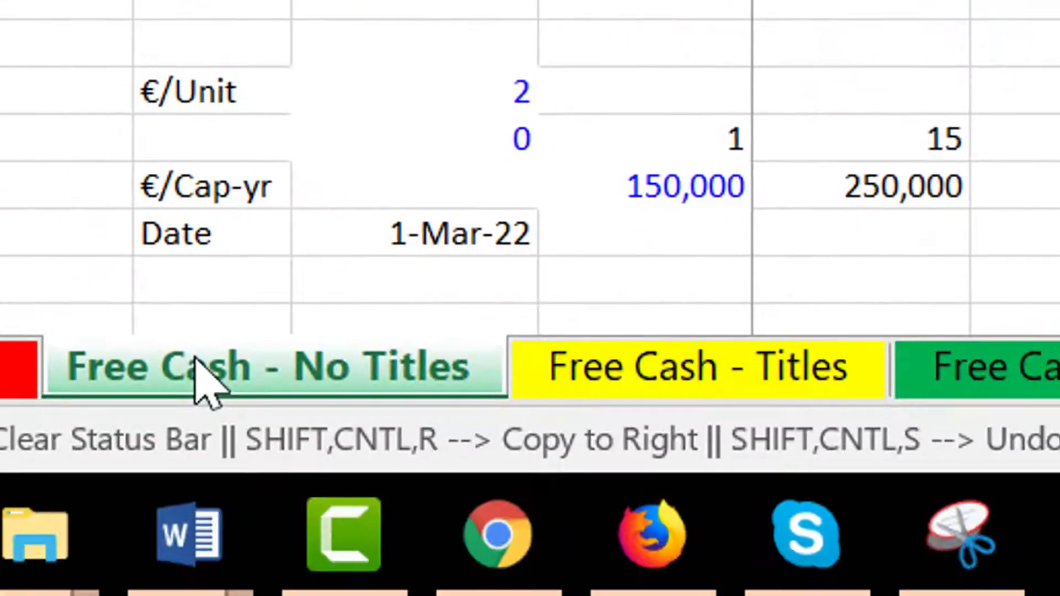
# Step: Review the capital expenditure amounts and Wiebull factors on the Free Cash - No Titles sheet
pyautogui.scroll(-5, 197, 359)
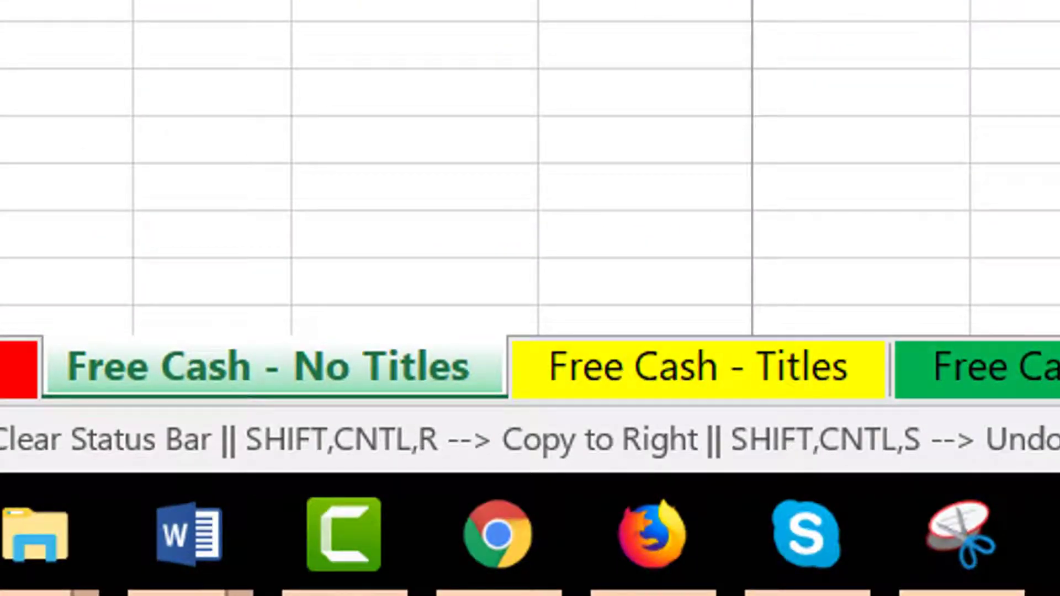
pyautogui.scroll(4, 530, 165)
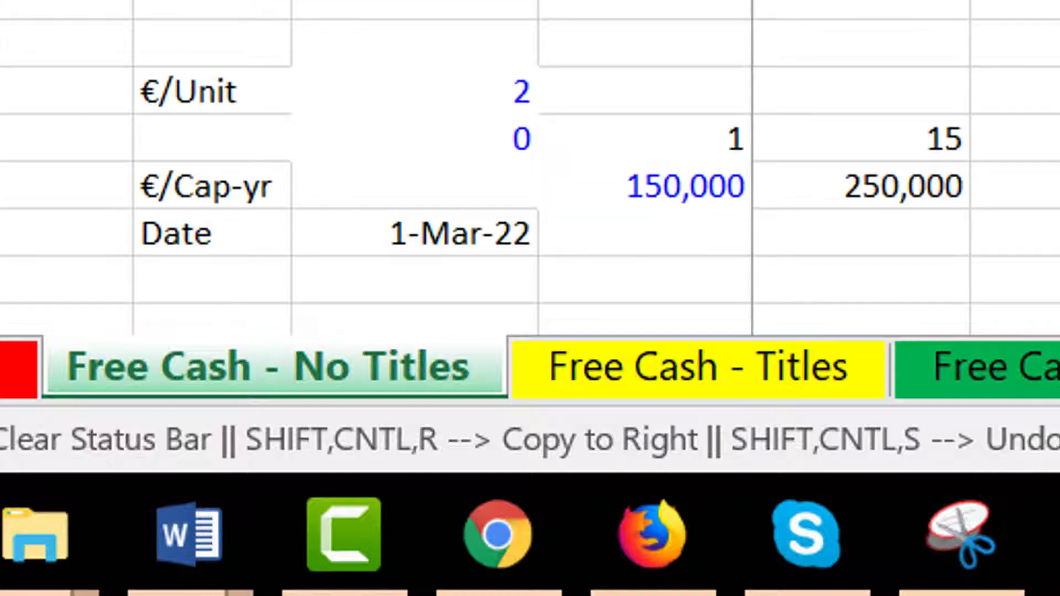
pyautogui.scroll(3, 530, 165)
pyautogui.scroll(-3, 530, 166)
pyautogui.scroll(4, 530, 166)
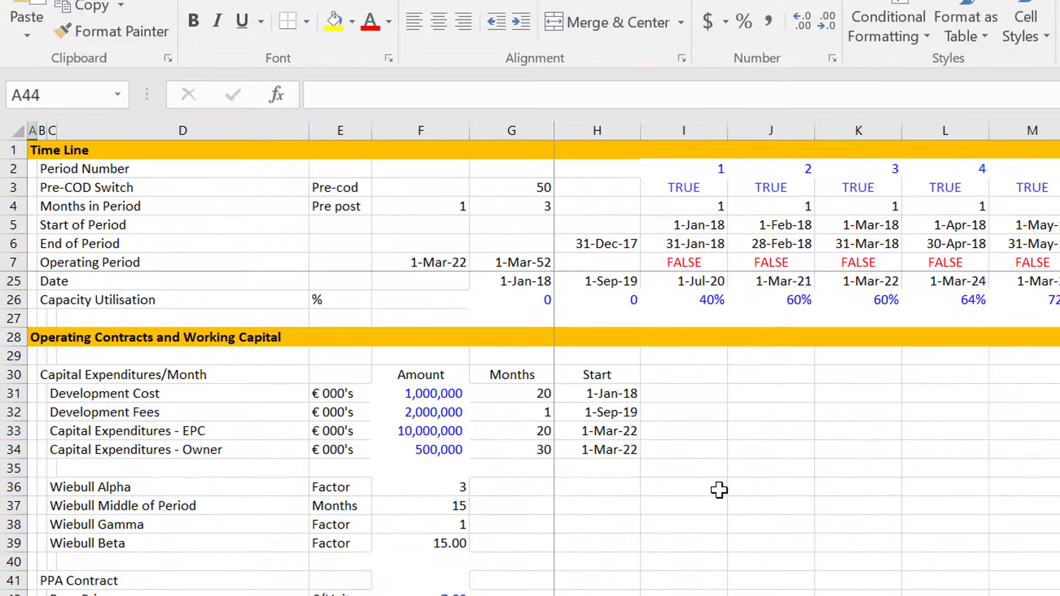
pyautogui.press('Down')
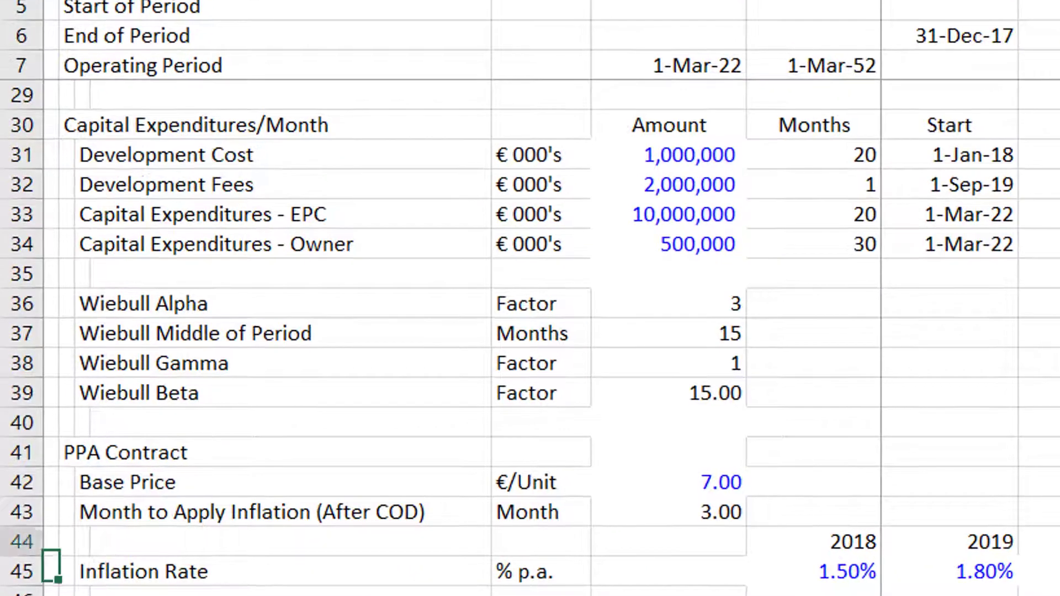
pyautogui.press('Up')
pyautogui.press('Up')
pyautogui.press('Up')
pyautogui.press('Up')
pyautogui.press('Up')
pyautogui.press('Up')
pyautogui.press('Up')
pyautogui.press('Up')
pyautogui.press('Up')
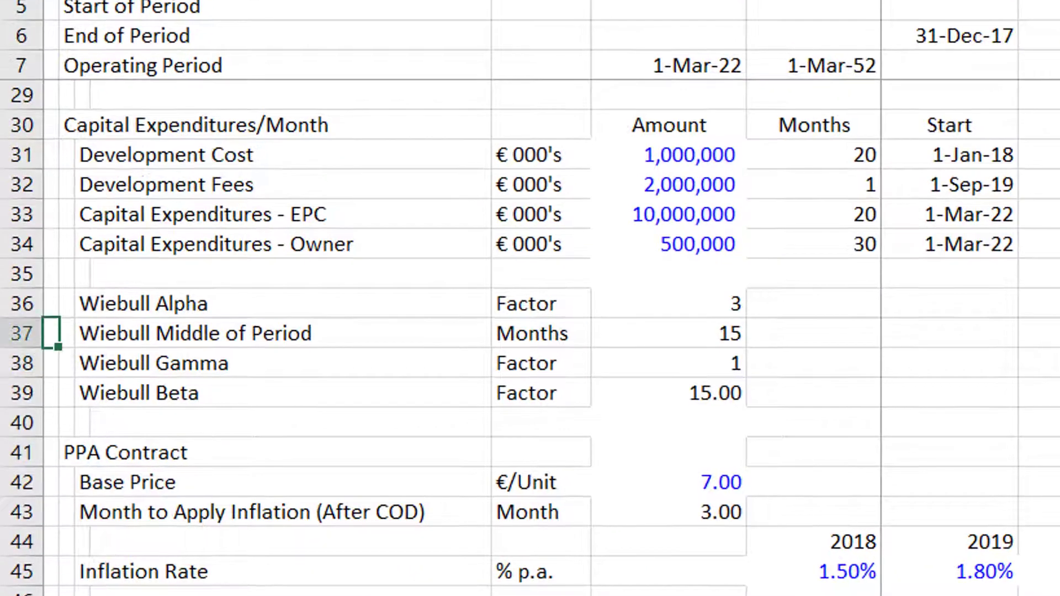
pyautogui.press('Right')
pyautogui.press('Right')
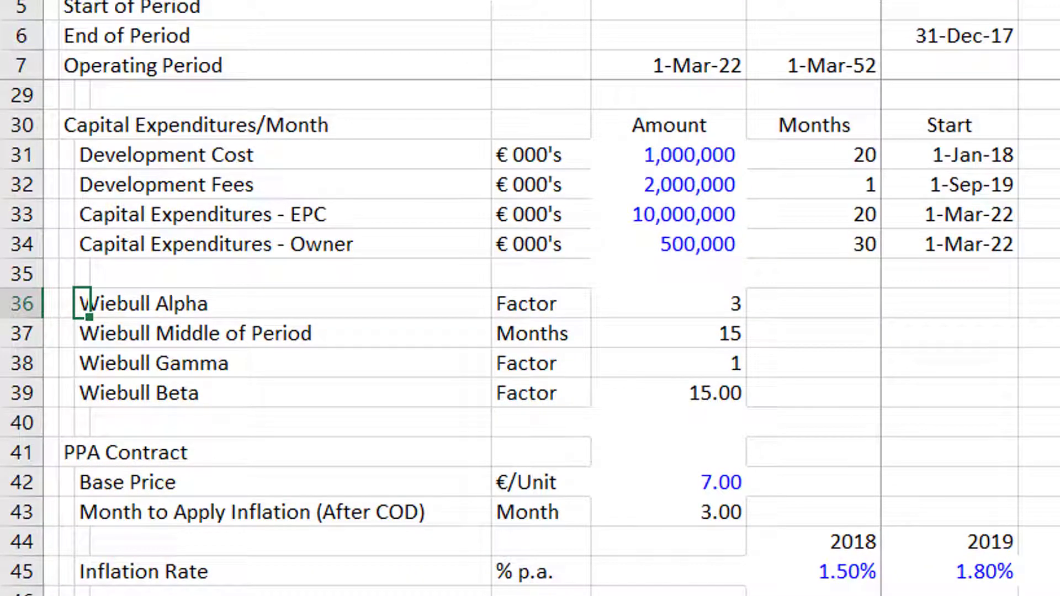
# Step: Look through the PPA contract, O&M contract and working capital assumptions below the Wiebull factors
pyautogui.press('Down')
pyautogui.press('Down')
pyautogui.press('Down')
pyautogui.press('Down')
pyautogui.press('Down')
pyautogui.press('Down')
pyautogui.press('Down')
pyautogui.press('Down')
pyautogui.press('Down')
pyautogui.press('Down')
pyautogui.press('Down')
pyautogui.press('Down')
pyautogui.press('Down')
pyautogui.press('Down')
pyautogui.press('Down')
pyautogui.press('Down')
pyautogui.press('Down')
pyautogui.press('Down')
pyautogui.press('Down')
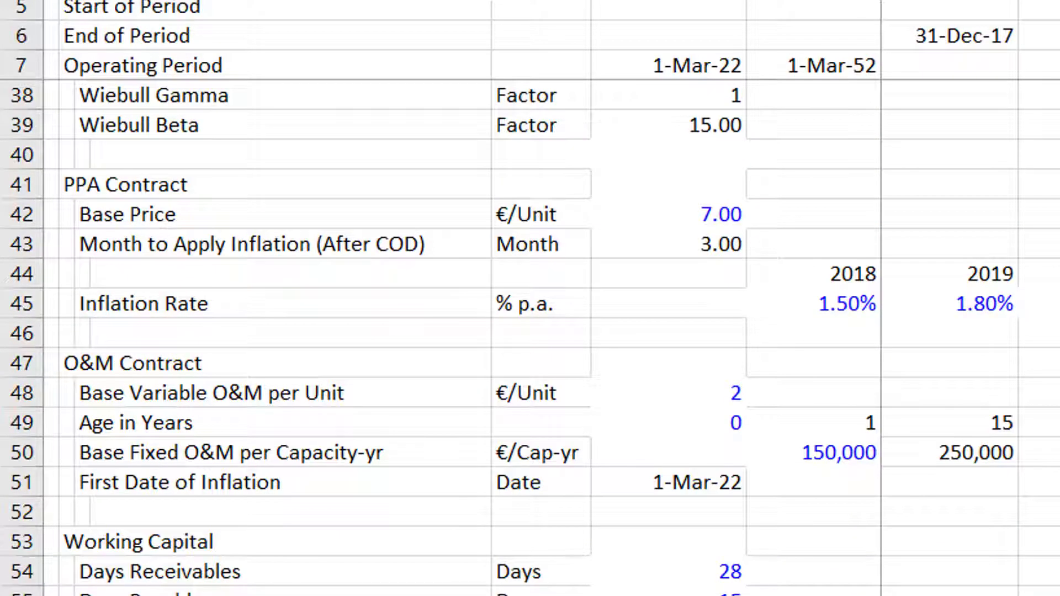
# Step: Examine the PPA contract's inflation rates by year and the month in which inflation is applied after COD
pyautogui.press('Up')
pyautogui.press('Up')
pyautogui.press('Up')
pyautogui.press('Up')
pyautogui.press('Up')
pyautogui.press('Up')
pyautogui.press('Up')
pyautogui.press('Up')
pyautogui.press('Up')
pyautogui.press('Up')
pyautogui.press('Up')
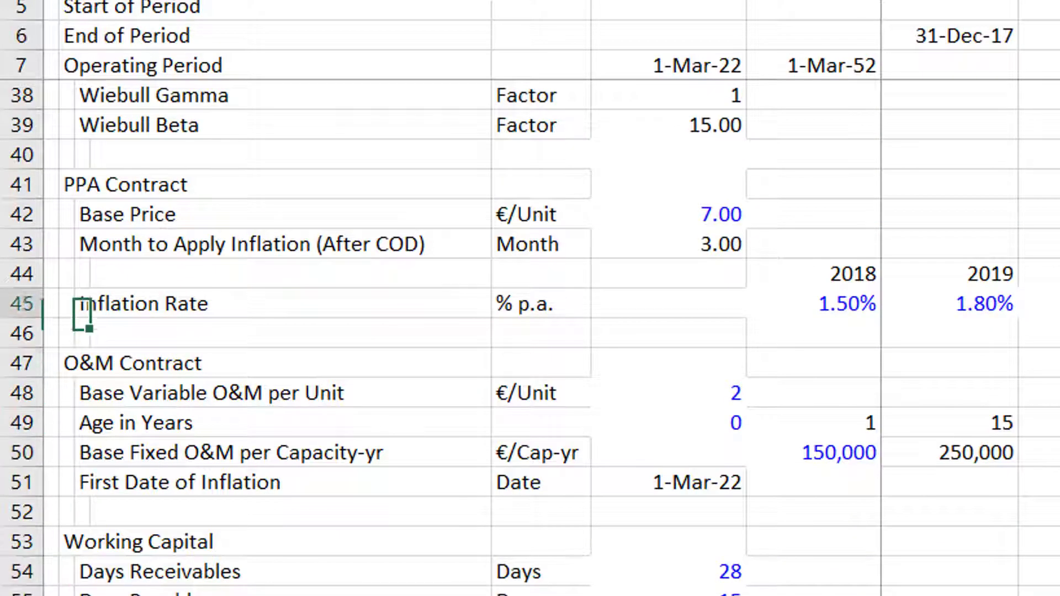
pyautogui.press('Right')
pyautogui.press('Right')
pyautogui.press('Right')
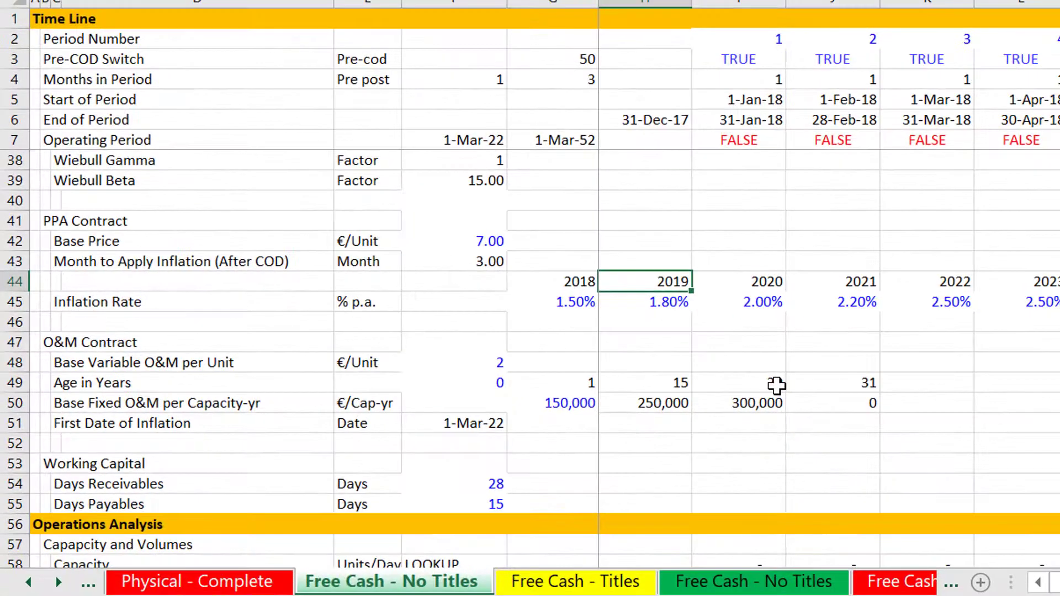
pyautogui.press('Left')
pyautogui.press('Left')
pyautogui.press('Up')
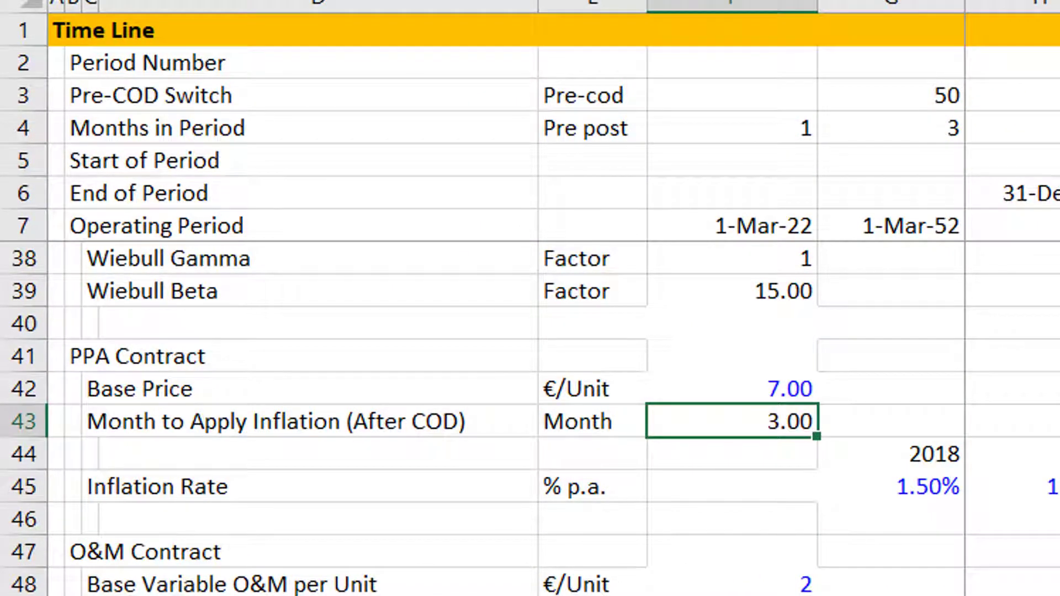
# Step: Examine the Dates section, comparing the financial close, construction and commercial operation entries
pyautogui.press('pageup')
pyautogui.press('pageup')
pyautogui.press('Down')
pyautogui.press('Down')
pyautogui.press('Down')
pyautogui.press('Down')
pyautogui.press('Down')
pyautogui.press('Down')
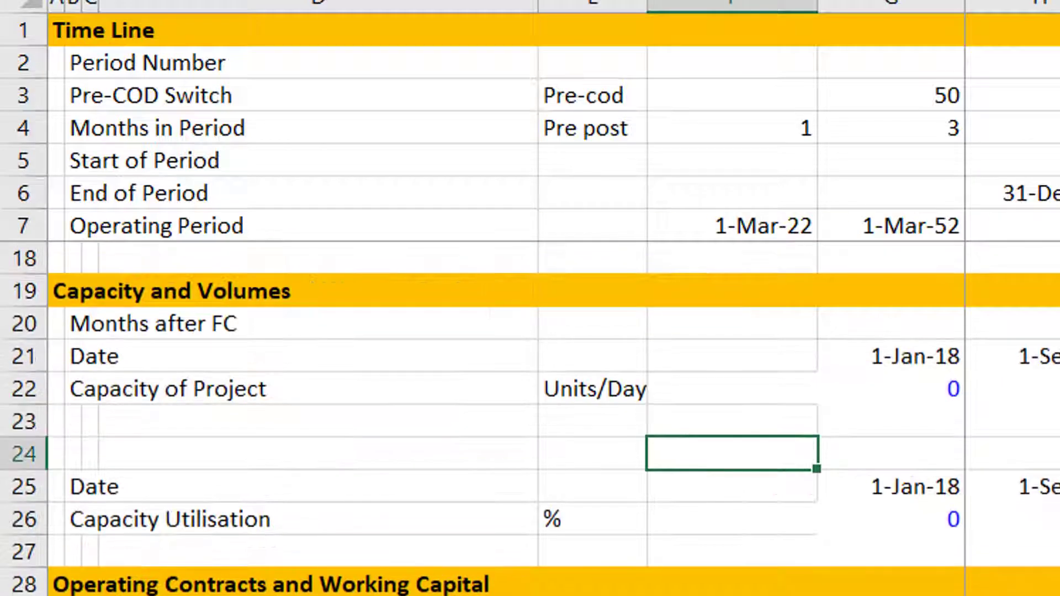
pyautogui.press('pageup')
pyautogui.press('Up')
pyautogui.press('Up')
pyautogui.press('Up')
pyautogui.press('Up')
pyautogui.press('Up')
pyautogui.press('Up')
pyautogui.press('Up')
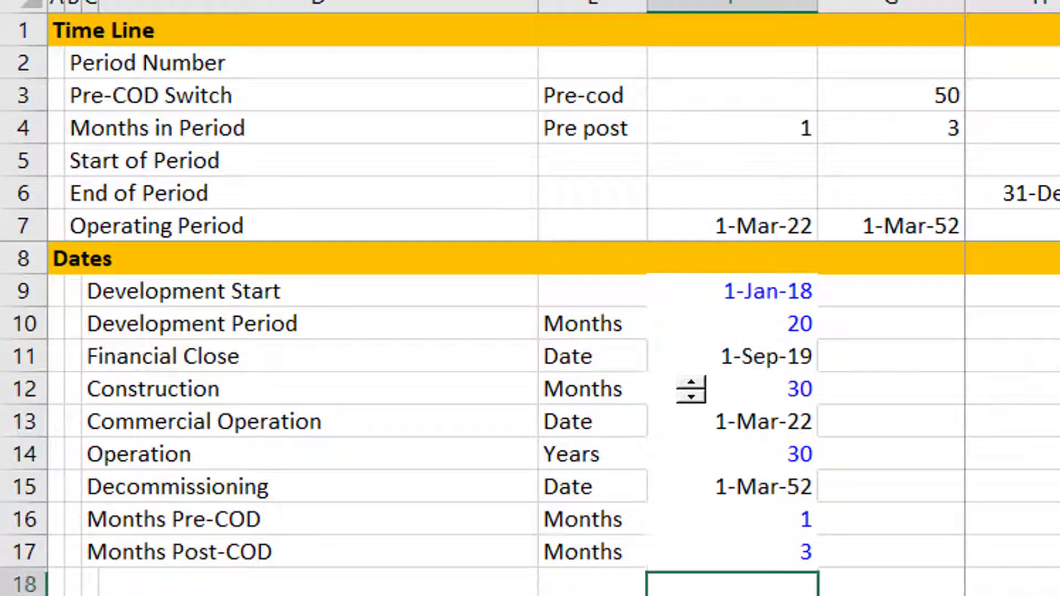
pyautogui.press('Up')
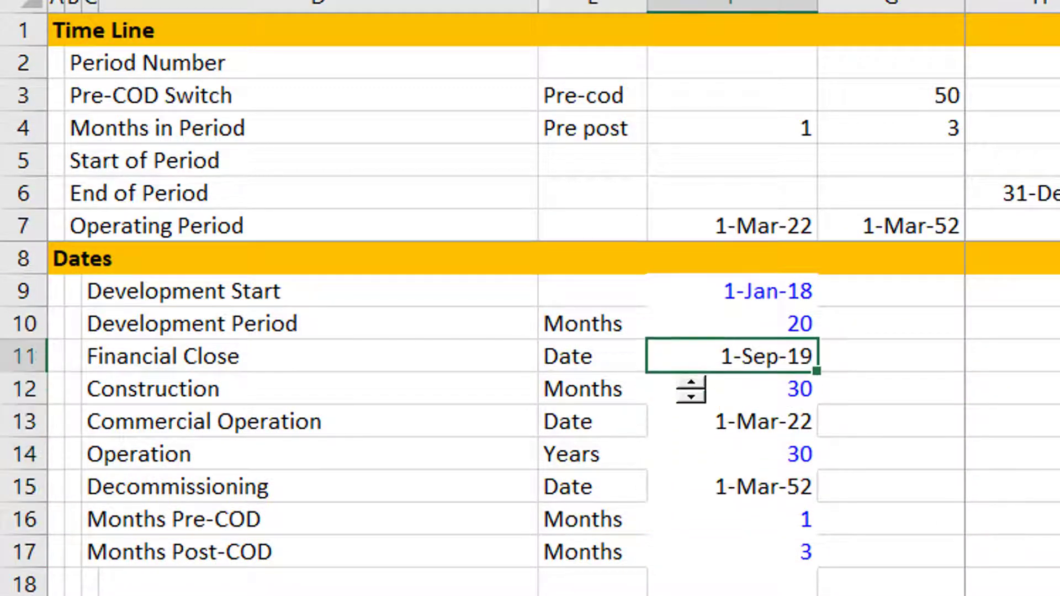
pyautogui.press('Down')
pyautogui.press('Down')
pyautogui.press('Down')
pyautogui.press('Up')
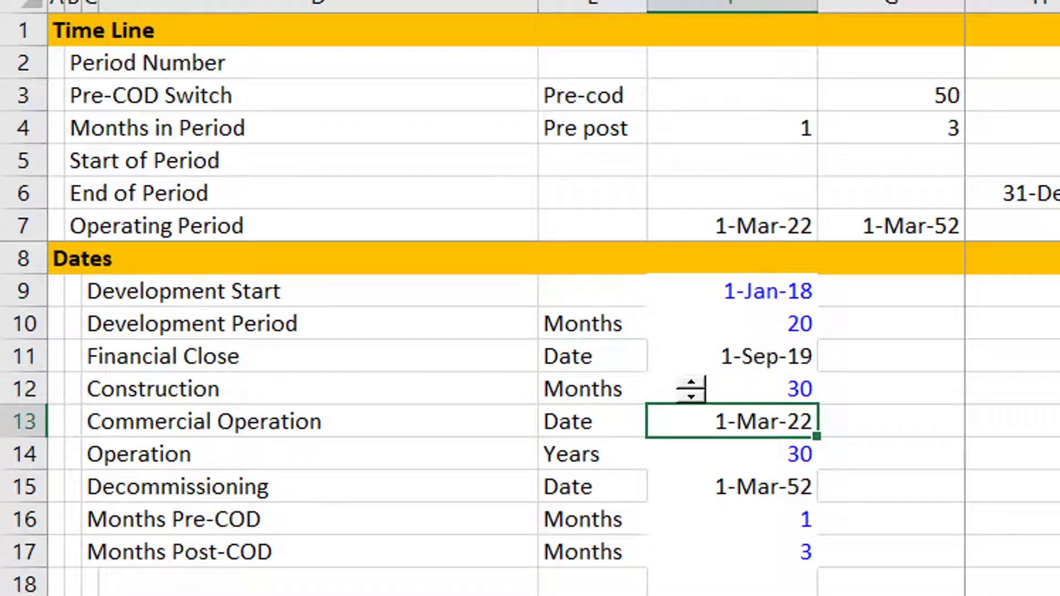
pyautogui.press('Up')
pyautogui.press('Up')
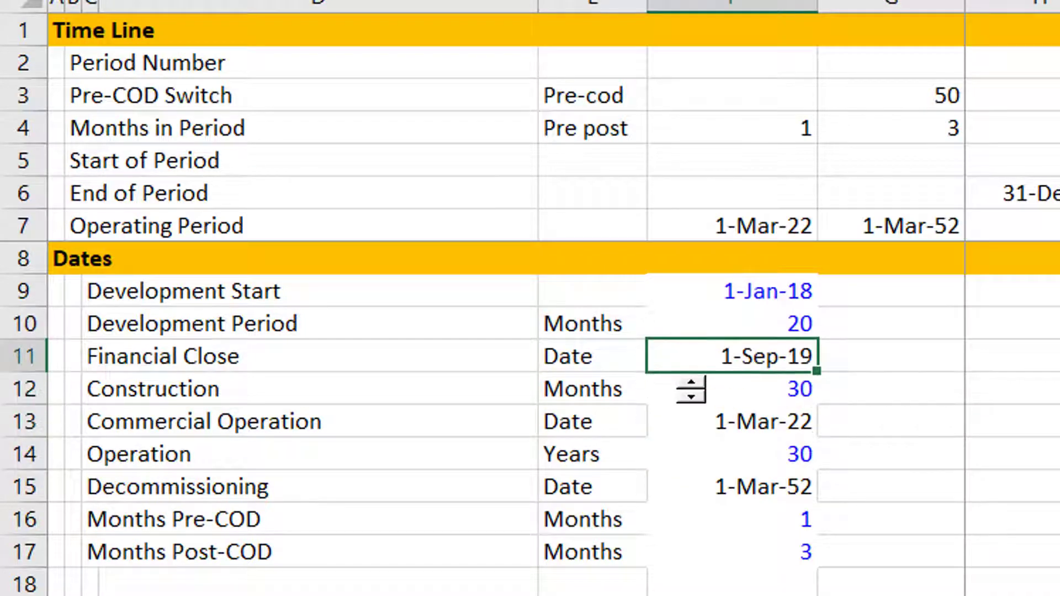
# Step: Go back down through the capital expenditure and PPA contract inputs to the O&M contract assumptions
pyautogui.press('pagedown')
pyautogui.press('Down')
pyautogui.press('Down')
pyautogui.press('Down')
pyautogui.press('Down')
pyautogui.press('Down')
pyautogui.press('Down')
pyautogui.press('Down')
pyautogui.press('Down')
pyautogui.press('Down')
pyautogui.press('Down')
pyautogui.press('Down')
pyautogui.press('Down')
pyautogui.press('Down')
pyautogui.press('Down')
pyautogui.press('Down')
pyautogui.press('Down')
pyautogui.press('Down')
pyautogui.press('Down')
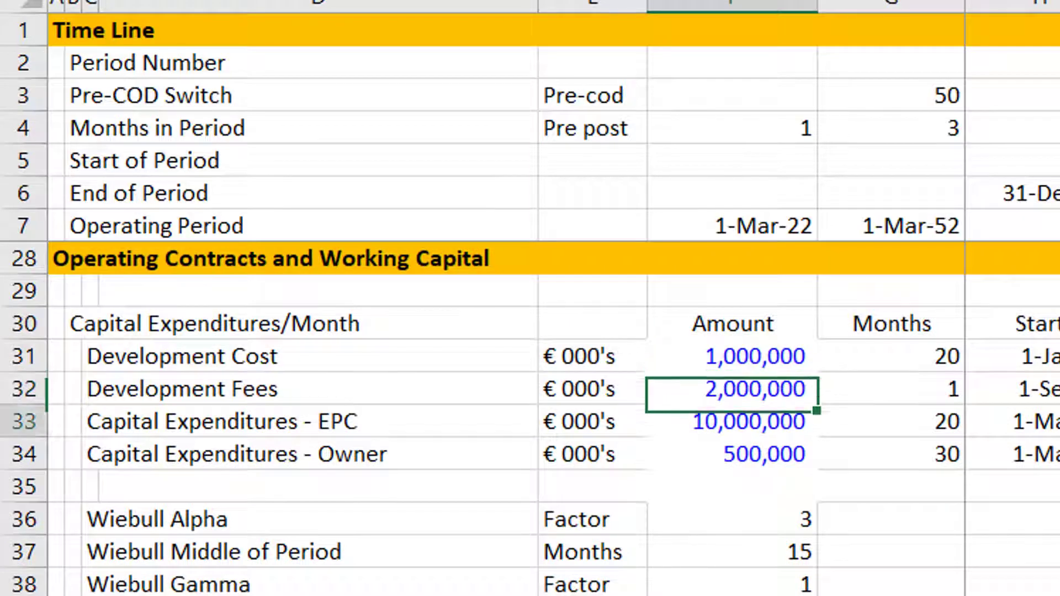
pyautogui.press('Down')
pyautogui.press('Down')
pyautogui.press('Down')
pyautogui.press('Down')
pyautogui.press('Down')
pyautogui.press('Down')
pyautogui.press('Down')
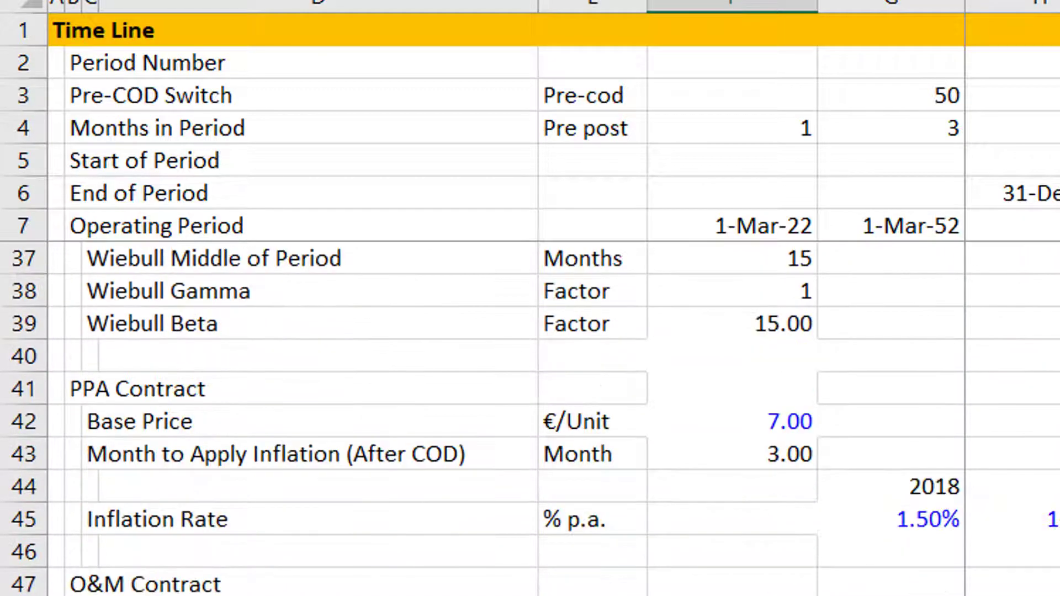
# Step: Examine how the base fixed O&M per capacity-year is set for each age in years of the O&M contract
pyautogui.press('Right')
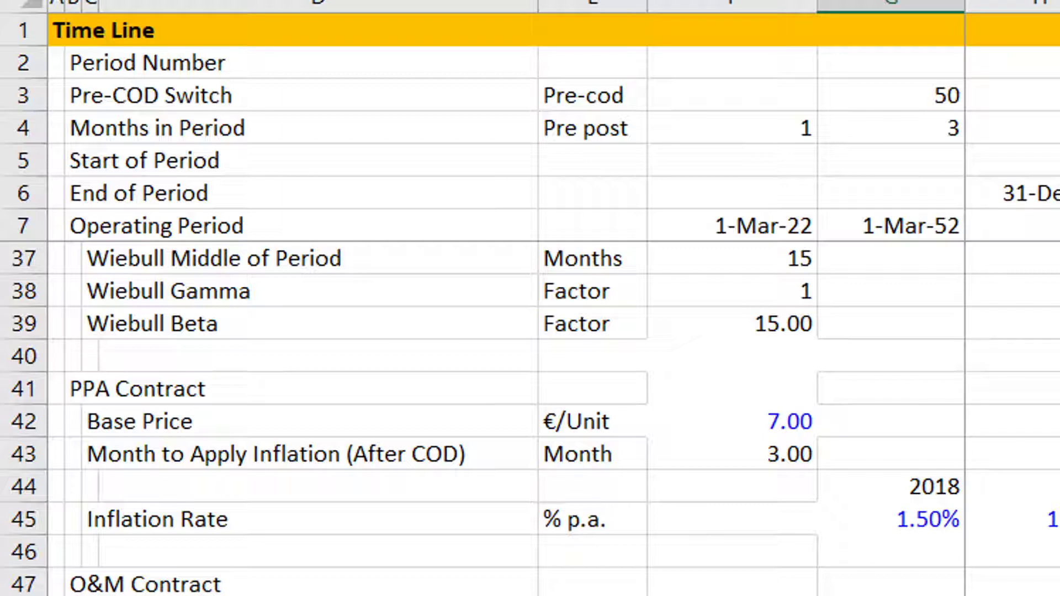
pyautogui.press('Left')
pyautogui.press('Left')
pyautogui.press('Right')
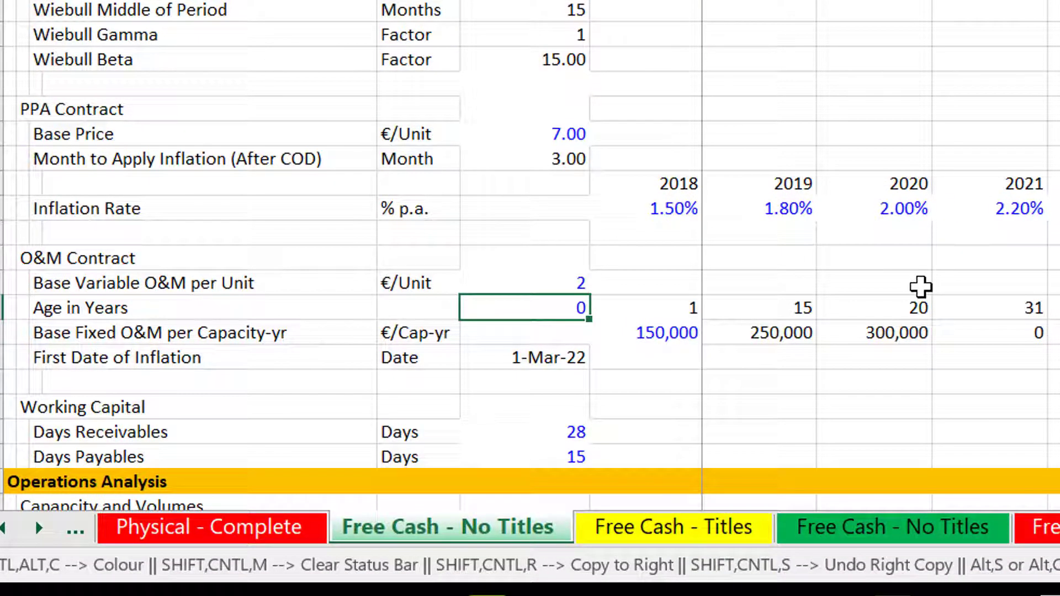
pyautogui.press('Right')
pyautogui.press('Right')
pyautogui.press('Right')
pyautogui.press('Right')
pyautogui.press('Down')
pyautogui.press('Left')
pyautogui.press('Left')
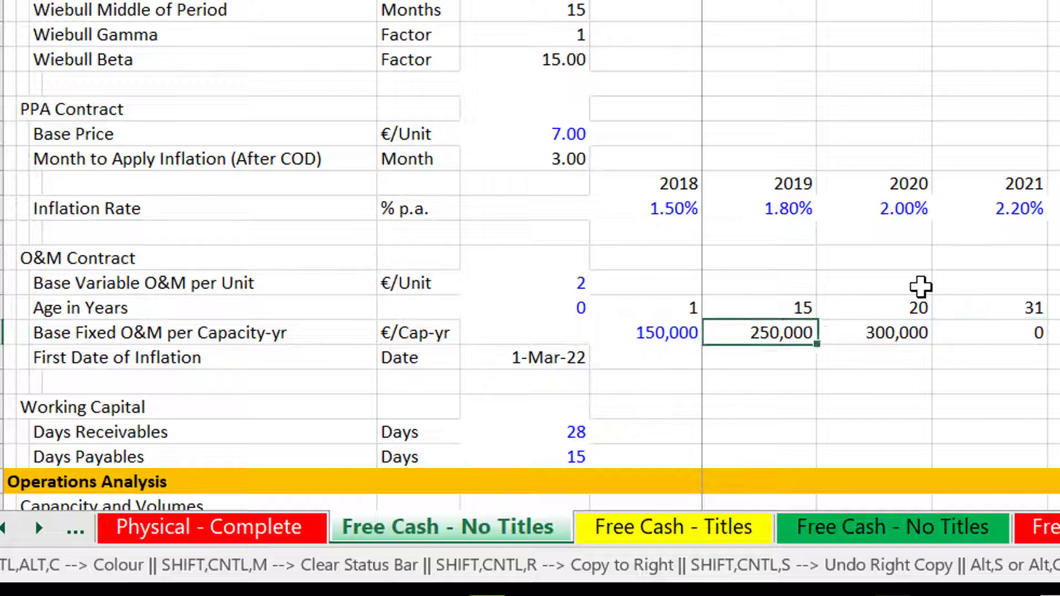
pyautogui.press('Left')
pyautogui.press('Left')
pyautogui.press('Right')
pyautogui.press('Right')
pyautogui.press('Right')
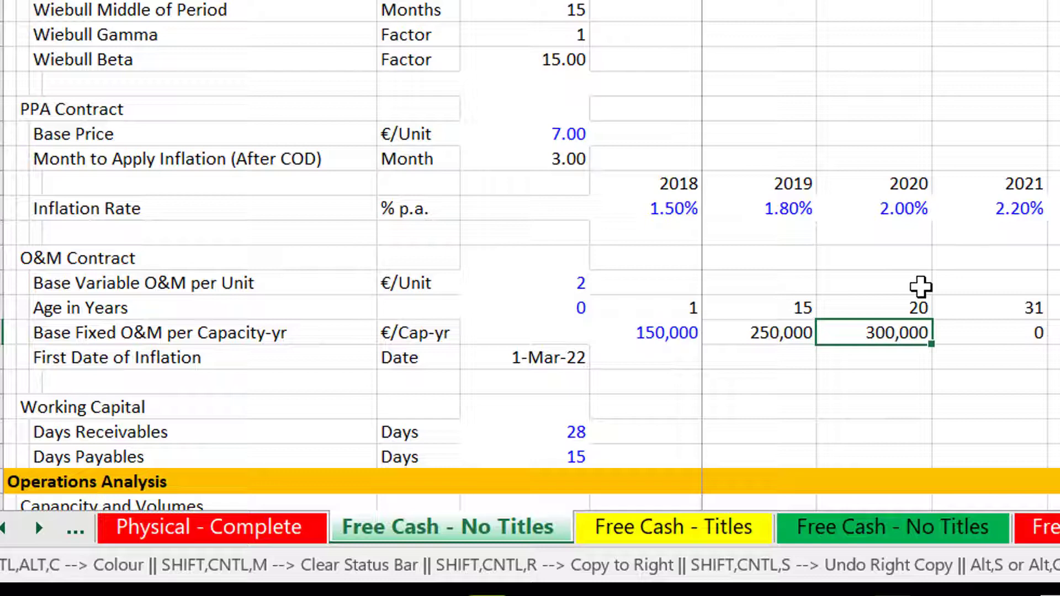
pyautogui.press('Left')
pyautogui.press('Left')
pyautogui.press('Left')
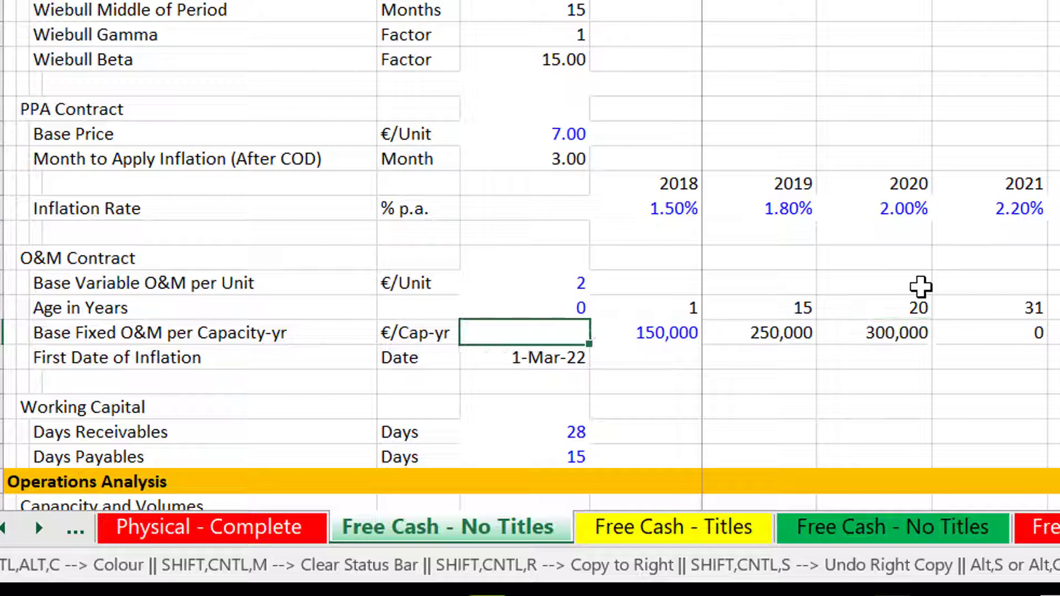
# Step: Examine the days receivables and days payables assumptions in the Working Capital section
pyautogui.press('Down')
pyautogui.press('Down')
pyautogui.press('Down')
pyautogui.press('Down')
pyautogui.press('Down')
pyautogui.press('Down')
pyautogui.press('Down')
pyautogui.press('Down')
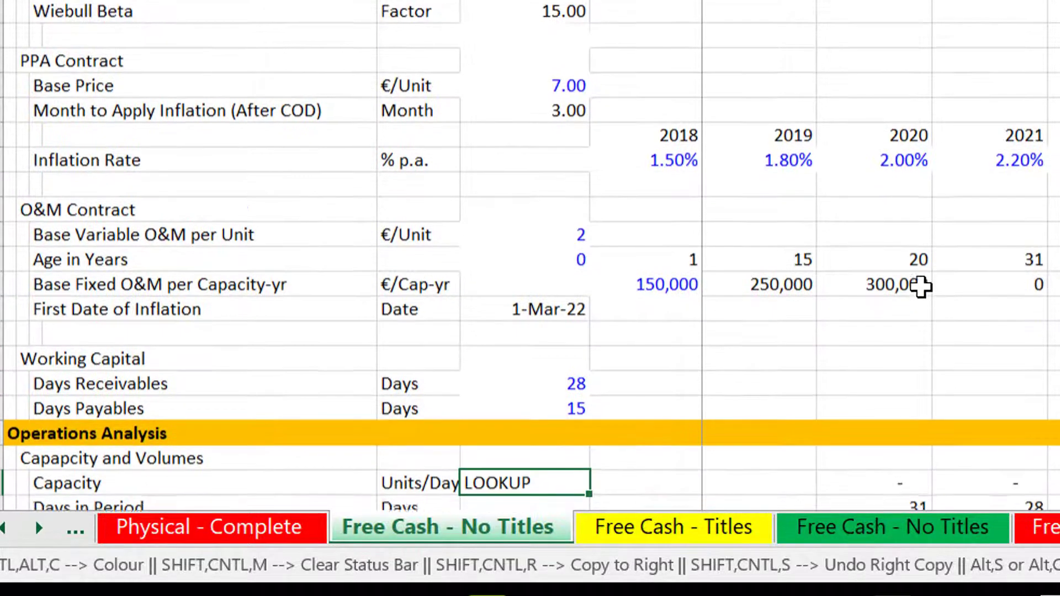
pyautogui.press('Up')
pyautogui.press('Up')
pyautogui.press('Up')
pyautogui.press('Up')
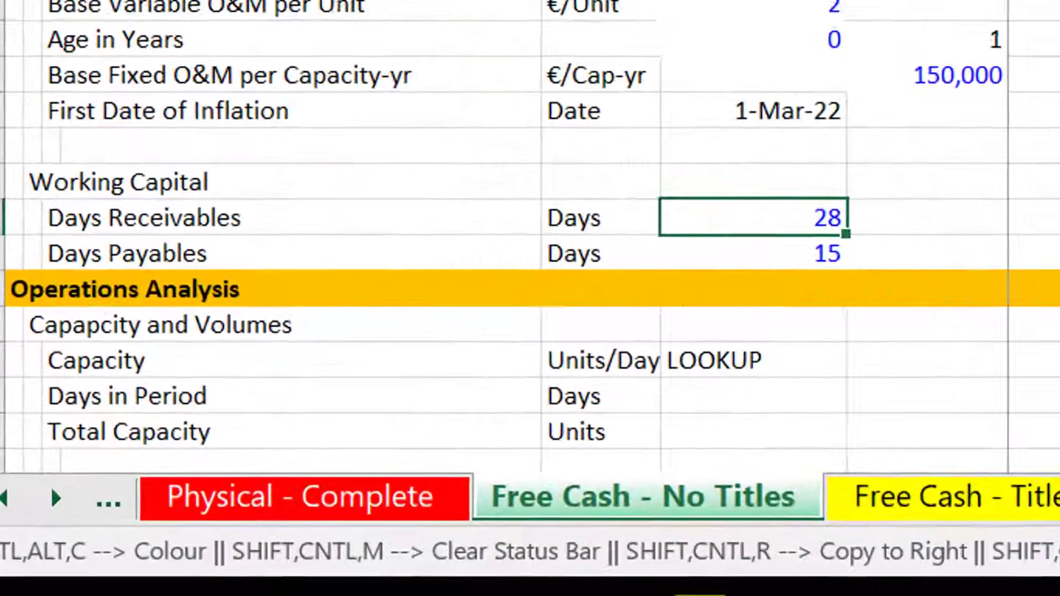
pyautogui.press('Down')
pyautogui.press('Up')
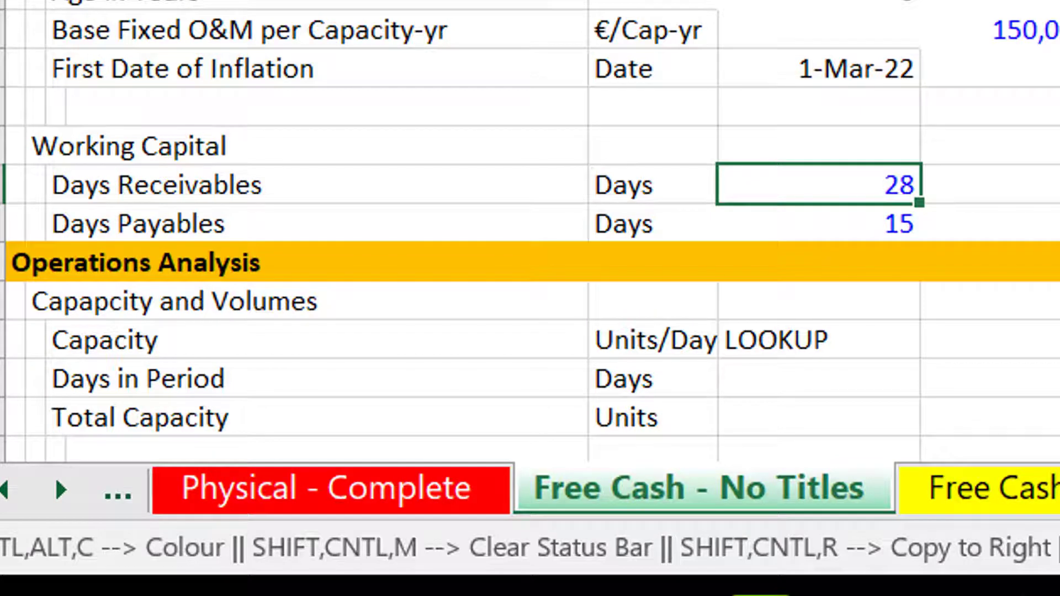
pyautogui.press('Down')
pyautogui.press('Up')
pyautogui.press('Down')
pyautogui.press('Up')
pyautogui.press('Down')
pyautogui.press('Up')
pyautogui.press('Down')
pyautogui.press('Up')
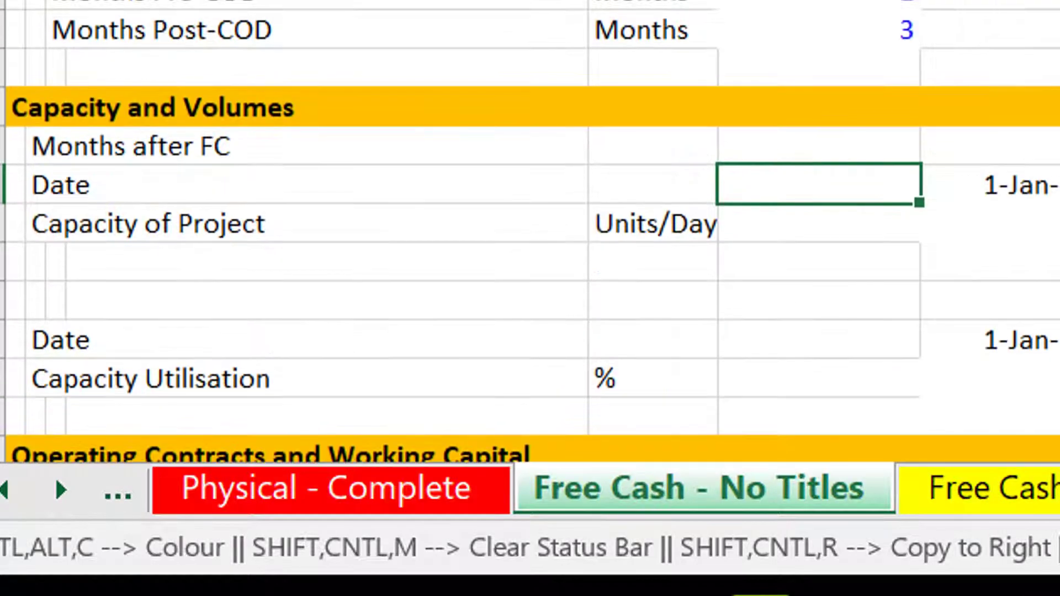
# Step: Return to the Dates section and check the Months Post-COD period length
pyautogui.press('Up')
pyautogui.press('Up')
pyautogui.press('Up')
pyautogui.press('Up')
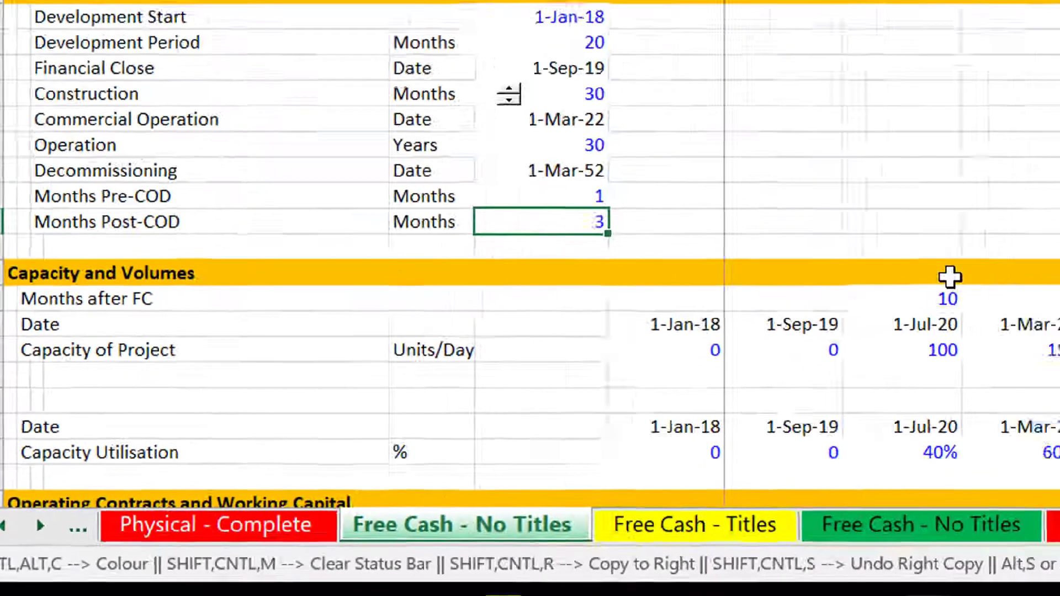
# Step: Review the capital expenditure, Weibull and PPA contract assumptions down to the inflation rate row
pyautogui.press('Down')
pyautogui.press('Down')
pyautogui.press('Down')
pyautogui.press('Down')
pyautogui.press('Down')
pyautogui.press('Down')
pyautogui.press('Down')
pyautogui.press('Down')
pyautogui.press('Down')
pyautogui.press('Down')
pyautogui.press('Down')
pyautogui.press('Down')
pyautogui.press('Down')
pyautogui.press('Down')
pyautogui.press('Down')
pyautogui.press('Down')
pyautogui.press('Down')
pyautogui.press('Down')
pyautogui.press('Down')
pyautogui.press('Down')
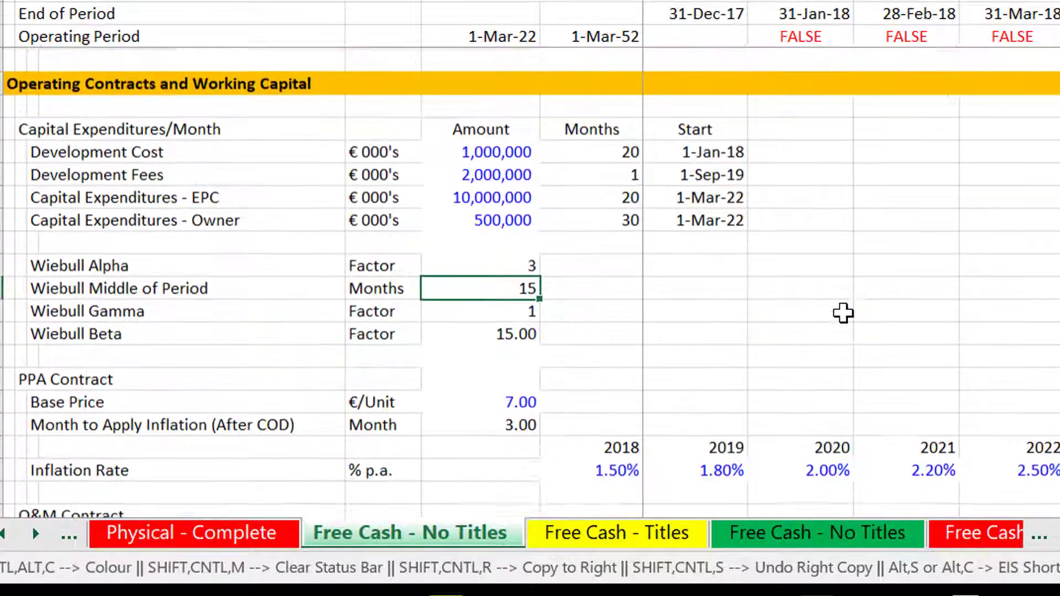
pyautogui.press('Down')
pyautogui.press('Down')
pyautogui.press('Down')
pyautogui.press('Down')
pyautogui.press('Down')
pyautogui.press('Down')
pyautogui.press('Down')
pyautogui.press('Down')
pyautogui.press('Down')
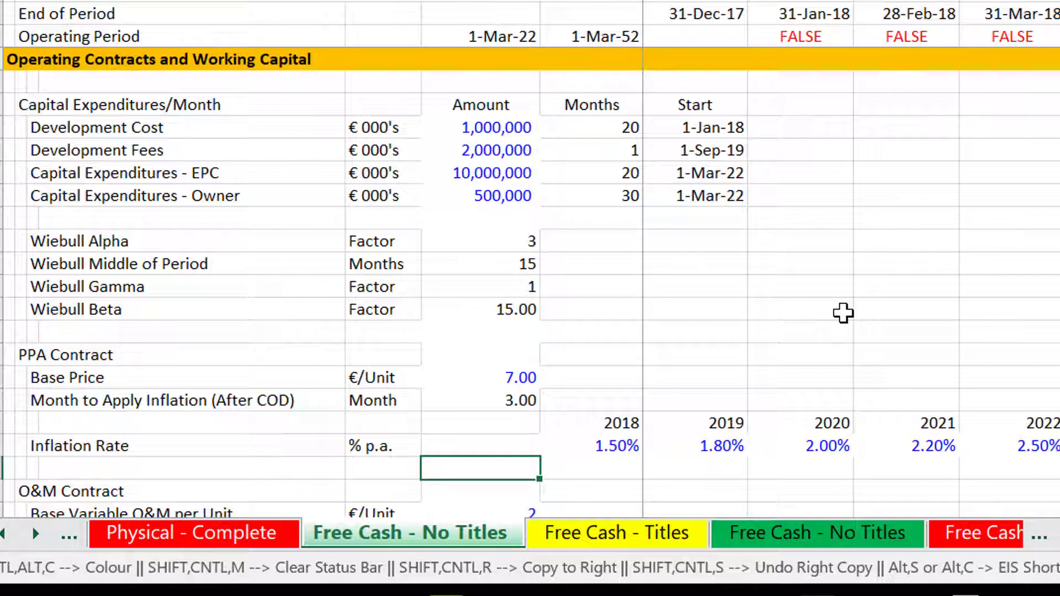
# Step: Switch to the Free Cash - Titles sheet and look over its row titles from capital expenditures to working capital
pyautogui.hotkey('ctrl', 'pagedown')
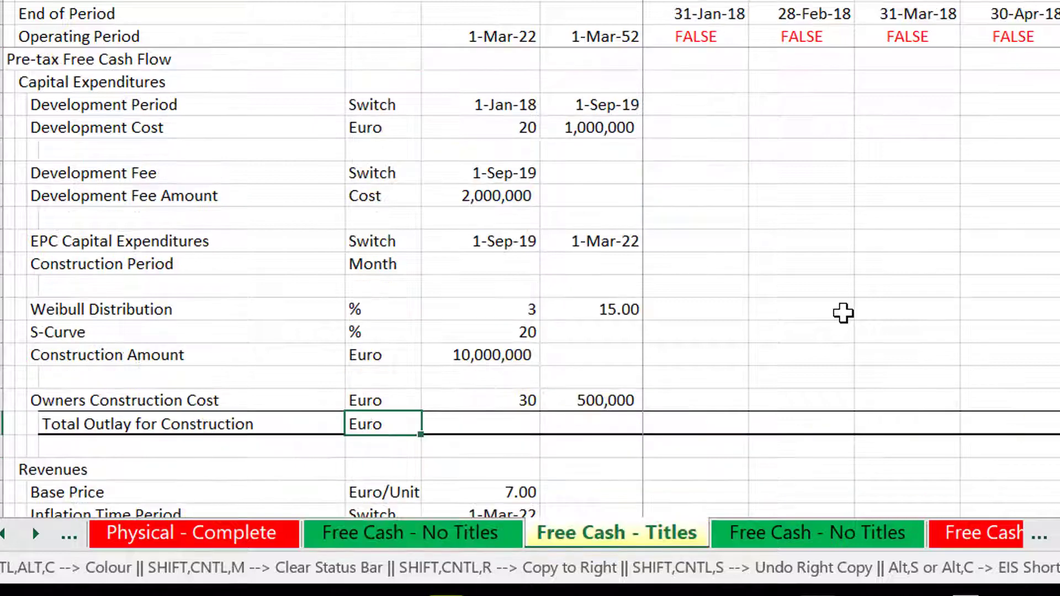
pyautogui.press('pagedown')
pyautogui.press('pagedown')
pyautogui.press('pagedown')
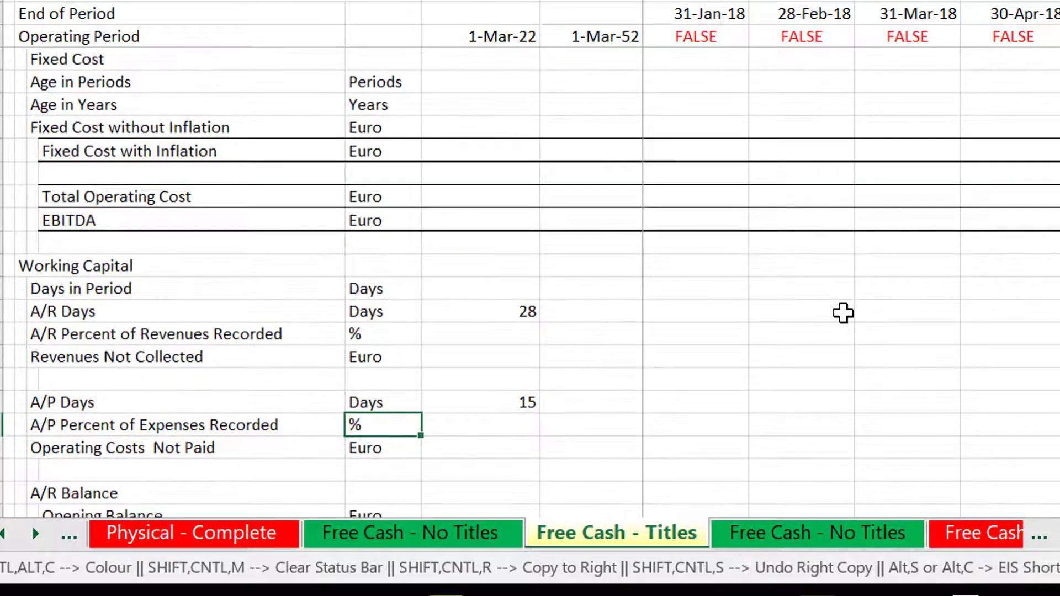
pyautogui.press('pageup')
pyautogui.press('pageup')
pyautogui.press('pageup')
pyautogui.press('pageup')
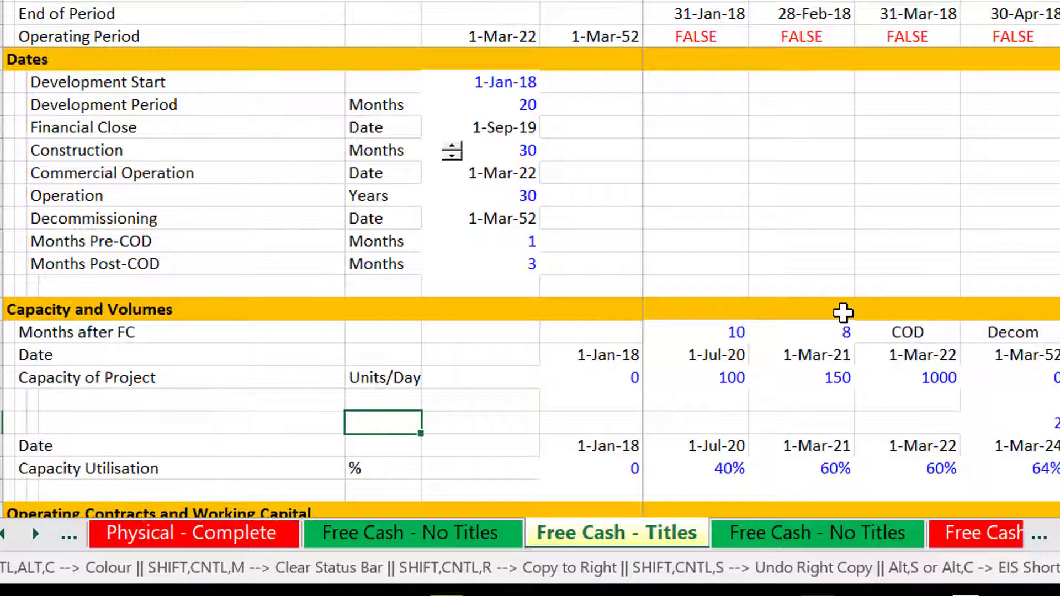
# Step: Go down through the Titles sheet's input sections and Operations Analysis to the Pre-tax Free Cash Flow capital expenditures
pyautogui.press('Down')
pyautogui.press('Down')
pyautogui.press('Down')
pyautogui.press('Down')
pyautogui.press('Down')
pyautogui.press('Down')
pyautogui.press('Down')
pyautogui.press('Down')
pyautogui.press('Down')
pyautogui.press('Down')
pyautogui.press('Down')
pyautogui.press('Down')
pyautogui.press('Down')
pyautogui.press('Down')
pyautogui.press('Down')
pyautogui.press('Down')
pyautogui.press('Down')
pyautogui.press('Down')
pyautogui.press('Down')
pyautogui.press('Down')
pyautogui.press('Down')
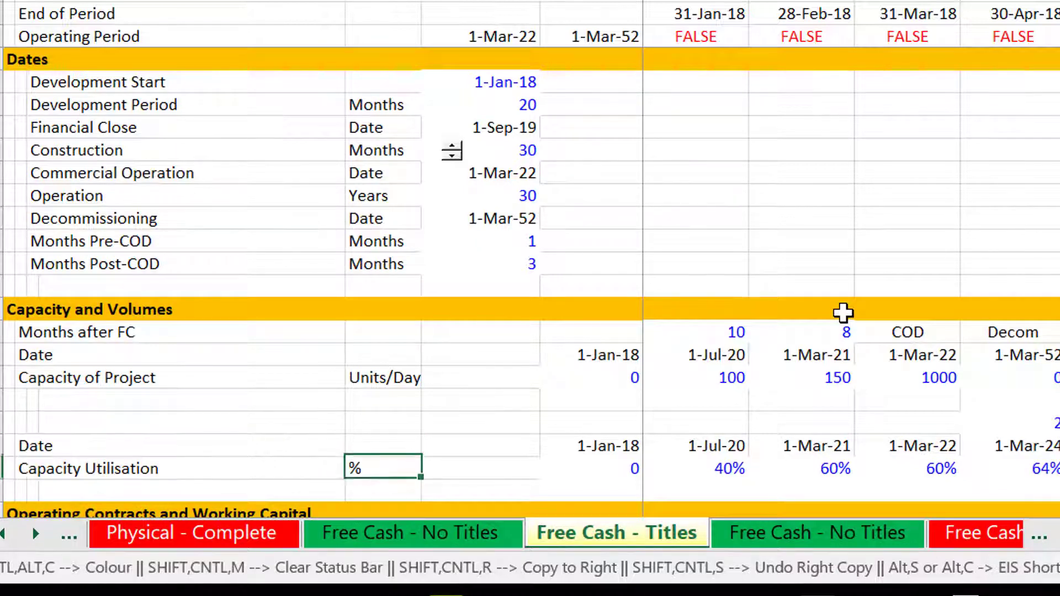
pyautogui.press('Down')
pyautogui.press('Down')
pyautogui.press('Down')
pyautogui.press('Down')
pyautogui.press('Down')
pyautogui.press('Down')
pyautogui.press('Down')
pyautogui.press('Down')
pyautogui.press('Down')
pyautogui.press('Down')
pyautogui.press('Down')
pyautogui.press('Down')
pyautogui.press('Down')
pyautogui.press('Down')
pyautogui.press('Down')
pyautogui.press('Down')
pyautogui.press('Down')
pyautogui.press('Down')
pyautogui.press('Down')
pyautogui.press('Down')
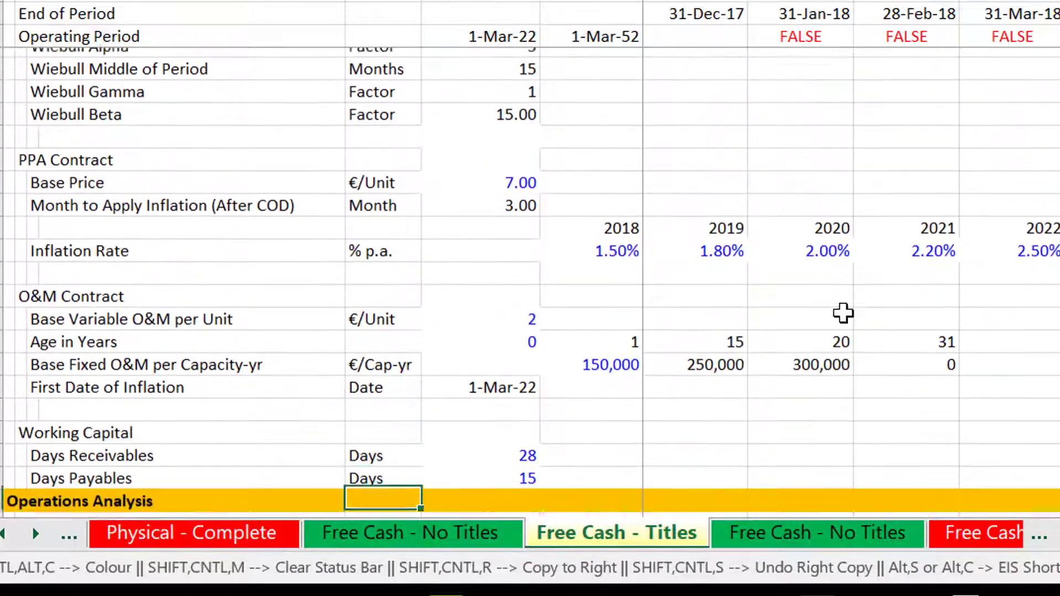
pyautogui.press('Down')
pyautogui.press('Down')
pyautogui.press('Down')
pyautogui.press('Down')
pyautogui.press('Down')
pyautogui.press('Down')
pyautogui.press('Down')
pyautogui.press('Down')
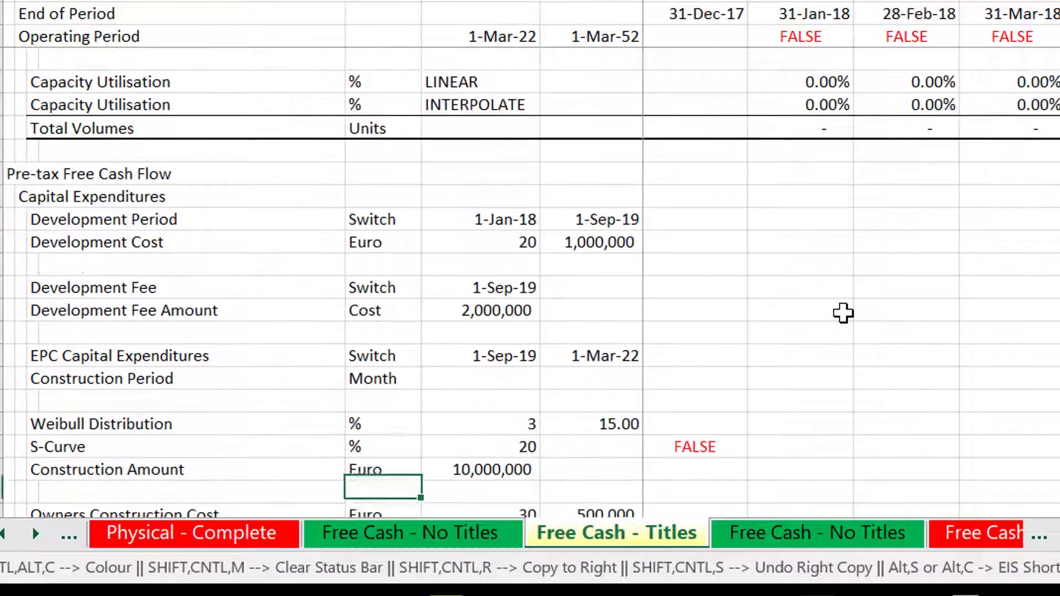
# Step: Examine the Development Period switch row, from its first monthly period back to its start date
pyautogui.press('Up')
pyautogui.press('Up')
pyautogui.press('Up')
pyautogui.press('Up')
pyautogui.press('Up')
pyautogui.press('Up')
pyautogui.press('Up')
pyautogui.press('Up')
pyautogui.press('Up')
pyautogui.press('Up')
pyautogui.press('Up')
pyautogui.press('Up')
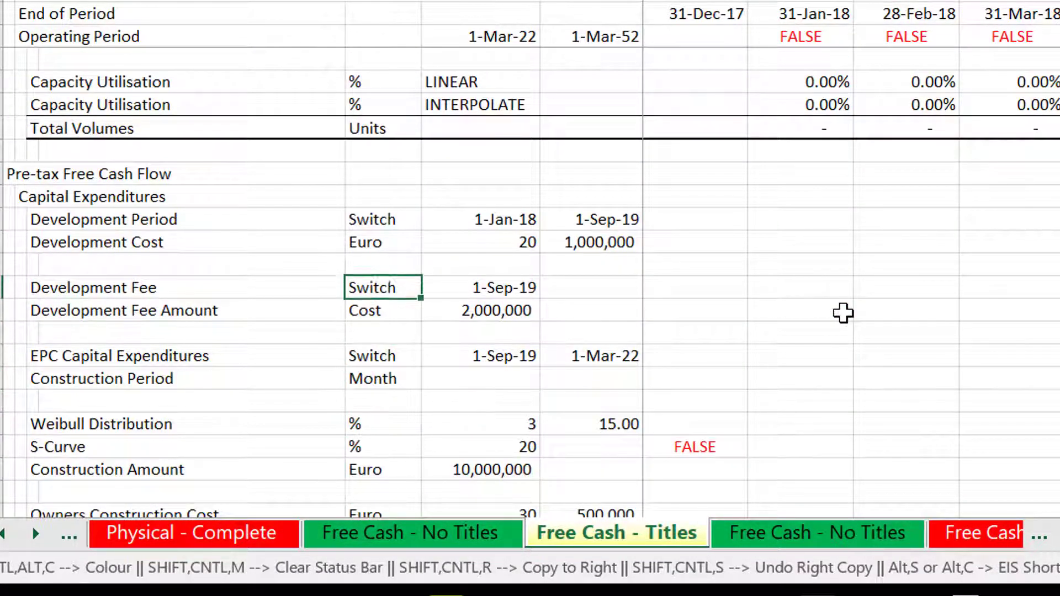
pyautogui.press('Right')
pyautogui.press('Right')
pyautogui.press('Right')
pyautogui.press('Right')
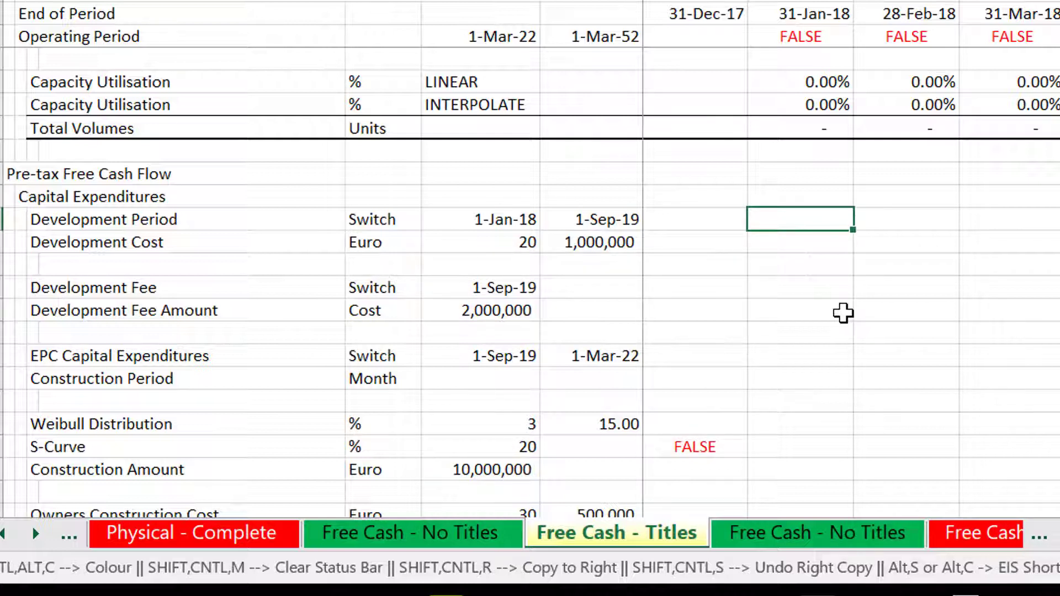
pyautogui.press('Left')
pyautogui.press('Left')
pyautogui.press('Left')
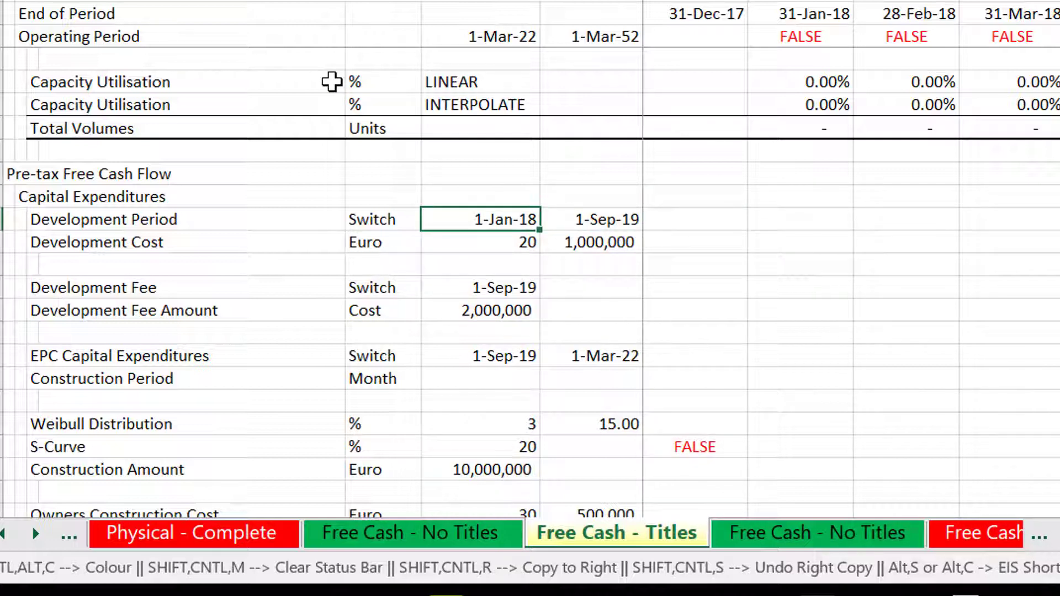
# Step: Check the capacity utilisation and Total Volumes rows above Pre-tax Free Cash Flow, and return to the Development Period end date
pyautogui.press('Up')
pyautogui.press('Up')
pyautogui.press('Up')
pyautogui.press('Up')
pyautogui.press('Up')
pyautogui.press('Down')
pyautogui.press('Down')
pyautogui.press('Down')
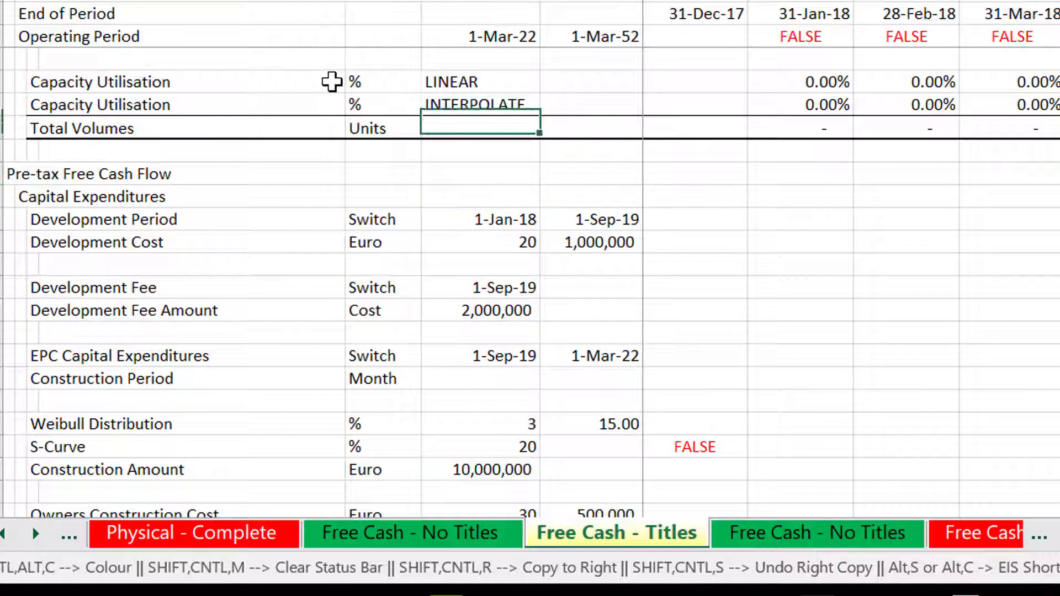
pyautogui.press('Down')
pyautogui.press('Down')
pyautogui.press('Right')
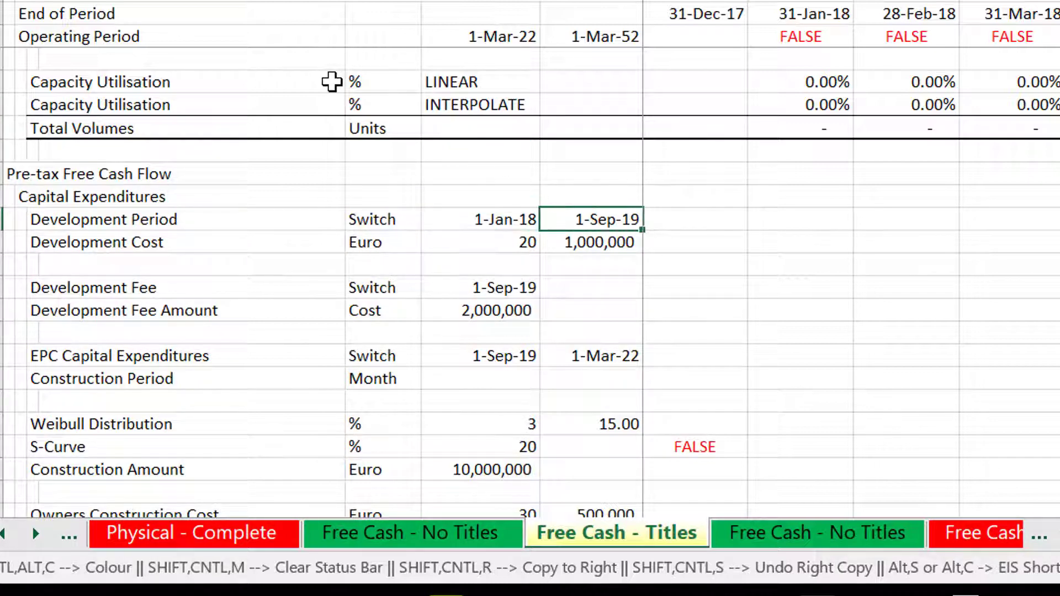
# Step: Look ahead at the operating cost and working capital titles, and return to the Development Period start and end dates
pyautogui.press('pagedown')
pyautogui.press('pagedown')
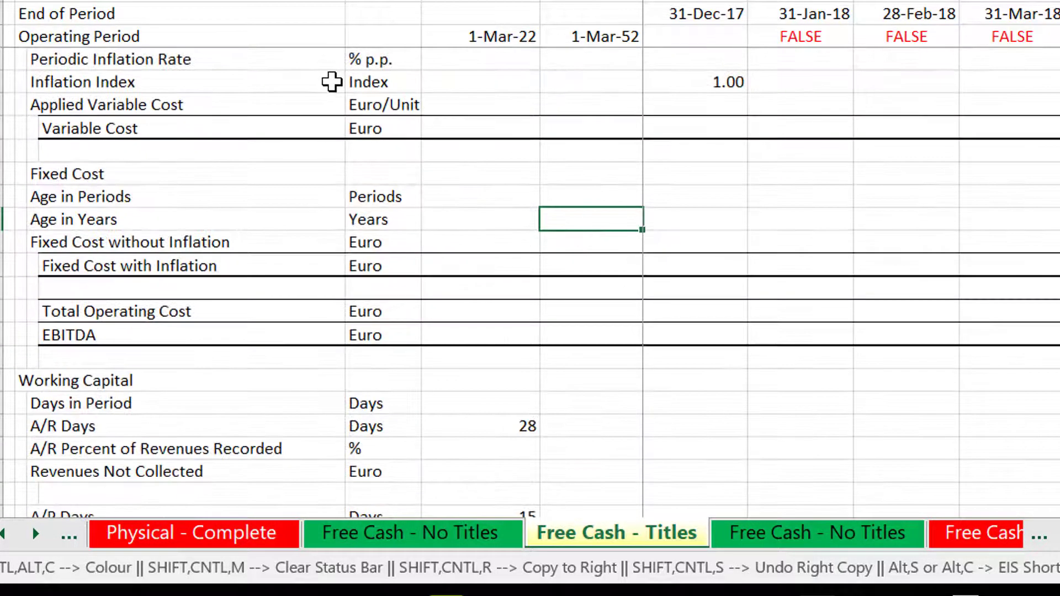
pyautogui.press('pageup')
pyautogui.press('pageup')
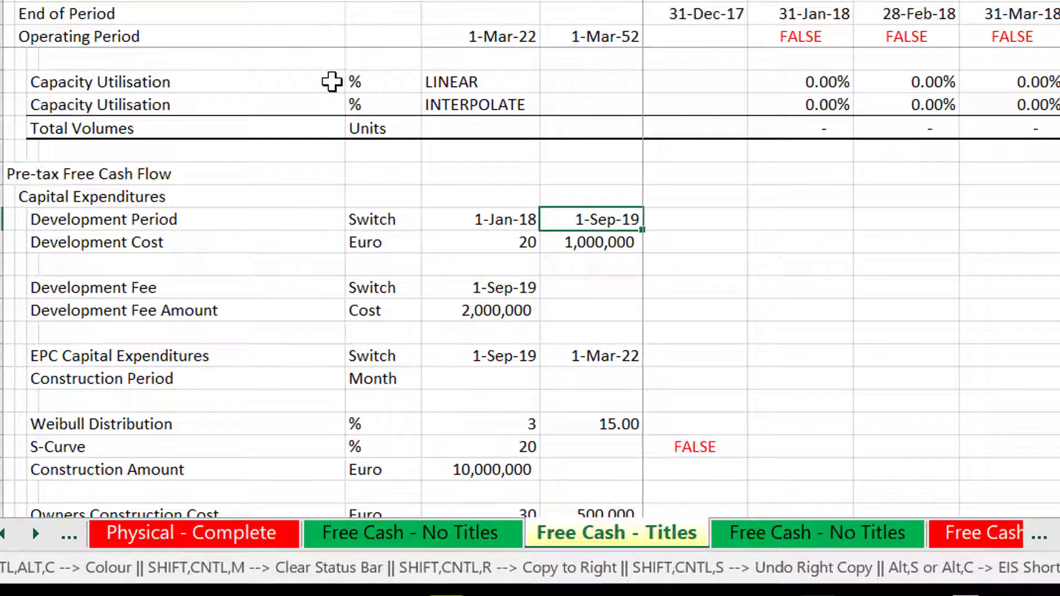
pyautogui.press('Left')
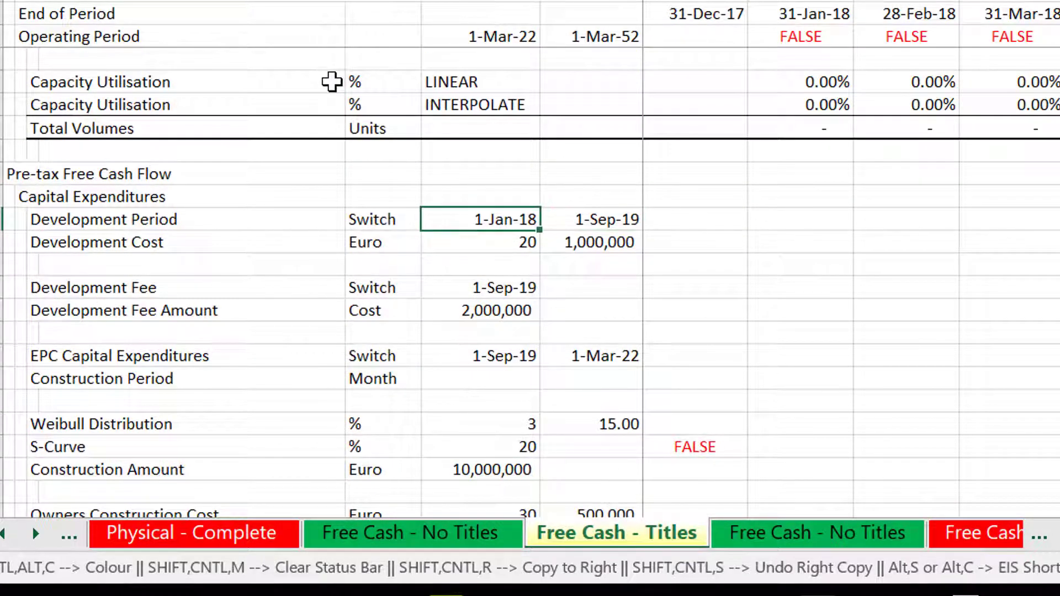
pyautogui.press('Right')
pyautogui.press('Down')
pyautogui.press('Up')
pyautogui.press('Left')
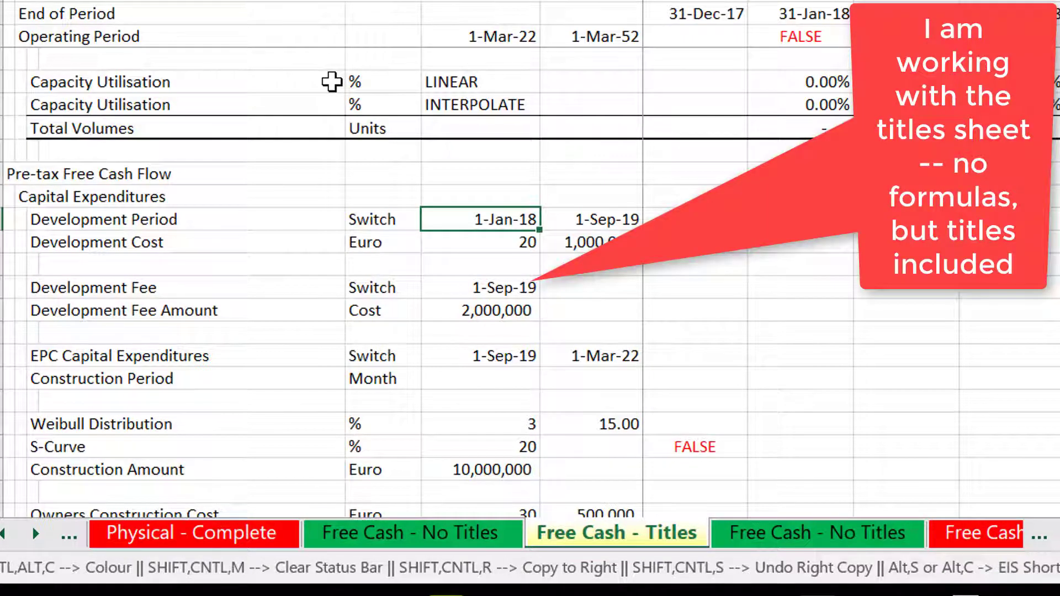
# Step: Check the Development Cost amount, months and start date in the Capital Expenditures/Month inputs
pyautogui.press('pageup')
pyautogui.press('pageup')
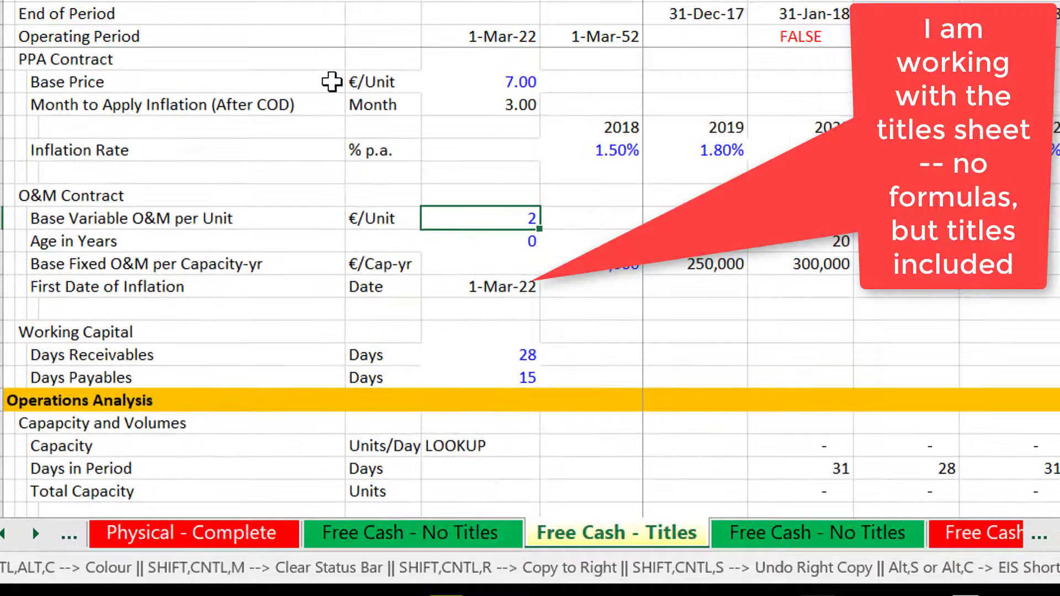
pyautogui.press('Down')
pyautogui.press('Down')
pyautogui.press('Down')
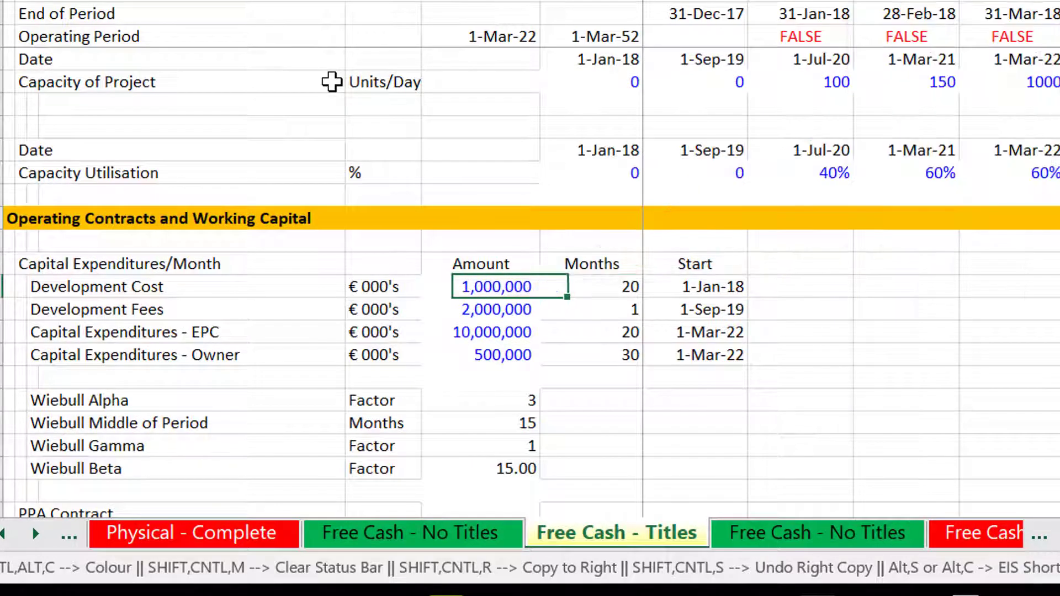
pyautogui.press('Right')
pyautogui.press('Right')
pyautogui.press('Left')
pyautogui.press('Left')
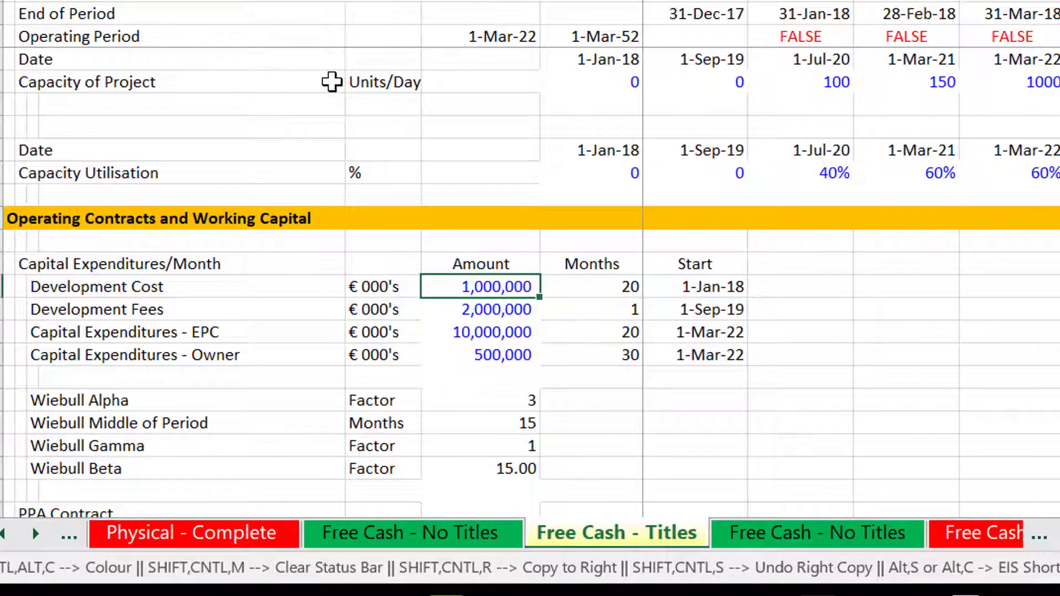
# Step: Return to the Development Period switch row and select its cell for the first monthly period
pyautogui.press('pagedown')
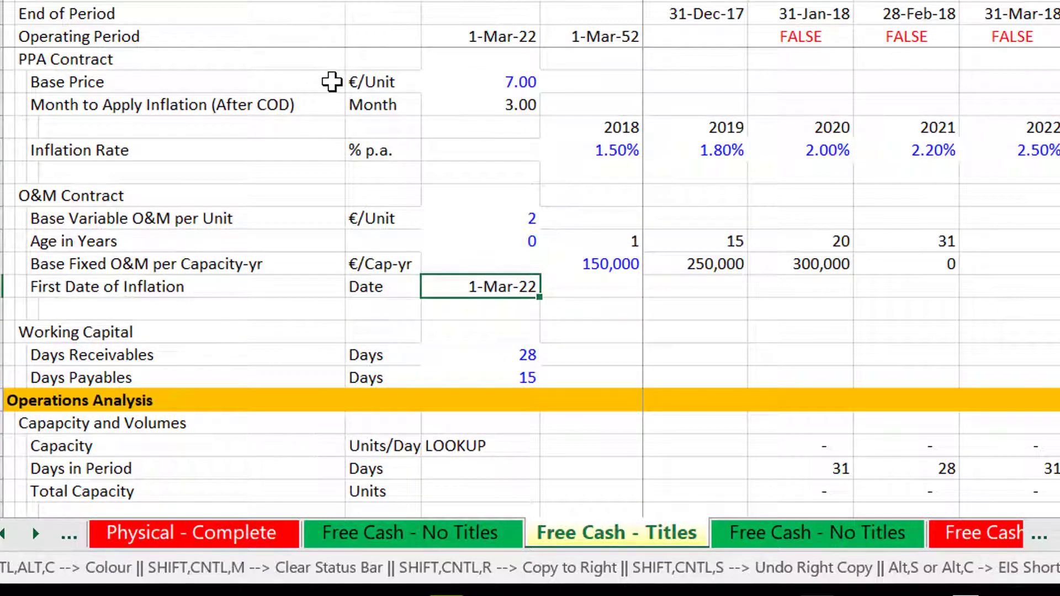
pyautogui.press('pagedown')
pyautogui.press('Up')
pyautogui.press('Up')
pyautogui.press('Up')
pyautogui.press('Right')
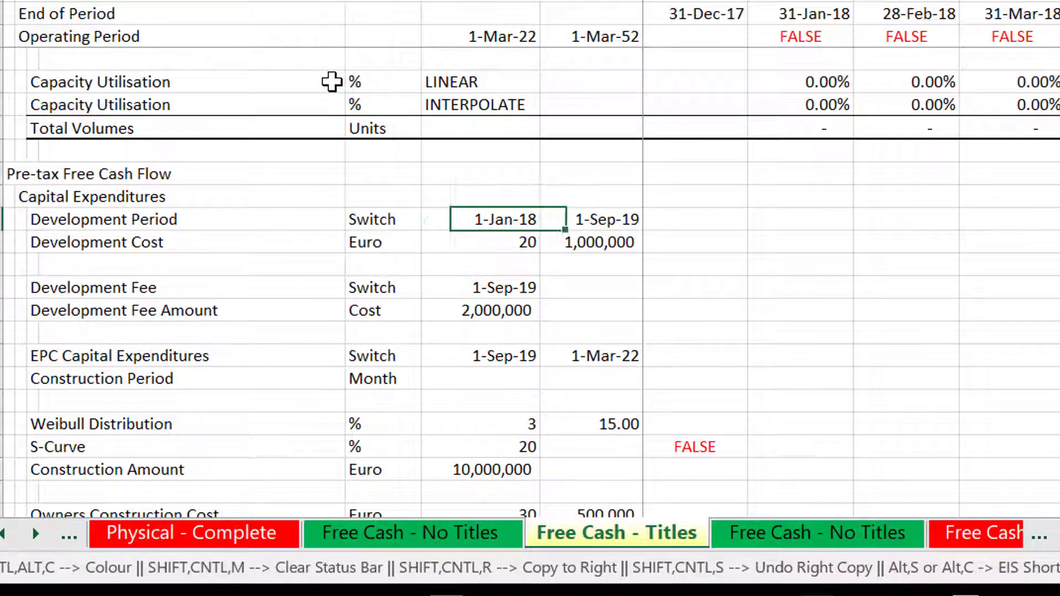
pyautogui.press('Left')
pyautogui.press('Right')
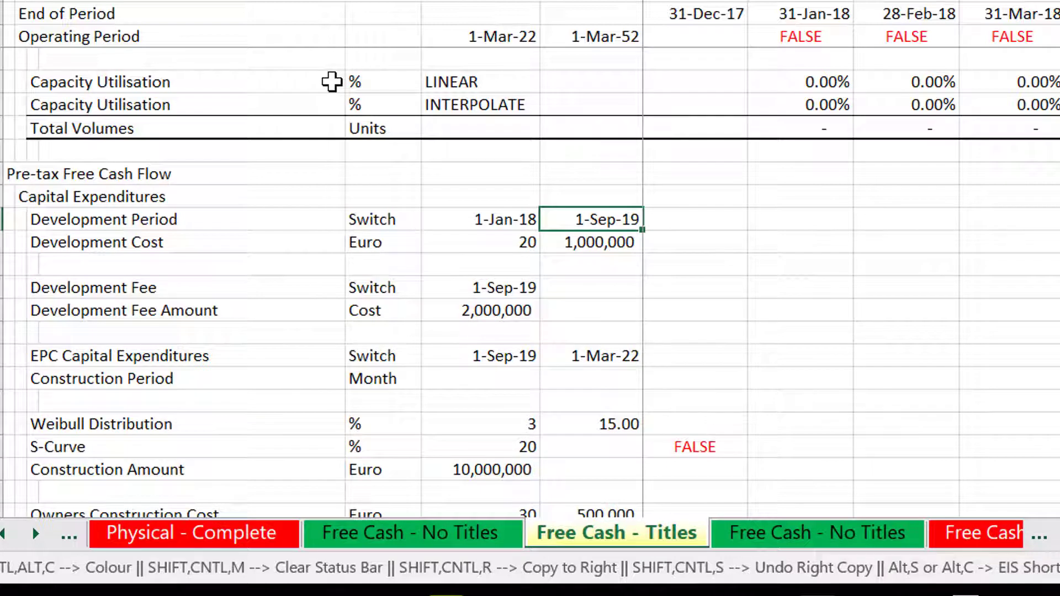
pyautogui.press('Right')
pyautogui.press('Right')
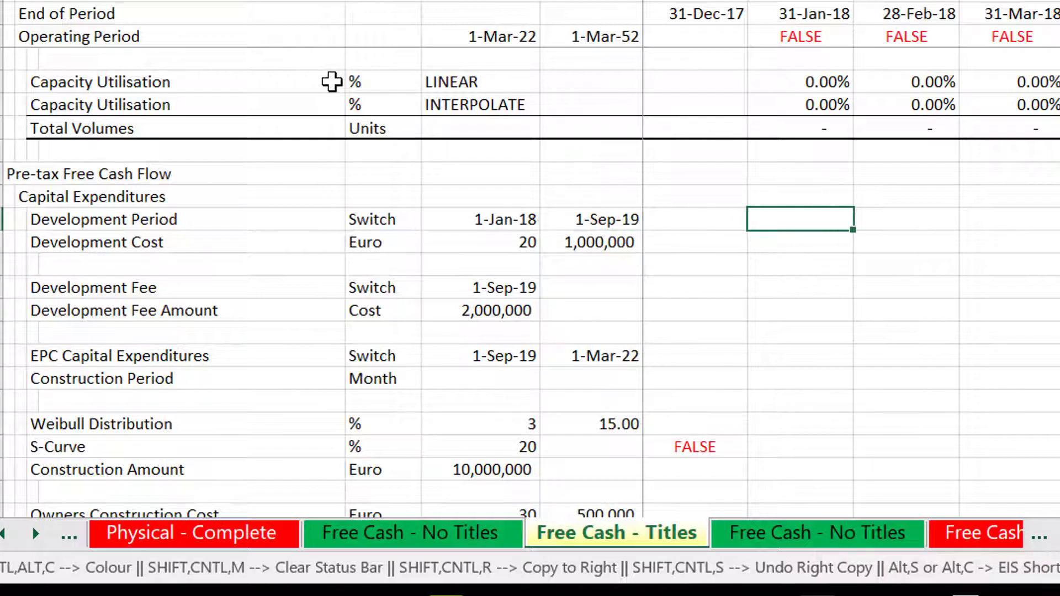
# Step: Examine the Operating Period switch formula in the first monthly period, and return to the Development Period row
pyautogui.click(807, 37)
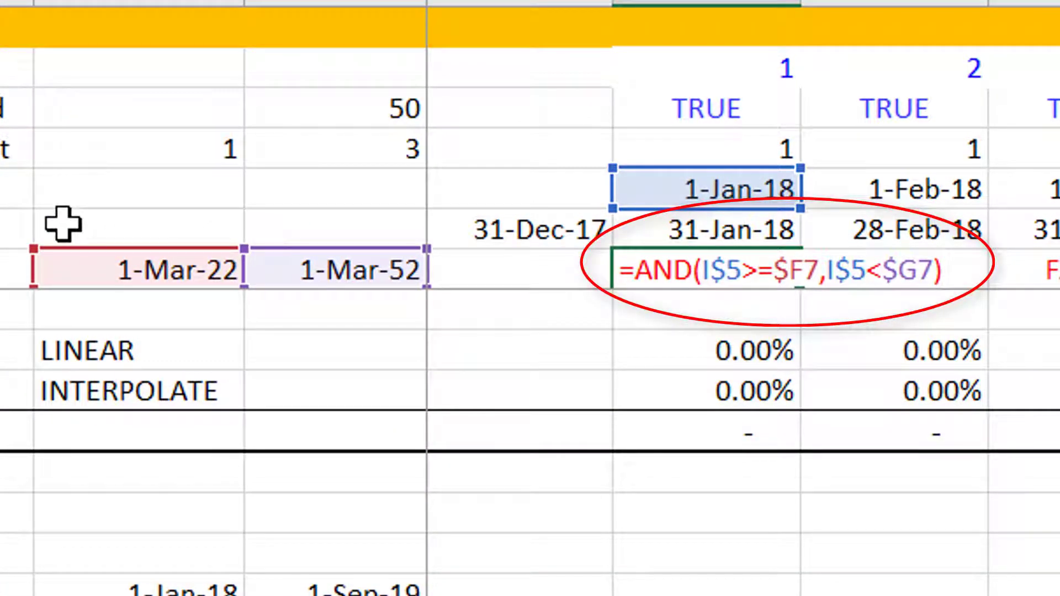
pyautogui.hotkey('ctrl', 'Return')
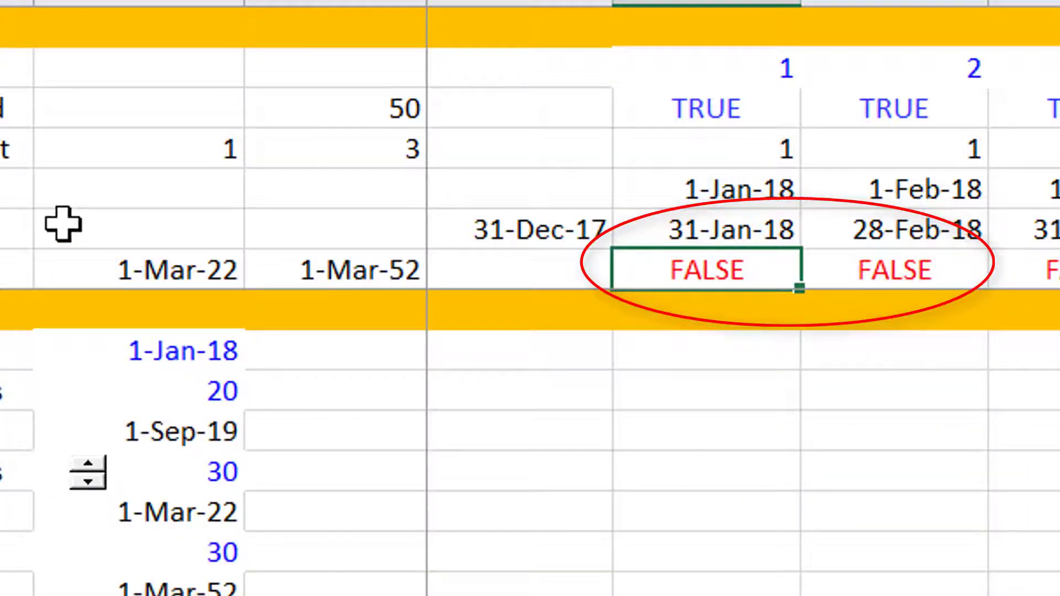
pyautogui.press('pagedown')
pyautogui.press('pagedown')
pyautogui.press('pageup')
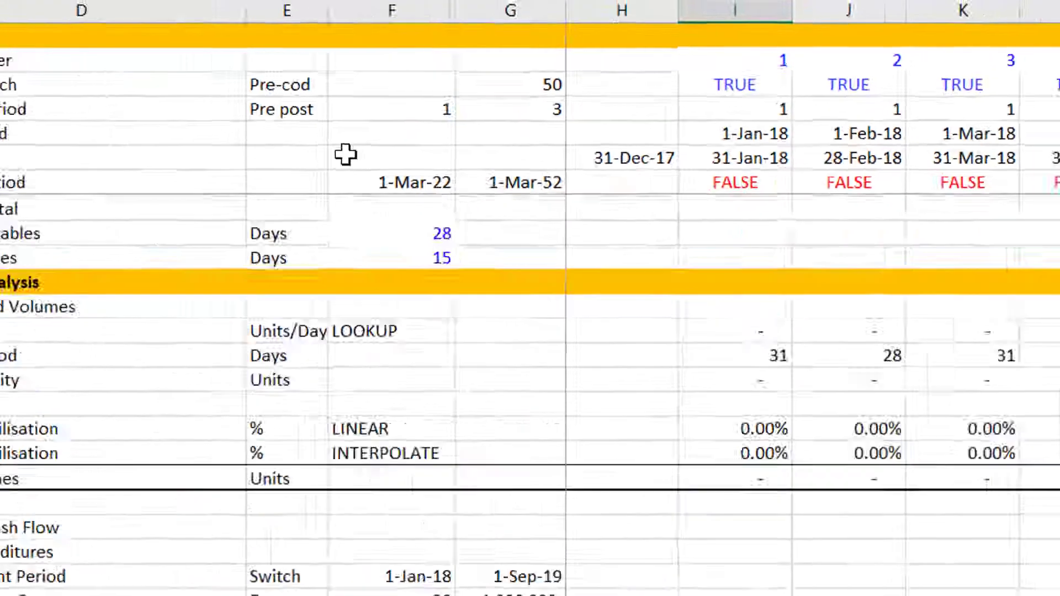
pyautogui.press('pagedown')
pyautogui.press('Up')
pyautogui.press('Up')
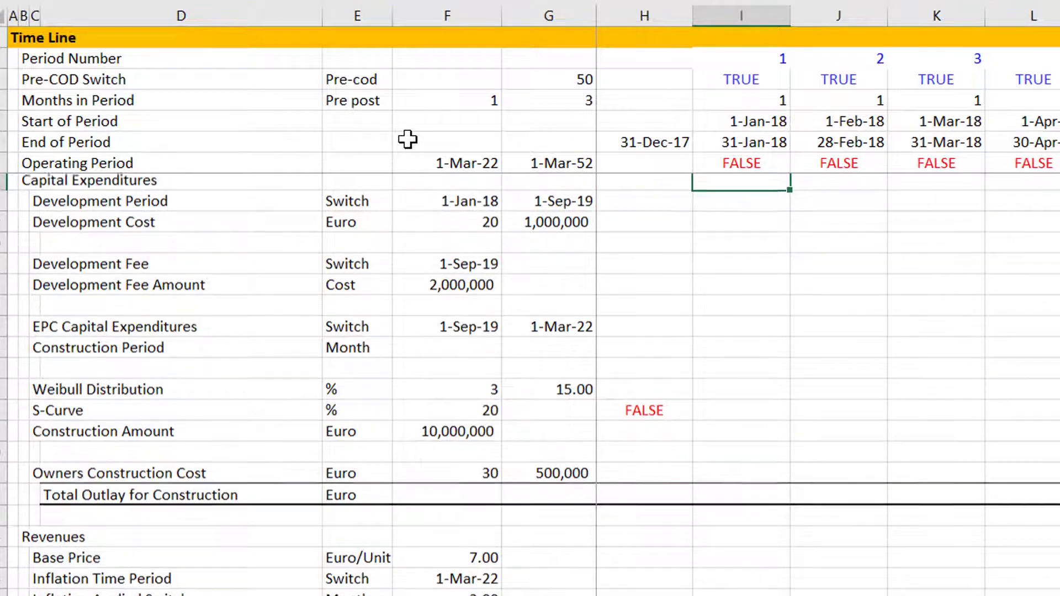
pyautogui.press('Down')
pyautogui.press('Down')
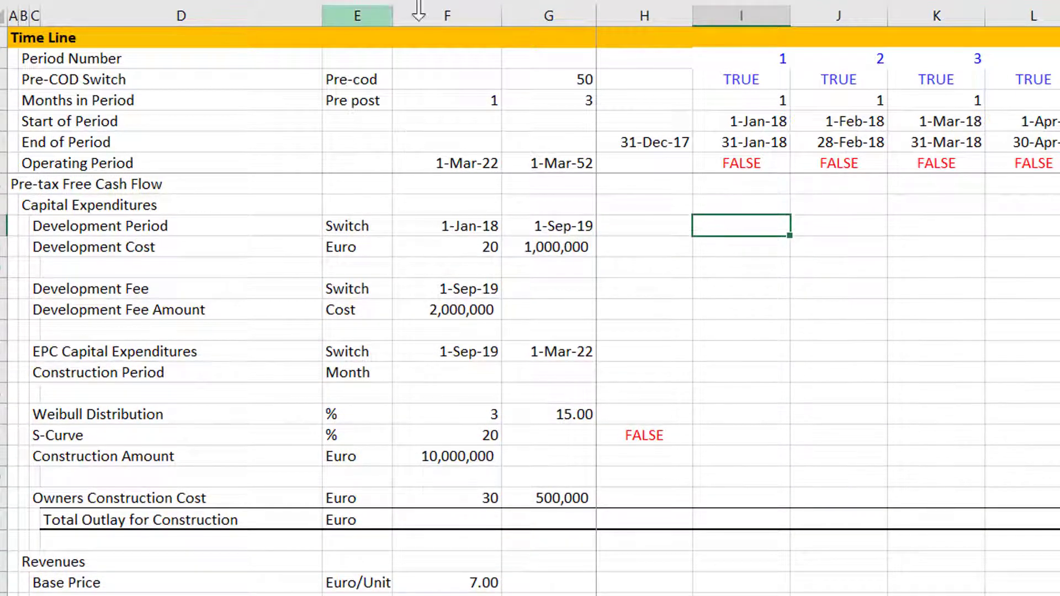
# Step: Copy the first-period Operating Period switch formula into the Development Period row of the same column
pyautogui.click(726, 163)
pyautogui.hotkey('ctrl', 'c')
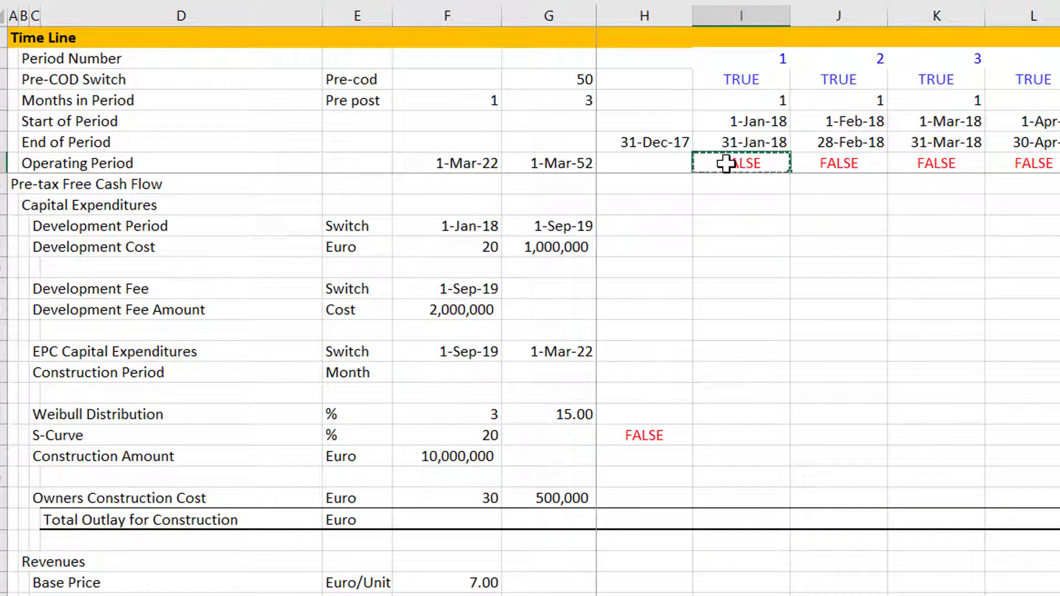
pyautogui.click(726, 226)
pyautogui.hotkey('ctrl', 'v')
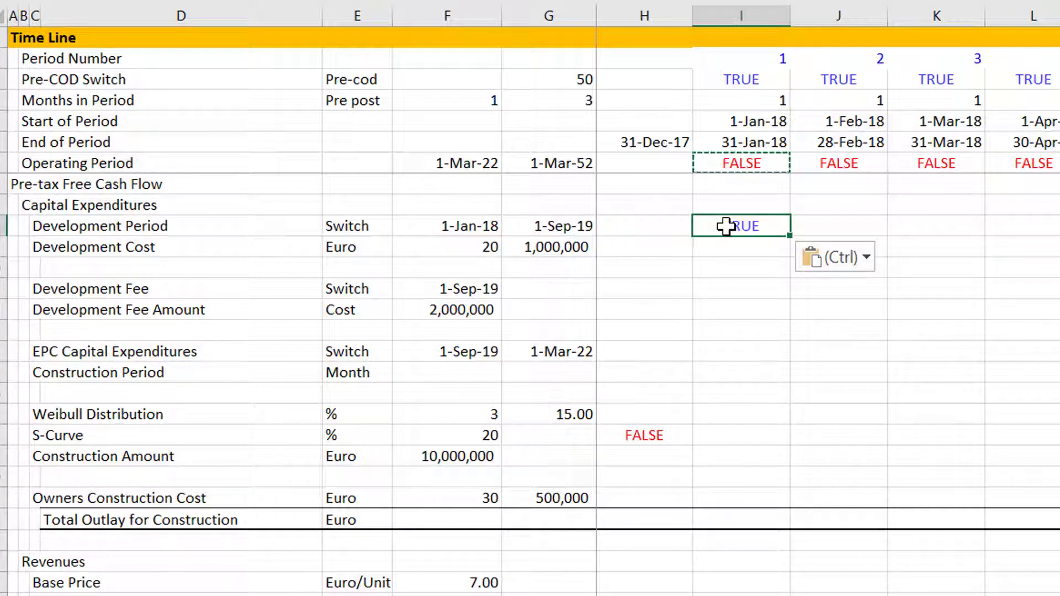
pyautogui.press('Escape')
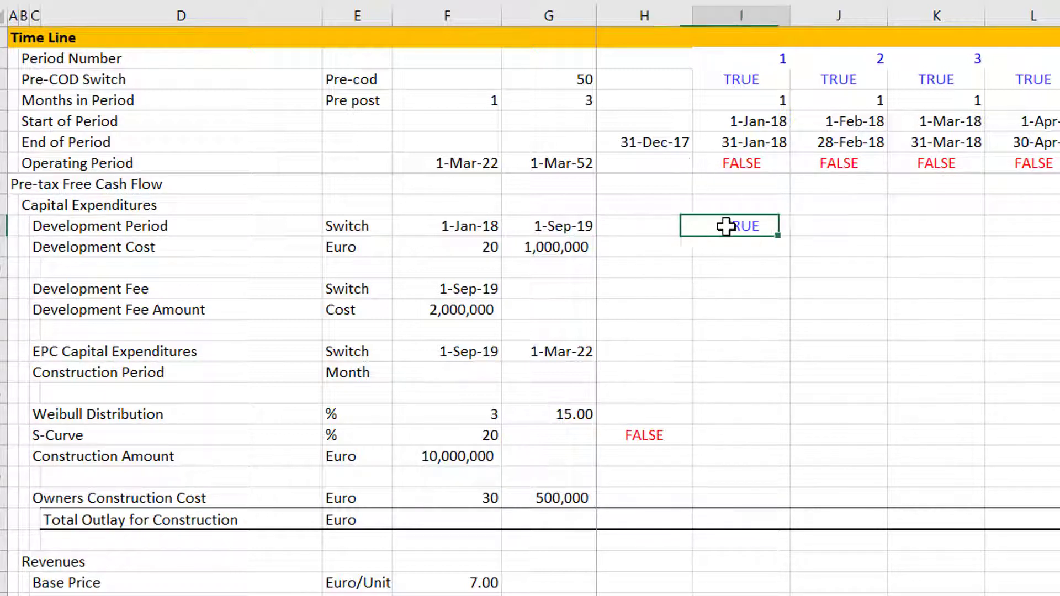
# Step: Fill the Development Period switch formula from the first monthly period across all remaining periods of the timeline
pyautogui.hotkey('ctrl', 'shift', 'Right')
pyautogui.hotkey('ctrl', 'r')
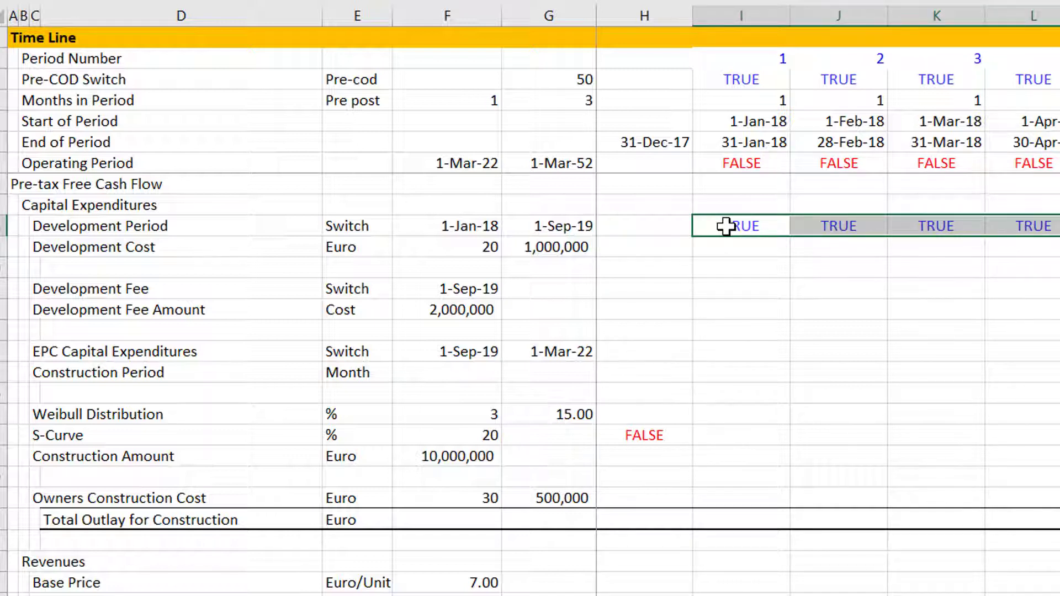
pyautogui.click(712, 308)
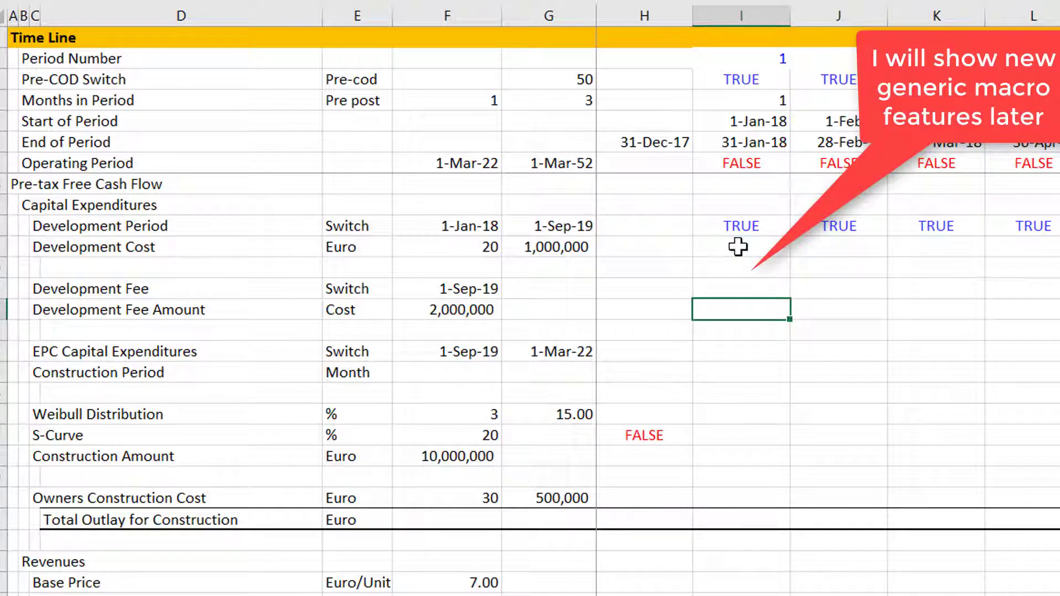
pyautogui.press('Up')
pyautogui.press('Up')
pyautogui.press('Up')
pyautogui.press('Up')
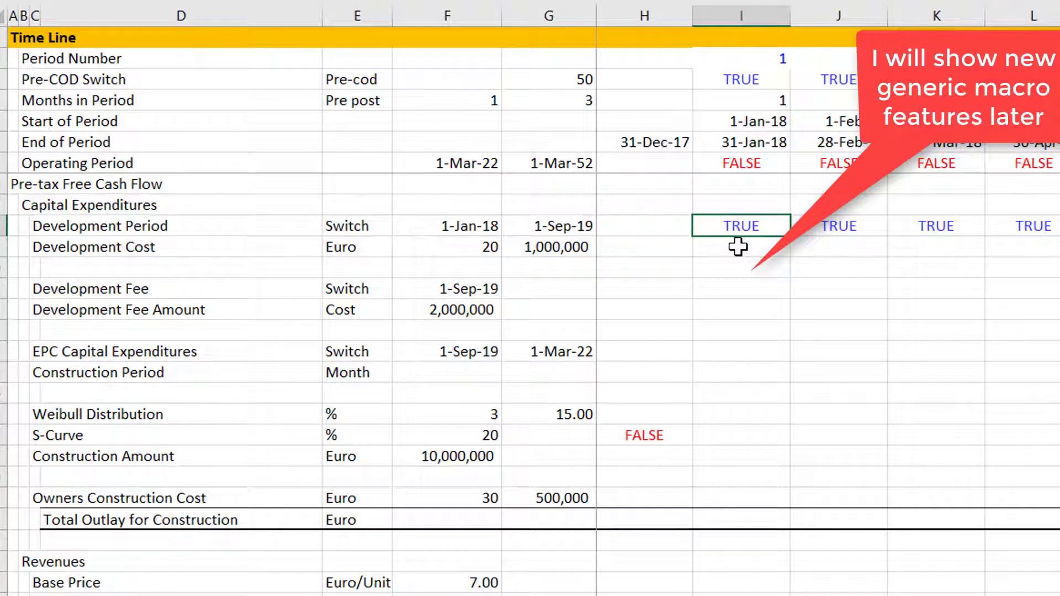
# Step: Replace the Development Cost month input in F69 with =COUNTIF(I68:KV68,true), counting the active periods in the Development Period row
pyautogui.click(738, 247)
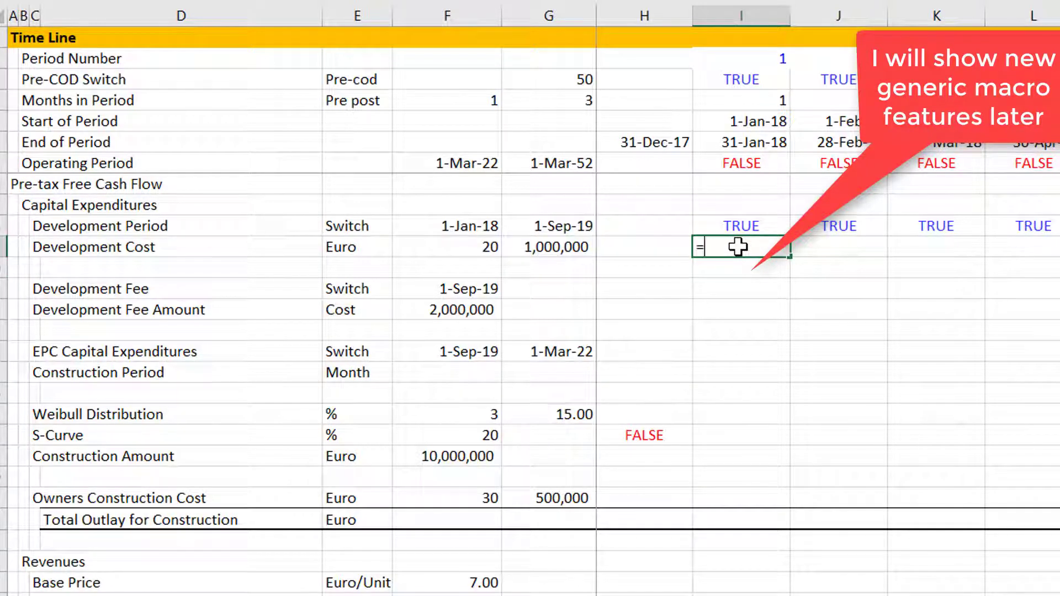
pyautogui.press('Left')
pyautogui.press('Left')
pyautogui.press('Left')
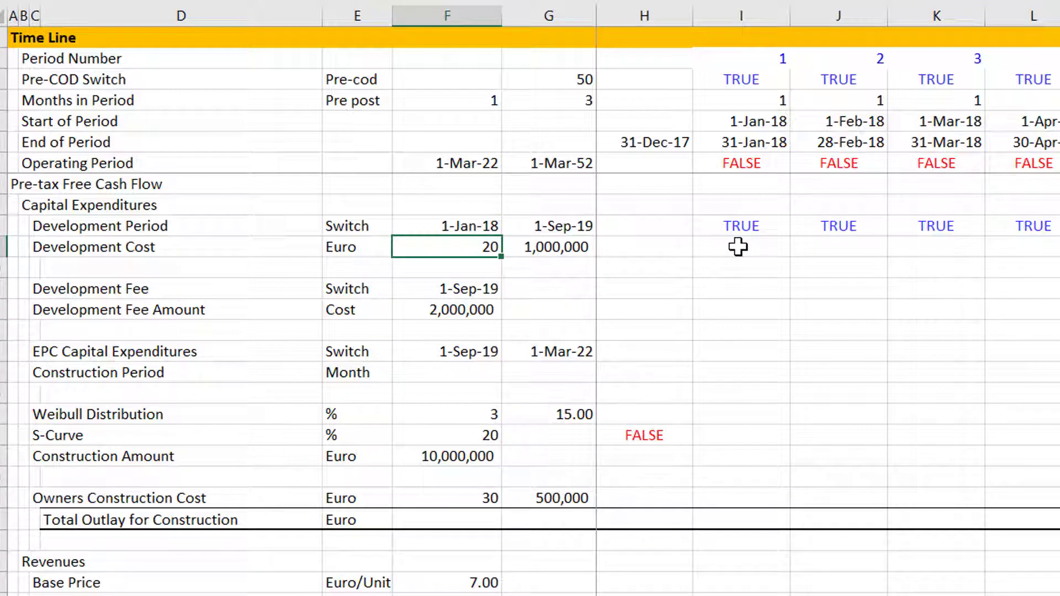
pyautogui.write('=s')
pyautogui.press('BackSpace')
pyautogui.write('coun')
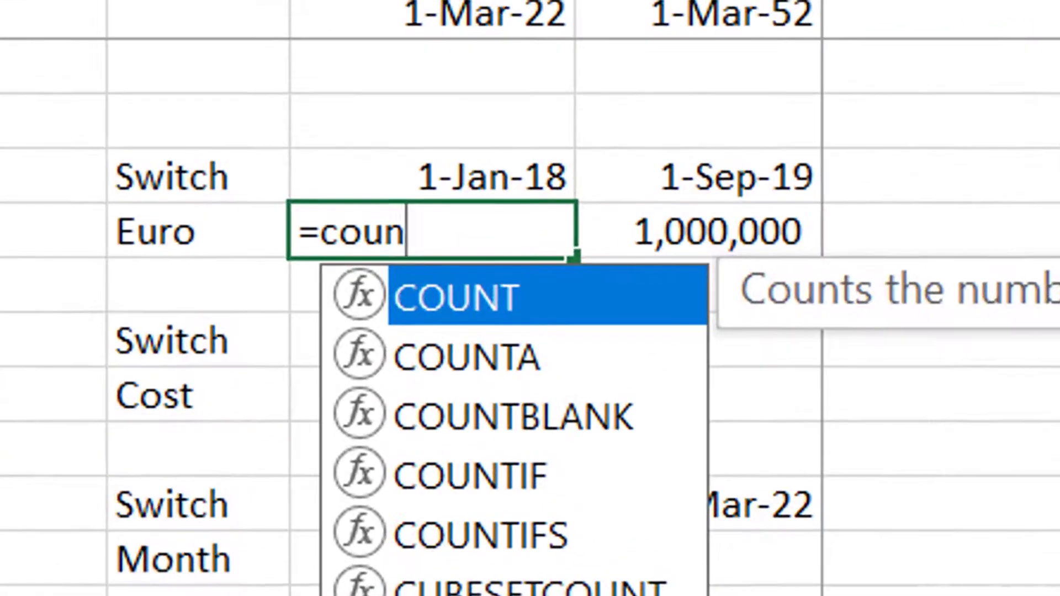
pyautogui.press('Down')
pyautogui.press('Down')
pyautogui.press('Down')
pyautogui.press('Tab')
pyautogui.press('Up')
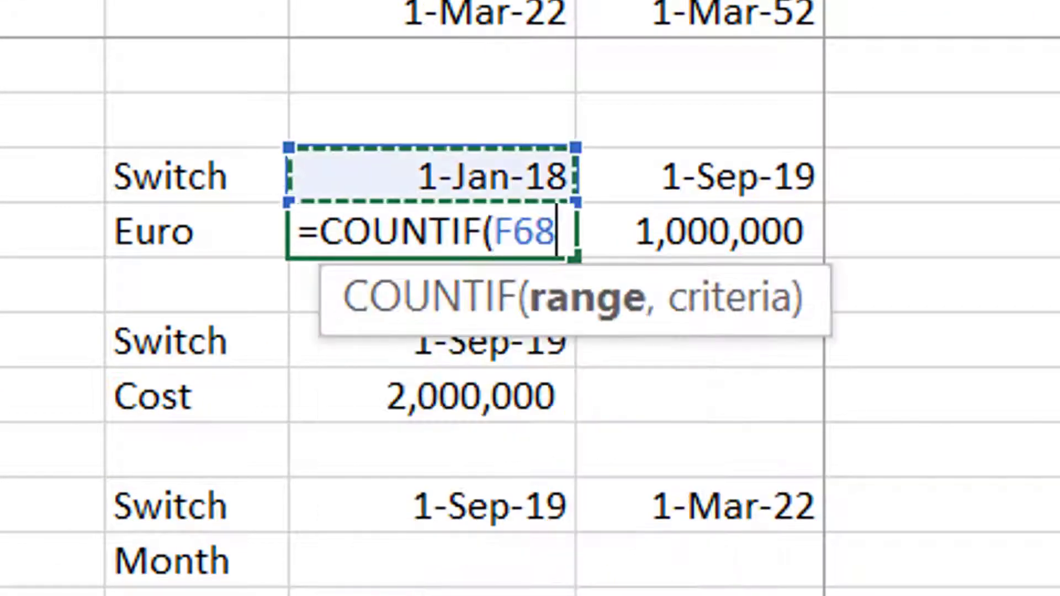
pyautogui.press('Right')
pyautogui.press('Right')
pyautogui.press('Right')
pyautogui.hotkey('ctrl', 'shift', 'Right')
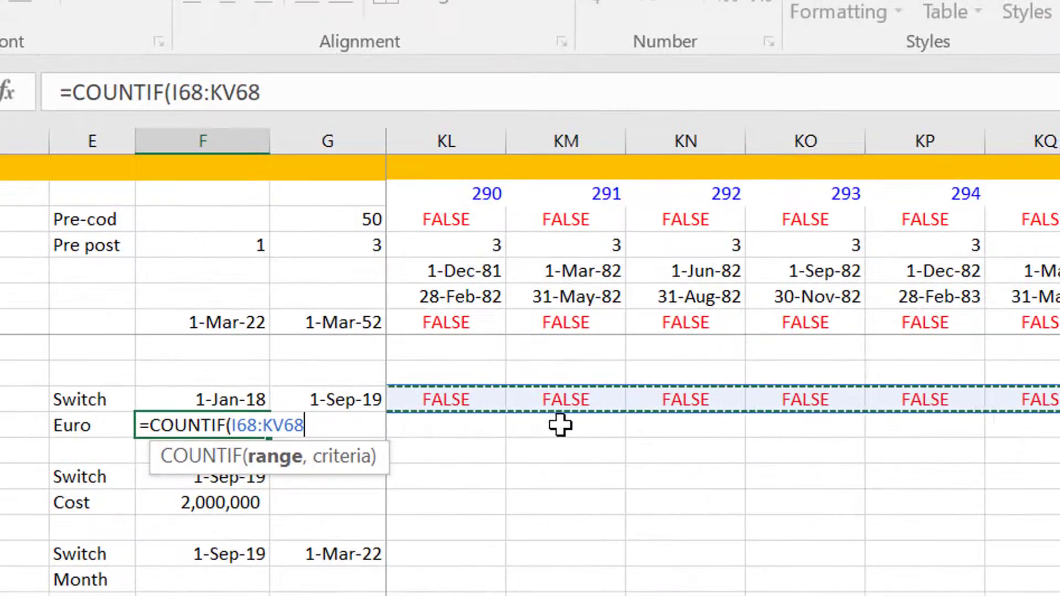
pyautogui.write(',true')
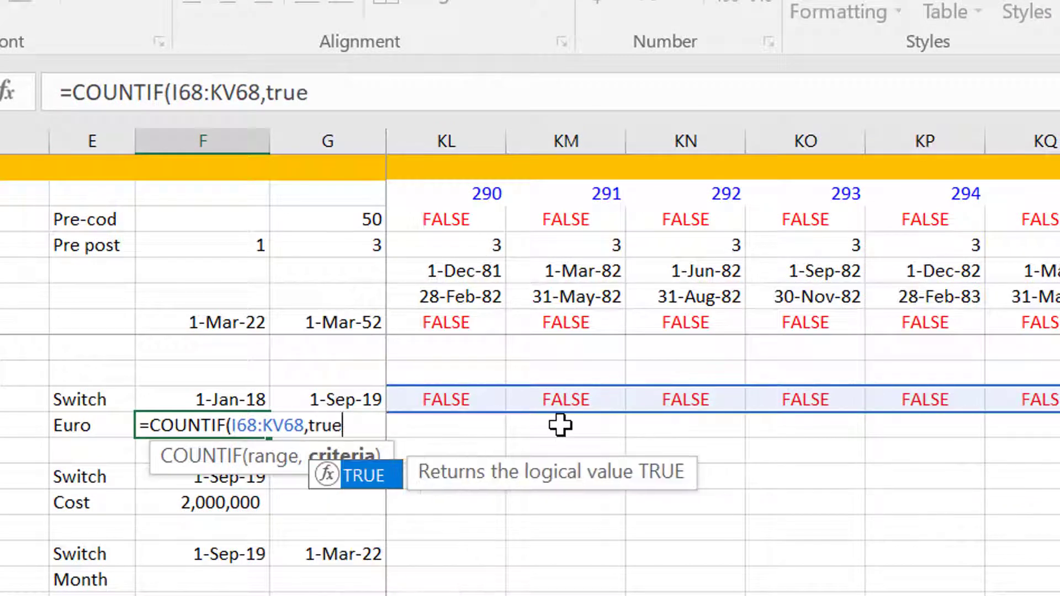
pyautogui.press('Return')
# Step: Enter =$G$69/$F$69*I68 as the first-period Development Cost in I69 and fill it across all periods
pyautogui.press('Up')
pyautogui.press('Right')
pyautogui.press('Right')
pyautogui.press('Right')
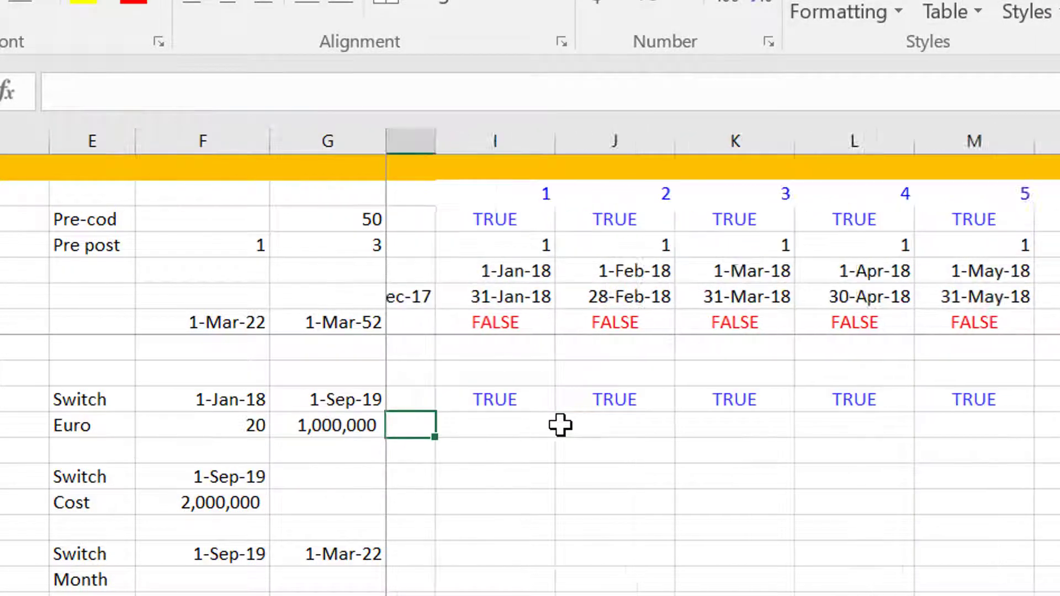
pyautogui.write('=')
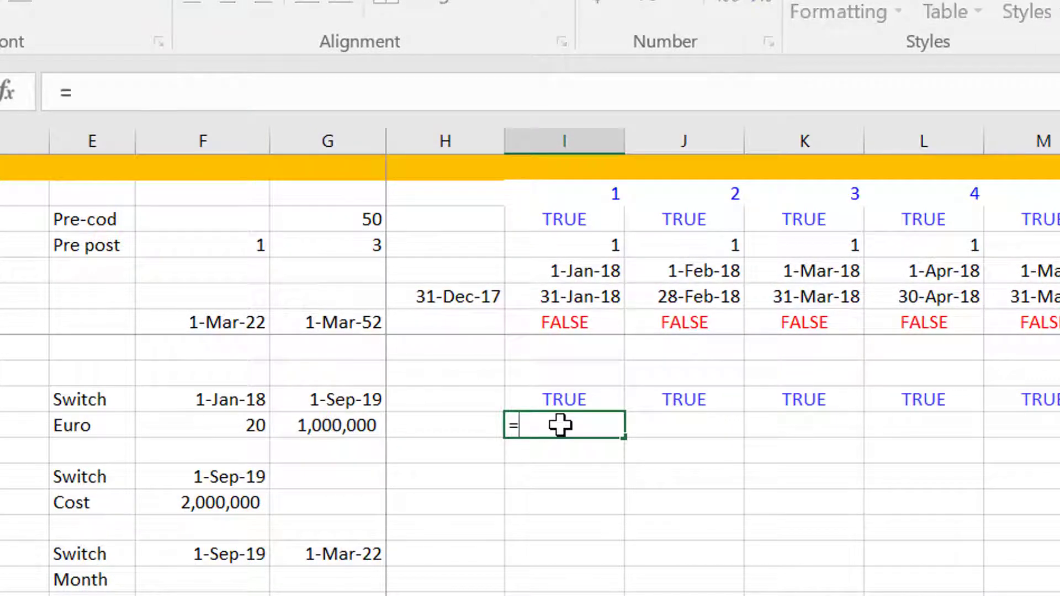
pyautogui.press('Left')
pyautogui.press('Left')
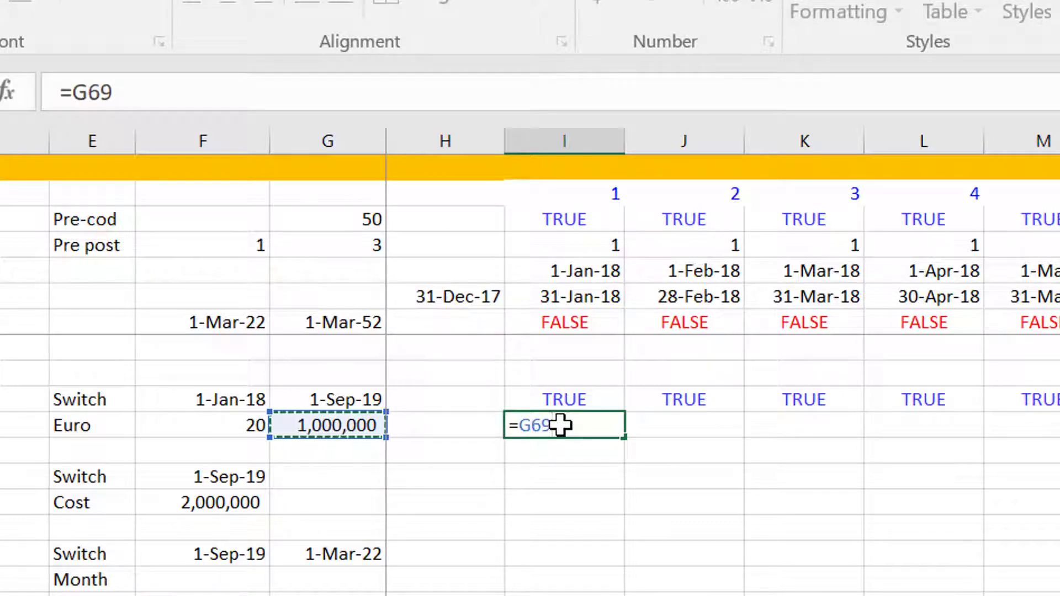
pyautogui.press('F4')
pyautogui.write('/')
pyautogui.press('Left')
pyautogui.press('Left')
pyautogui.press('Left')
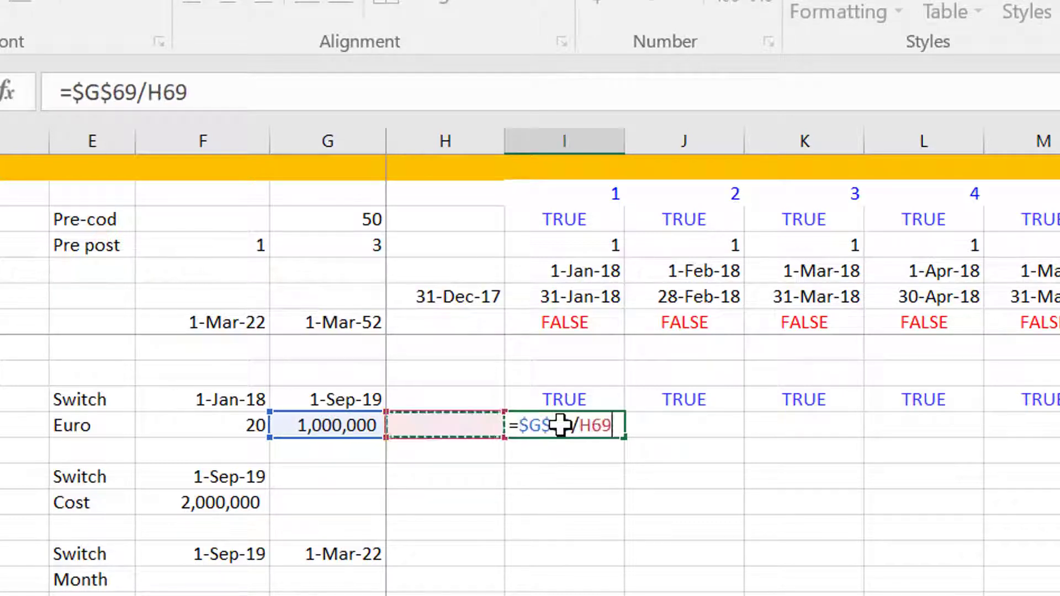
pyautogui.press('F4')
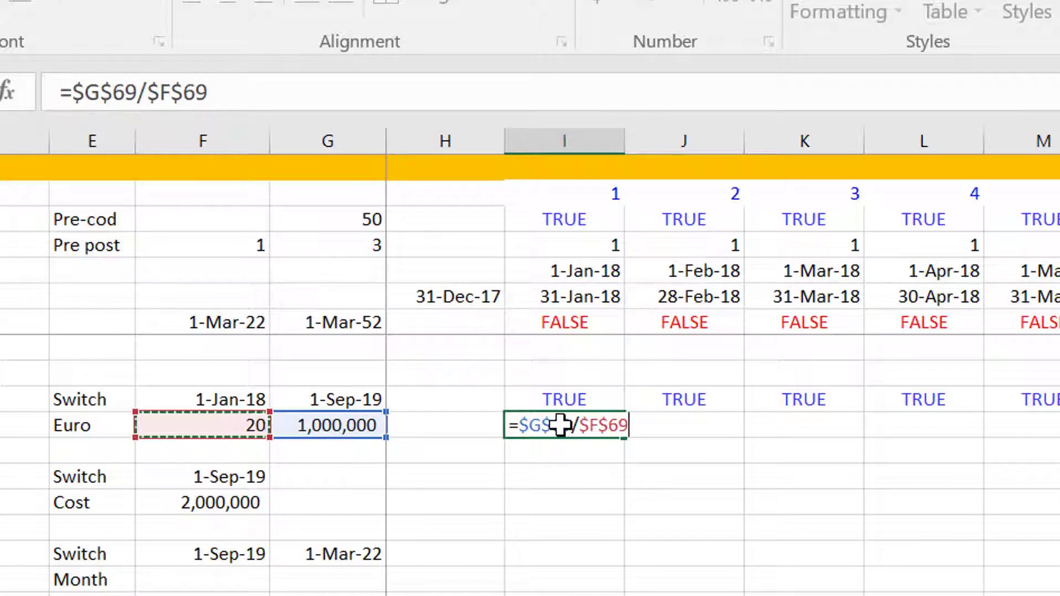
pyautogui.write('*')
pyautogui.press('Up')
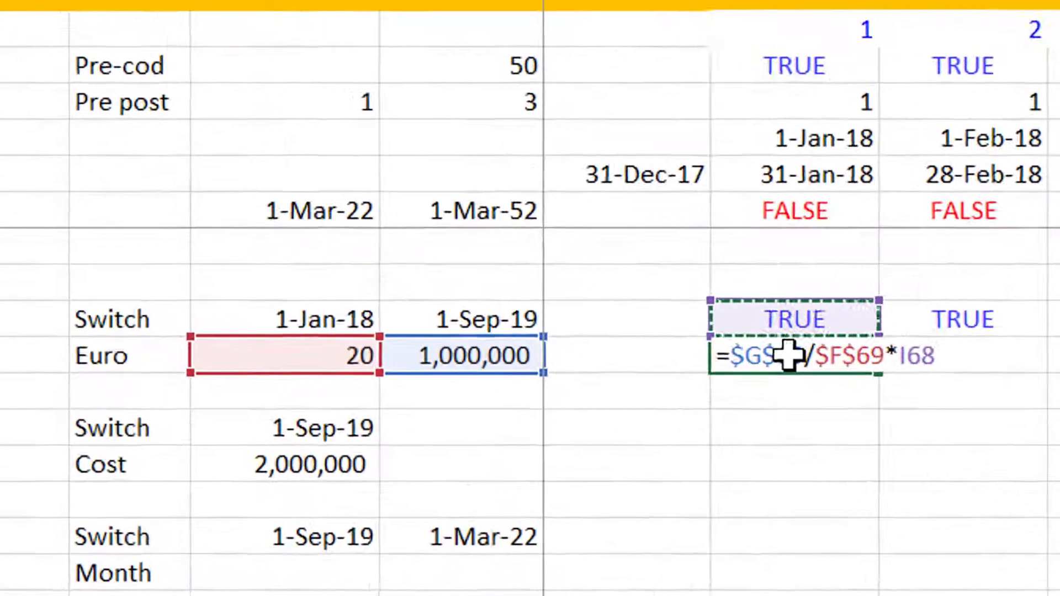
pyautogui.press('Return')
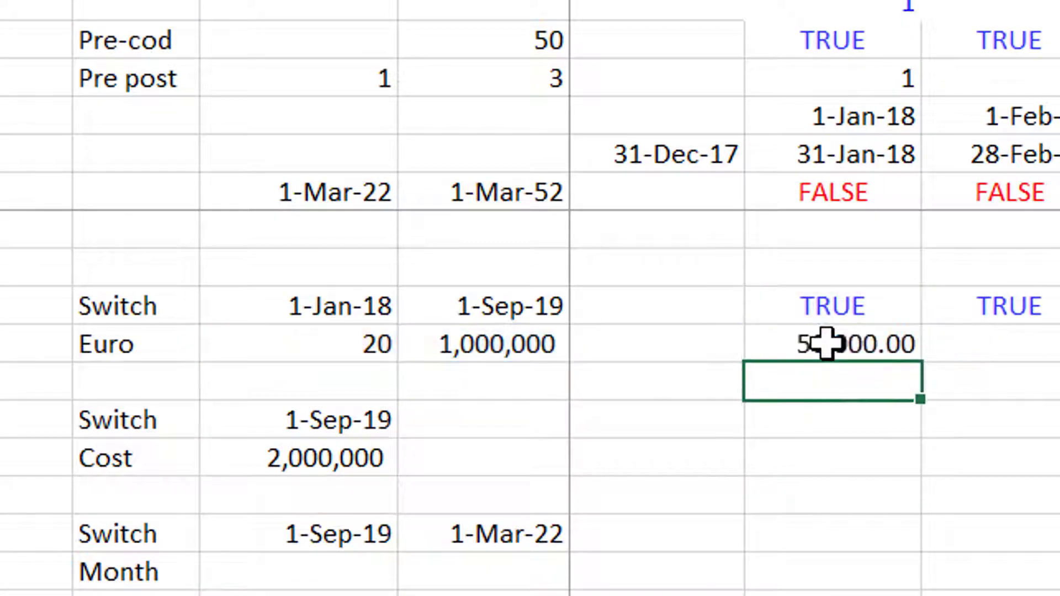
pyautogui.press('Up')
pyautogui.hotkey('ctrl', 'shift', 'r')
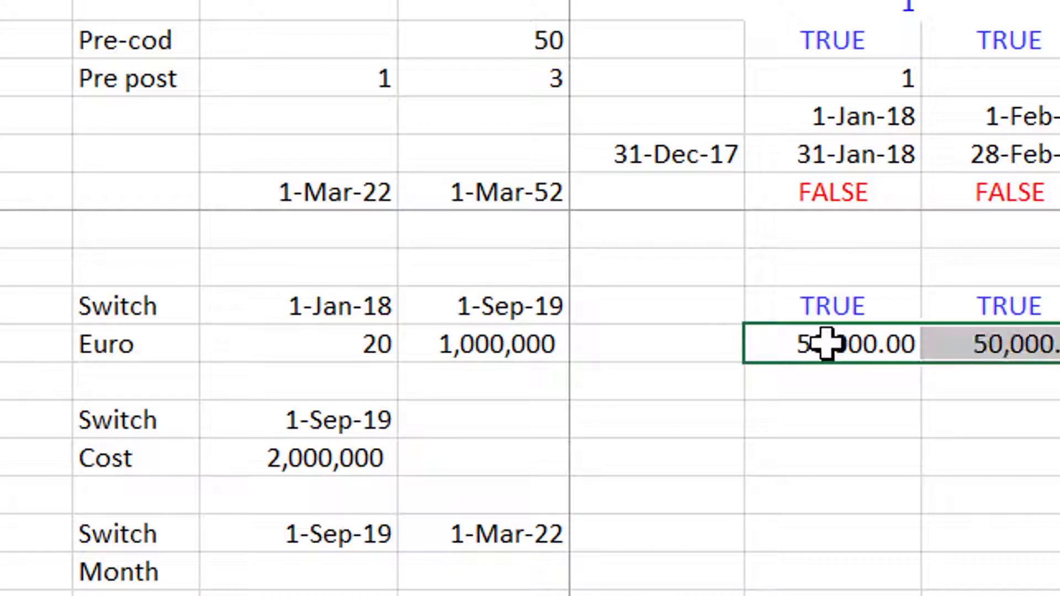
# Step: Enter the first-period Development Fee switch in I71, testing whether the fee date $F$71 equals that period's Start of Period
pyautogui.press('Down')
pyautogui.press('Down')
pyautogui.press('Left')
pyautogui.press('Left')
pyautogui.press('Left')
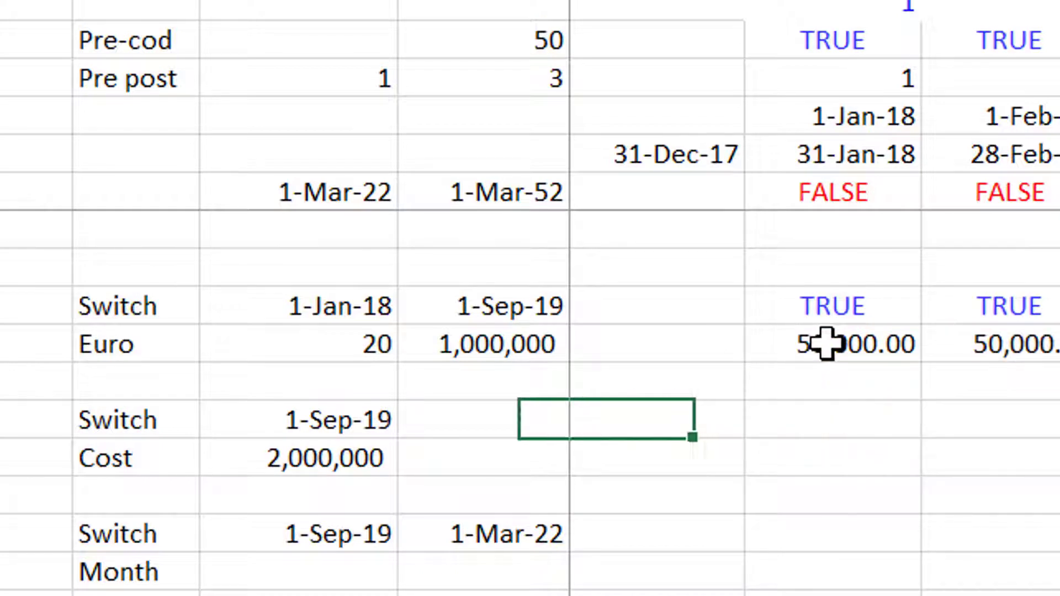
pyautogui.press('Right')
pyautogui.press('Right')
pyautogui.press('Right')
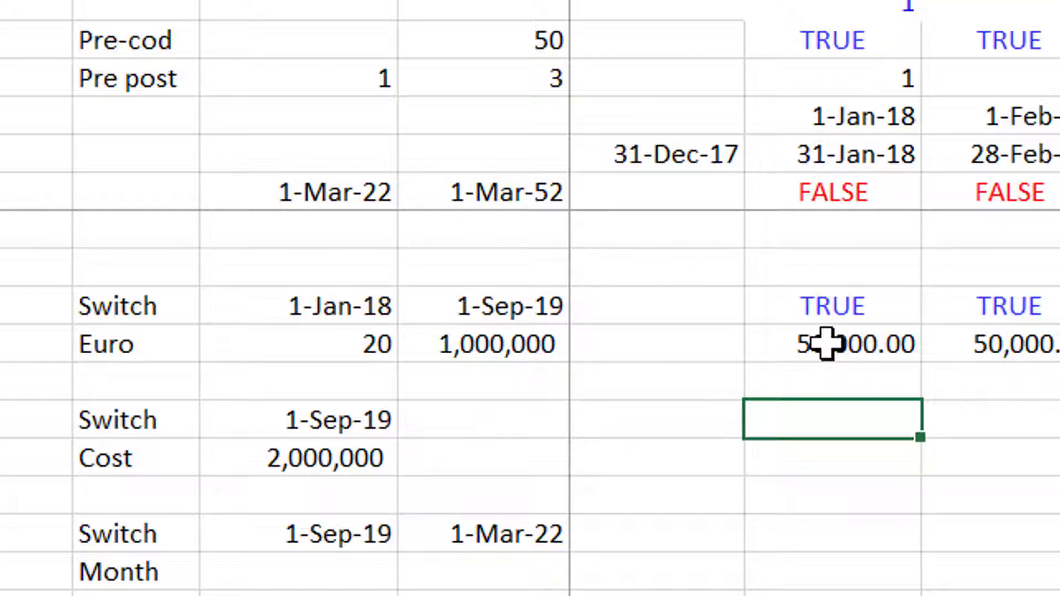
pyautogui.write('=')
pyautogui.press('Left')
pyautogui.press('Left')
pyautogui.press('Left')
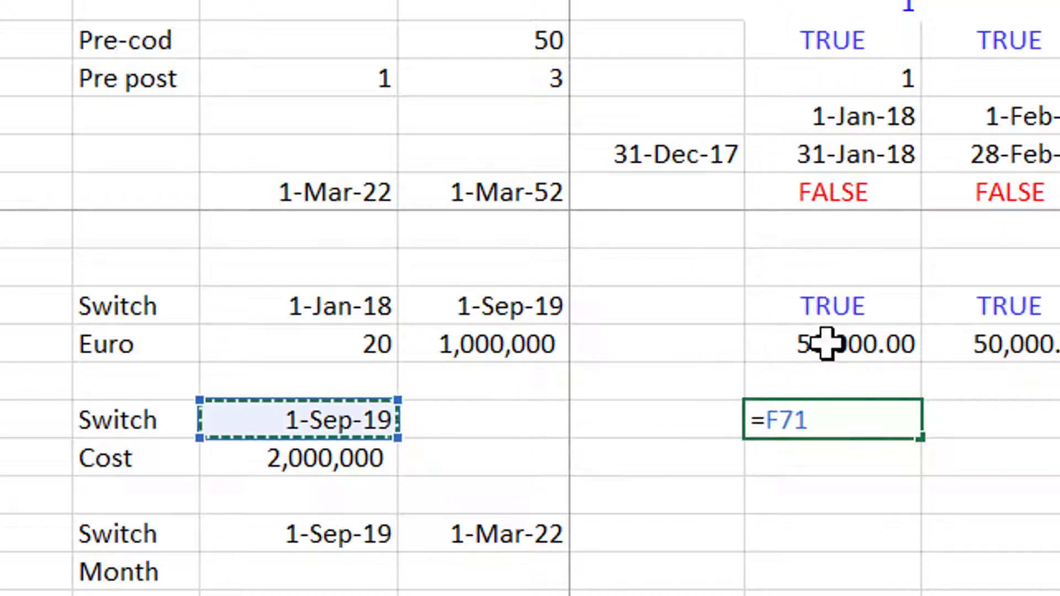
pyautogui.press('F4')
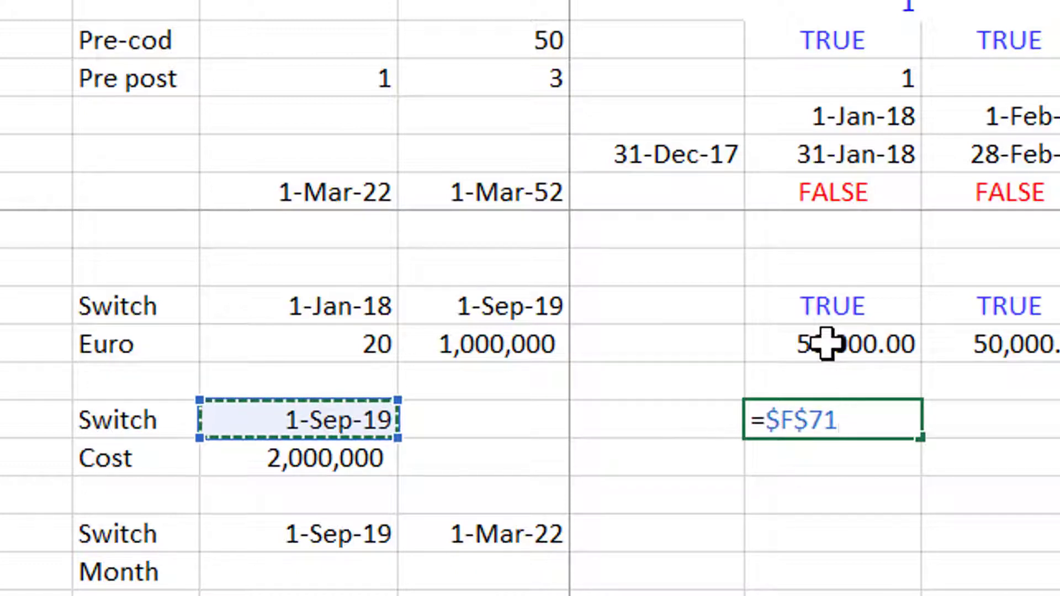
pyautogui.write('=')
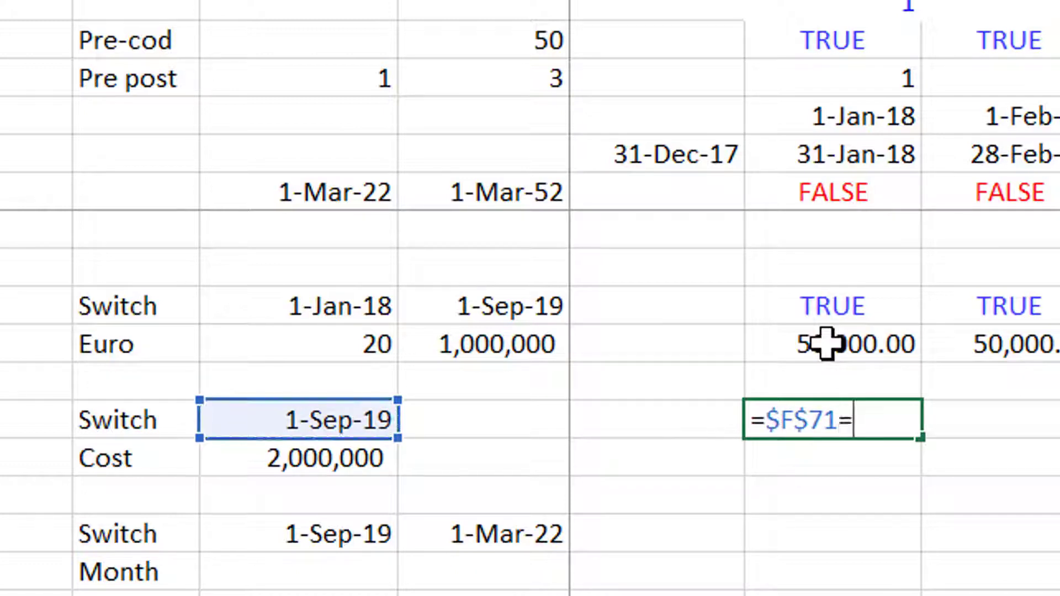
pyautogui.click(843, 109)
pyautogui.press('Return')
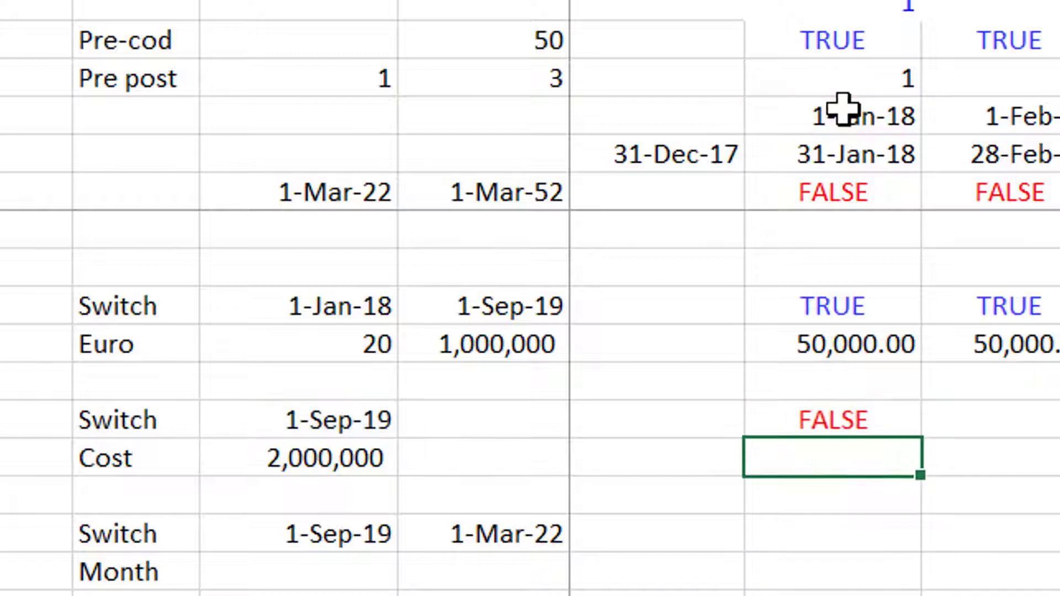
# Step: Fill the Development Fee switch formula across all periods of the timeline
pyautogui.press('Up')
pyautogui.hotkey('shift', 'Right')
pyautogui.hotkey('ctrl', 'r')
# Step: Enter =$F$72*I71 as the first-period Development Fee Amount, multiplying the fee by its switch
pyautogui.press('Down')
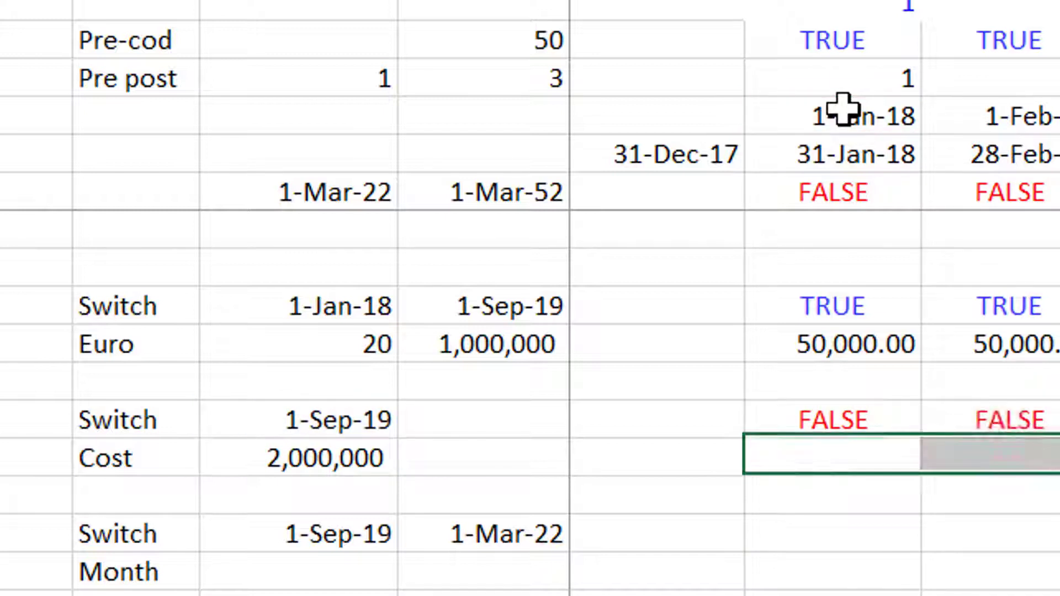
pyautogui.press('Left')
pyautogui.press('Right')
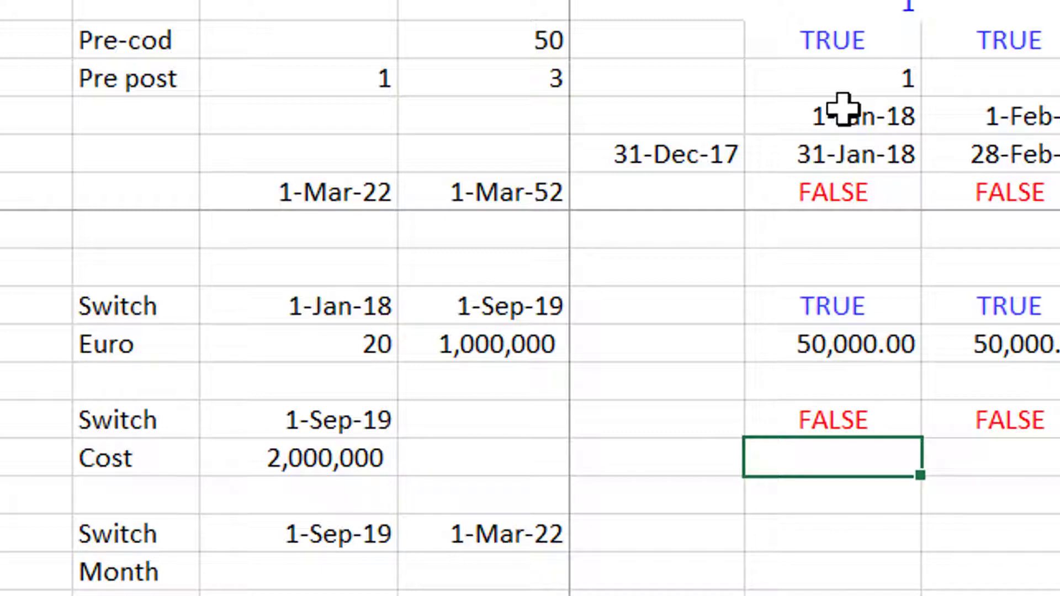
pyautogui.write('=')
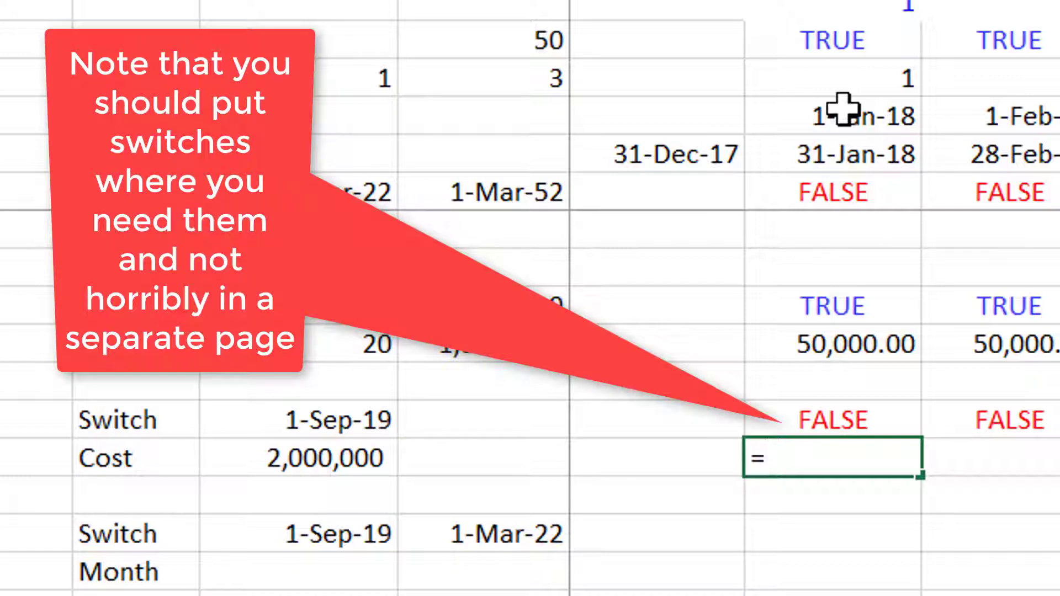
pyautogui.press('Left')
pyautogui.press('Left')
pyautogui.press('Left')
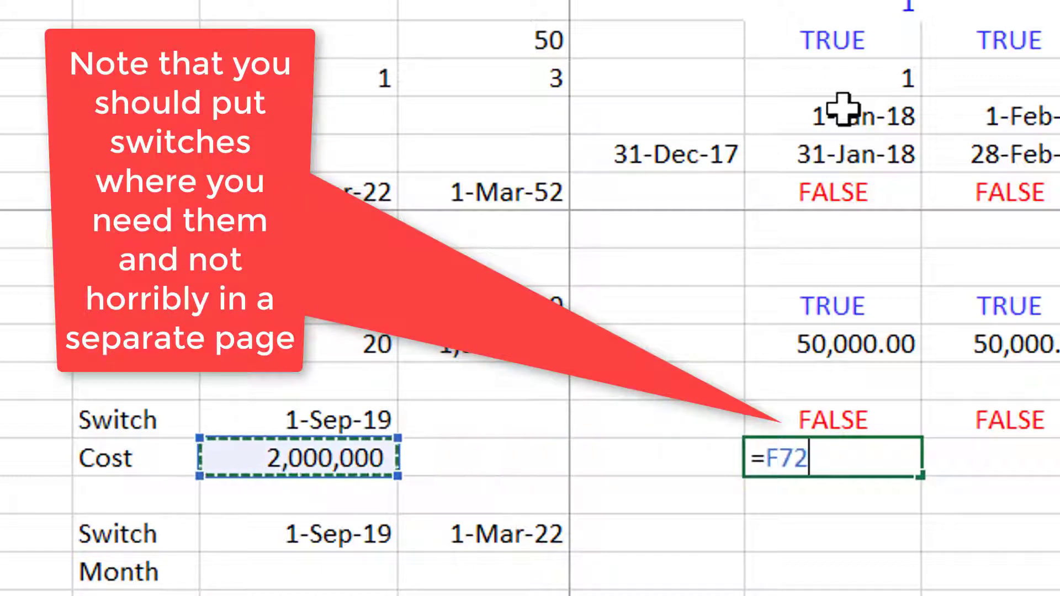
pyautogui.press('F4')
pyautogui.write('*')
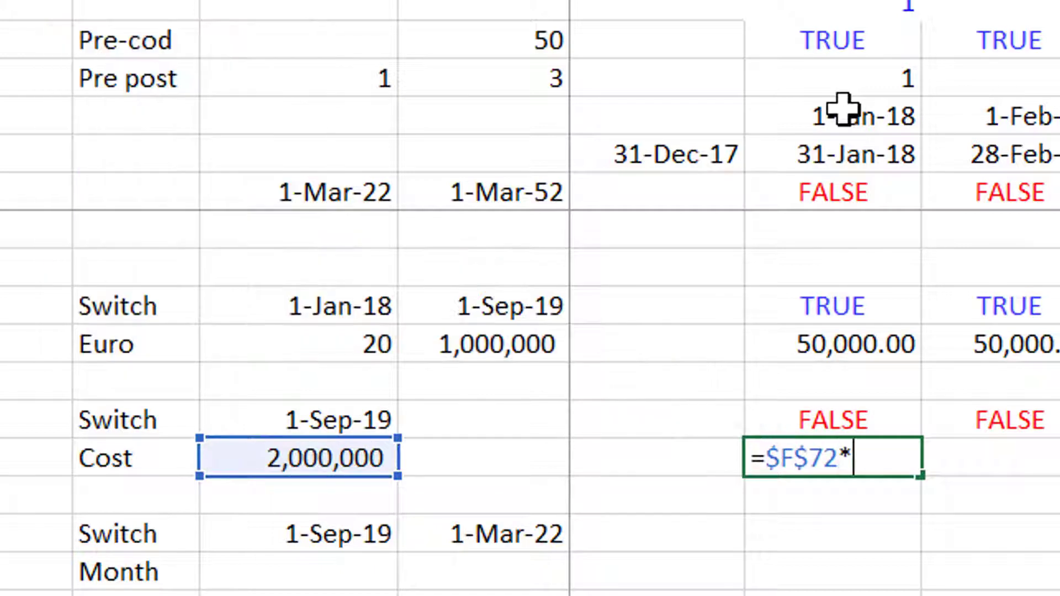
pyautogui.press('Up')
pyautogui.press('Return')
# Step: Fill the Development Fee Amount formula across all periods of the timeline
pyautogui.press('Up')
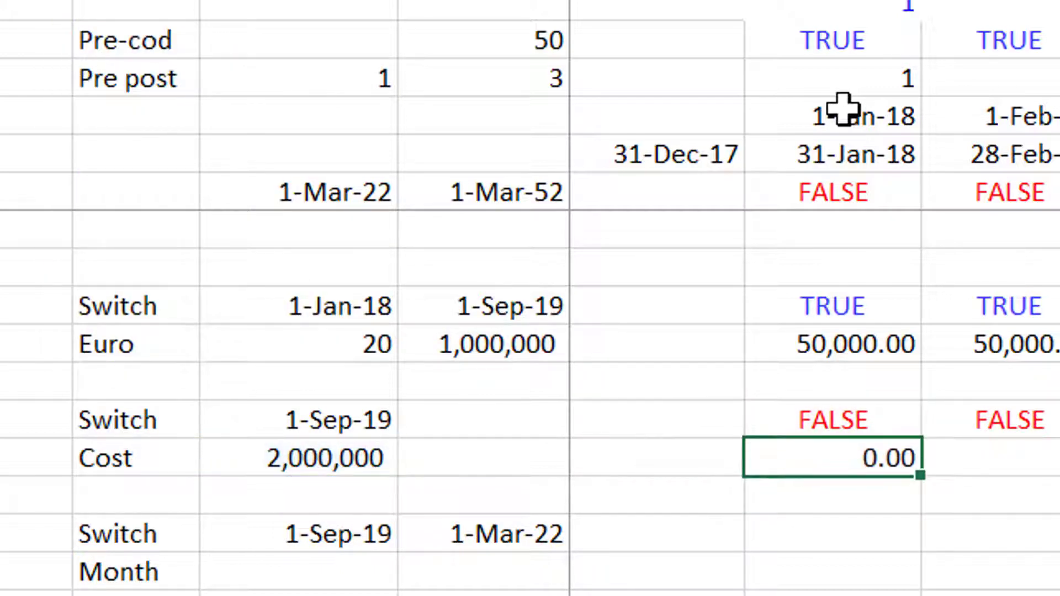
pyautogui.hotkey('ctrl', 'shift', 'Right')
pyautogui.hotkey('ctrl', 'r')
pyautogui.press('Down')
pyautogui.press('Down')
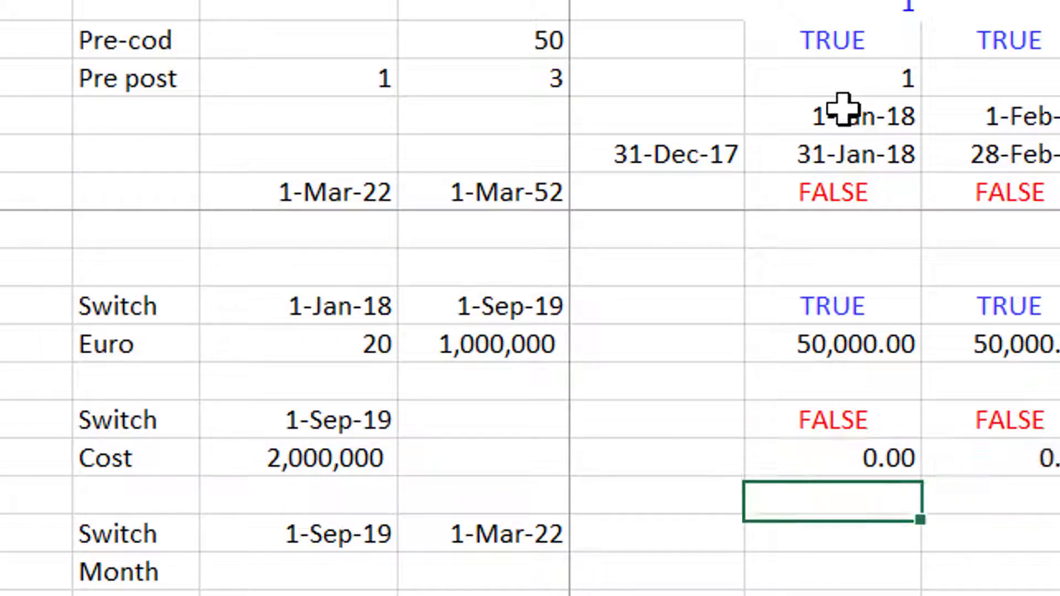
# Step: Examine the EPC Capital Expenditures switch row and its construction start and end dates in F74 and G74
pyautogui.hotkey('ctrl', 'Left')
pyautogui.hotkey('ctrl', 'Left')
pyautogui.press('Left')
pyautogui.press('Left')
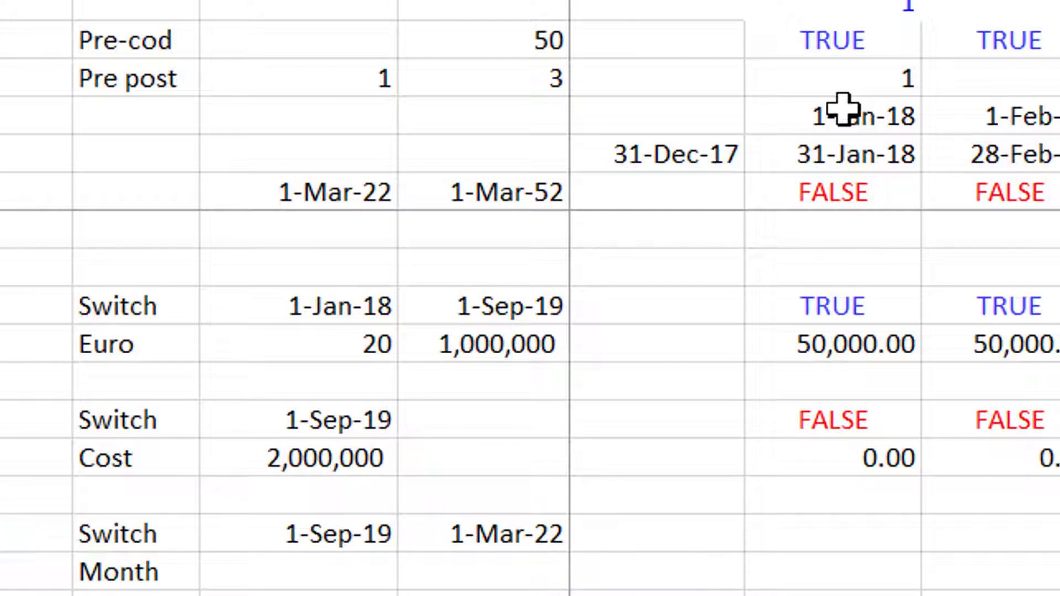
pyautogui.press('Down')
pyautogui.press('Down')
pyautogui.press('Right')
pyautogui.press('Right')
pyautogui.press('Down')
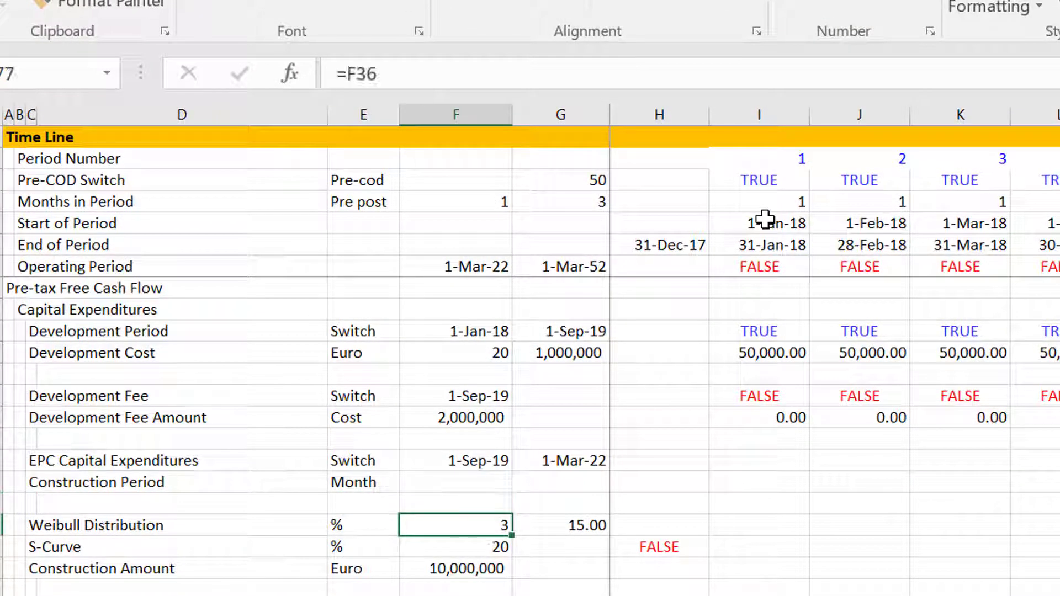
pyautogui.press('Up')
pyautogui.press('Up')
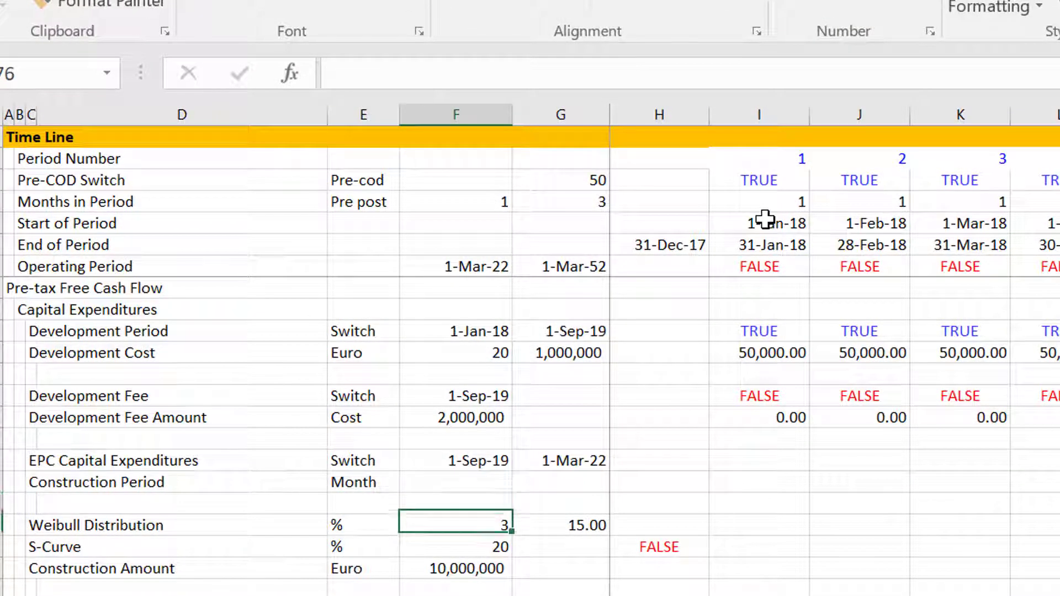
pyautogui.press('Up')
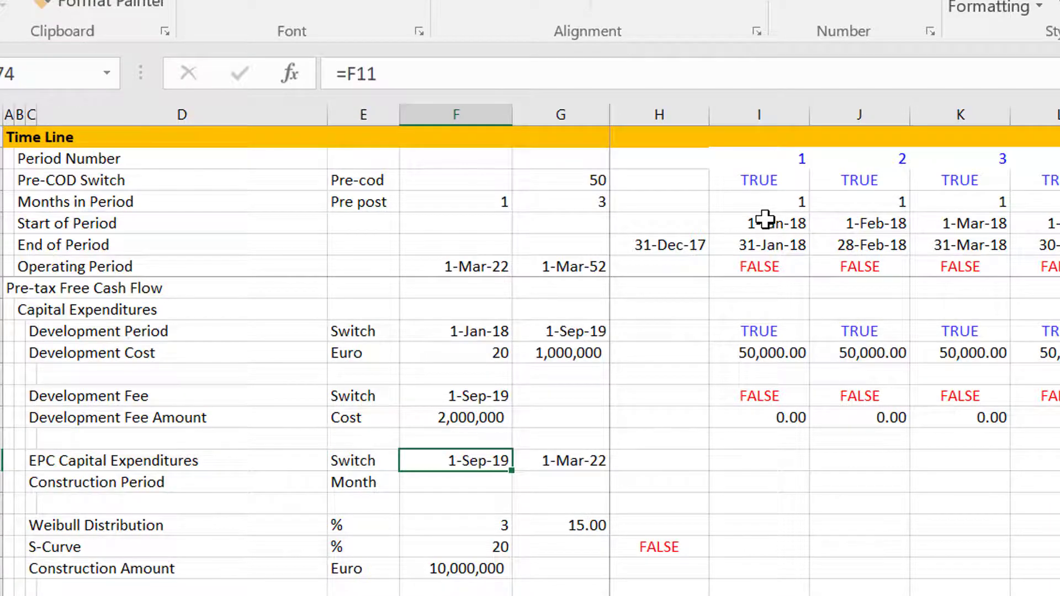
pyautogui.press('Right')
pyautogui.press('Right')
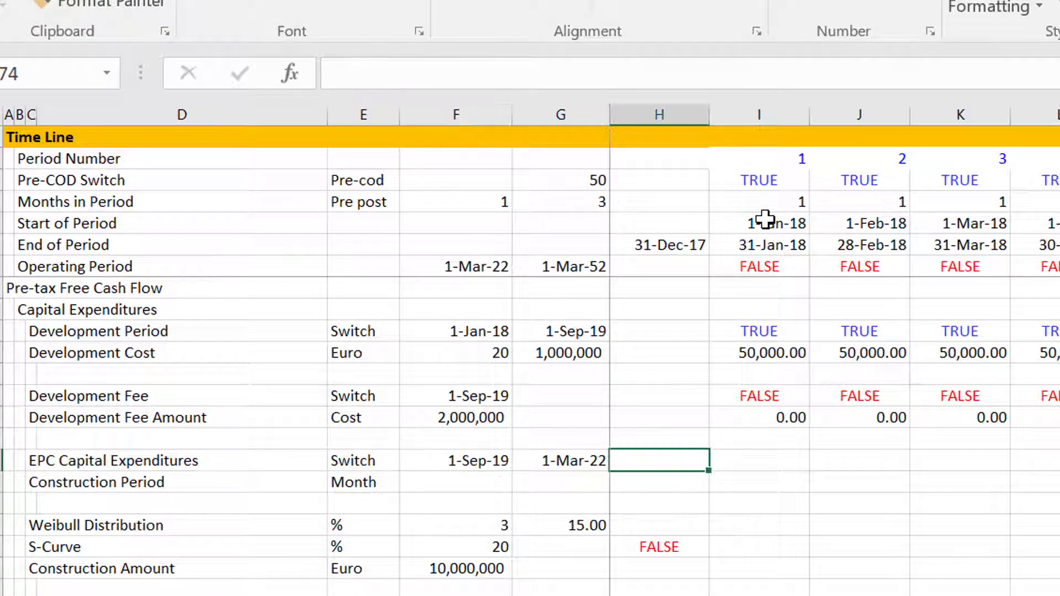
pyautogui.press('Right')
pyautogui.press('Left')
pyautogui.press('Left')
pyautogui.press('Left')
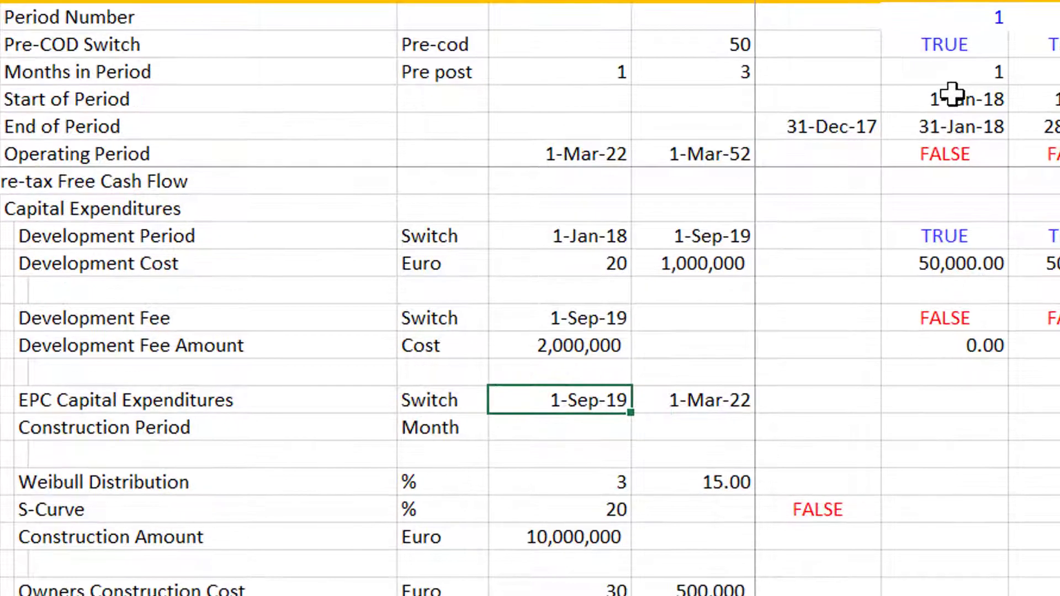
pyautogui.press('Right')
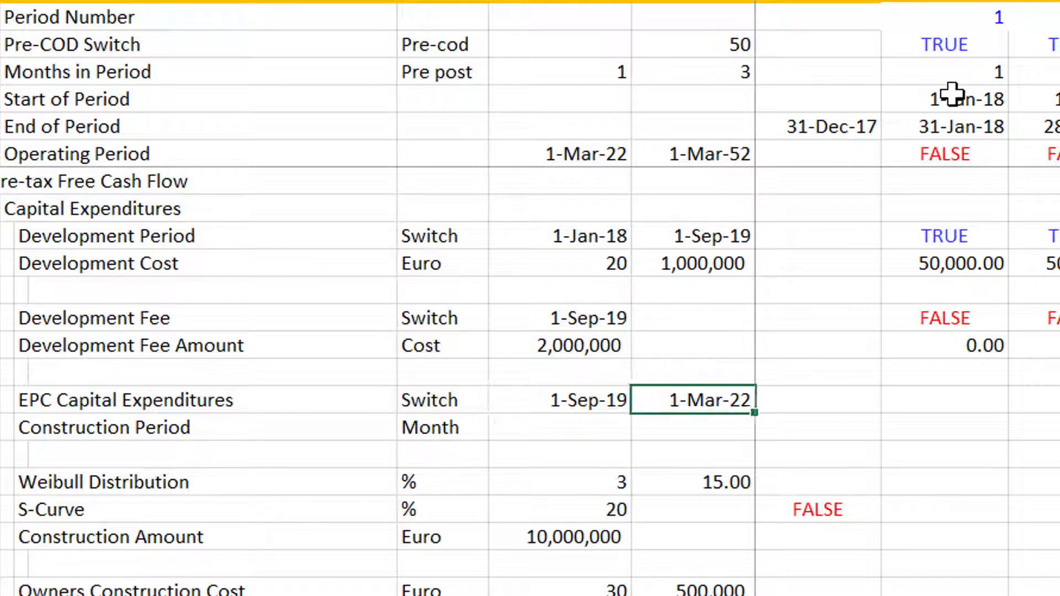
pyautogui.press('Left')
# Step: Copy the first-period Development Period switch formula from I68 into the EPC Capital Expenditures switch in I74 and fill it across the timeline
pyautogui.press('Right')
pyautogui.press('Right')
pyautogui.press('Right')
pyautogui.press('Up')
pyautogui.press('Up')
pyautogui.press('Up')
pyautogui.press('Up')
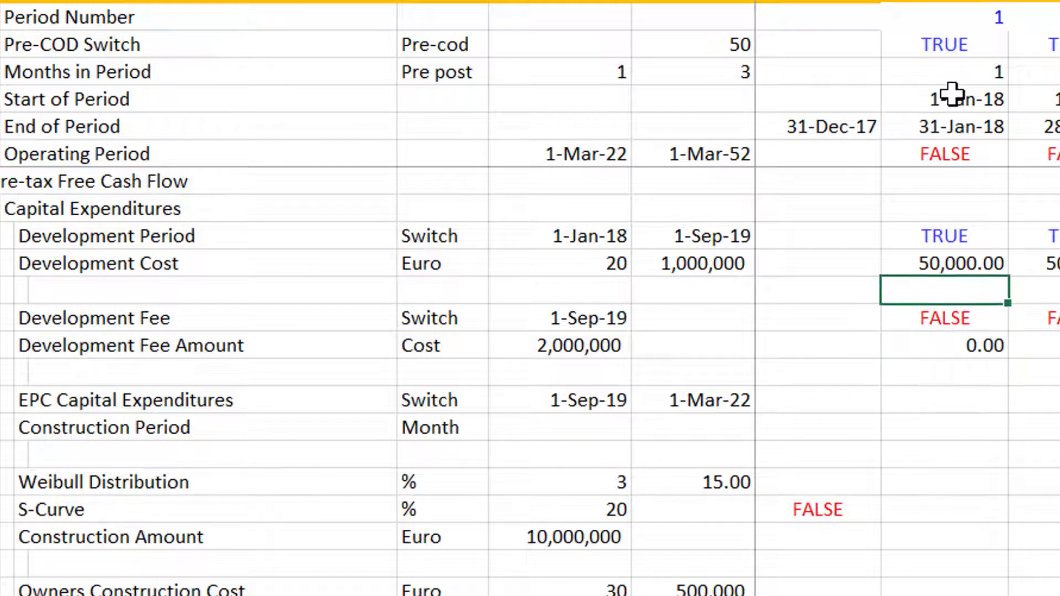
pyautogui.press('Up')
pyautogui.press('Up')
pyautogui.hotkey('ctrl', 'c')
pyautogui.press('Down')
pyautogui.press('Down')
pyautogui.press('Down')
pyautogui.press('Down')
pyautogui.press('Down')
pyautogui.press('Down')
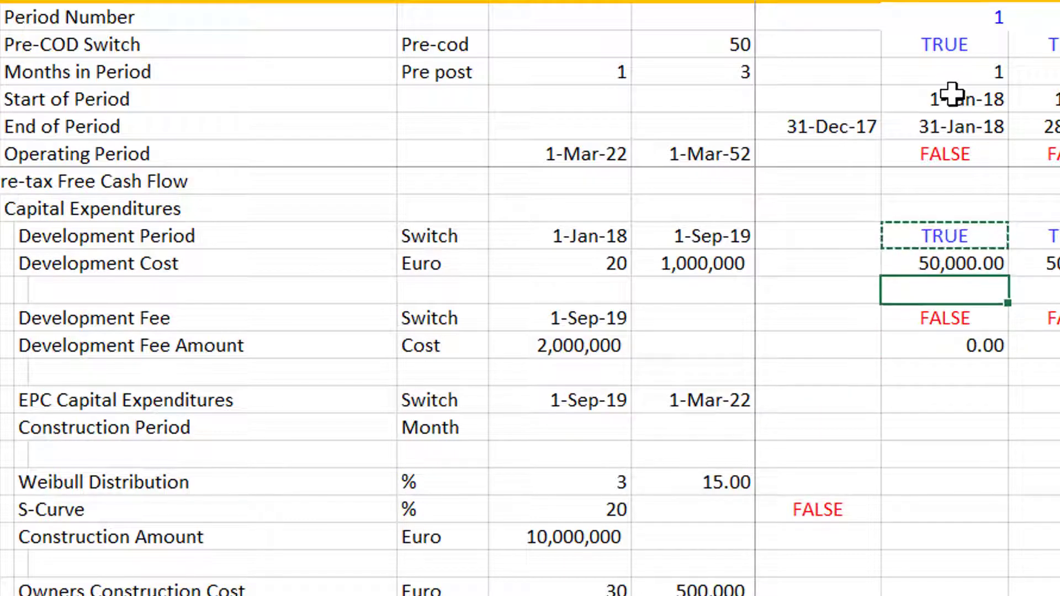
pyautogui.hotkey('ctrl', 'v')
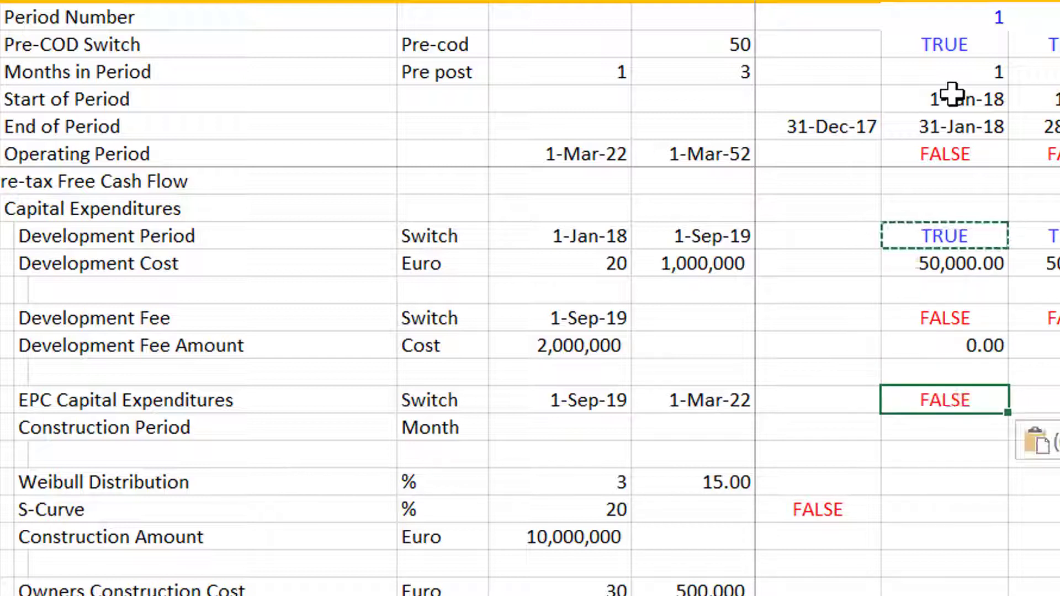
pyautogui.press('Escape')
pyautogui.hotkey('shift', 'Right')
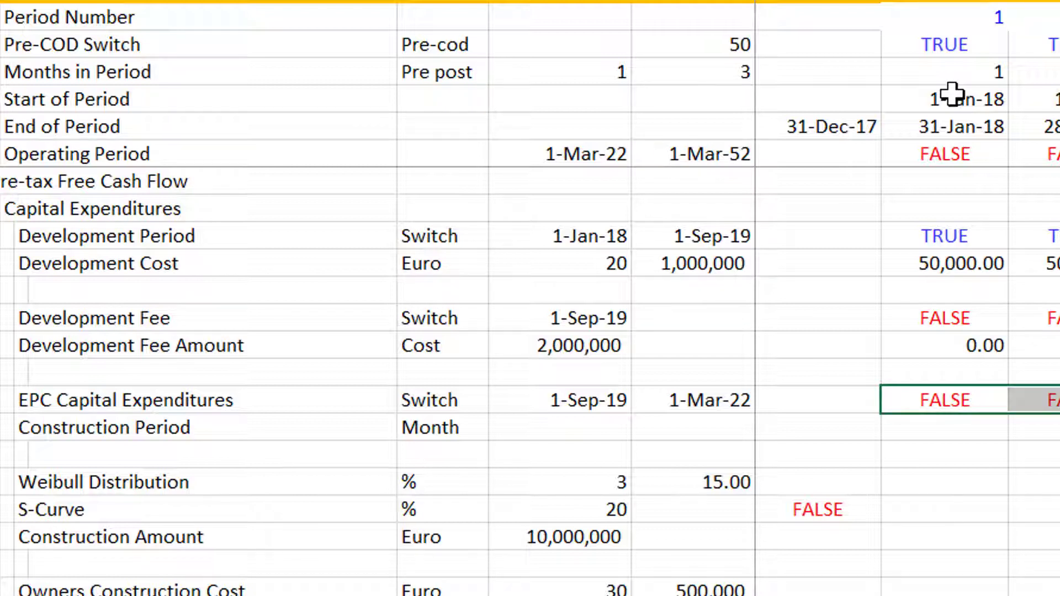
# Step: Enter =H75+I74 as the first-period Construction Period counter in I75 and fill it across all periods of the timeline
pyautogui.press('Down')
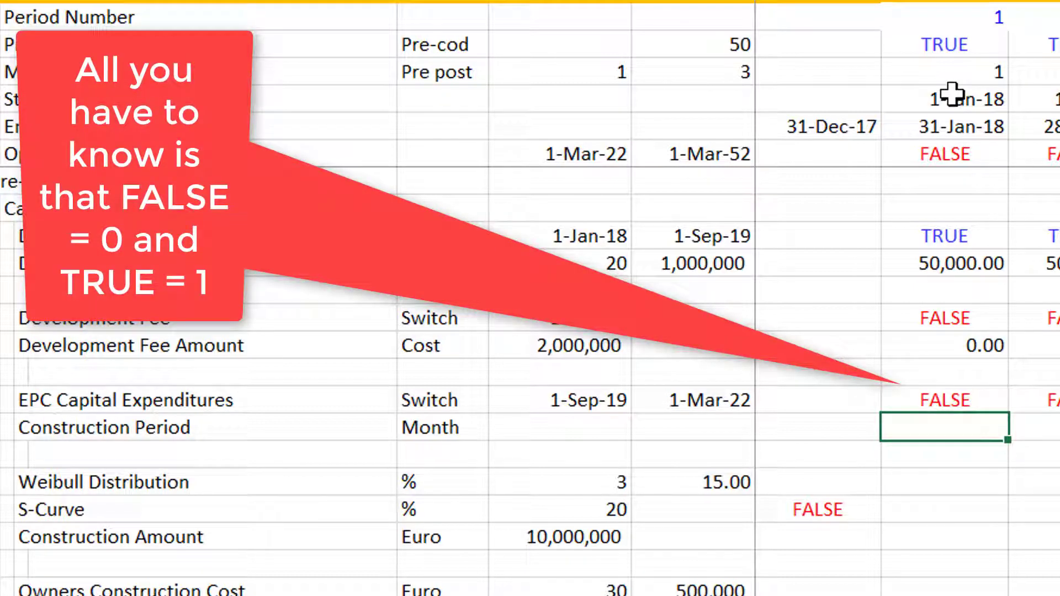
pyautogui.write('=')
pyautogui.press('Left')
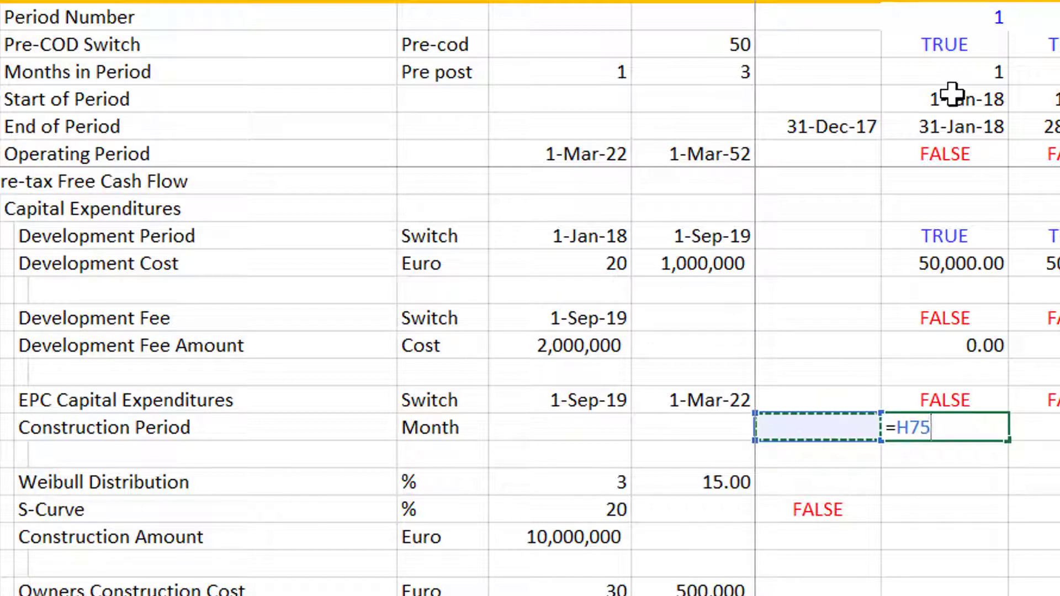
pyautogui.write('+')
pyautogui.press('Up')
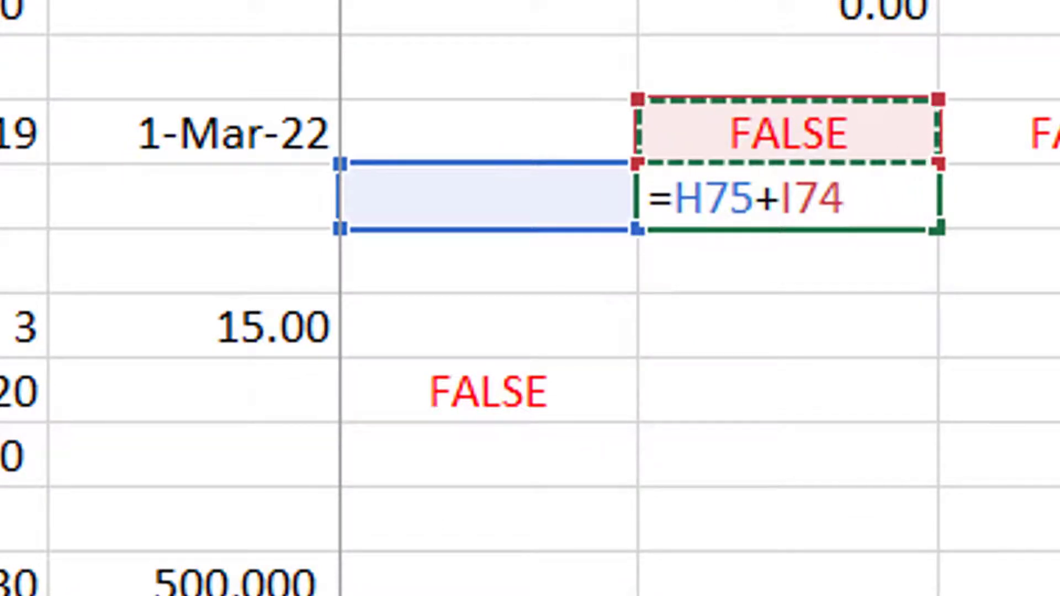
pyautogui.press('Return')
pyautogui.click(789, 196)
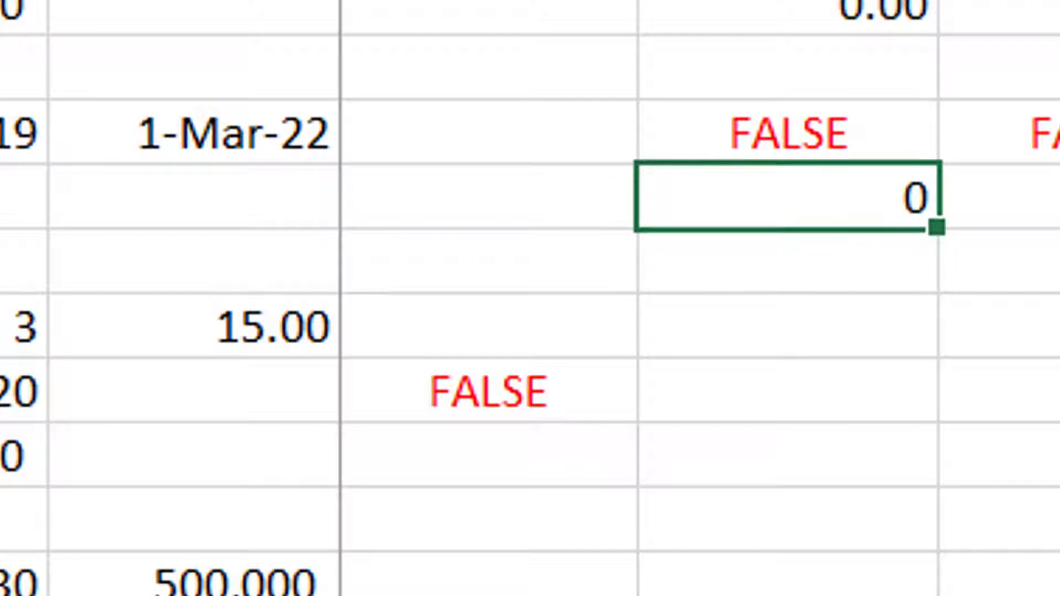
pyautogui.hotkey('ctrl', 'shift', 'r')
# Step: Check the Construction Period counter against the EPC switch along the timeline, past the end of construction and back to the first period
pyautogui.press('Right')
pyautogui.press('Right')
pyautogui.press('Right')
pyautogui.press('Right')
pyautogui.press('Right')
pyautogui.press('Right')
pyautogui.press('Right')
pyautogui.press('Right')
pyautogui.press('Right')
pyautogui.press('Right')
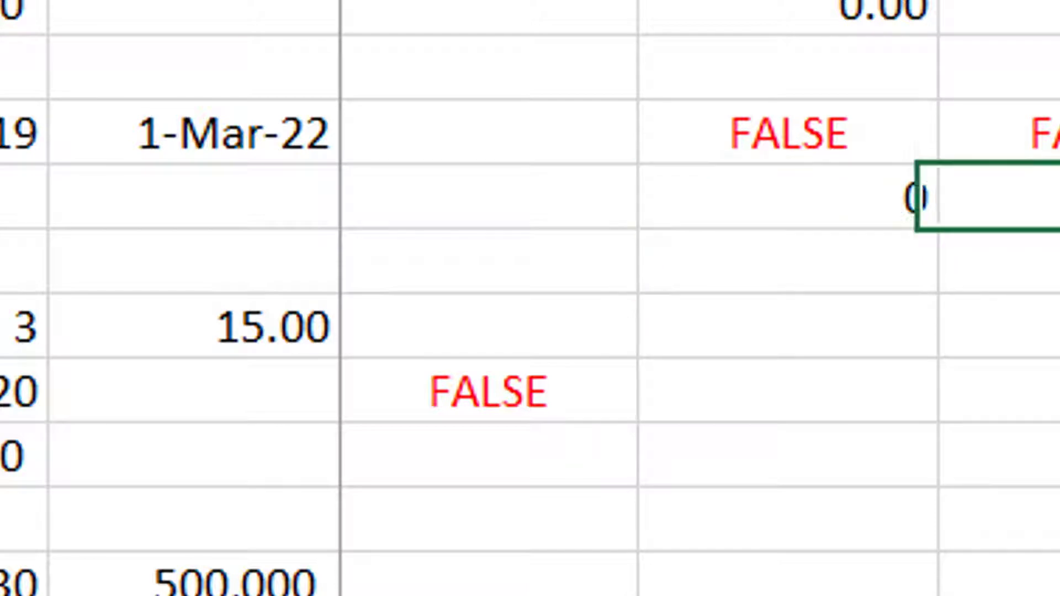
pyautogui.press('Right')
pyautogui.press('Right')
pyautogui.press('Right')
pyautogui.press('Right')
pyautogui.press('Right')
pyautogui.press('Right')
pyautogui.press('Right')
pyautogui.press('Right')
pyautogui.press('Right')
pyautogui.press('Right')
pyautogui.press('Right')
pyautogui.press('Right')
pyautogui.press('Right')
pyautogui.press('Right')
pyautogui.press('Right')
pyautogui.press('Right')
pyautogui.press('Right')
pyautogui.press('Right')
pyautogui.press('Right')
pyautogui.press('Right')
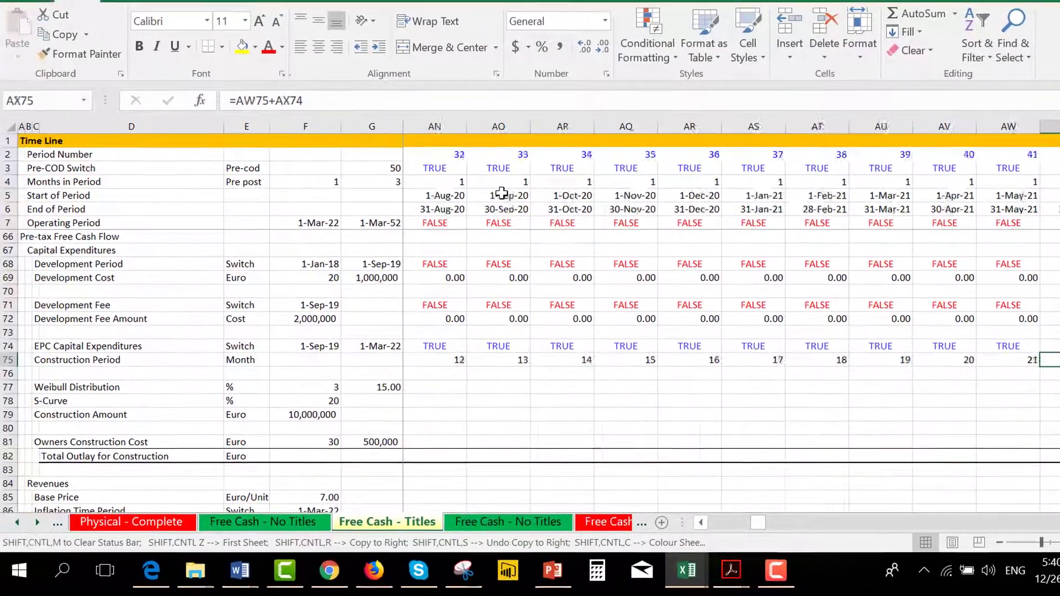
pyautogui.press('Right')
pyautogui.press('Right')
pyautogui.press('Right')
pyautogui.press('Right')
pyautogui.press('Right')
pyautogui.press('Right')
pyautogui.press('Right')
pyautogui.press('Right')
pyautogui.press('Right')
pyautogui.press('Right')
pyautogui.press('Right')
pyautogui.press('Right')
pyautogui.press('Right')
pyautogui.press('Right')
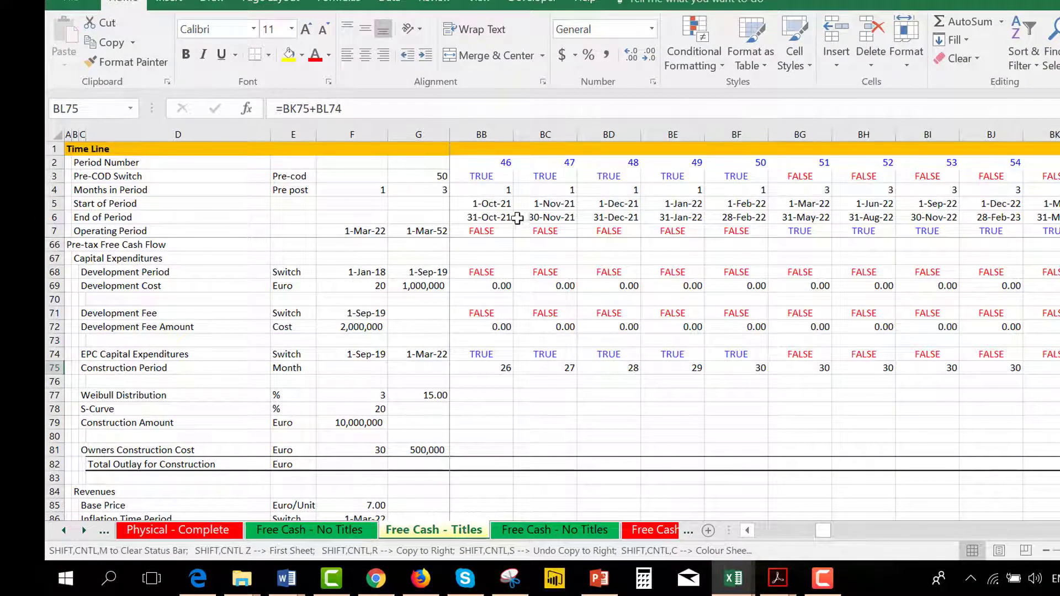
pyautogui.press('Left')
pyautogui.press('Left')
pyautogui.press('Left')
pyautogui.press('Left')
pyautogui.press('Left')
pyautogui.press('Left')
pyautogui.press('Left')
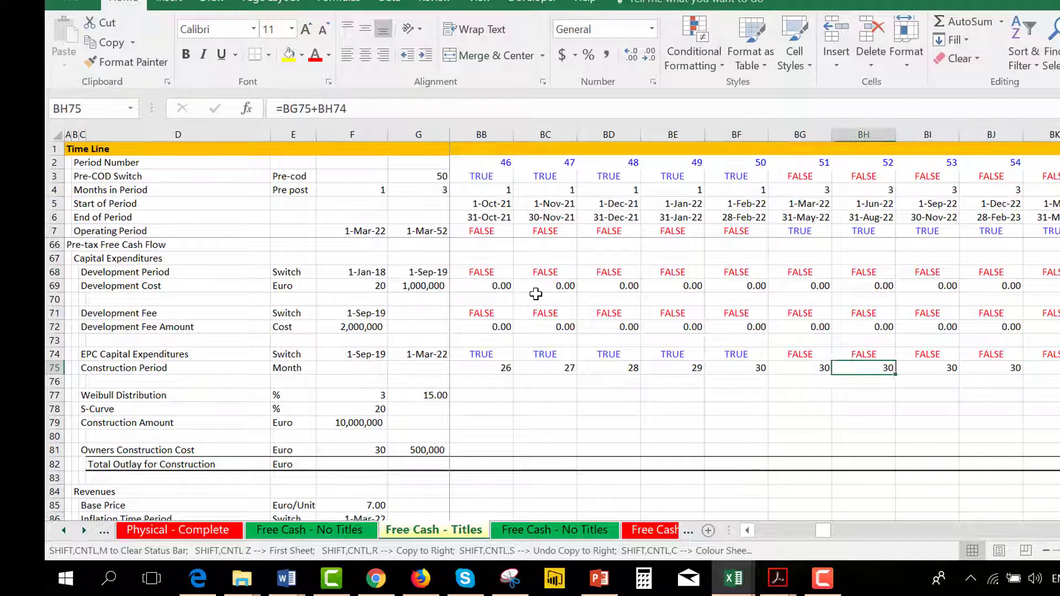
pyautogui.press('Right')
pyautogui.press('Right')
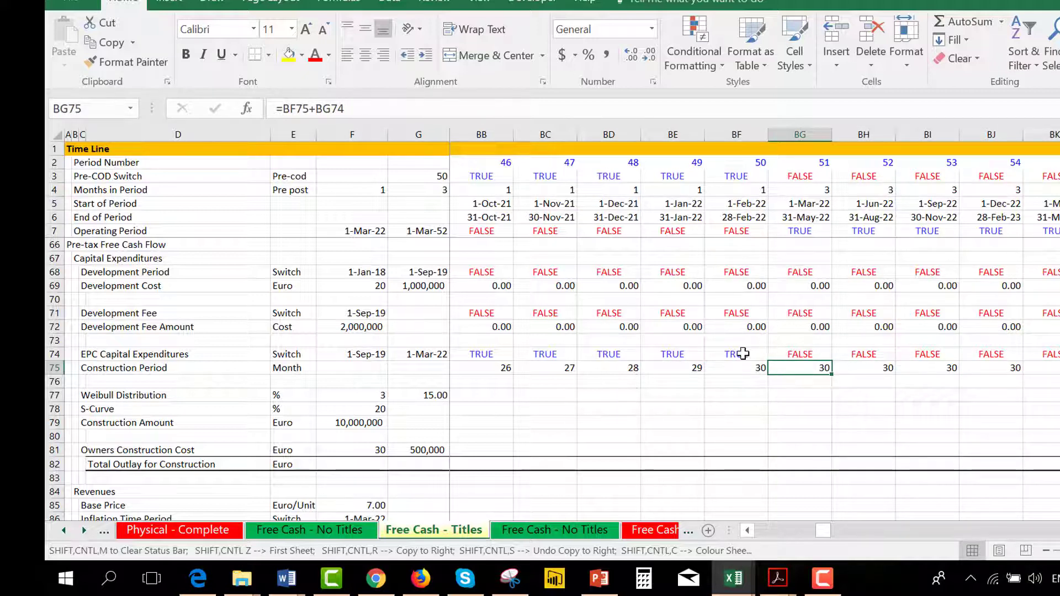
pyautogui.press('Left')
pyautogui.press('Left')
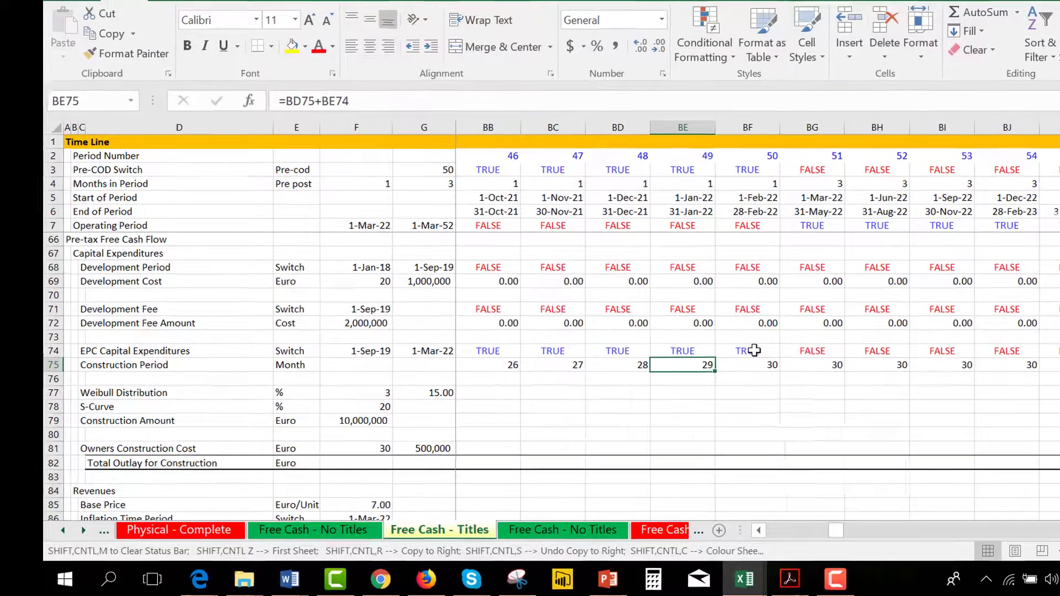
pyautogui.press('Left')
pyautogui.press('Left')
pyautogui.press('Left')
pyautogui.press('Left')
pyautogui.press('Left')
pyautogui.press('Left')
pyautogui.press('Left')
pyautogui.press('Left')
pyautogui.press('Left')
pyautogui.press('Left')
pyautogui.press('Left')
pyautogui.press('Left')
pyautogui.press('Left')
pyautogui.press('Left')
pyautogui.press('Left')
pyautogui.press('Left')
pyautogui.press('Left')
pyautogui.press('Left')
pyautogui.press('Left')
pyautogui.press('Left')
pyautogui.press('Left')
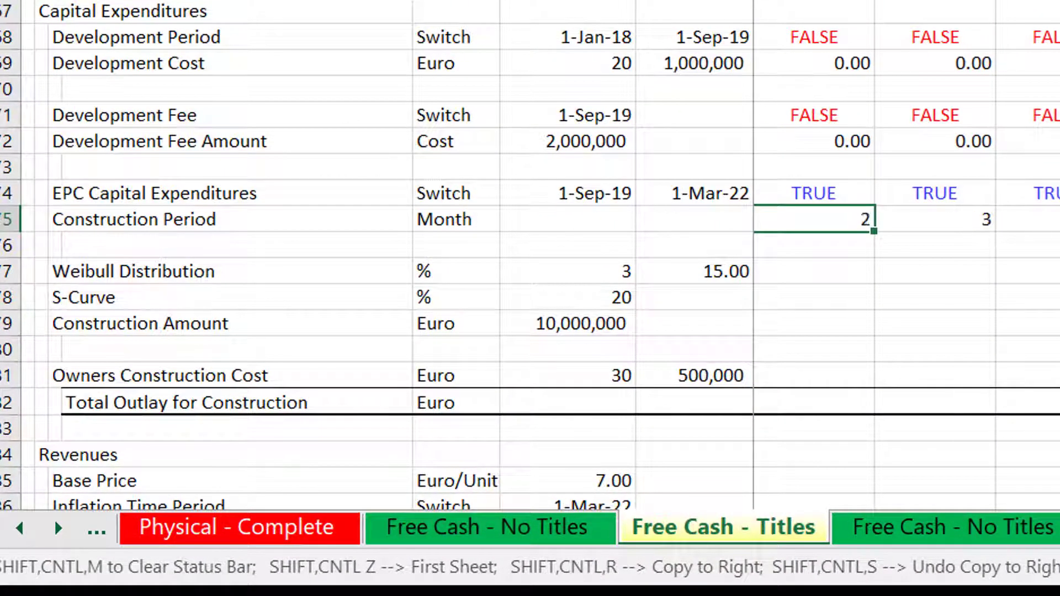
pyautogui.press('Left')
pyautogui.press('Left')
pyautogui.press('Left')
pyautogui.press('Left')
pyautogui.press('Left')
pyautogui.press('Left')
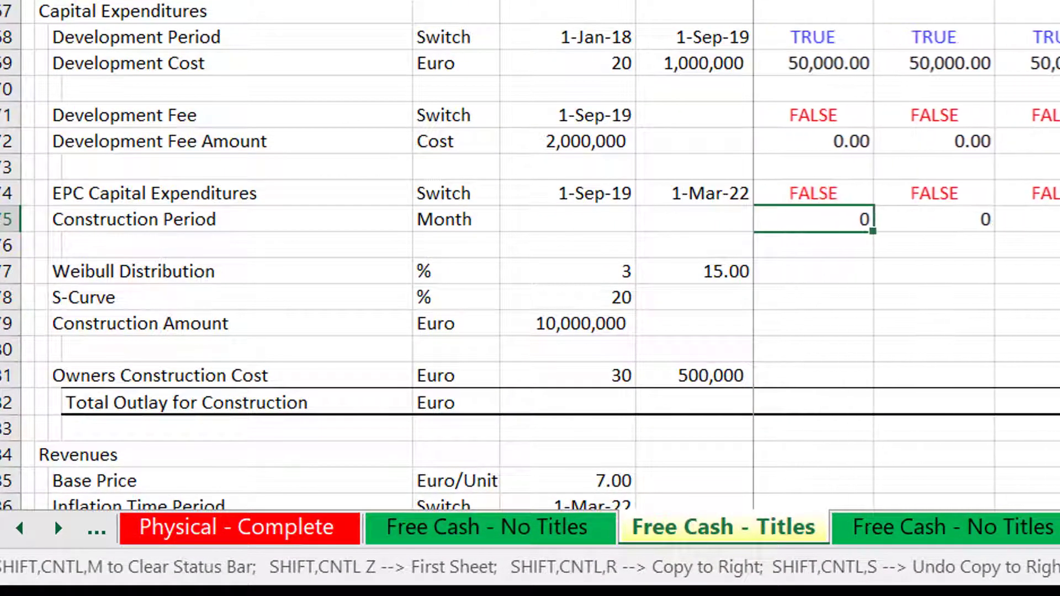
pyautogui.press('Left')
pyautogui.press('Left')
pyautogui.press('Left')
pyautogui.press('Left')
pyautogui.press('Left')
pyautogui.press('Left')
pyautogui.press('Left')
pyautogui.press('Left')
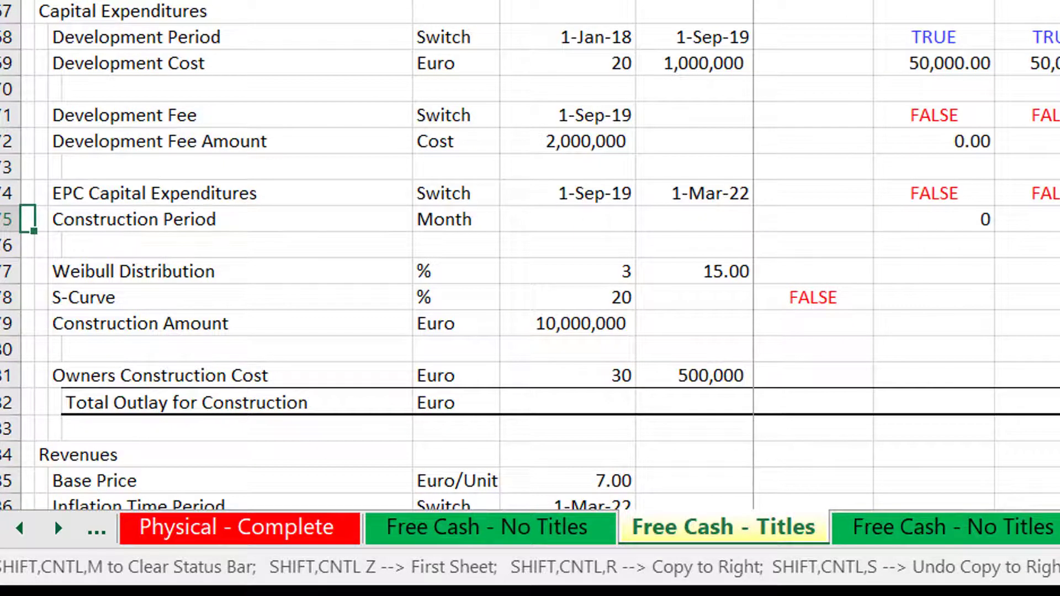
# Step: Review the Weibull Distribution parameters in row 77 and their source Wiebull factors in the capital expenditure inputs
pyautogui.press('Down')
pyautogui.press('Right')
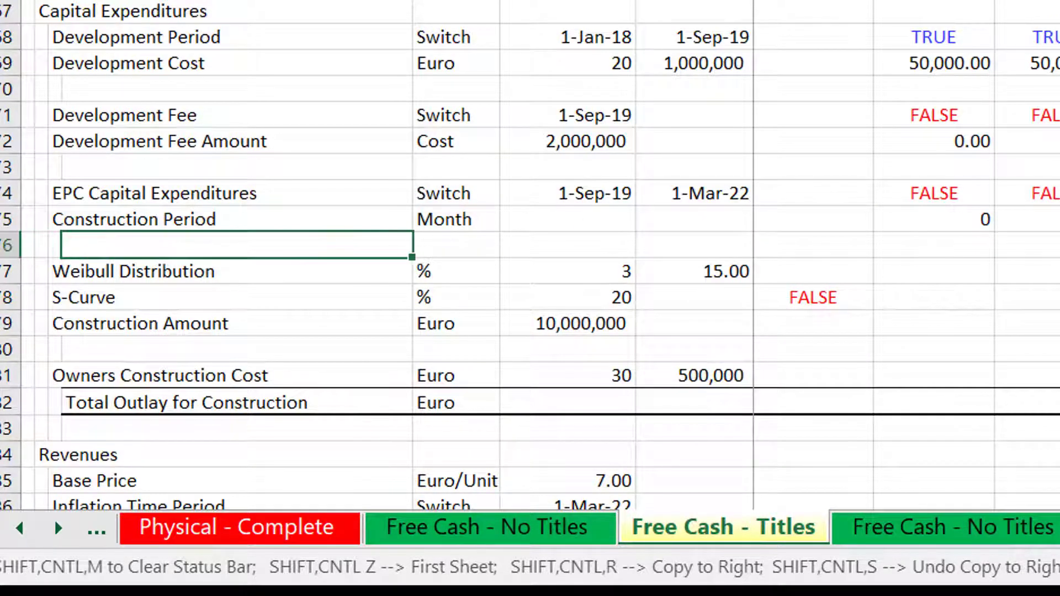
pyautogui.press('Right')
pyautogui.press('Right')
pyautogui.press('Down')
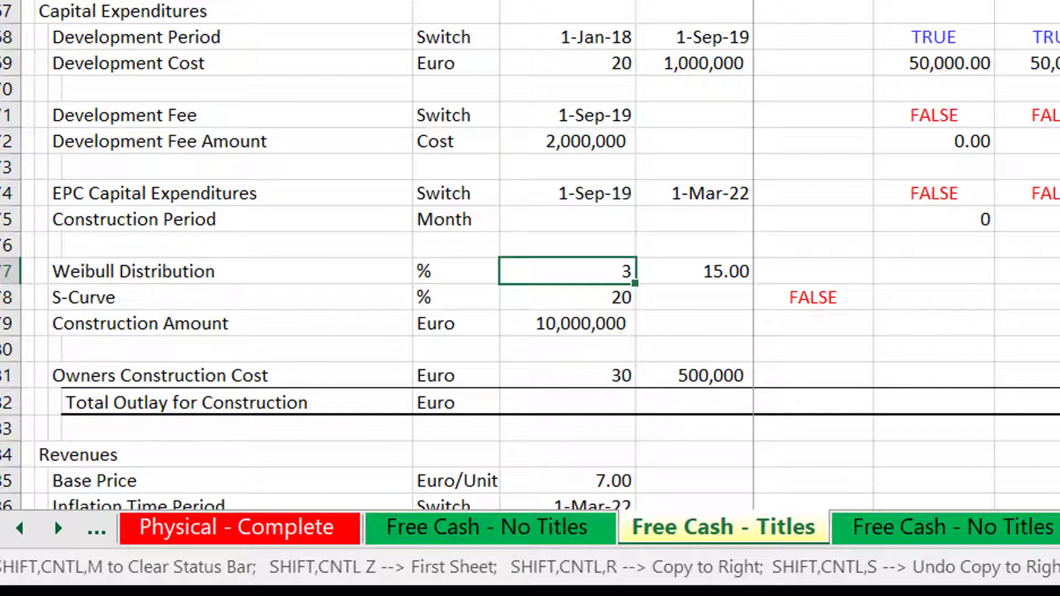
pyautogui.press('pageup')
pyautogui.press('pageup')
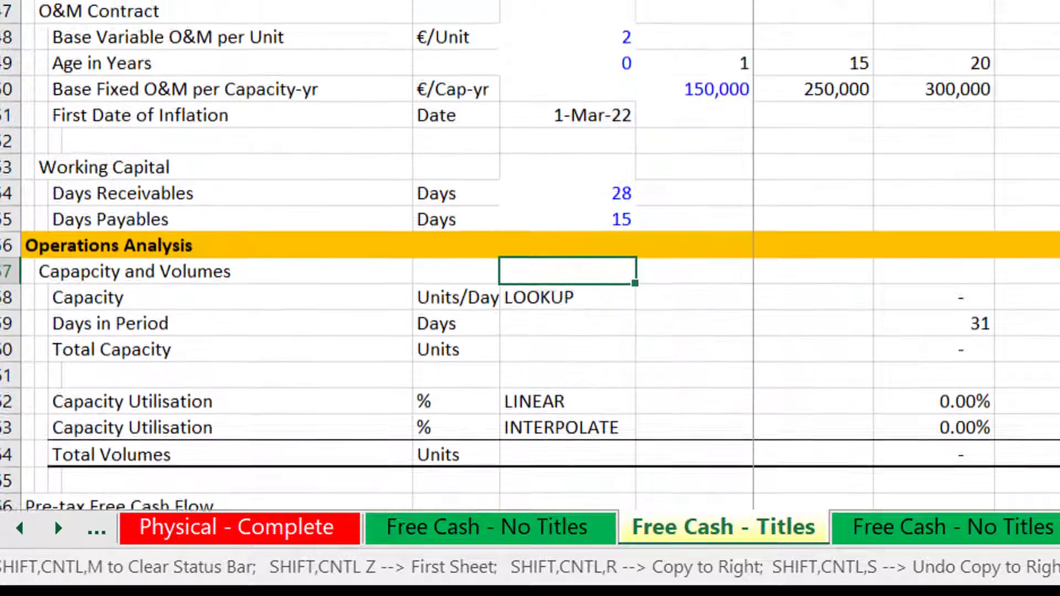
pyautogui.press('Up')
pyautogui.press('Down')
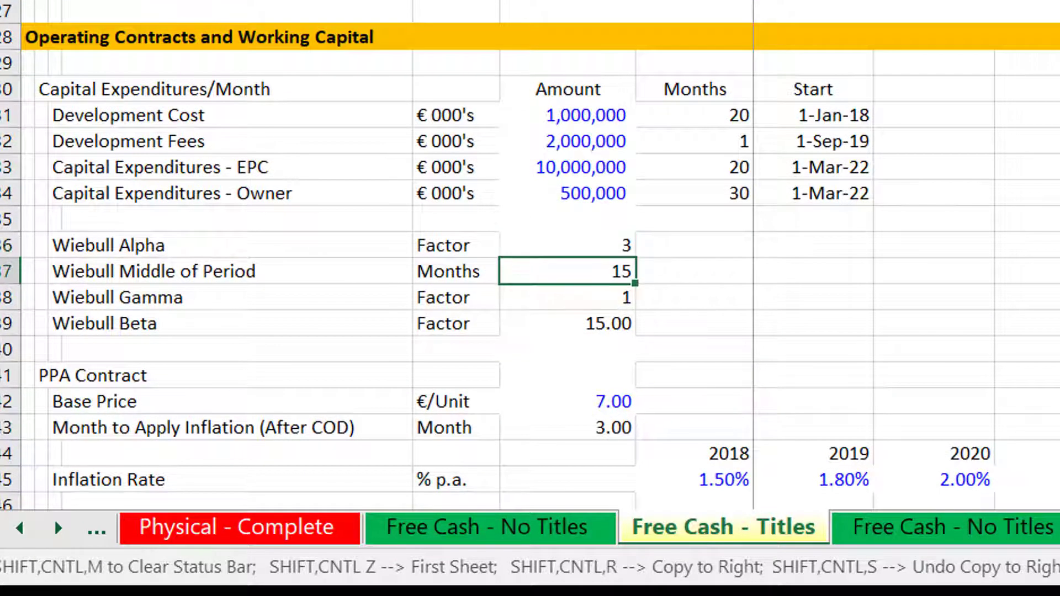
pyautogui.press('Up')
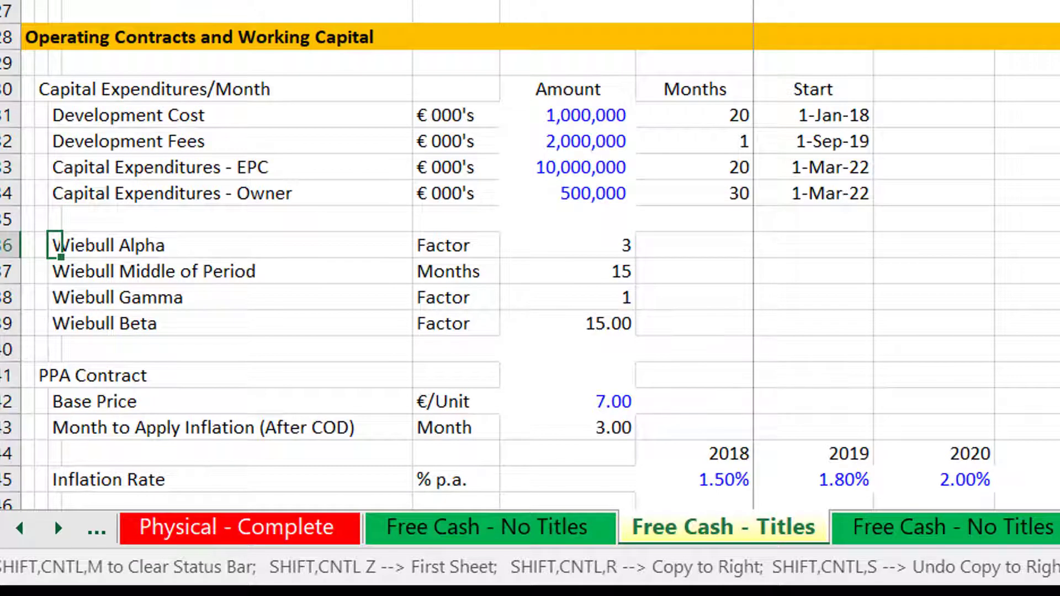
# Step: Insert a blank row above Wiebull Alpha at row 36 in the inputs section
pyautogui.hotkey('shift', 'Down')
pyautogui.hotkey('shift', 'Down')
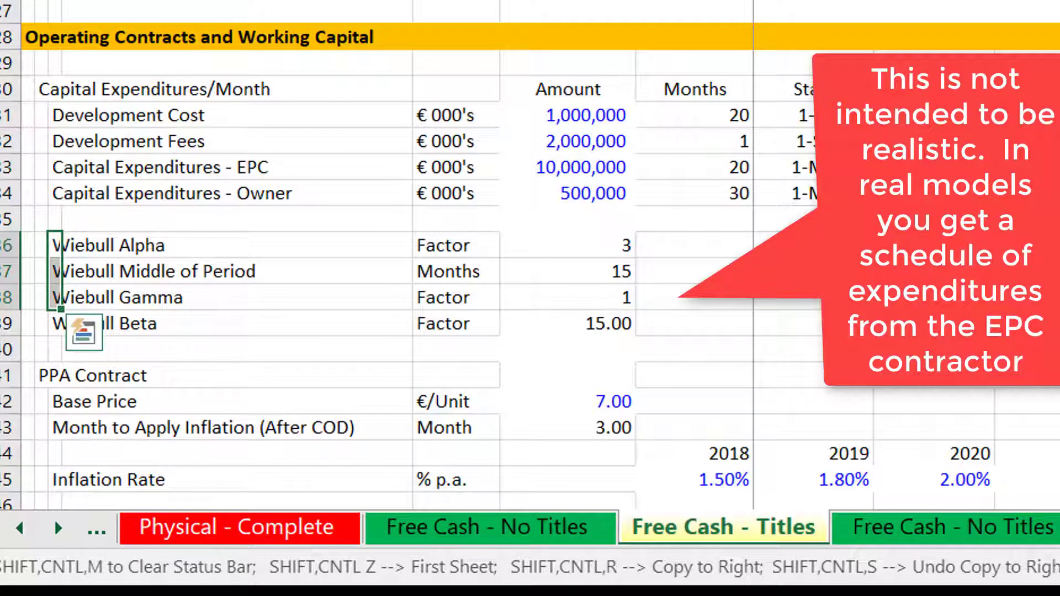
pyautogui.hotkey('shift', 'Up')
pyautogui.hotkey('shift', 'Up')
pyautogui.hotkey('shift', 'space')
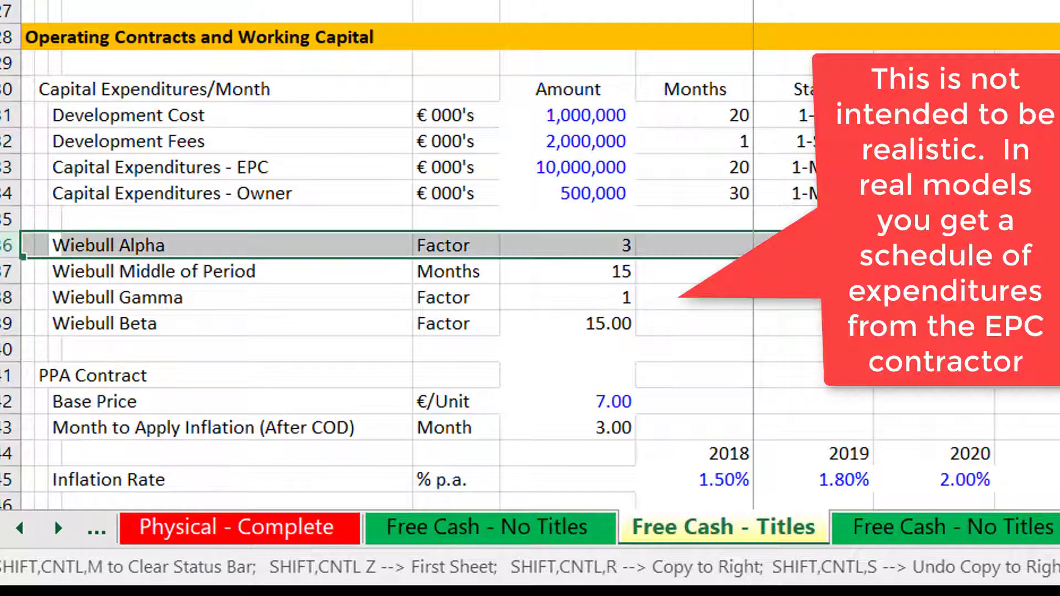
pyautogui.hotkey('ctrl', 'shift', '+')
# Step: Enter the heading "S-curve assumptions" in the blank row 36 above Wiebull Alpha
pyautogui.press('Left')
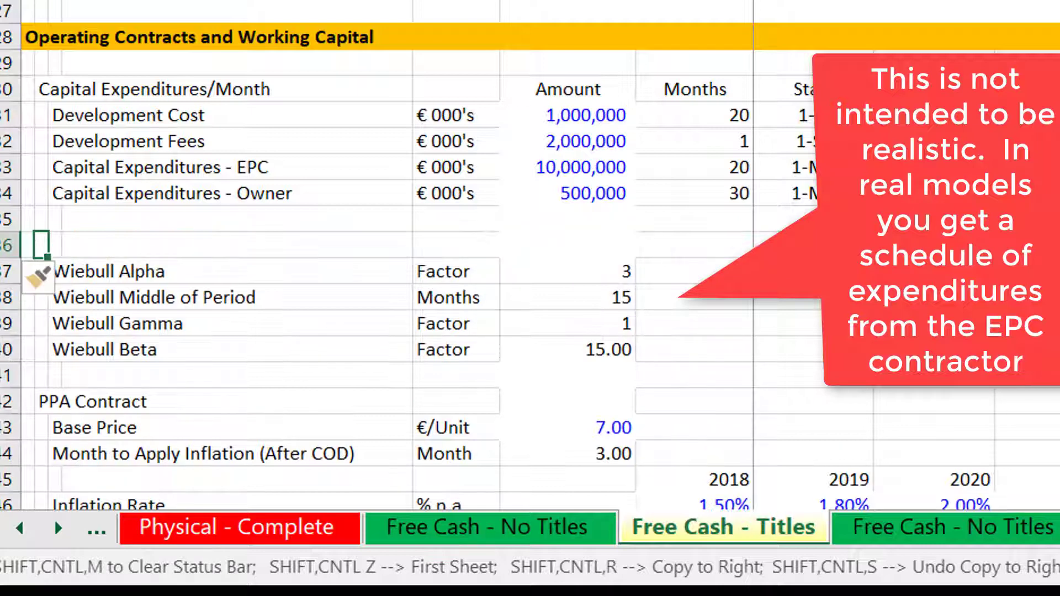
pyautogui.press('Left')
pyautogui.press('Right')
pyautogui.write('S')
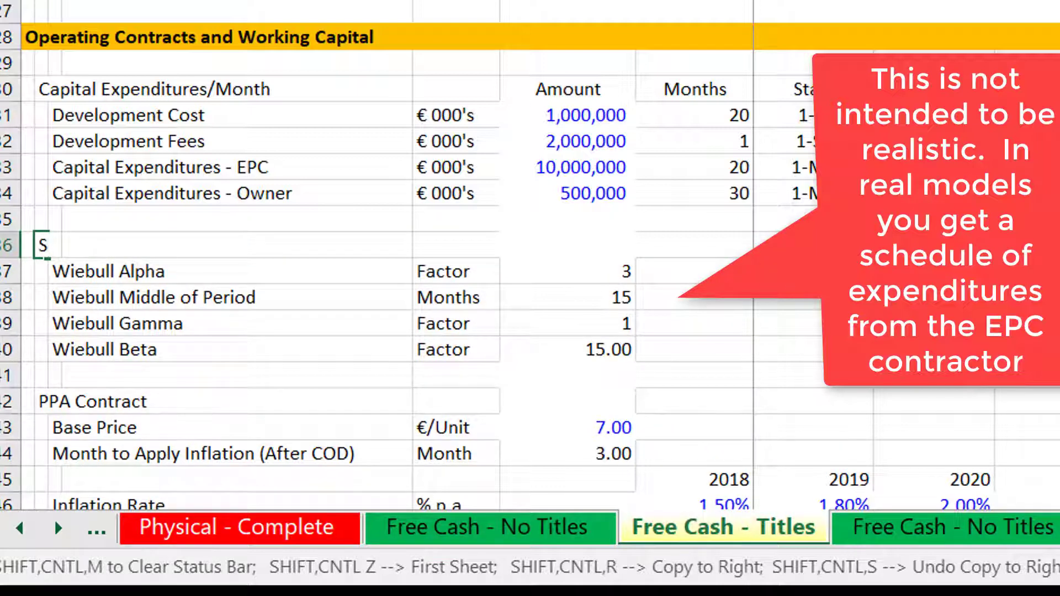
pyautogui.write('-cur')
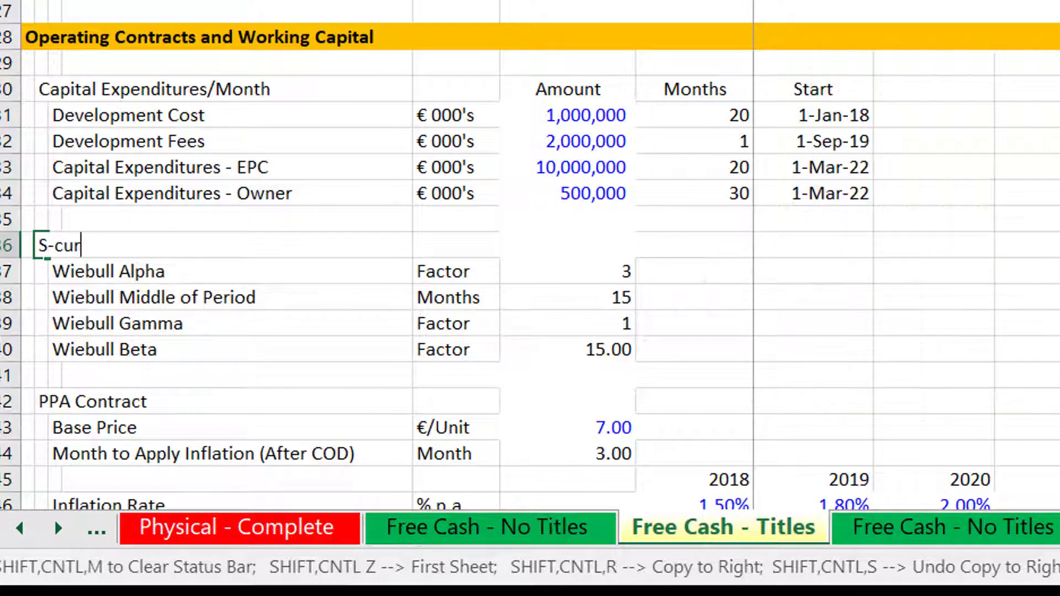
pyautogui.press('BackSpace')
pyautogui.press('BackSpace')
pyautogui.press('BackSpace')
pyautogui.write('curve assumo')
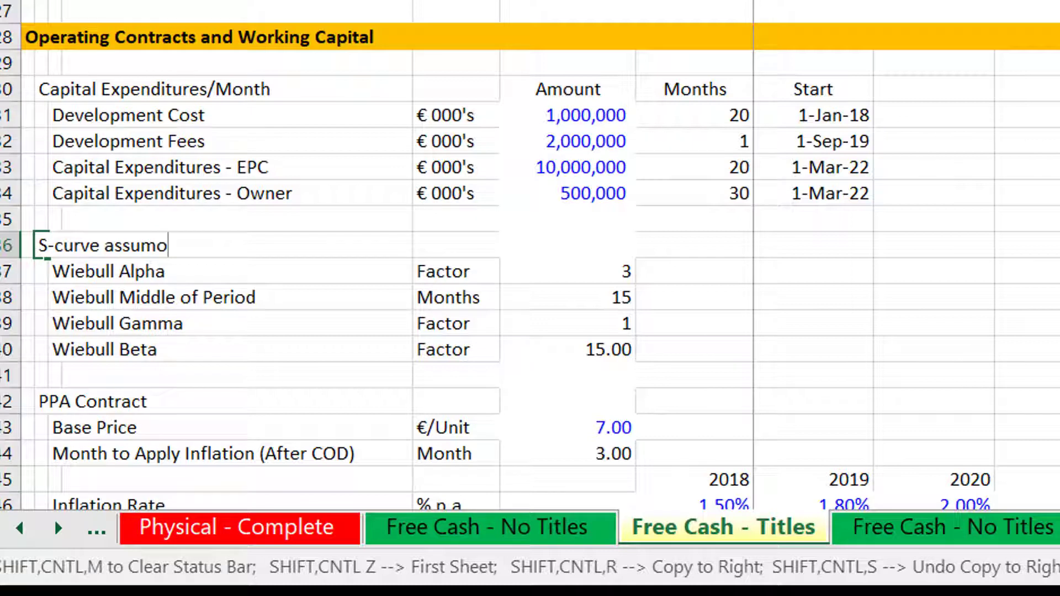
pyautogui.press('BackSpace')
pyautogui.write('ptions')
pyautogui.press('Return')
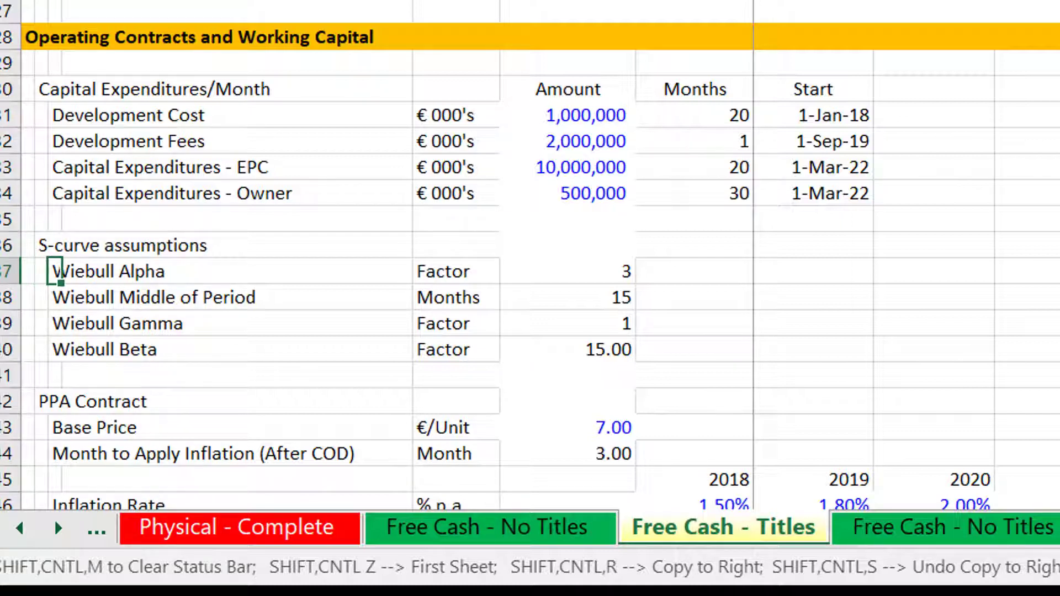
# Step: Set the Wiebull Alpha factor to 2 and the Wiebull Gamma factor to 0.89
pyautogui.press('Right')
pyautogui.press('Right')
pyautogui.press('Right')
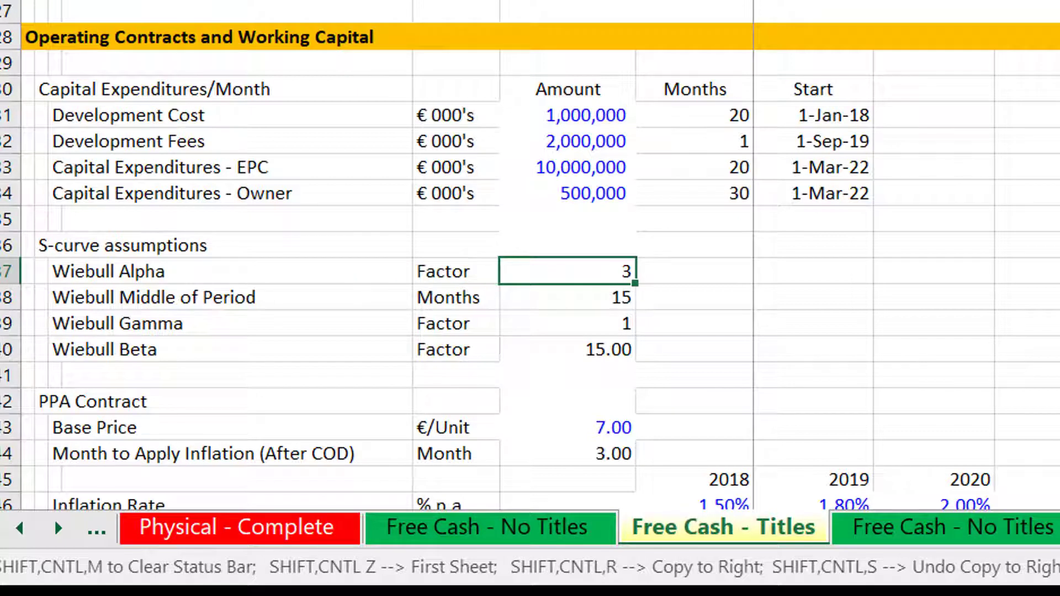
pyautogui.write('2')
pyautogui.press('Return')
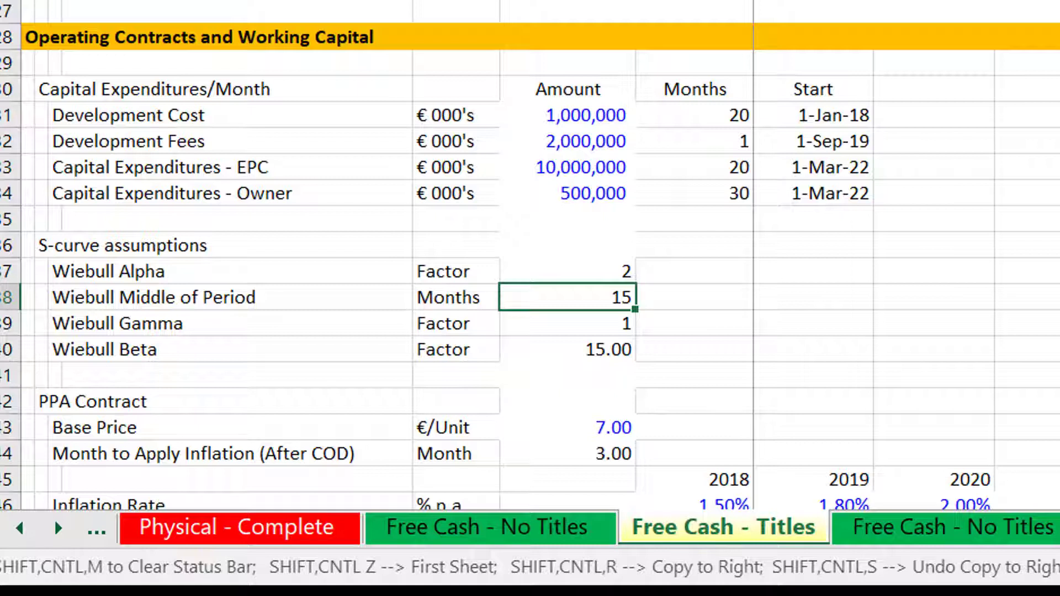
pyautogui.click(568, 323)
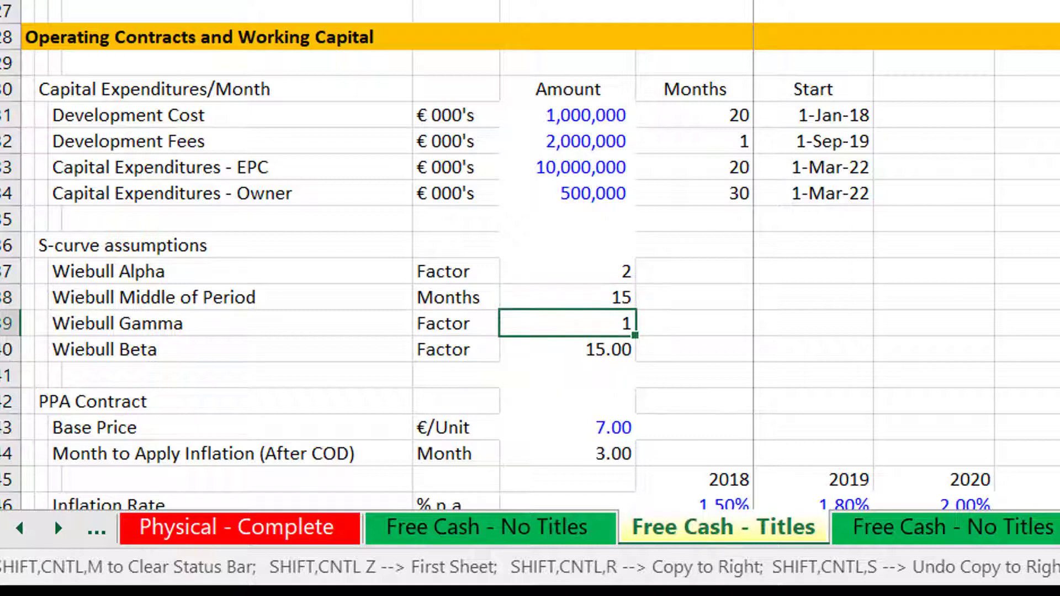
pyautogui.write('.89')
pyautogui.press('Return')
# Step: Link the months of Capital Expenditures - EPC in G33 to the Construction months in F12
pyautogui.press('Up')
pyautogui.press('Up')
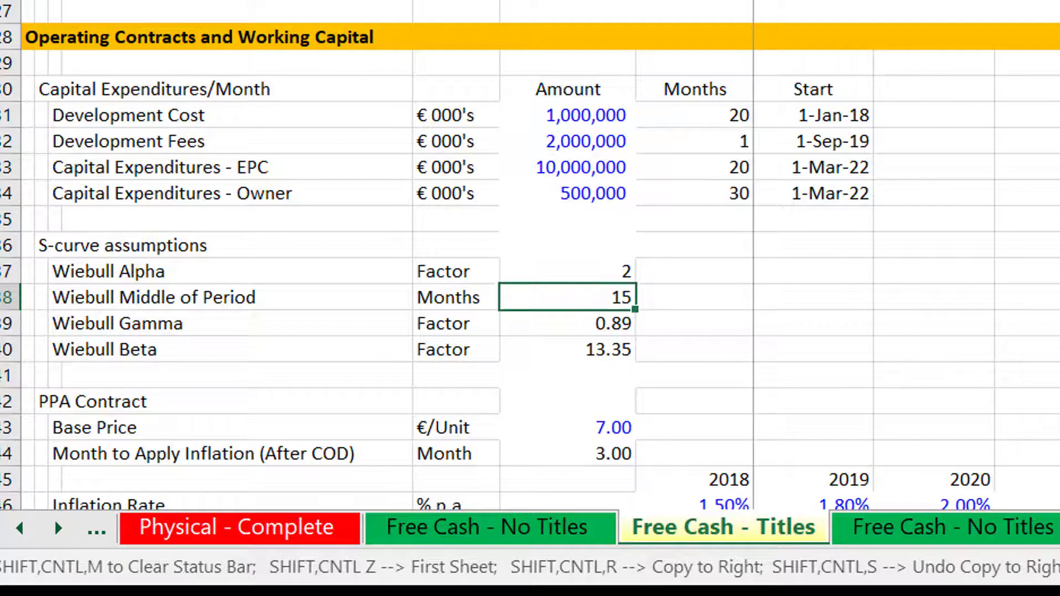
pyautogui.press('Up')
pyautogui.press('Up')
pyautogui.press('Up')
pyautogui.press('Up')
pyautogui.press('Up')
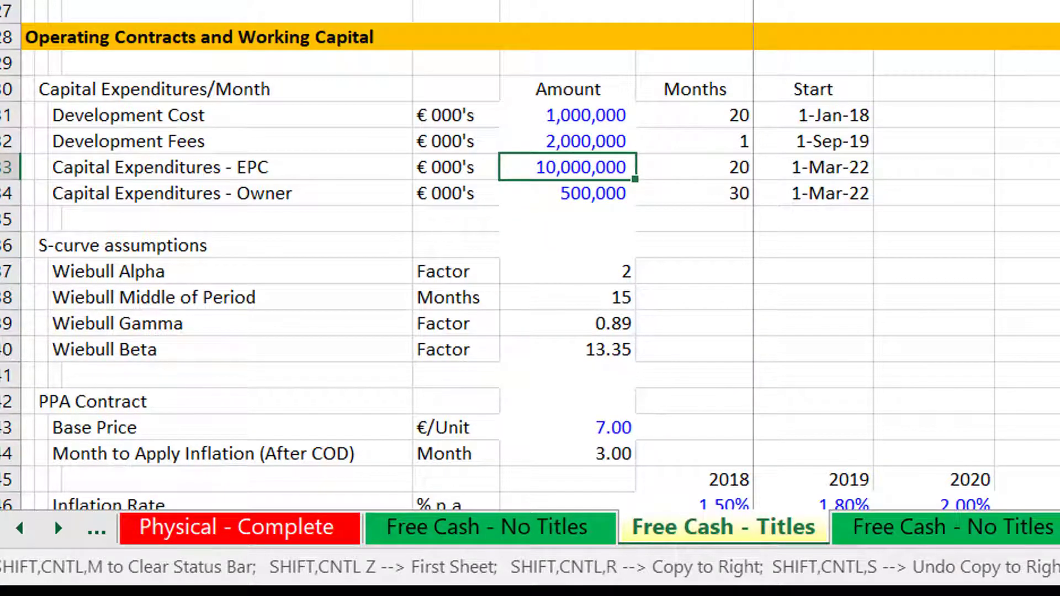
pyautogui.press('Right')
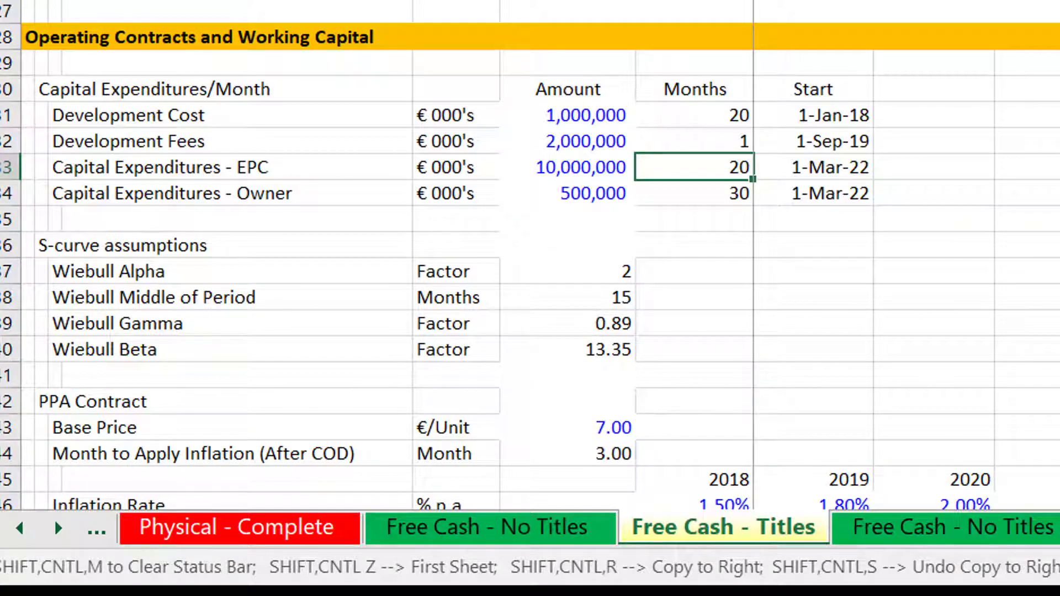
pyautogui.press('Up')
pyautogui.press('Up')
pyautogui.press('Down')
pyautogui.press('Down')
pyautogui.write('=')
pyautogui.press('Up')
pyautogui.press('Up')
pyautogui.press('Up')
pyautogui.press('Up')
pyautogui.press('Up')
pyautogui.press('Up')
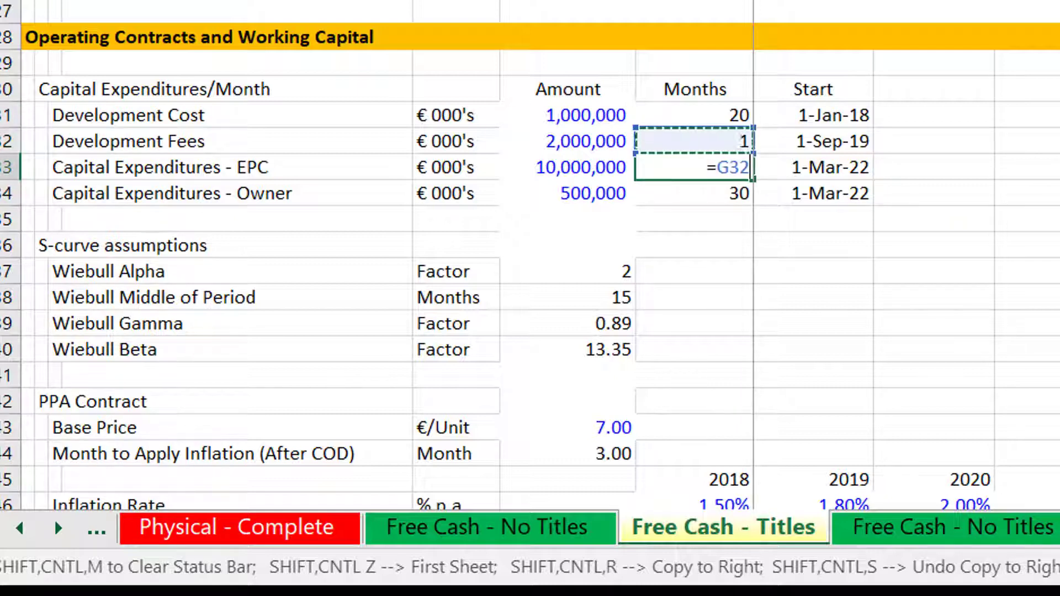
pyautogui.press('Up')
pyautogui.press('Up')
pyautogui.press('Up')
pyautogui.press('Up')
pyautogui.press('Up')
pyautogui.press('Up')
pyautogui.press('Up')
pyautogui.press('Up')
pyautogui.press('Up')
pyautogui.press('Up')
pyautogui.press('Up')
pyautogui.press('Up')
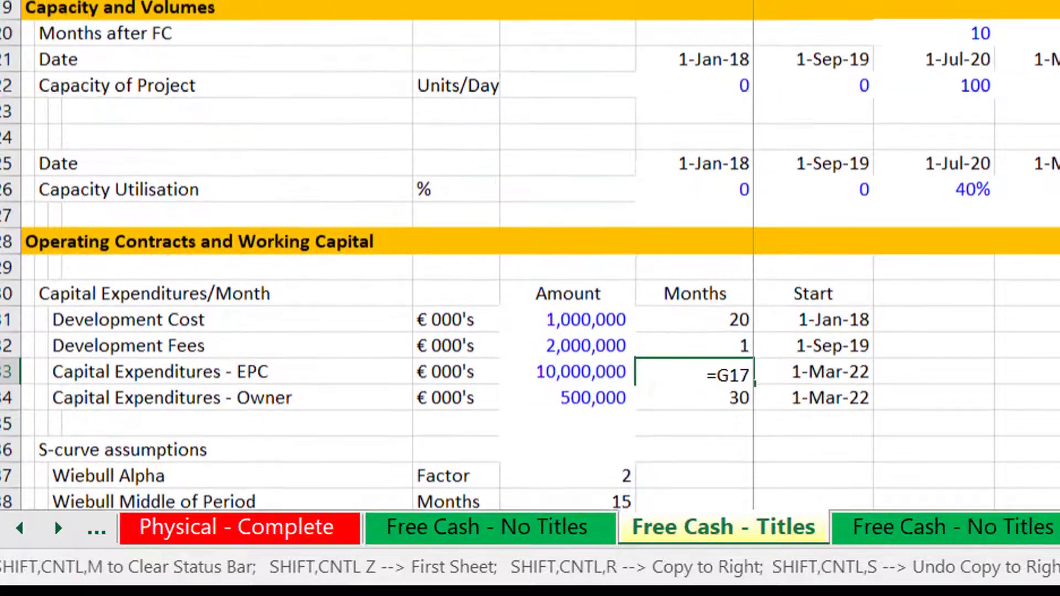
pyautogui.press('Up')
pyautogui.press('Up')
pyautogui.press('Up')
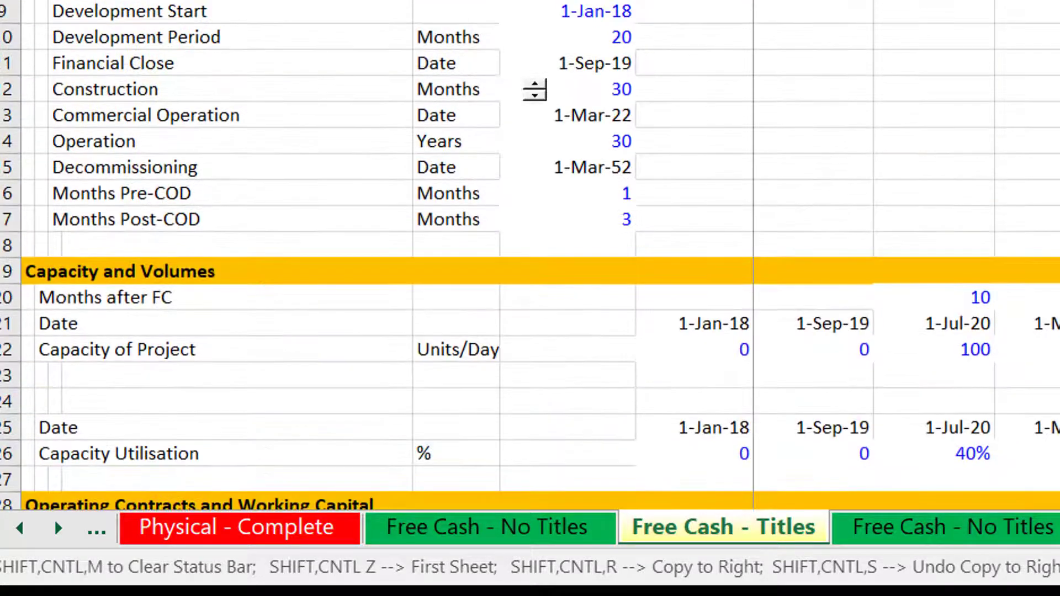
pyautogui.press('Down')
pyautogui.press('Down')
pyautogui.press('Down')
pyautogui.press('Left')
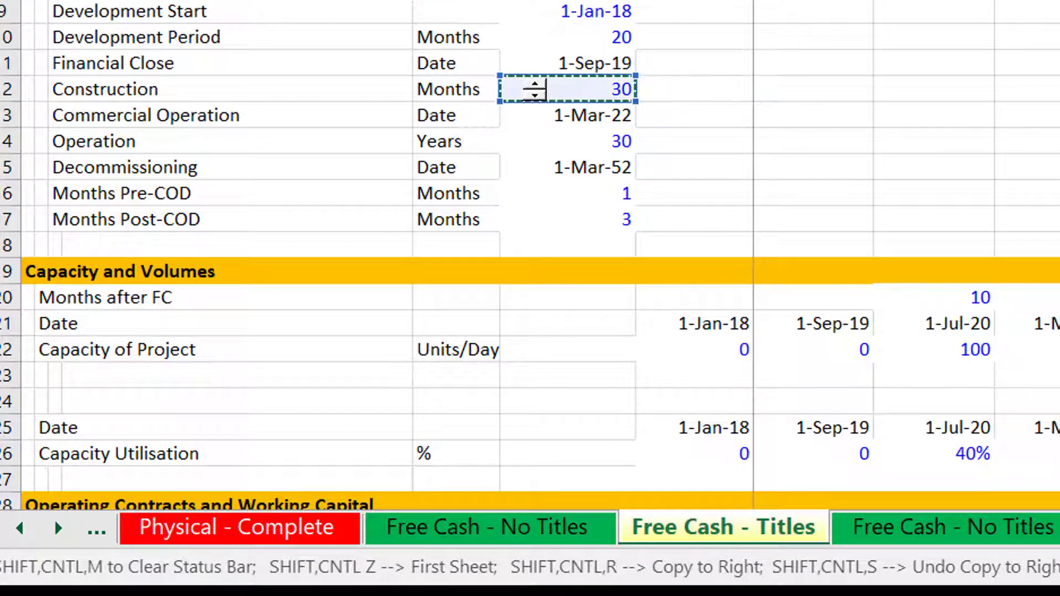
pyautogui.press('Return')
pyautogui.press('Up')
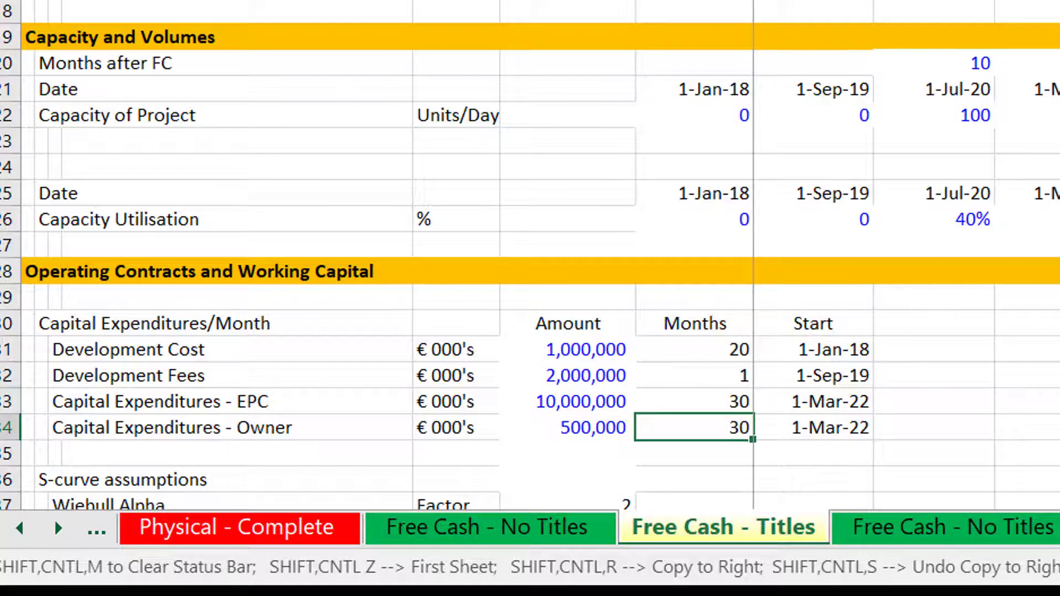
# Step: Review the S-curve assumptions below the capital expenditures, ending on Wiebull Middle of Period
pyautogui.press('Down')
pyautogui.press('Down')
pyautogui.press('Down')
pyautogui.press('Down')
pyautogui.press('Down')
pyautogui.press('Down')
pyautogui.press('Down')
pyautogui.press('Down')
pyautogui.press('Down')
pyautogui.press('Down')
pyautogui.press('Down')
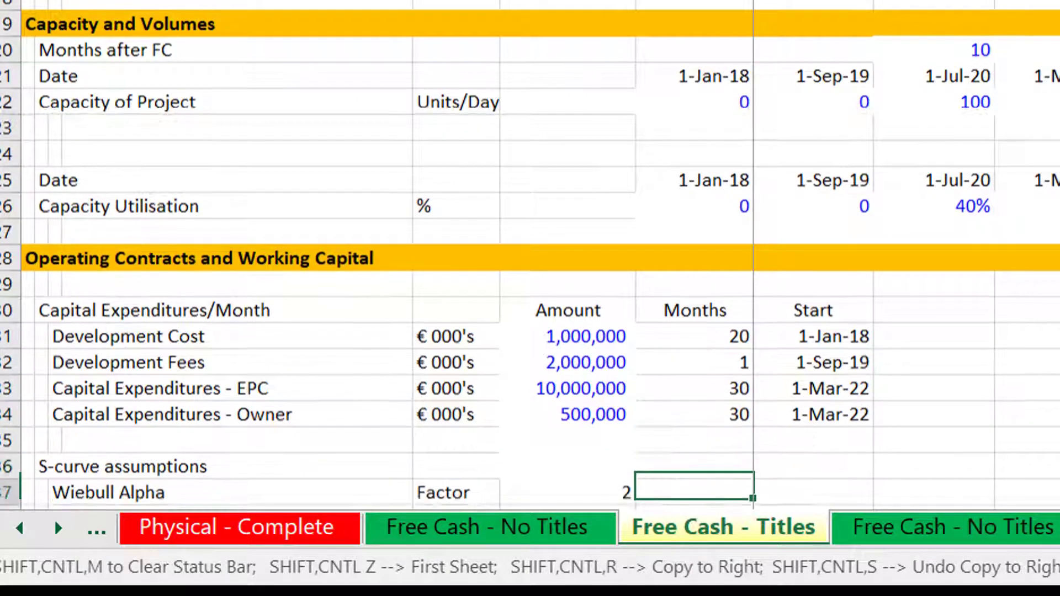
pyautogui.press('Up')
pyautogui.press('Up')
pyautogui.press('Up')
pyautogui.press('Up')
pyautogui.press('Up')
pyautogui.press('Up')
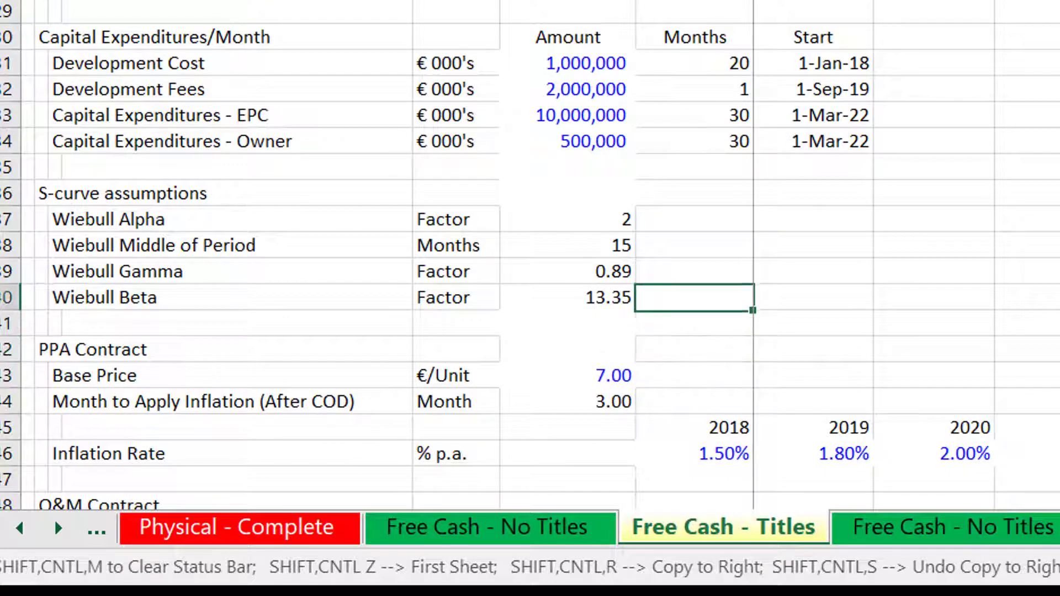
pyautogui.press('Up')
pyautogui.press('Left')
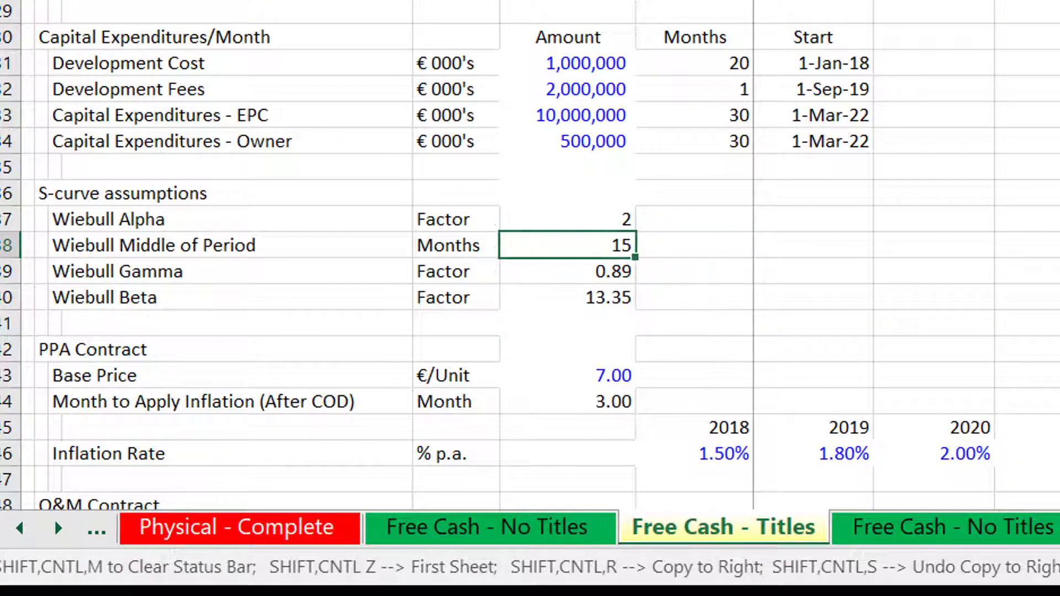
# Step: Set the Construction duration in F12 to 40 months
pyautogui.press('pageup')
pyautogui.press('Up')
pyautogui.press('Up')
pyautogui.press('Up')
pyautogui.press('Up')
pyautogui.press('Up')
pyautogui.press('Up')
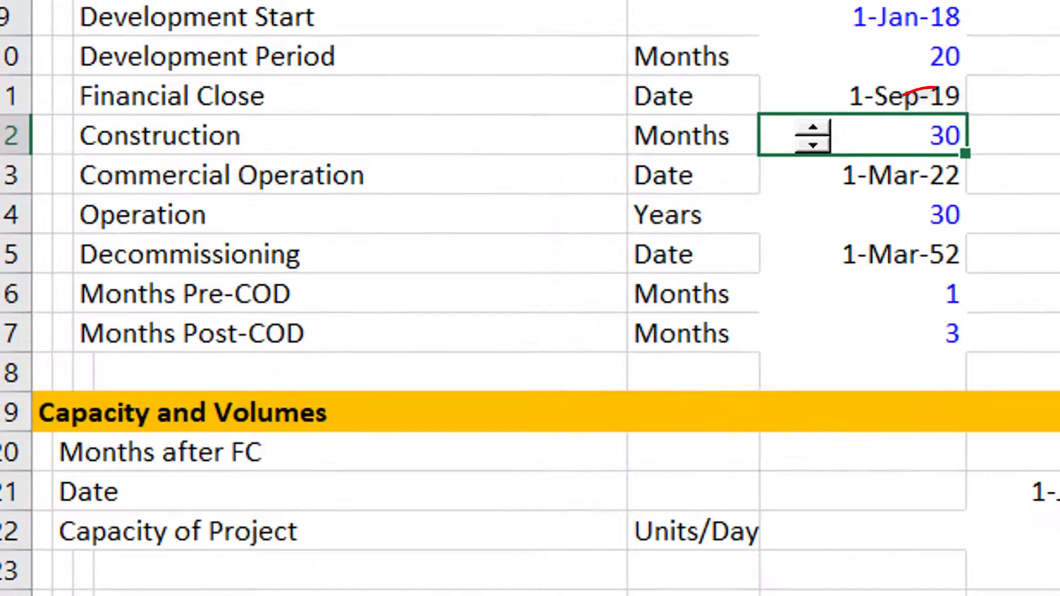
pyautogui.write('40')
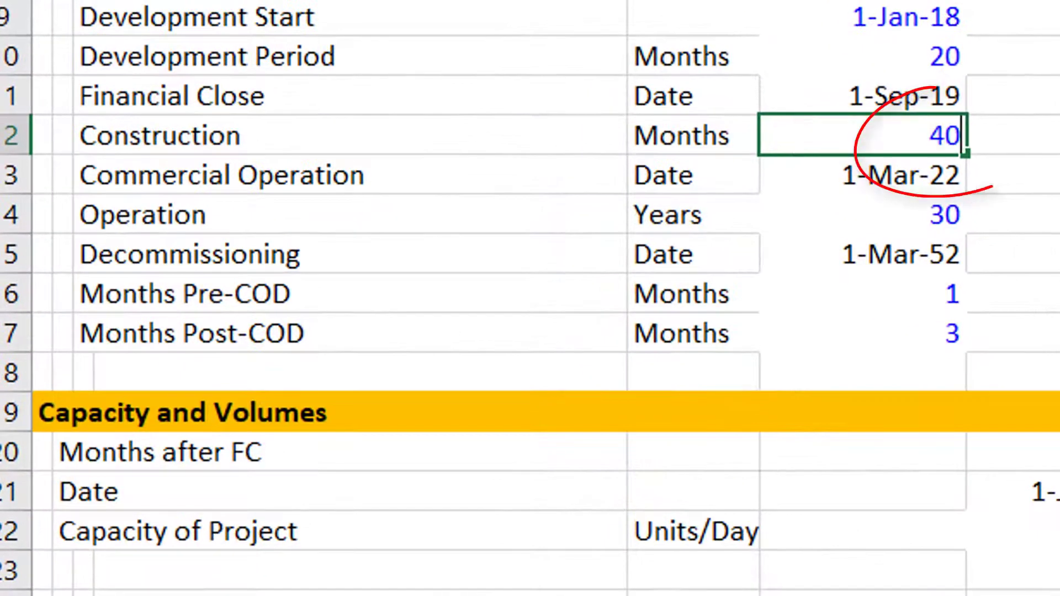
pyautogui.press('Return')
# Step: Check the Wiebull Middle of Period assumption in row 38 against the changed construction duration
pyautogui.press('Down')
pyautogui.press('Down')
pyautogui.press('Down')
pyautogui.press('Down')
pyautogui.press('Down')
pyautogui.press('Down')
pyautogui.press('Down')
pyautogui.press('Down')
pyautogui.press('Down')
pyautogui.press('Down')
pyautogui.press('Down')
pyautogui.press('Down')
pyautogui.press('Down')
pyautogui.press('Down')
pyautogui.press('Down')
pyautogui.press('Down')
pyautogui.press('Down')
pyautogui.press('Down')
pyautogui.press('Down')
pyautogui.press('Down')
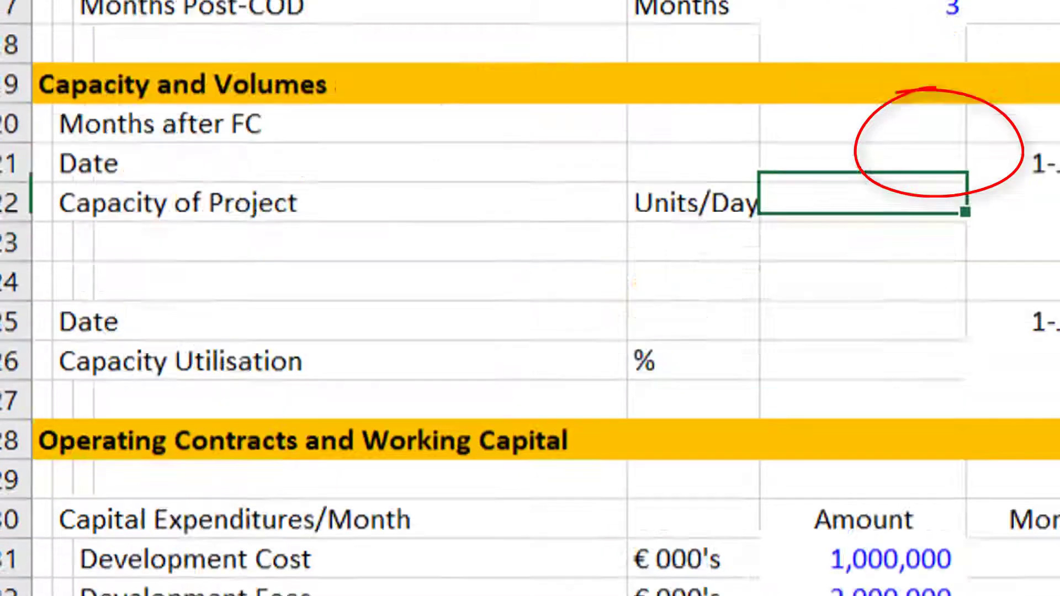
pyautogui.press('Down')
pyautogui.press('Down')
pyautogui.press('Down')
pyautogui.press('Down')
pyautogui.press('Down')
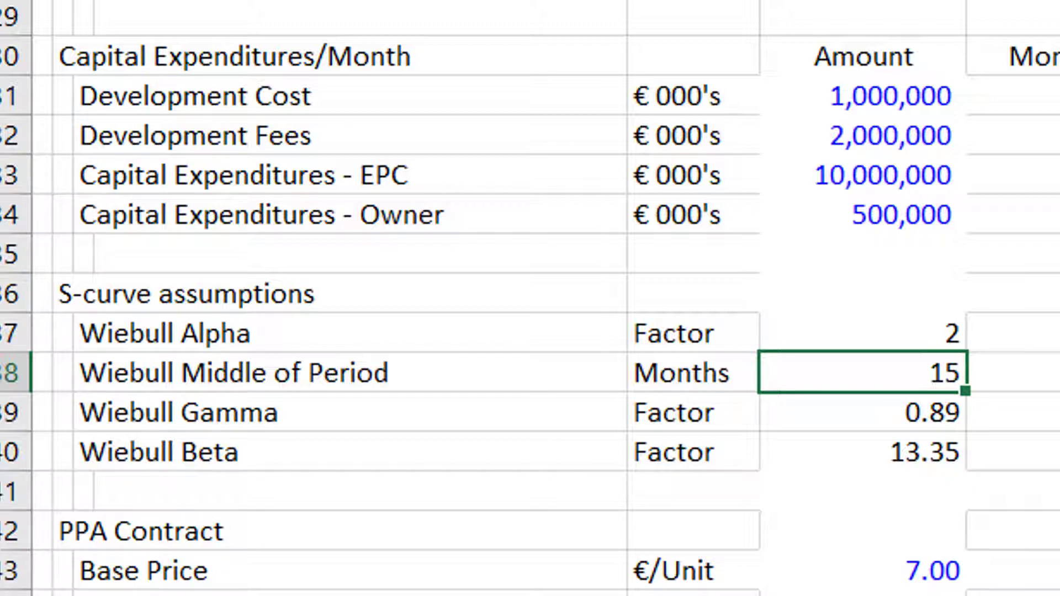
pyautogui.press('Left')
pyautogui.press('Left')
pyautogui.press('Left')
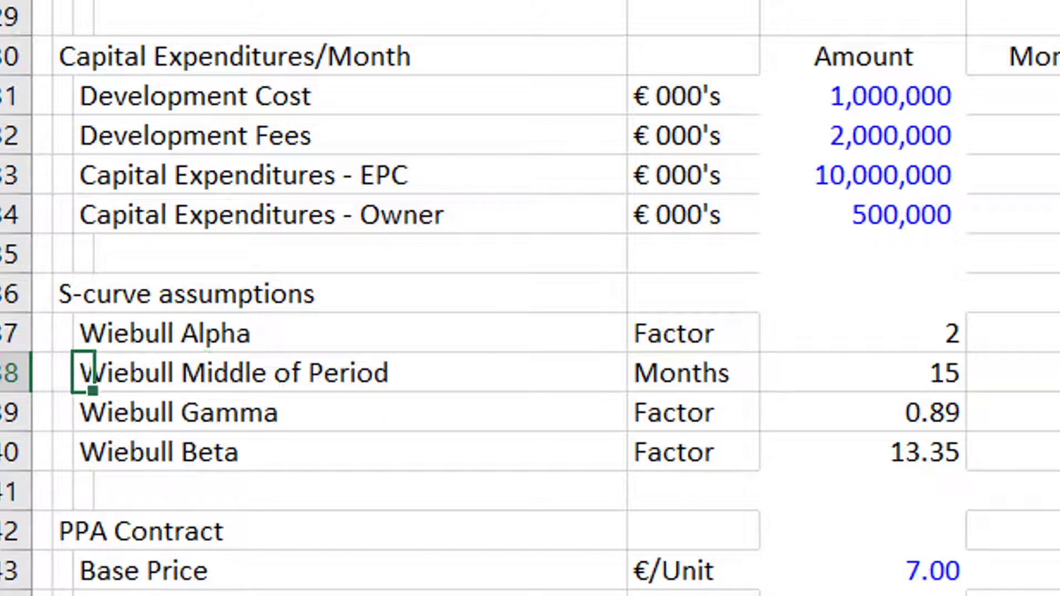
pyautogui.press('Right')
pyautogui.press('Right')
pyautogui.press('Right')
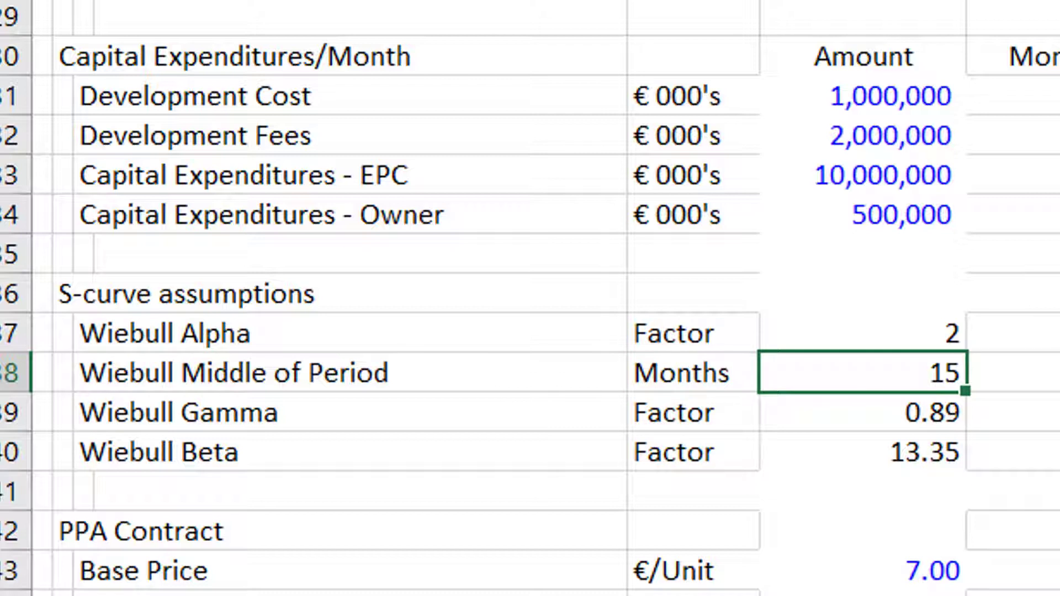
# Step: Enter =F38*F39 as the Wiebull Beta factor in F40, multiplying Middle of Period by Gamma
pyautogui.press('Down')
pyautogui.press('Down')
pyautogui.write('=F38*F39')
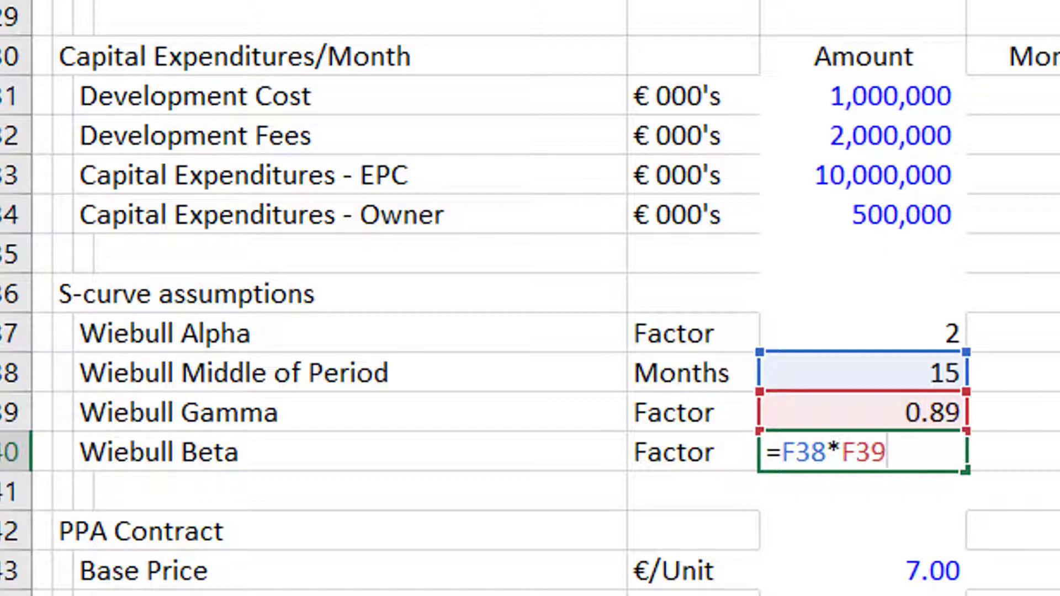
pyautogui.press('Return')
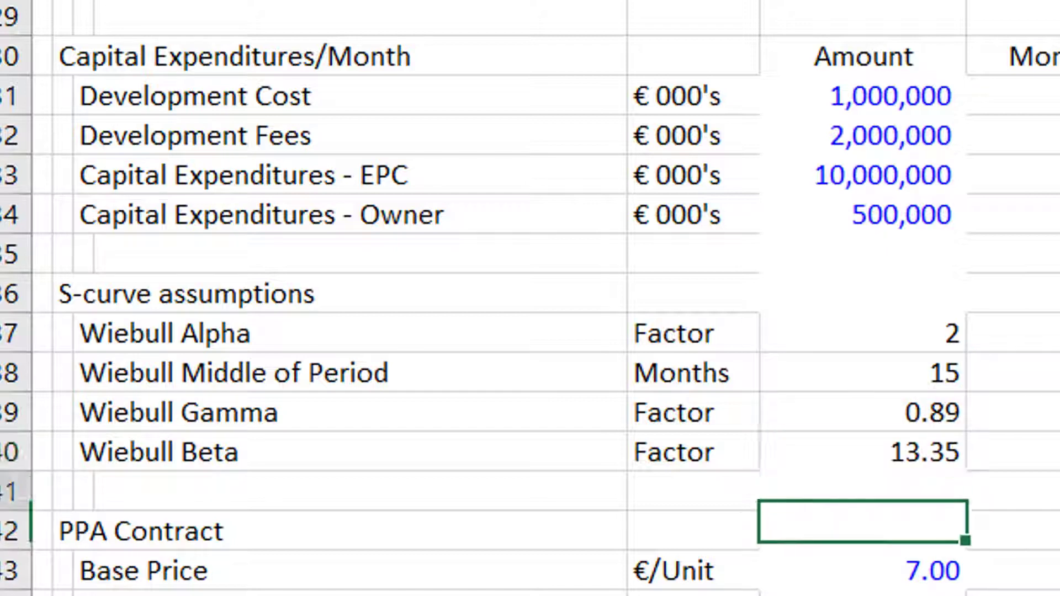
# Step: Check the months and start dates of the capital expenditure inputs beside the S-curve assumptions
pyautogui.press('Up')
pyautogui.press('Up')
pyautogui.press('Up')
pyautogui.press('Up')
pyautogui.press('Right')
pyautogui.press('Right')
pyautogui.press('Down')
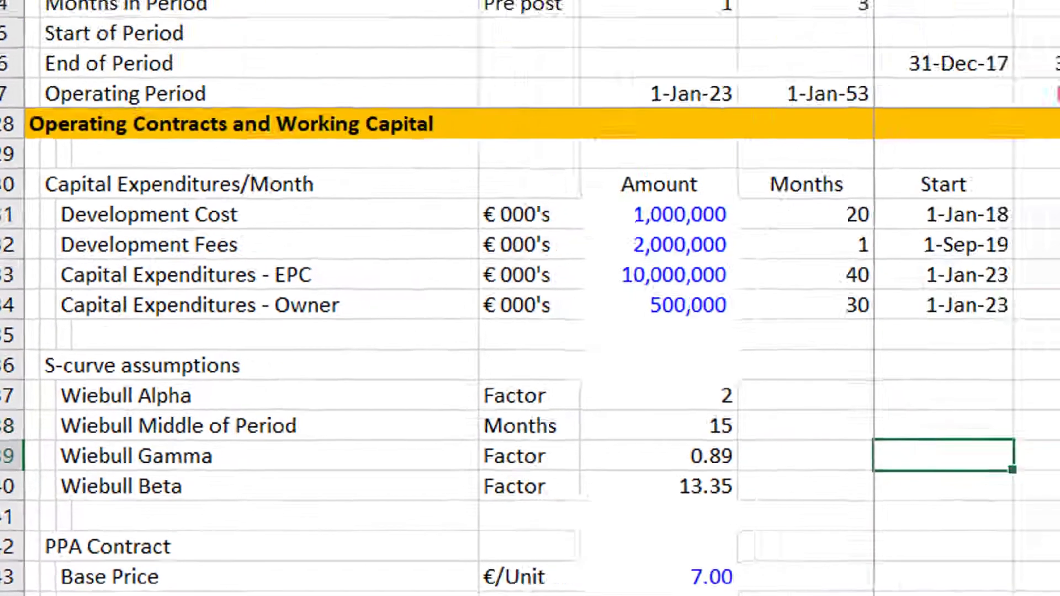
pyautogui.press('Up')
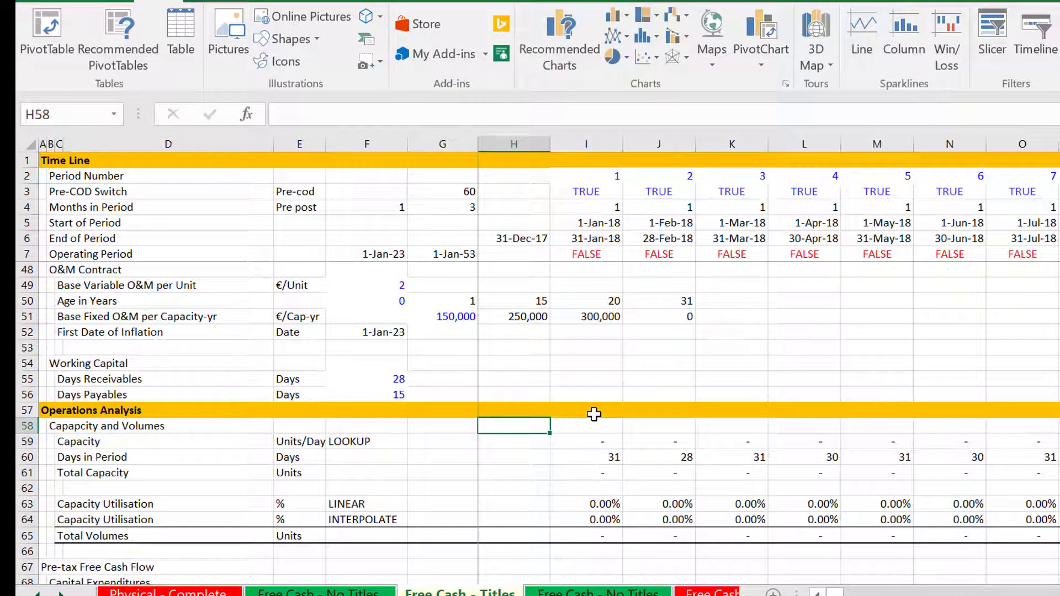
# Step: Review the capital expenditure calculation rows below Operations Analysis, ending on the Weibull Distribution beta parameter in G78
pyautogui.press('pagedown')
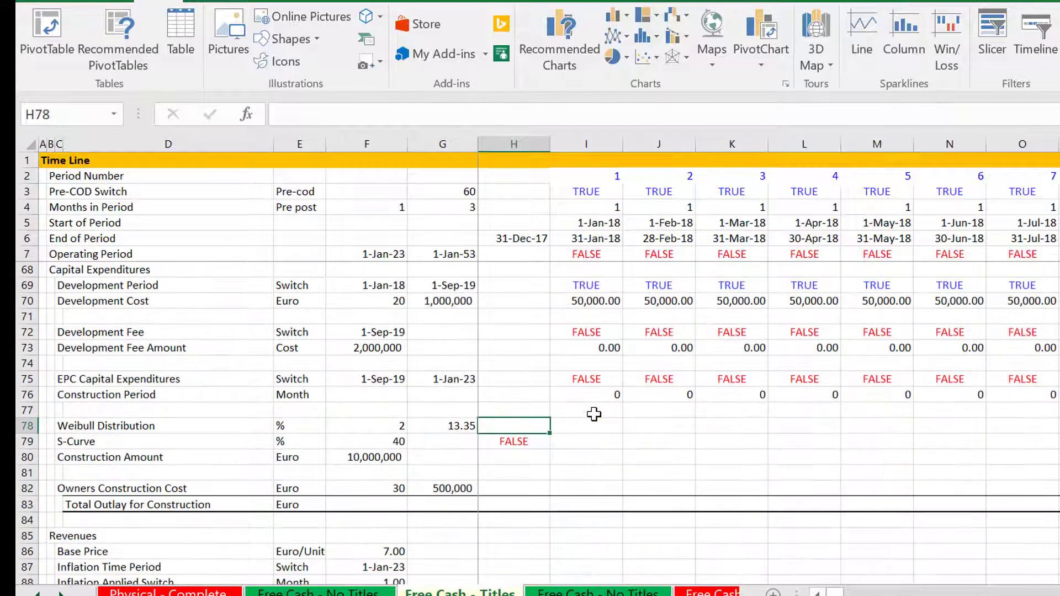
pyautogui.press('Down')
pyautogui.press('Down')
pyautogui.press('Down')
pyautogui.press('Down')
pyautogui.press('Down')
pyautogui.press('Down')
pyautogui.press('Down')
pyautogui.press('Down')
pyautogui.press('Down')
pyautogui.press('Down')
pyautogui.press('Down')
pyautogui.press('Up')
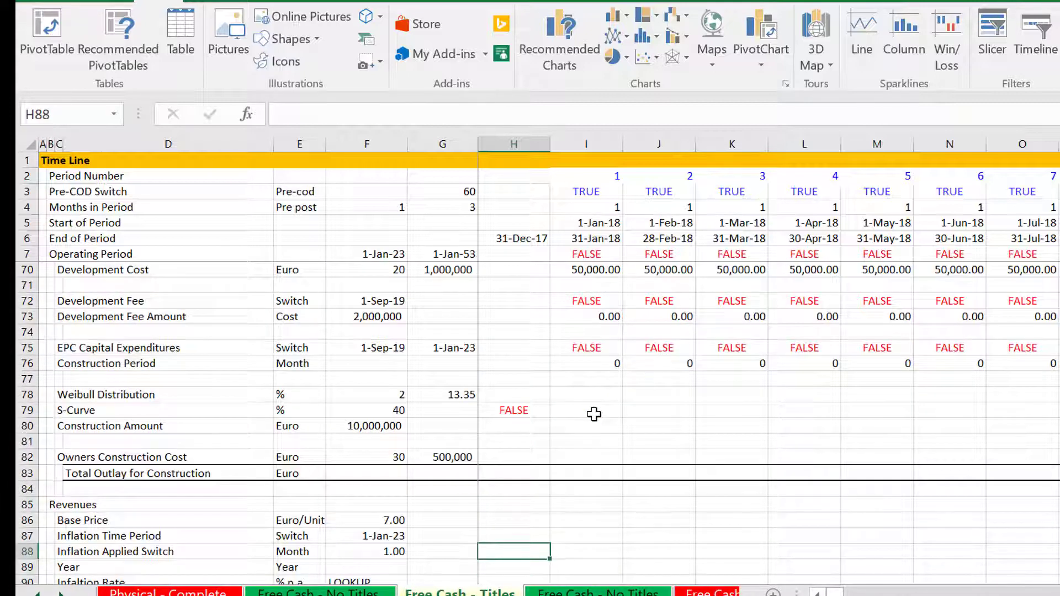
pyautogui.press('pageup')
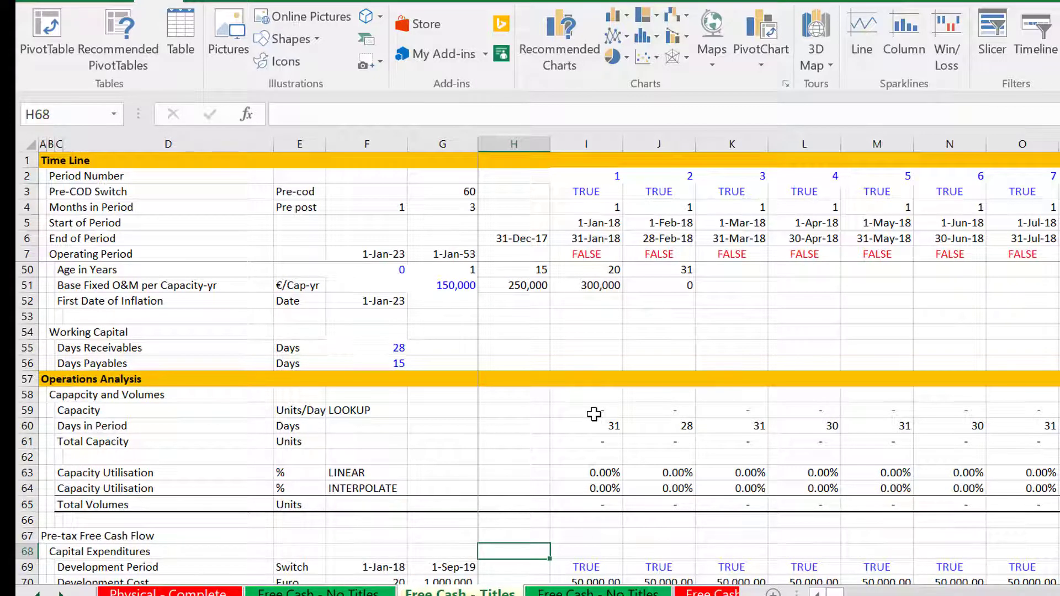
pyautogui.press('pagedown')
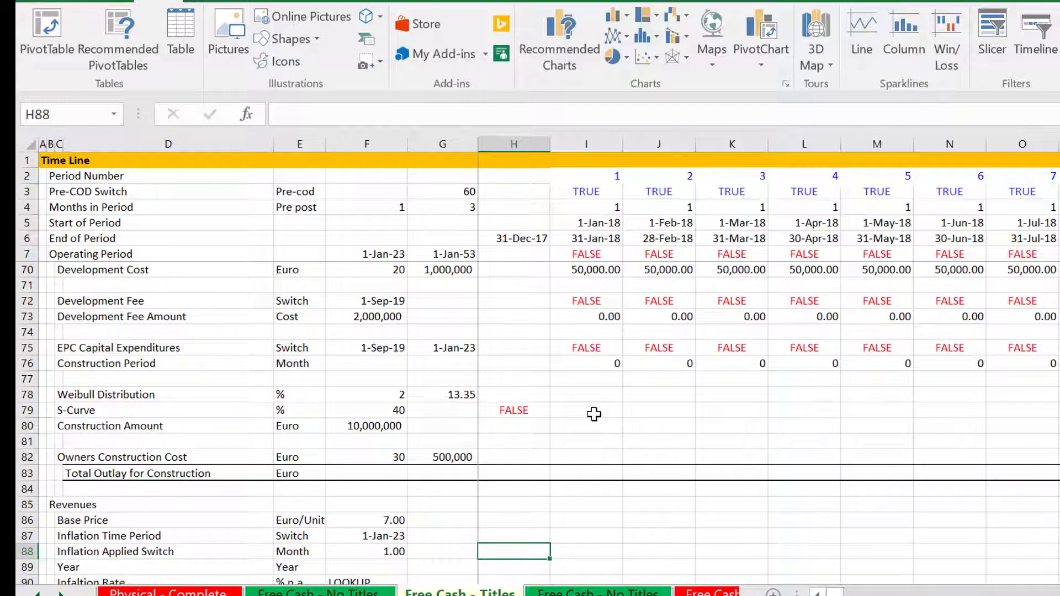
pyautogui.press('Up')
pyautogui.press('Up')
pyautogui.press('Up')
pyautogui.press('Up')
pyautogui.press('Up')
pyautogui.press('Up')
pyautogui.press('Up')
pyautogui.press('Up')
pyautogui.press('Up')
pyautogui.press('Up')
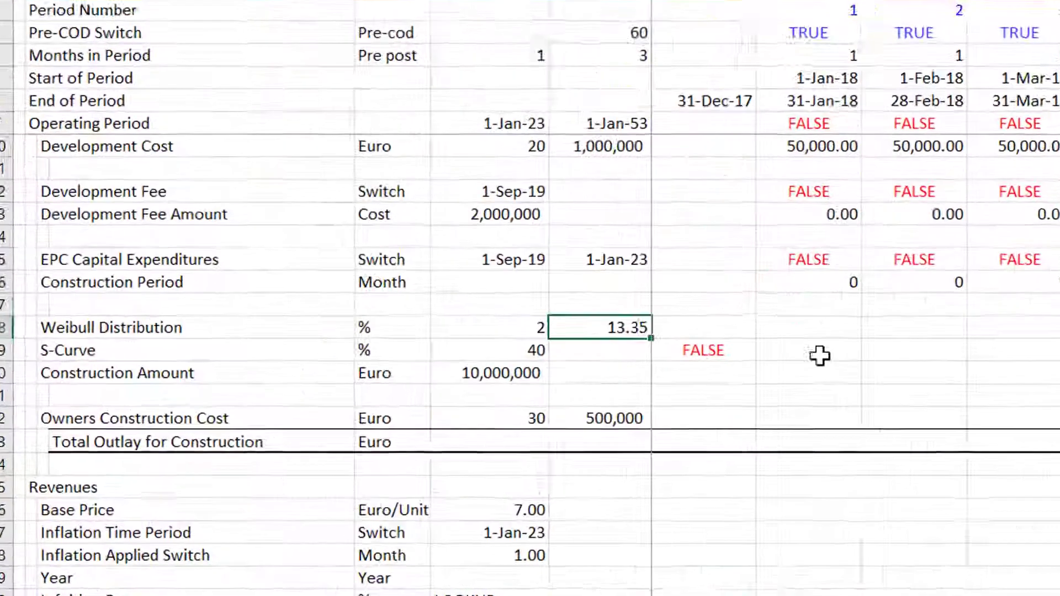
# Step: Check the Weibull Distribution alpha and beta parameters in F78 and G78
pyautogui.press('Left')
pyautogui.press('Left')
pyautogui.press('Right')
pyautogui.press('Left')
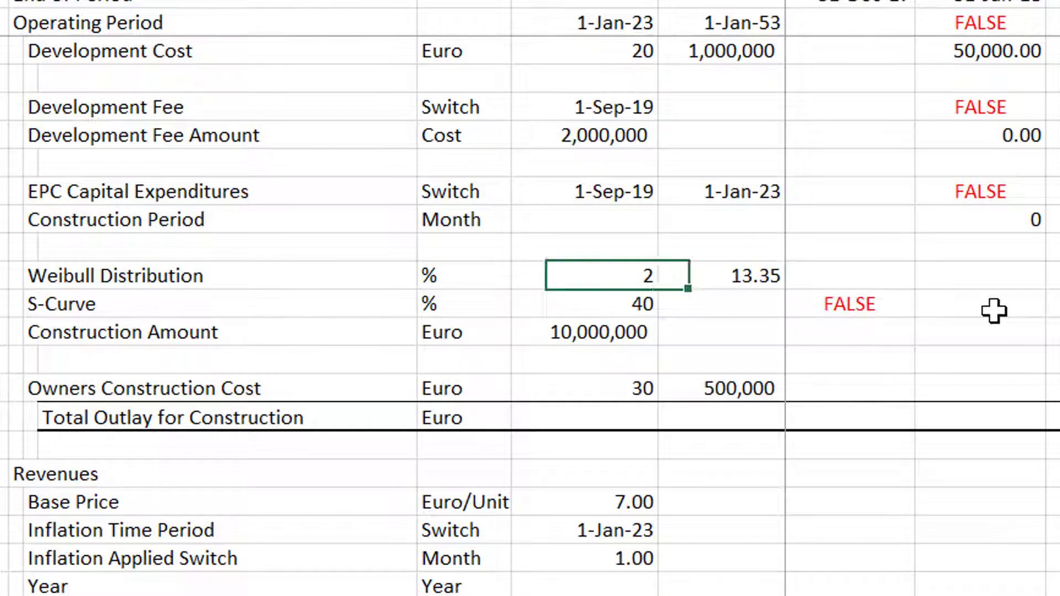
pyautogui.press('F2')
pyautogui.press('Escape')
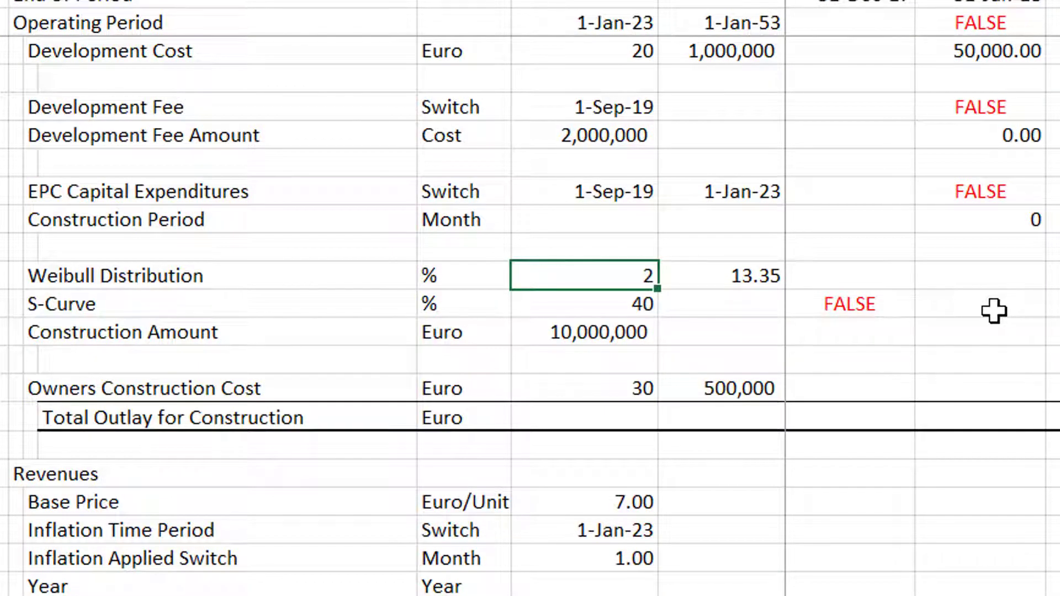
pyautogui.press('Right')
pyautogui.press('F2')
pyautogui.press('Escape')
# Step: Start a WEIBULL formula in I78 with the Construction Period month I76 as its x argument
pyautogui.press('Right')
pyautogui.press('Right')
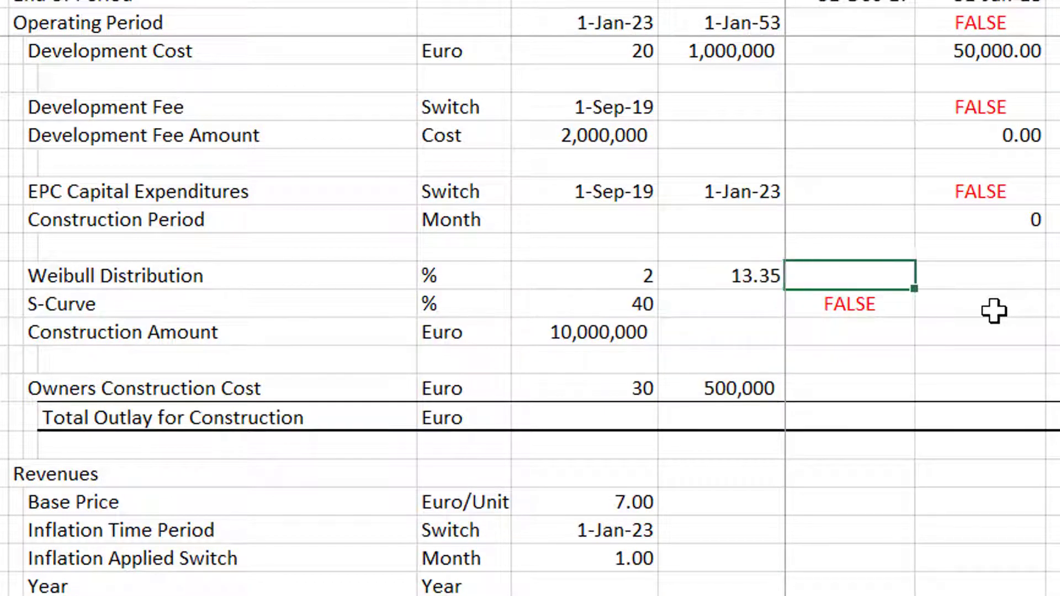
pyautogui.write('=')
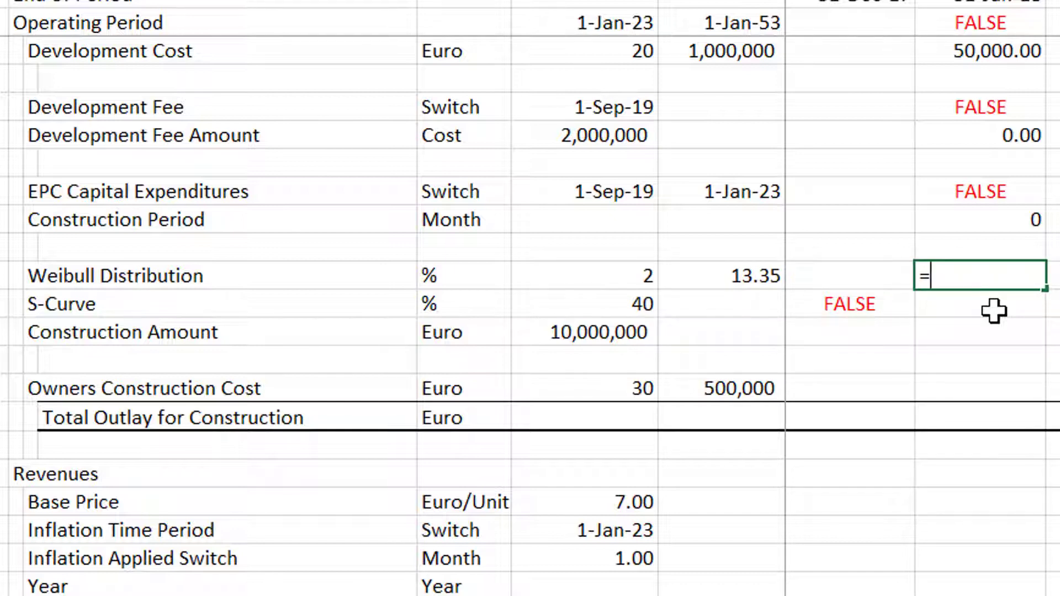
pyautogui.write('we')
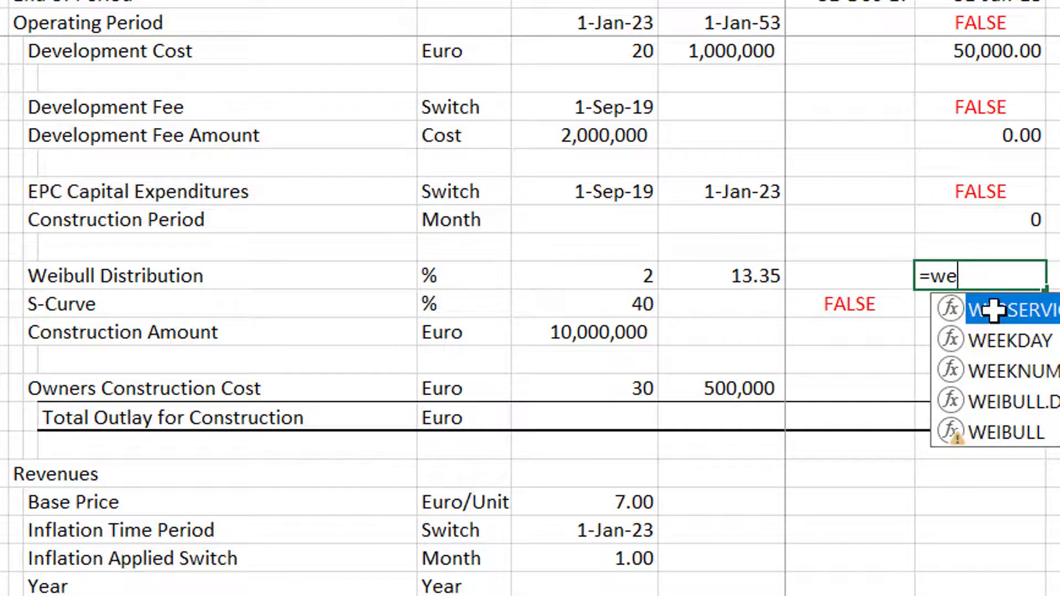
pyautogui.press('Down')
pyautogui.press('Down')
pyautogui.press('Down')
pyautogui.press('Down')
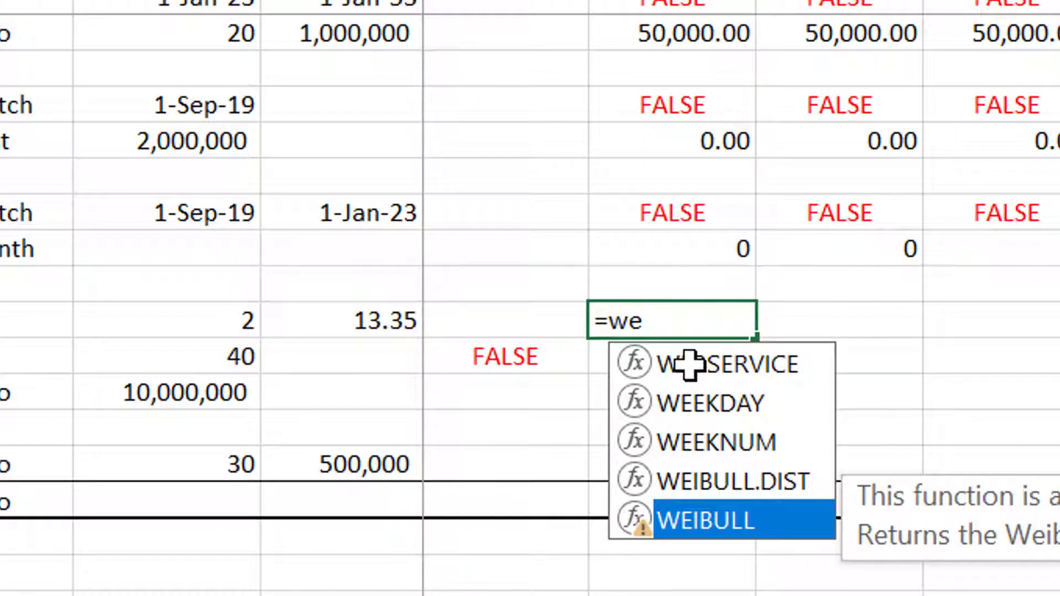
pyautogui.press('Tab')
pyautogui.press('Up')
pyautogui.press('Up')
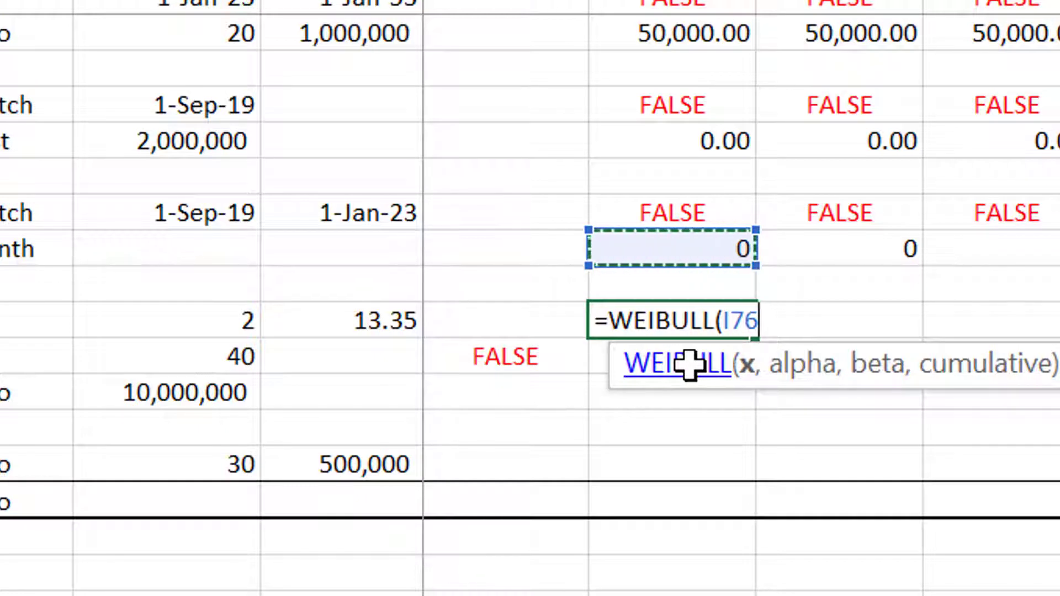
# Step: Complete the I78 formula as =WEIBULL(I76,$F$78,$G$78,0), with absolute references for alpha and beta
pyautogui.write(',')
pyautogui.press('Left')
pyautogui.press('Left')
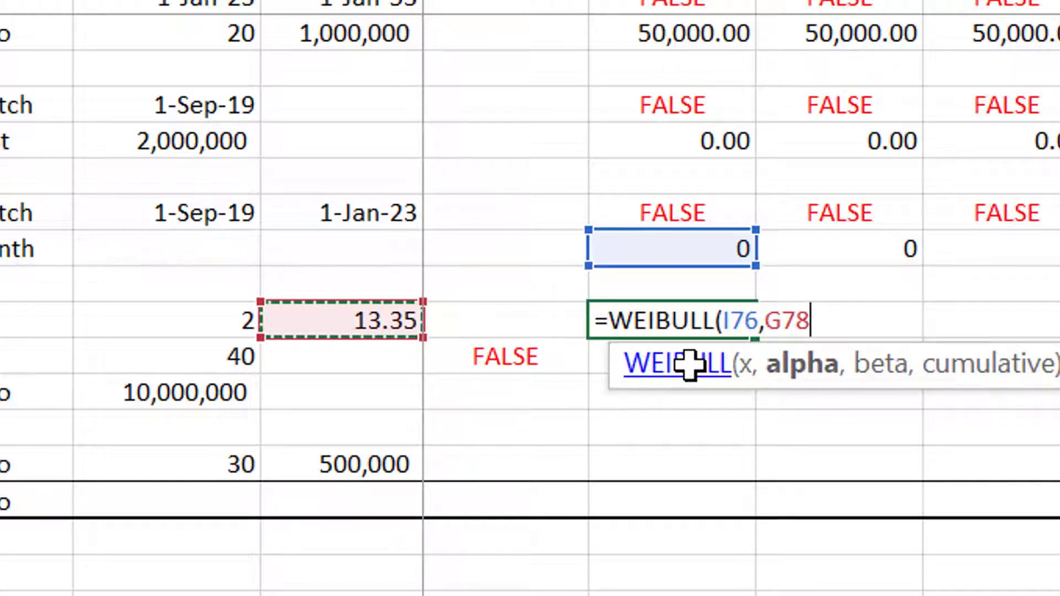
pyautogui.press('Left')
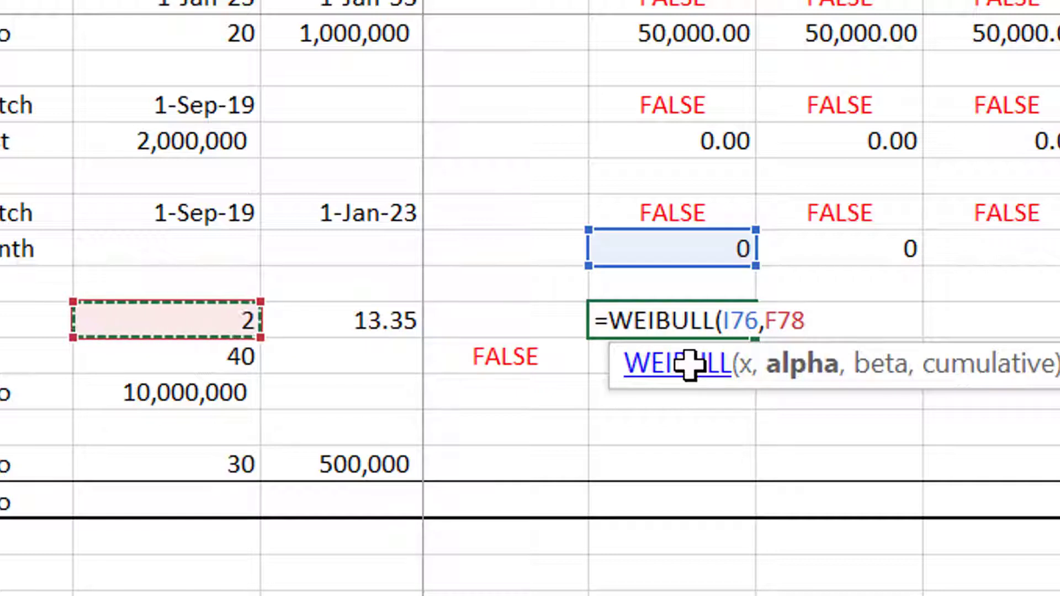
pyautogui.press('F4')
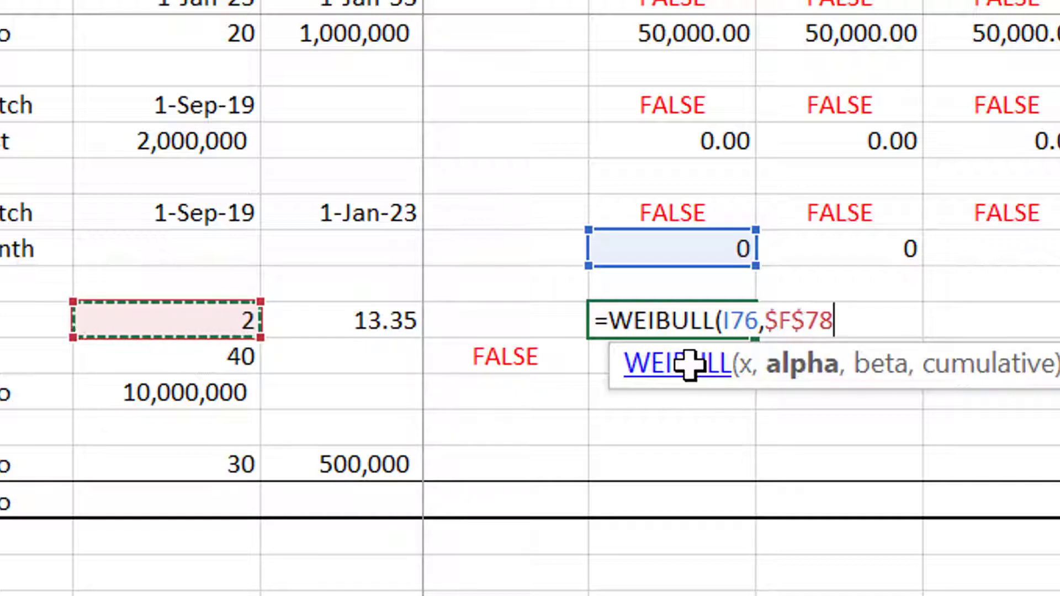
pyautogui.write(',')
pyautogui.press('Left')
pyautogui.press('Left')
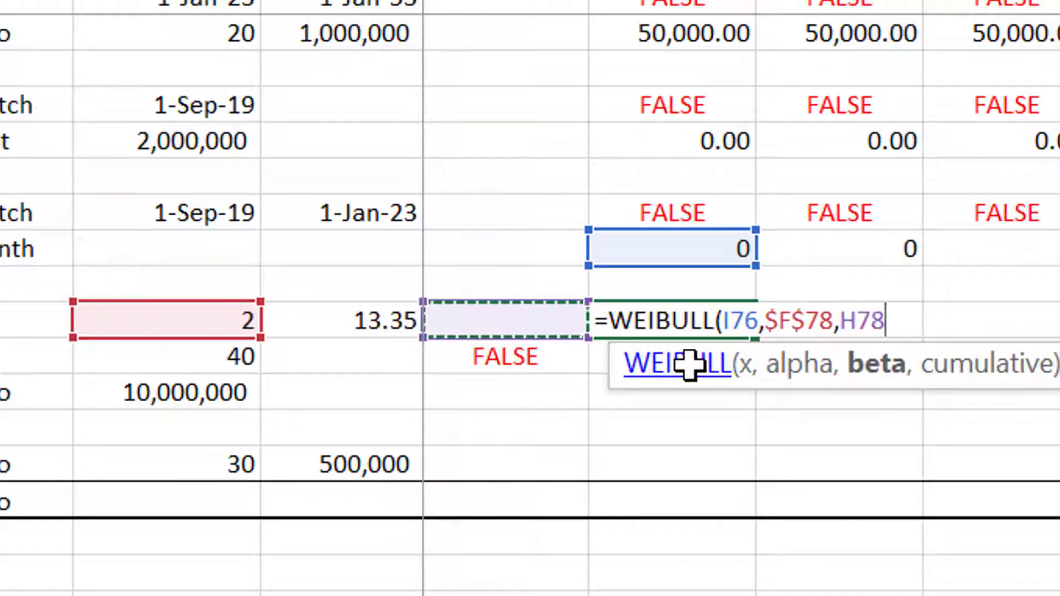
pyautogui.press('F4')
pyautogui.write(',0')
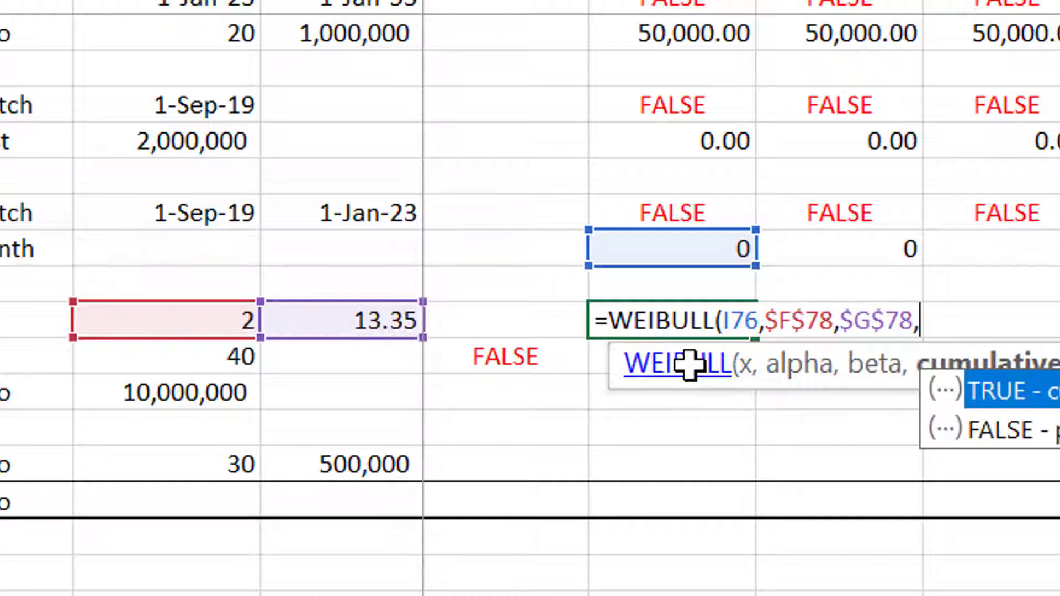
pyautogui.press('Up')
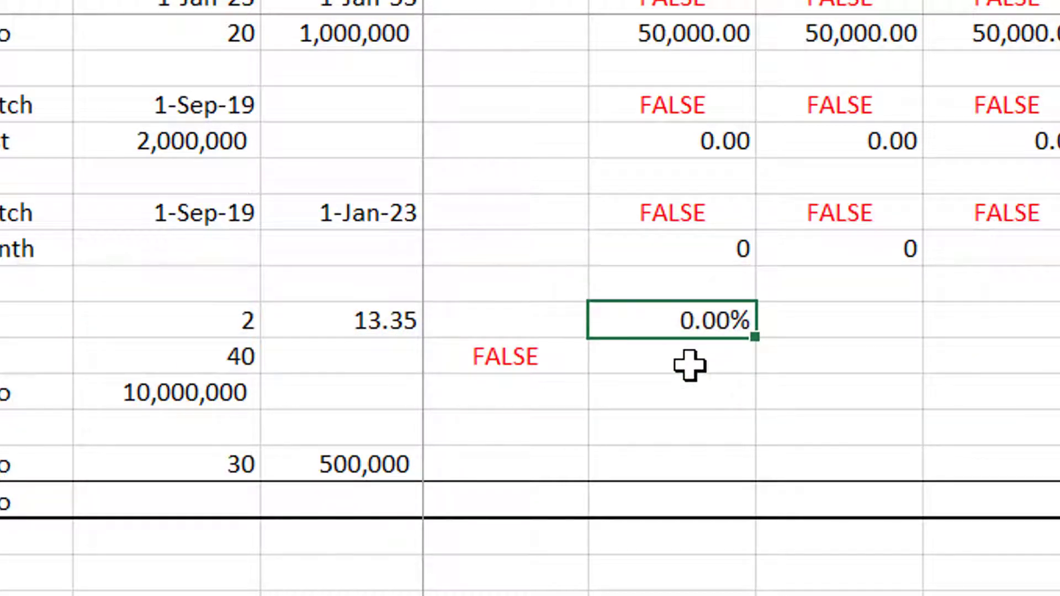
# Step: Copy the Weibull formula from I78 across all periods of row 78 and check the row's sum
pyautogui.hotkey('ctrl', 'shift', 'r')
pyautogui.press('Right')
pyautogui.press('Left')
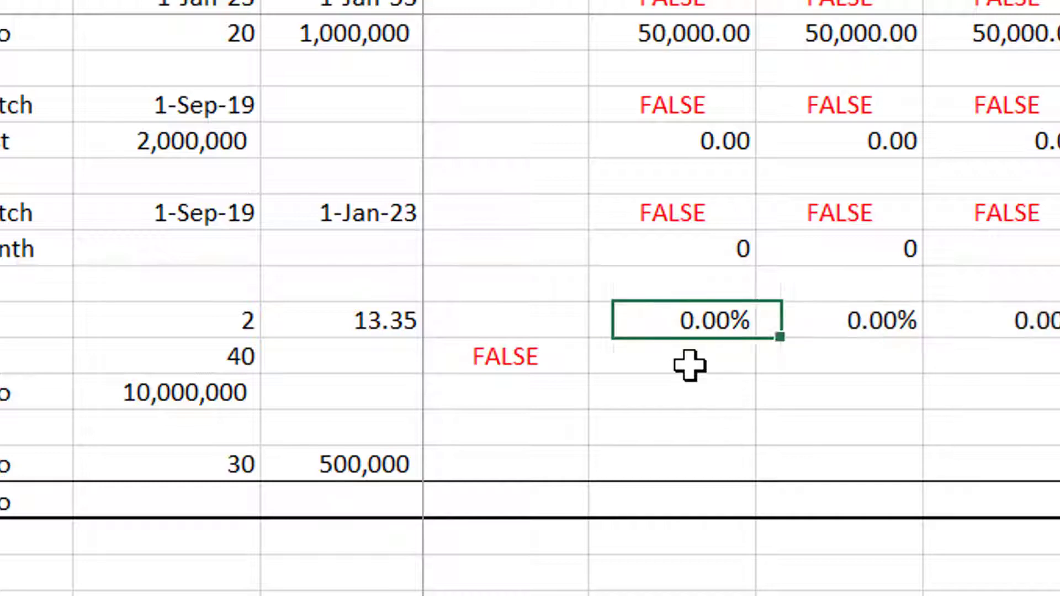
pyautogui.hotkey('ctrl', 'shift', 'Right')
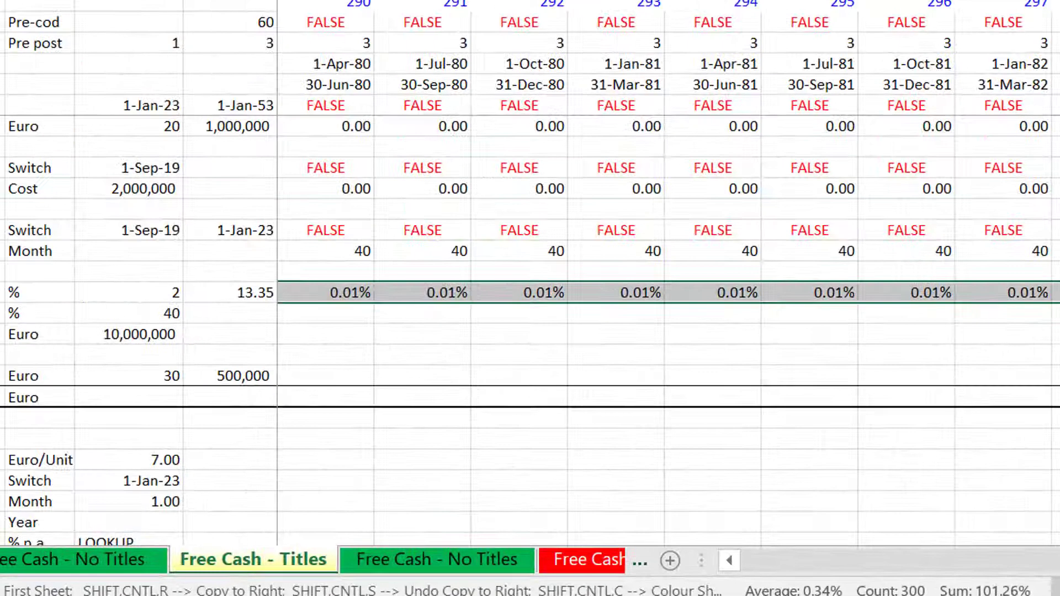
pyautogui.hotkey('ctrl', 'Left')
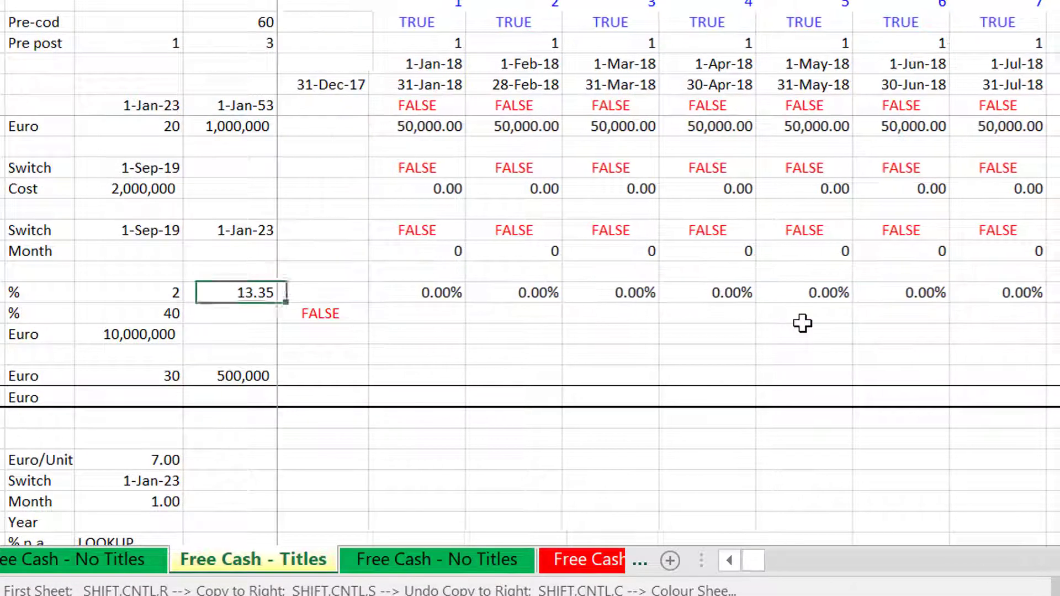
# Step: Multiply the WEIBULL formula in I78 by the EPC switch I75, copy it across the row and check the sum
pyautogui.press('Left')
pyautogui.press('Right')
pyautogui.press('Right')
pyautogui.press('Right')
pyautogui.press('F2')
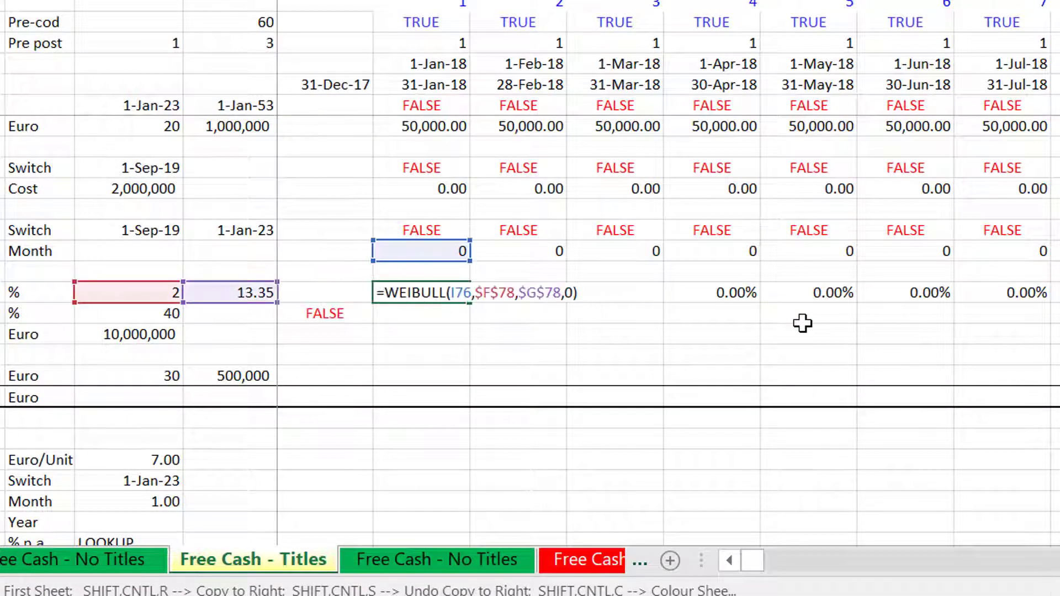
pyautogui.write('*')
pyautogui.click(429, 226)
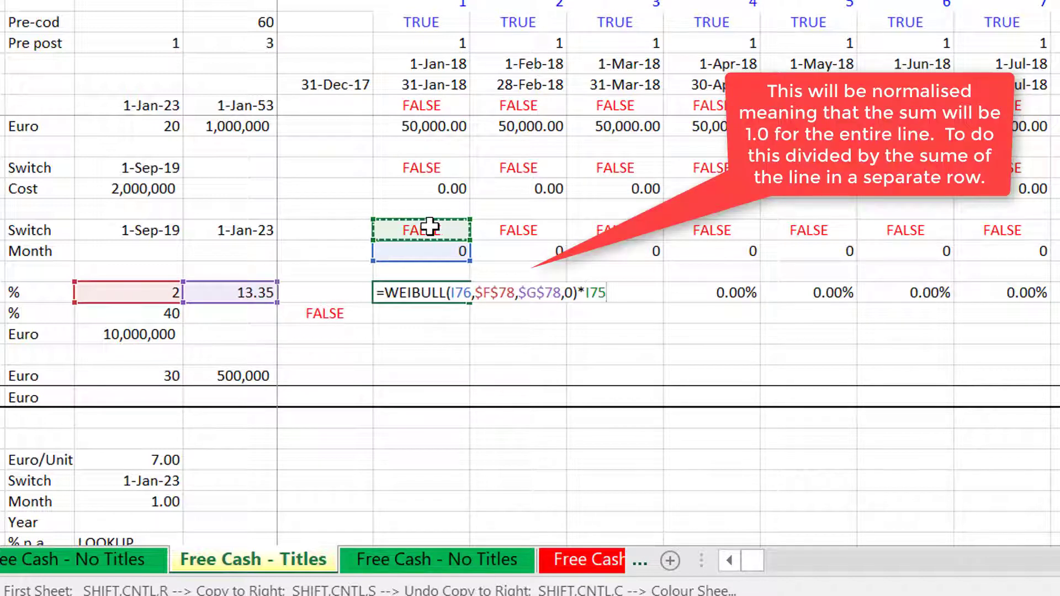
pyautogui.press('Return')
pyautogui.press('Up')
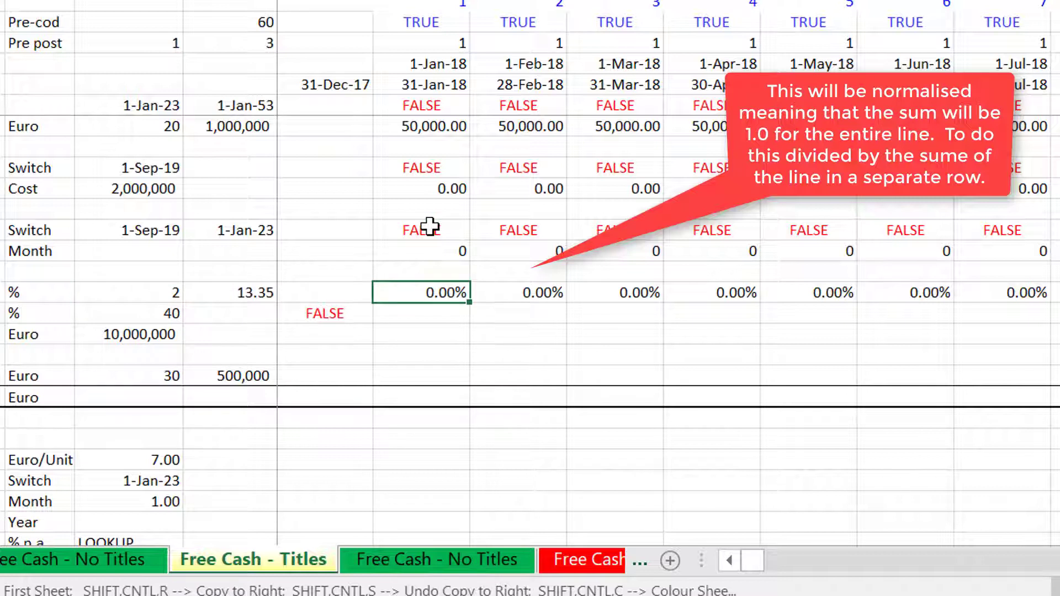
pyautogui.hotkey('ctrl', 'shift', 'Right')
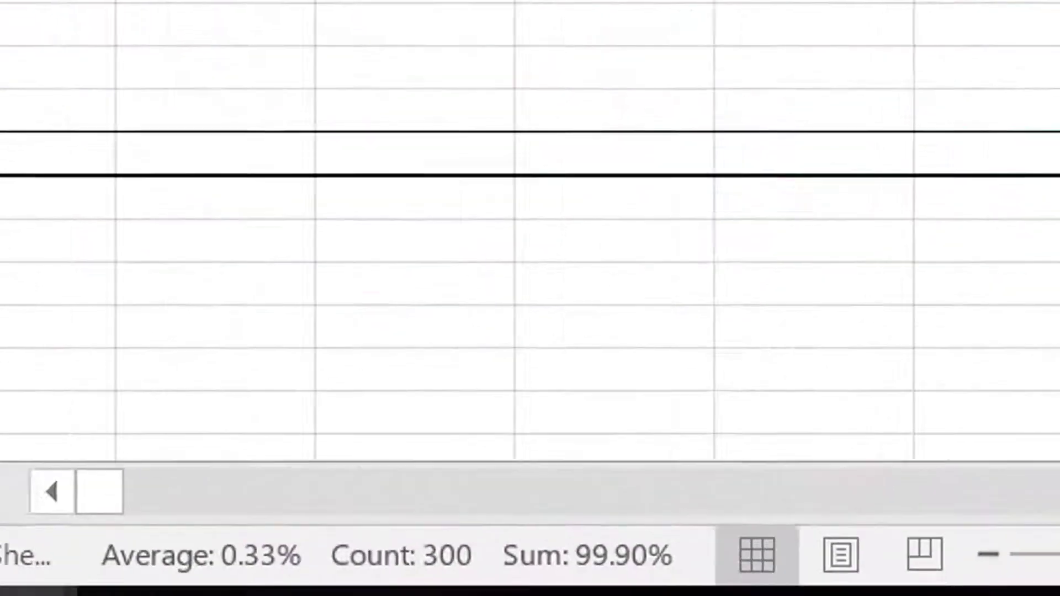
pyautogui.press('F2')
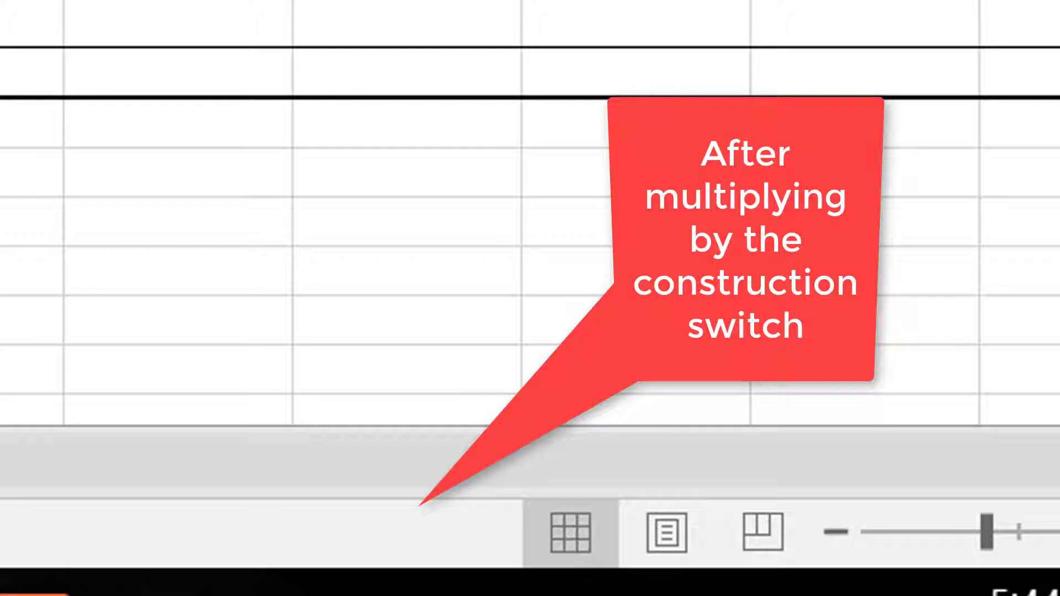
# Step: Insert a line sparkline in H38 beside Wiebull Middle of Period, using I78:KV78 as the data range
pyautogui.scroll(12, 530, 221)
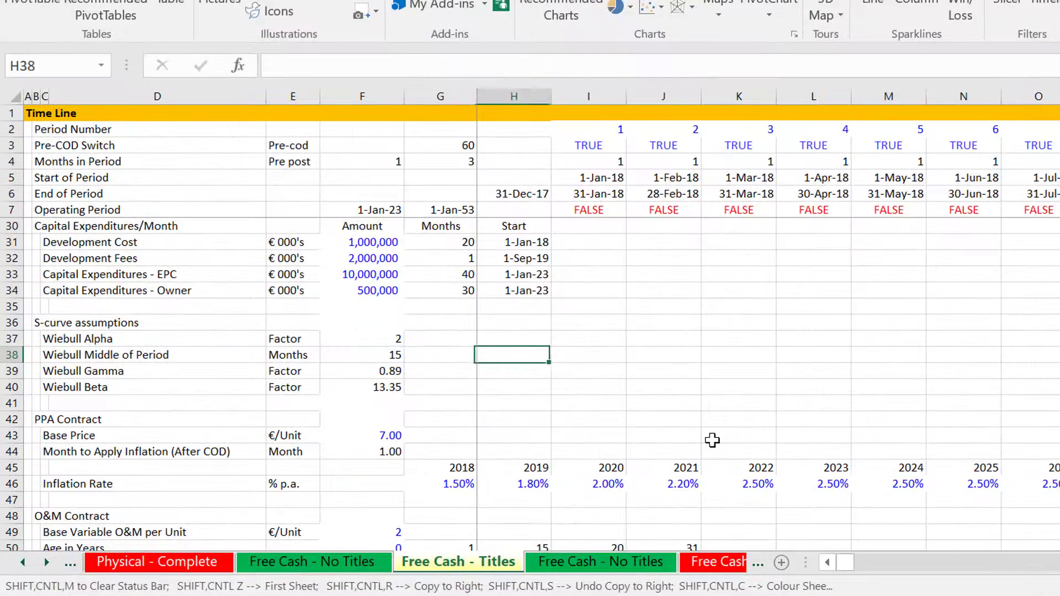
pyautogui.press('Right')
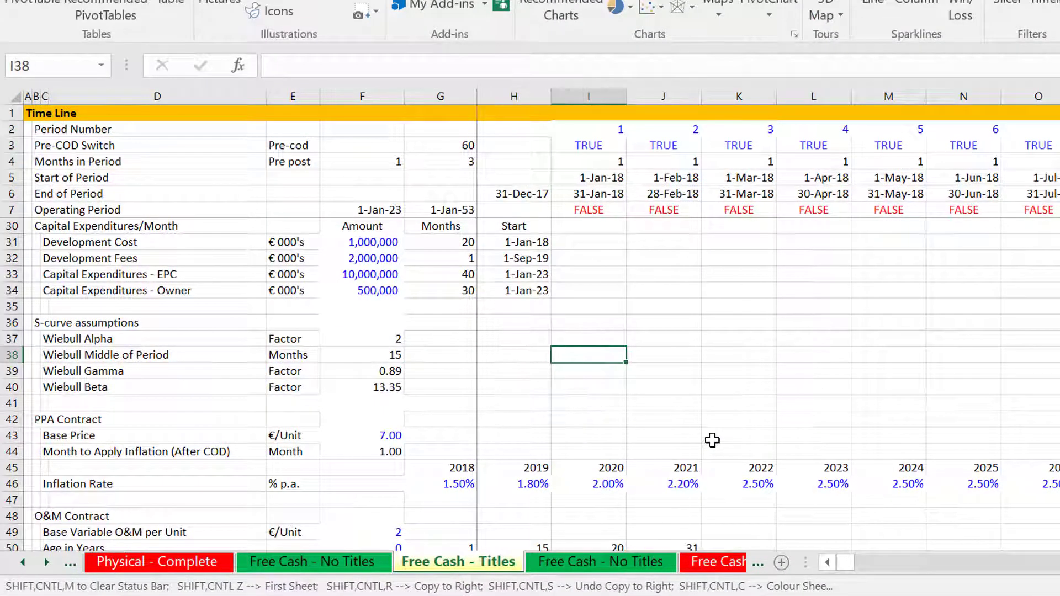
pyautogui.press('Left')
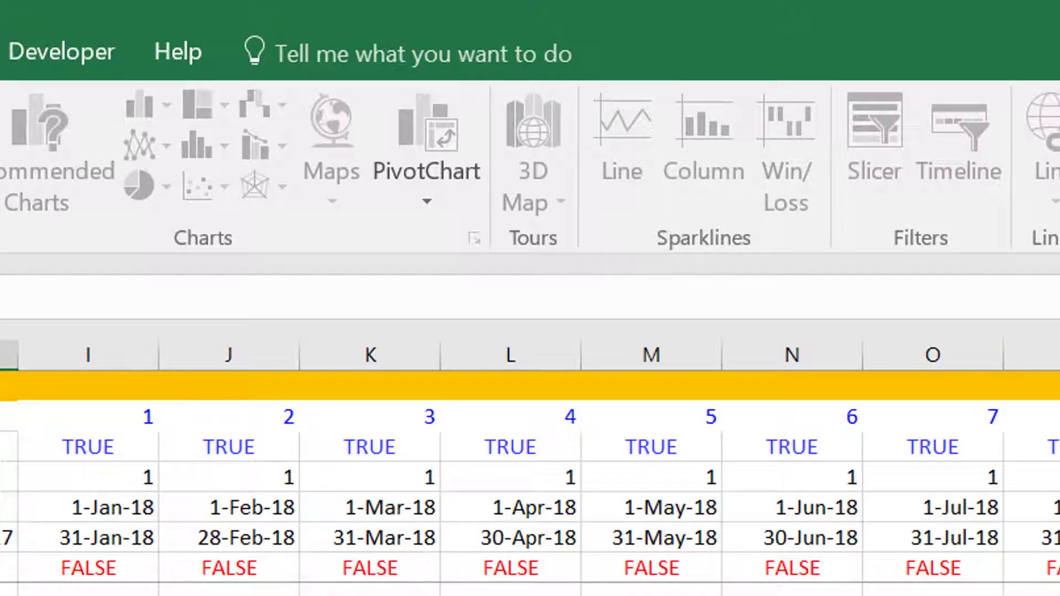
pyautogui.scroll(-4, 530, 589)
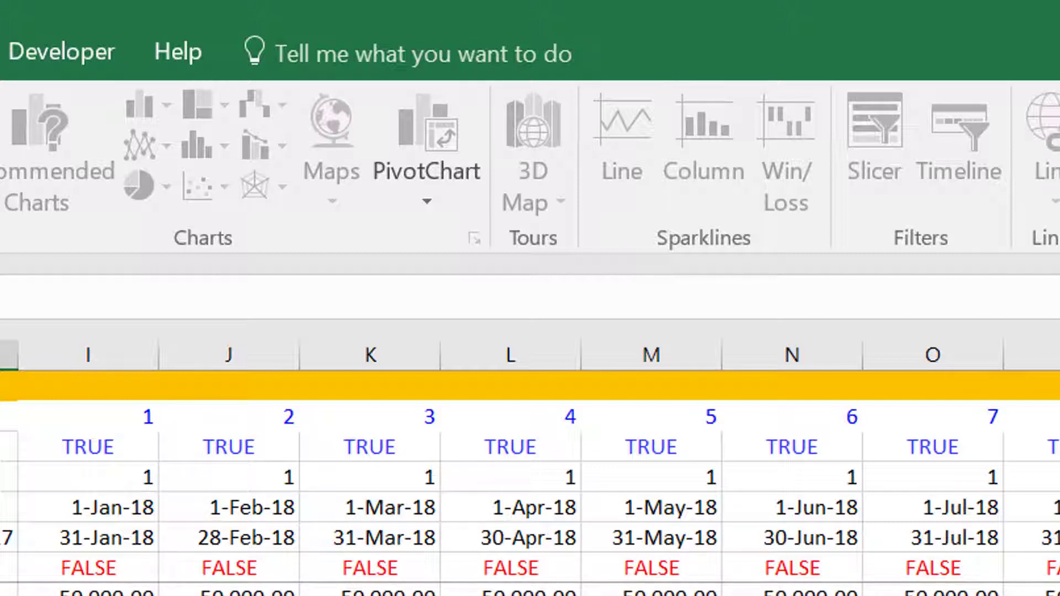
pyautogui.hotkey('ctrl', 'shift', 'Right')
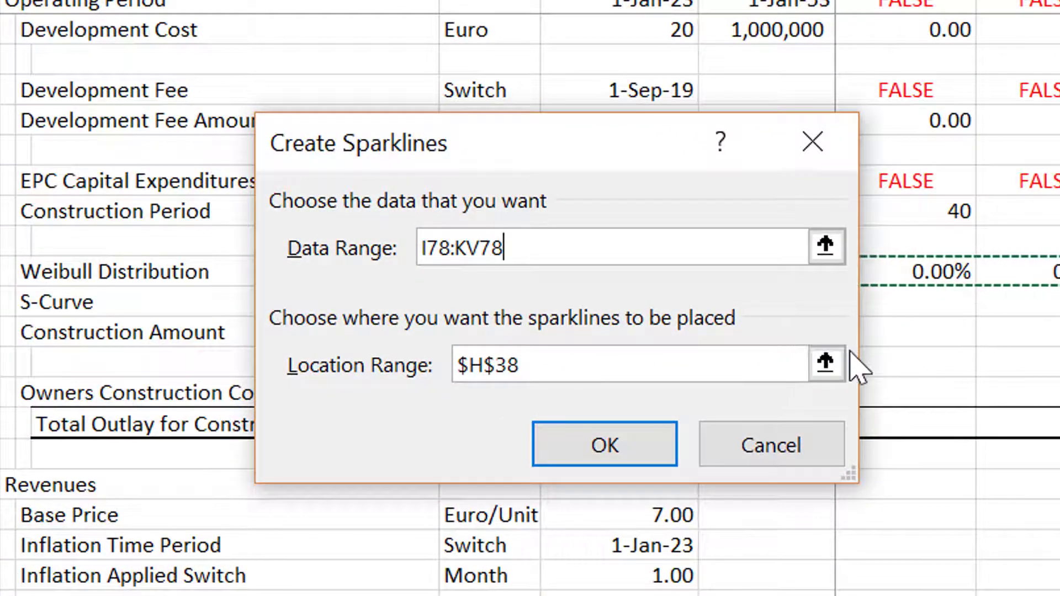
pyautogui.click(828, 362)
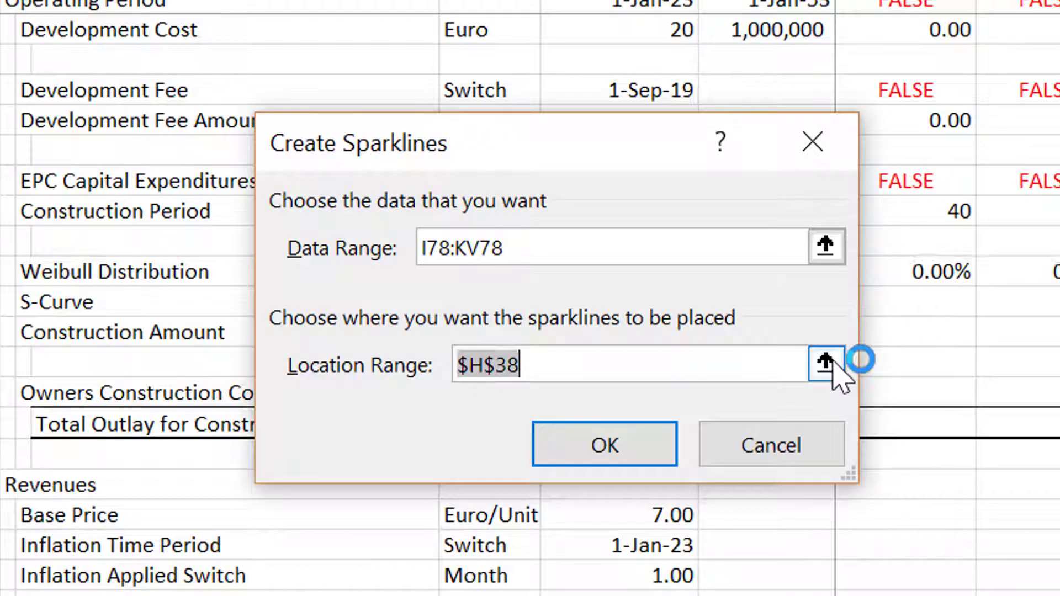
pyautogui.press('Return')
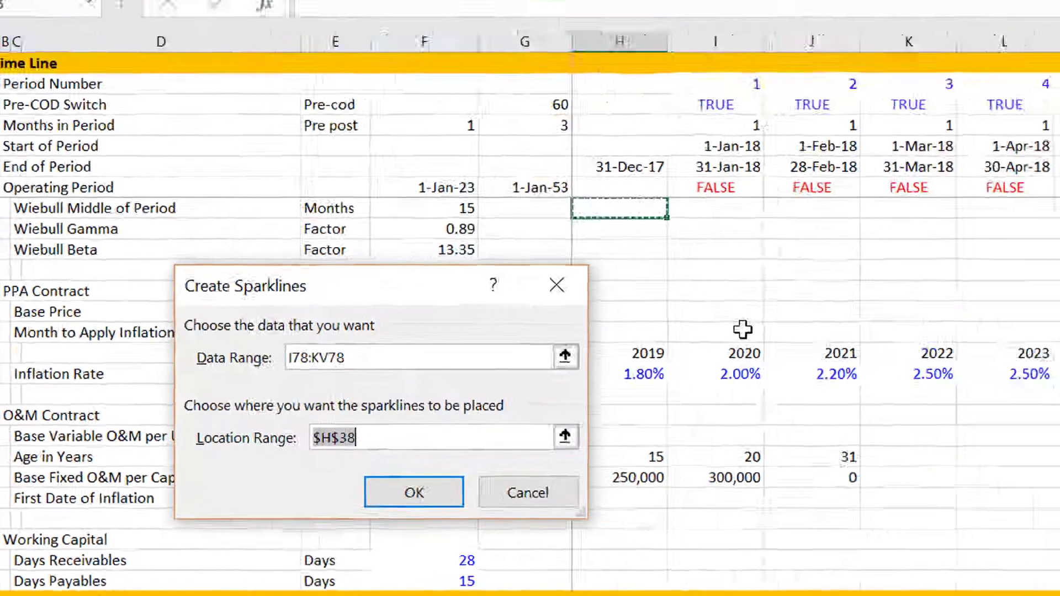
pyautogui.click(362, 508)
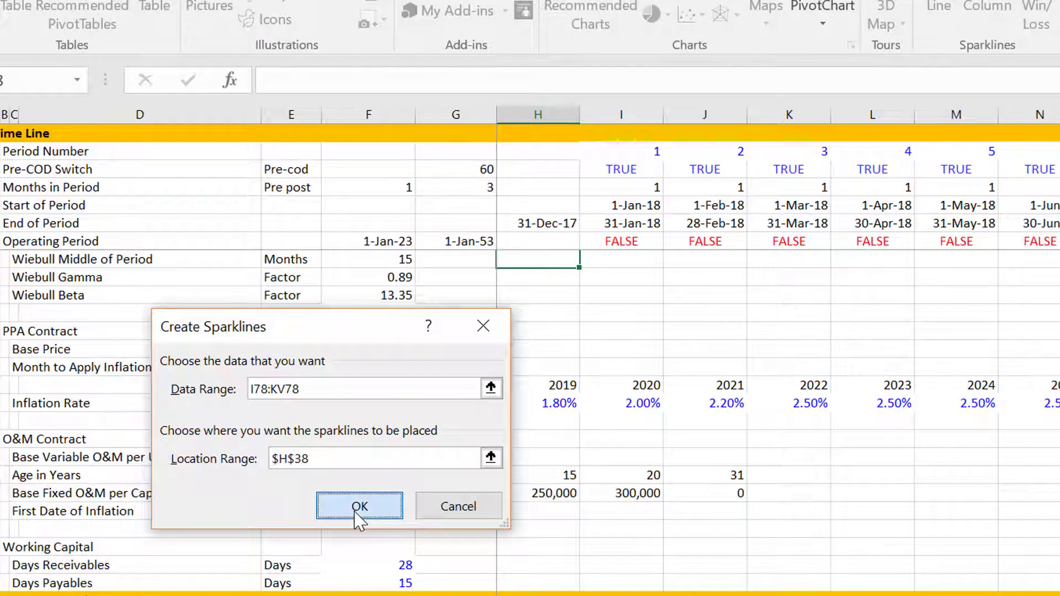
pyautogui.click(661, 332)
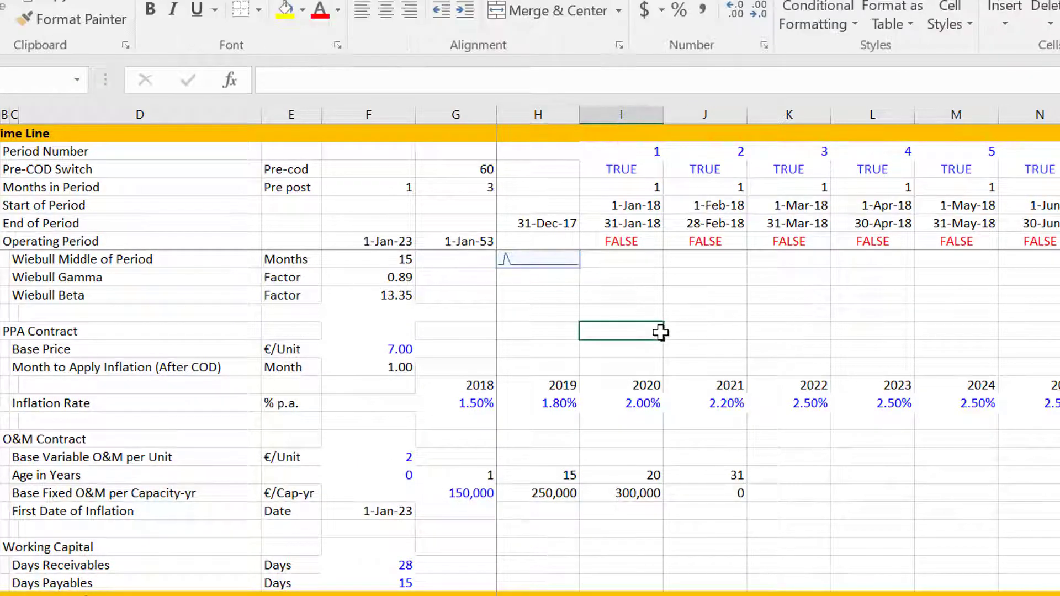
# Step: Examine the shape of the Weibull spending curve in the H38 sparkline
pyautogui.press('Up')
pyautogui.press('Down')
pyautogui.press('Down')
pyautogui.press('Down')
pyautogui.press('Down')
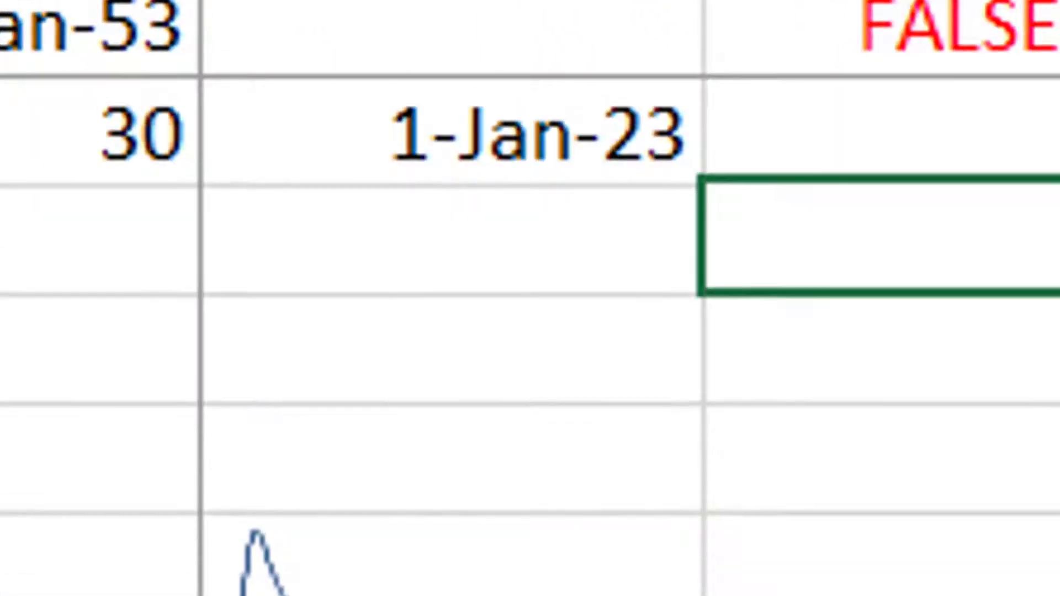
pyautogui.press('Left')
pyautogui.press('Left')
pyautogui.press('Right')
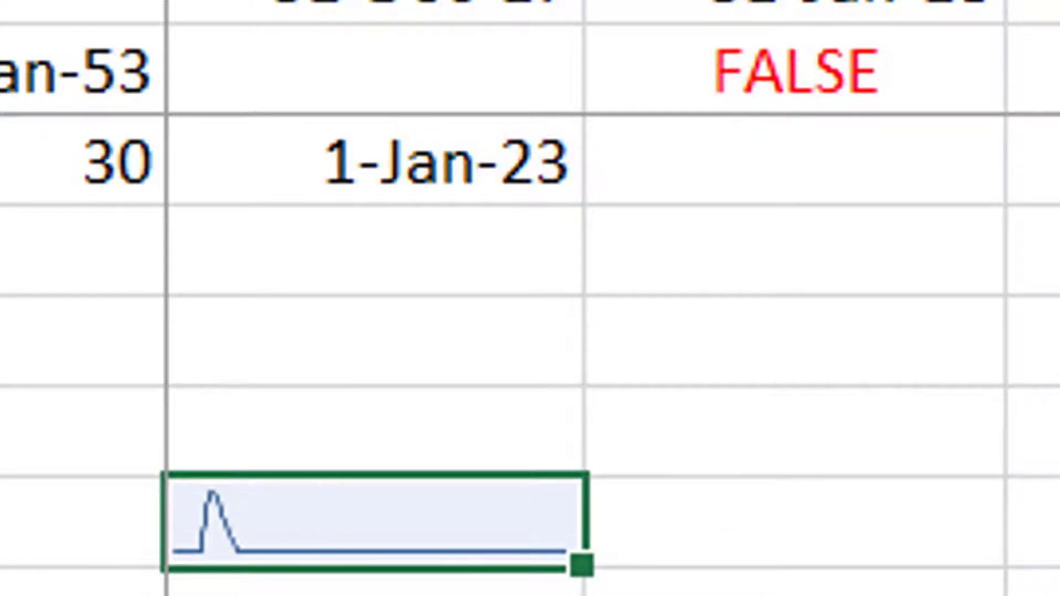
# Step: Enter =IF(I75,I76,NA()) in I77, the blank row below Construction Period, to keep month numbers only while the EPC switch is true
pyautogui.press('Down')
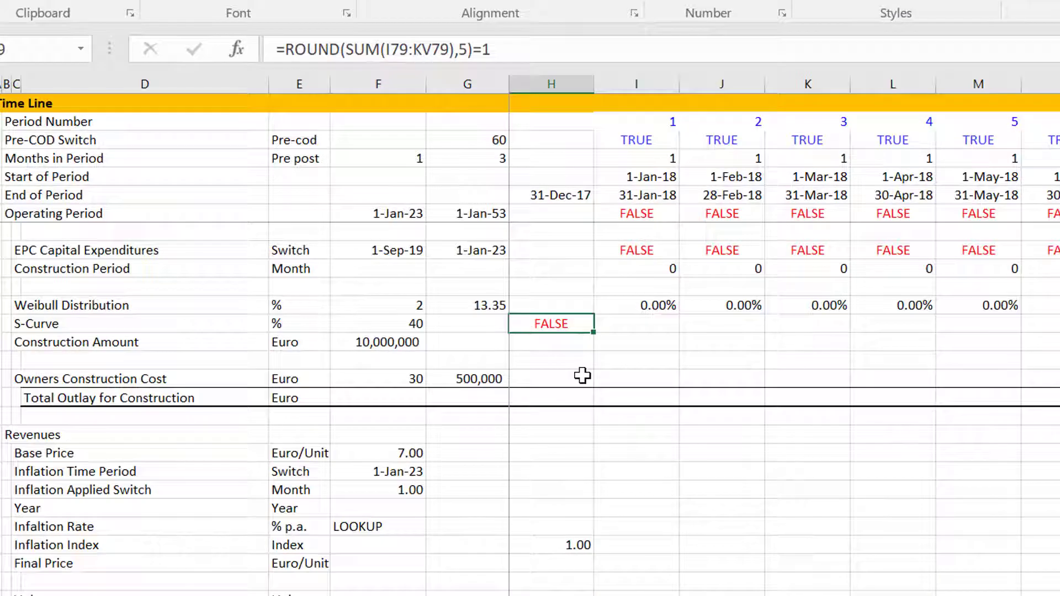
pyautogui.press('Up')
pyautogui.press('Up')
pyautogui.press('Right')
pyautogui.press('Right')
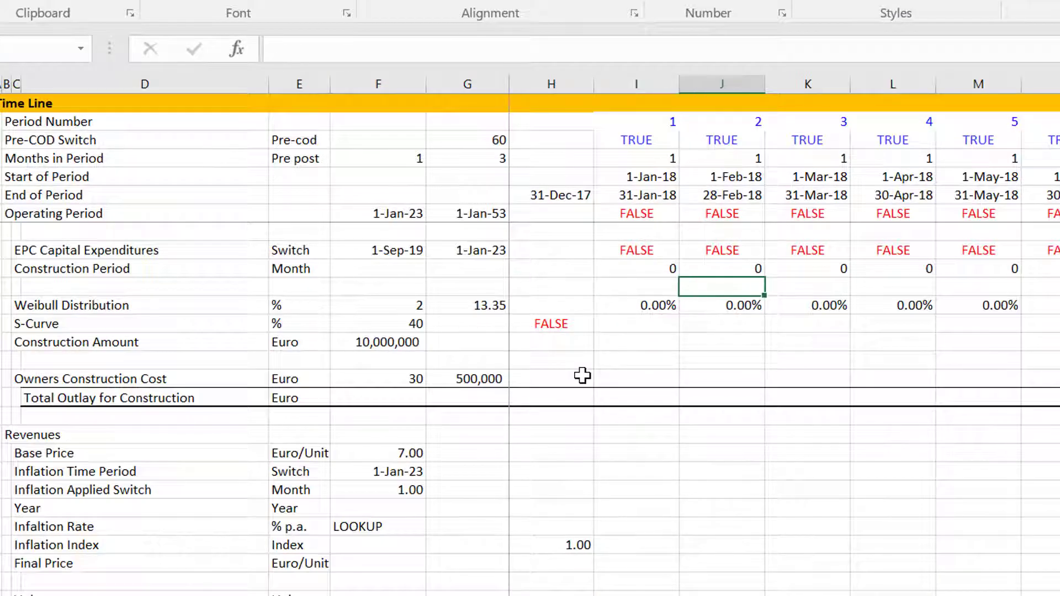
pyautogui.press('Left')
pyautogui.write('=if')
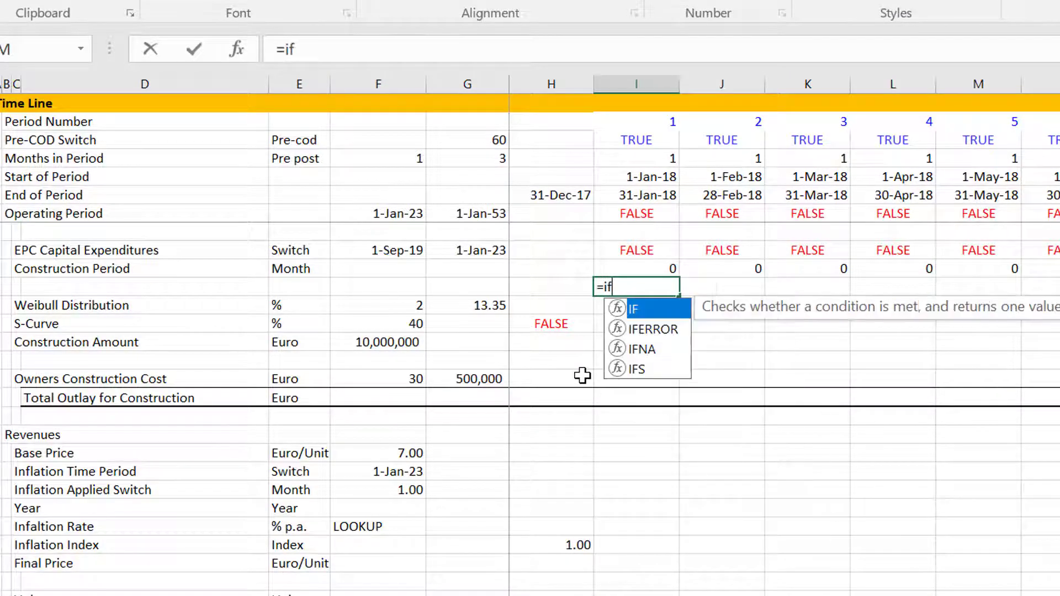
pyautogui.write('(')
pyautogui.press('Up')
pyautogui.press('Up')
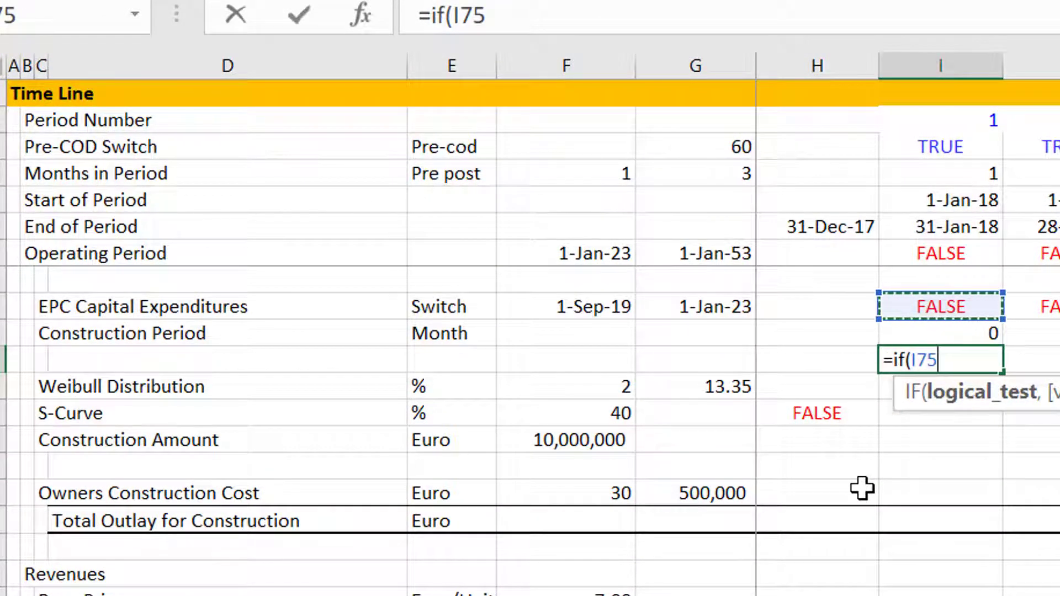
pyautogui.write(',')
pyautogui.press('Up')
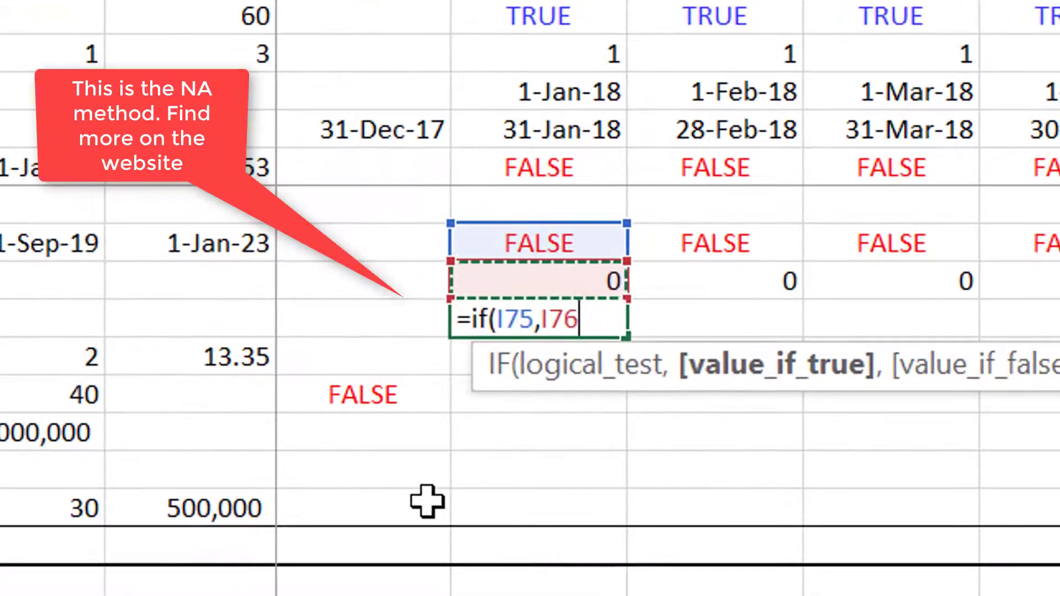
pyautogui.write(',')
pyautogui.write('na()')
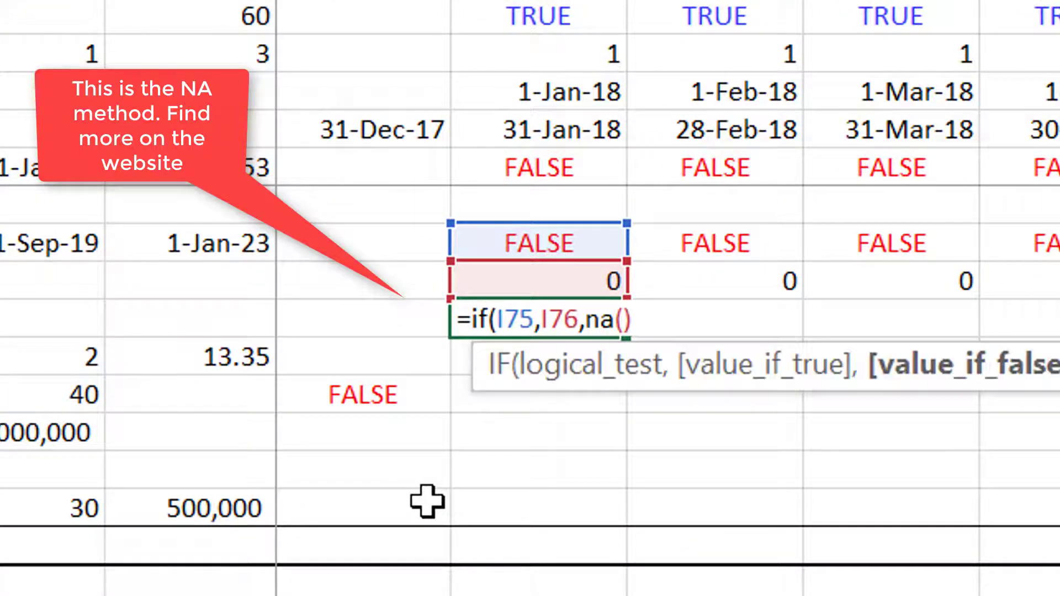
pyautogui.press('Return')
pyautogui.press('Return')
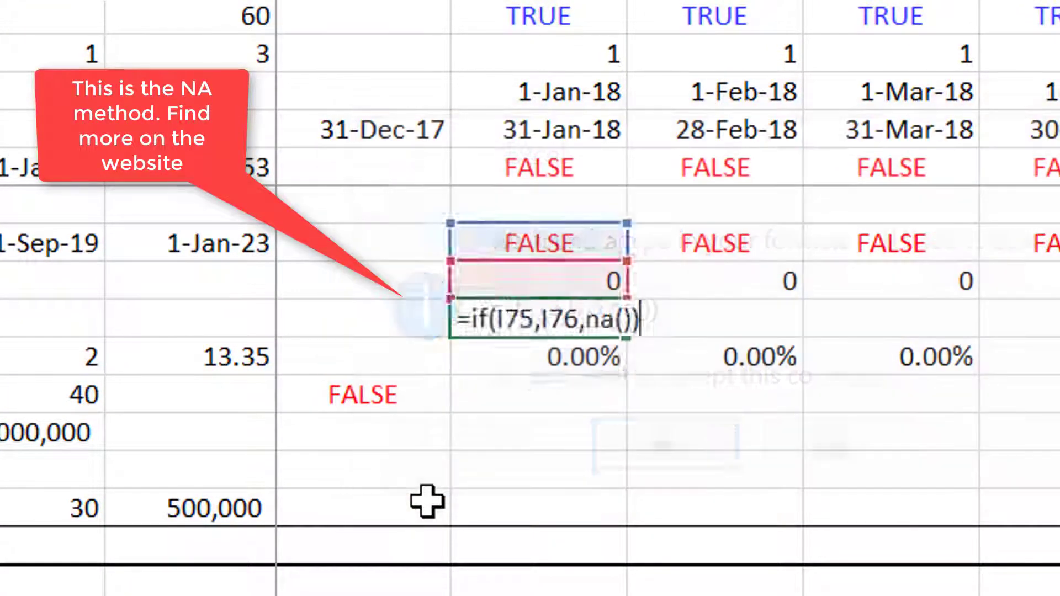
# Step: Copy the IF/NA formula from I77 across all periods of row 77
pyautogui.press('Up')
pyautogui.hotkey('ctrl', 'shift', 'Right')
pyautogui.hotkey('ctrl', 'r')
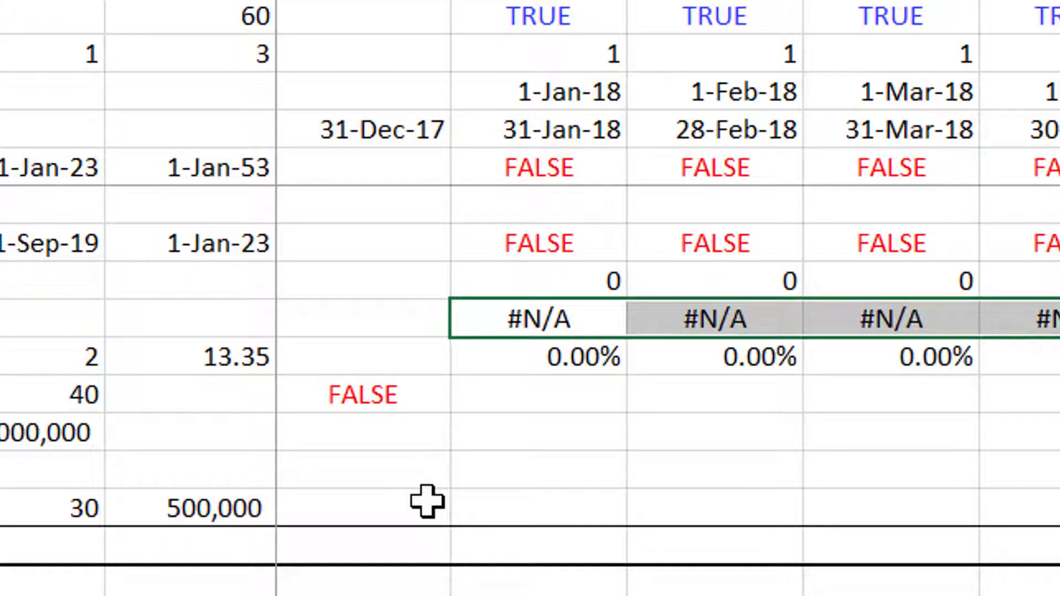
# Step: Recreate the line sparkline in H38 beside Wiebull Middle of Period, using I78:KV78 as the data range
pyautogui.press('pageup')
pyautogui.press('pageup')
pyautogui.press('pageup')
pyautogui.press('pageup')
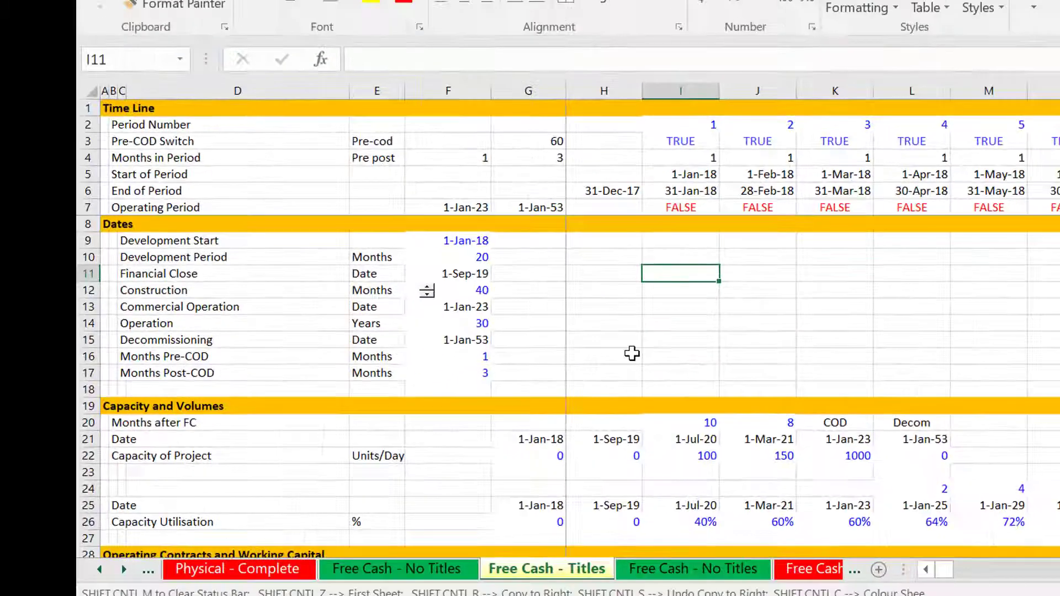
pyautogui.press('pagedown')
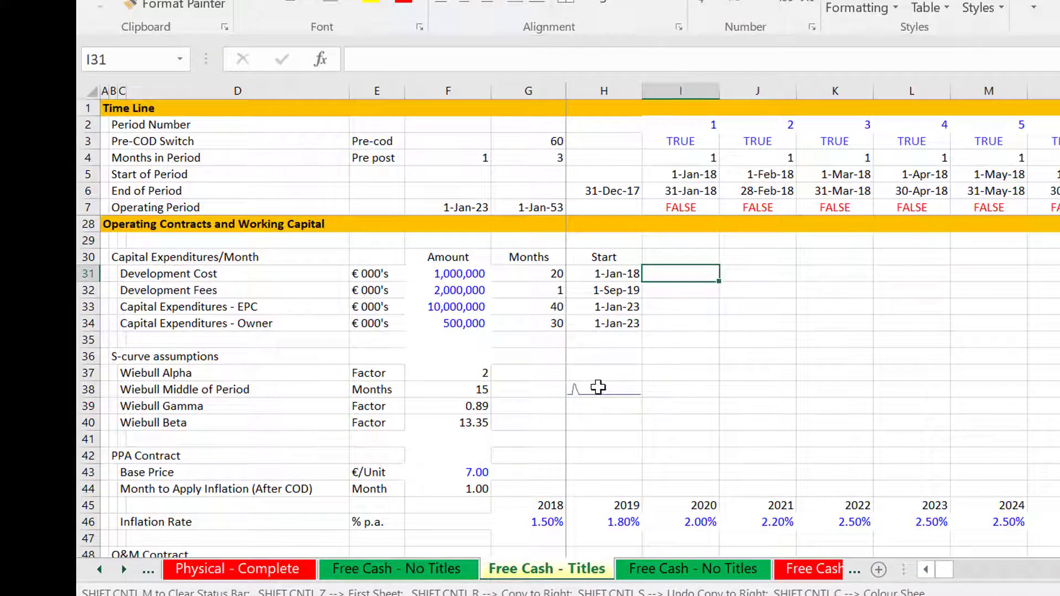
pyautogui.click(598, 387)
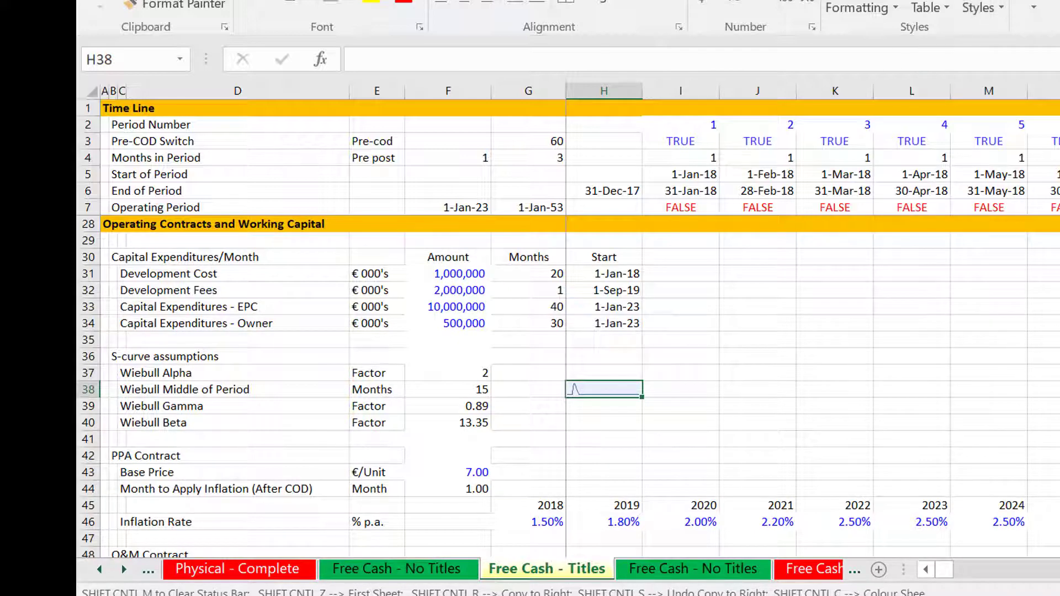
pyautogui.hotkey('alt', 'n')
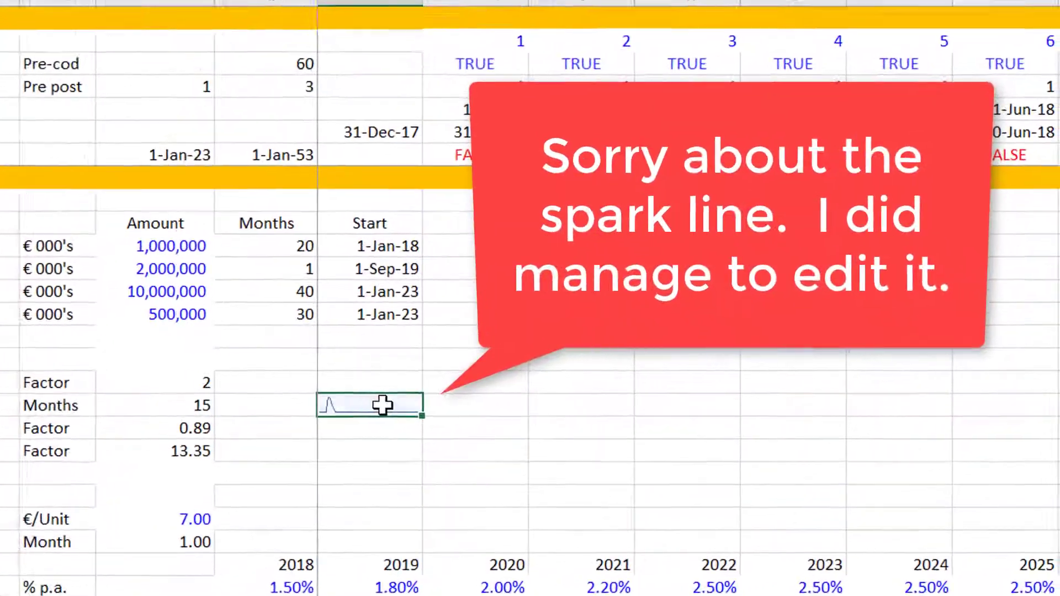
pyautogui.click(786, 336)
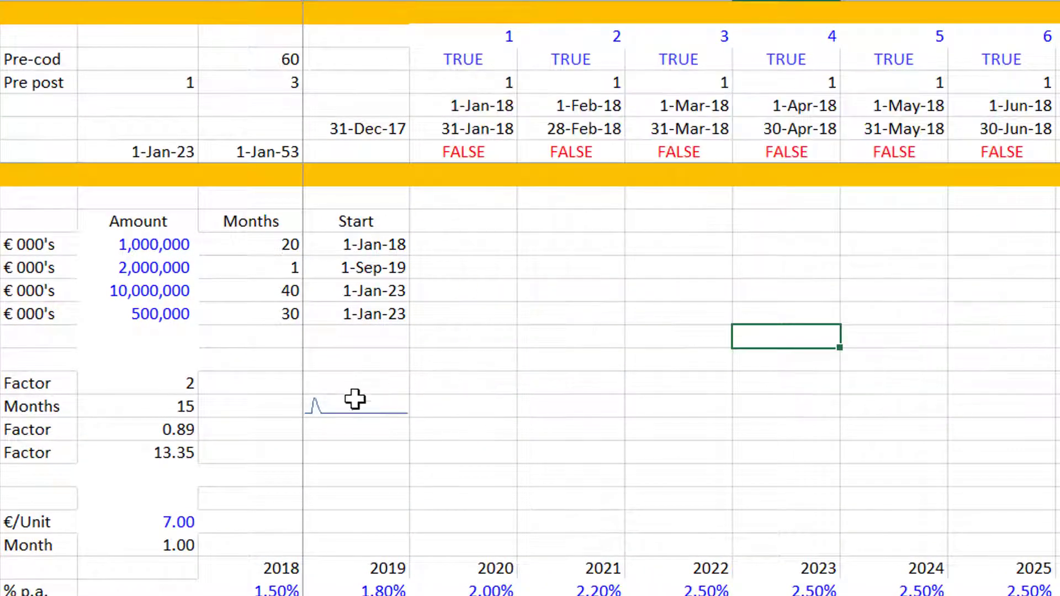
pyautogui.click(342, 412)
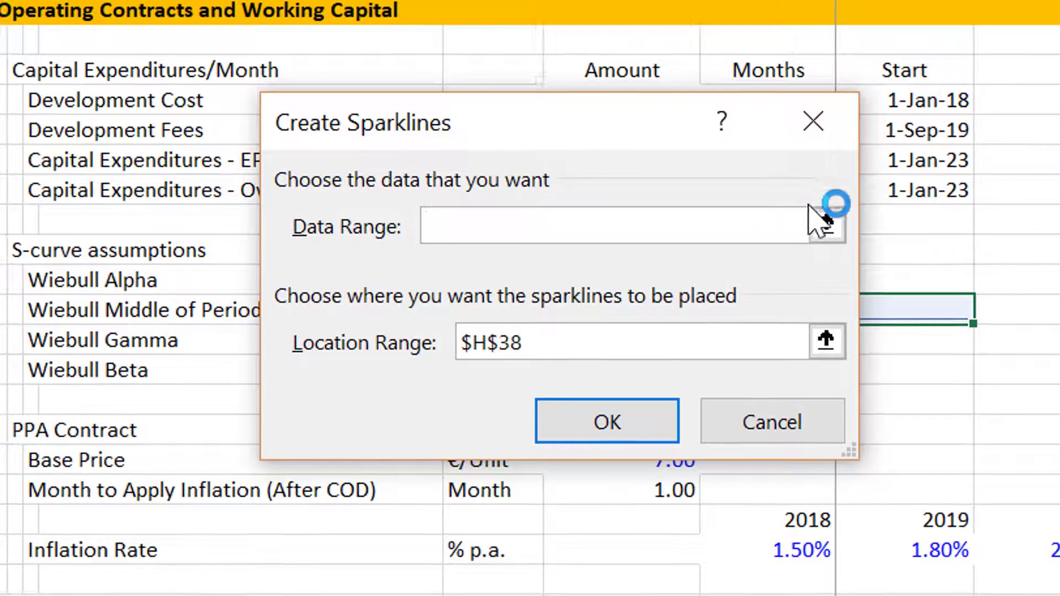
pyautogui.click(826, 225)
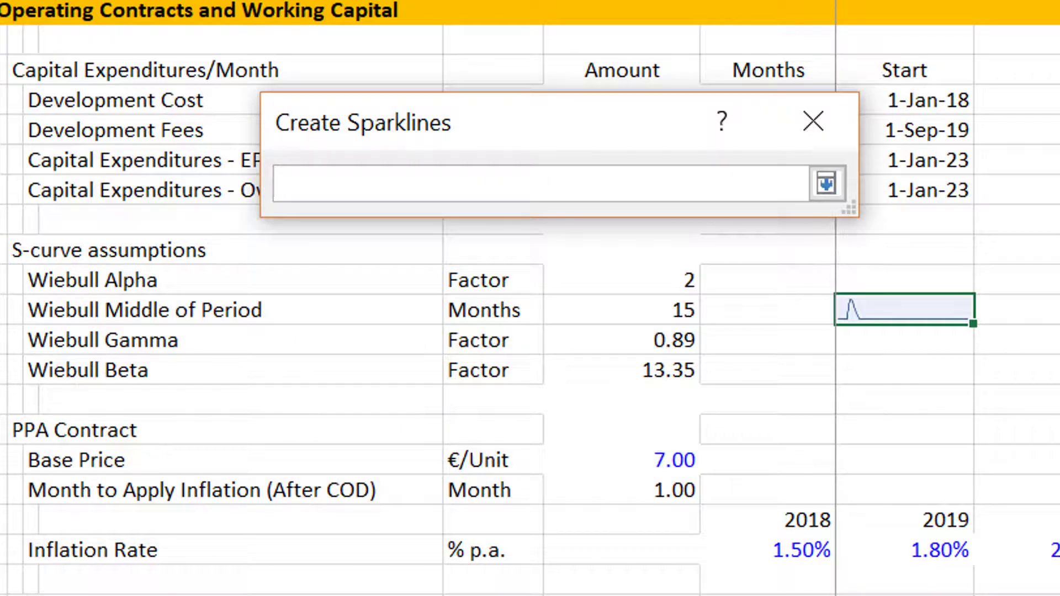
pyautogui.scroll(-8, 529, 386)
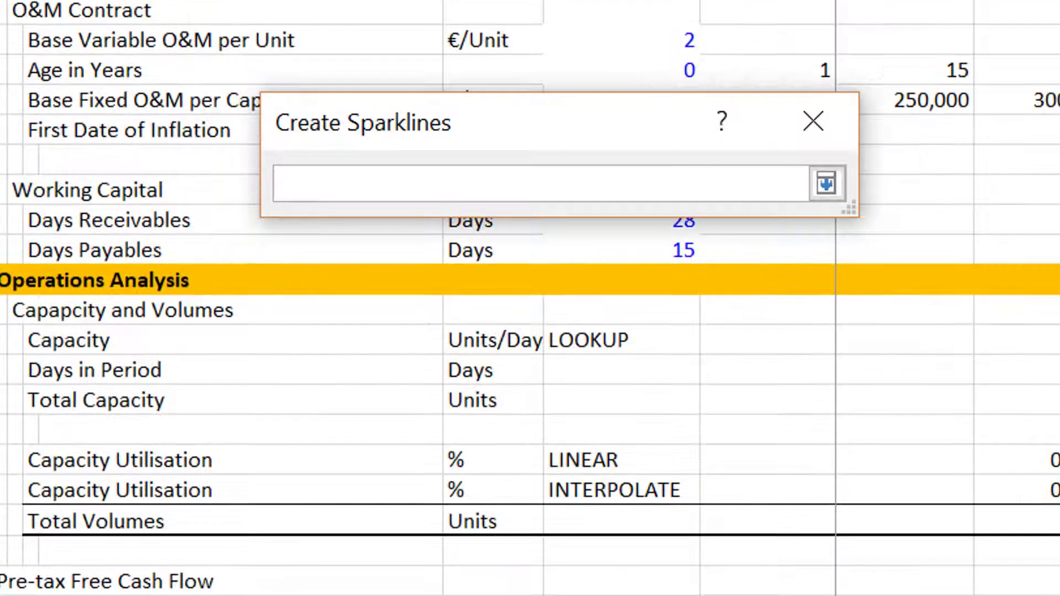
pyautogui.scroll(6, 530, 387)
pyautogui.scroll(-7, 530, 386)
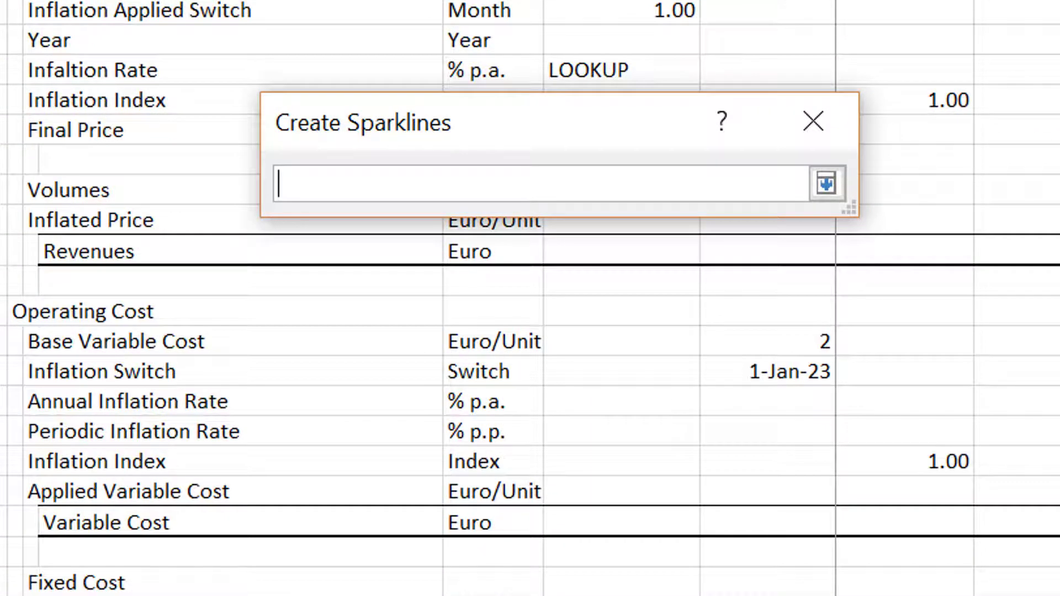
pyautogui.scroll(7, 530, 387)
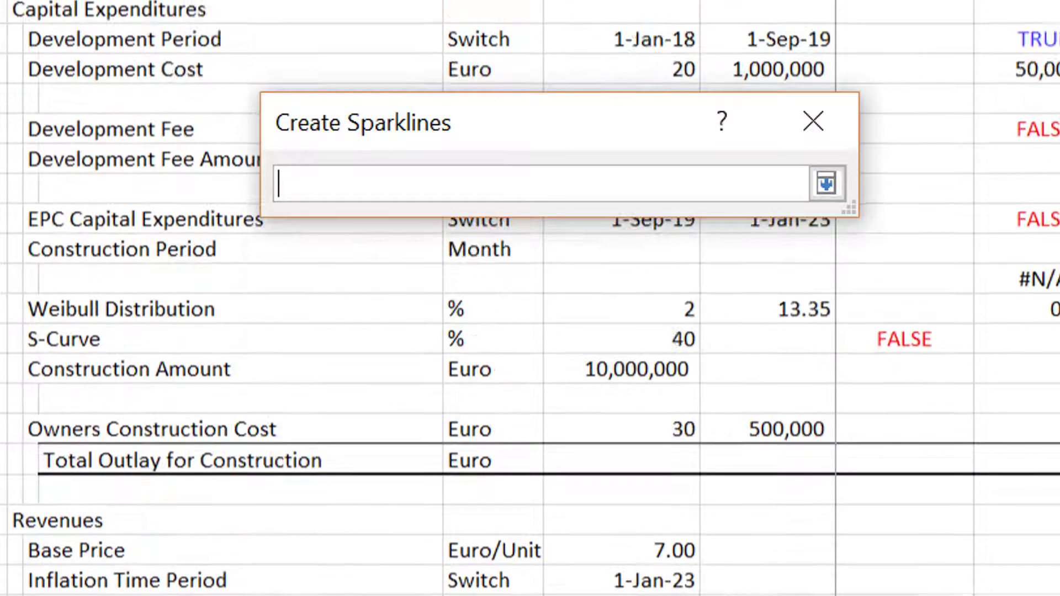
pyautogui.click(1046, 281)
pyautogui.press('Down')
pyautogui.hotkey('ctrl', 'shift', 'Right')
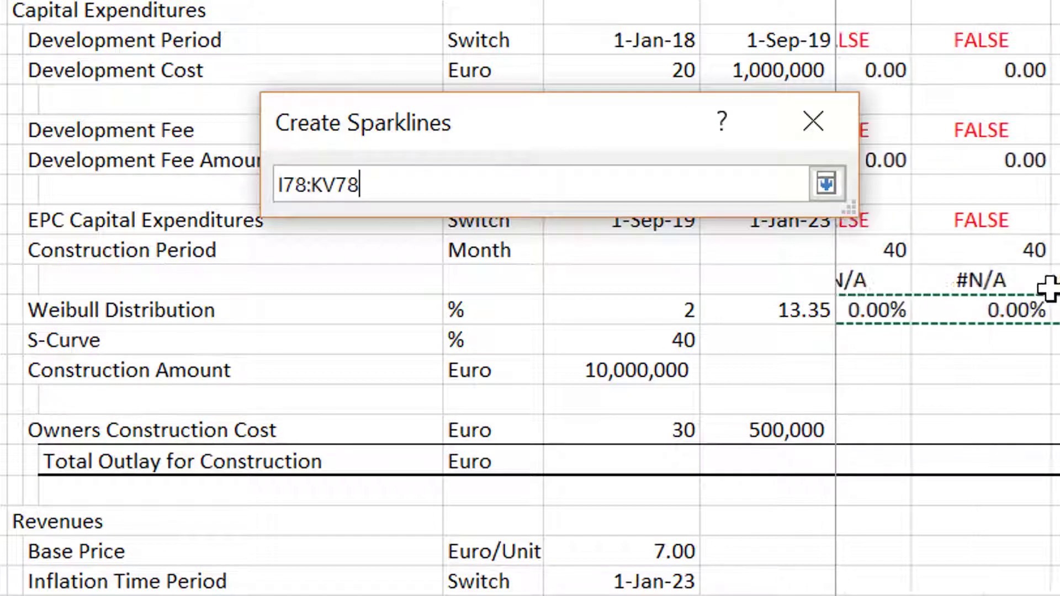
pyautogui.press('Return')
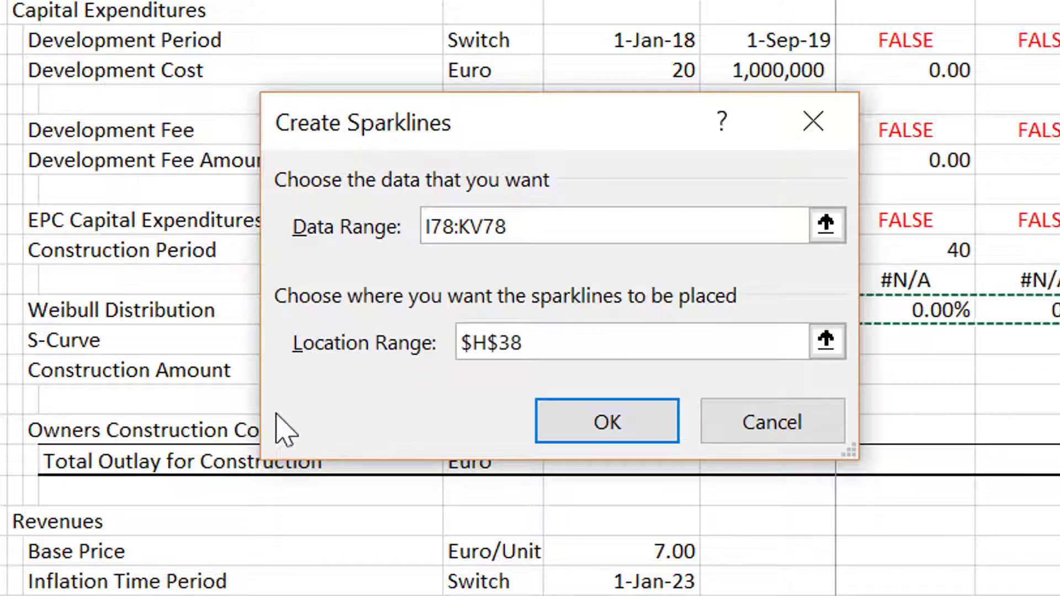
pyautogui.click(580, 425)
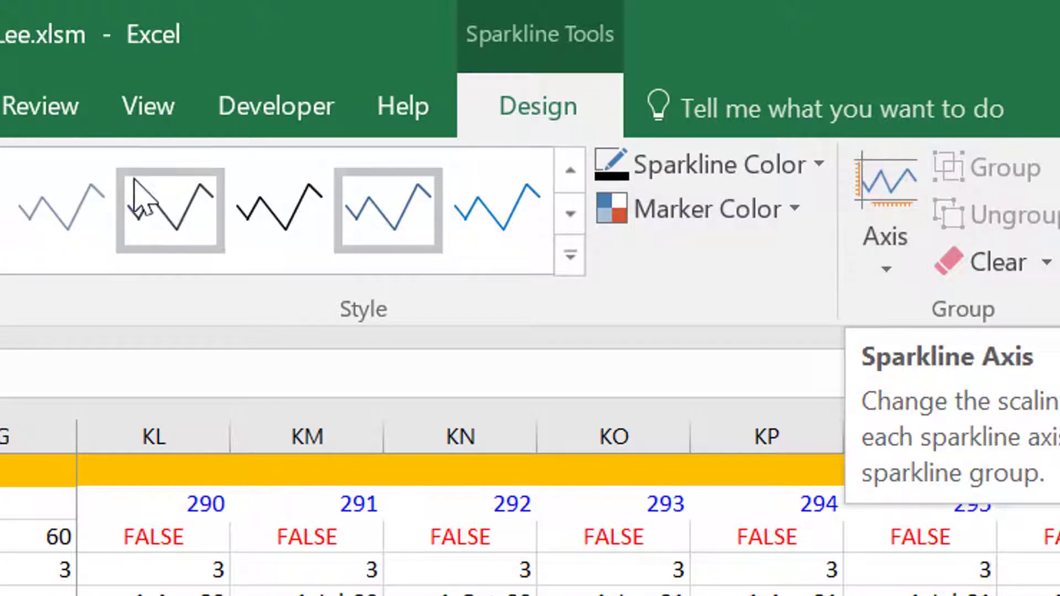
# Step: Apply a dark line style to the H38 sparkline and give it a date axis based on I77:KV77
pyautogui.click(156, 241)
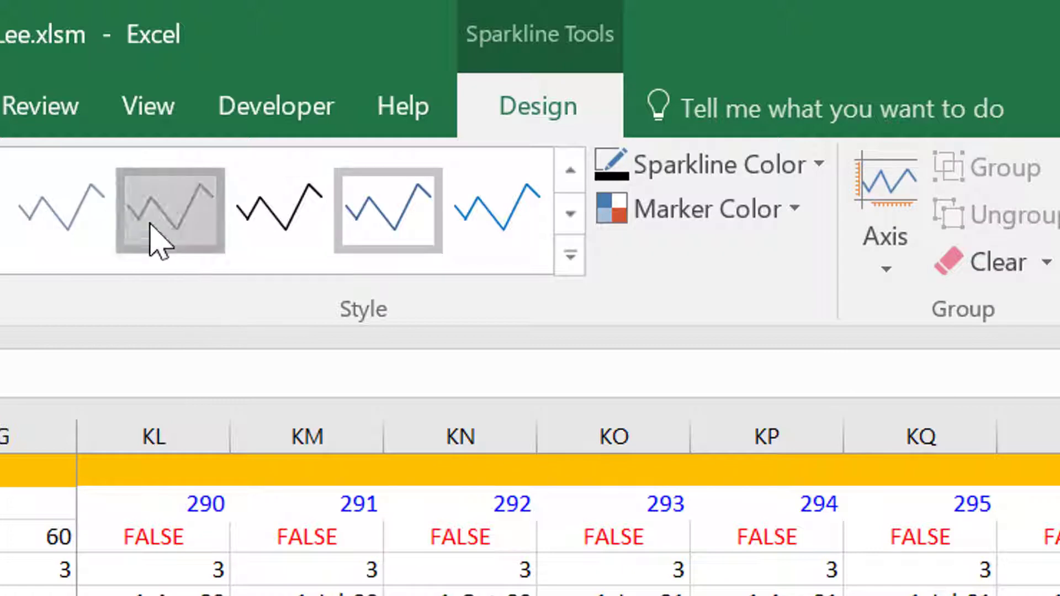
pyautogui.click(873, 265)
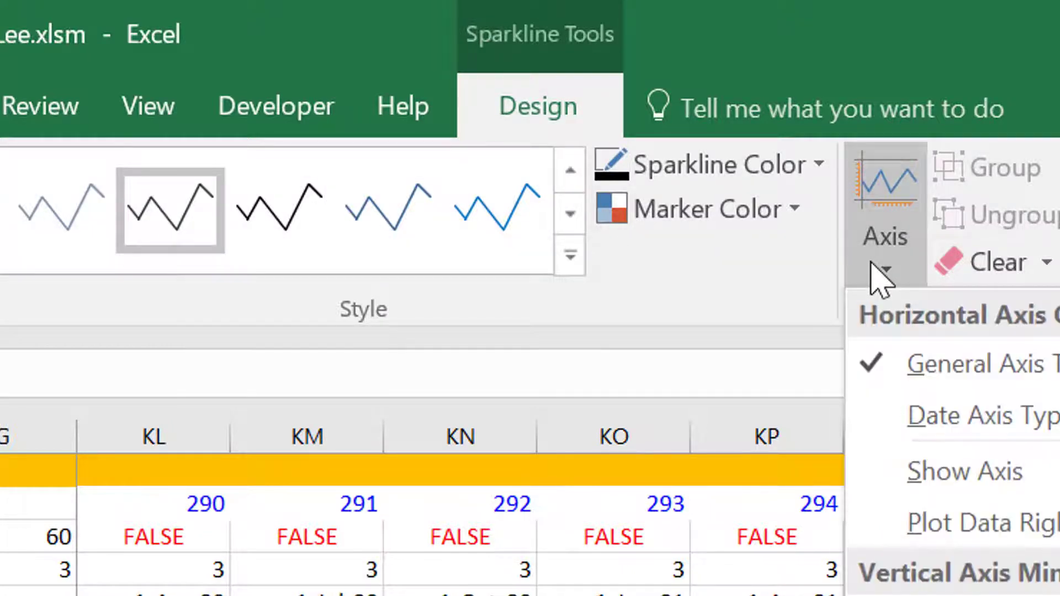
pyautogui.click(947, 428)
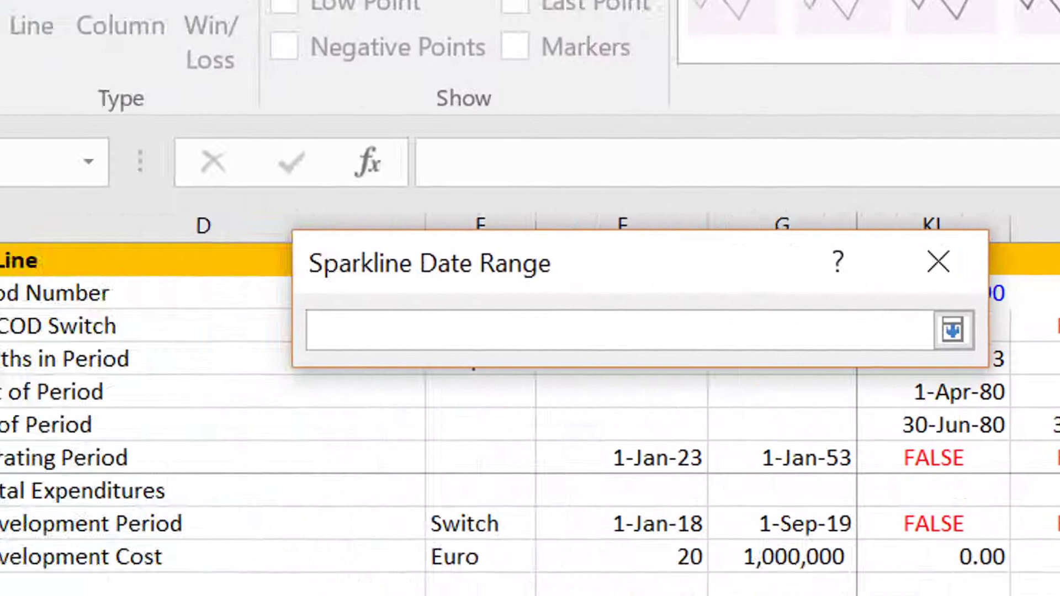
pyautogui.write('KL77')
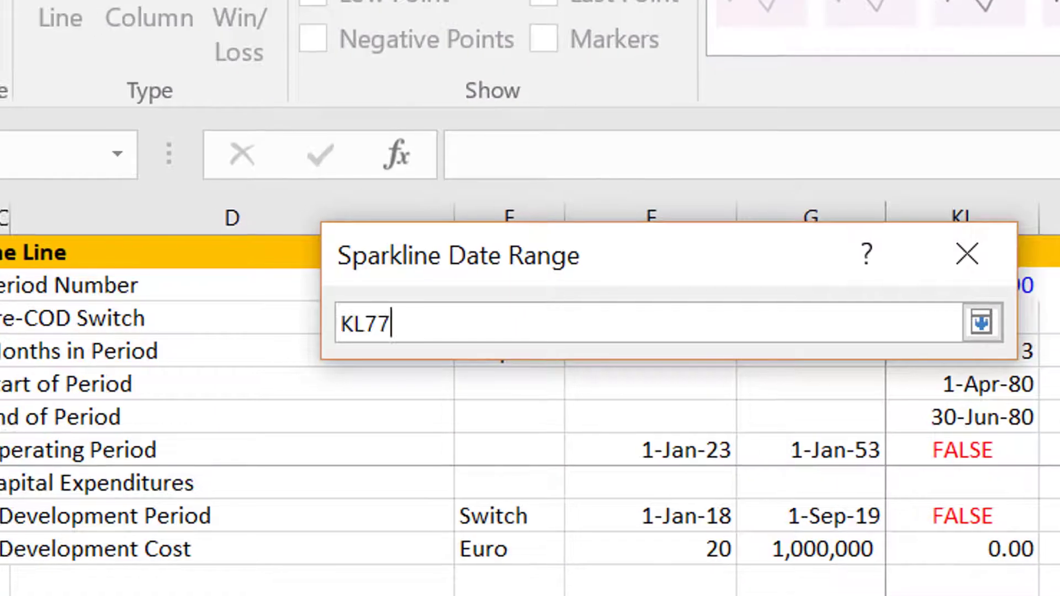
pyautogui.hotkey('ctrl', 'Left')
pyautogui.press('Left')
pyautogui.hotkey('ctrl', 'shift', 'Right')
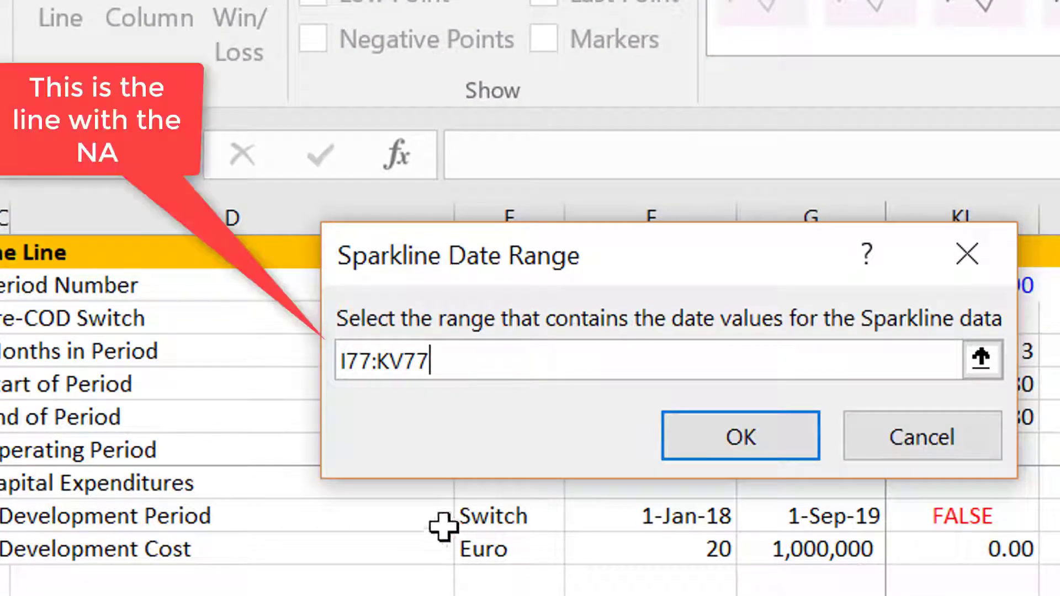
pyautogui.click(697, 451)
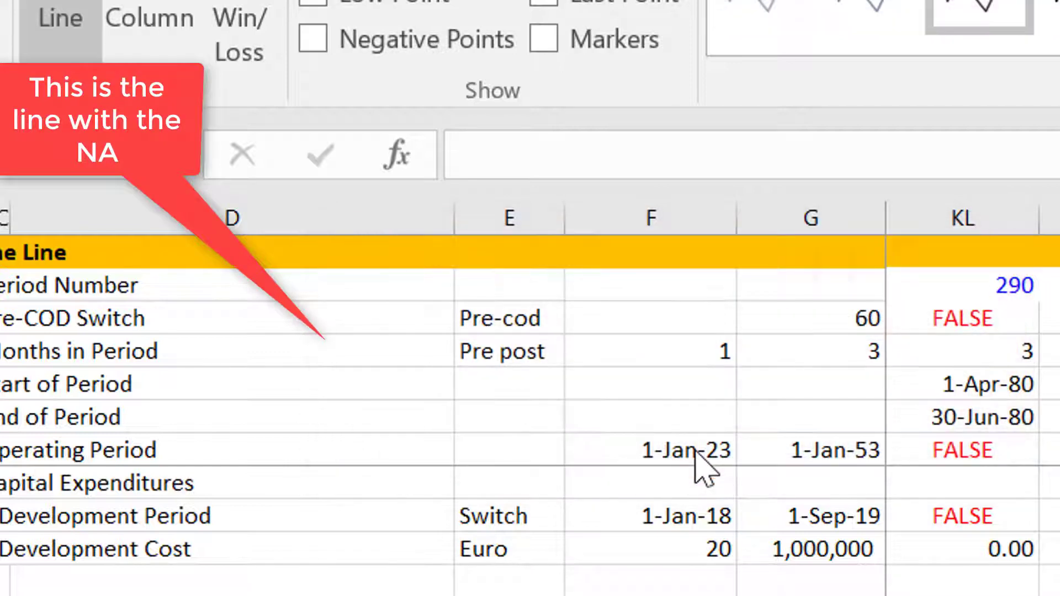
# Step: Examine the shape of the date-axis Weibull sparkline in H38 among the S-curve assumptions
pyautogui.click(1009, 393)
pyautogui.press('pagedown')
pyautogui.press('pagedown')
pyautogui.press('pagedown')
pyautogui.press('pageup')
pyautogui.press('pageup')
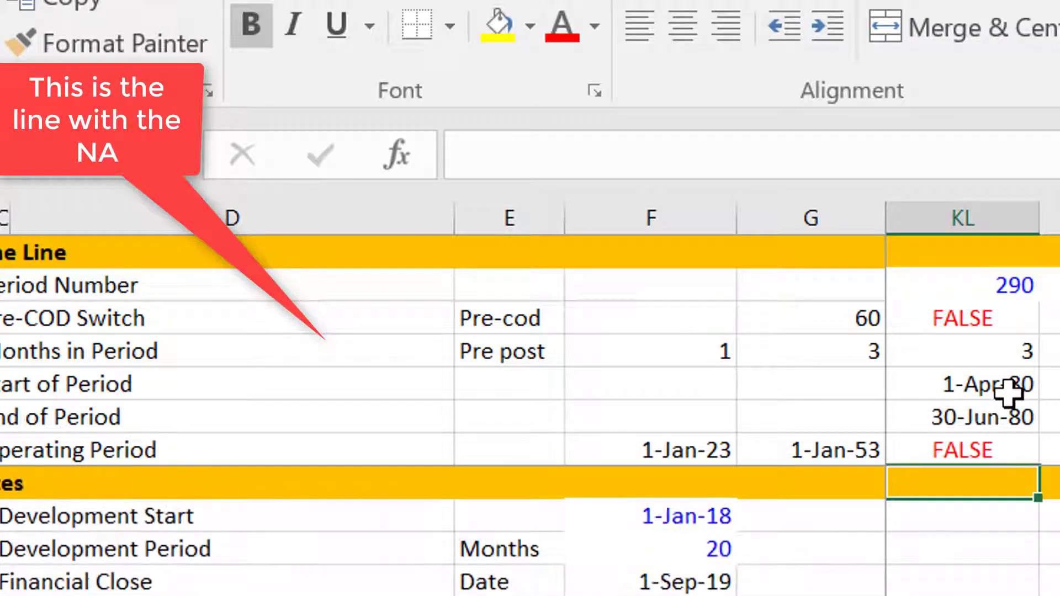
pyautogui.press('pagedown')
pyautogui.press('pagedown')
pyautogui.press('Down')
pyautogui.press('Down')
pyautogui.press('Down')
pyautogui.press('Down')
pyautogui.press('Down')
pyautogui.press('Down')
pyautogui.press('Down')
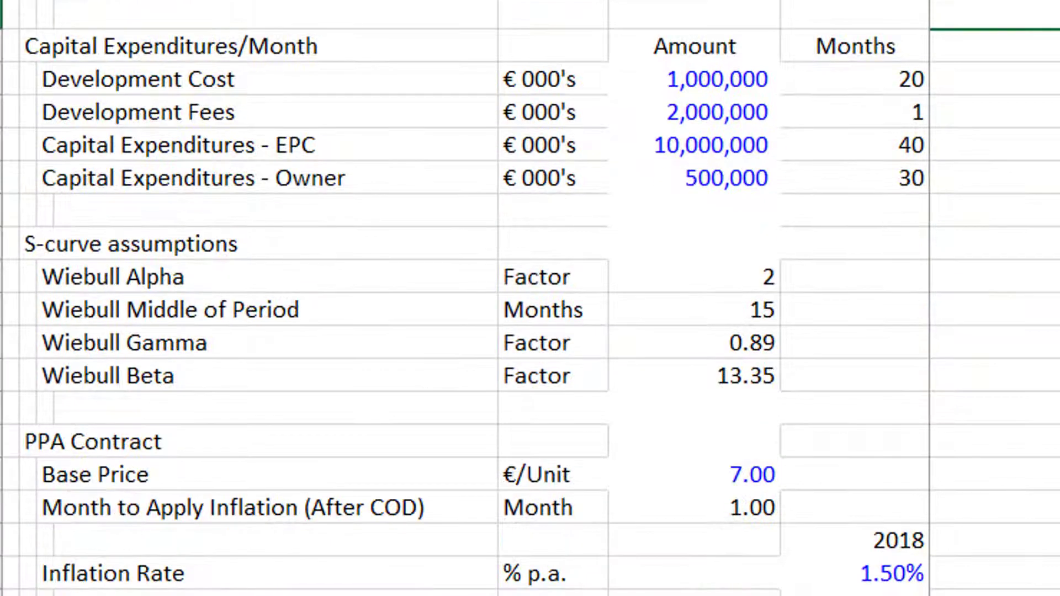
pyautogui.press('Down')
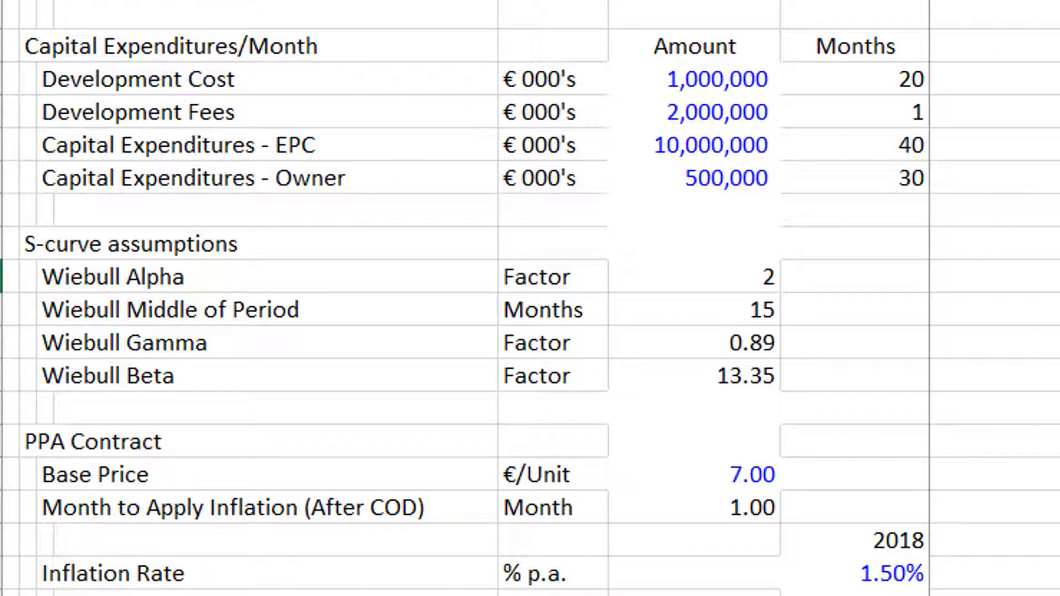
pyautogui.press('Left')
pyautogui.press('Left')
pyautogui.press('Left')
pyautogui.press('Left')
pyautogui.press('Left')
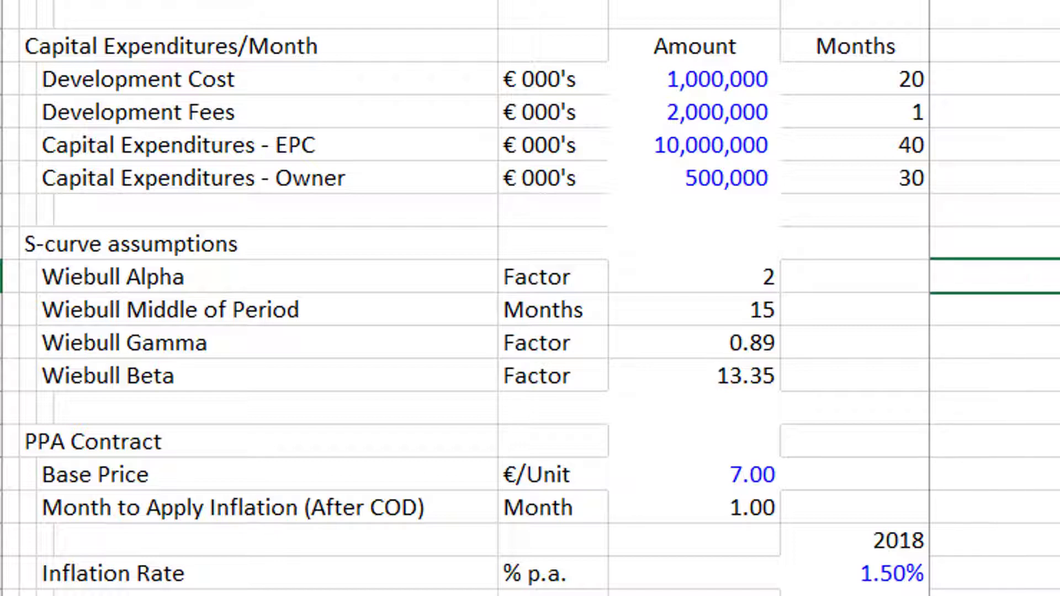
pyautogui.press('Left')
pyautogui.press('Left')
pyautogui.press('Right')
pyautogui.press('Right')
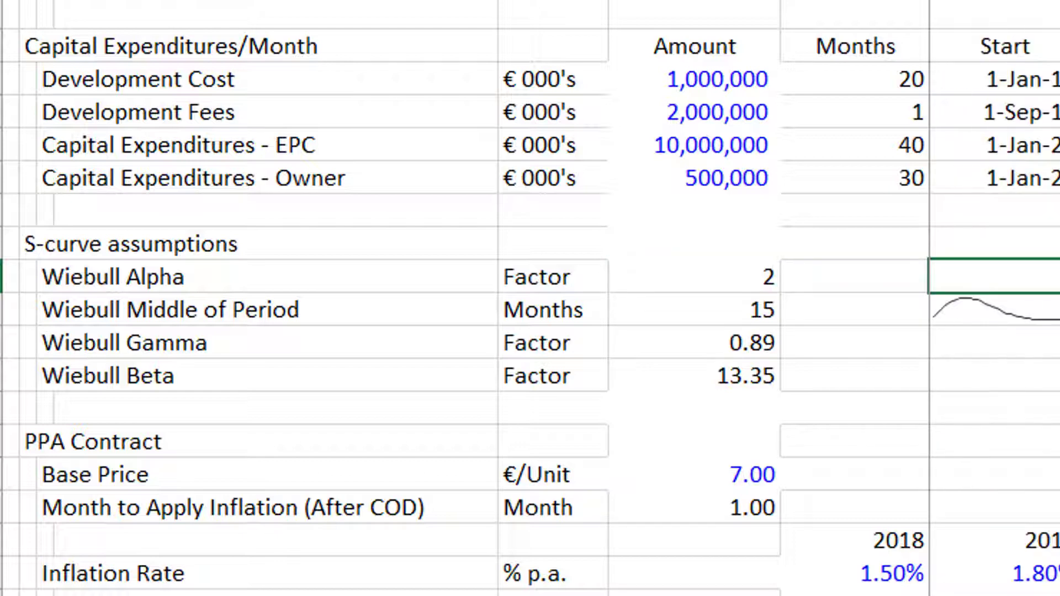
pyautogui.press('Down')
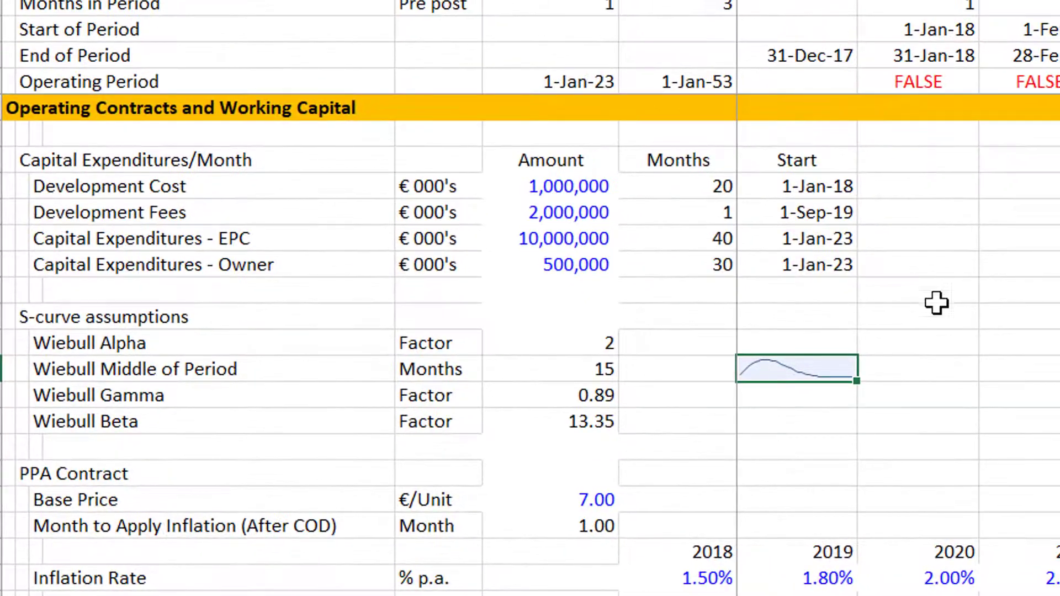
pyautogui.click(916, 412)
pyautogui.press('Left')
pyautogui.press('Left')
pyautogui.press('Up')
pyautogui.press('Up')
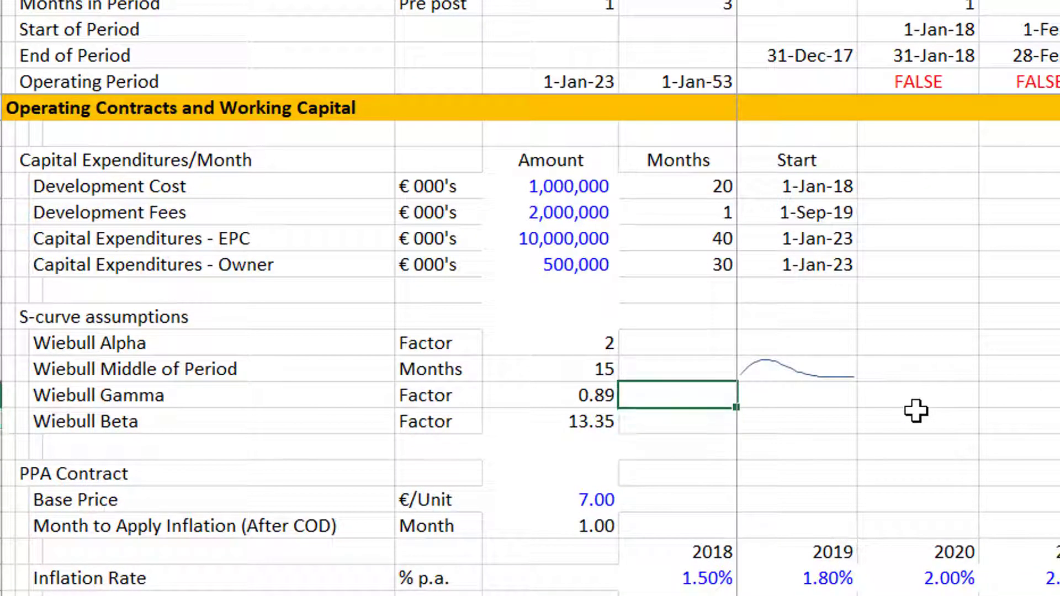
pyautogui.press('Right')
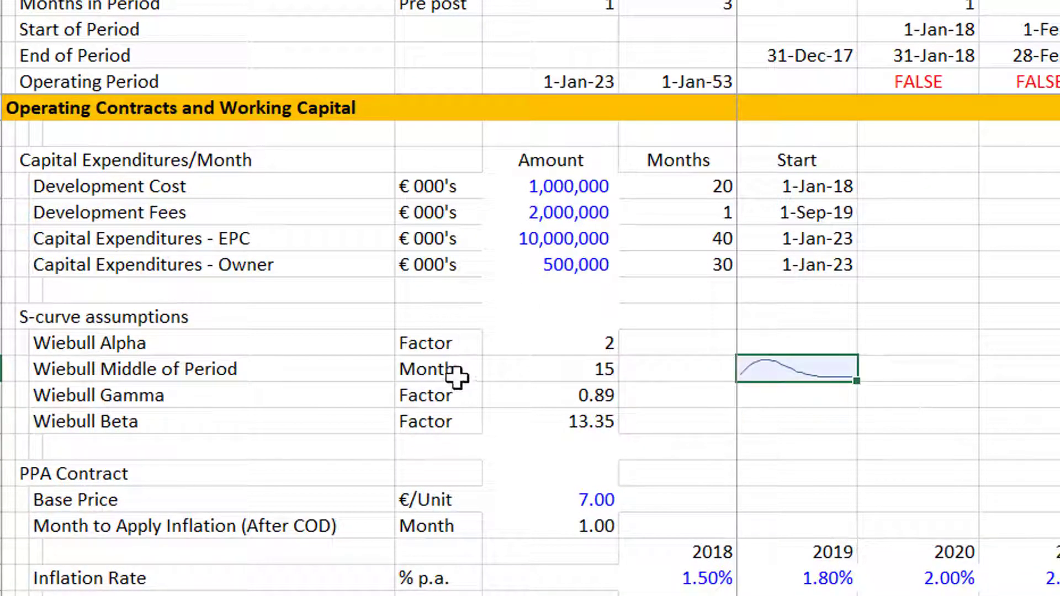
# Step: Try Wiebull Alpha values of 1 and 3 in the S-curve assumptions
pyautogui.press('Left')
pyautogui.press('Left')
pyautogui.press('Right')
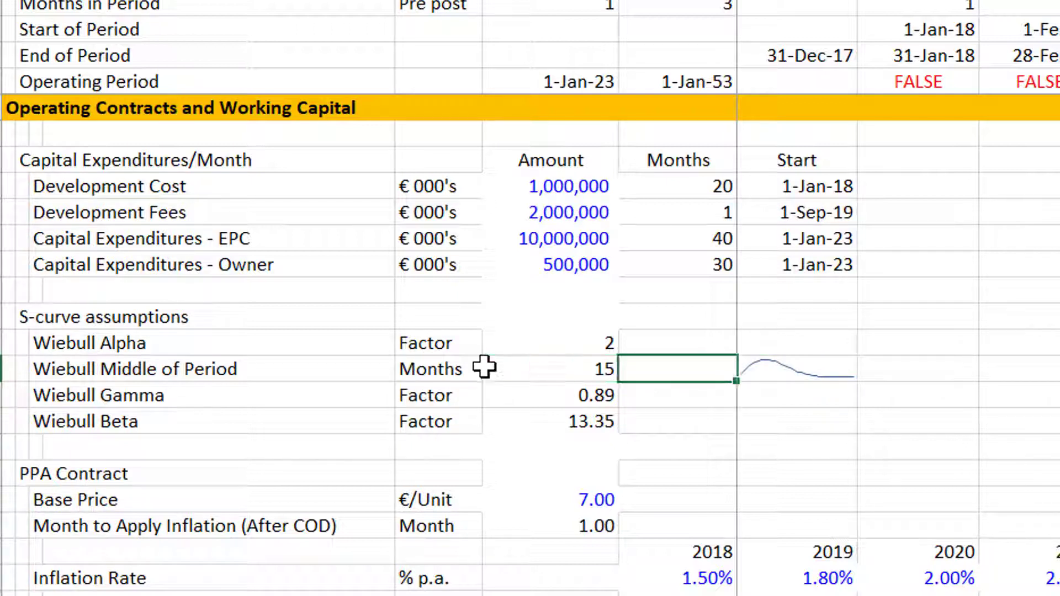
pyautogui.press('Left')
pyautogui.press('Up')
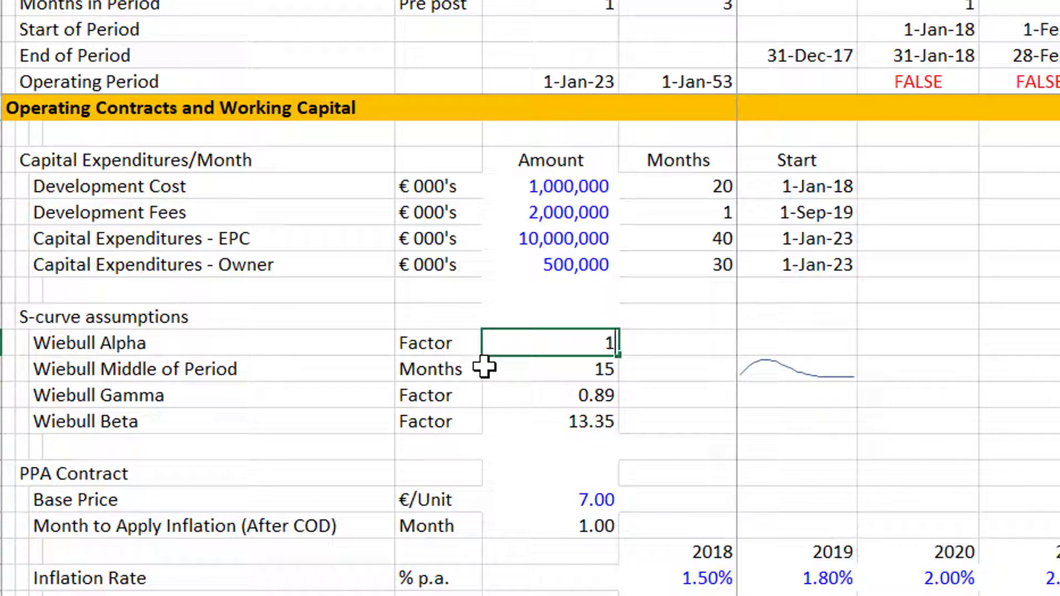
pyautogui.write('1')
pyautogui.press('Return')
pyautogui.press('Up')
pyautogui.write('3')
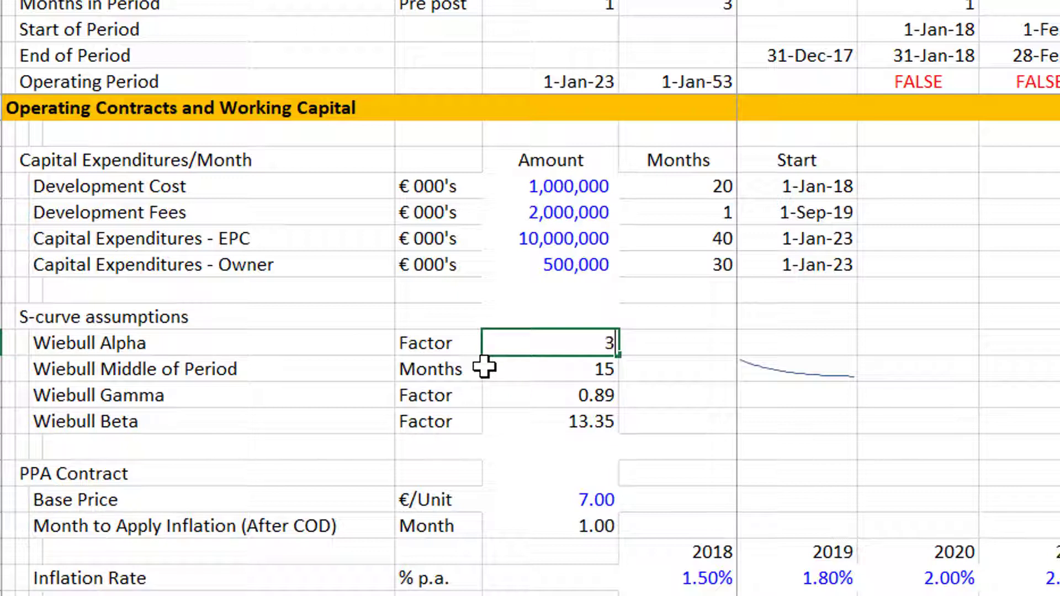
pyautogui.press('Return')
pyautogui.press('Up')
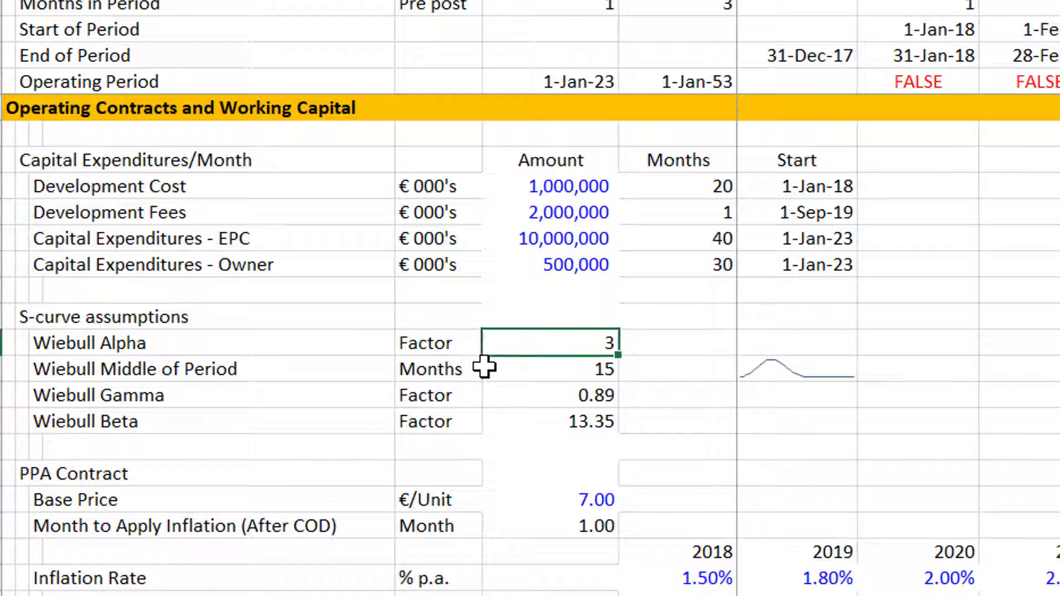
# Step: Try further Wiebull Alpha values of 4, 3 and 2 to compare the sparkline shapes
pyautogui.write('4')
pyautogui.press('Return')
pyautogui.press('Up')
pyautogui.write('3')
pyautogui.press('Return')
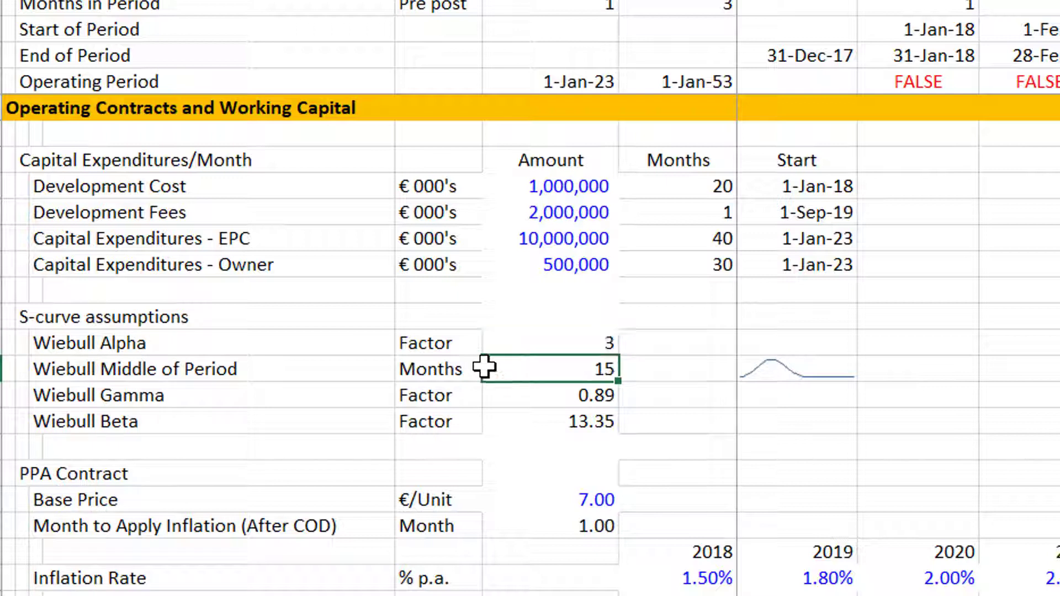
pyautogui.press('Up')
pyautogui.write('2')
pyautogui.press('Return')
# Step: Set the Wiebull Middle of Period to 20 months
pyautogui.write('20')
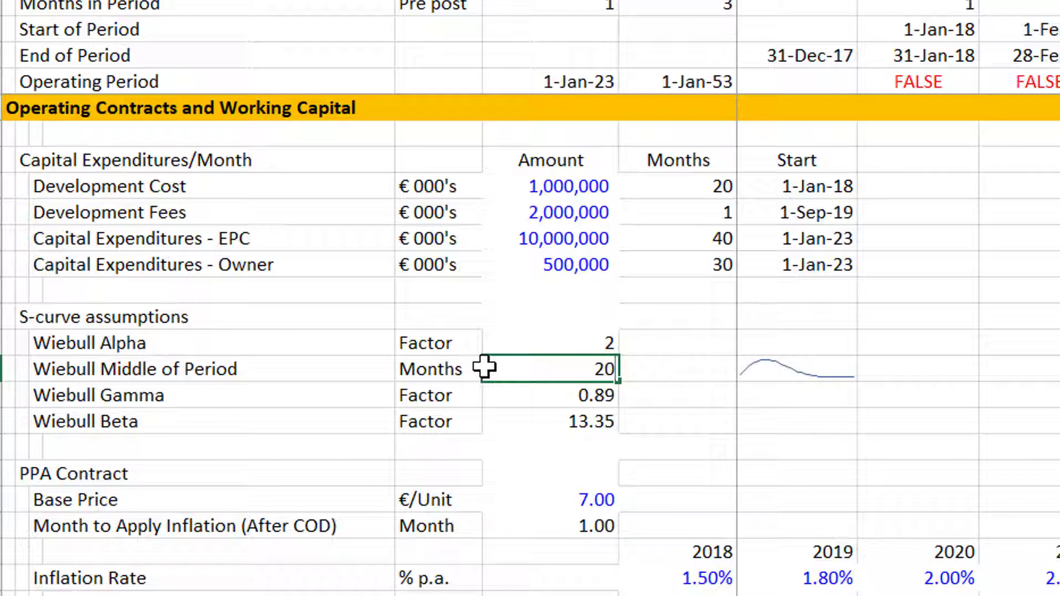
pyautogui.press('Return')
pyautogui.press('Up')
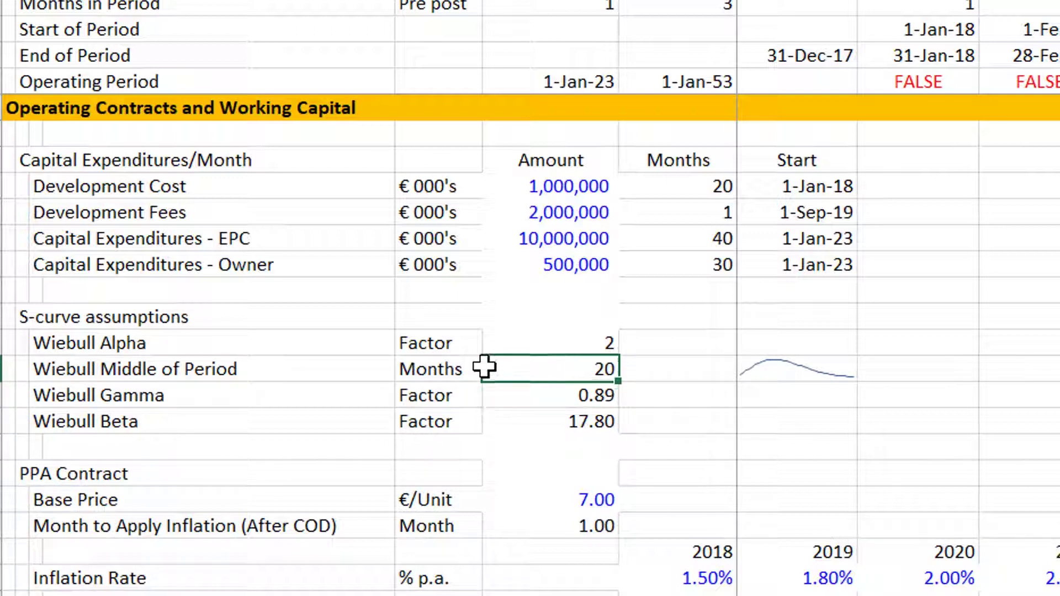
pyautogui.press('Down')
pyautogui.press('Down')
pyautogui.press('Up')
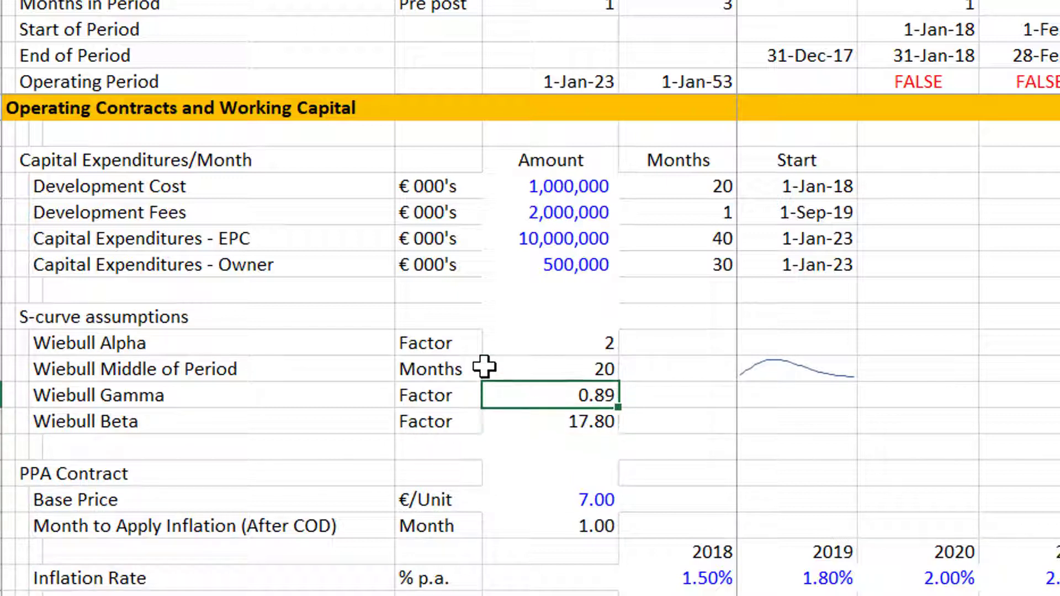
# Step: Set the Wiebull Alpha factor to 4
pyautogui.press('Up')
pyautogui.press('Up')
pyautogui.write('4')
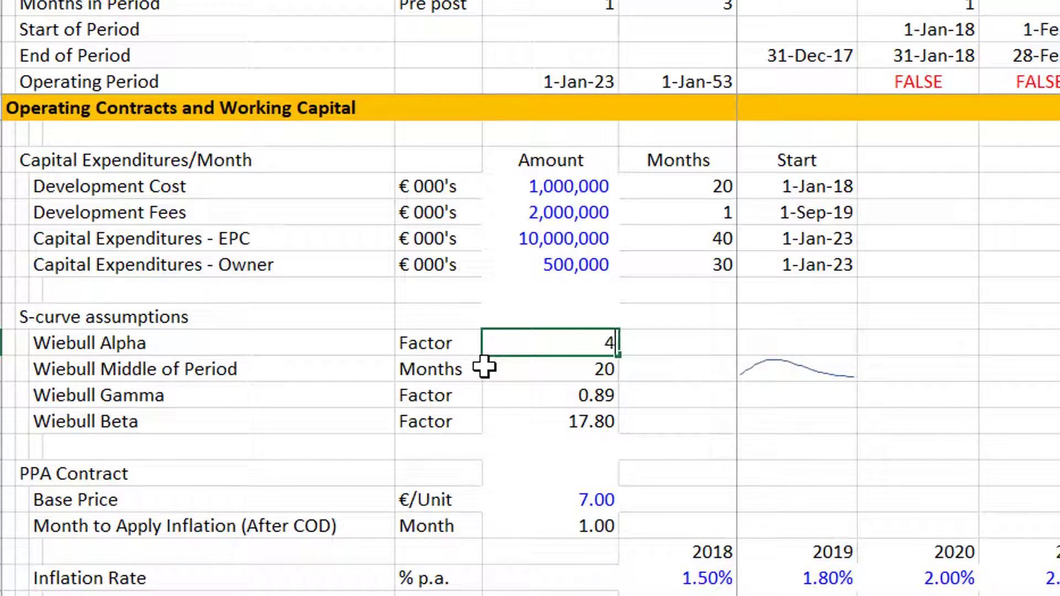
pyautogui.press('Return')
pyautogui.press('Up')
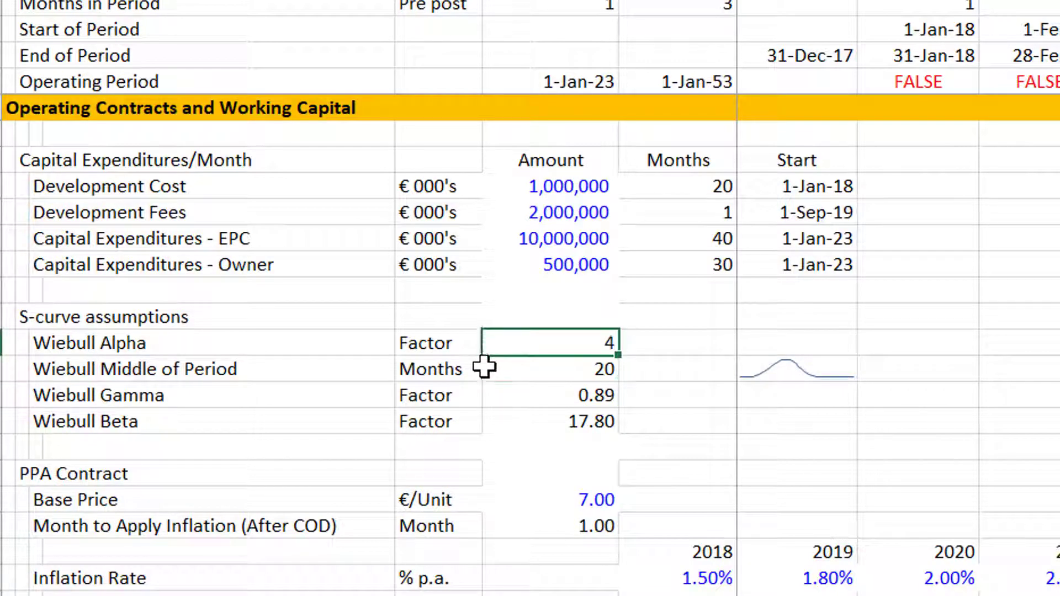
# Step: Replace the Wiebull Gamma factor with 2, and with 1 as a second trial value
pyautogui.press('Down')
pyautogui.press('Down')
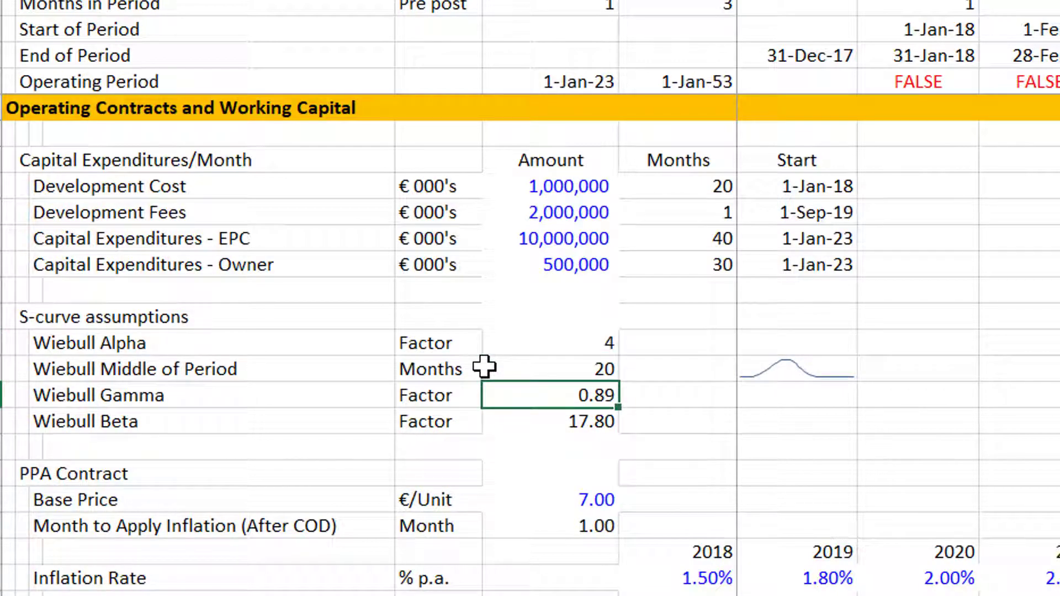
pyautogui.write('2')
pyautogui.press('Return')
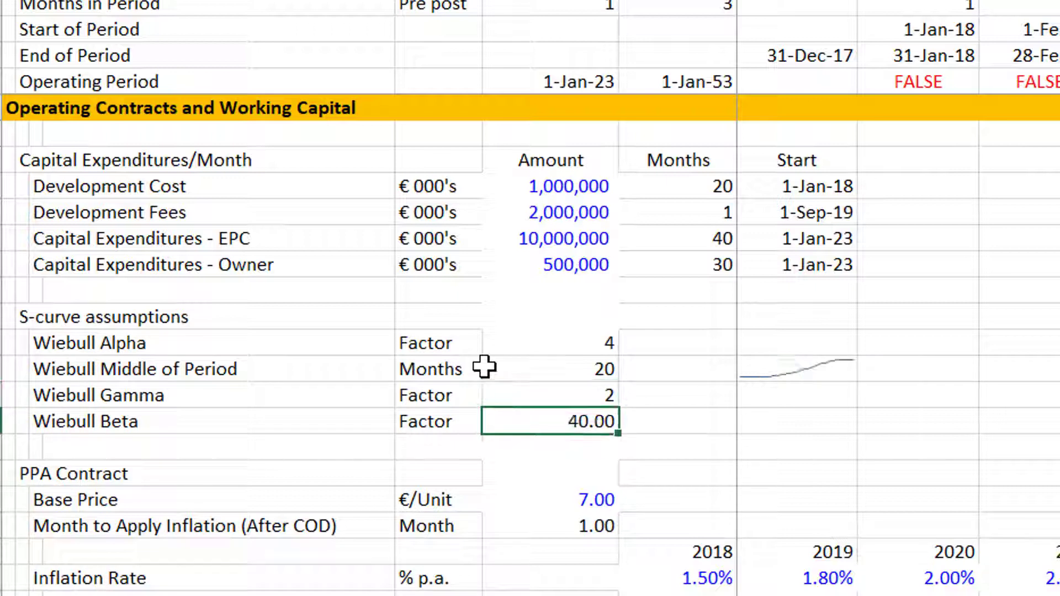
pyautogui.press('Up')
pyautogui.write('1')
pyautogui.press('Return')
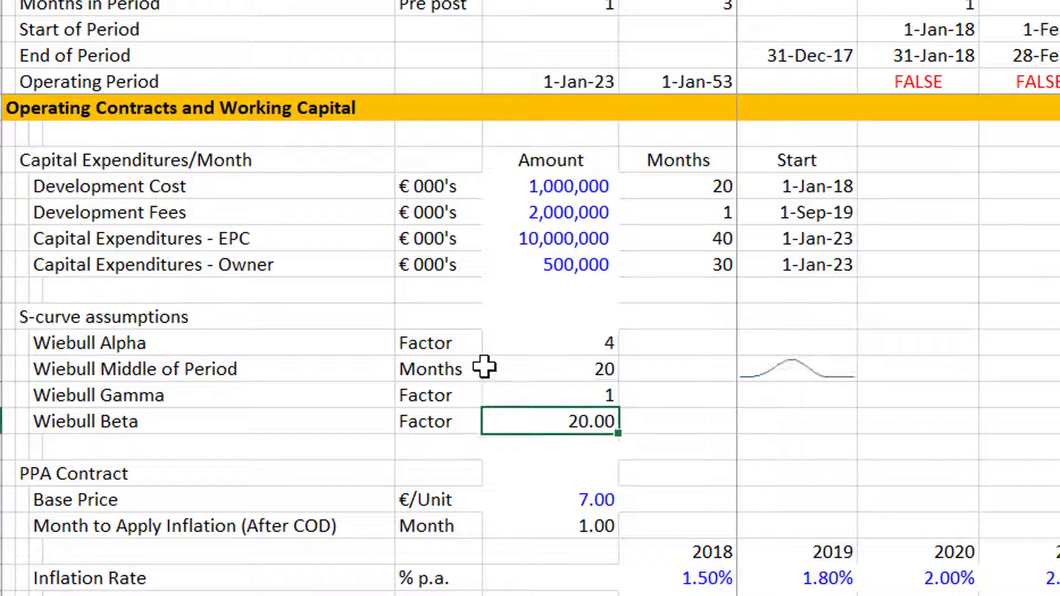
pyautogui.press('Up')
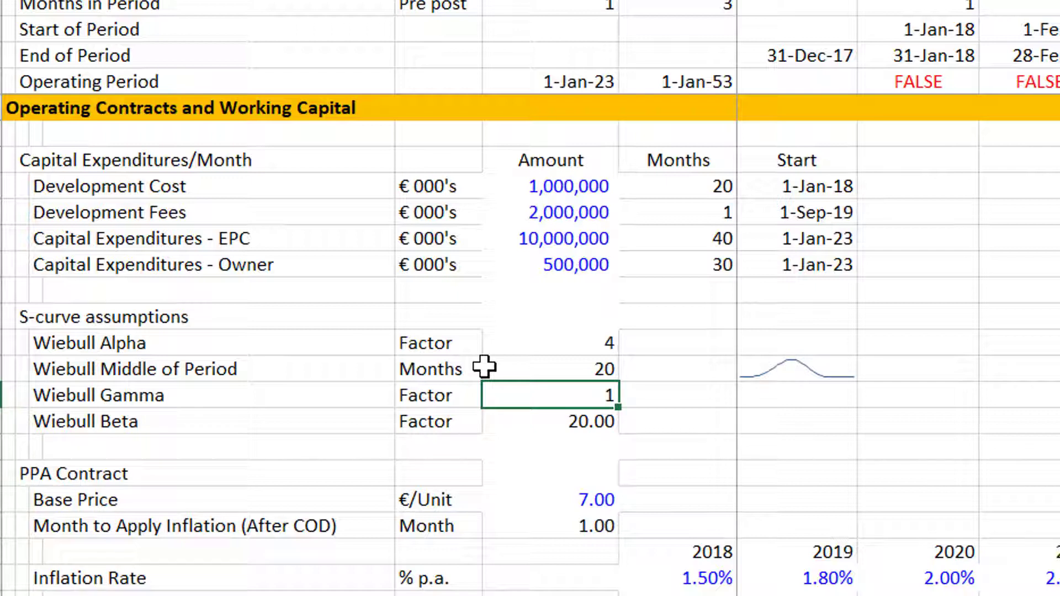
# Step: Set the Wiebull Alpha factor back to 2
pyautogui.press('Up')
pyautogui.press('Up')
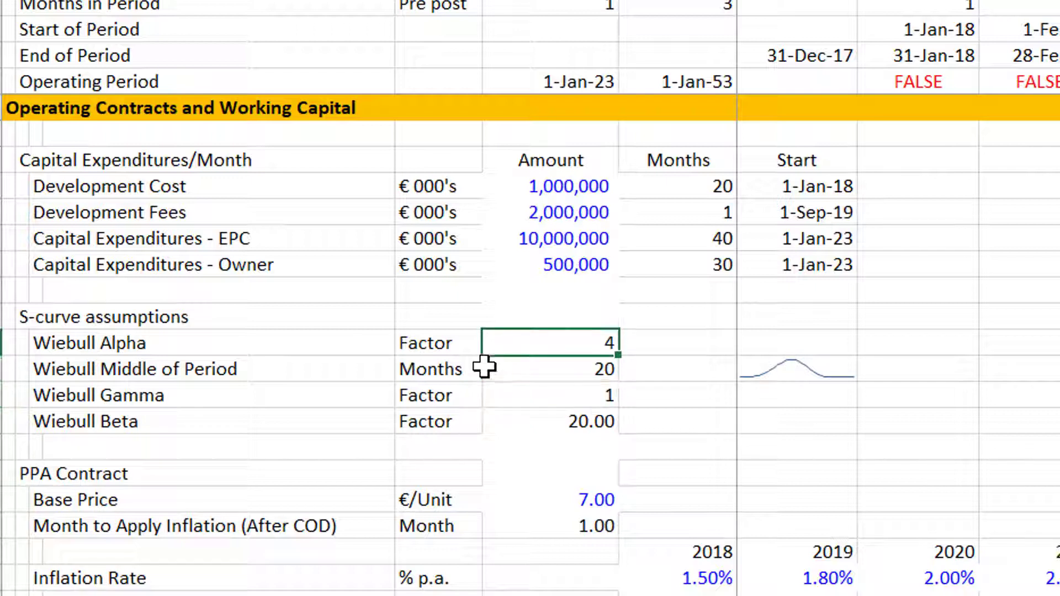
pyautogui.write('2')
pyautogui.press('Return')
pyautogui.press('Up')
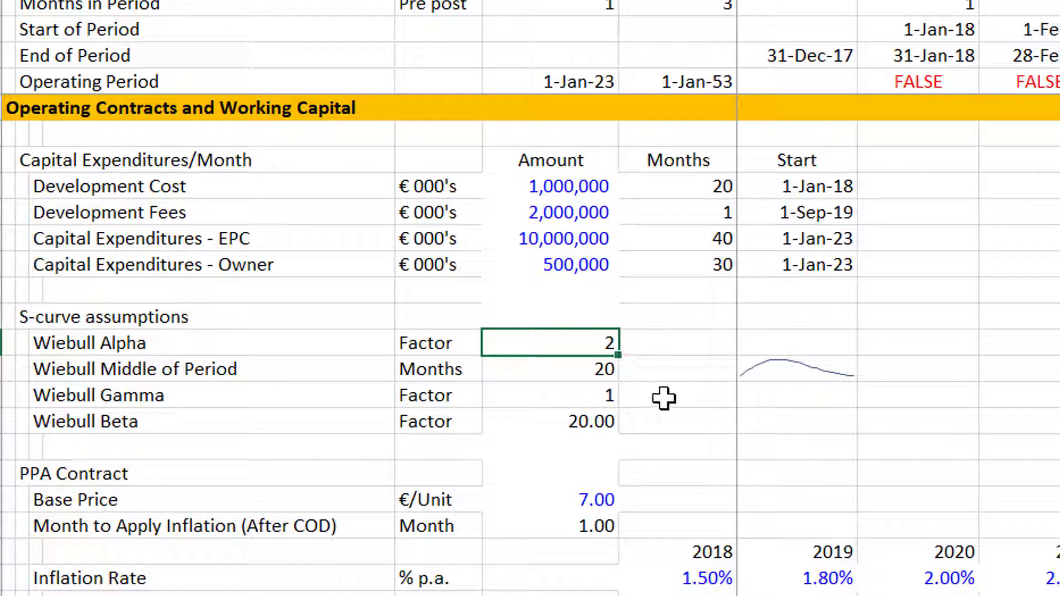
# Step: Try Wiebull Gamma factors of 2 and 0.5 against the sparkline
pyautogui.press('Down')
pyautogui.press('Down')
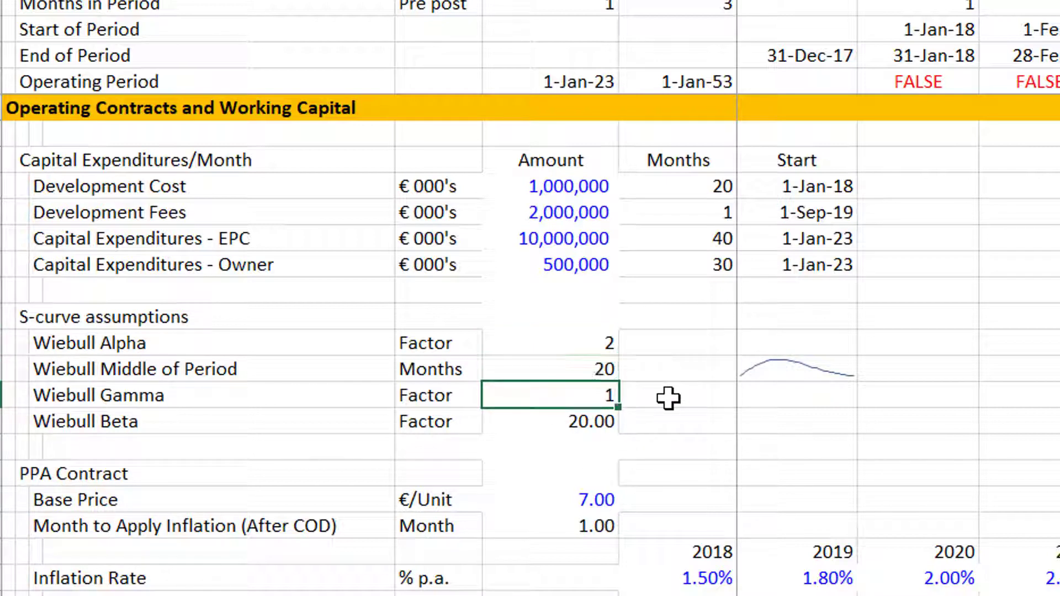
pyautogui.write('2')
pyautogui.press('Return')
pyautogui.press('Up')
pyautogui.press('F2')
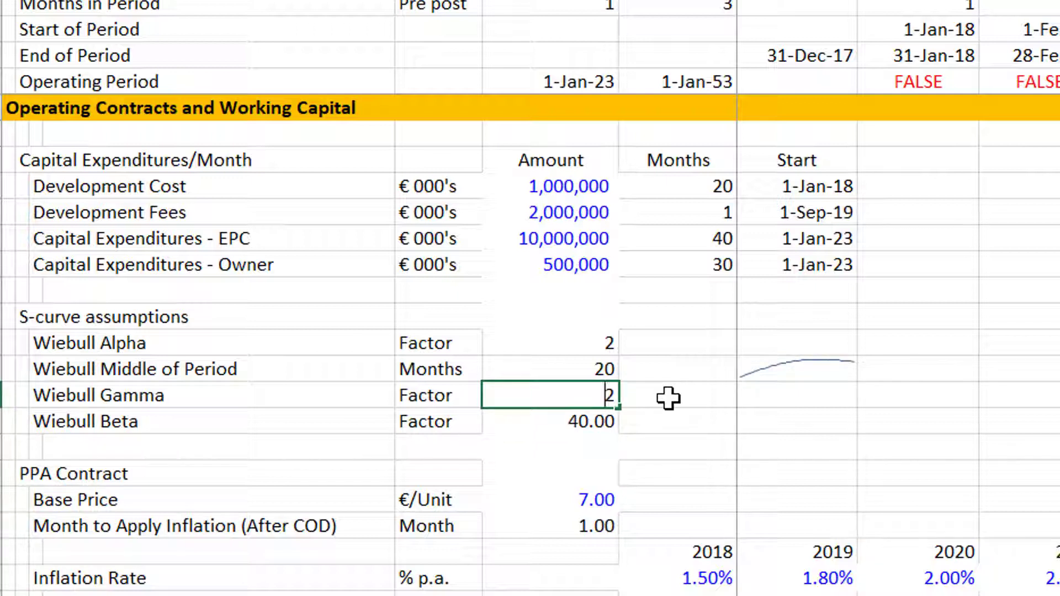
pyautogui.press('BackSpace')
pyautogui.write('.5')
pyautogui.press('Return')
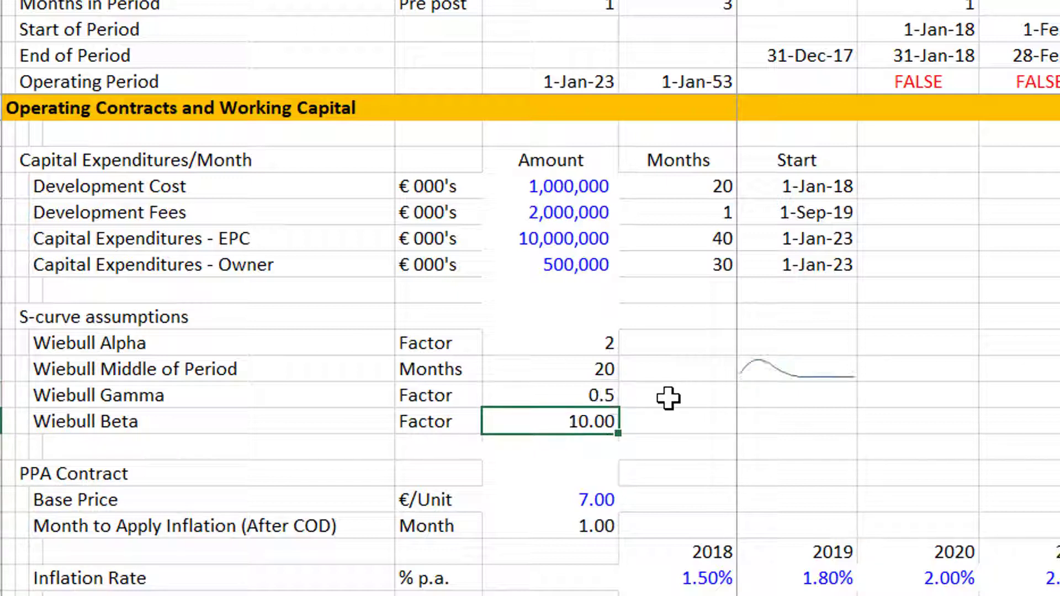
# Step: Set the Wiebull Gamma factor to 0.9
pyautogui.press('Up')
pyautogui.press('Up')
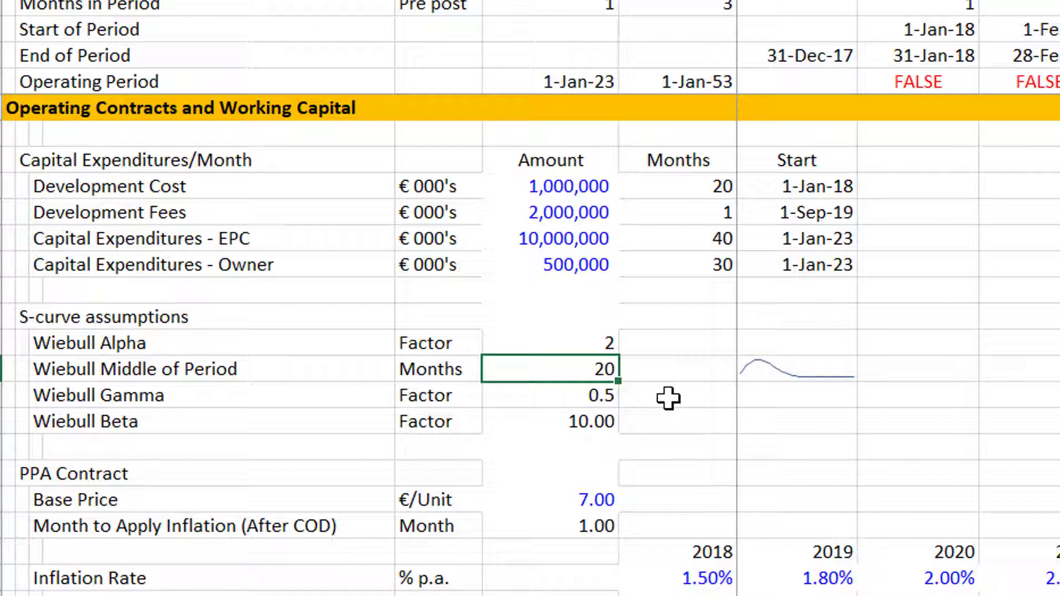
pyautogui.press('Down')
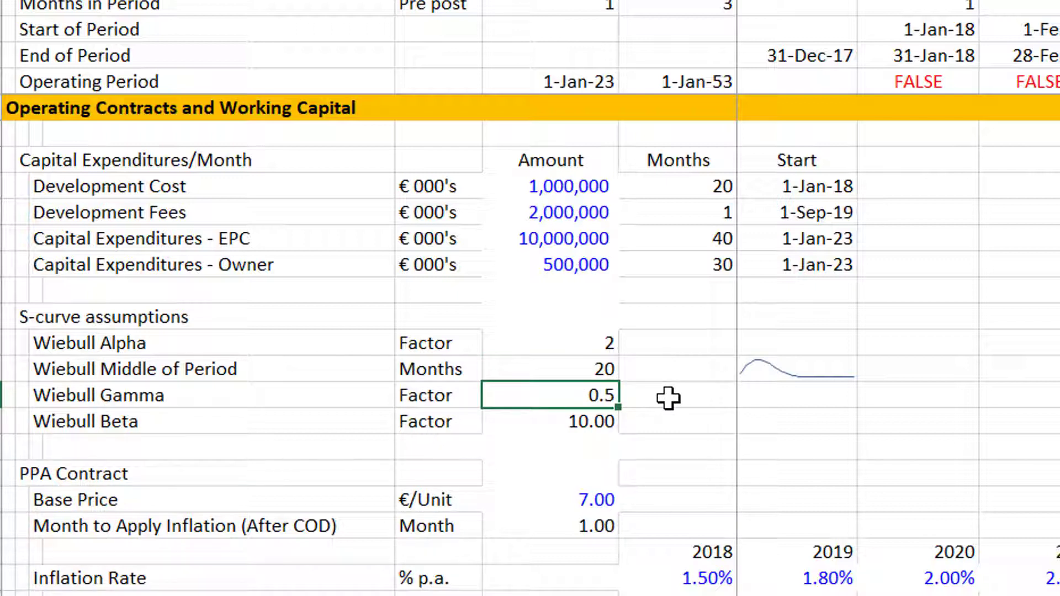
pyautogui.write('.9')
pyautogui.press('Return')
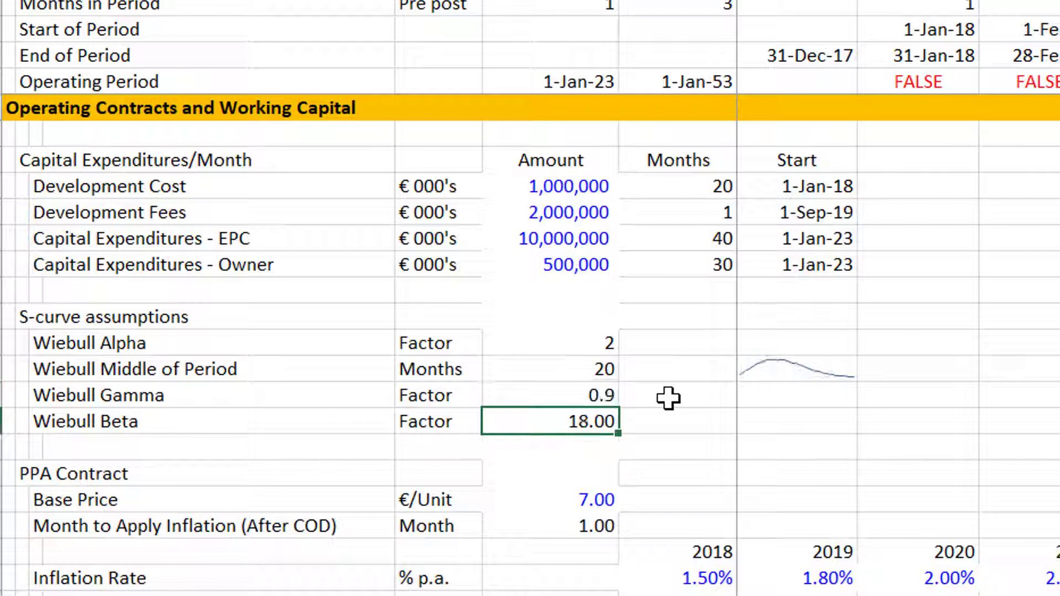
# Step: Set the Wiebull Alpha factor to 3
pyautogui.press('Up')
pyautogui.press('Up')
pyautogui.press('Up')
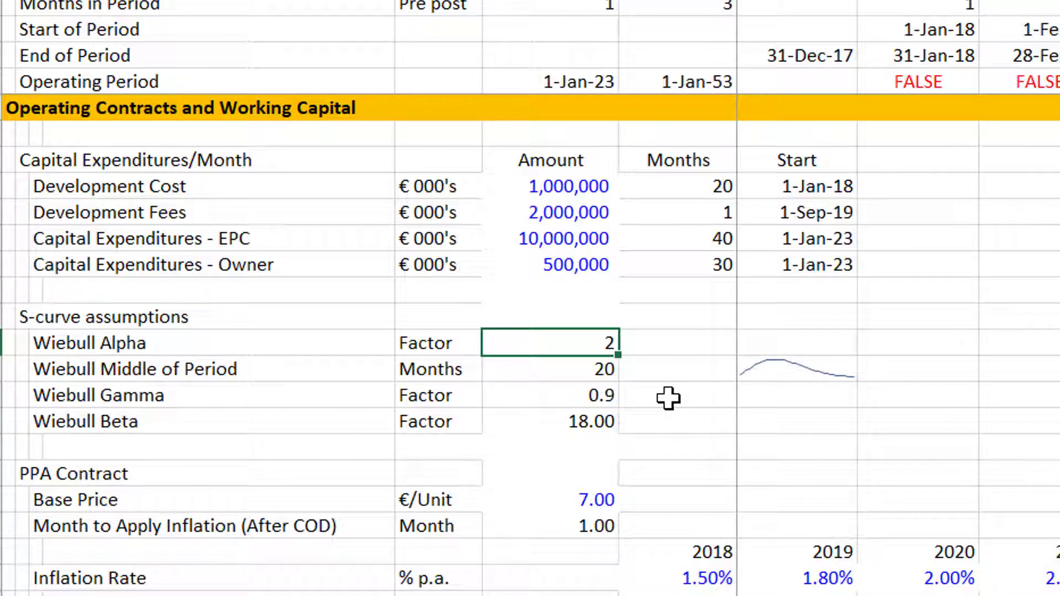
pyautogui.write('3')
pyautogui.press('Return')
# Step: Normalise the Weibull distribution in the first period of the S-Curve row by entering =I78/SUM($I$78:$KV$78) in I79
pyautogui.press('Down')
pyautogui.press('Down')
pyautogui.press('Down')
pyautogui.press('Down')
pyautogui.press('Down')
pyautogui.press('Down')
pyautogui.press('Down')
pyautogui.press('Down')
pyautogui.press('Down')
pyautogui.press('Down')
pyautogui.press('Down')
pyautogui.press('Down')
pyautogui.press('Down')
pyautogui.press('Down')
pyautogui.press('Down')
pyautogui.press('Down')
pyautogui.press('Down')
pyautogui.press('Down')
pyautogui.press('Down')
pyautogui.press('Down')
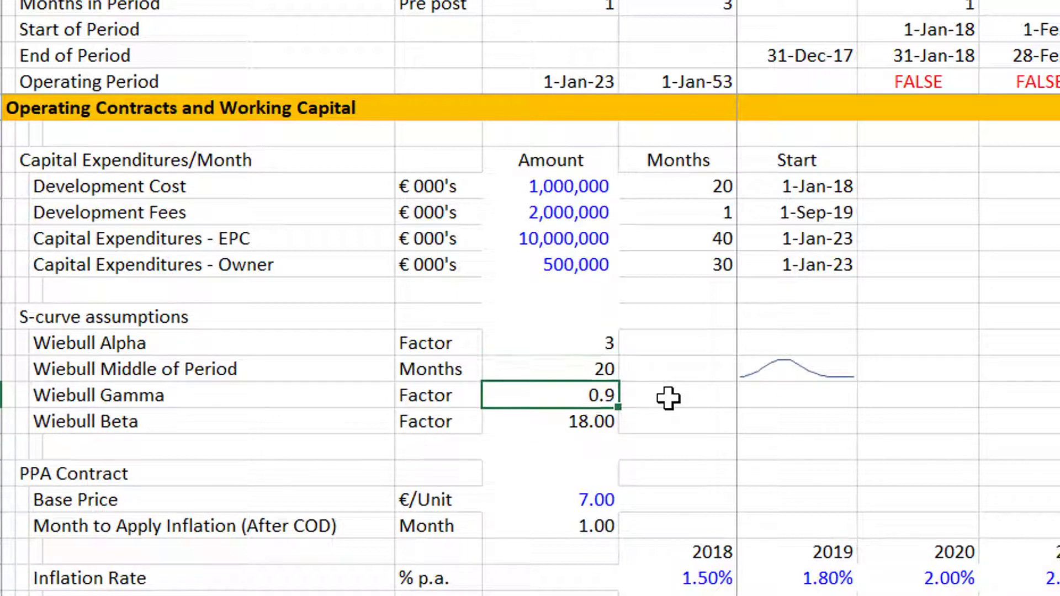
pyautogui.press('Down')
pyautogui.press('Down')
pyautogui.press('Down')
pyautogui.press('Down')
pyautogui.press('Down')
pyautogui.press('Down')
pyautogui.press('Down')
pyautogui.press('Down')
pyautogui.press('Down')
pyautogui.press('Down')
pyautogui.press('Down')
pyautogui.press('Down')
pyautogui.press('Down')
pyautogui.press('Down')
pyautogui.press('Down')
pyautogui.press('Down')
pyautogui.press('Down')
pyautogui.press('Down')
pyautogui.press('Down')
pyautogui.press('Down')
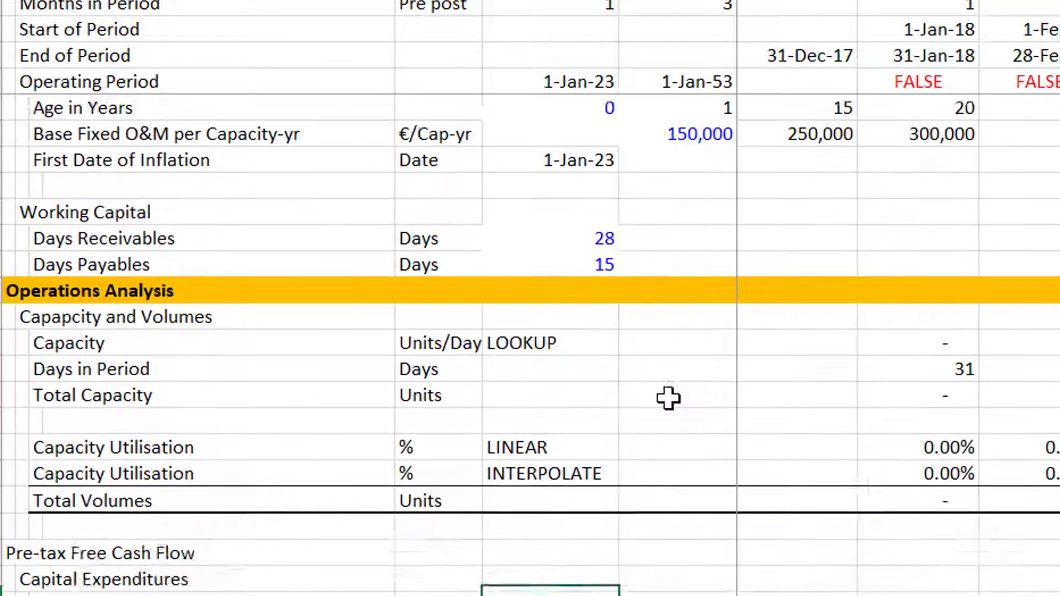
pyautogui.press('Up')
pyautogui.press('Up')
pyautogui.press('Up')
pyautogui.press('Up')
pyautogui.press('Up')
pyautogui.press('Up')
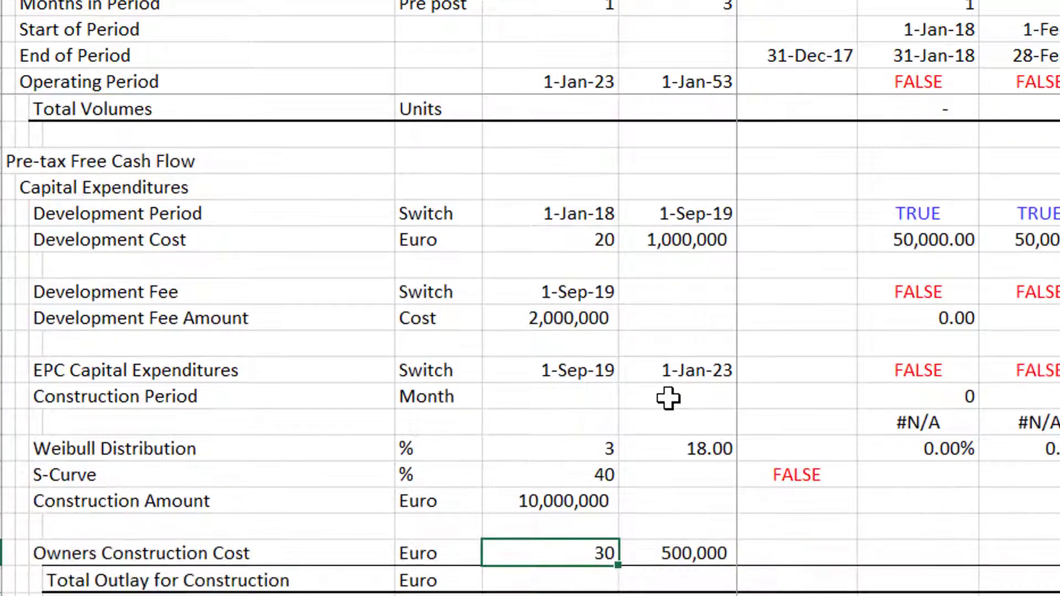
pyautogui.press('Right')
pyautogui.press('Right')
pyautogui.press('Right')
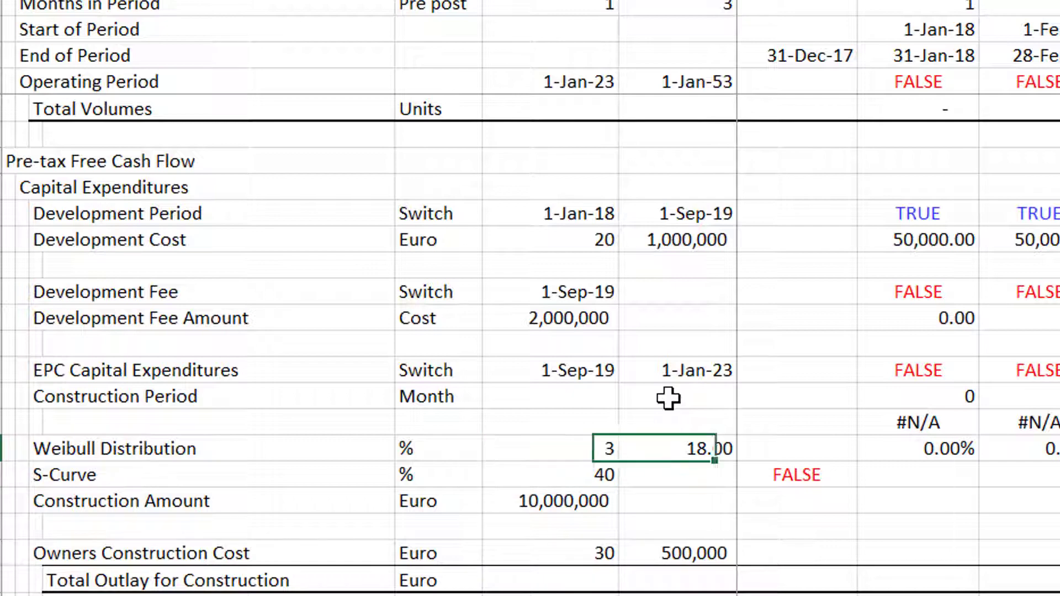
pyautogui.hotkey('ctrl', 'shift', 'Right')
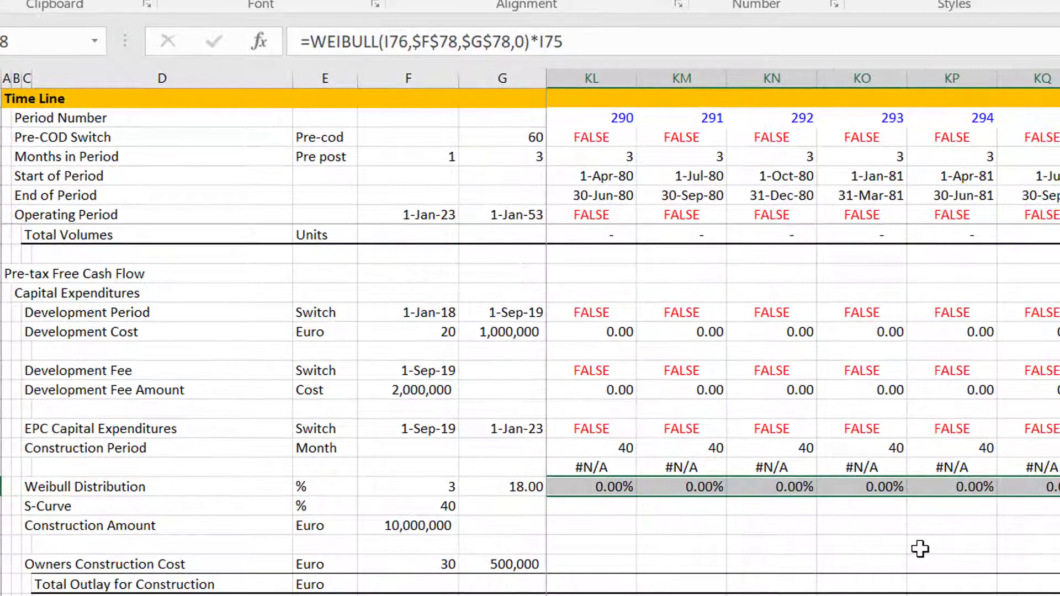
pyautogui.hotkey('ctrl', 'shift', 'Left')
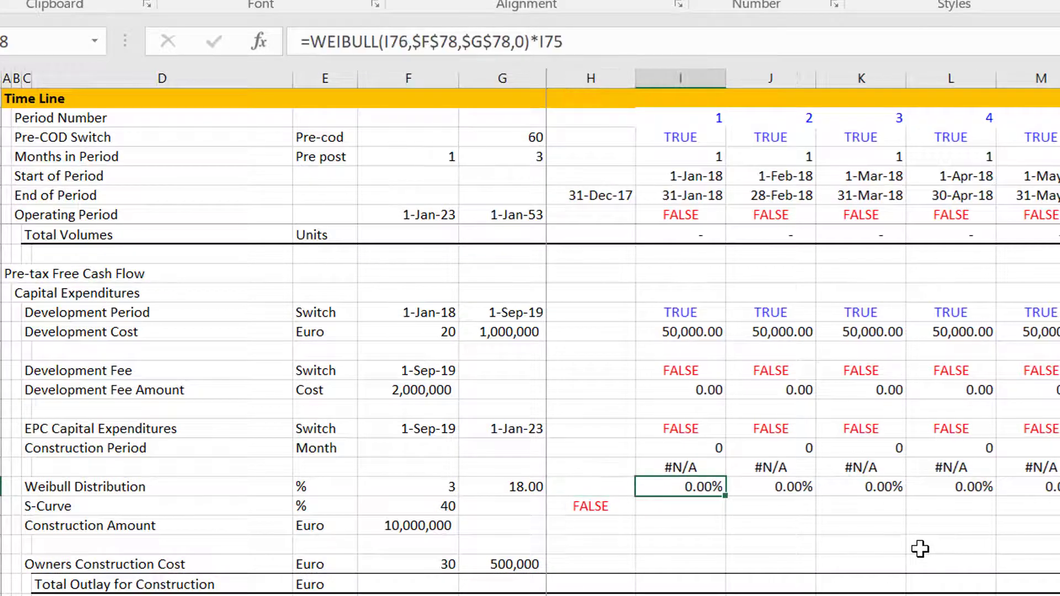
pyautogui.press('Down')
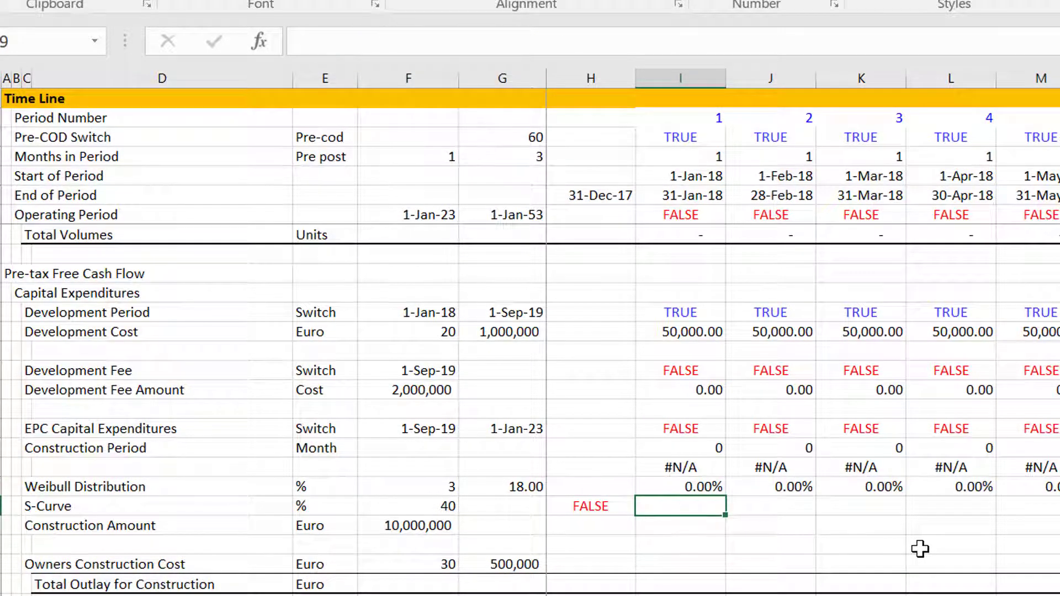
pyautogui.write('=')
pyautogui.press('Up')
pyautogui.write('/s')
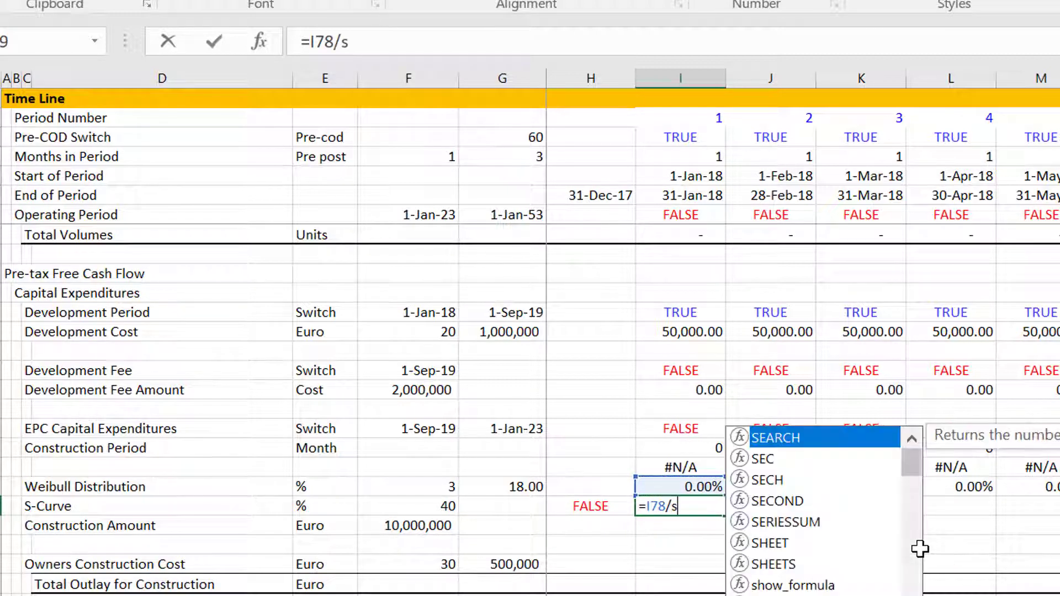
pyautogui.write('um(')
pyautogui.press('Up')
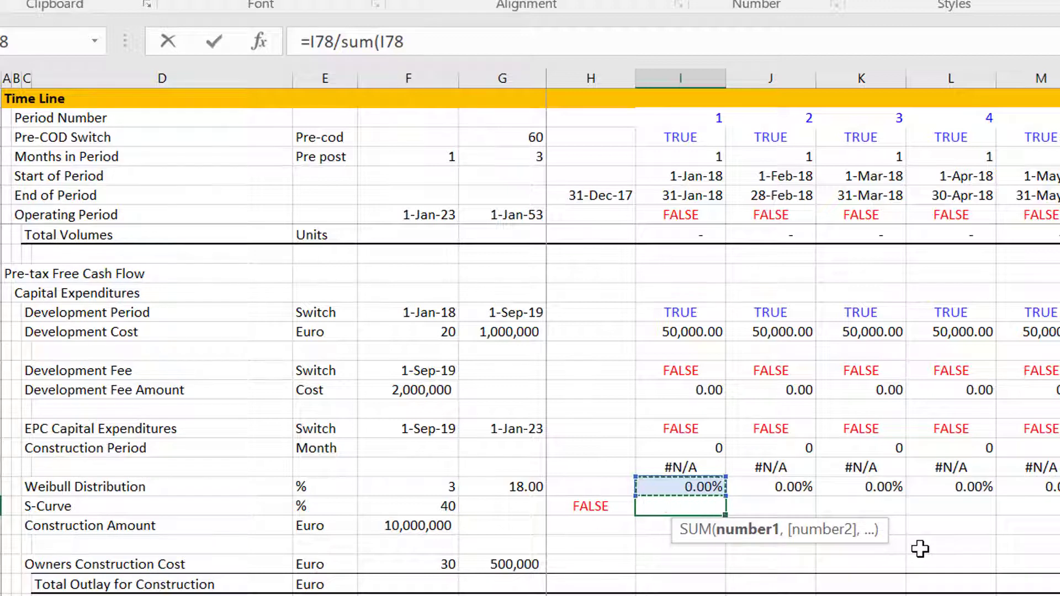
pyautogui.hotkey('ctrl', 'shift', 'Right')
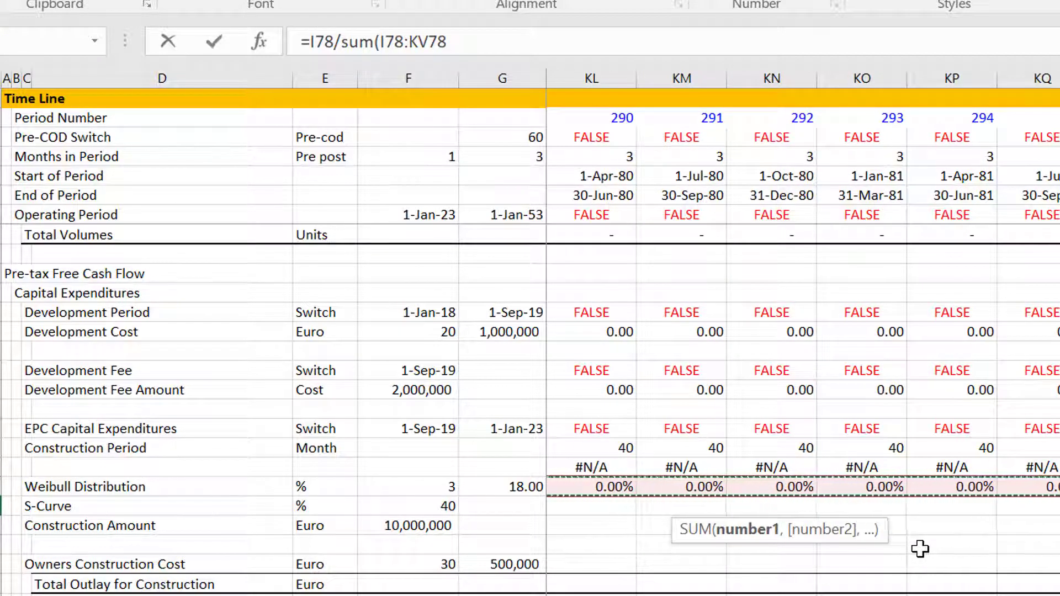
pyautogui.press('F4')
pyautogui.write(')')
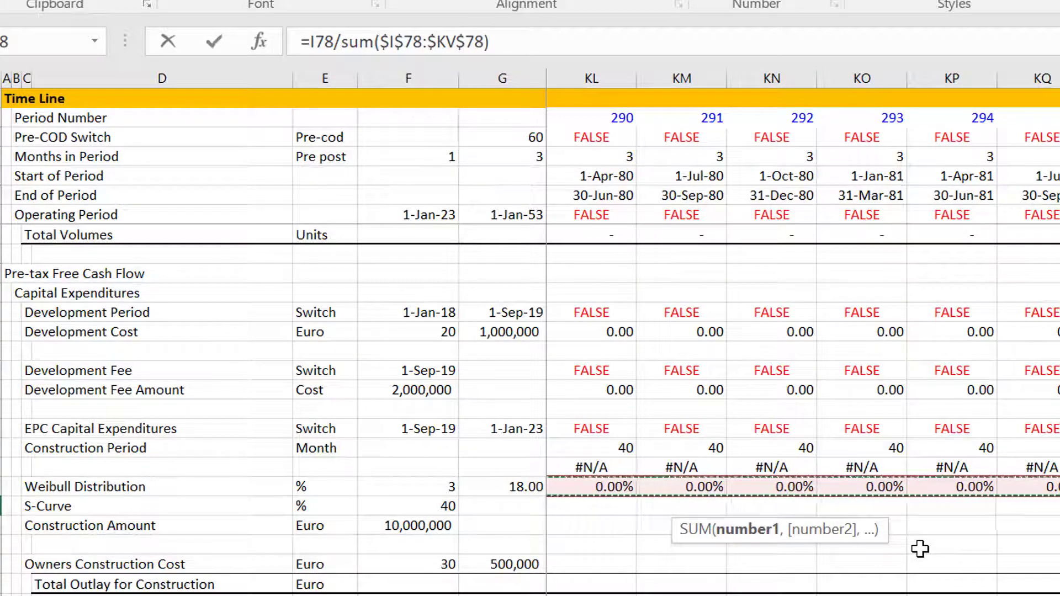
pyautogui.press('Return')
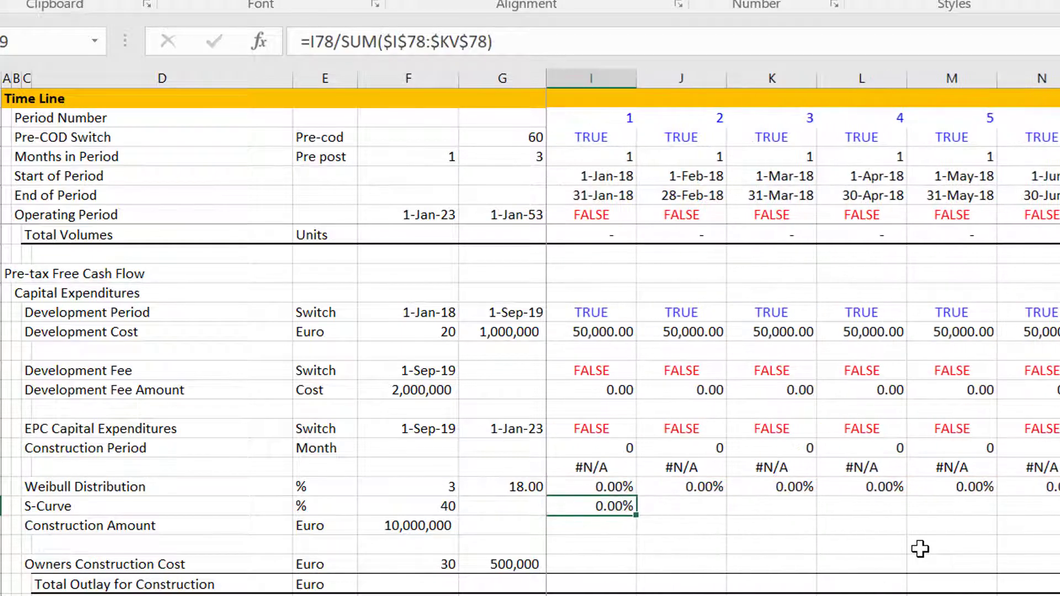
# Step: Copy the S-Curve formula across all timeline periods and inspect the sum-to-one check formula in H79
pyautogui.hotkey('ctrl', 'shift', 'Right')
pyautogui.hotkey('ctrl', 'r')
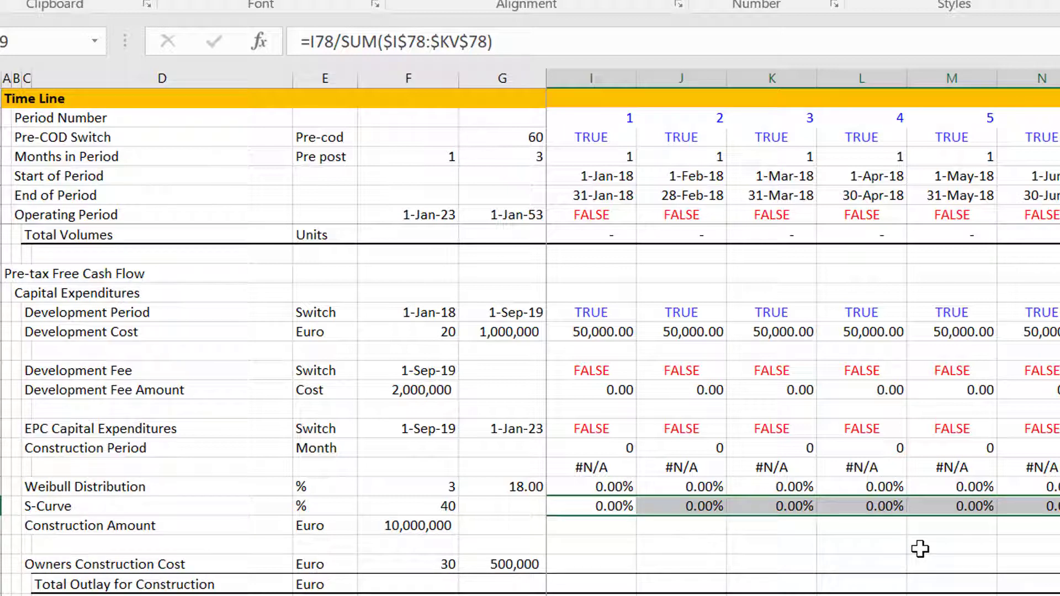
pyautogui.press('Left')
pyautogui.press('Left')
pyautogui.press('Left')
pyautogui.press('Right')
pyautogui.press('Right')
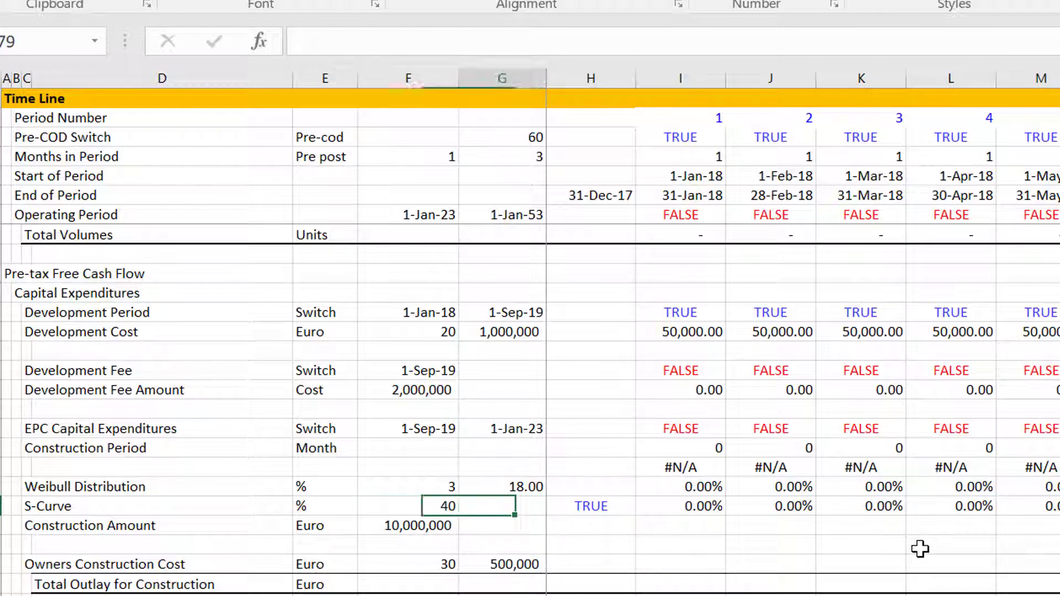
pyautogui.press('F2')
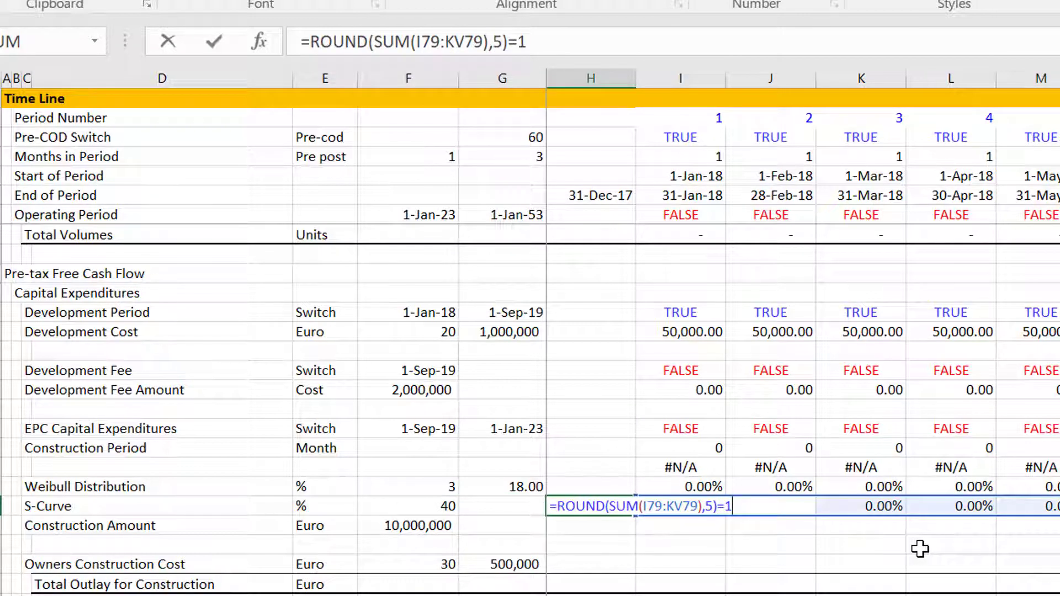
pyautogui.hotkey('ctrl', 'Return')
# Step: Calculate the first period's Construction Amount in I80 by multiplying the S-Curve percentage in I79 by the fixed total amount in F80
pyautogui.press('Down')
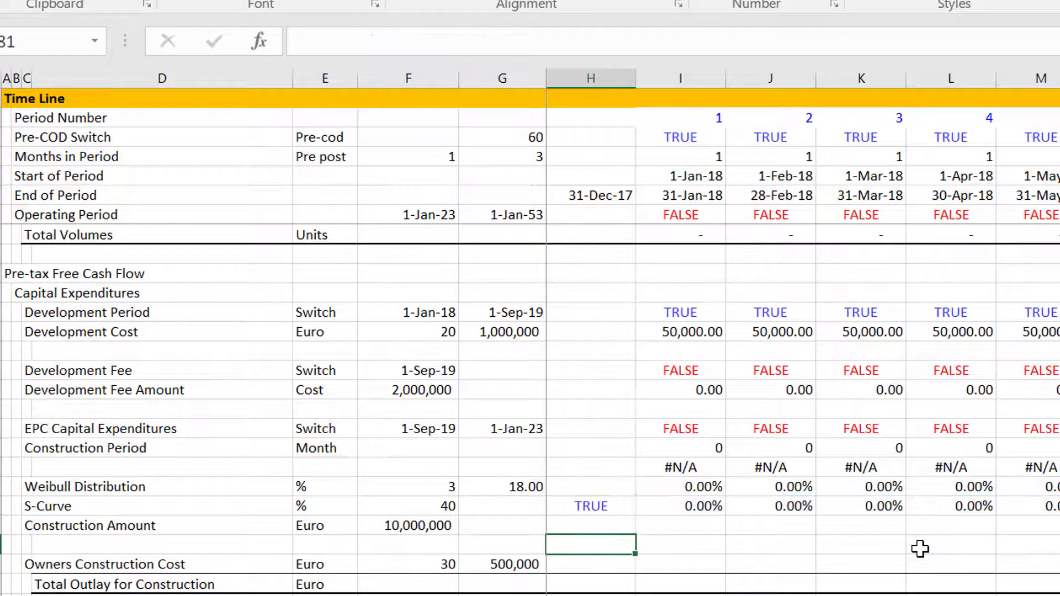
pyautogui.press('Right')
pyautogui.write('==')
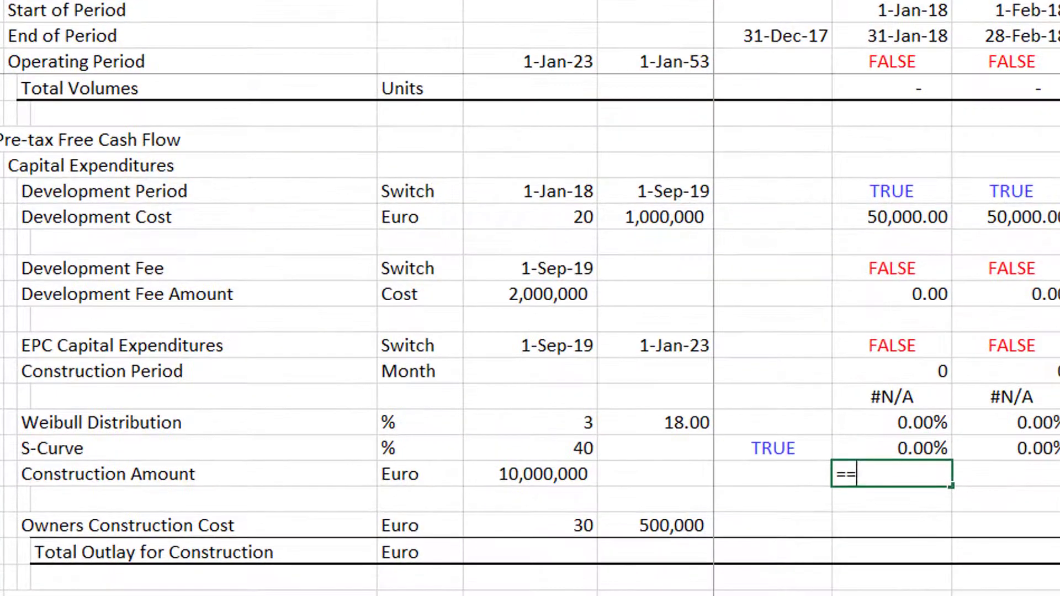
pyautogui.press('Up')
pyautogui.press('Escape')
pyautogui.write('=')
pyautogui.press('Up')
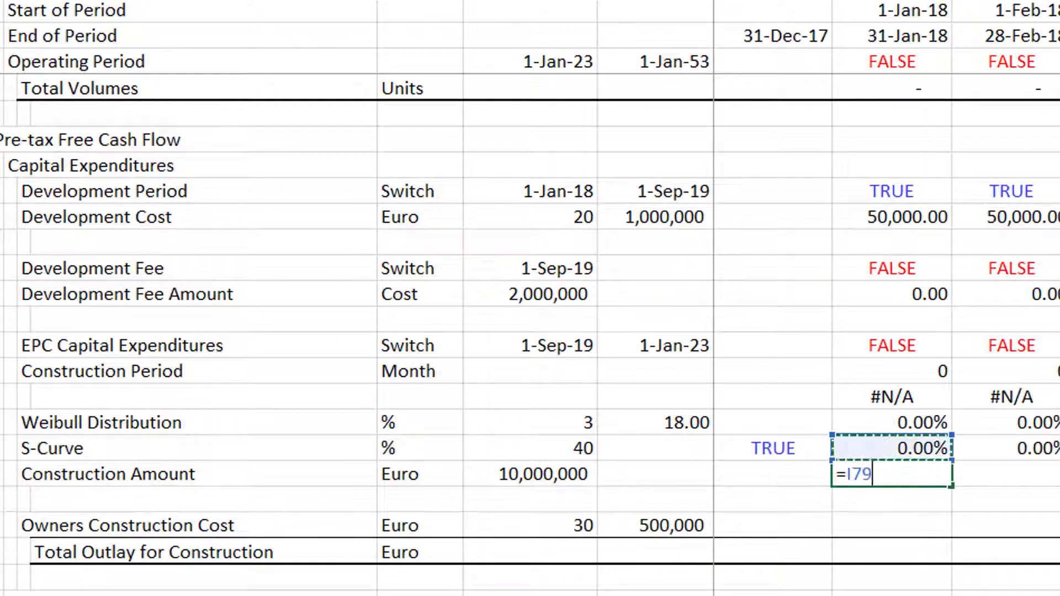
pyautogui.write('*')
pyautogui.press('Left')
pyautogui.press('Left')
pyautogui.press('Left')
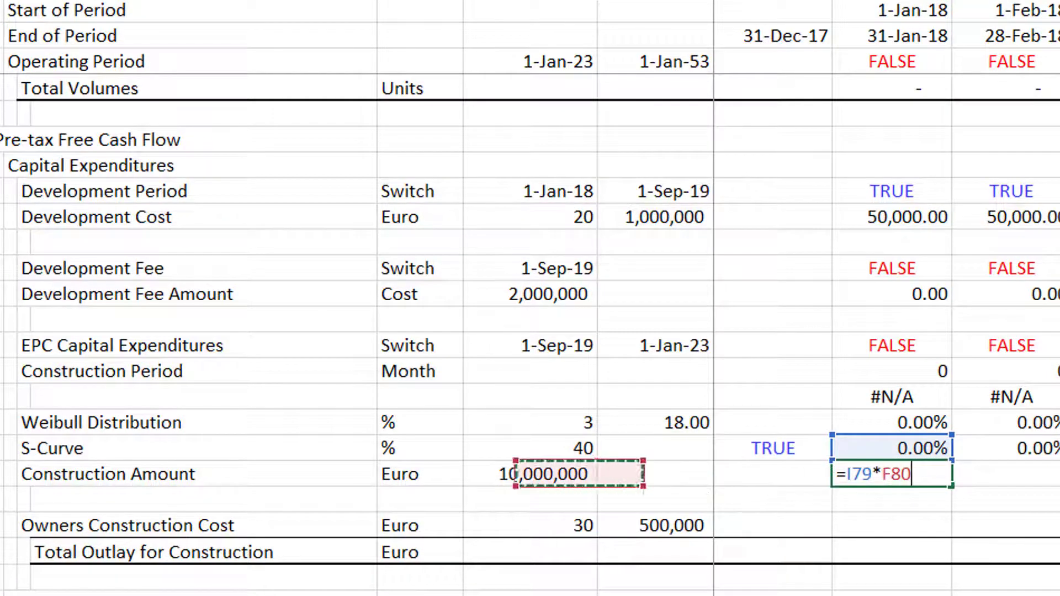
pyautogui.press('F4')
pyautogui.press('Return')
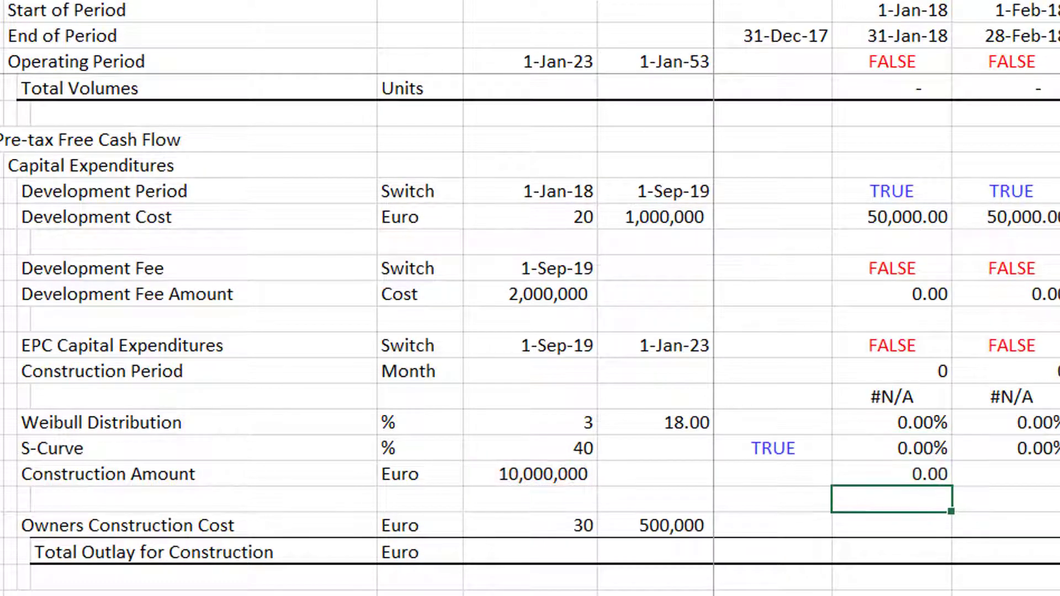
# Step: Copy the Construction Amount formula from I80 across the remaining timeline periods
pyautogui.press('Up')
pyautogui.hotkey('shift', 'Right')
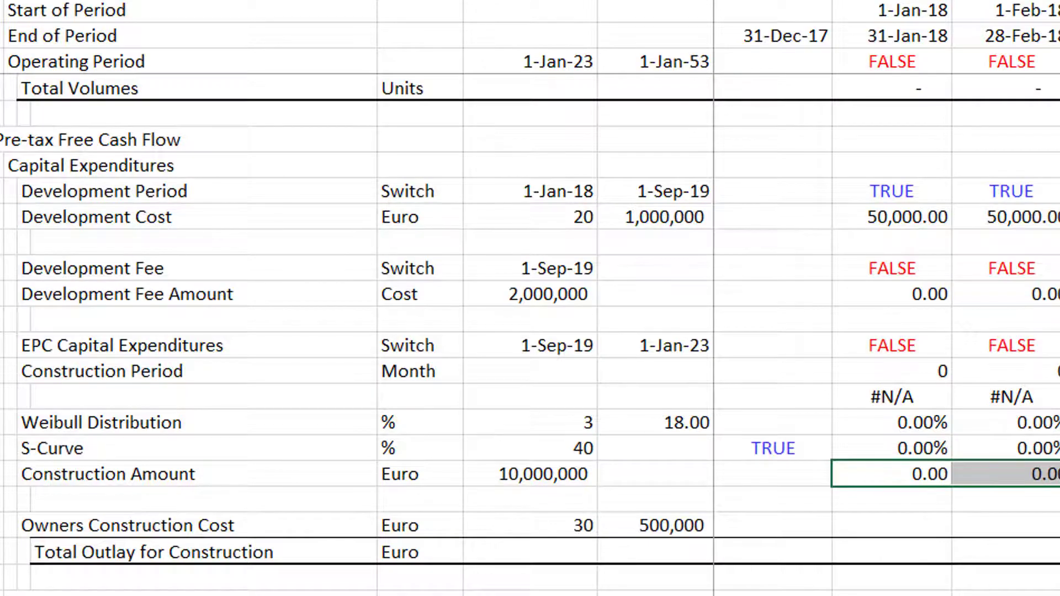
pyautogui.hotkey('shift', 'Right')
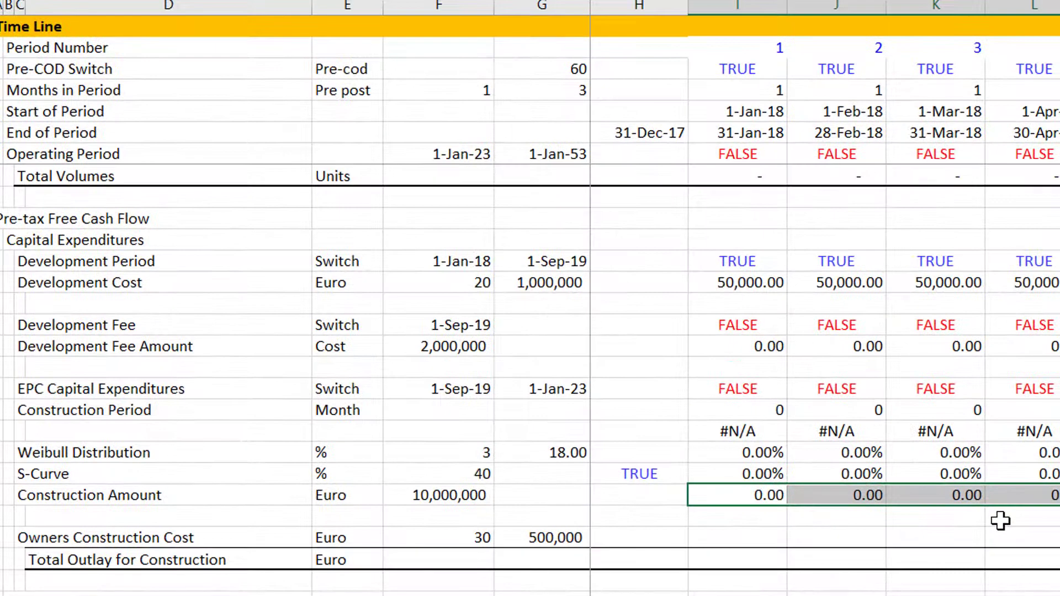
# Step: Review the S-curve assumptions and the capital expenditure amounts in the Operating Contracts and Working Capital section
pyautogui.scroll(3, 1000, 520)
pyautogui.hotkey('ctrl', 'pageup')
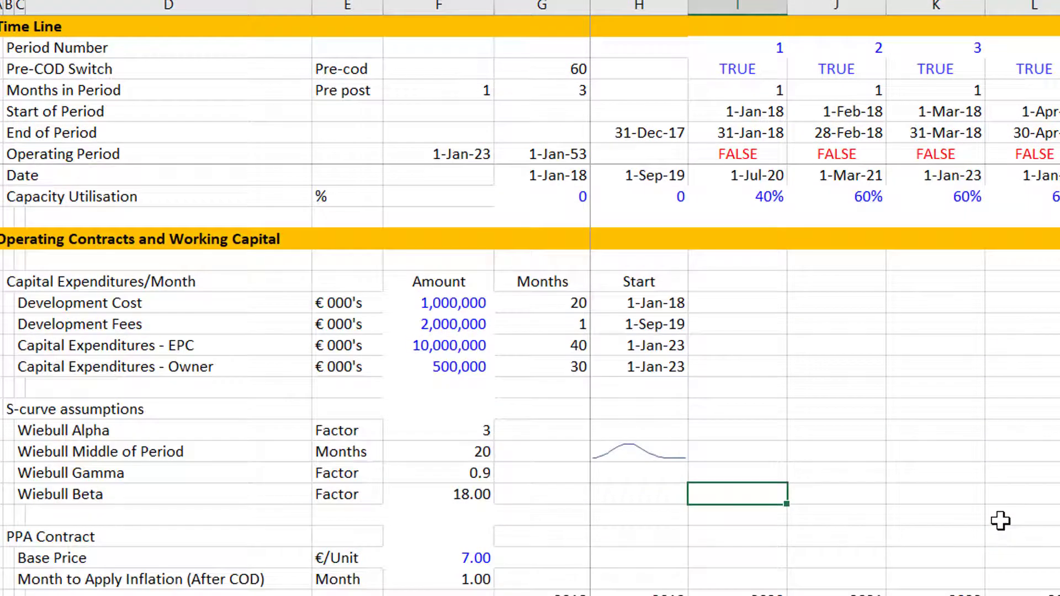
pyautogui.press('Left')
pyautogui.press('Left')
pyautogui.press('Left')
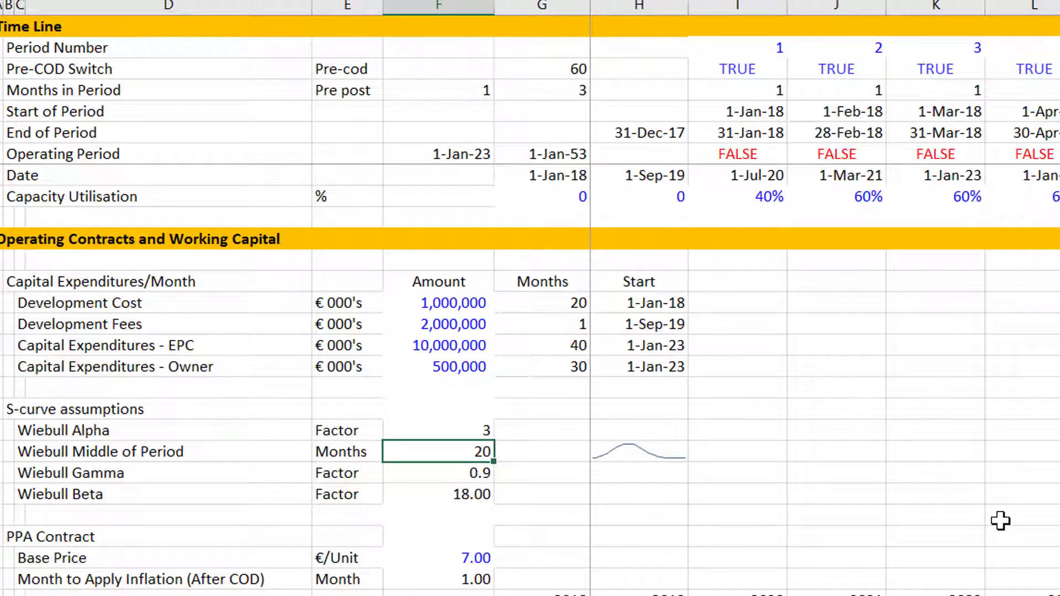
pyautogui.press('Up')
pyautogui.press('Up')
pyautogui.press('Up')
pyautogui.press('Up')
pyautogui.press('Up')
pyautogui.press('Up')
pyautogui.press('Up')
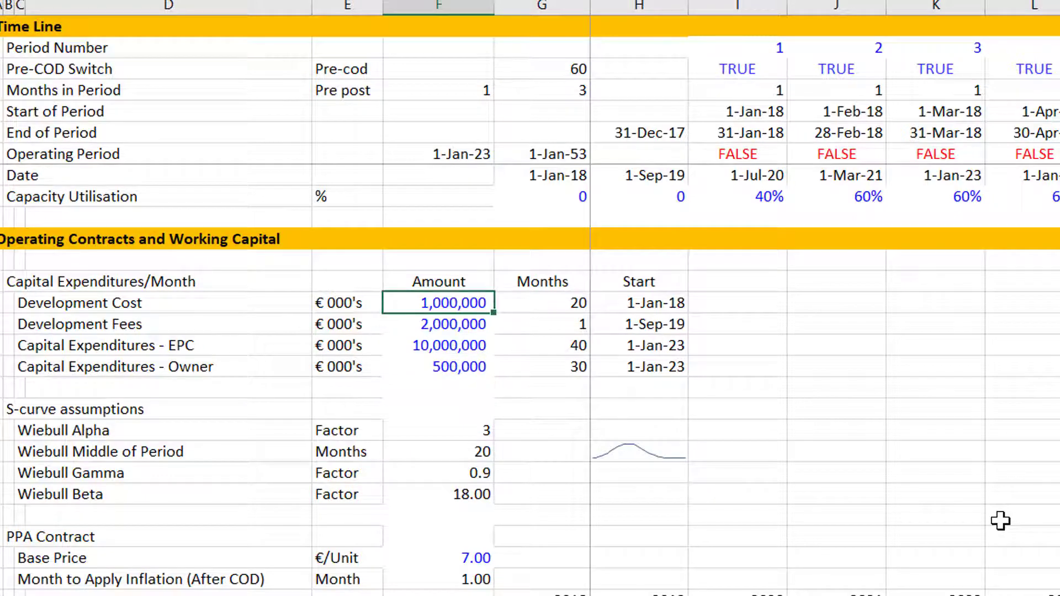
# Step: Examine the empty area beside the four capital expenditure start dates as space for a payment schedule per category
pyautogui.press('Right')
pyautogui.press('Right')
pyautogui.press('Right')
pyautogui.press('Right')
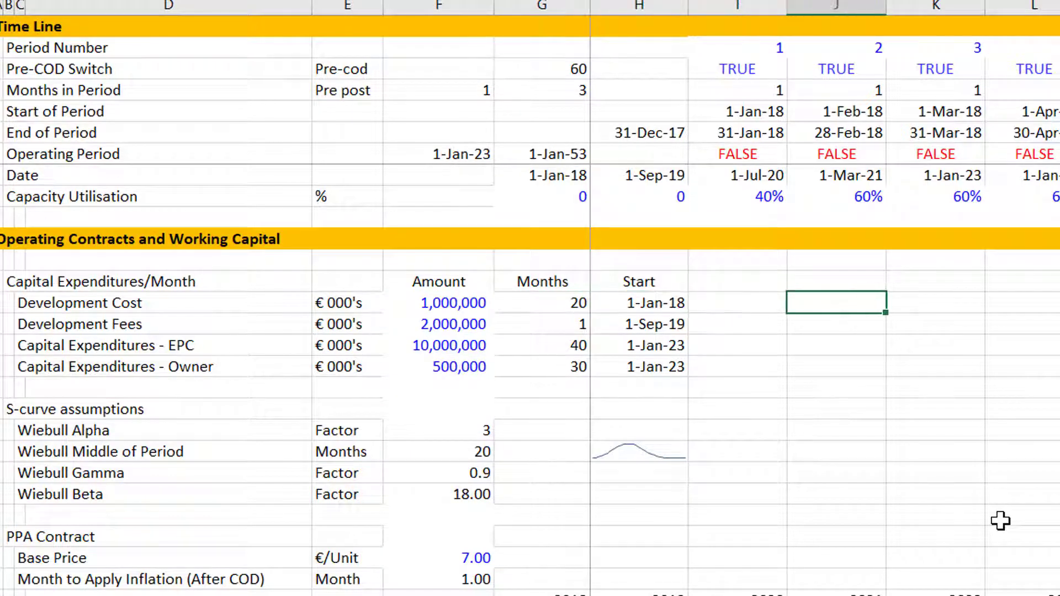
pyautogui.press('Left')
pyautogui.hotkey('shift', 'Down')
pyautogui.hotkey('shift', 'Down')
pyautogui.hotkey('shift', 'Down')
pyautogui.hotkey('shift', 'Right')
pyautogui.hotkey('shift', 'Right')
pyautogui.hotkey('shift', 'Right')
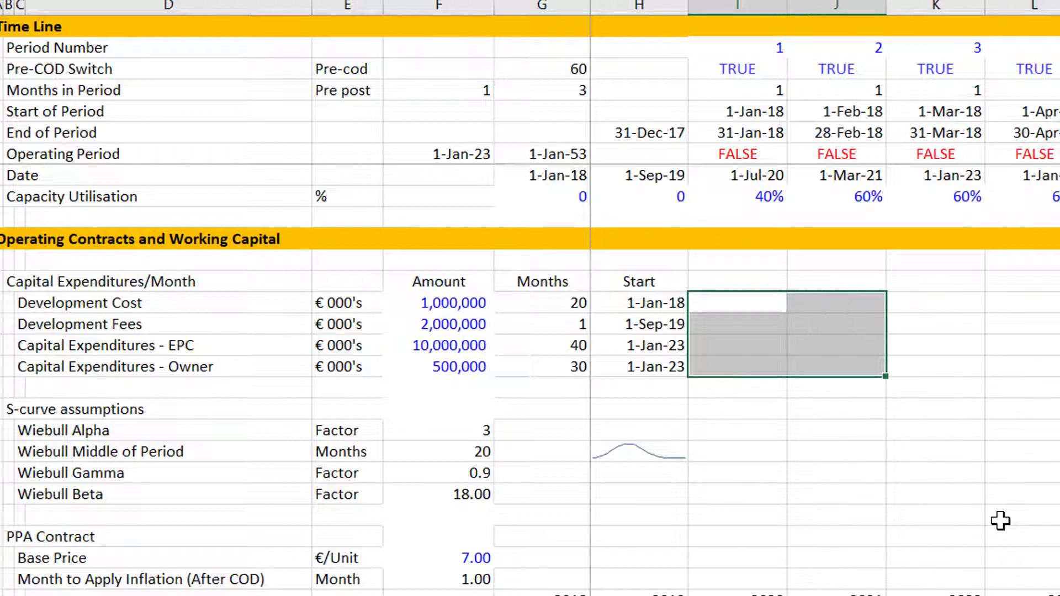
pyautogui.press('Down')
pyautogui.press('Left')
pyautogui.press('Left')
pyautogui.press('Left')
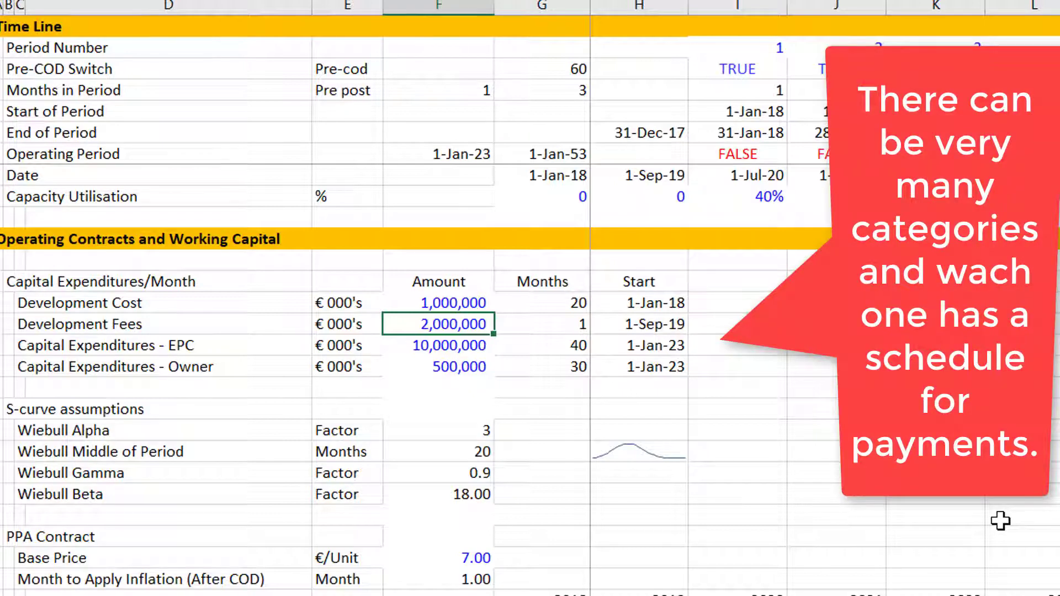
# Step: Look through the model from the contract assumptions down to the A/P Balance, and go back up to the Capital Expenditures section
pyautogui.press('Down')
pyautogui.press('Down')
pyautogui.press('Down')
pyautogui.press('Down')
pyautogui.press('Down')
pyautogui.press('Down')
pyautogui.press('Down')
pyautogui.press('Down')
pyautogui.press('Down')
pyautogui.press('Down')
pyautogui.press('Down')
pyautogui.press('Down')
pyautogui.press('Down')
pyautogui.press('Down')
pyautogui.press('Down')
pyautogui.press('Down')
pyautogui.press('Down')
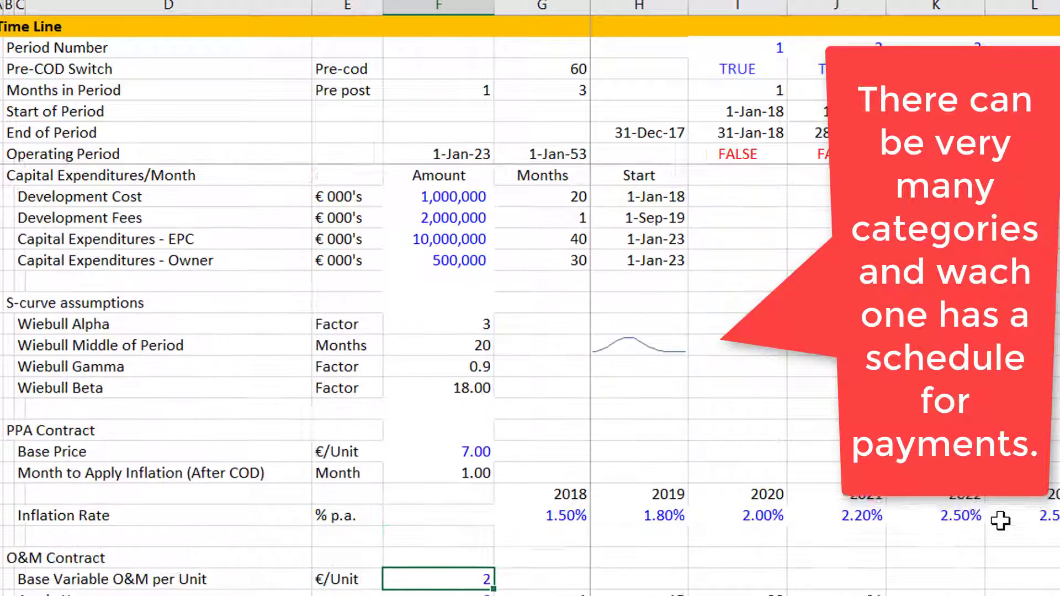
pyautogui.press('Down')
pyautogui.press('Down')
pyautogui.press('Down')
pyautogui.press('Down')
pyautogui.press('Down')
pyautogui.press('Down')
pyautogui.press('Down')
pyautogui.press('Down')
pyautogui.press('Down')
pyautogui.press('Down')
pyautogui.press('Down')
pyautogui.press('Down')
pyautogui.press('Down')
pyautogui.press('Down')
pyautogui.press('Down')
pyautogui.press('Down')
pyautogui.press('Down')
pyautogui.press('Down')
pyautogui.press('Down')
pyautogui.press('Down')
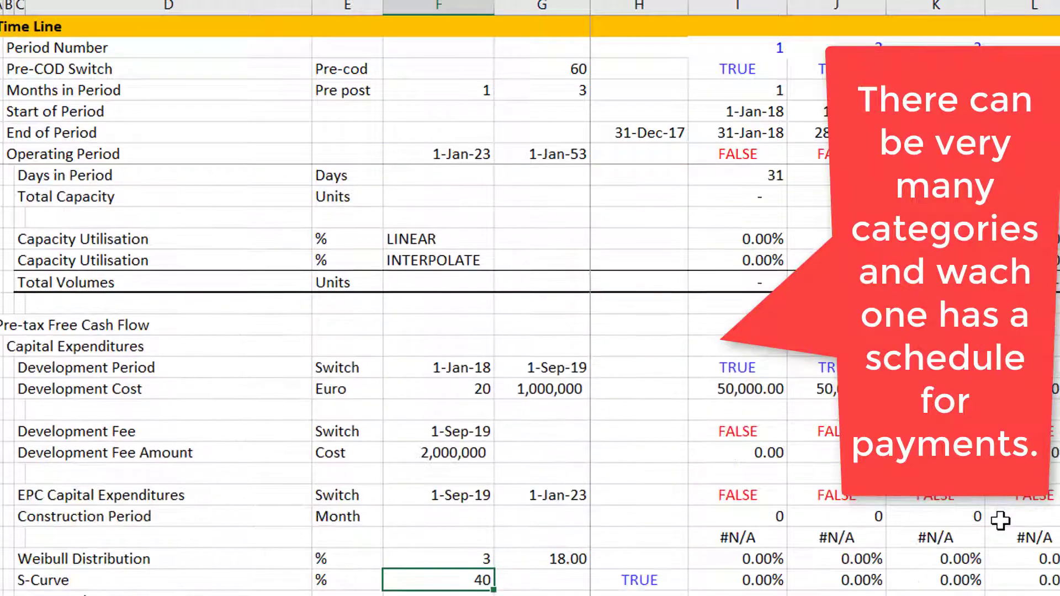
pyautogui.press('Down')
pyautogui.press('Down')
pyautogui.press('Down')
pyautogui.press('Down')
pyautogui.press('Down')
pyautogui.press('Down')
pyautogui.press('Down')
pyautogui.press('Down')
pyautogui.press('Down')
pyautogui.press('Down')
pyautogui.press('Down')
pyautogui.press('Down')
pyautogui.press('Down')
pyautogui.press('Down')
pyautogui.press('Down')
pyautogui.press('Down')
pyautogui.press('Down')
pyautogui.press('Down')
pyautogui.press('Down')
pyautogui.press('Down')
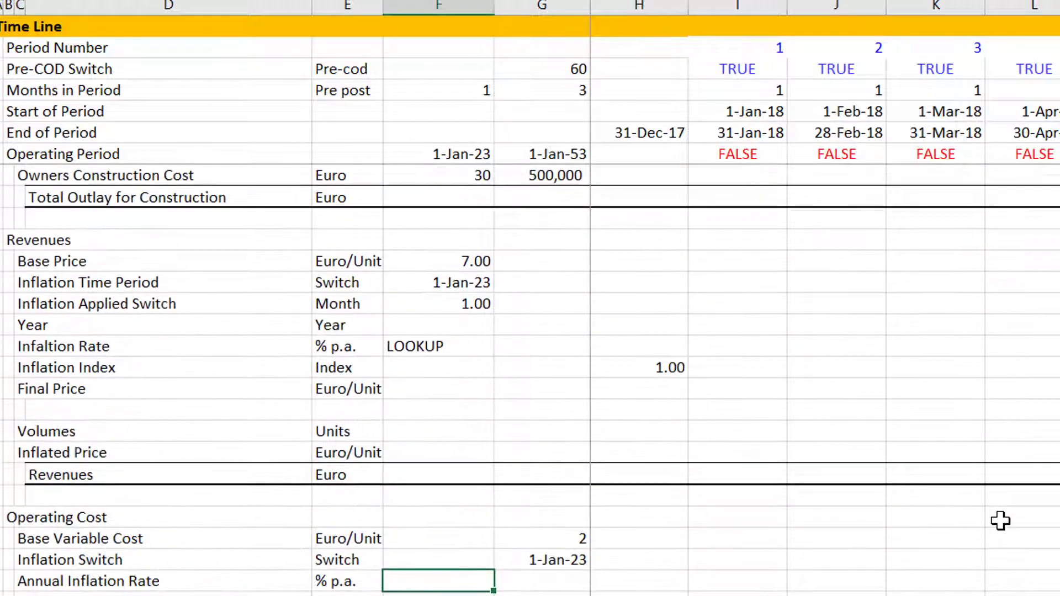
pyautogui.press('Down')
pyautogui.press('Down')
pyautogui.press('Down')
pyautogui.press('Down')
pyautogui.press('Down')
pyautogui.press('Down')
pyautogui.press('Down')
pyautogui.press('Down')
pyautogui.press('Down')
pyautogui.press('Down')
pyautogui.press('Down')
pyautogui.press('Down')
pyautogui.press('Down')
pyautogui.press('Down')
pyautogui.press('Down')
pyautogui.press('Down')
pyautogui.press('Down')
pyautogui.press('Down')
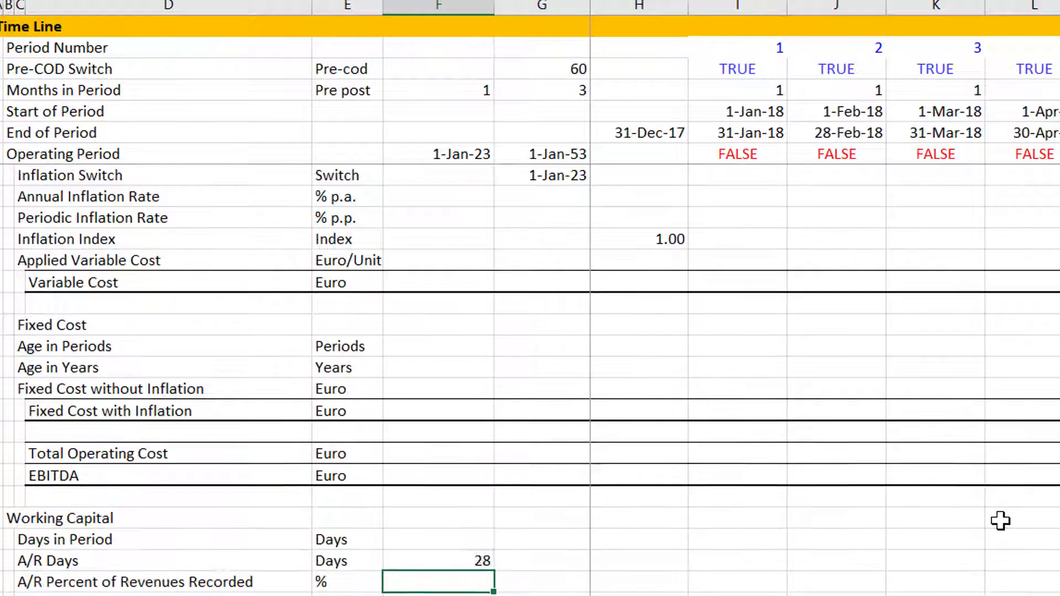
pyautogui.press('Down')
pyautogui.press('Down')
pyautogui.press('Down')
pyautogui.press('Down')
pyautogui.press('Down')
pyautogui.press('Down')
pyautogui.press('Down')
pyautogui.press('Down')
pyautogui.press('Down')
pyautogui.press('Down')
pyautogui.press('Down')
pyautogui.press('Down')
pyautogui.press('Down')
pyautogui.press('Down')
pyautogui.press('Down')
pyautogui.press('Down')
pyautogui.press('Down')
pyautogui.press('Right')
pyautogui.press('Right')
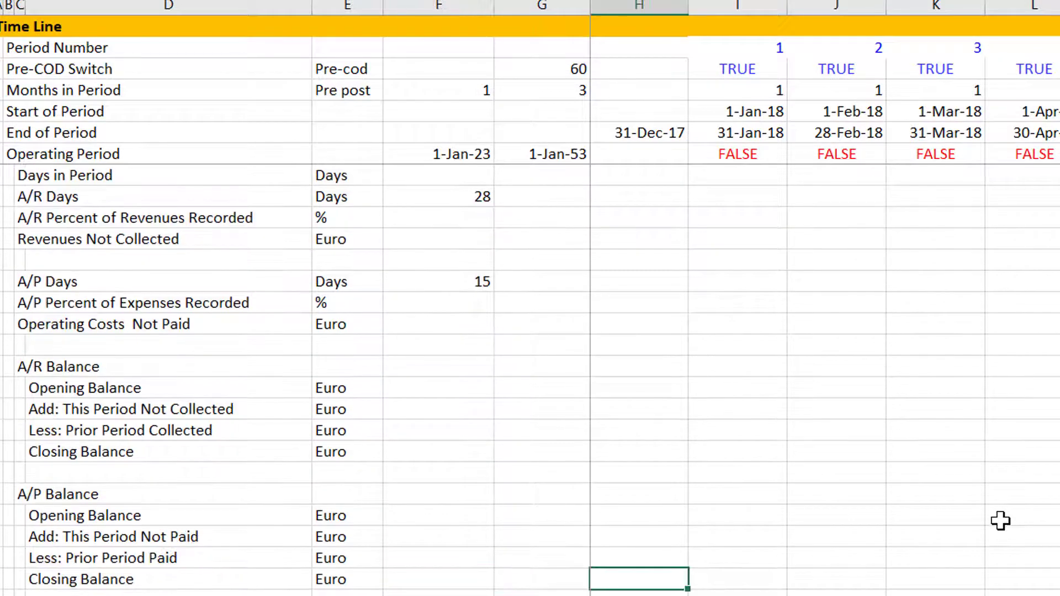
pyautogui.press('pageup')
pyautogui.press('pageup')
pyautogui.press('pageup')
pyautogui.press('pageup')
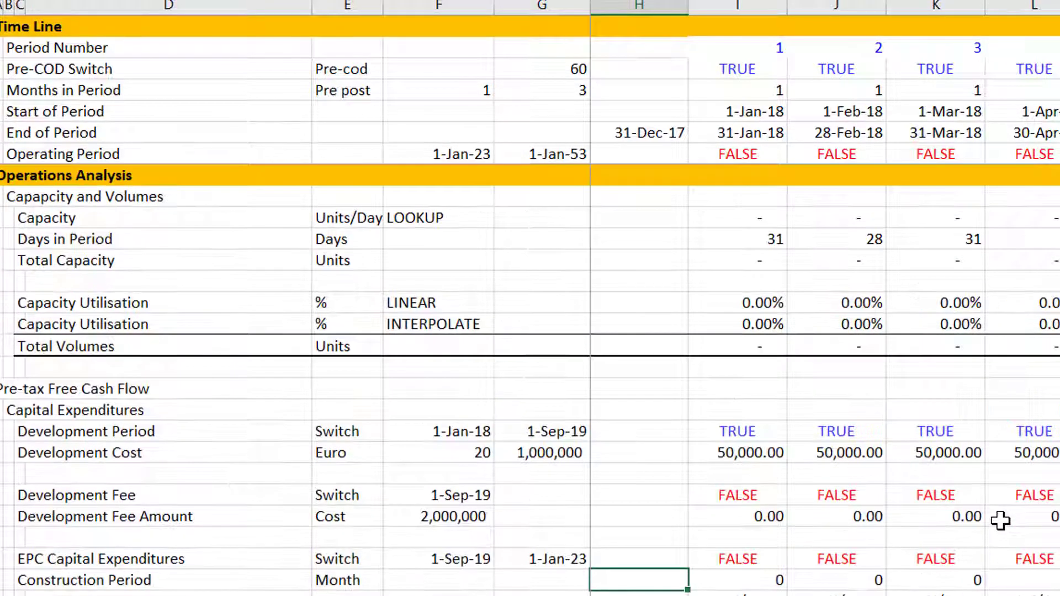
# Step: Look over the capital expenditure rows down to Owners Construction Cost and examine that row's month count and amount
pyautogui.press('pagedown')
pyautogui.press('Up')
pyautogui.press('Up')
pyautogui.press('Up')
pyautogui.press('Up')
pyautogui.press('Up')
pyautogui.press('Up')
pyautogui.press('Up')
pyautogui.press('Up')
pyautogui.press('Up')
pyautogui.press('Up')
pyautogui.press('Up')
pyautogui.press('Up')
pyautogui.press('Up')
pyautogui.press('Up')
pyautogui.press('Up')
pyautogui.press('Up')
pyautogui.press('Up')
pyautogui.press('Up')
pyautogui.press('Up')
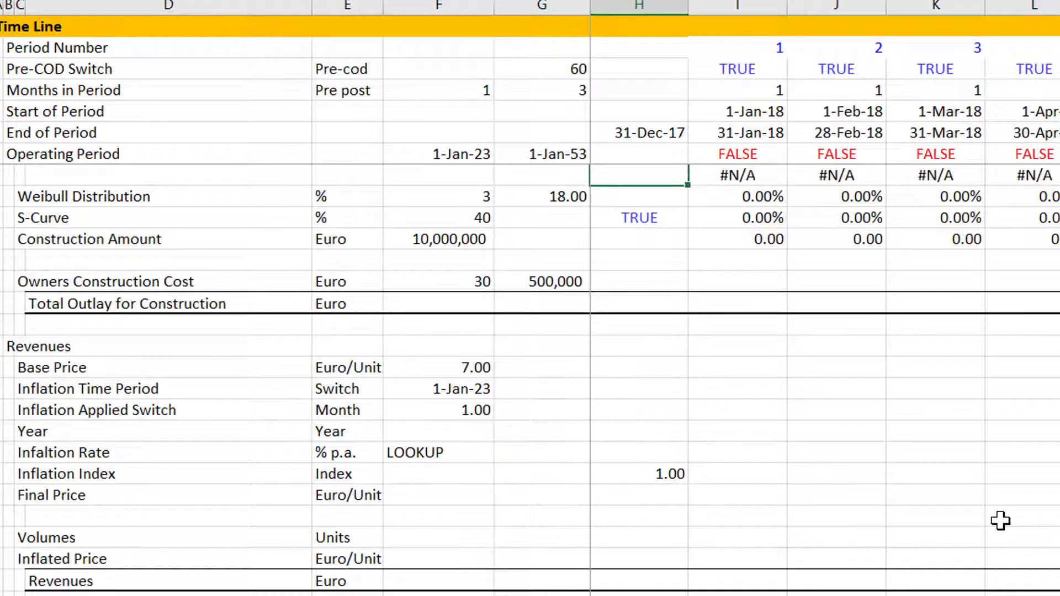
pyautogui.press('Up')
pyautogui.press('Up')
pyautogui.press('Up')
pyautogui.press('Up')
pyautogui.press('Up')
pyautogui.press('Down')
pyautogui.press('Down')
pyautogui.press('Down')
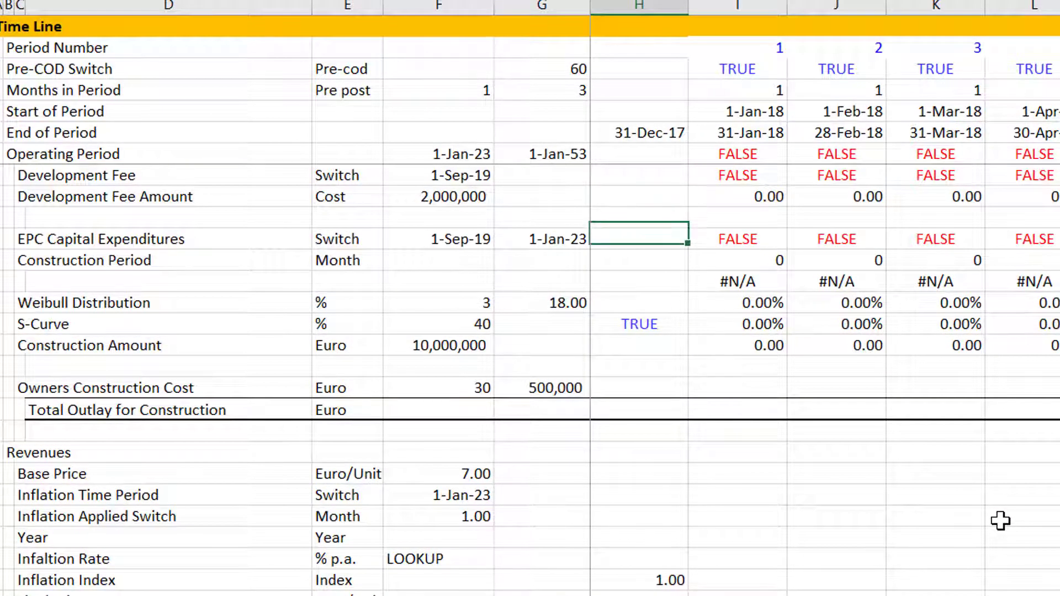
pyautogui.press('Down')
pyautogui.press('Down')
pyautogui.press('Down')
pyautogui.press('Down')
pyautogui.press('Down')
pyautogui.press('Down')
pyautogui.press('Down')
pyautogui.press('Right')
pyautogui.press('Right')
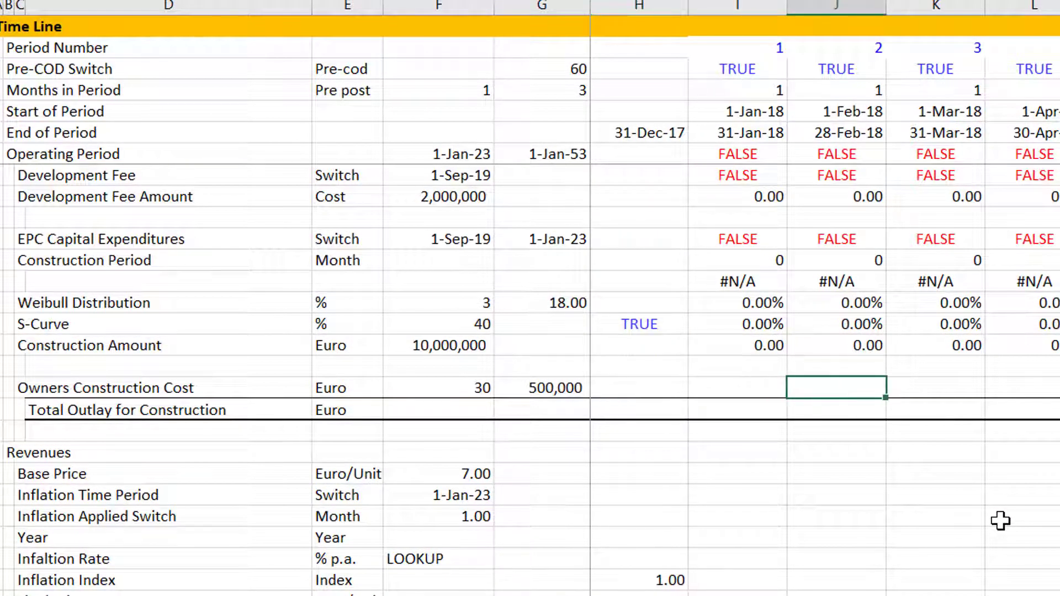
pyautogui.press('Left')
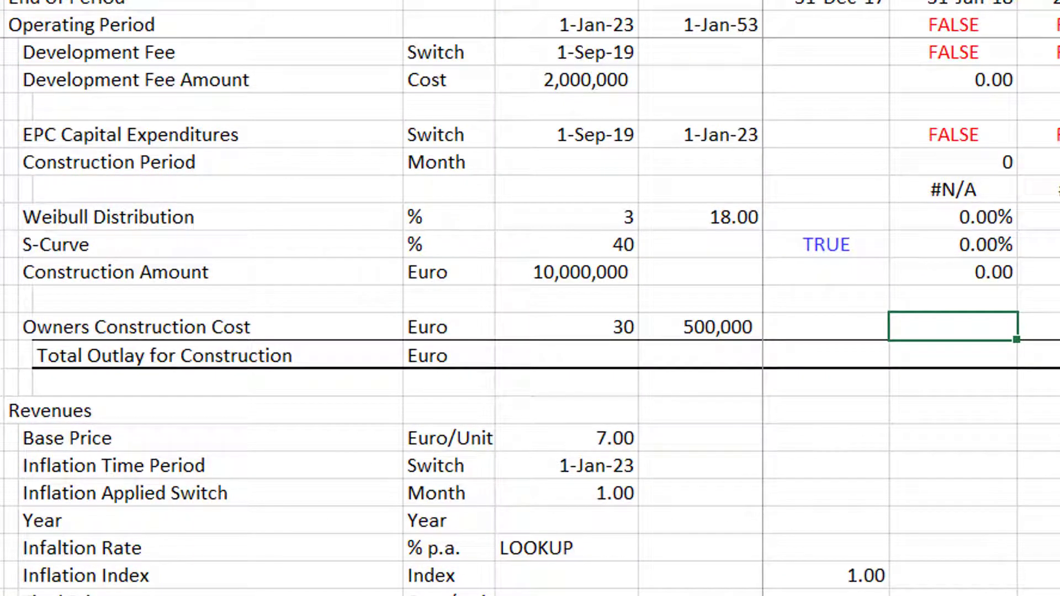
pyautogui.press('Left')
pyautogui.press('Left')
pyautogui.press('Left')
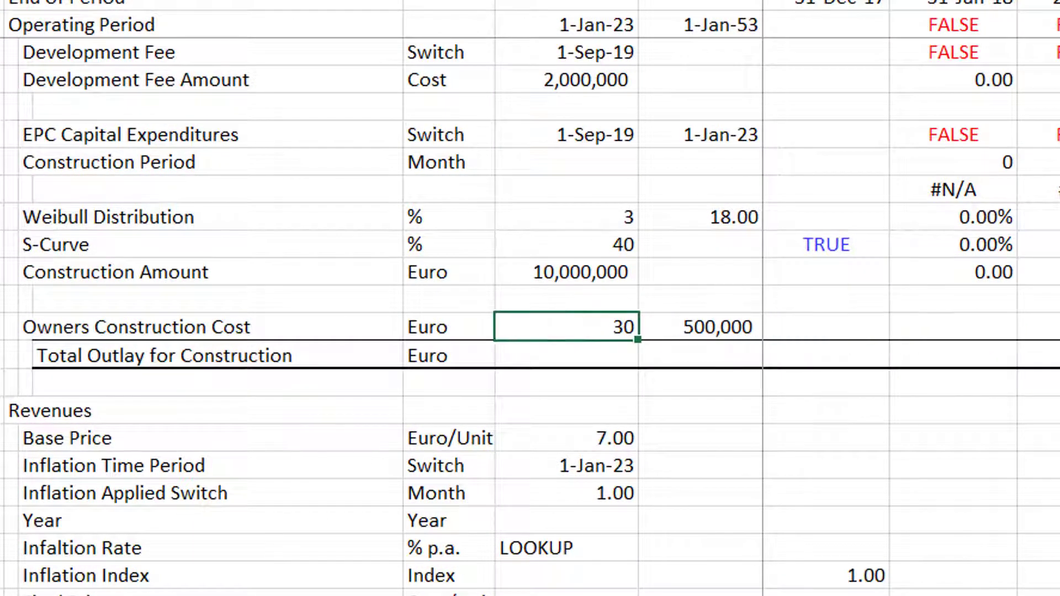
pyautogui.press('Right')
pyautogui.press('Right')
pyautogui.press('Right')
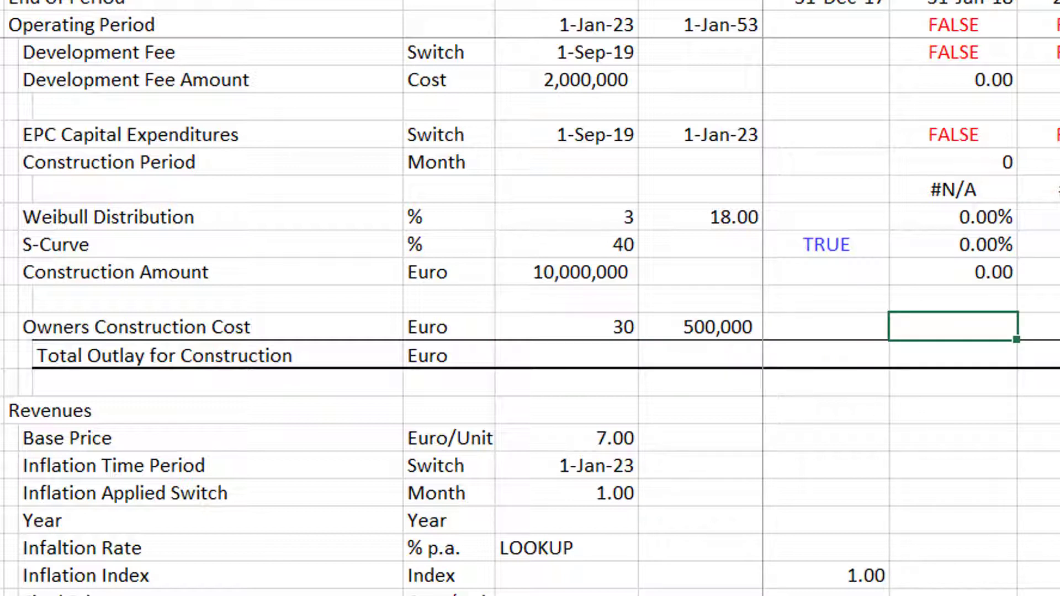
pyautogui.press('Left')
pyautogui.press('Left')
pyautogui.press('Left')
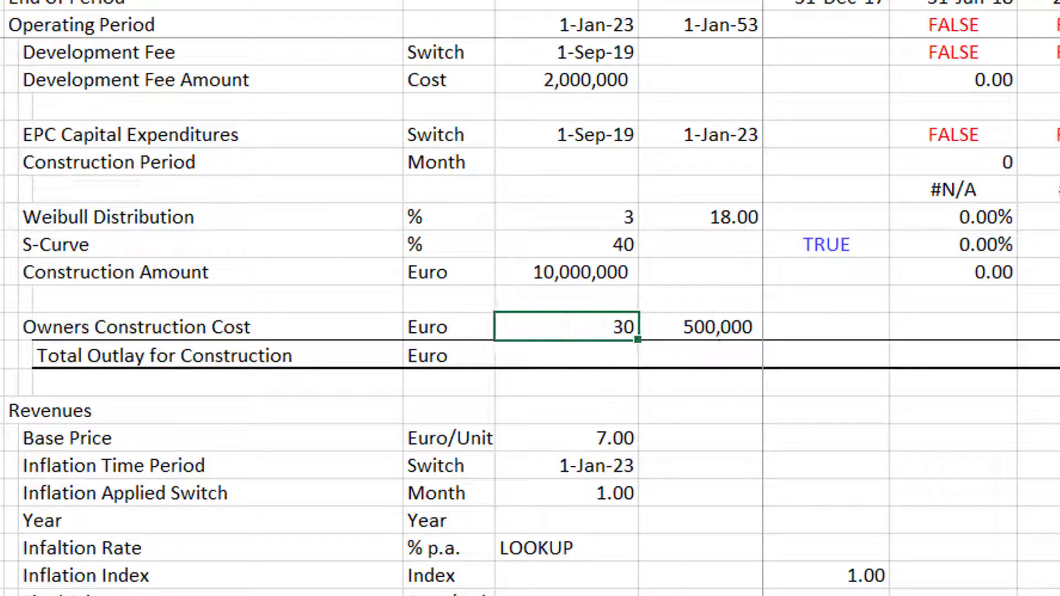
# Step: Link the Owners Construction Cost month count in F82 to the Construction duration of 40 months in the Dates section
pyautogui.write('=')
pyautogui.press('pageup')
pyautogui.press('pageup')
pyautogui.press('pageup')
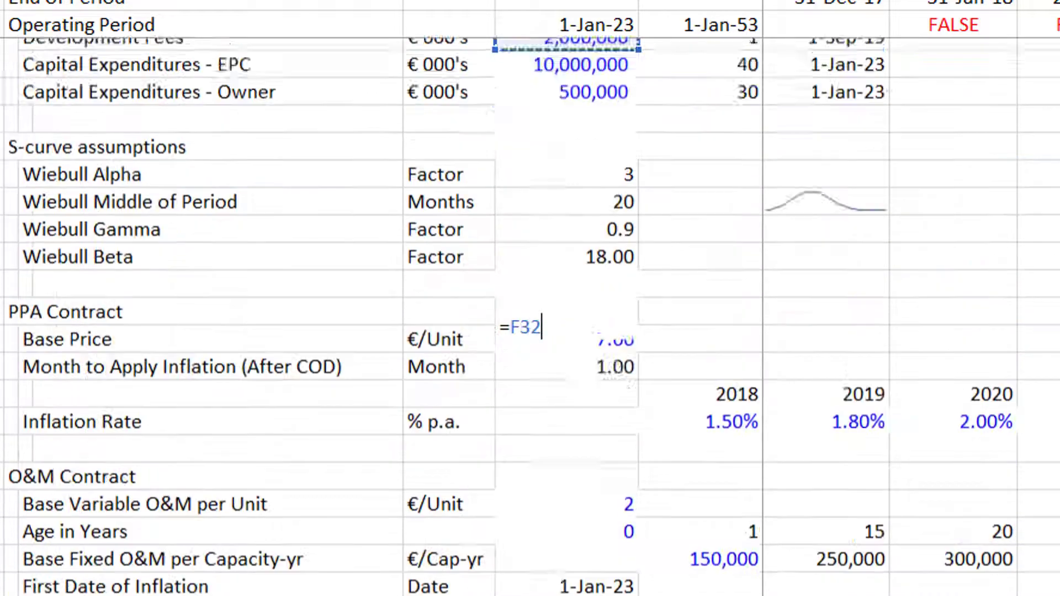
pyautogui.press('Down')
pyautogui.press('Down')
pyautogui.press('Down')
pyautogui.press('Down')
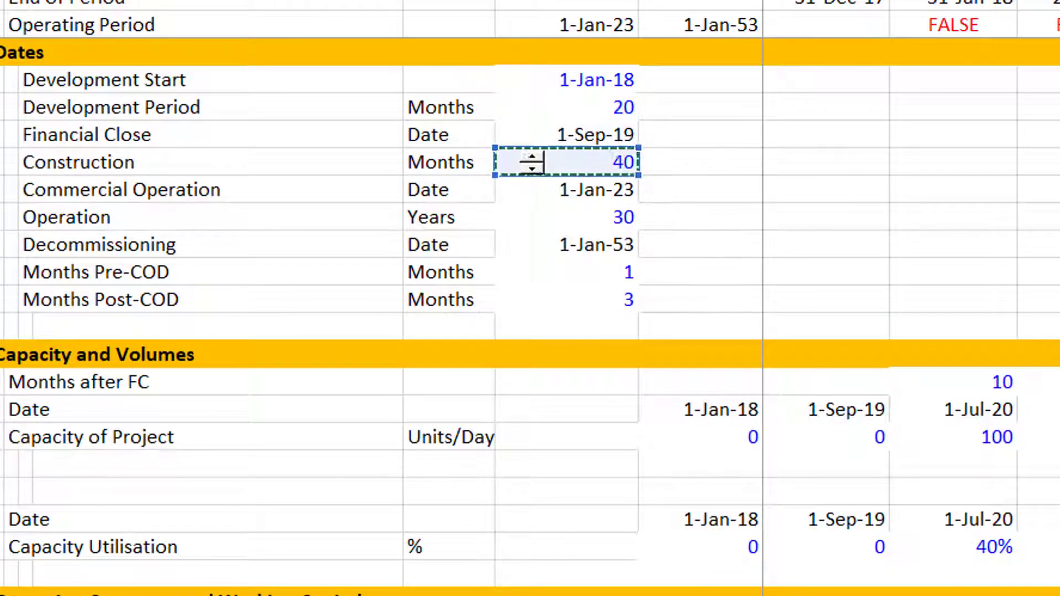
pyautogui.press('Return')
pyautogui.press('Down')
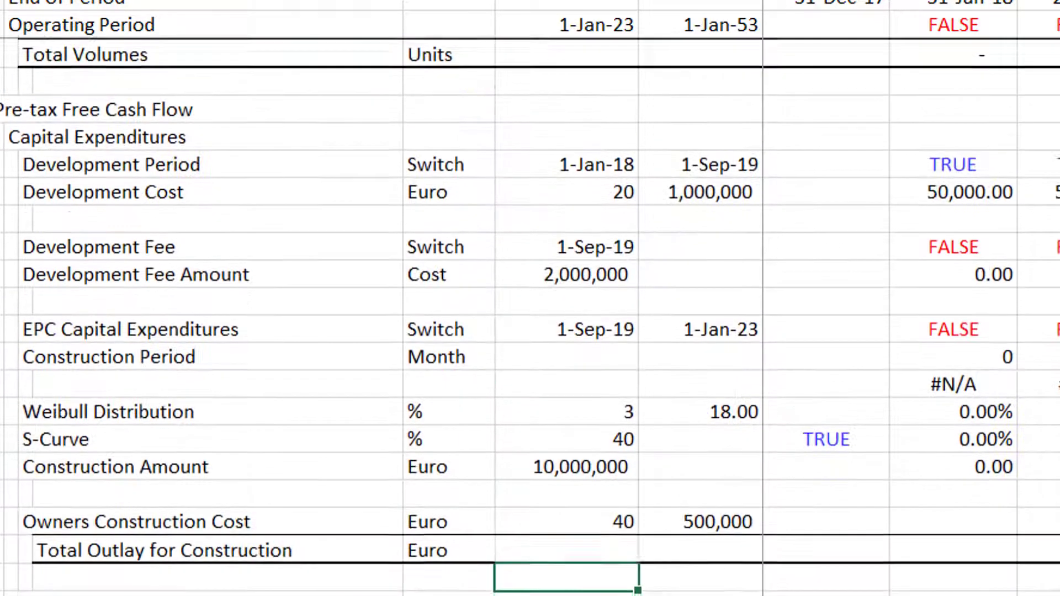
# Step: Enter =$G$82/$F$82*I75 as the Owners Construction Cost in I82 and copy it across the remaining timeline periods
pyautogui.press('Up')
pyautogui.press('Up')
pyautogui.press('Right')
pyautogui.press('Right')
pyautogui.press('Right')
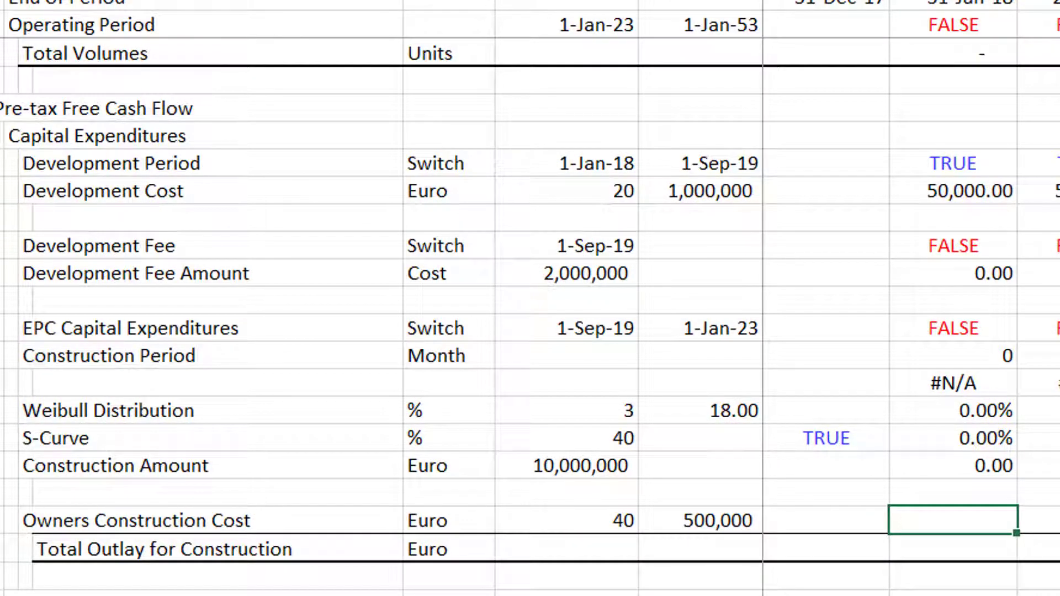
pyautogui.write('=')
pyautogui.press('Left')
pyautogui.press('Left')
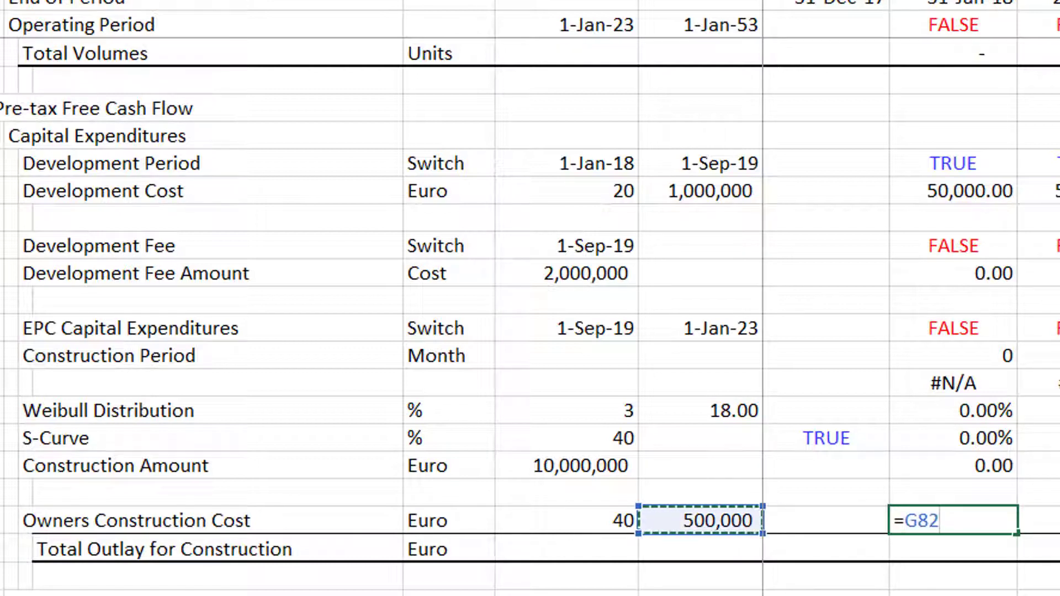
pyautogui.press('F4')
pyautogui.write('/')
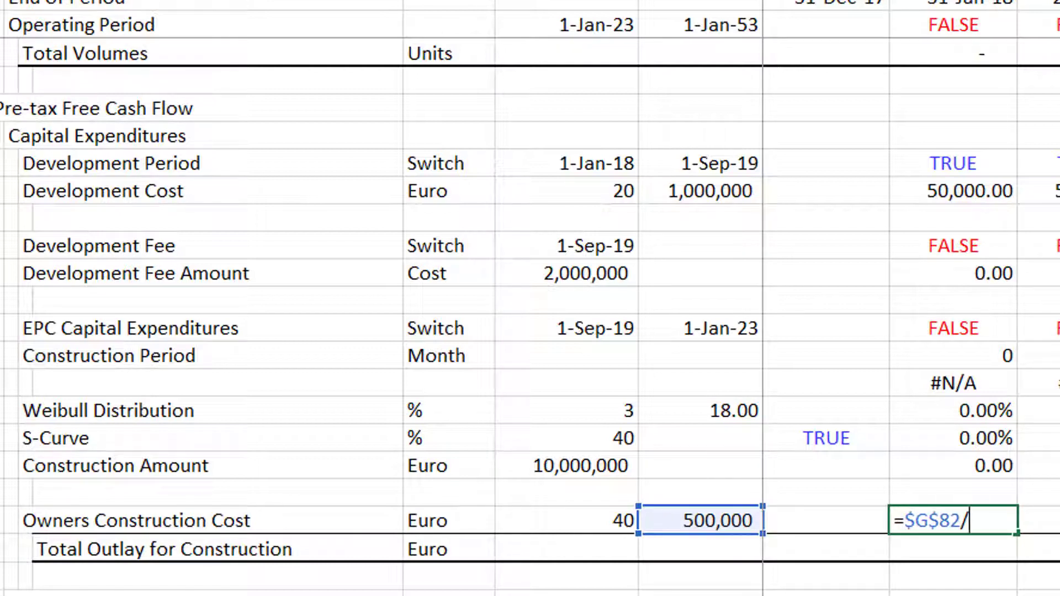
pyautogui.press('Left')
pyautogui.press('Left')
pyautogui.press('Left')
pyautogui.press('F4')
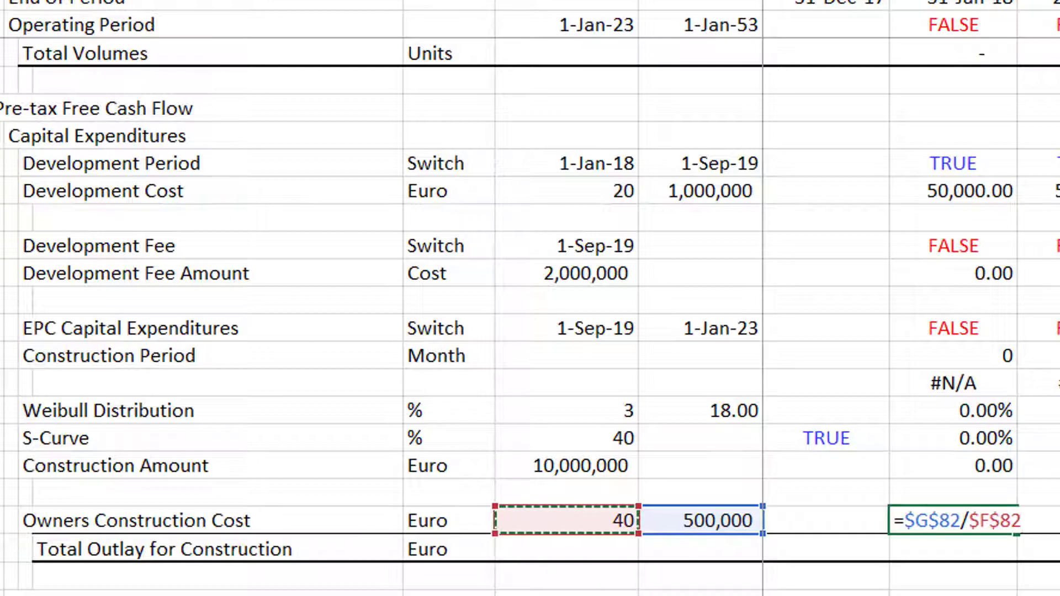
pyautogui.write('*')
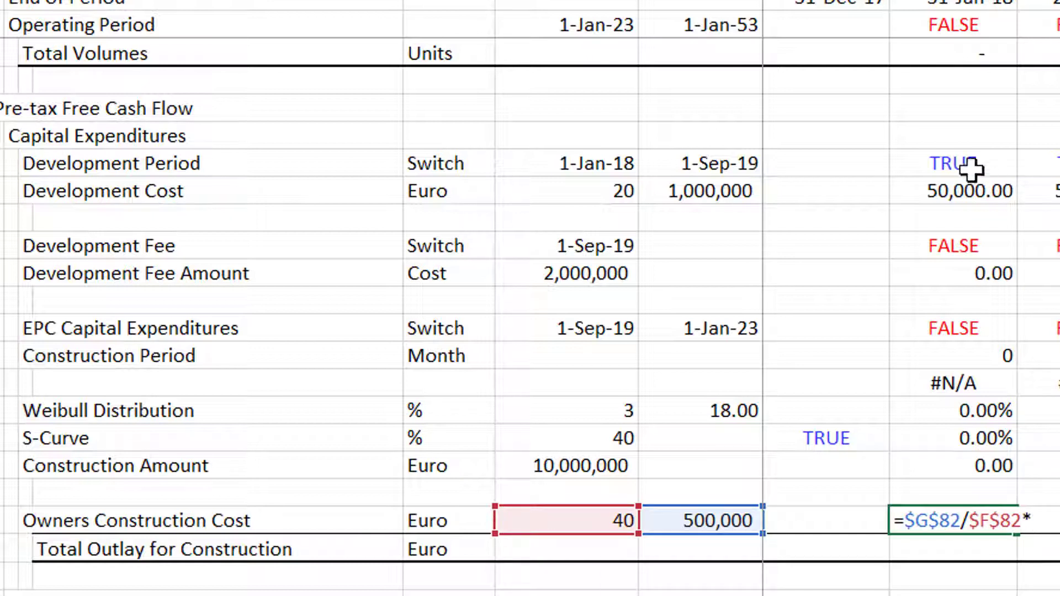
pyautogui.click(944, 328)
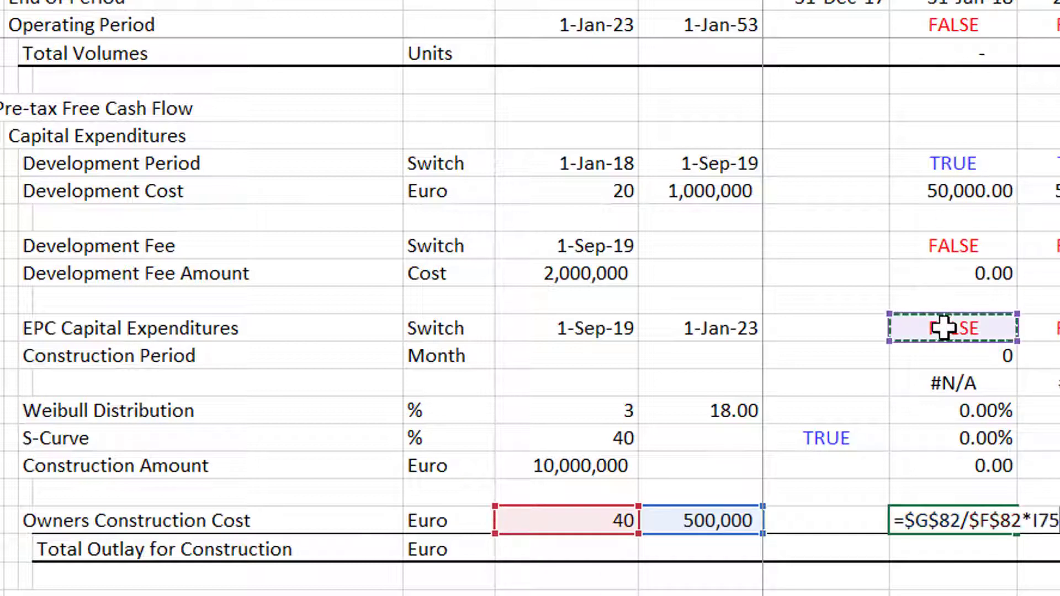
pyautogui.press('Return')
pyautogui.press('Up')
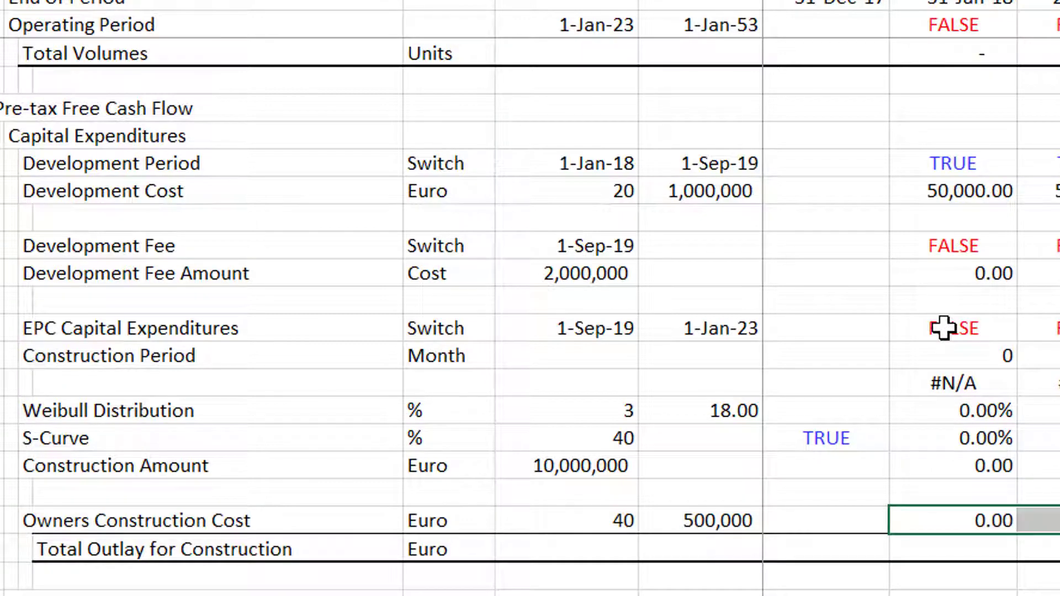
# Step: Enter =I70+I80+I82 as the Total Outlay for Construction in the first period and copy it across the timeline
pyautogui.press('Down')
pyautogui.press('Down')
pyautogui.press('Down')
pyautogui.press('Up')
pyautogui.press('Up')
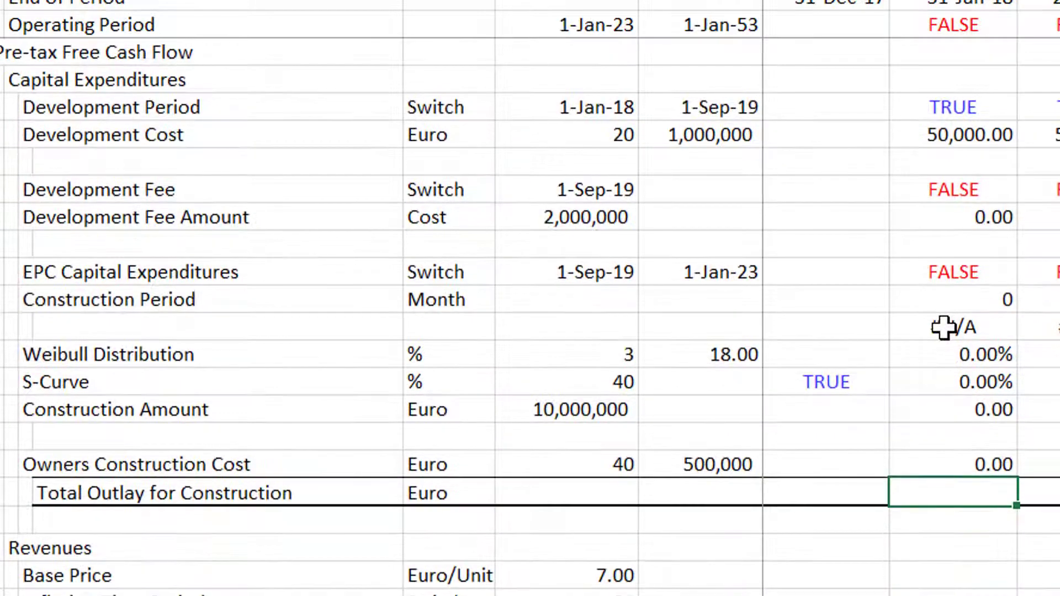
pyautogui.write('=')
pyautogui.press('Up')
pyautogui.press('Up')
pyautogui.press('Up')
pyautogui.press('Up')
pyautogui.press('Up')
pyautogui.press('Up')
pyautogui.press('Up')
pyautogui.press('Up')
pyautogui.press('Up')
pyautogui.press('Up')
pyautogui.press('Up')
pyautogui.press('Up')
pyautogui.press('Up')
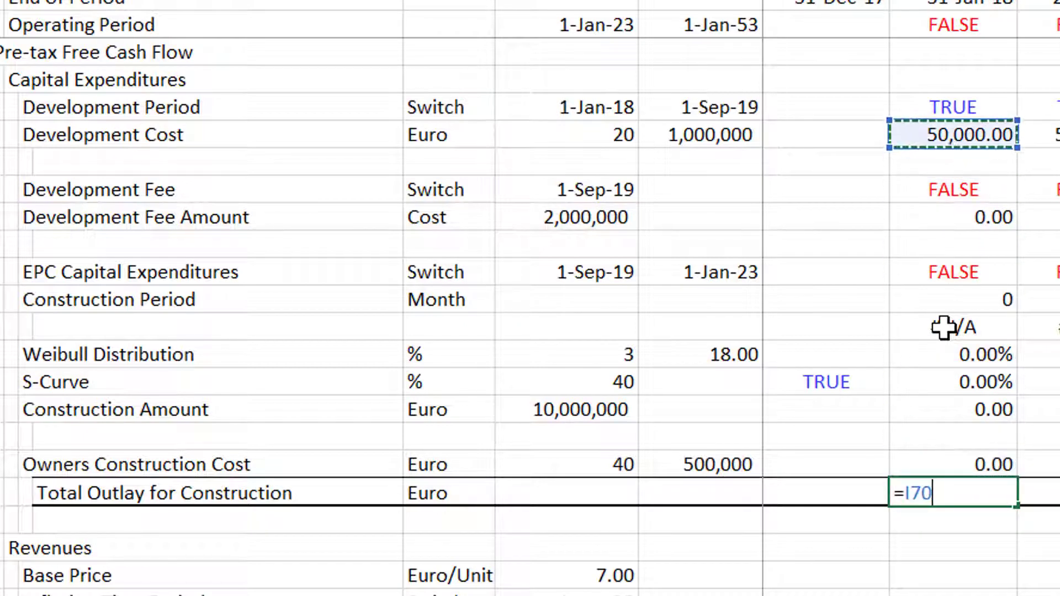
pyautogui.write('+')
pyautogui.press('Up')
pyautogui.press('Up')
pyautogui.press('Up')
pyautogui.press('Up')
pyautogui.press('Up')
pyautogui.press('Up')
pyautogui.press('Up')
pyautogui.press('Up')
pyautogui.press('Up')
pyautogui.press('Up')
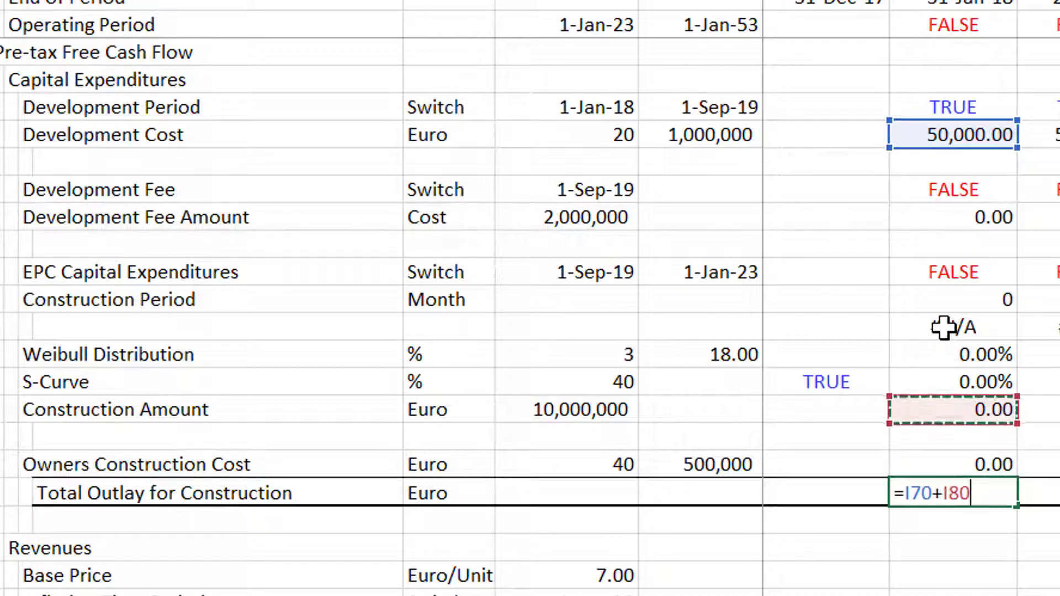
pyautogui.press('Down')
pyautogui.press('Down')
pyautogui.press('Down')
pyautogui.press('Down')
pyautogui.press('Down')
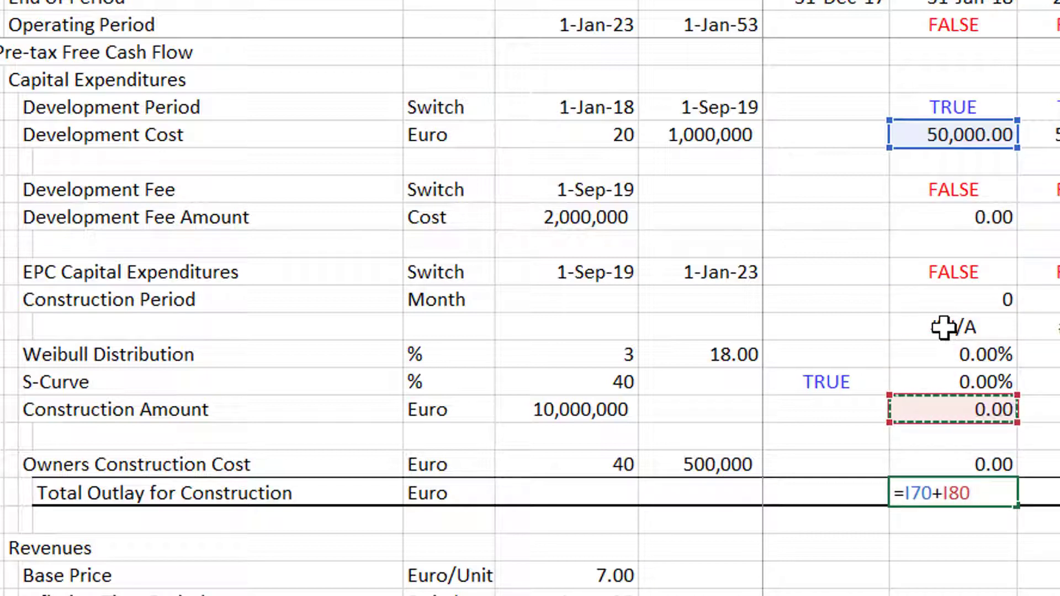
pyautogui.write('+I82')
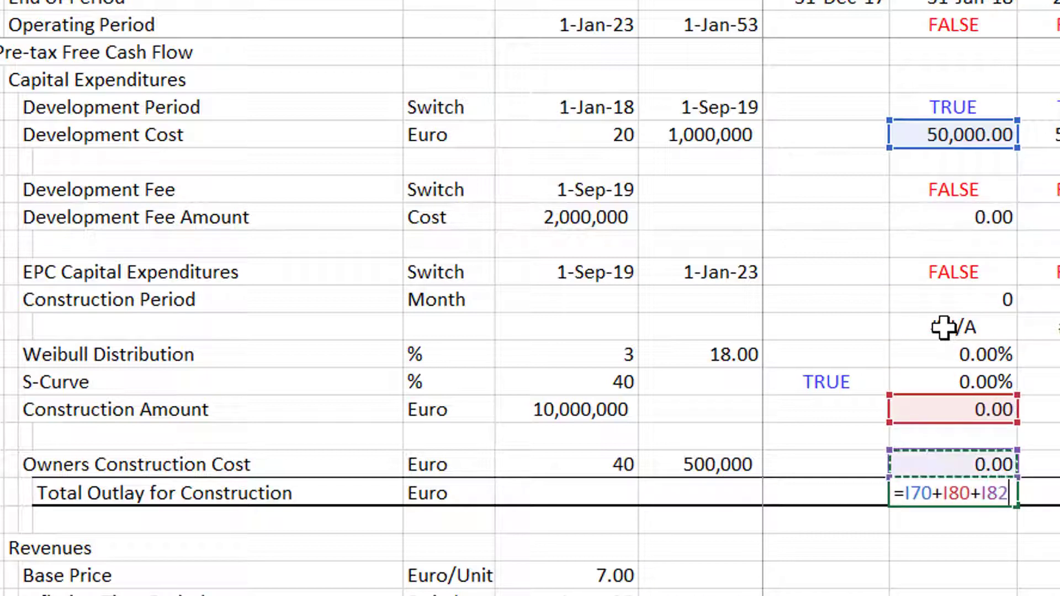
pyautogui.press('Return')
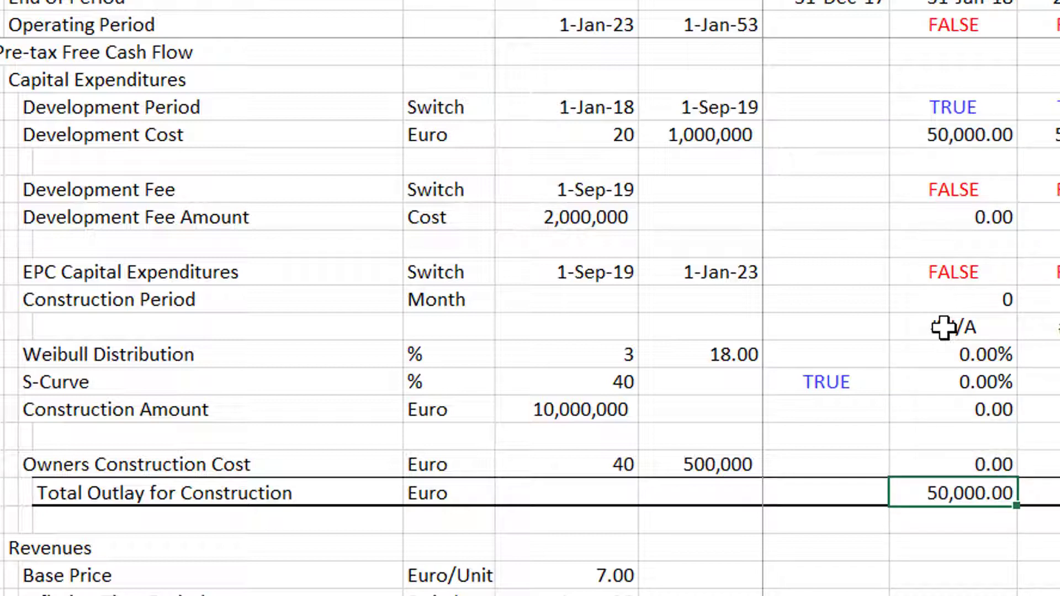
pyautogui.hotkey('shift', 'Right')
# Step: Look through the rows of the Revenues section below the Total Outlay for Construction
pyautogui.press('Down')
pyautogui.press('Down')
pyautogui.press('Down')
pyautogui.press('Down')
pyautogui.press('Down')
pyautogui.press('Down')
pyautogui.press('Down')
pyautogui.press('Down')
pyautogui.press('Down')
pyautogui.press('Down')
pyautogui.press('Down')
pyautogui.press('Down')
pyautogui.press('Down')
pyautogui.press('Down')
pyautogui.press('Down')
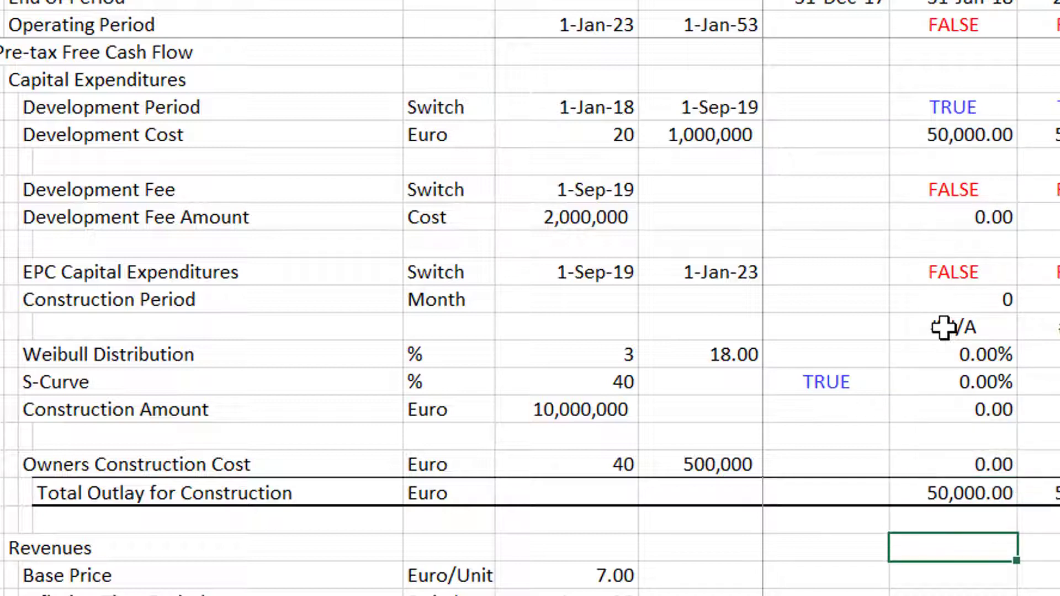
pyautogui.press('Up')
pyautogui.press('Up')
pyautogui.press('Up')
pyautogui.press('Up')
pyautogui.press('Up')
pyautogui.press('Up')
pyautogui.press('Up')
pyautogui.press('Up')
pyautogui.press('Up')
pyautogui.press('Up')
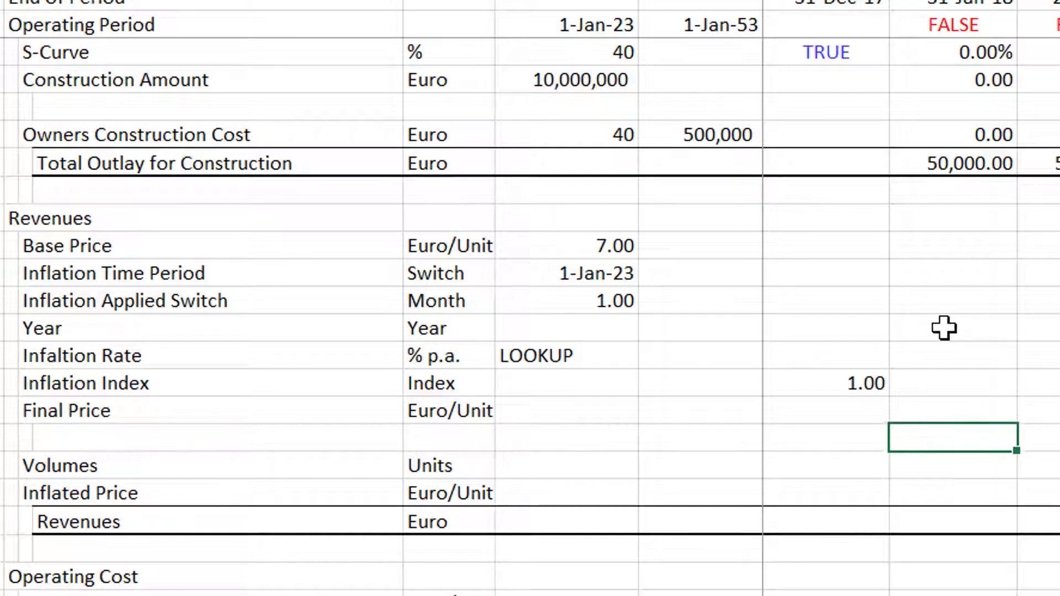
# Step: Enter =$F$86 as the Base Price in I86 and copy it across the remaining timeline periods
pyautogui.press('Up')
pyautogui.press('Up')
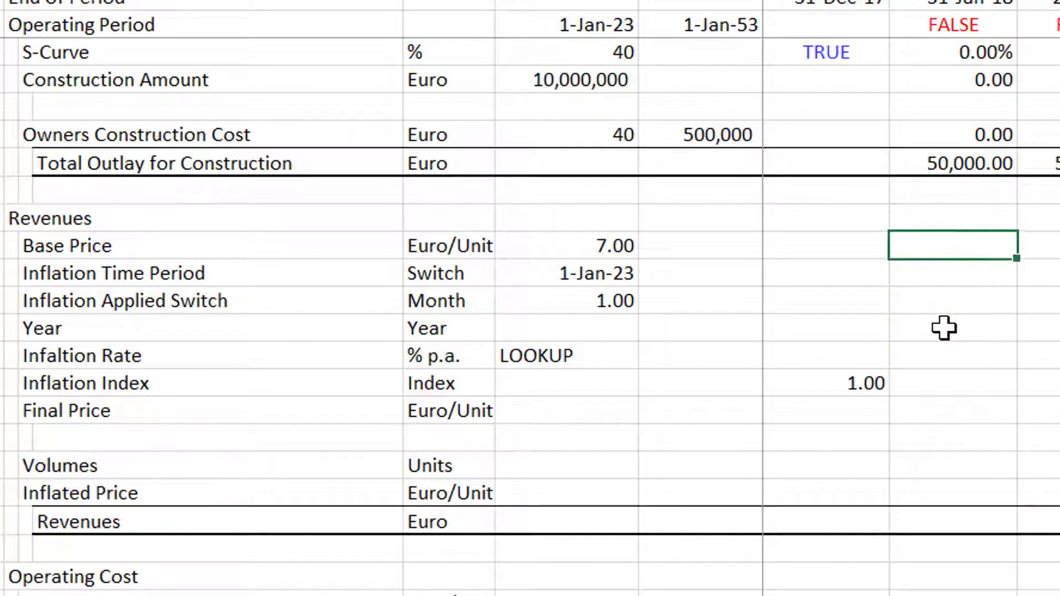
pyautogui.write('=')
pyautogui.press('Left')
pyautogui.press('Left')
pyautogui.press('Left')
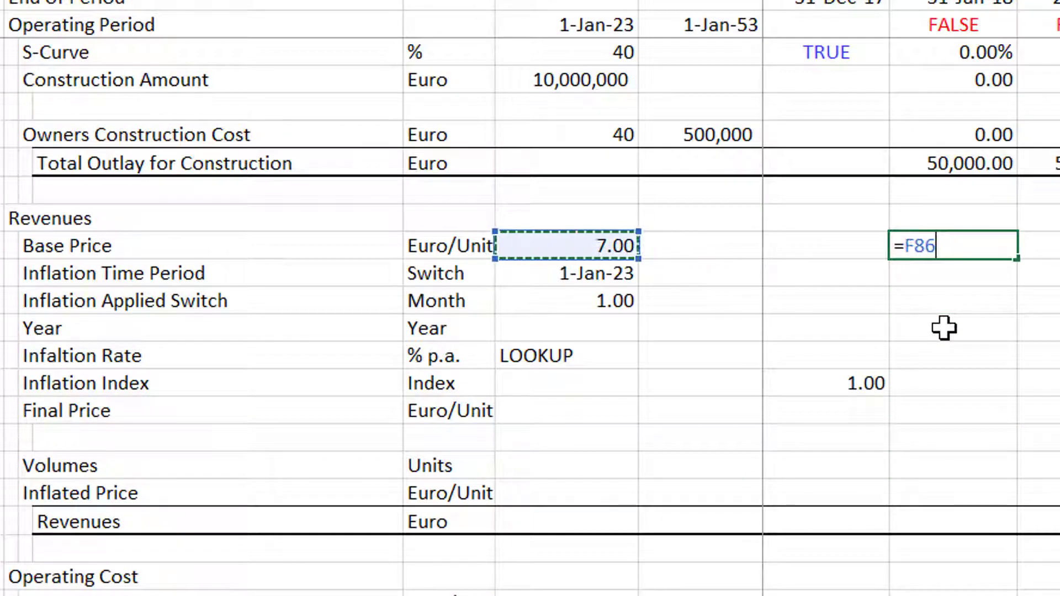
pyautogui.press('F4')
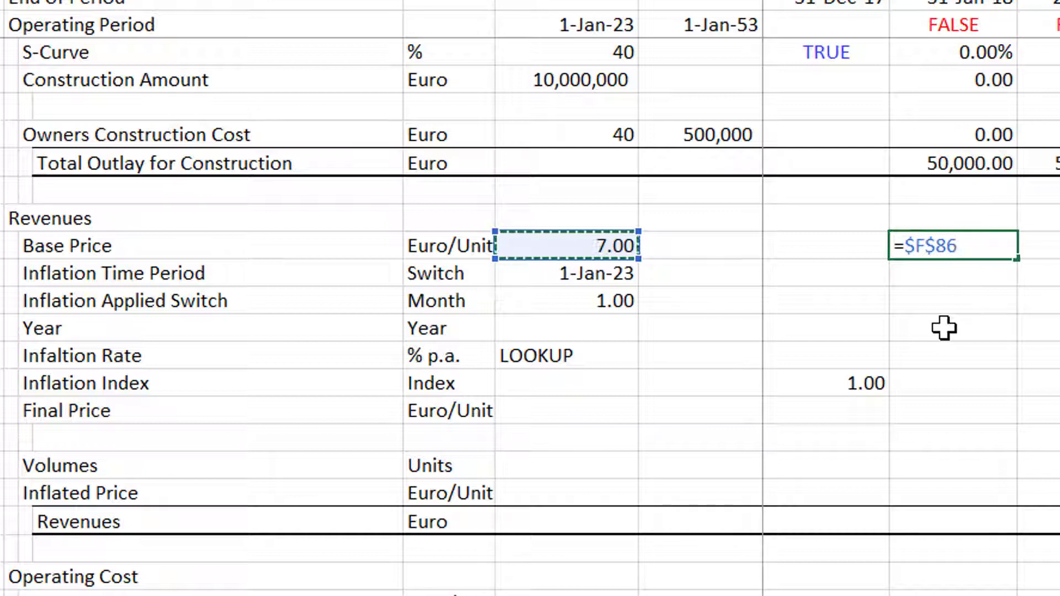
pyautogui.press('Return')
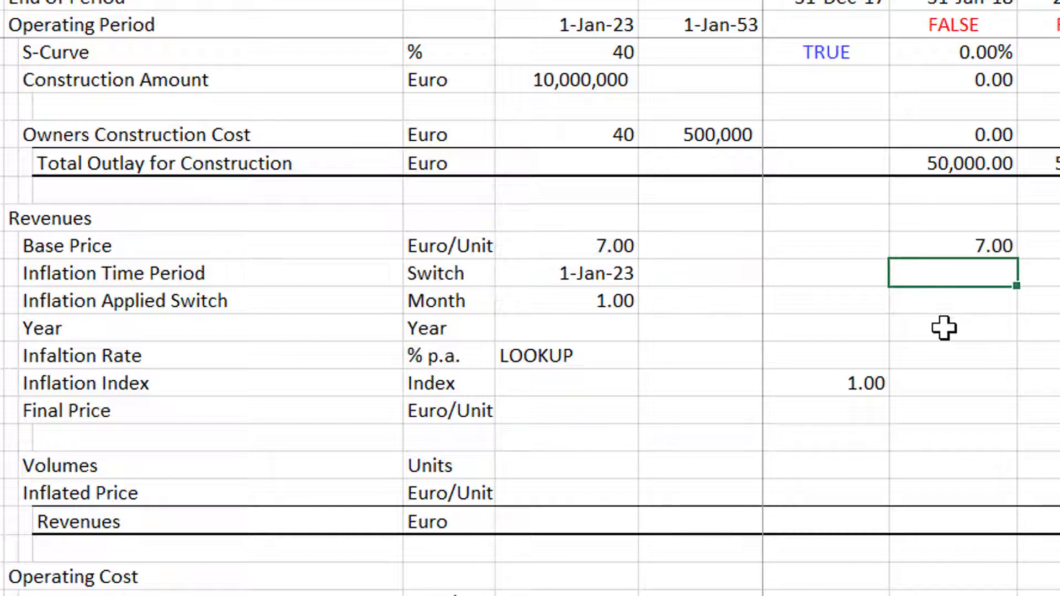
pyautogui.press('Up')
pyautogui.hotkey('ctrl', 'shift', 'Right')
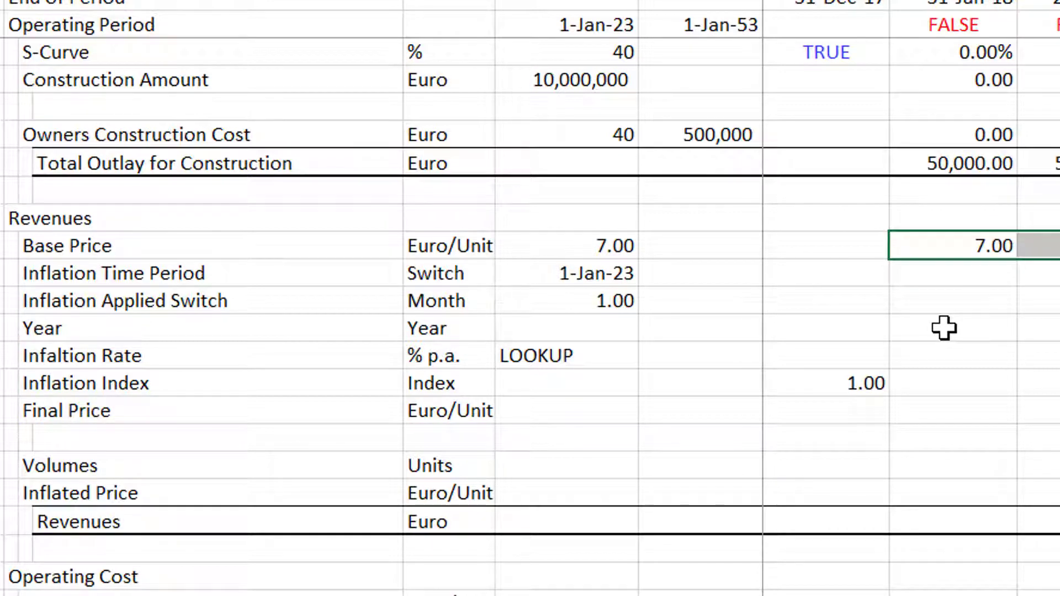
pyautogui.hotkey('ctrl', 'r')
# Step: Trace the Inflation Time Period date to its source in the Dates section and return to the Revenues section
pyautogui.press('Down')
pyautogui.press('Left')
pyautogui.press('Left')
pyautogui.press('Left')
pyautogui.press('Left')
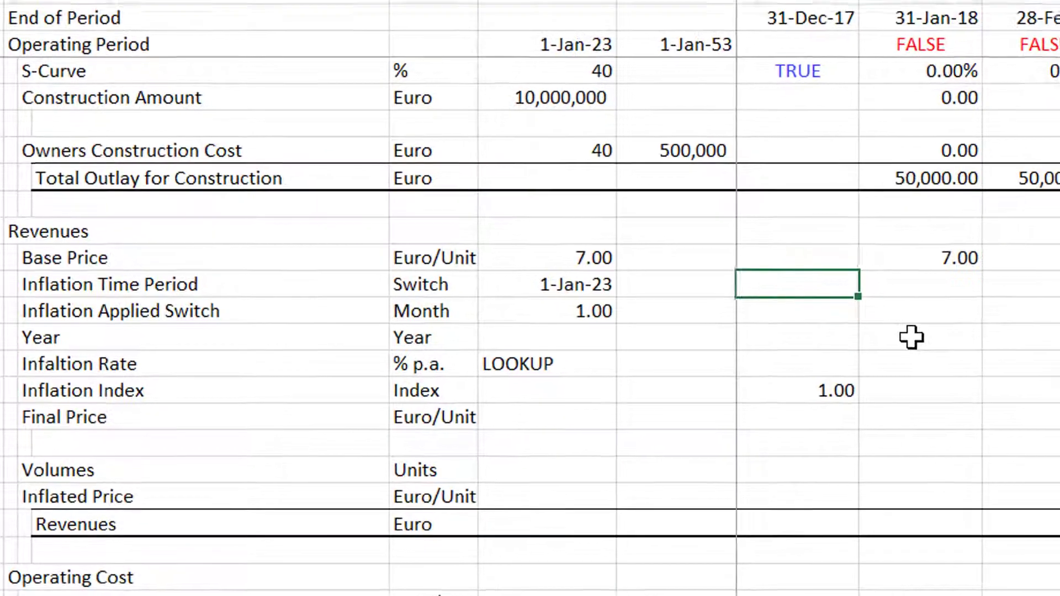
pyautogui.press('Right')
pyautogui.press('Right')
pyautogui.press('Left')
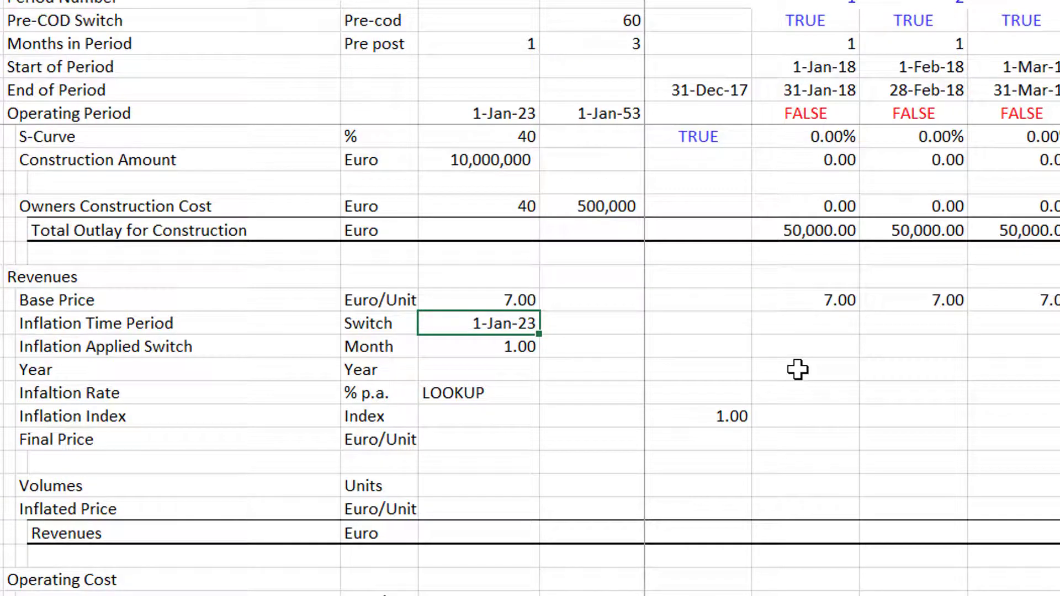
pyautogui.hotkey('ctrl', '[')
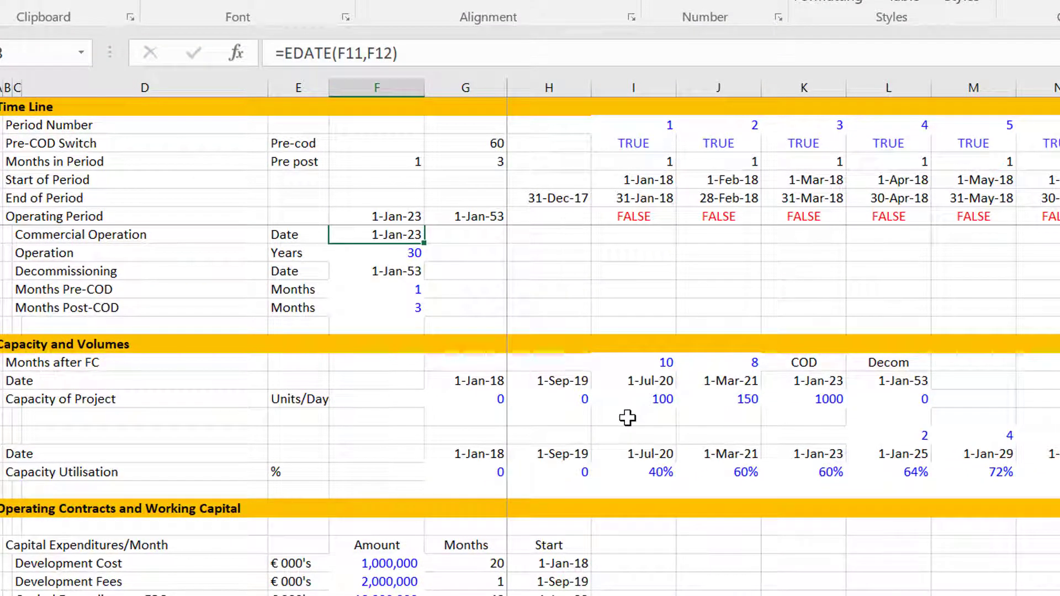
pyautogui.press('F5')
pyautogui.press('Return')
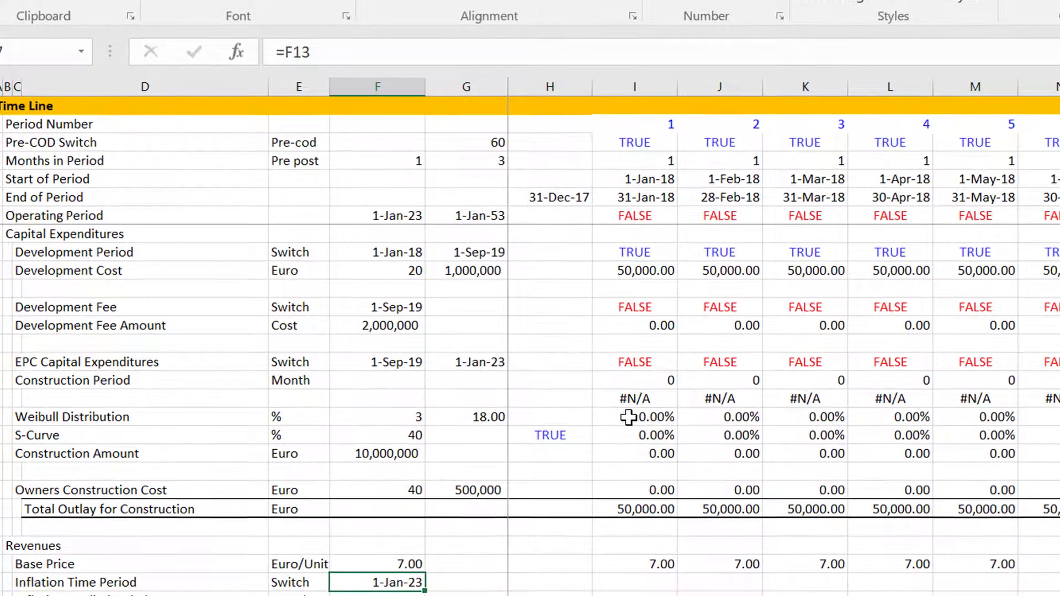
# Step: Follow the date in F87 back to the Commercial Operation date, then go back to the Inflation Time Period row
pyautogui.hotkey('ctrl', '[')
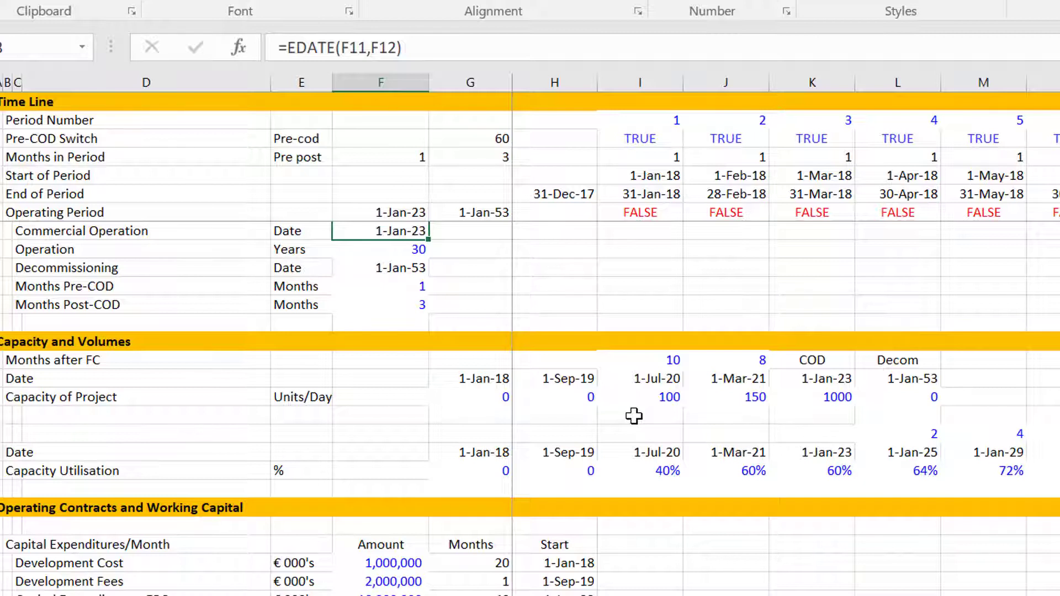
pyautogui.press('pagedown')
pyautogui.press('Down')
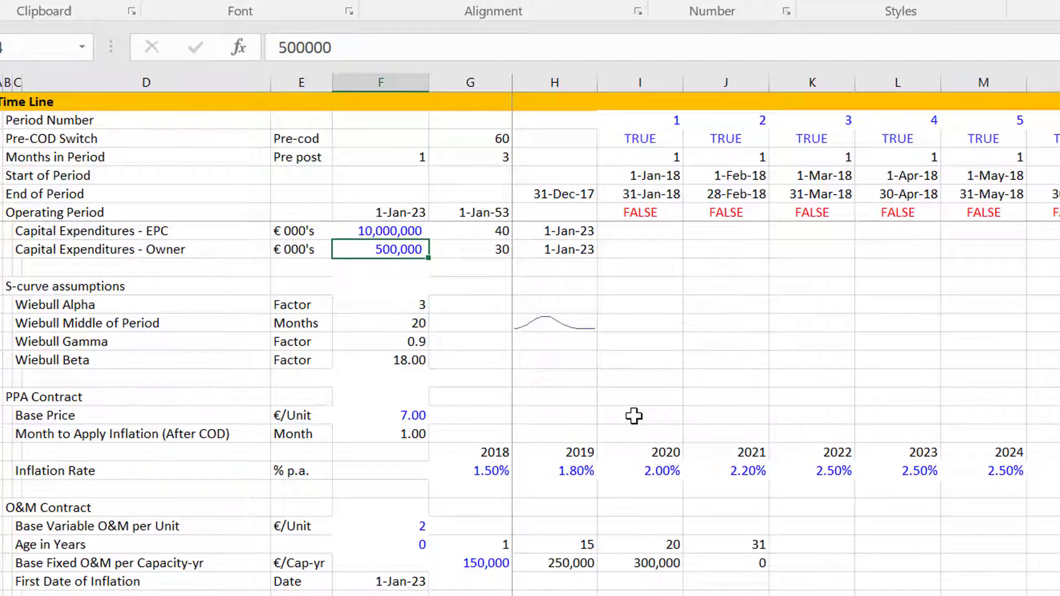
pyautogui.press('pagedown')
pyautogui.press('pagedown')
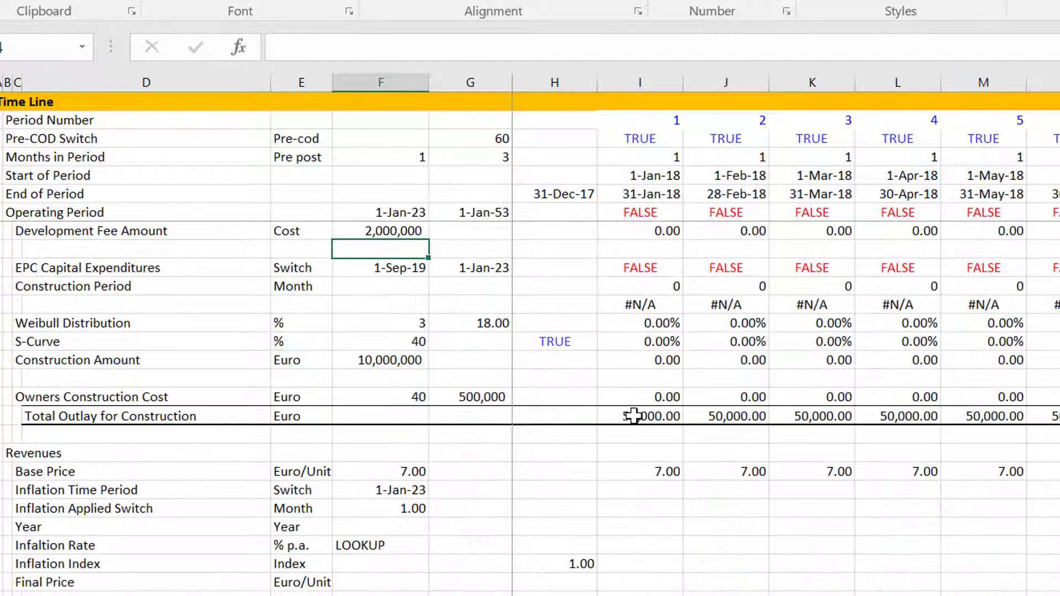
pyautogui.press('Down')
pyautogui.press('Down')
pyautogui.press('Down')
pyautogui.press('Down')
pyautogui.press('Down')
pyautogui.press('Down')
pyautogui.press('Down')
pyautogui.press('Down')
pyautogui.press('Down')
pyautogui.press('Down')
pyautogui.press('Down')
pyautogui.press('Down')
pyautogui.press('Down')
pyautogui.press('Down')
pyautogui.press('Up')
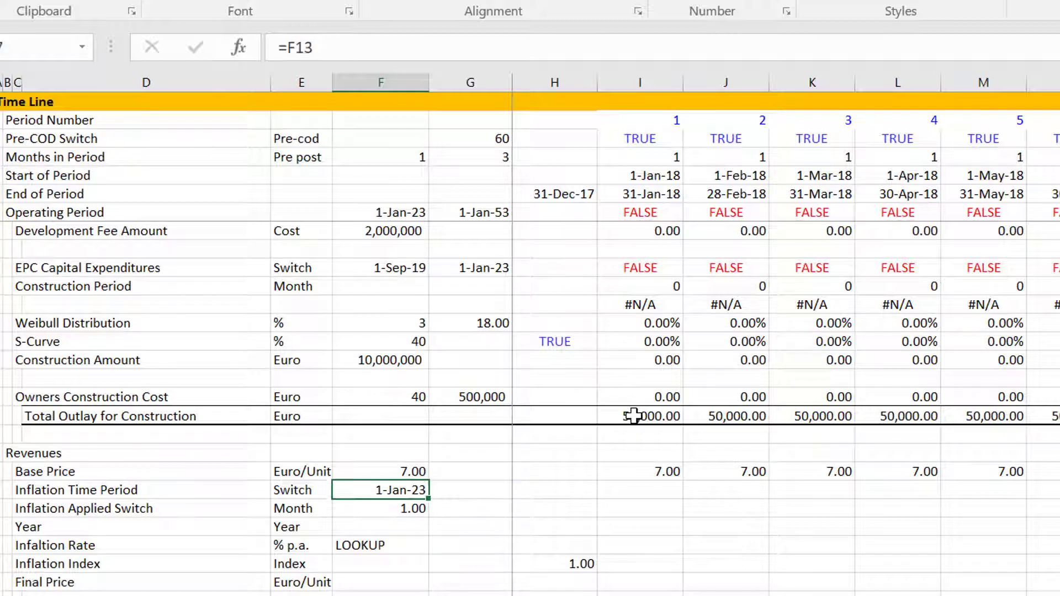
# Step: Enter =I5>$F$87 as the Inflation Time Period switch in I87 and copy it across the timeline
pyautogui.press('Right')
pyautogui.press('Right')
pyautogui.press('Right')
pyautogui.write('=')
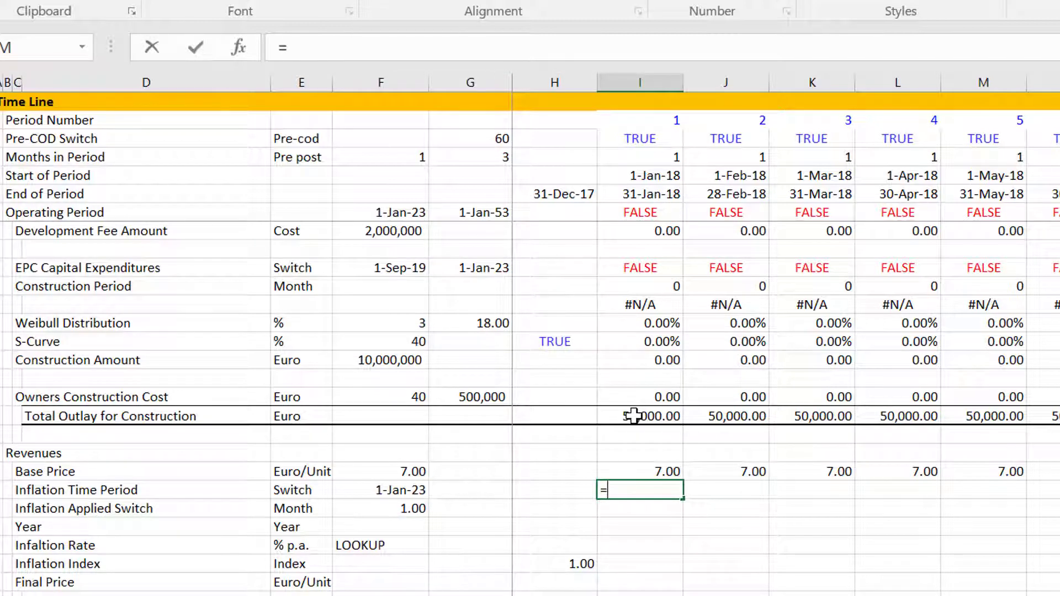
pyautogui.click(641, 168)
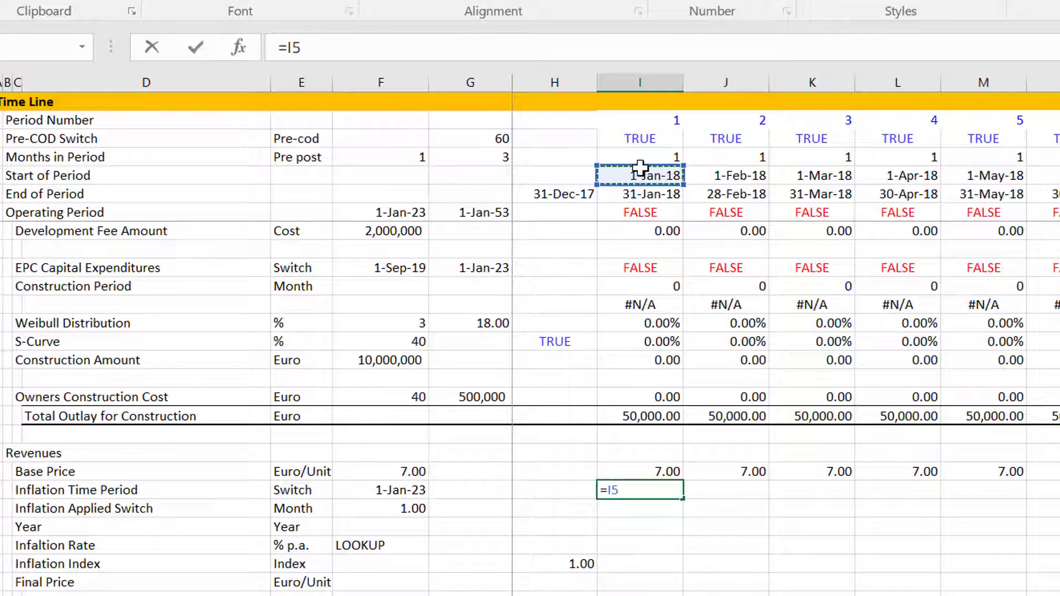
pyautogui.write('>')
pyautogui.press('Left')
pyautogui.press('Left')
pyautogui.press('Left')
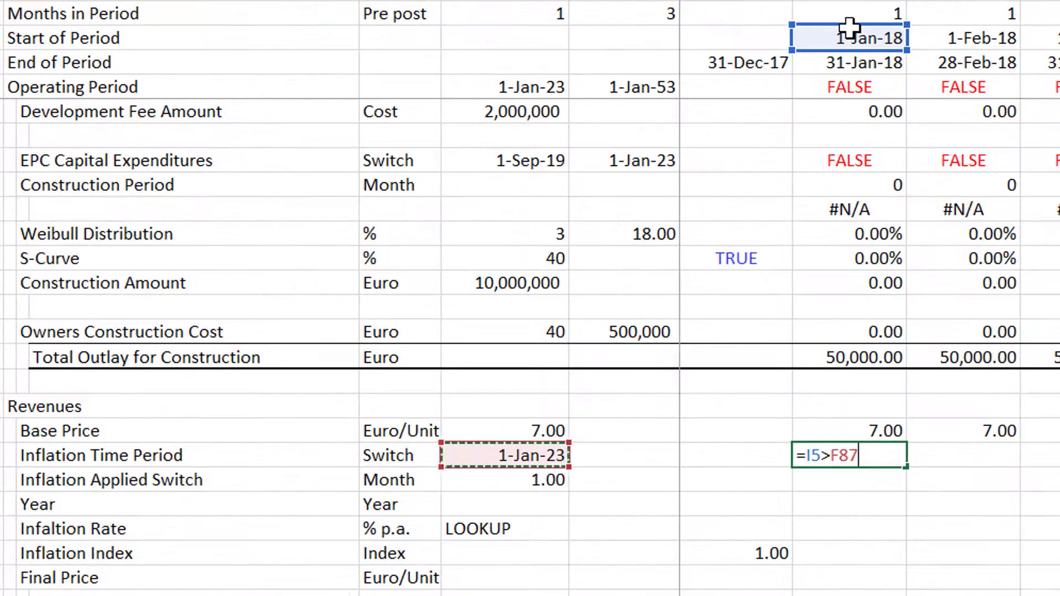
pyautogui.press('F4')
pyautogui.press('Return')
pyautogui.press('Up')
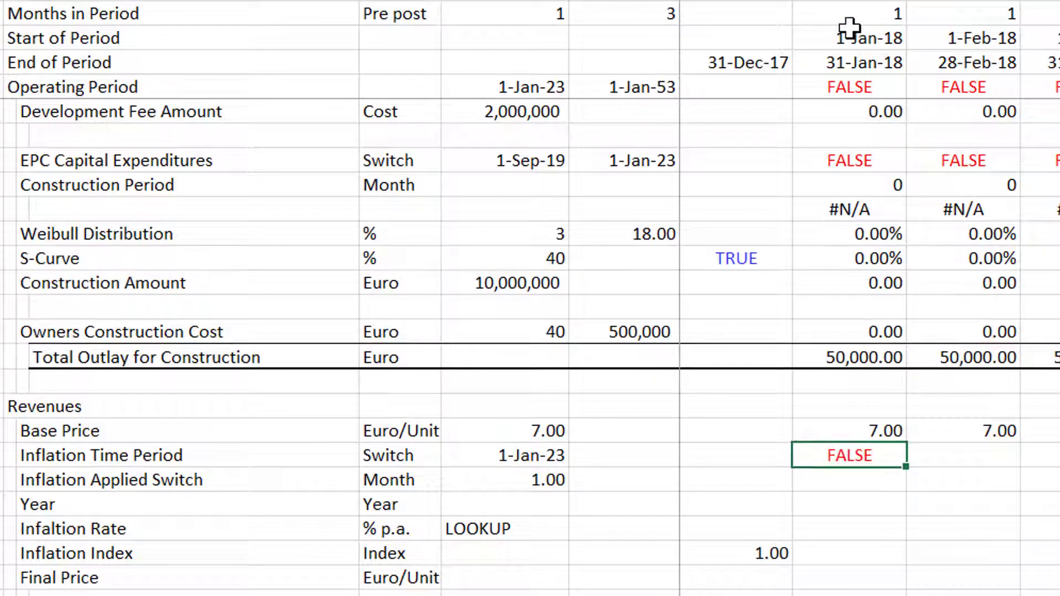
pyautogui.hotkey('ctrl', 'shift', 'Right')
pyautogui.hotkey('ctrl', 'r')
pyautogui.press('Down')
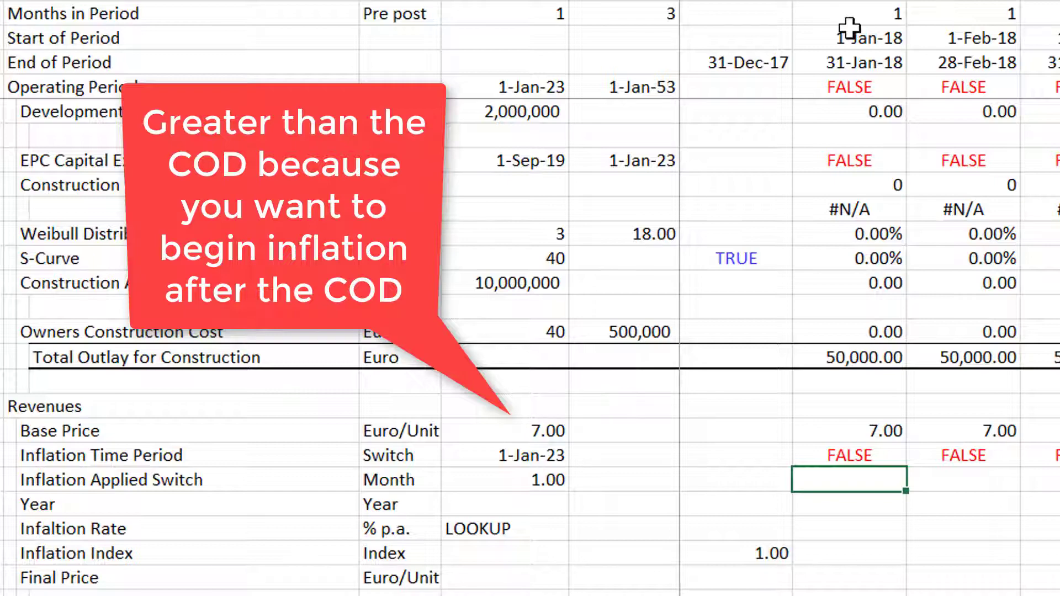
# Step: Set the Construction duration in the Dates section to 39 months
pyautogui.press('Left')
pyautogui.press('Left')
pyautogui.press('Left')
pyautogui.press('pageup')
pyautogui.press('pageup')
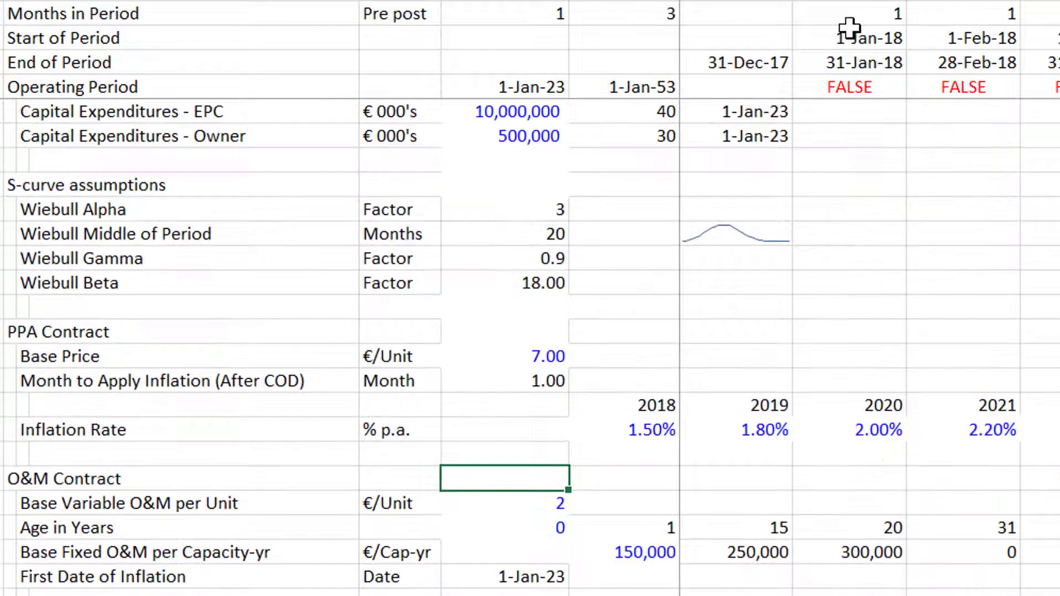
pyautogui.press('pageup')
pyautogui.press('pageup')
pyautogui.press('Up')
pyautogui.press('Up')
pyautogui.press('Up')
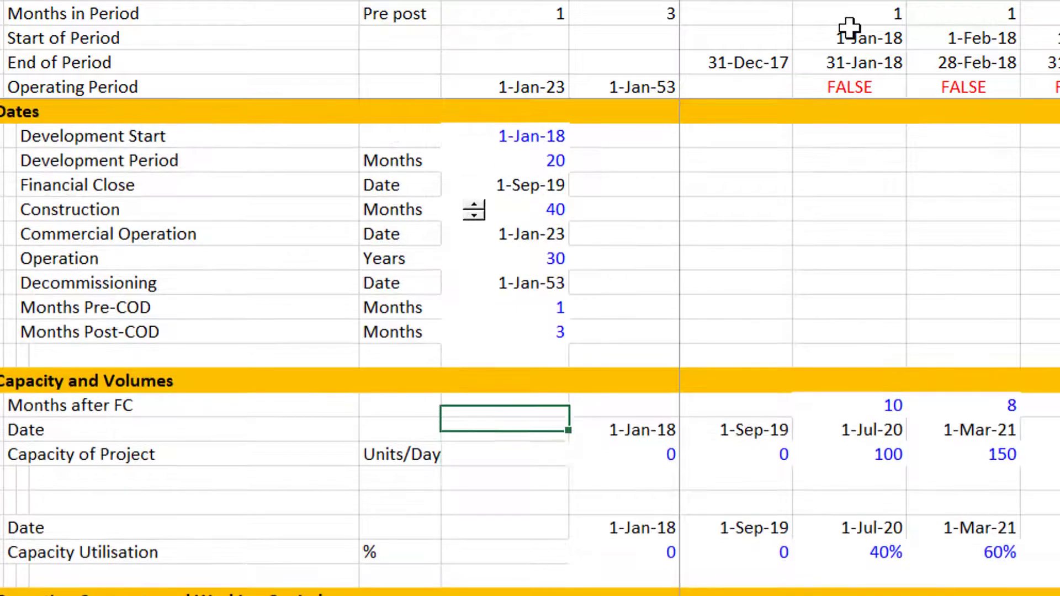
pyautogui.press('Up')
pyautogui.press('Up')
pyautogui.press('Up')
pyautogui.press('Up')
pyautogui.press('Up')
pyautogui.press('Up')
pyautogui.press('Up')
pyautogui.press('Up')
pyautogui.press('Up')
pyautogui.press('Up')
pyautogui.press('Up')
pyautogui.press('Down')
pyautogui.press('Down')
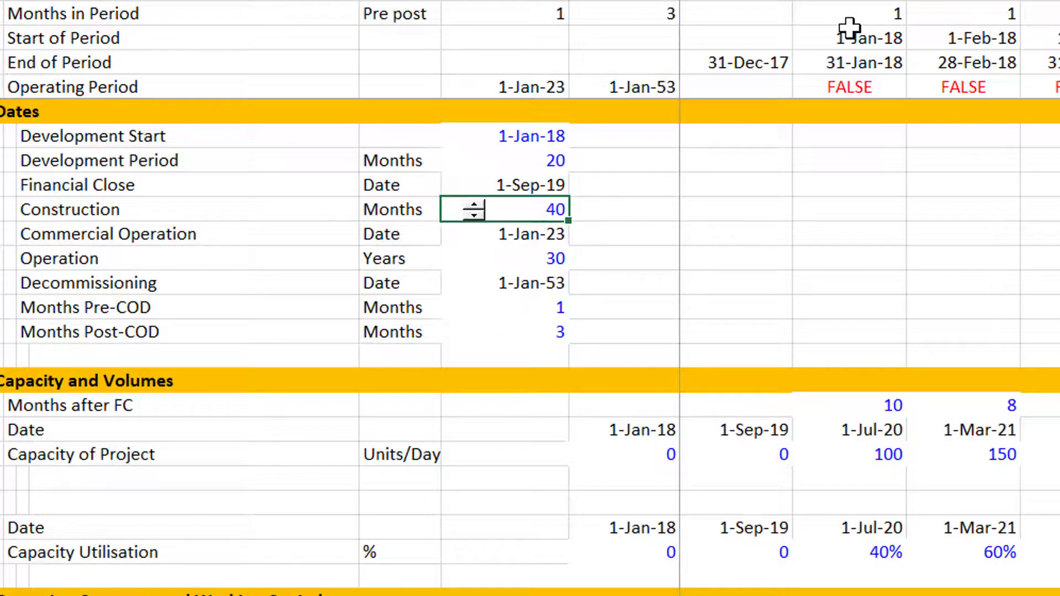
pyautogui.write('39')
pyautogui.press('Return')
# Step: Examine the Inflation Time Period date and the Inflation Applied Switch month in the Revenues section under the new construction duration
pyautogui.press('pagedown')
pyautogui.press('pagedown')
pyautogui.press('pagedown')
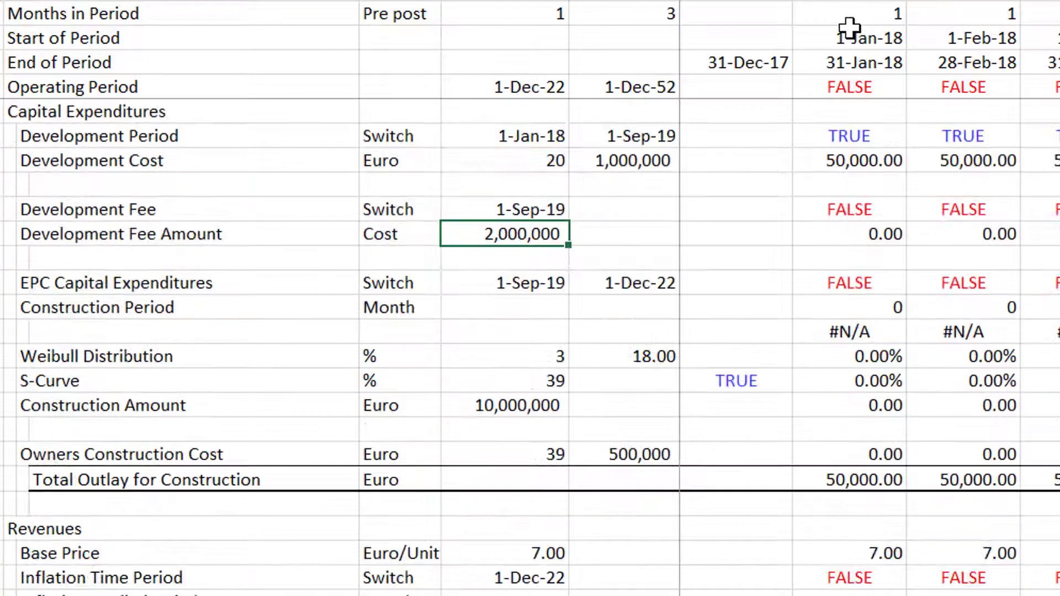
pyautogui.press('pagedown')
pyautogui.press('pageup')
pyautogui.press('Down')
pyautogui.press('Down')
pyautogui.press('Down')
pyautogui.press('Down')
pyautogui.press('Down')
pyautogui.press('Down')
pyautogui.press('Down')
pyautogui.press('Down')
pyautogui.press('Down')
pyautogui.press('Down')
pyautogui.press('Down')
pyautogui.press('Down')
pyautogui.press('Down')
pyautogui.press('Down')
pyautogui.press('Down')
pyautogui.press('Down')
pyautogui.press('Down')
pyautogui.press('Down')
pyautogui.press('Down')
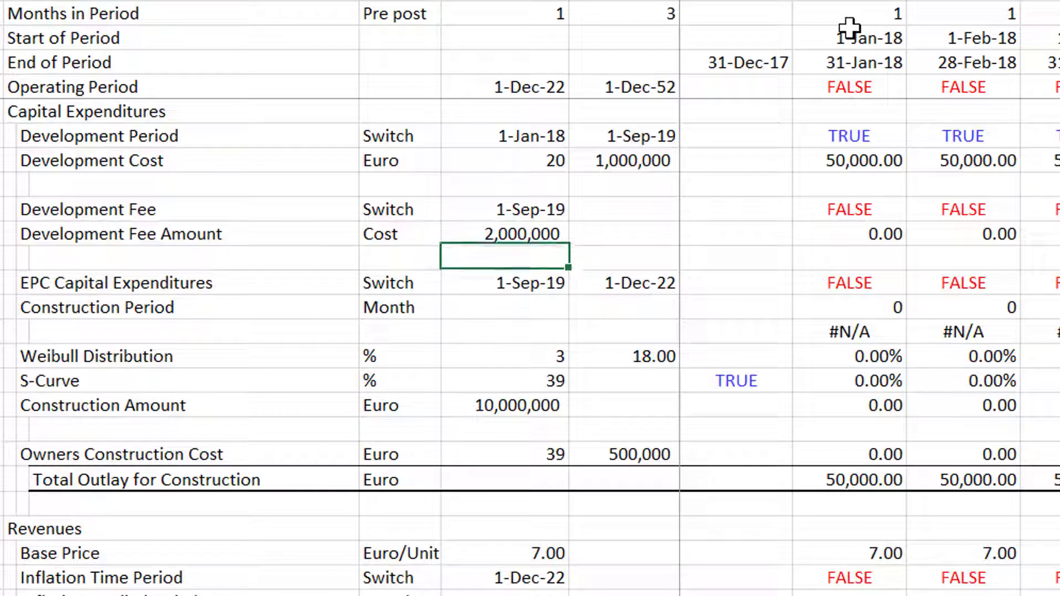
pyautogui.press('Up')
pyautogui.press('Up')
pyautogui.press('Up')
pyautogui.press('Up')
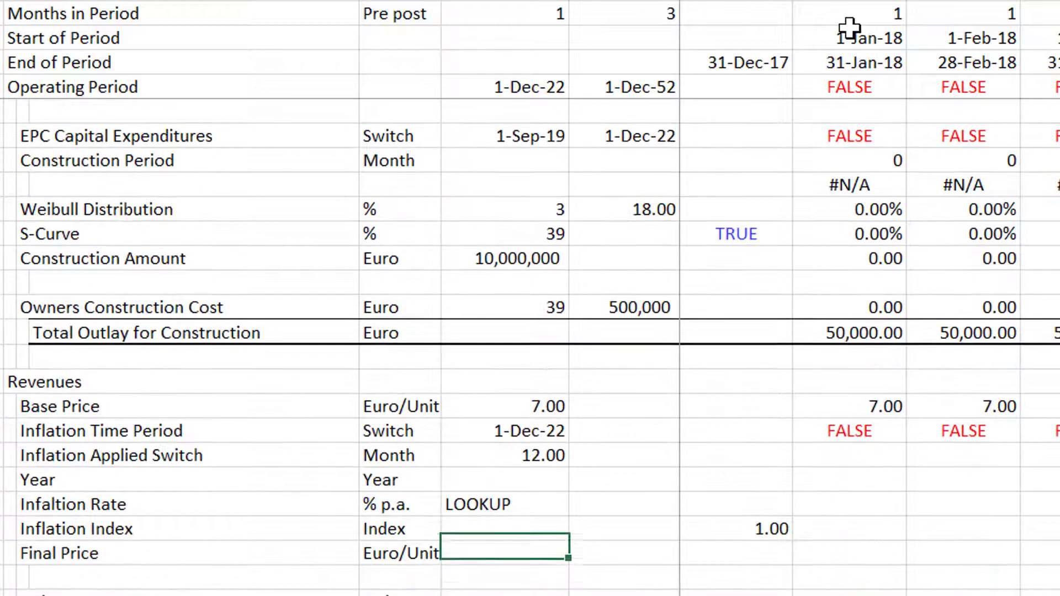
# Step: Begin a MONTH formula for the Inflation Applied Switch in the first period of the timeline
pyautogui.press('Right')
pyautogui.press('Right')
pyautogui.press('Right')
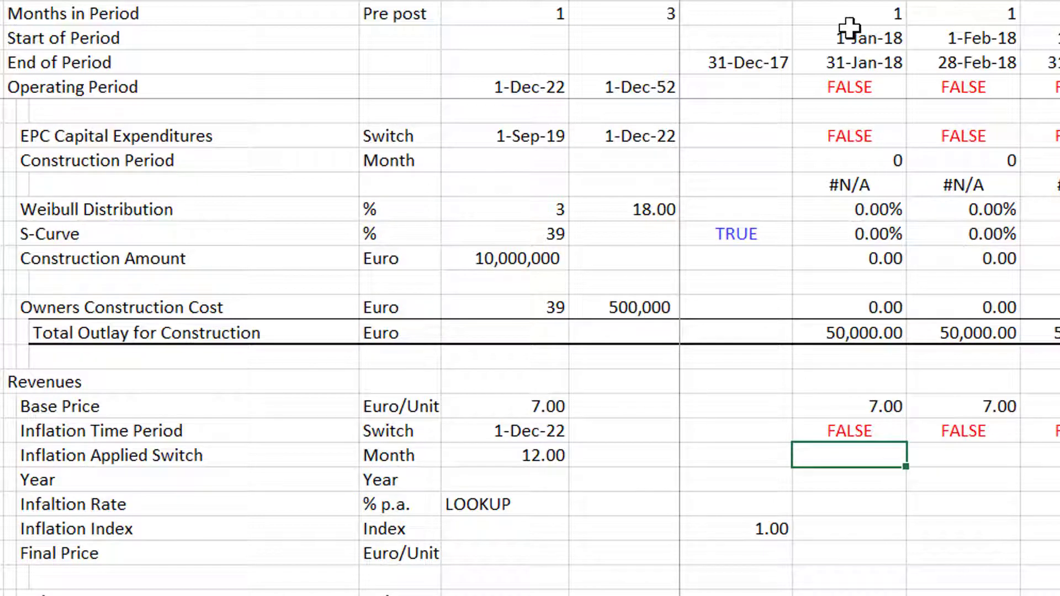
pyautogui.write('=mont(')
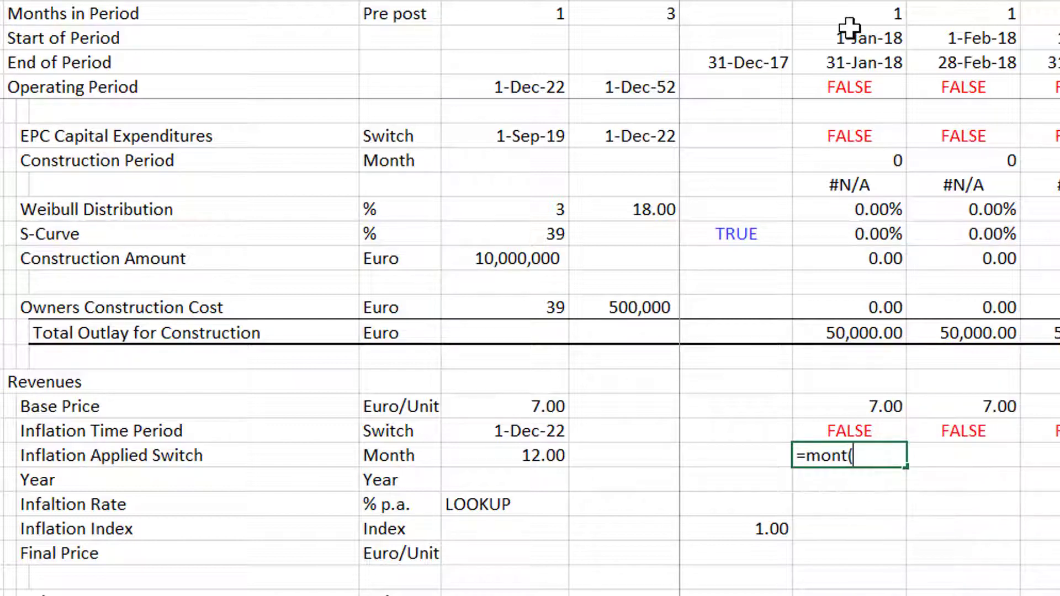
pyautogui.press('BackSpace')
pyautogui.press('BackSpace')
pyautogui.press('BackSpace')
pyautogui.press('BackSpace')
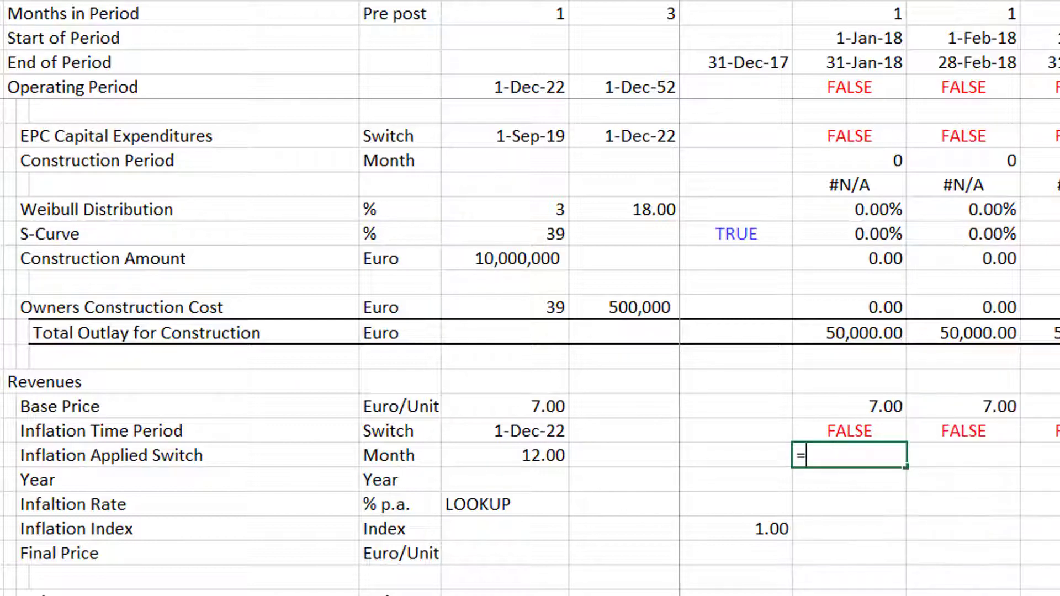
pyautogui.write('mon')
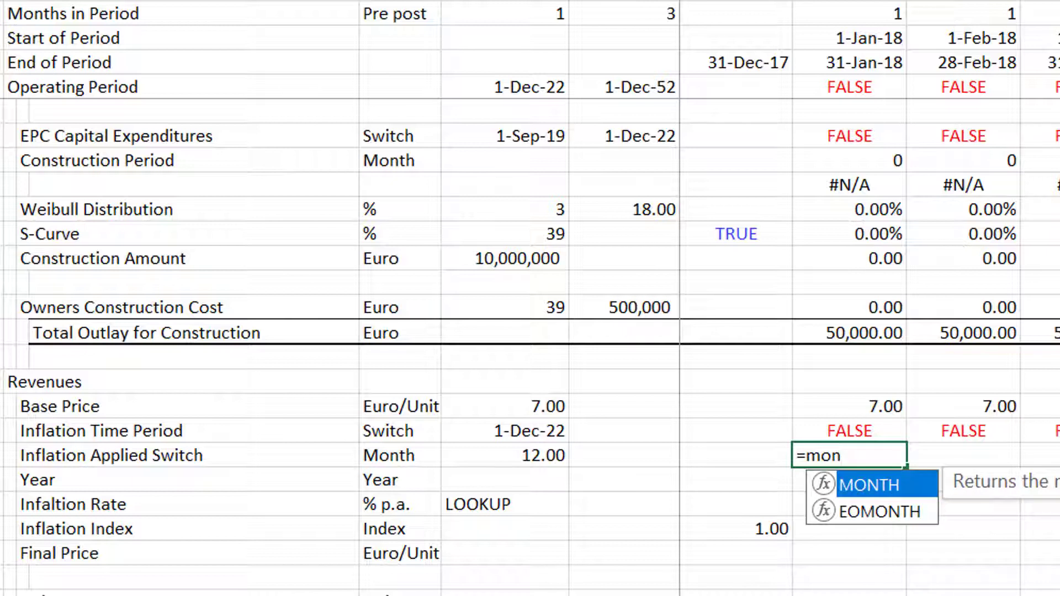
pyautogui.press('Tab')
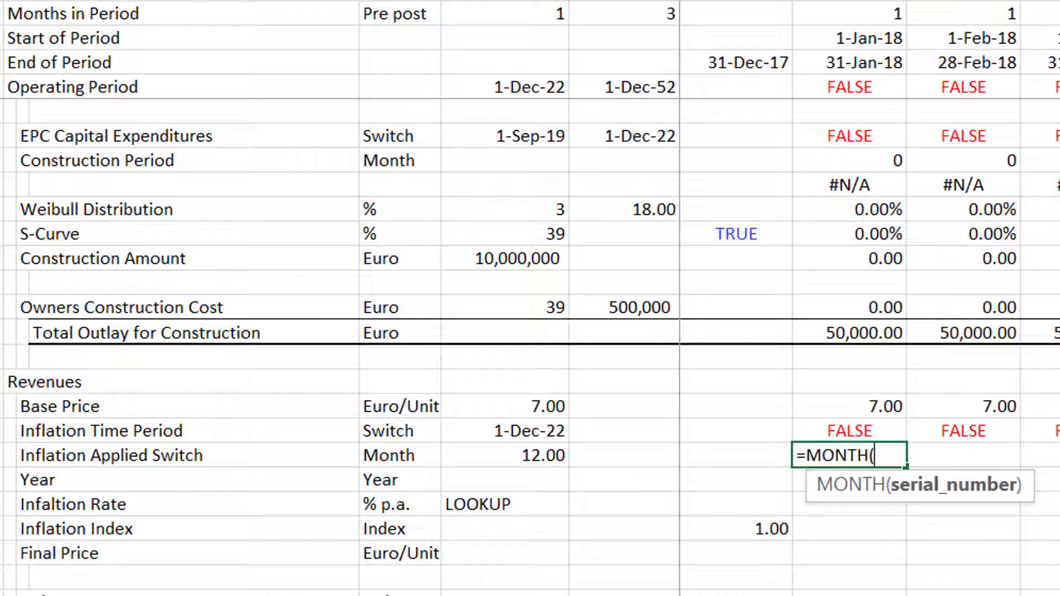
# Step: Complete the first period's Inflation Applied Switch formula as =MONTH(I5)=$F$88, comparing the period's start month with the inflation month
pyautogui.click(843, 44)
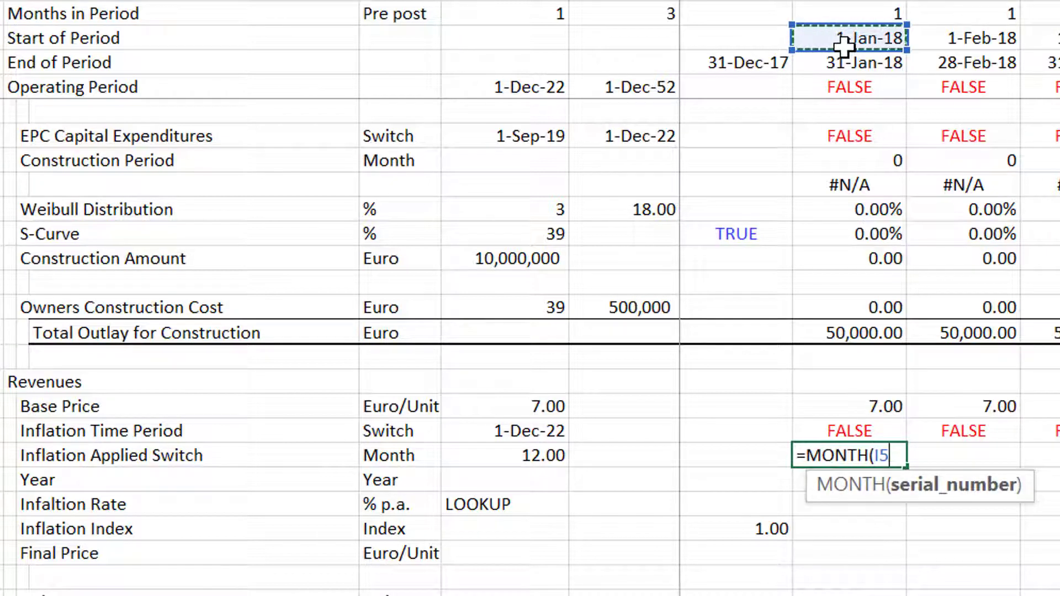
pyautogui.write(')')
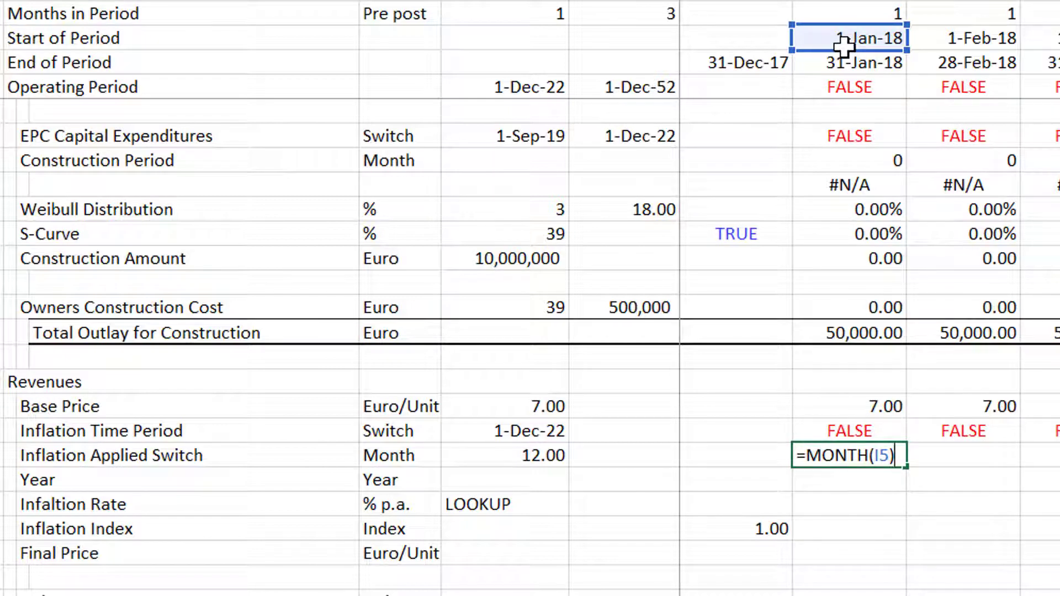
pyautogui.write('=')
pyautogui.press('Left')
pyautogui.press('Left')
pyautogui.press('Left')
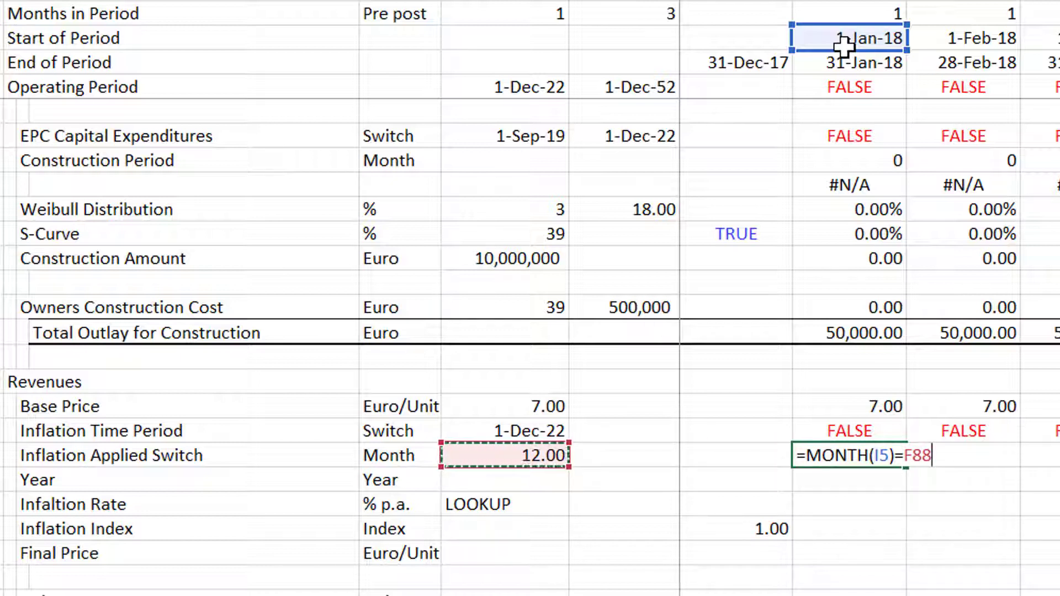
pyautogui.press('F4')
pyautogui.press('Return')
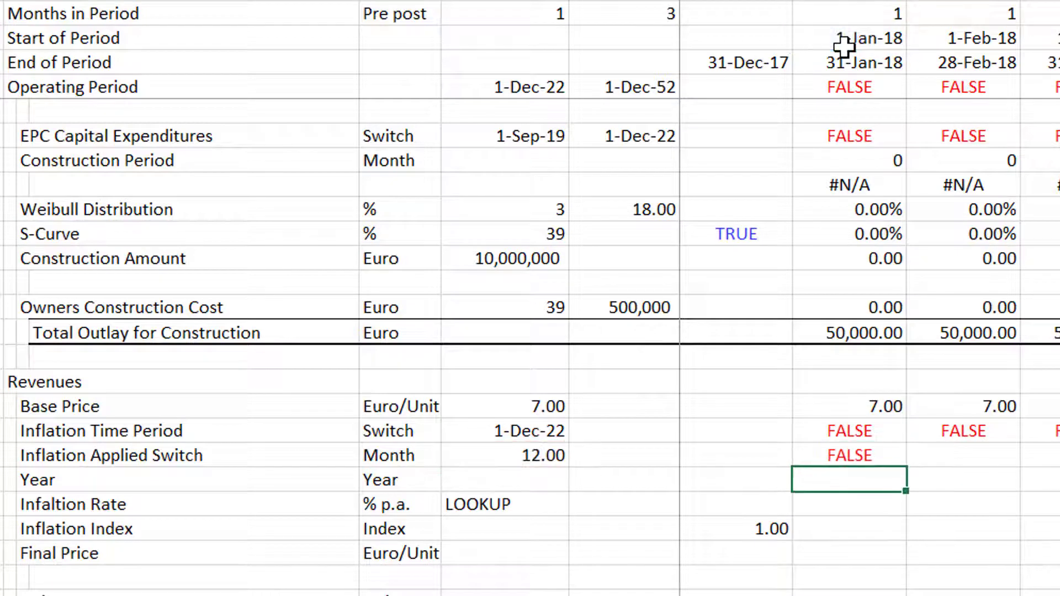
# Step: Wrap the Inflation Applied Switch test in an AND function that also requires the Inflation Time Period switch: =AND(MONTH(I5)=$F$88,I87)
pyautogui.press('Up')
pyautogui.press('F2')
pyautogui.press('Left')
pyautogui.press('Left')
pyautogui.press('Left')
pyautogui.press('Left')
pyautogui.press('Left')
pyautogui.press('Left')
pyautogui.press('Left')
pyautogui.press('Left')
pyautogui.press('Left')
pyautogui.press('Left')
pyautogui.press('Left')
pyautogui.press('Left')
pyautogui.press('Left')
pyautogui.press('Left')
pyautogui.press('Left')
pyautogui.press('Left')
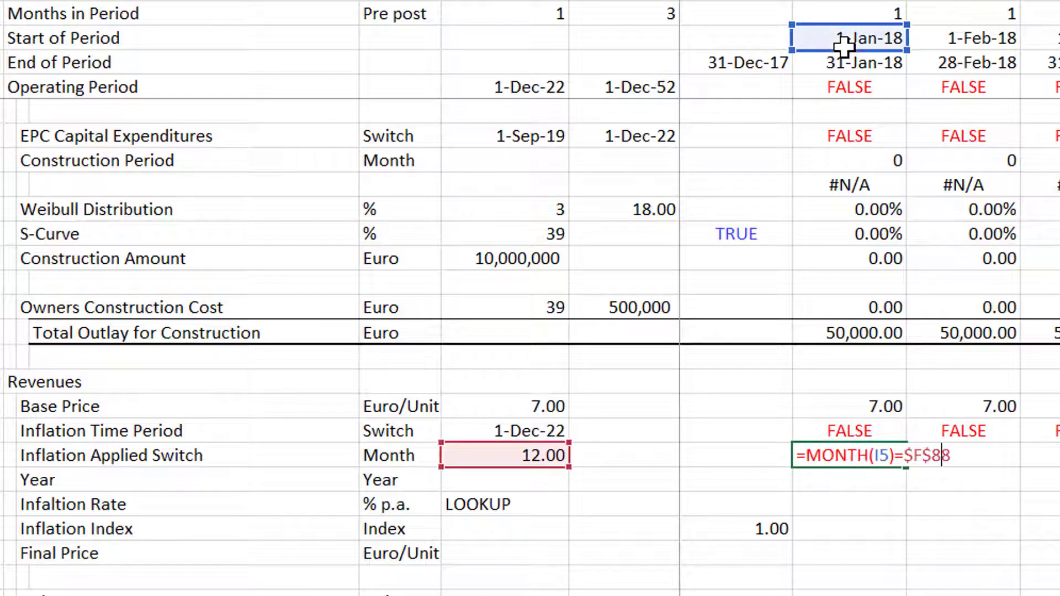
pyautogui.press('Right')
pyautogui.write('and(')
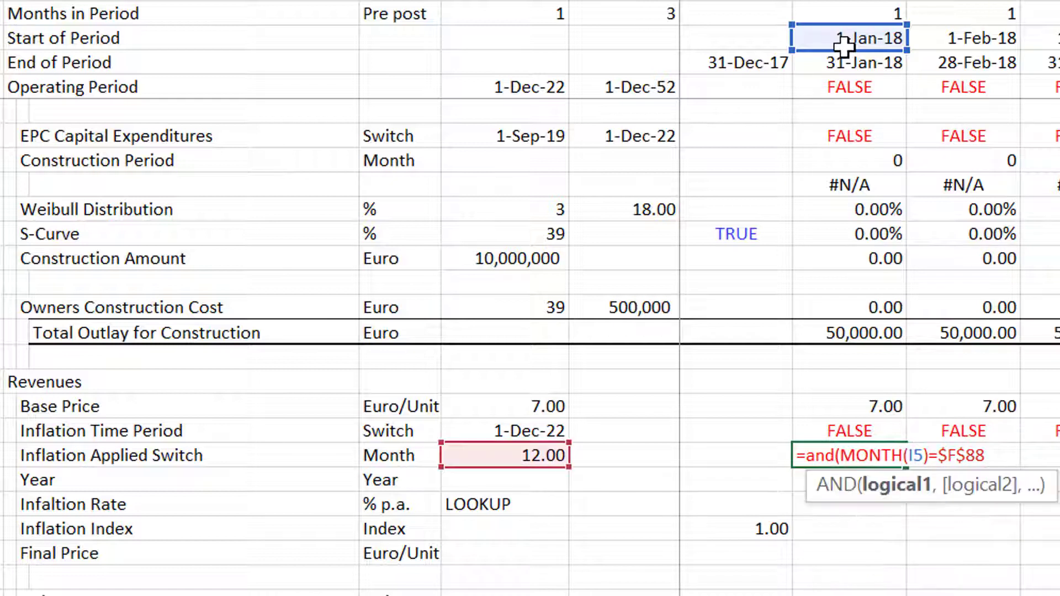
pyautogui.press('End')
pyautogui.write(',')
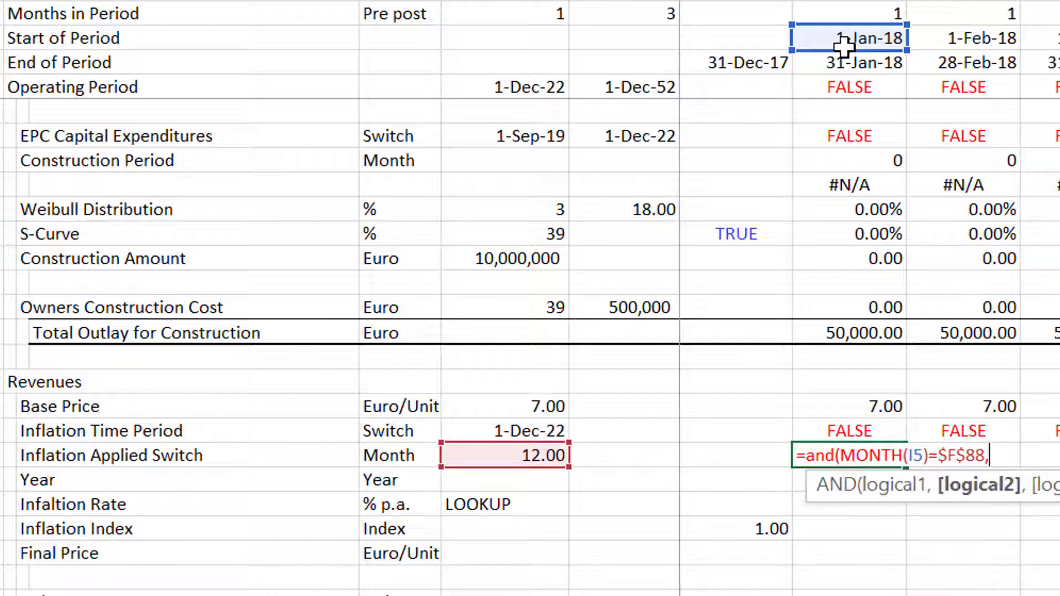
pyautogui.click(867, 428)
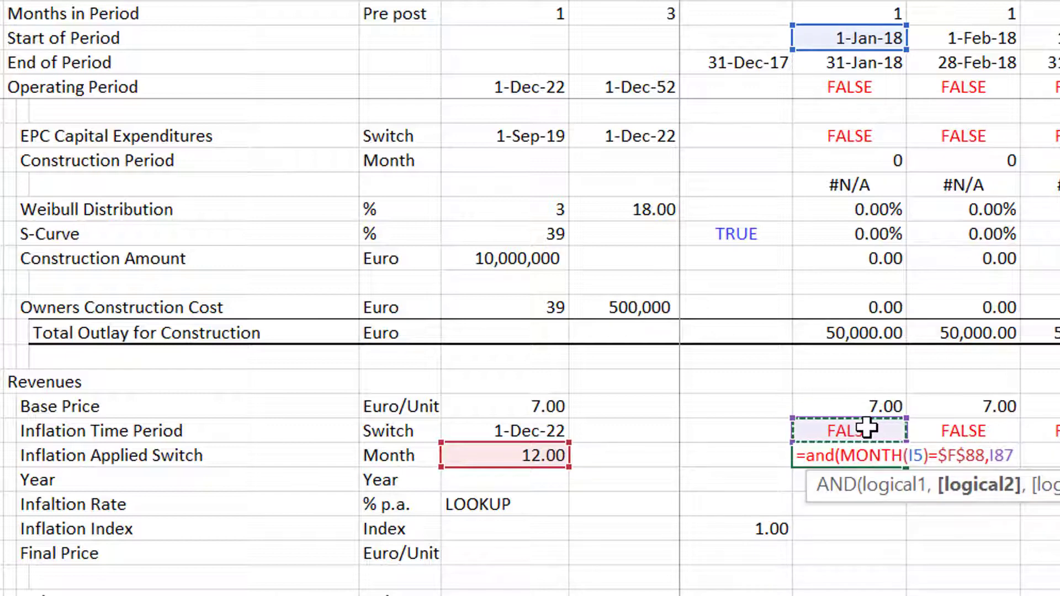
pyautogui.press('Return')
pyautogui.press('Return')
pyautogui.press('Up')
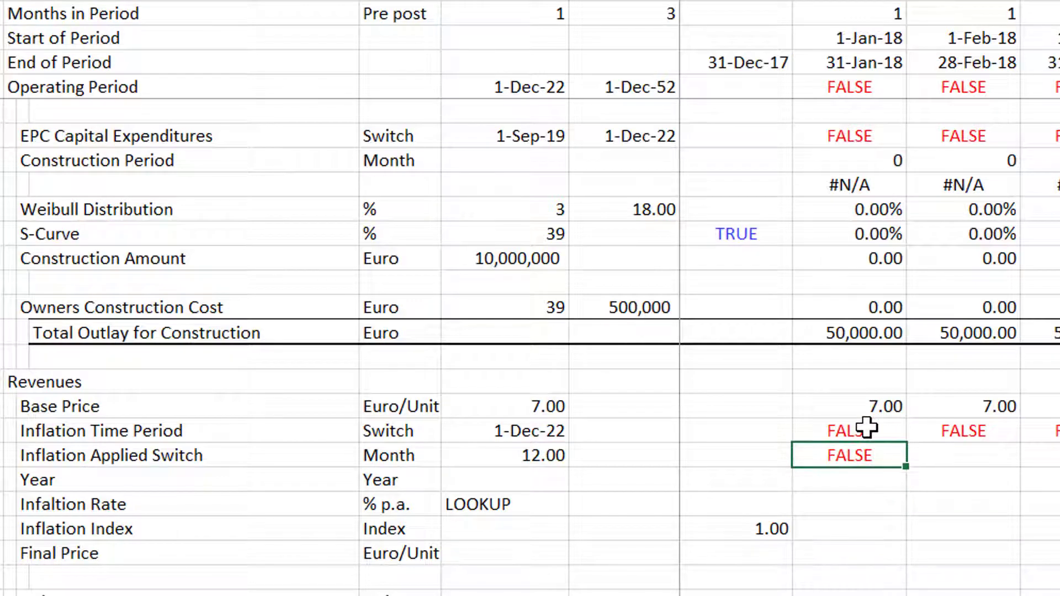
# Step: Copy the Inflation Applied Switch formula across all the remaining periods of the row
pyautogui.hotkey('ctrl', 'shift', 'Right')
pyautogui.hotkey('ctrl', 'r')
pyautogui.hotkey('ctrl', 'shift', 'Left')
pyautogui.press('Right')
# Step: Review the Inflation Applied Switch along the timeline around the start of the operating period and in the following years
pyautogui.hscroll(10, 866, 427)
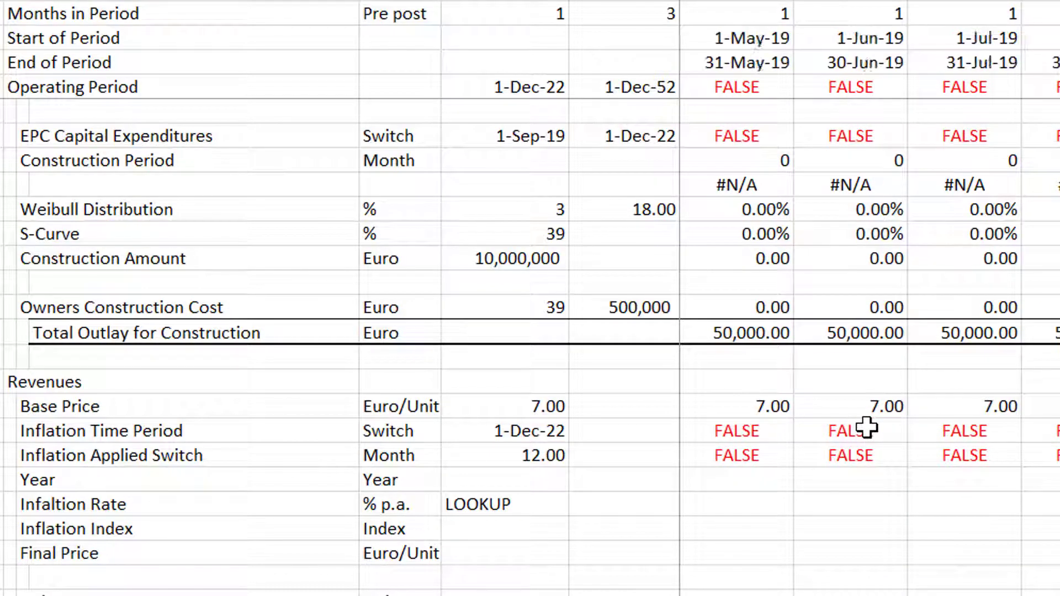
pyautogui.hscroll(12, 866, 427)
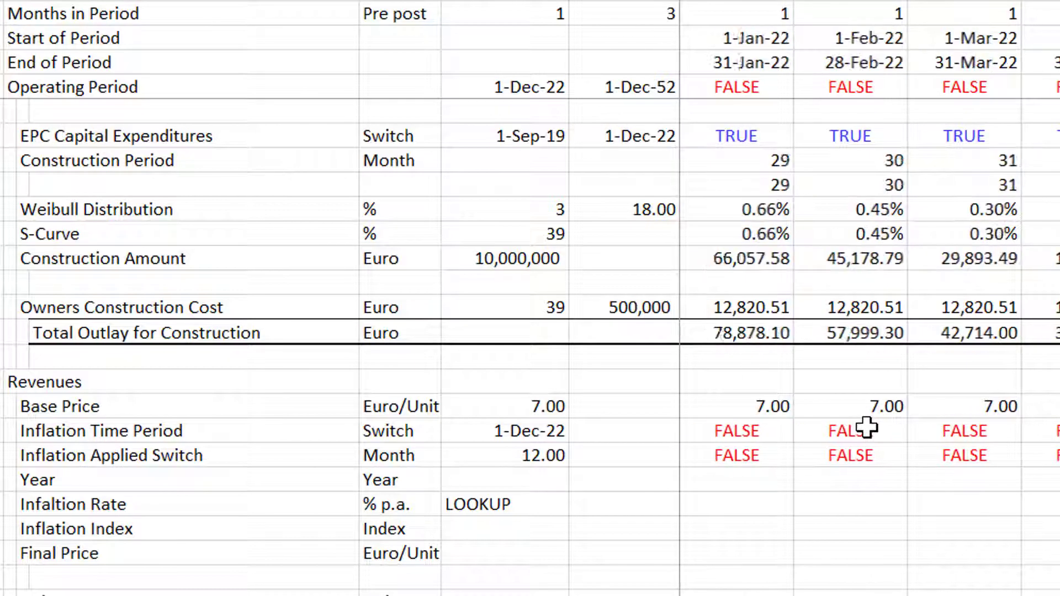
pyautogui.hscroll(3, 867, 427)
pyautogui.press('Right')
pyautogui.press('Right')
pyautogui.press('Right')
pyautogui.press('Right')
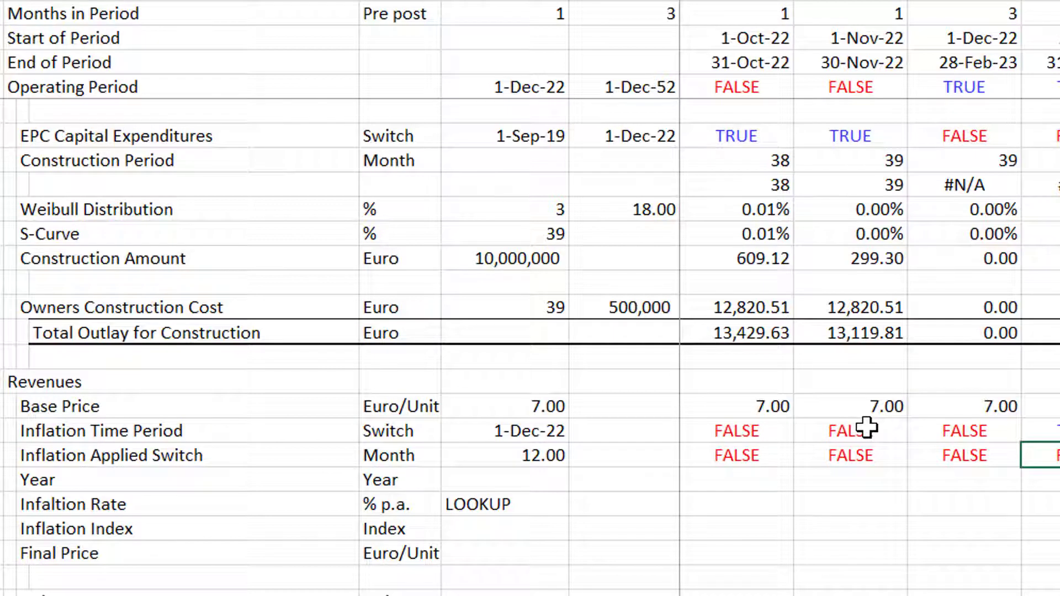
pyautogui.press('Left')
pyautogui.press('Up')
pyautogui.press('Down')
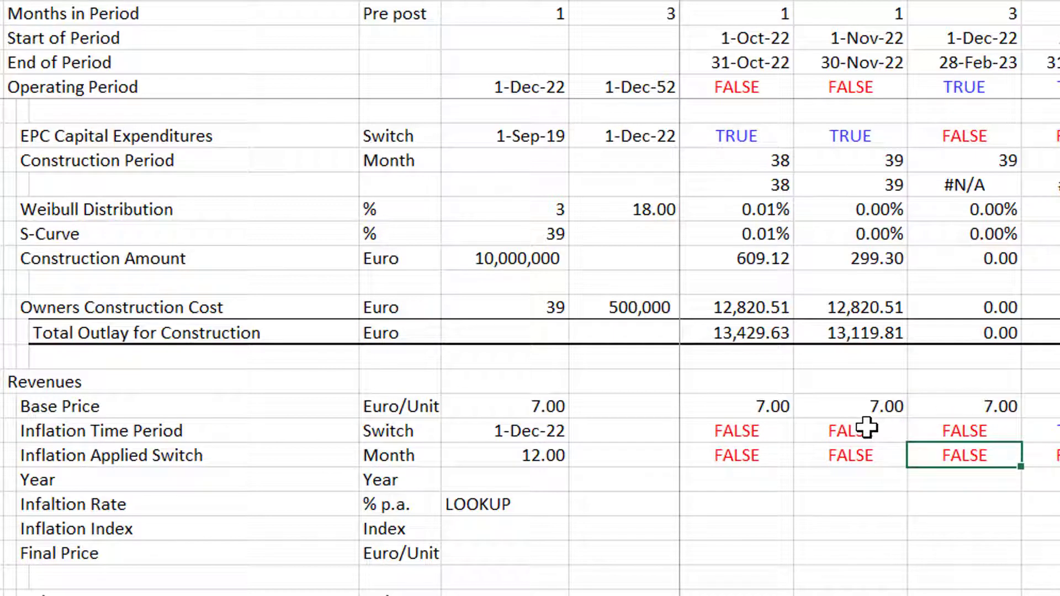
pyautogui.press('Right')
pyautogui.press('Right')
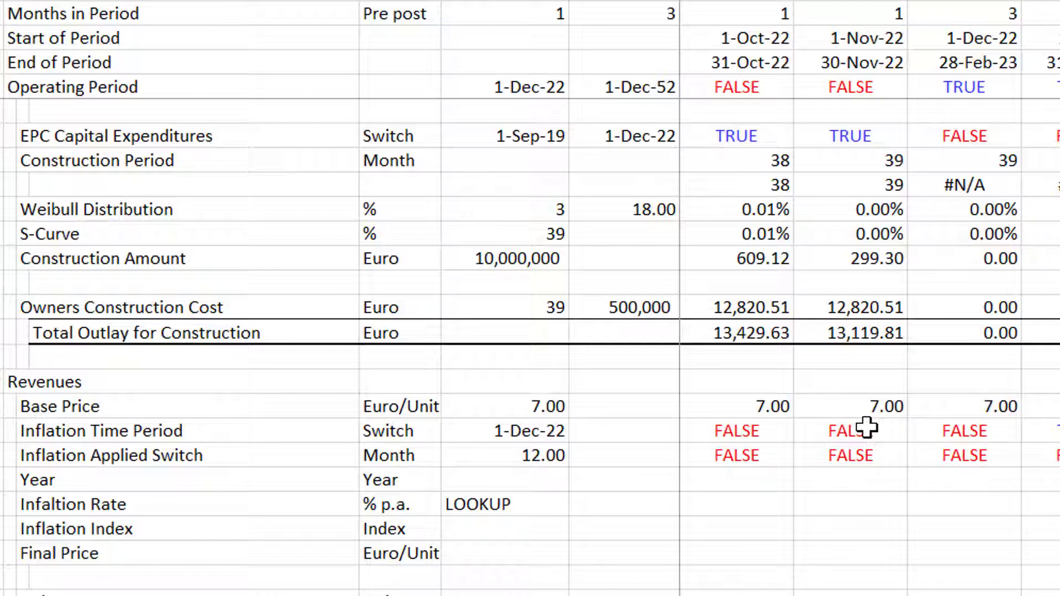
pyautogui.press('Right')
pyautogui.press('Right')
pyautogui.press('Right')
pyautogui.press('Right')
pyautogui.press('Right')
pyautogui.press('Right')
pyautogui.press('Right')
pyautogui.press('Right')
pyautogui.press('Right')
pyautogui.press('Right')
pyautogui.press('Right')
pyautogui.press('Right')
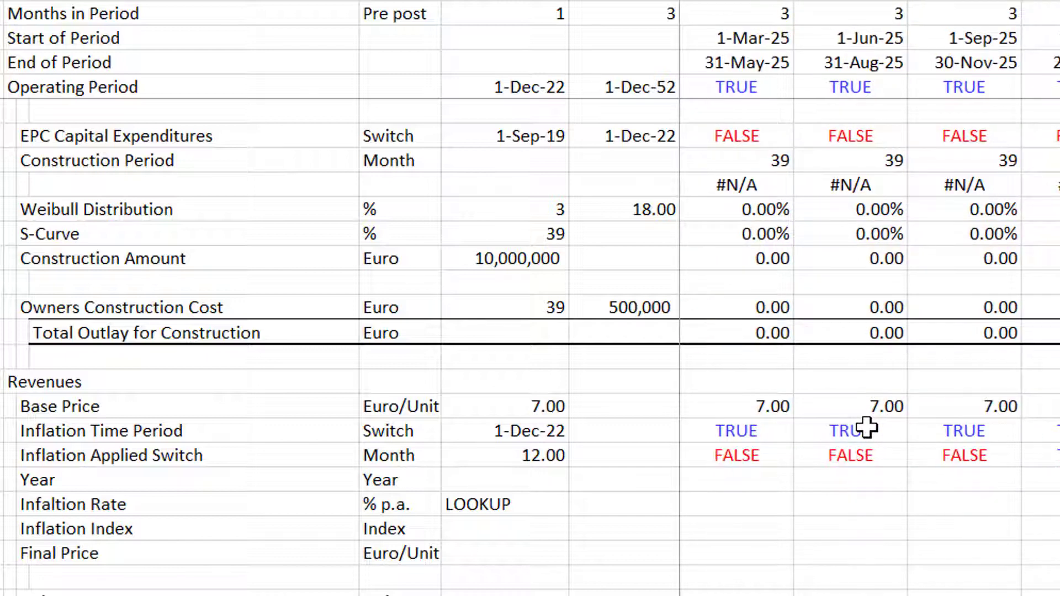
# Step: Calculate the Year row from the Start of Period date with =YEAR(I5) and copy the formula across all periods
pyautogui.hotkey('ctrl', 'Left')
pyautogui.hotkey('ctrl', 'Left')
pyautogui.press('Left')
pyautogui.press('Left')
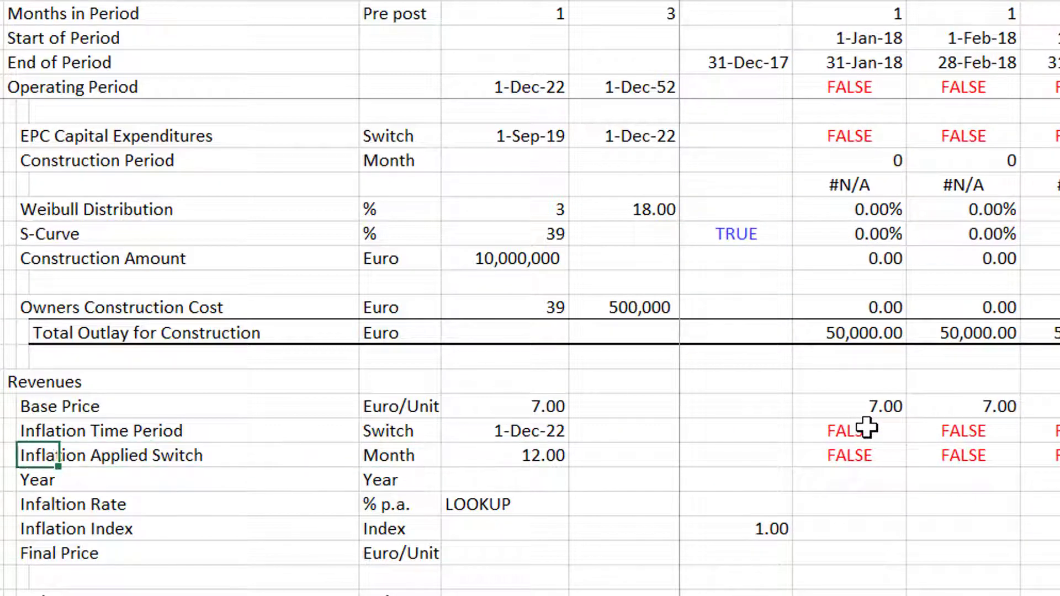
pyautogui.press('Left')
pyautogui.press('Down')
pyautogui.press('Right')
pyautogui.press('Right')
pyautogui.press('Right')
pyautogui.press('Right')
pyautogui.press('Right')
pyautogui.press('Right')
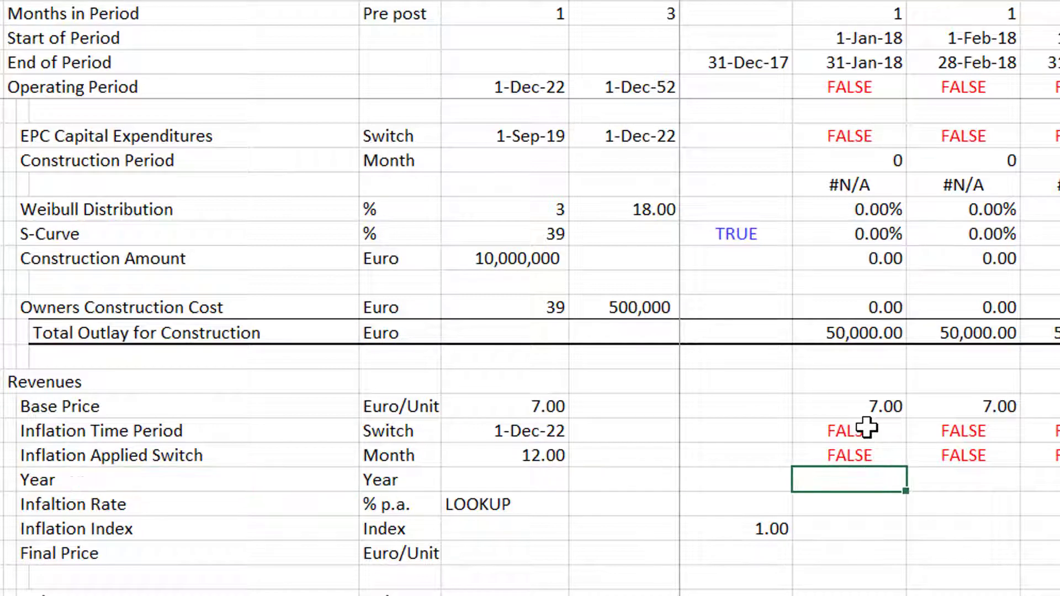
pyautogui.write('=yea')
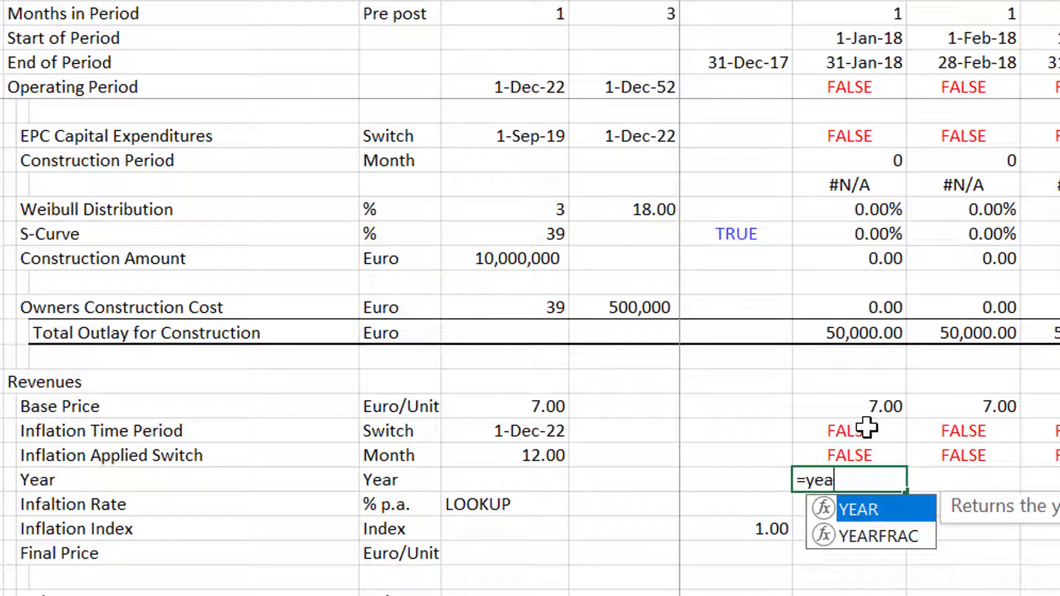
pyautogui.press('Tab')
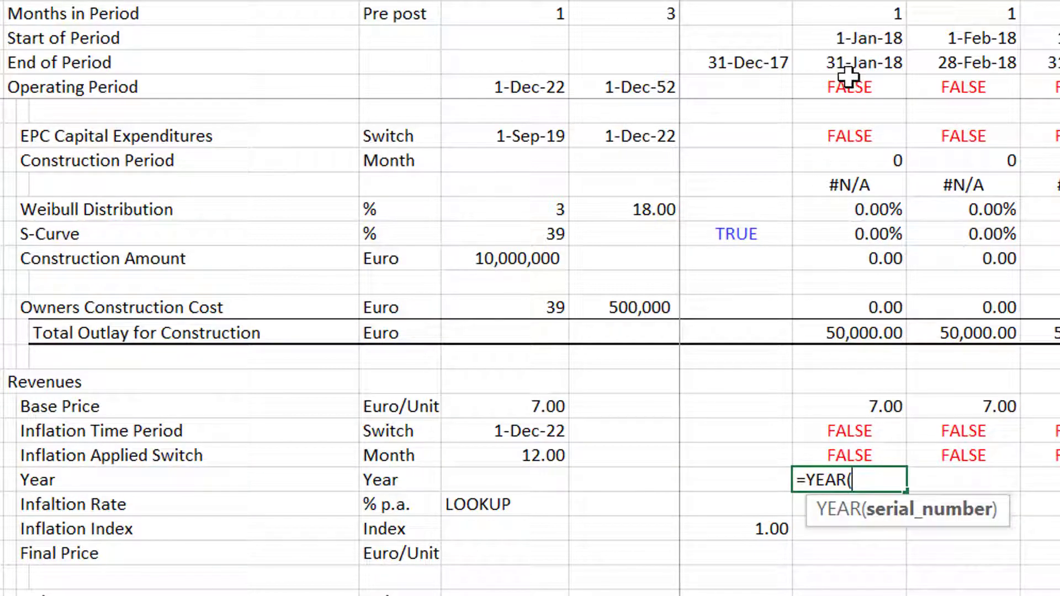
pyautogui.click(851, 38)
pyautogui.press('Return')
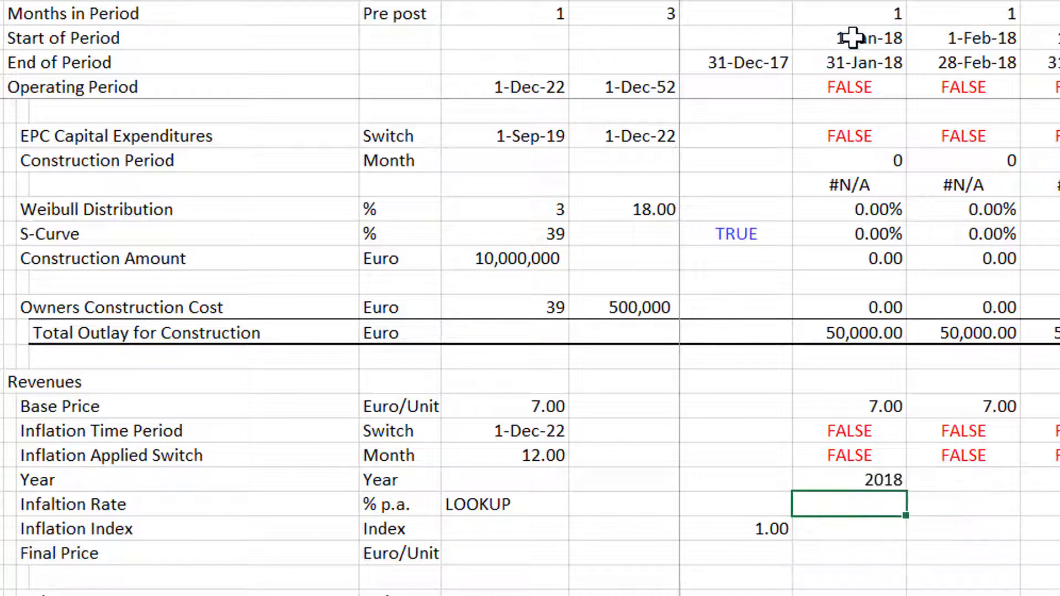
pyautogui.hotkey('ctrl', 'alt', 'r')
# Step: Examine the calendar years and yearly inflation rates in the PPA Contract assumptions
pyautogui.click(853, 38)
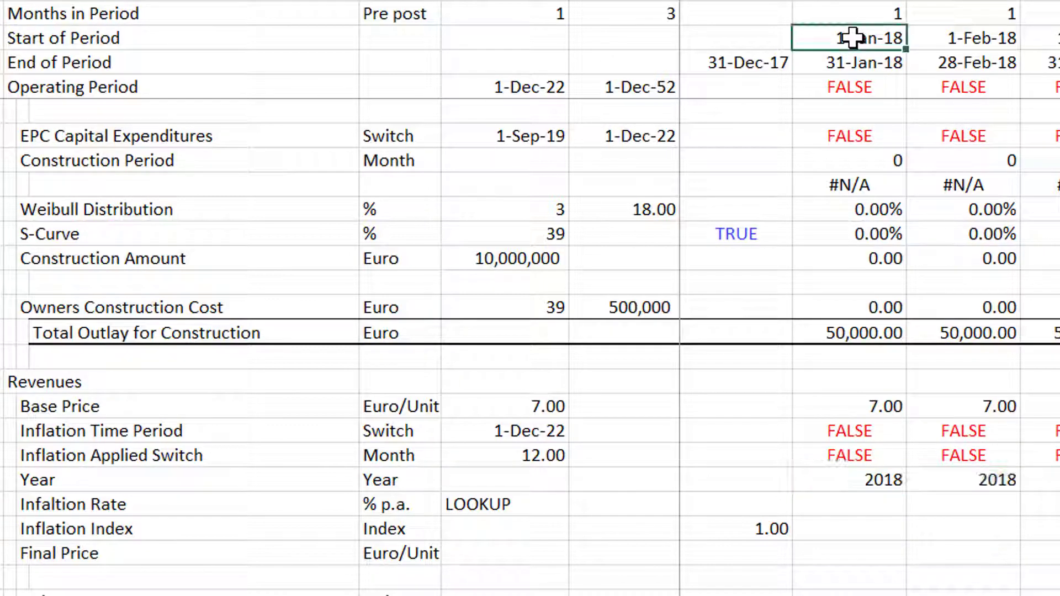
pyautogui.hotkey('ctrl', 'Up')
pyautogui.hotkey('ctrl', 'Down')
pyautogui.hotkey('ctrl', 'Down')
pyautogui.press('pagedown')
pyautogui.press('pageup')
pyautogui.press('pageup')
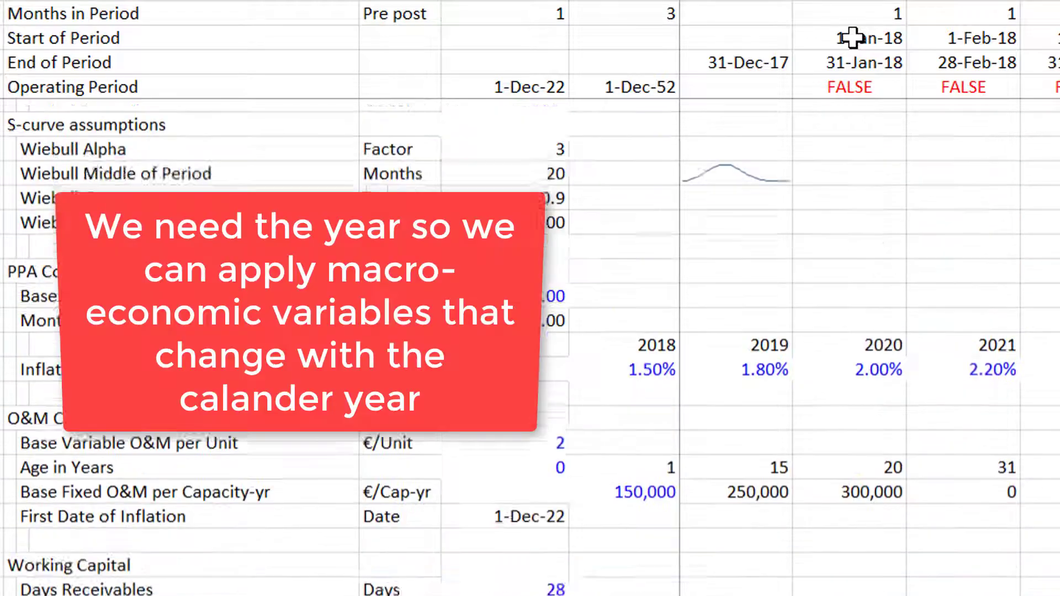
pyautogui.press('Down')
pyautogui.press('Down')
pyautogui.press('Down')
pyautogui.press('Down')
pyautogui.press('Down')
pyautogui.press('Down')
pyautogui.press('Down')
pyautogui.press('Down')
pyautogui.press('Down')
pyautogui.press('Down')
pyautogui.press('Down')
pyautogui.press('Down')
pyautogui.press('Down')
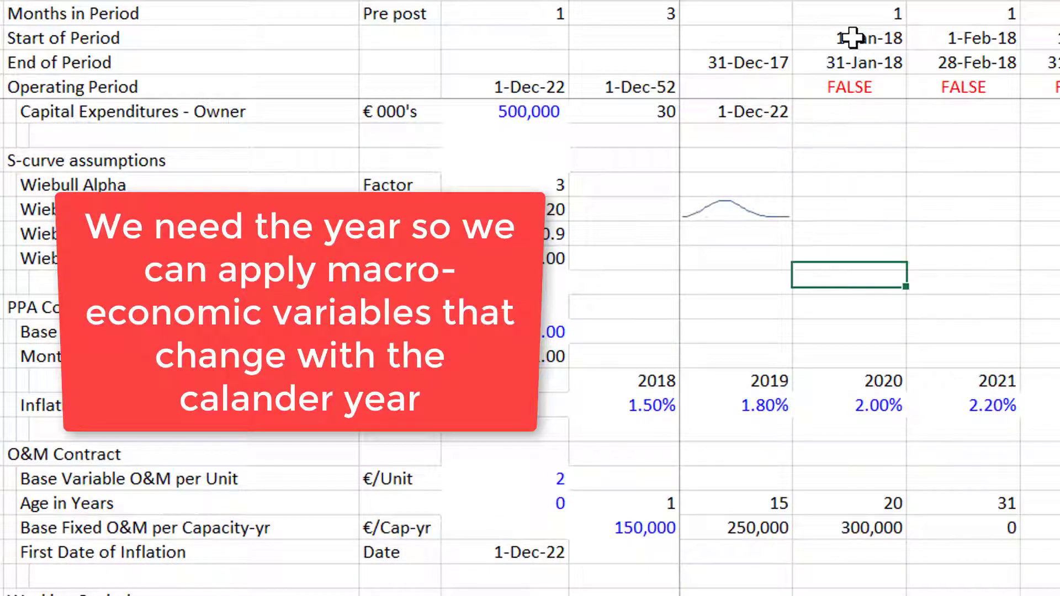
pyautogui.press('Up')
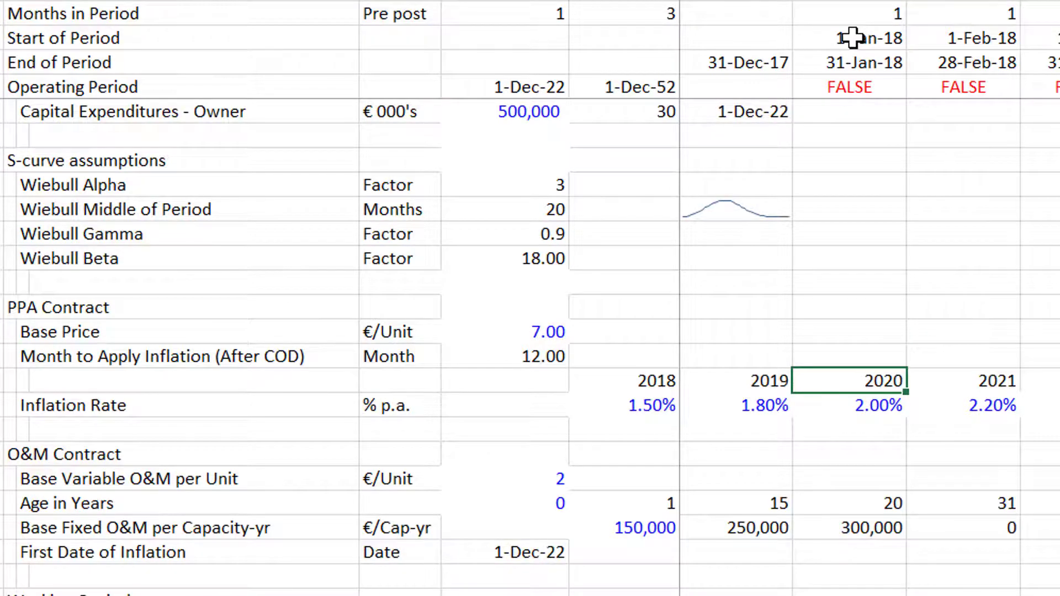
# Step: Start a LOOKUP formula in the first period of the Revenues inflation rate row, using the year in I89 as lookup value
pyautogui.press('pagedown')
pyautogui.press('pagedown')
pyautogui.press('pagedown')
pyautogui.press('pageup')
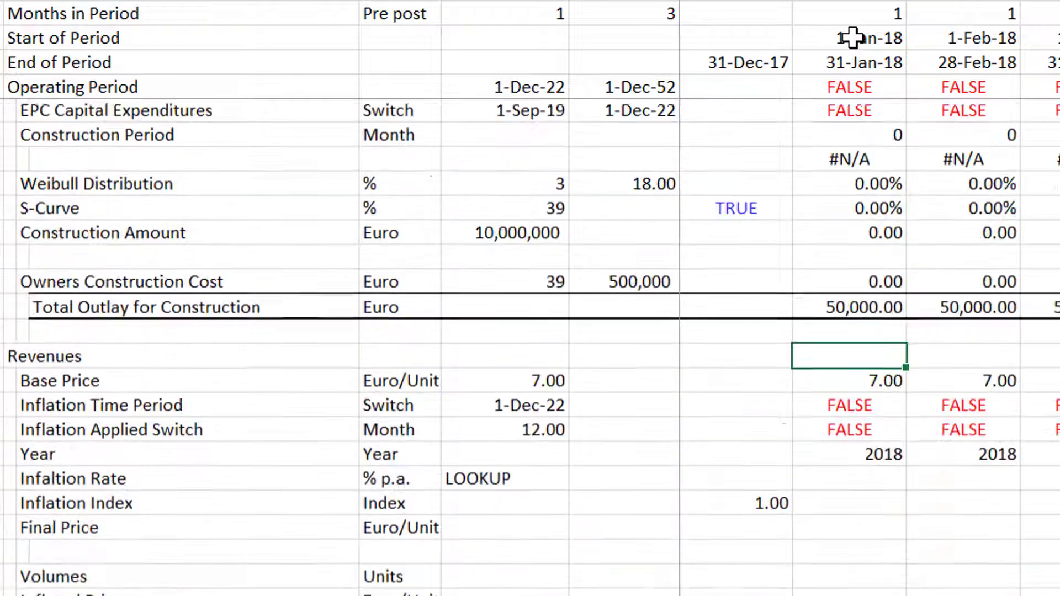
pyautogui.press('Down')
pyautogui.press('Down')
pyautogui.press('Down')
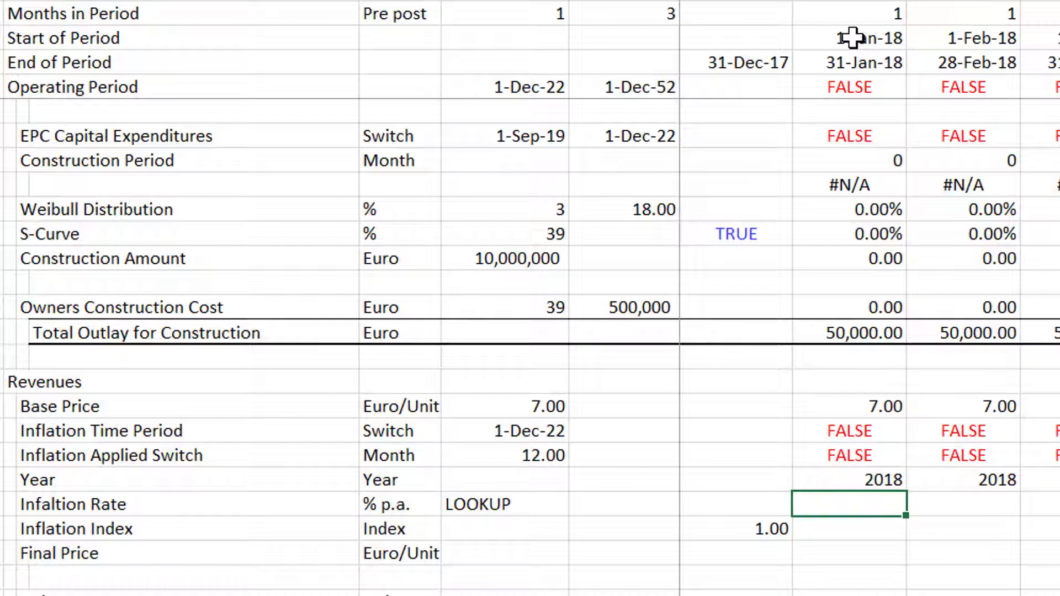
pyautogui.write('loo')
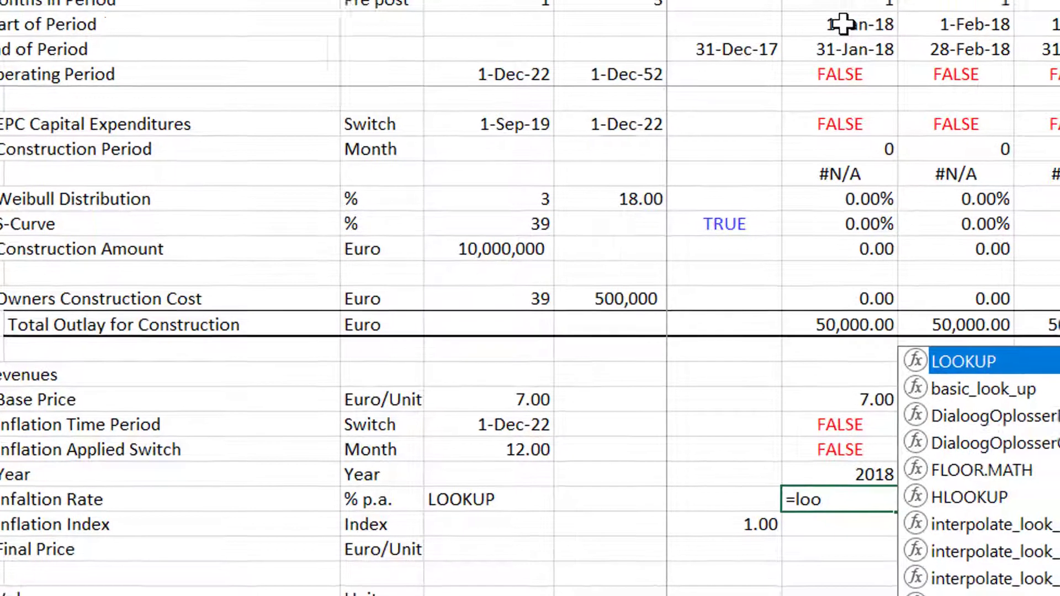
pyautogui.press('Tab')
pyautogui.press('Up')
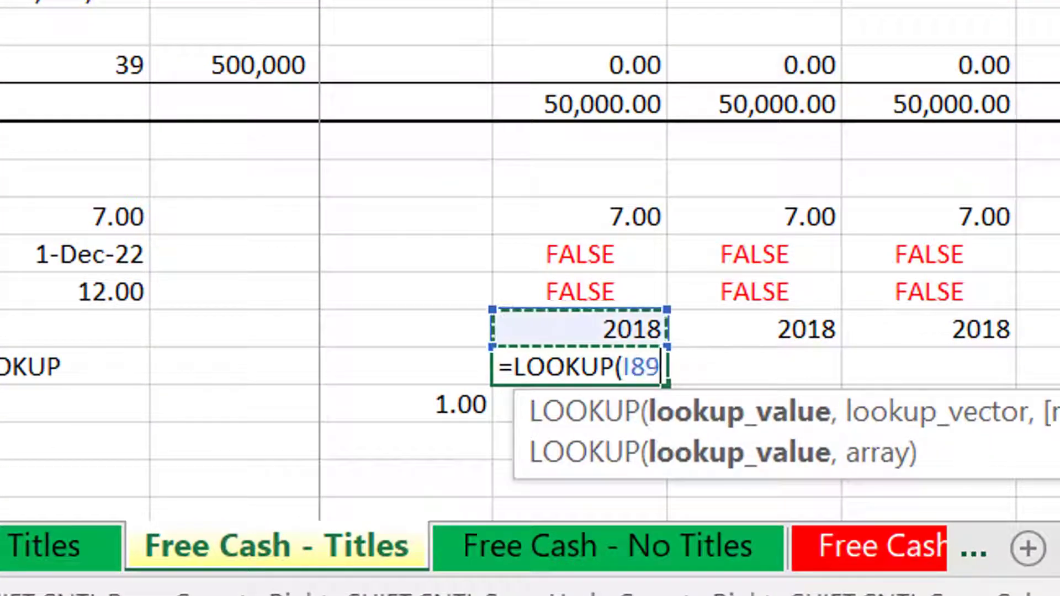
pyautogui.write(',')
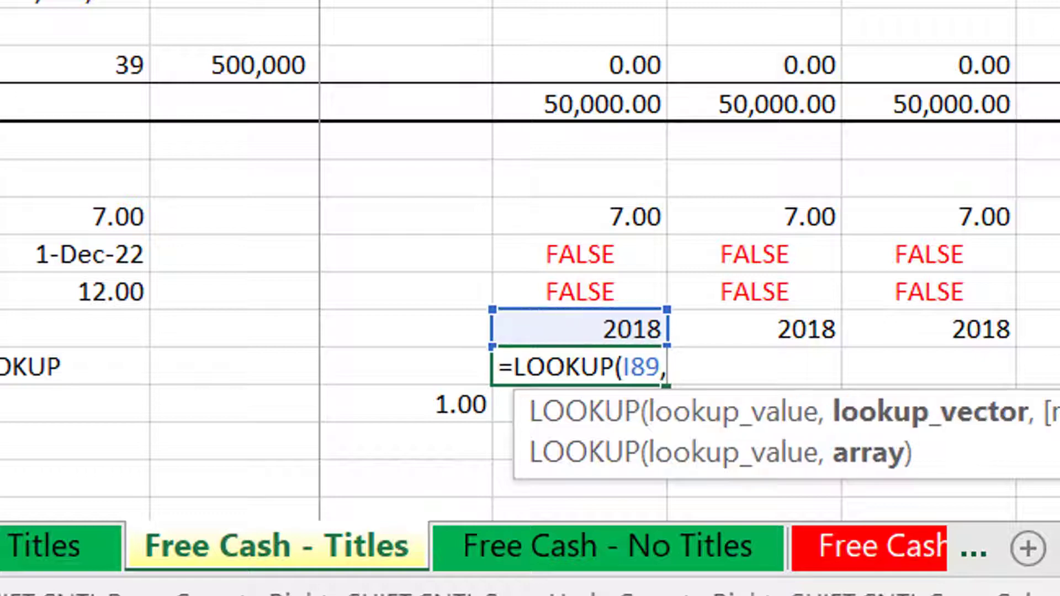
# Step: Complete the LOOKUP with the calendar years in row 45 as lookup vector and the inflation rates in row 46 as result vector
pyautogui.press('pageup')
pyautogui.press('pageup')
pyautogui.press('pageup')
pyautogui.press('pageup')
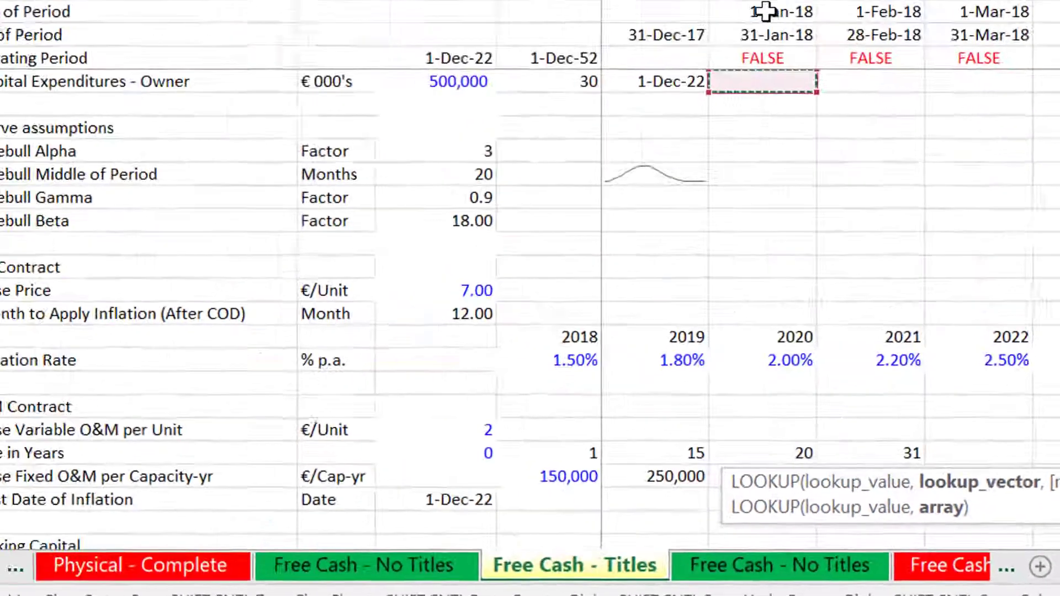
pyautogui.press('pageup')
pyautogui.press('pagedown')
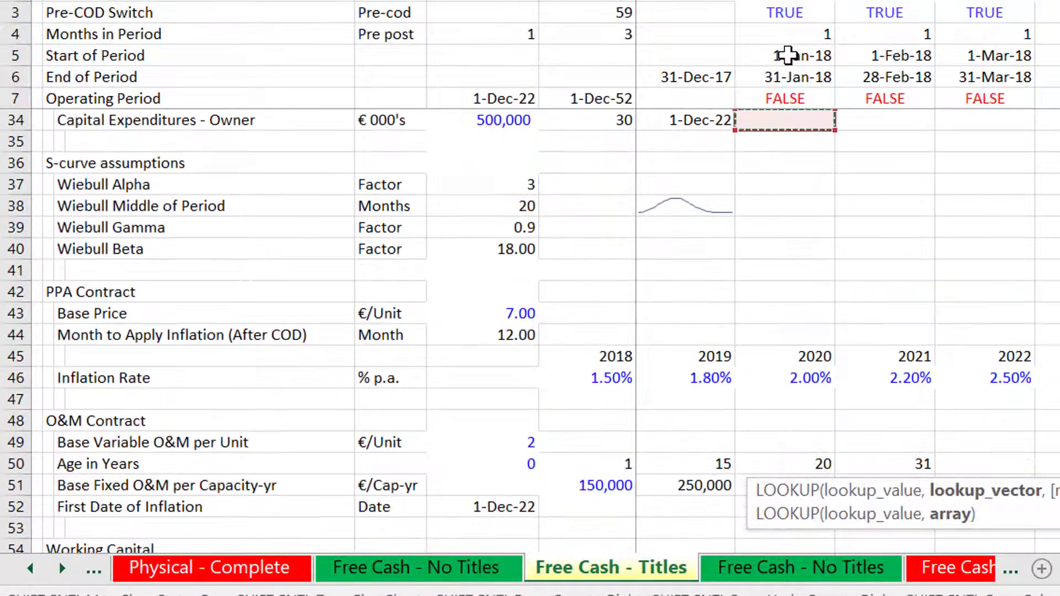
pyautogui.press('Down')
pyautogui.press('Down')
pyautogui.press('Down')
pyautogui.press('Down')
pyautogui.press('Down')
pyautogui.press('Down')
pyautogui.press('Down')
pyautogui.press('Down')
pyautogui.press('Down')
pyautogui.press('Down')
pyautogui.press('Down')
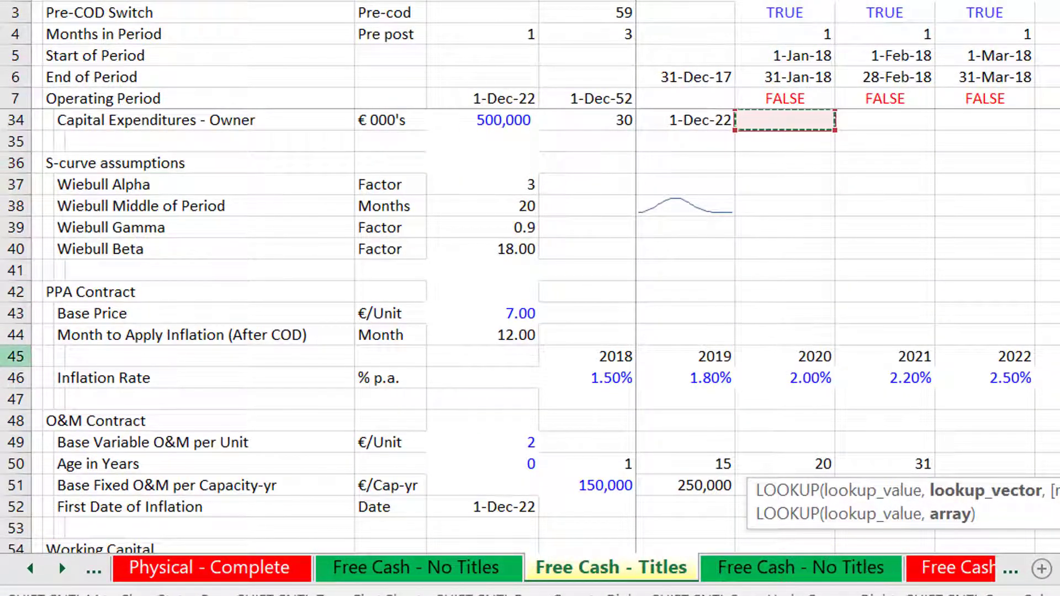
pyautogui.press('Up')
pyautogui.press('Up')
pyautogui.press('Down')
pyautogui.press('Down')
pyautogui.press('Down')
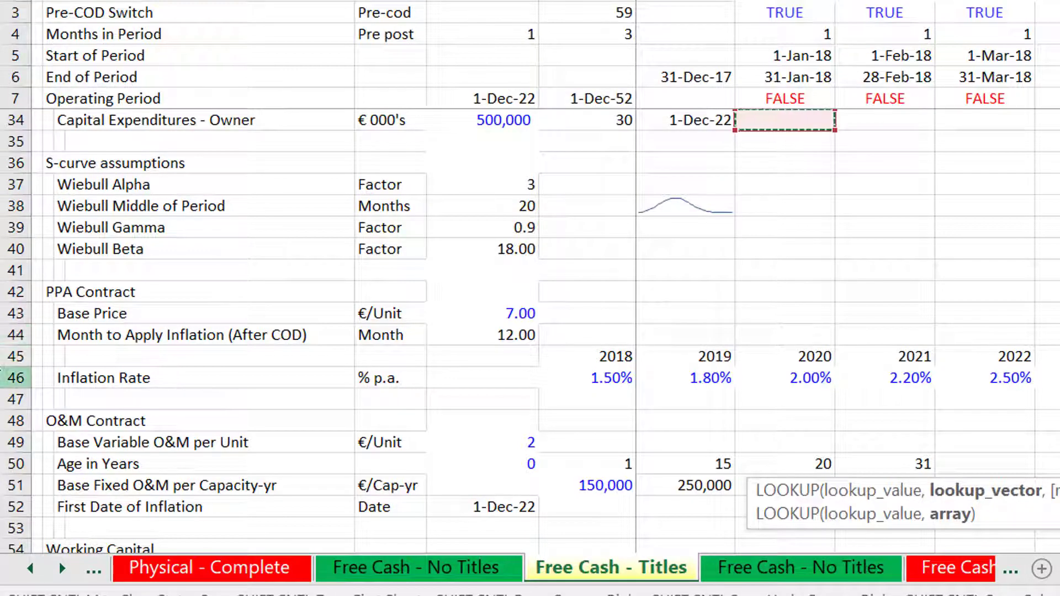
pyautogui.click(7, 356)
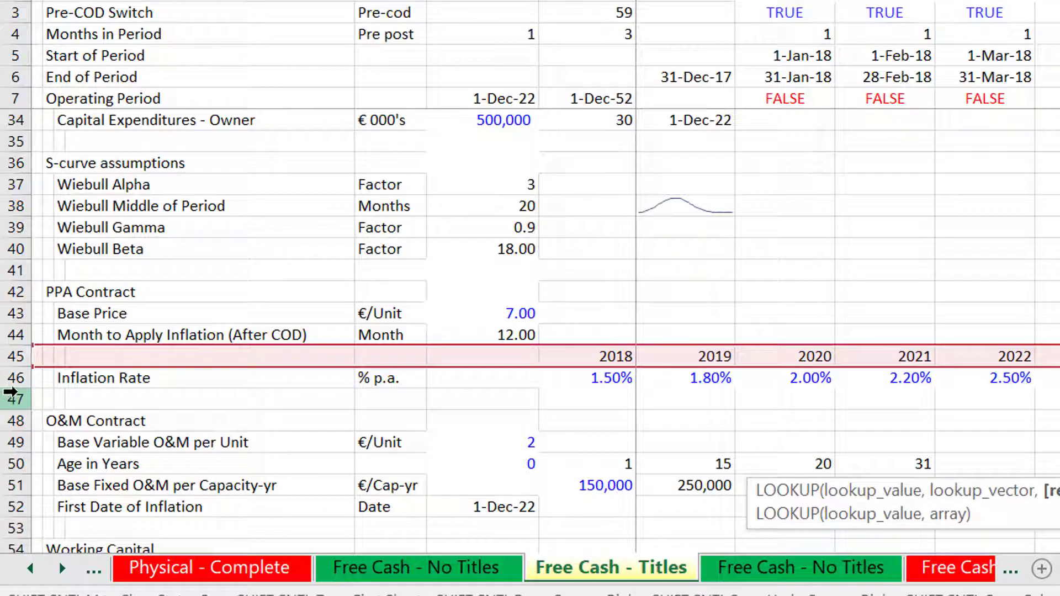
pyautogui.click(16, 380)
pyautogui.write(',')
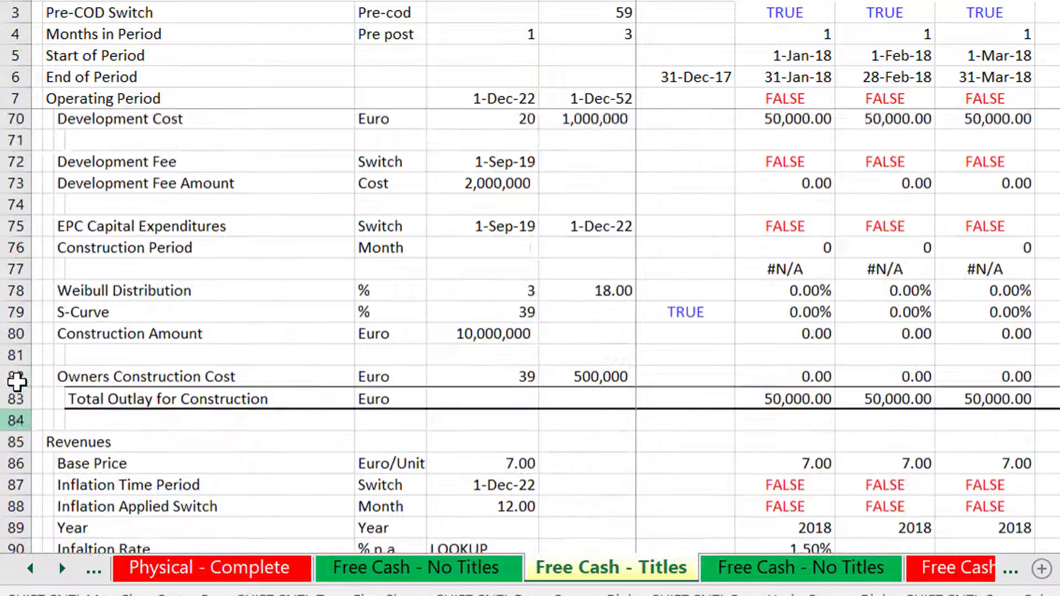
# Step: Enter the inflation rate lookup for the first period and copy it across all periods of row 90
pyautogui.press('Return')
pyautogui.press('Up')
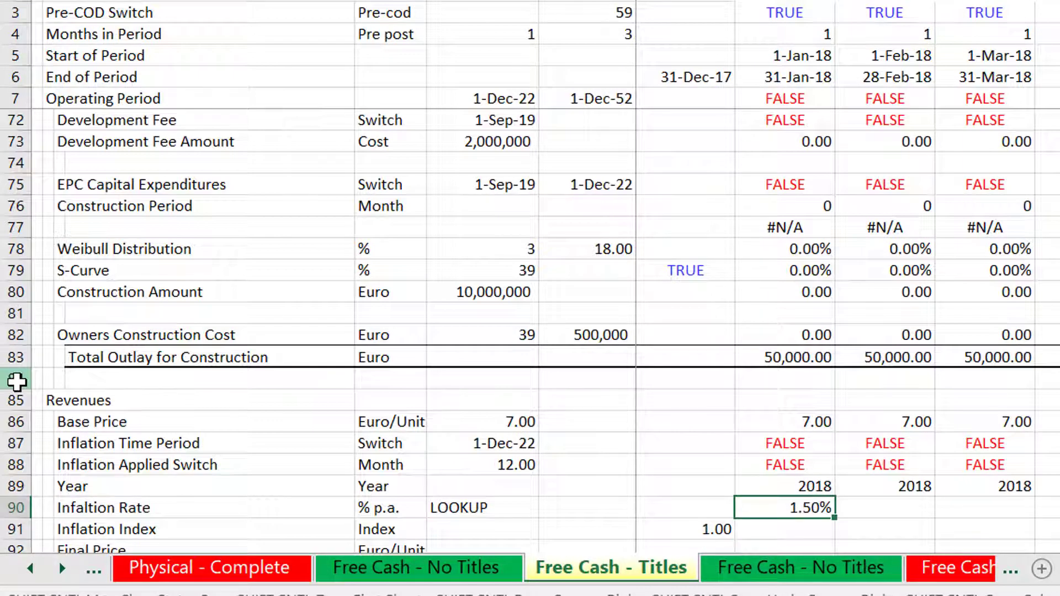
pyautogui.hotkey('ctrl', 'shift', 'Right')
pyautogui.hotkey('ctrl', 'r')
pyautogui.press('Down')
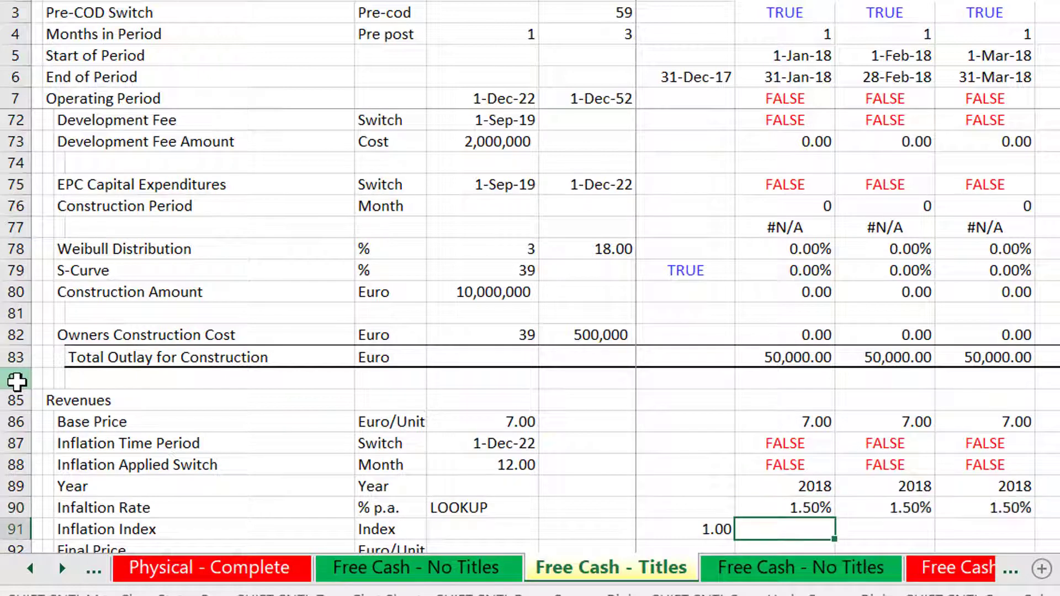
pyautogui.press('Up')
pyautogui.press('Down')
# Step: Calculate the first period's inflation index from the prior index and the inflation rate with =H91*(1+I90)
pyautogui.scroll(-1, 16, 381)
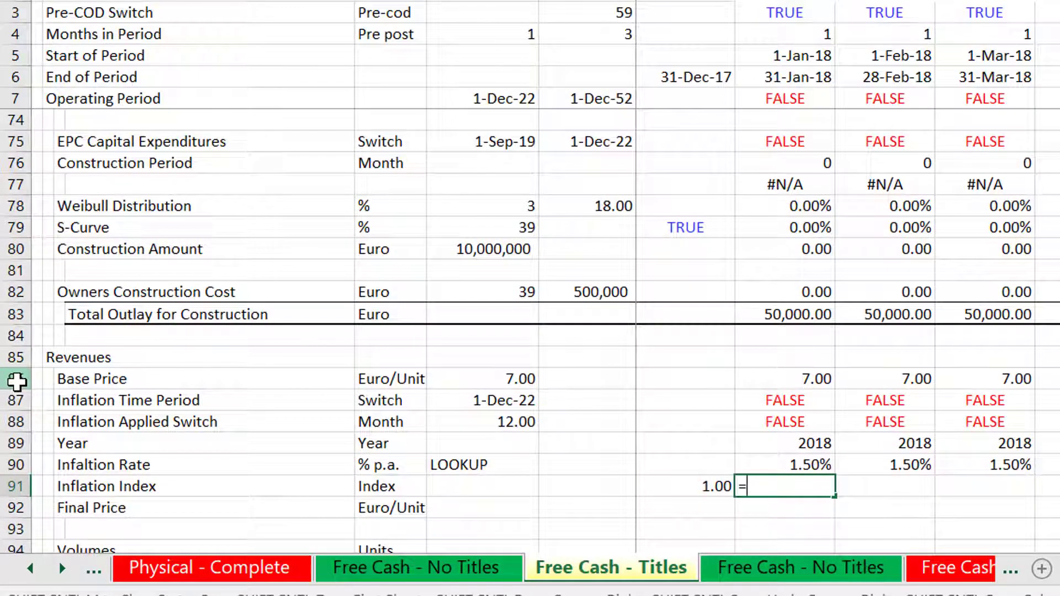
pyautogui.write('=')
pyautogui.press('Left')
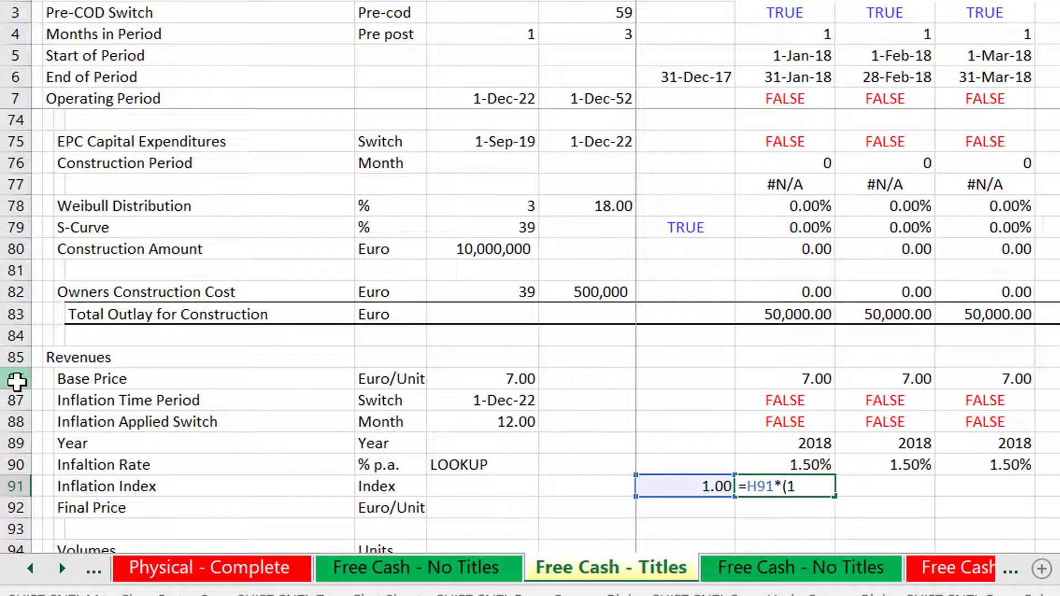
pyautogui.write('*(1+')
pyautogui.press('Up')
pyautogui.write(')')
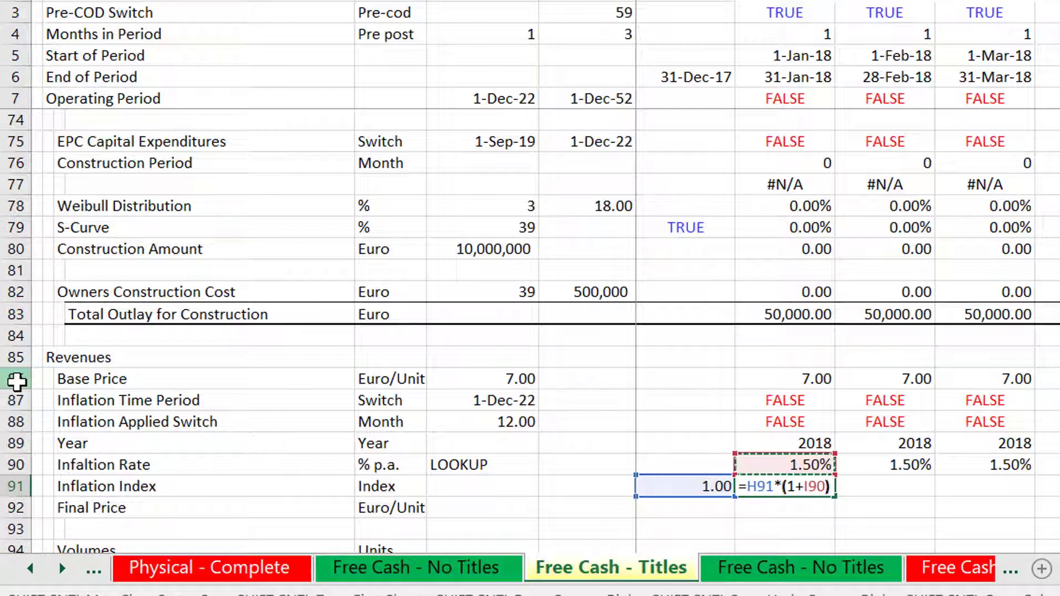
pyautogui.press('Return')
pyautogui.press('Up')
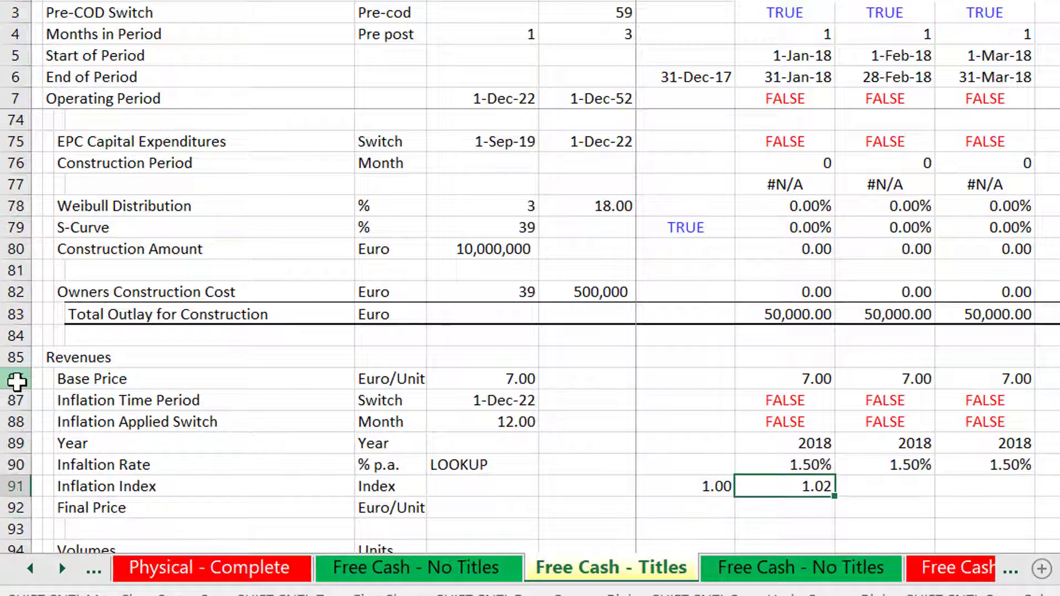
# Step: Multiply the rate inside the index formula's bracket by the Inflation Applied Switch in I88 and copy the formula across all periods
pyautogui.press('F2')
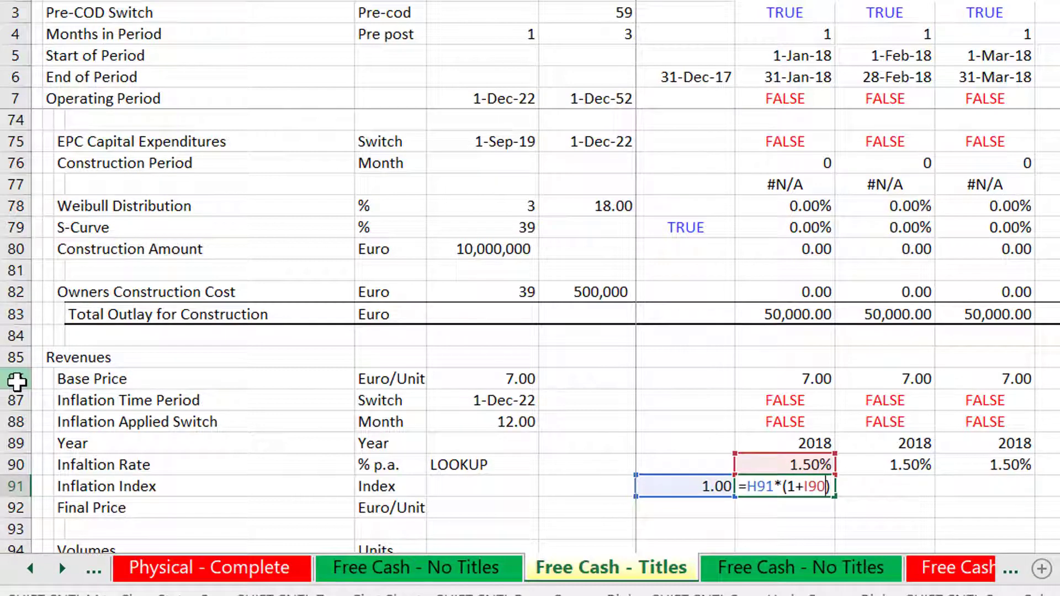
pyautogui.press('Left')
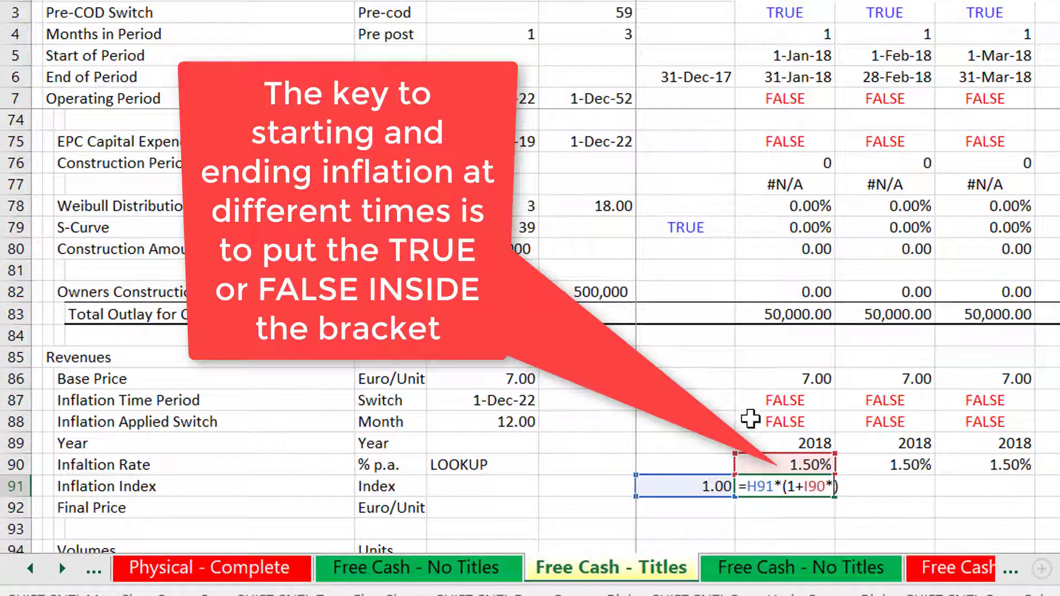
pyautogui.click(751, 419)
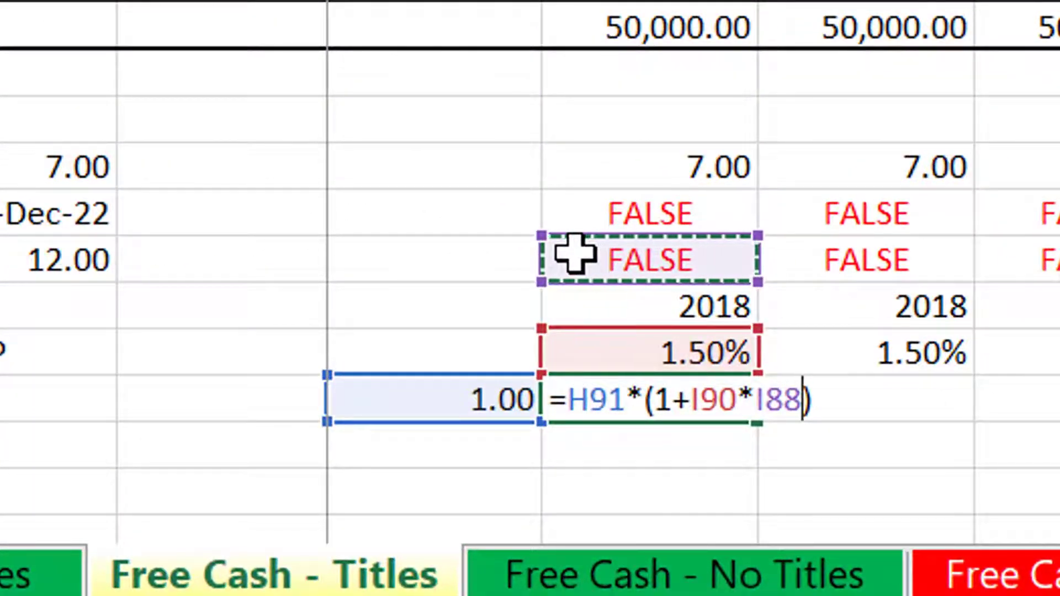
pyautogui.press('Return')
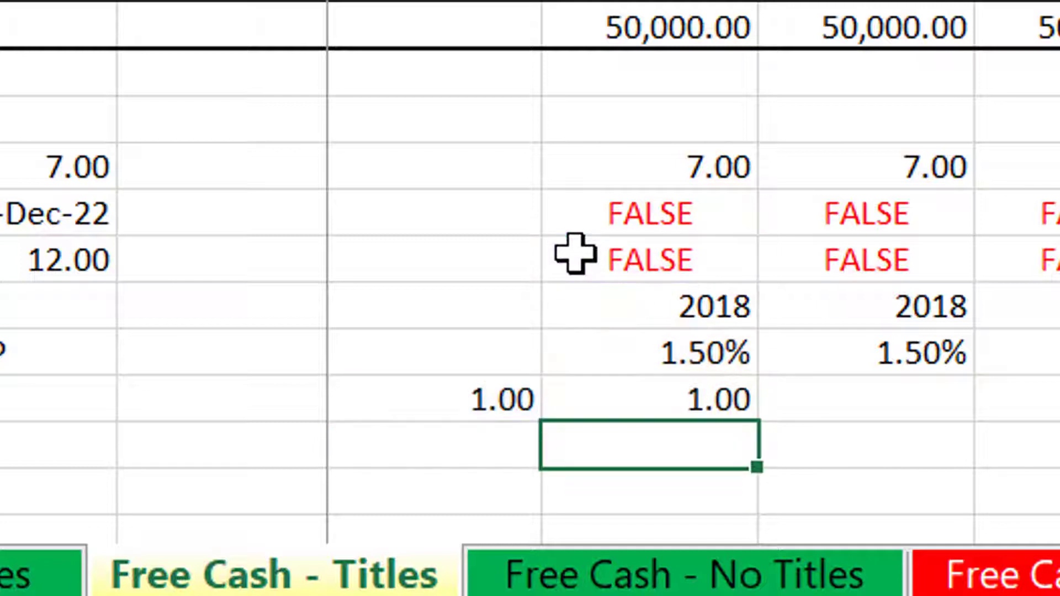
pyautogui.press('Up')
pyautogui.hotkey('ctrl', 'shift', 'Right')
pyautogui.hotkey('ctrl', 'r')
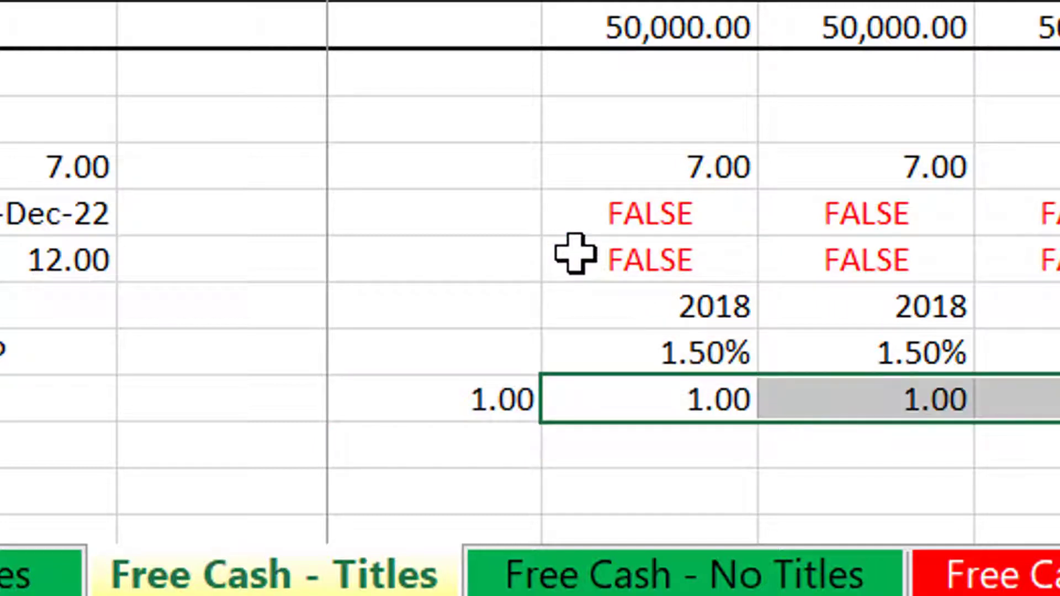
# Step: Examine the inflation index across the periods against the inflation switches, years and rates
pyautogui.press('Right')
pyautogui.press('Right')
pyautogui.press('Right')
pyautogui.press('Right')
pyautogui.press('Right')
pyautogui.press('Right')
pyautogui.press('Right')
pyautogui.press('Right')
pyautogui.press('Right')
pyautogui.press('Right')
pyautogui.press('Right')
pyautogui.press('Right')
pyautogui.press('Right')
pyautogui.press('Right')
pyautogui.press('Right')
pyautogui.press('Right')
pyautogui.press('Right')
pyautogui.press('Right')
pyautogui.press('Right')
pyautogui.press('Right')
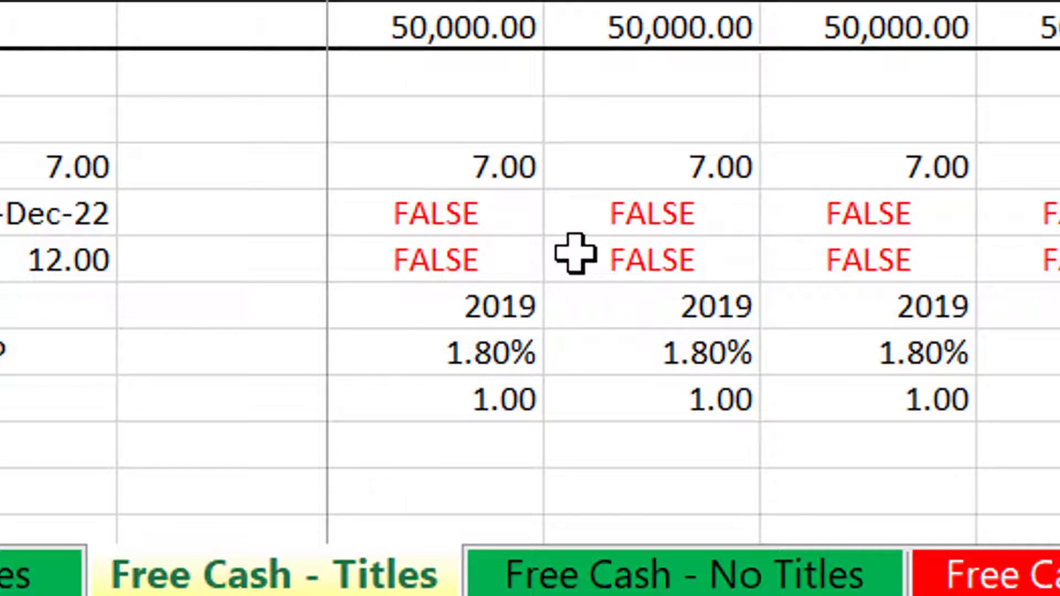
pyautogui.press('Right')
pyautogui.press('Right')
pyautogui.press('Right')
pyautogui.press('Right')
pyautogui.press('Right')
pyautogui.press('Right')
pyautogui.press('Right')
pyautogui.press('Right')
pyautogui.press('Right')
pyautogui.press('Right')
pyautogui.press('Right')
pyautogui.press('Right')
pyautogui.press('Right')
pyautogui.press('Right')
pyautogui.press('Right')
pyautogui.press('Right')
pyautogui.press('Right')
pyautogui.press('Right')
pyautogui.press('Right')
pyautogui.press('Right')
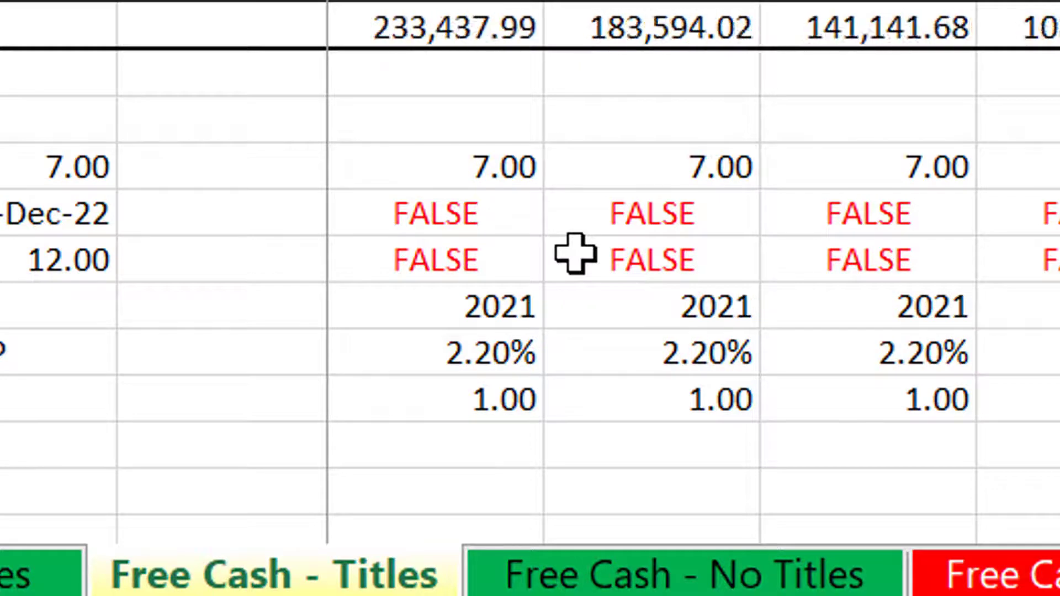
pyautogui.press('Right')
pyautogui.press('Right')
pyautogui.press('Right')
pyautogui.press('Right')
pyautogui.press('Right')
pyautogui.press('Right')
pyautogui.press('Right')
pyautogui.press('Right')
pyautogui.press('Right')
pyautogui.press('Right')
pyautogui.press('Right')
pyautogui.press('Right')
pyautogui.press('Left')
pyautogui.press('Left')
pyautogui.press('Left')
pyautogui.press('Left')
pyautogui.press('Left')
pyautogui.press('Left')
pyautogui.press('Left')
pyautogui.press('Left')
pyautogui.press('Left')
pyautogui.press('Left')
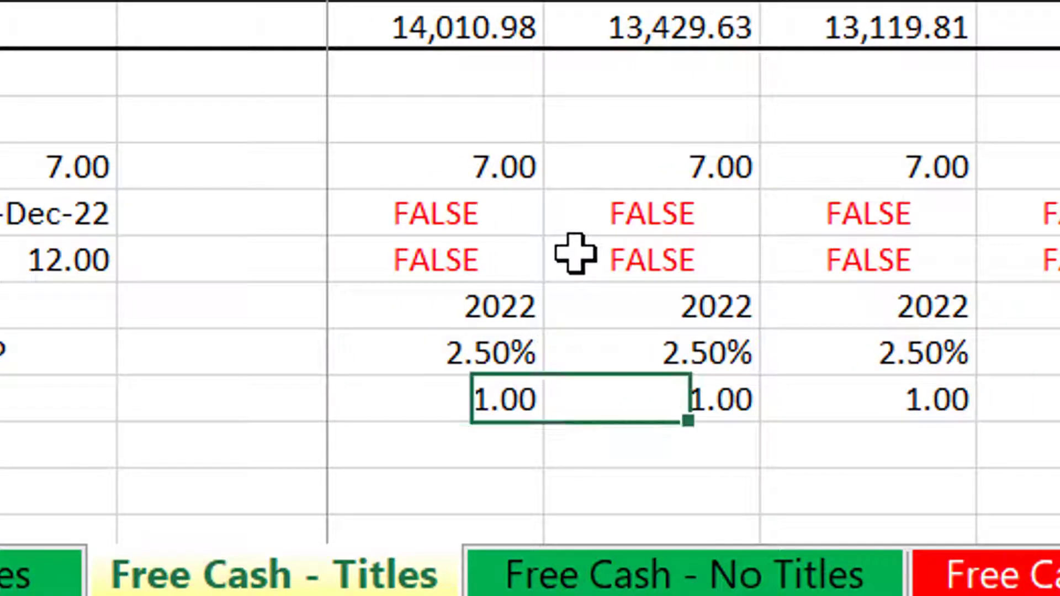
pyautogui.press('Left')
pyautogui.press('Left')
pyautogui.press('Left')
pyautogui.press('Right')
pyautogui.press('Right')
pyautogui.press('Right')
pyautogui.press('Right')
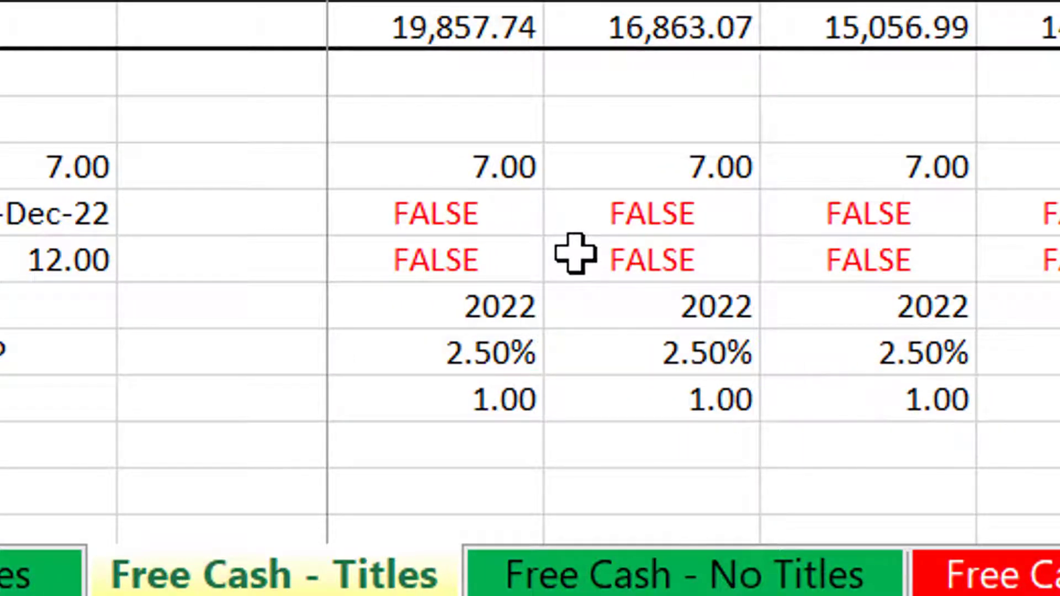
pyautogui.press('Right')
pyautogui.press('Right')
pyautogui.press('Right')
pyautogui.press('Right')
pyautogui.press('Right')
pyautogui.press('Right')
pyautogui.press('Right')
pyautogui.press('Right')
pyautogui.press('Right')
pyautogui.press('Right')
pyautogui.press('Right')
pyautogui.press('Right')
pyautogui.press('Right')
pyautogui.press('Right')
pyautogui.press('Right')
pyautogui.press('Right')
pyautogui.press('Right')
pyautogui.press('Right')
pyautogui.press('Right')
pyautogui.press('Right')
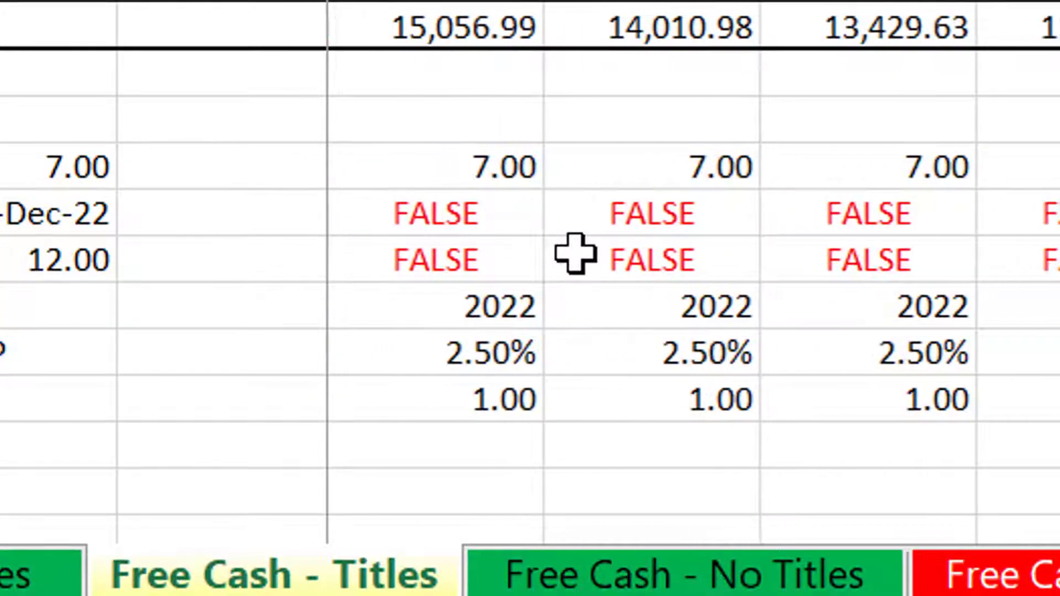
pyautogui.press('Right')
pyautogui.press('Right')
pyautogui.press('Right')
pyautogui.press('Right')
pyautogui.press('Right')
pyautogui.press('Right')
pyautogui.press('Right')
pyautogui.press('Right')
pyautogui.press('Right')
pyautogui.press('Right')
pyautogui.press('Right')
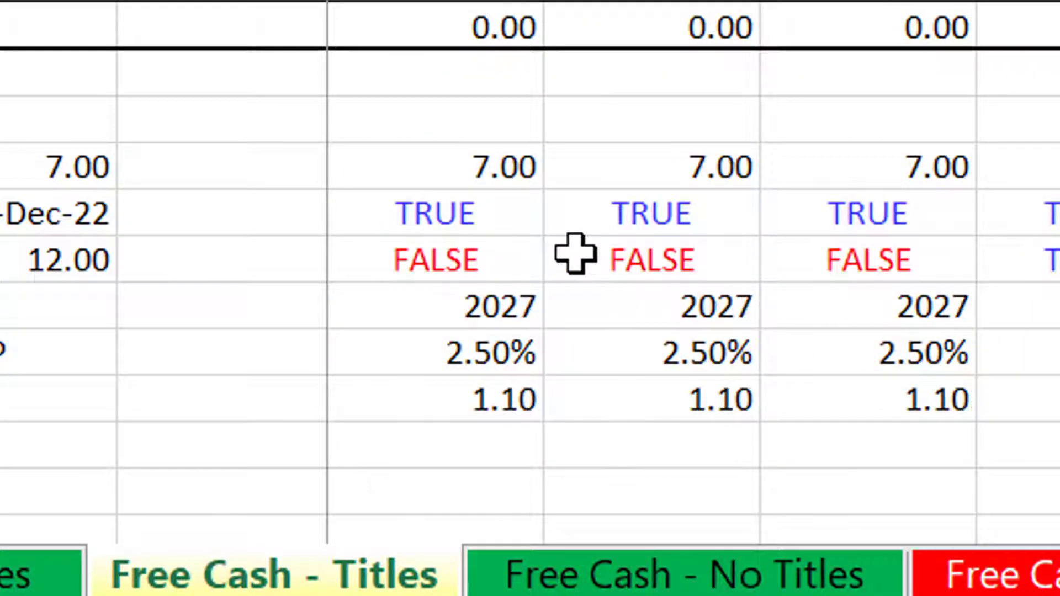
pyautogui.hotkey('ctrl', 'Right')
pyautogui.hotkey('ctrl', 'Left')
# Step: Calculate the Final Price row by multiplying the inflation index in I91 by the base price in I86, and copy it across all periods
pyautogui.scroll(-1, 575, 253)
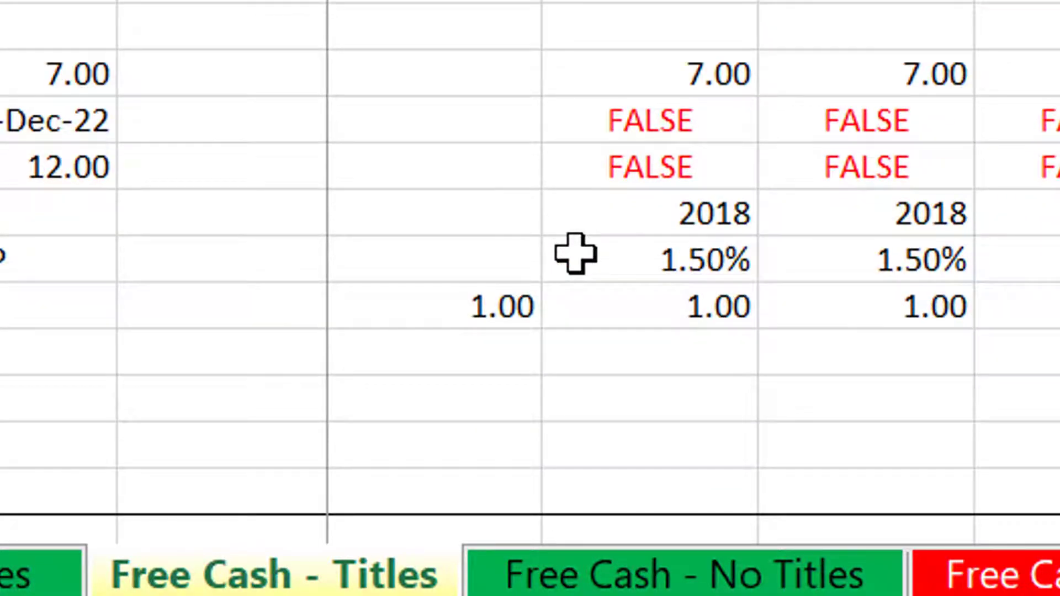
pyautogui.press('Right')
pyautogui.press('Right')
pyautogui.press('Right')
pyautogui.write('=')
pyautogui.press('Up')
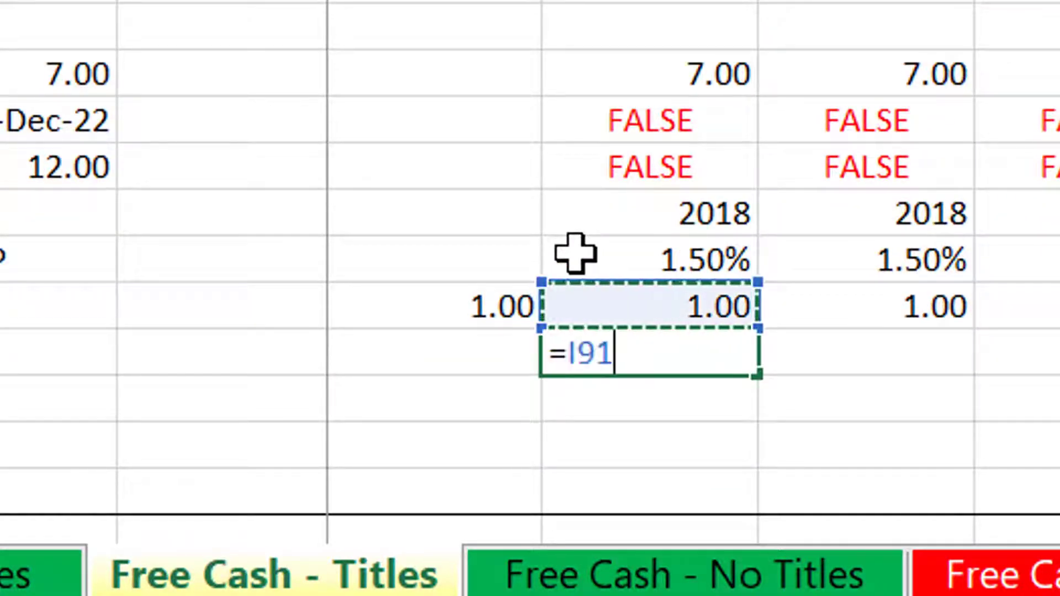
pyautogui.write('*')
pyautogui.press('Up')
pyautogui.press('Up')
pyautogui.press('Up')
pyautogui.press('Up')
pyautogui.press('Up')
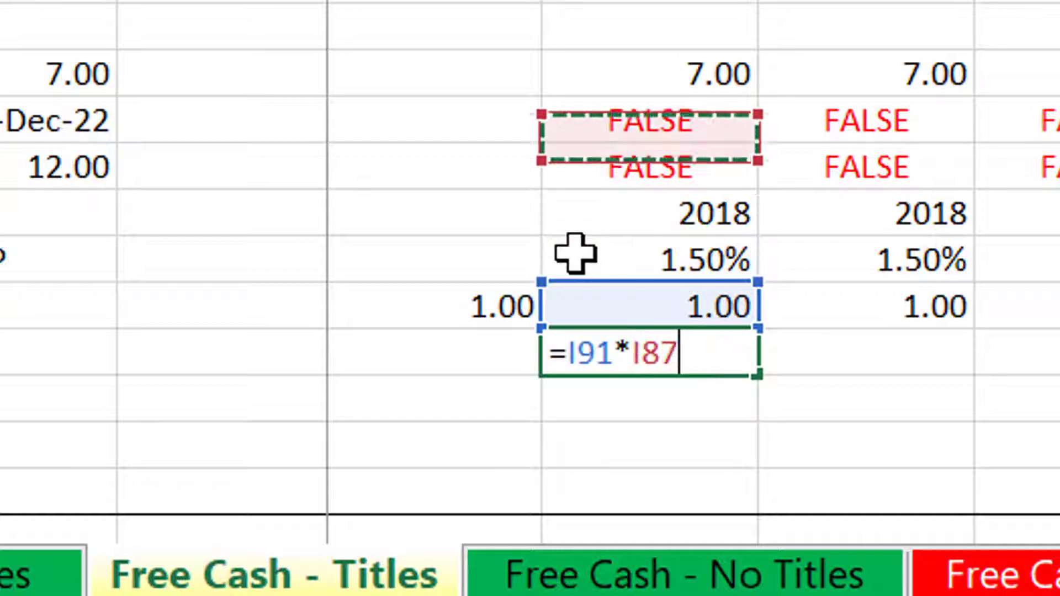
pyautogui.press('Return')
pyautogui.press('Up')
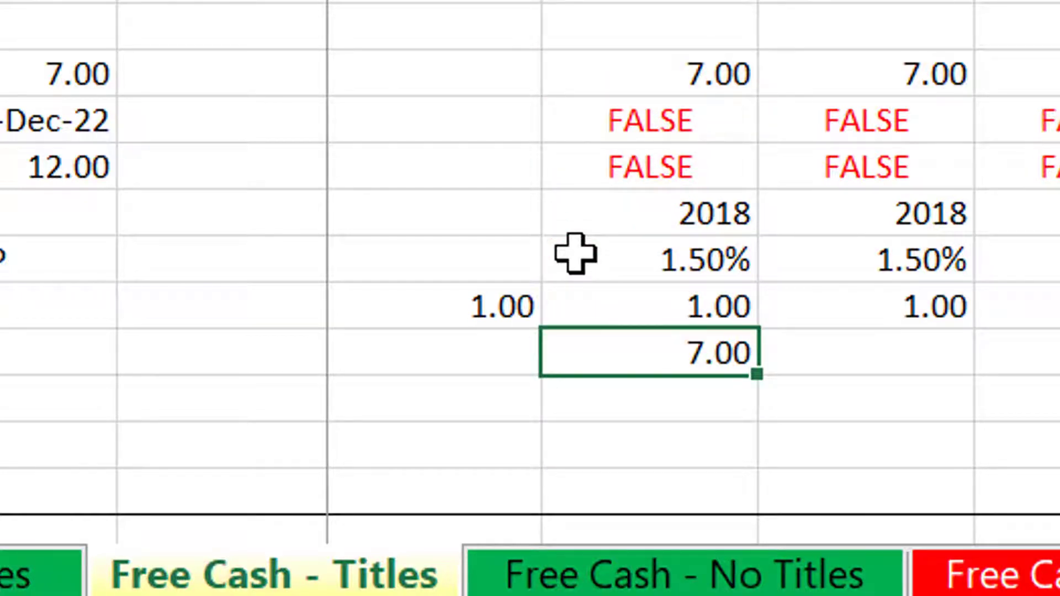
pyautogui.hotkey('ctrl', 'shift', 'r')
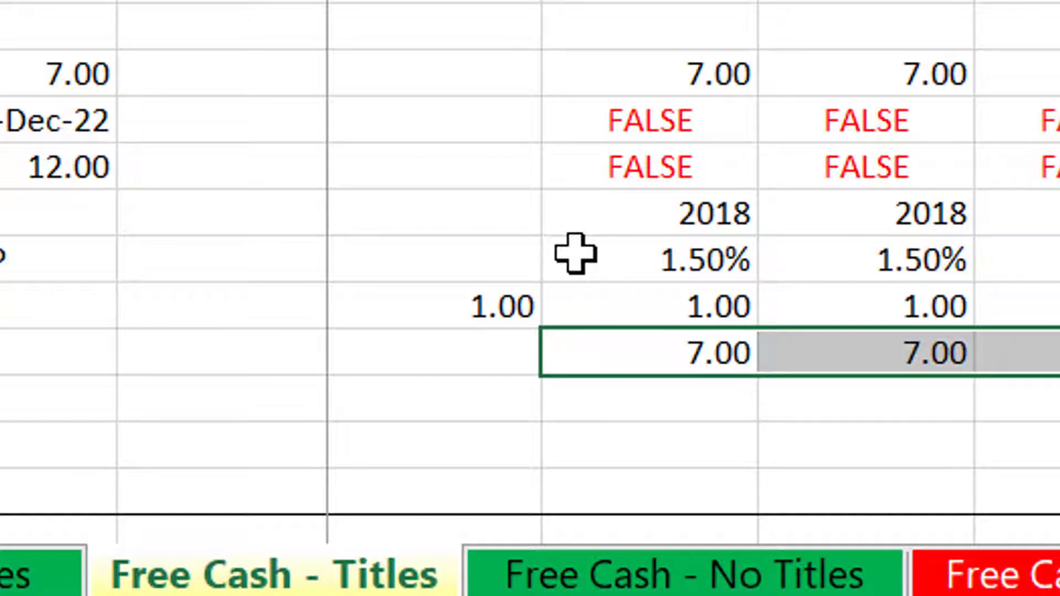
# Step: Examine the capacity, utilisation and total volumes rows in the Operations Analysis section
pyautogui.press('Up')
pyautogui.press('Up')
pyautogui.press('Up')
pyautogui.press('Up')
pyautogui.press('Up')
pyautogui.press('Up')
pyautogui.press('Up')
pyautogui.press('Up')
pyautogui.press('Up')
pyautogui.press('Up')
pyautogui.press('Up')
pyautogui.press('Up')
pyautogui.press('Up')
pyautogui.press('Up')
pyautogui.press('Up')
pyautogui.press('Up')
pyautogui.press('Up')
pyautogui.press('Up')
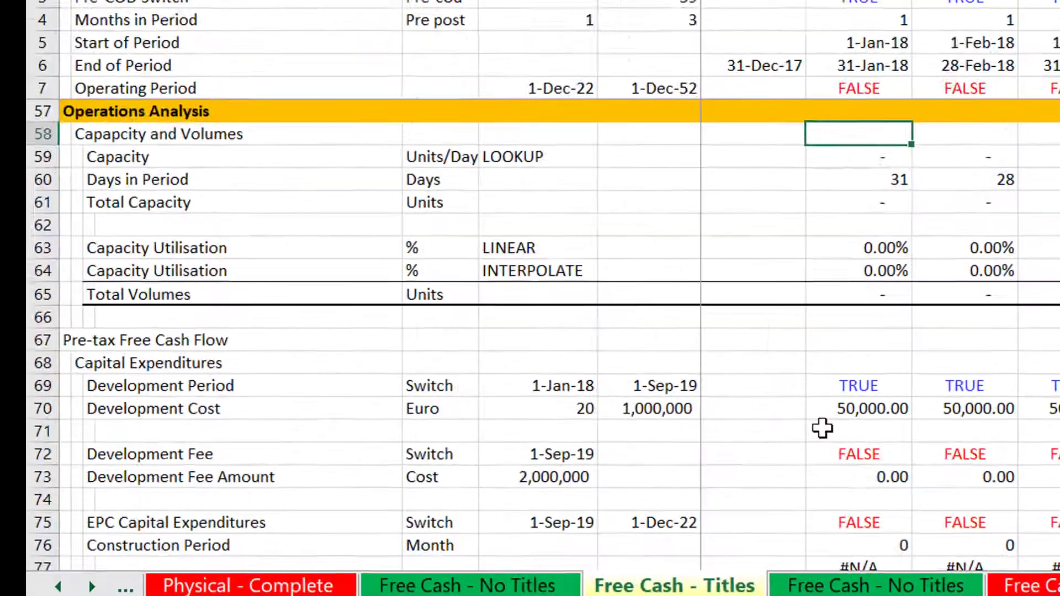
# Step: Examine the Total Volumes row in row 65 across the monthly periods, comparing it with the capacity and utilisation rows
pyautogui.press('Down')
pyautogui.press('Down')
pyautogui.press('Down')
pyautogui.press('Down')
pyautogui.press('Down')
pyautogui.press('Down')
pyautogui.press('Down')
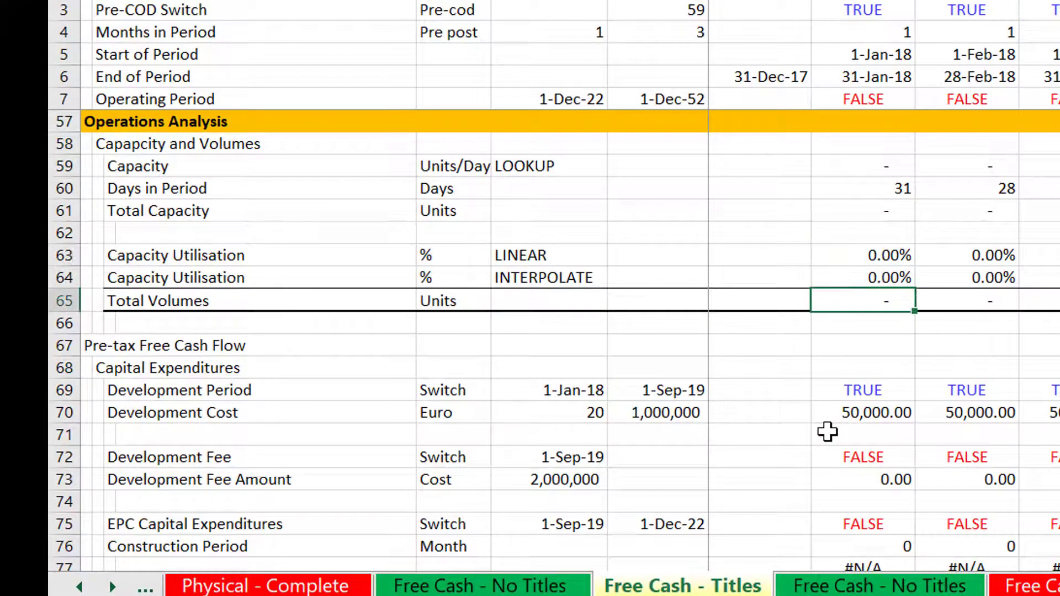
pyautogui.press('Right')
pyautogui.press('Right')
pyautogui.press('Right')
pyautogui.press('Right')
pyautogui.press('Right')
pyautogui.press('Right')
pyautogui.press('Right')
pyautogui.press('Right')
pyautogui.press('Right')
pyautogui.press('Right')
pyautogui.press('Right')
pyautogui.press('Right')
pyautogui.press('Right')
pyautogui.press('Right')
pyautogui.press('Right')
pyautogui.press('Right')
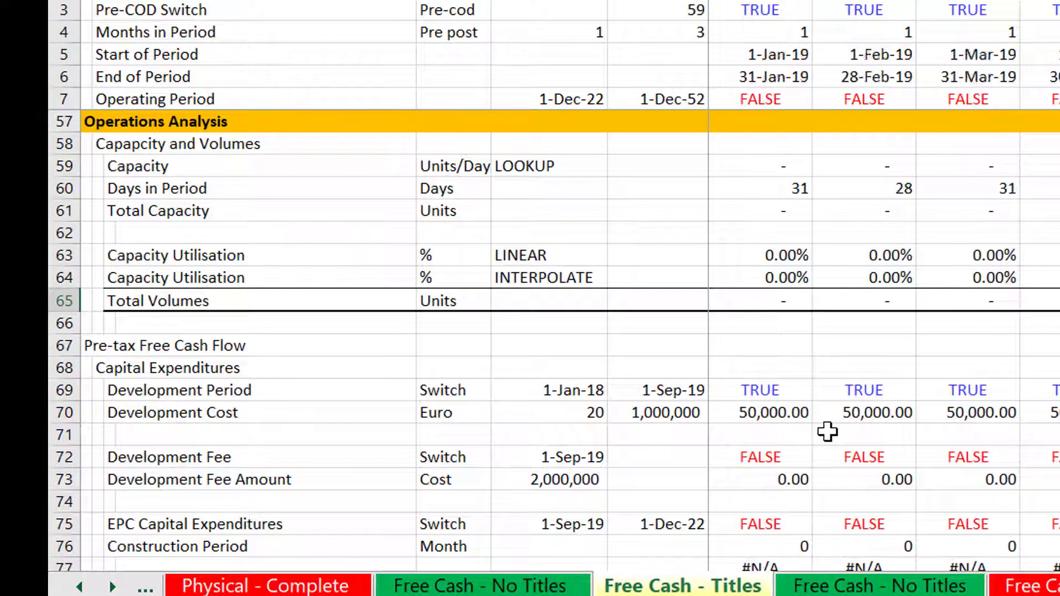
pyautogui.press('Right')
pyautogui.press('Right')
pyautogui.press('Right')
pyautogui.press('Right')
pyautogui.press('Right')
pyautogui.press('Right')
pyautogui.press('Right')
pyautogui.press('Right')
pyautogui.press('Right')
pyautogui.press('Right')
pyautogui.press('Right')
pyautogui.press('Right')
pyautogui.press('Right')
pyautogui.press('Right')
pyautogui.press('Right')
pyautogui.press('Right')
pyautogui.press('Right')
pyautogui.press('Right')
pyautogui.press('Right')
pyautogui.press('Right')
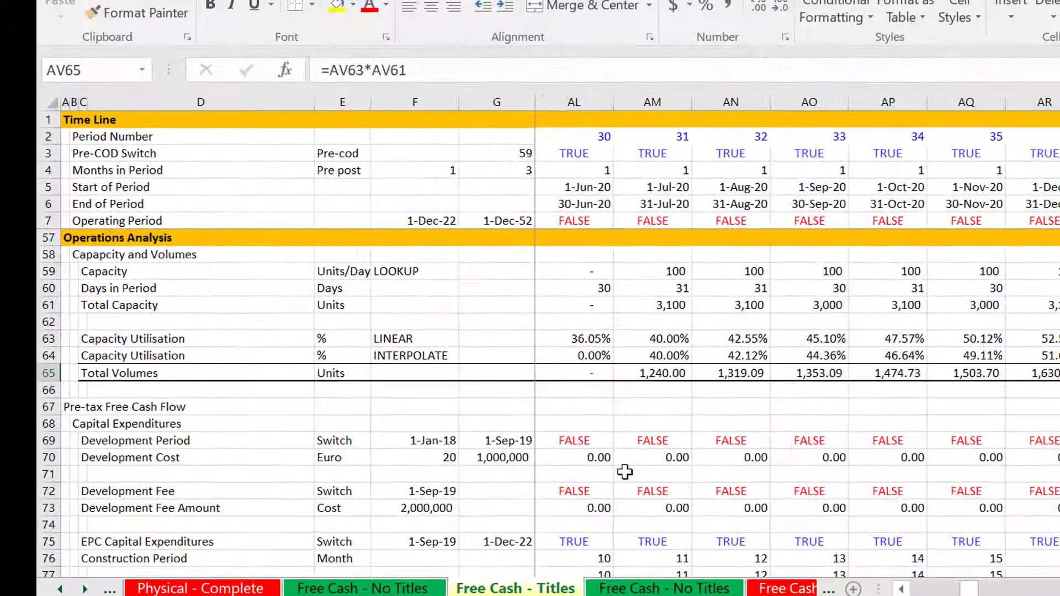
pyautogui.press('Left')
pyautogui.press('Left')
pyautogui.press('Left')
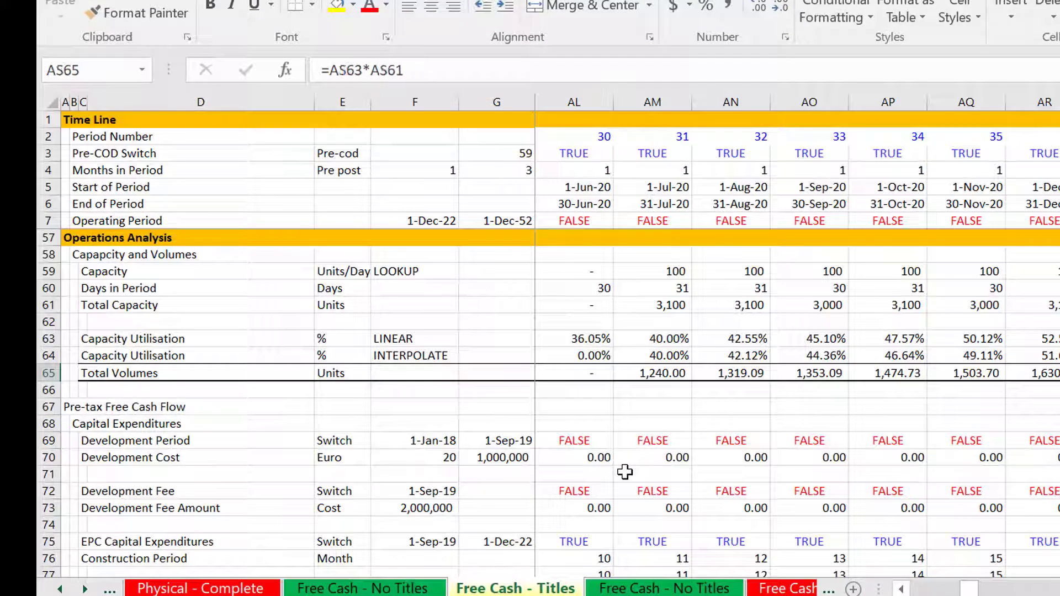
pyautogui.press('Left')
pyautogui.press('Left')
pyautogui.press('Left')
pyautogui.press('Left')
pyautogui.press('Left')
pyautogui.press('Left')
pyautogui.press('Left')
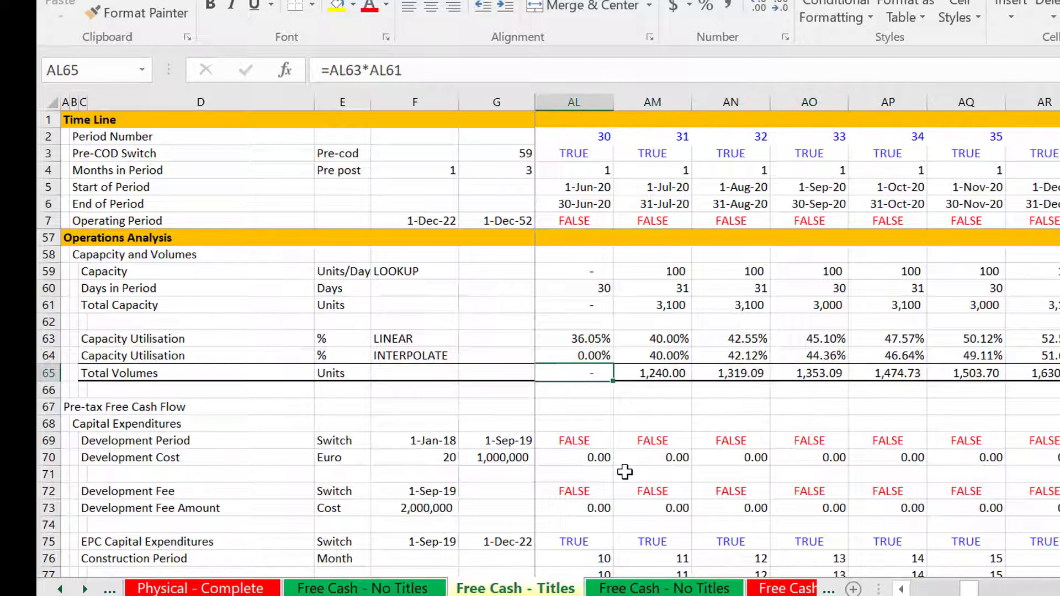
pyautogui.press('Right')
pyautogui.press('Right')
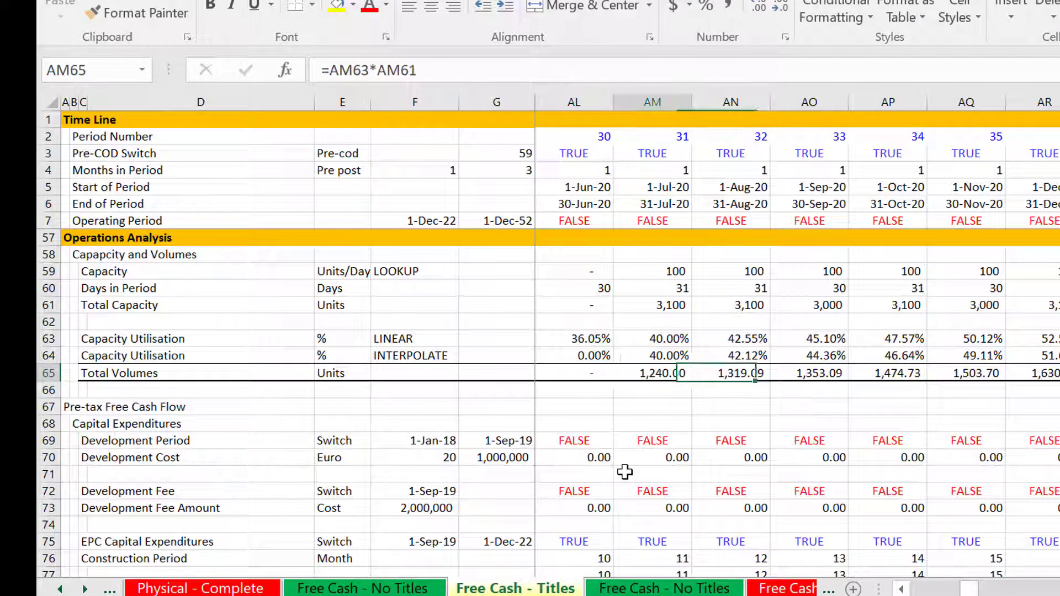
pyautogui.press('Left')
pyautogui.press('Left')
pyautogui.hotkey('ctrl', 'Left')
pyautogui.hotkey('ctrl', 'Left')
pyautogui.hotkey('ctrl', 'Left')
pyautogui.hotkey('ctrl', 'Left')
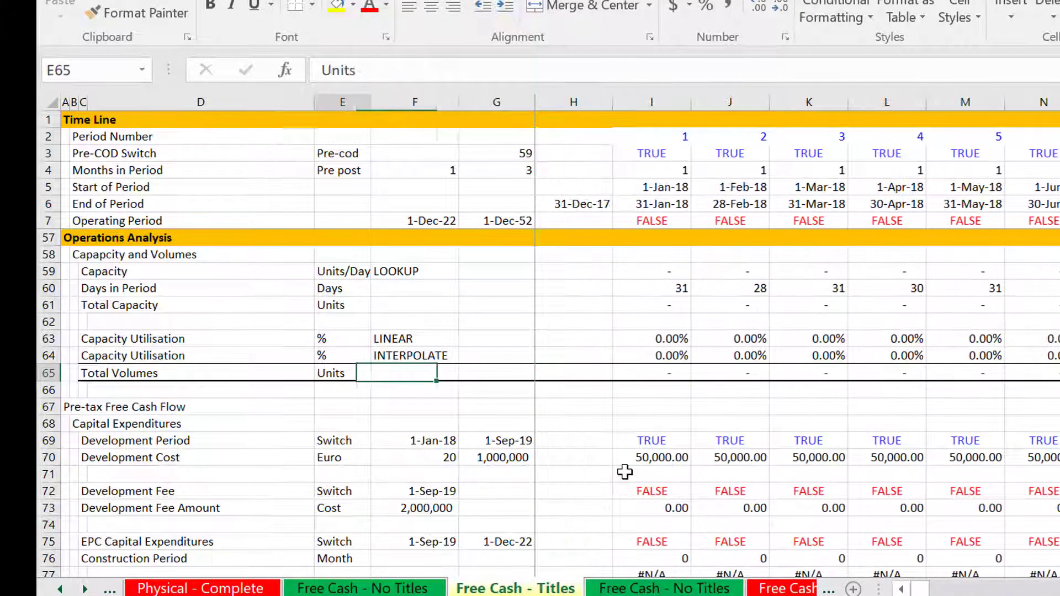
# Step: Link the Volumes row of the Revenues section in I94 to Total Volumes in I65, and copy it across the periods
pyautogui.press('Down')
pyautogui.press('Down')
pyautogui.press('Down')
pyautogui.press('Down')
pyautogui.press('Down')
pyautogui.press('Down')
pyautogui.press('Down')
pyautogui.press('Down')
pyautogui.press('Down')
pyautogui.press('Down')
pyautogui.press('Down')
pyautogui.press('Down')
pyautogui.press('Down')
pyautogui.press('Down')
pyautogui.press('Down')
pyautogui.press('Down')
pyautogui.press('Down')
pyautogui.press('Down')
pyautogui.press('Down')
pyautogui.press('Down')
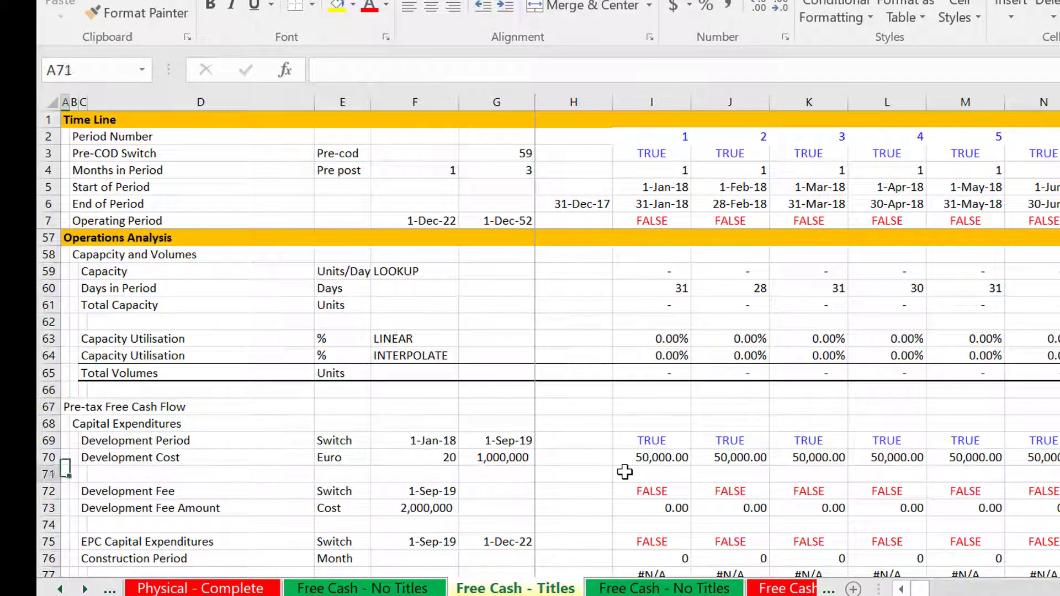
pyautogui.press('Down')
pyautogui.press('Down')
pyautogui.press('Down')
pyautogui.press('Down')
pyautogui.press('Down')
pyautogui.press('Down')
pyautogui.press('Down')
pyautogui.press('Down')
pyautogui.press('Down')
pyautogui.press('Down')
pyautogui.press('Down')
pyautogui.press('Down')
pyautogui.press('Down')
pyautogui.press('Down')
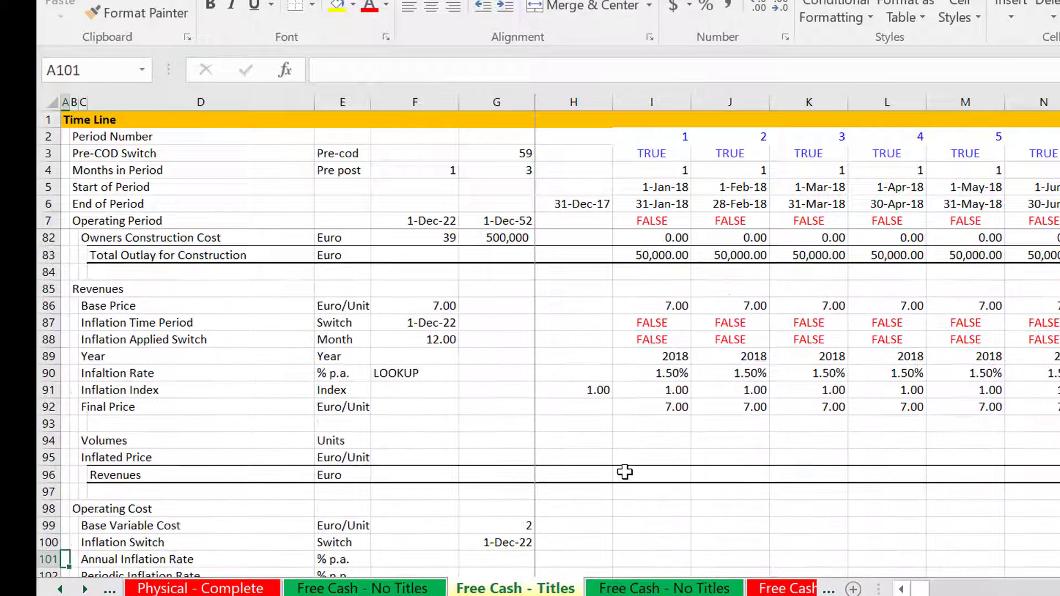
pyautogui.press('Up')
pyautogui.press('Up')
pyautogui.press('Up')
pyautogui.press('Up')
pyautogui.press('Up')
pyautogui.press('Up')
pyautogui.press('Up')
pyautogui.press('Up')
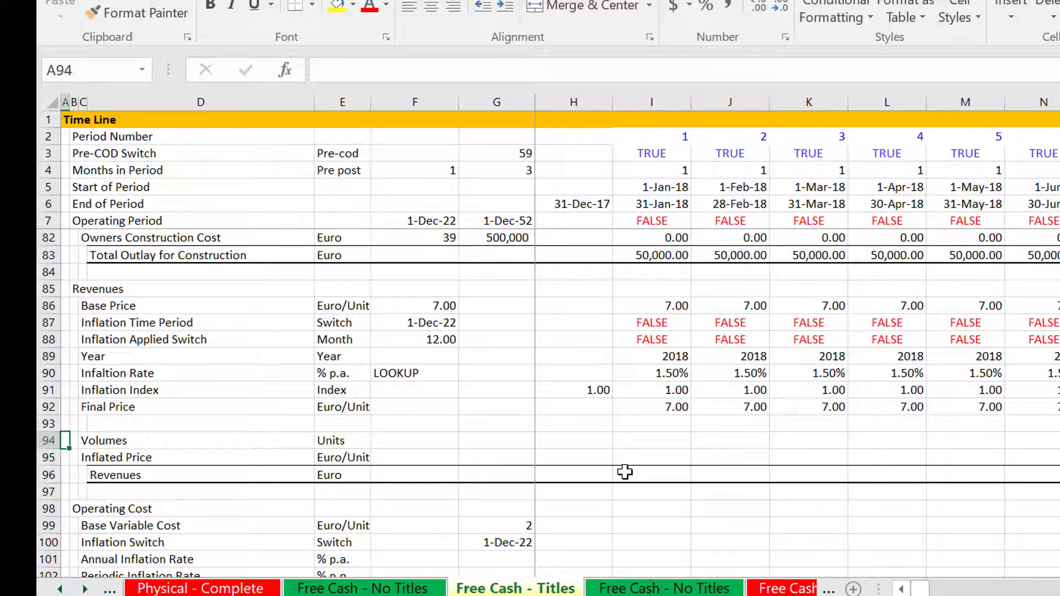
pyautogui.press('Right')
pyautogui.press('Right')
pyautogui.press('Right')
pyautogui.press('Right')
pyautogui.press('Right')
pyautogui.press('Right')
pyautogui.press('Right')
pyautogui.press('Right')
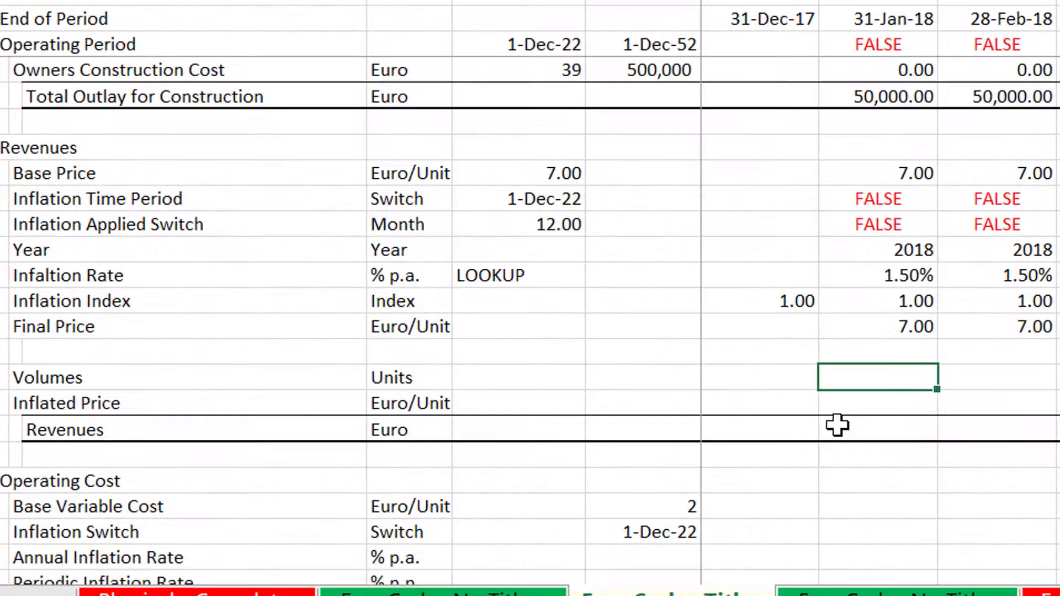
pyautogui.write('=')
pyautogui.press('Up')
pyautogui.press('Up')
pyautogui.press('Up')
pyautogui.press('Up')
pyautogui.press('Up')
pyautogui.press('Up')
pyautogui.press('Up')
pyautogui.press('Up')
pyautogui.press('Up')
pyautogui.press('Up')
pyautogui.press('Up')
pyautogui.press('Up')
pyautogui.press('Up')
pyautogui.press('Up')
pyautogui.press('Up')
pyautogui.press('Up')
pyautogui.press('Up')
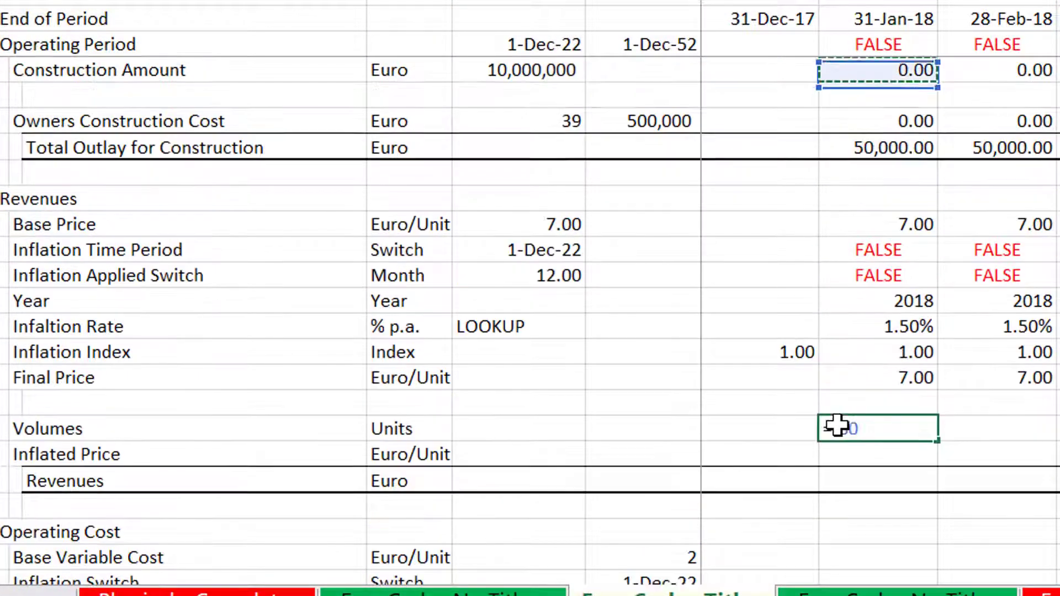
pyautogui.press('Up')
pyautogui.press('Up')
pyautogui.press('Up')
pyautogui.press('Up')
pyautogui.press('Up')
pyautogui.press('Up')
pyautogui.press('Up')
pyautogui.press('Up')
pyautogui.press('Up')
pyautogui.press('Up')
pyautogui.press('Up')
pyautogui.press('Up')
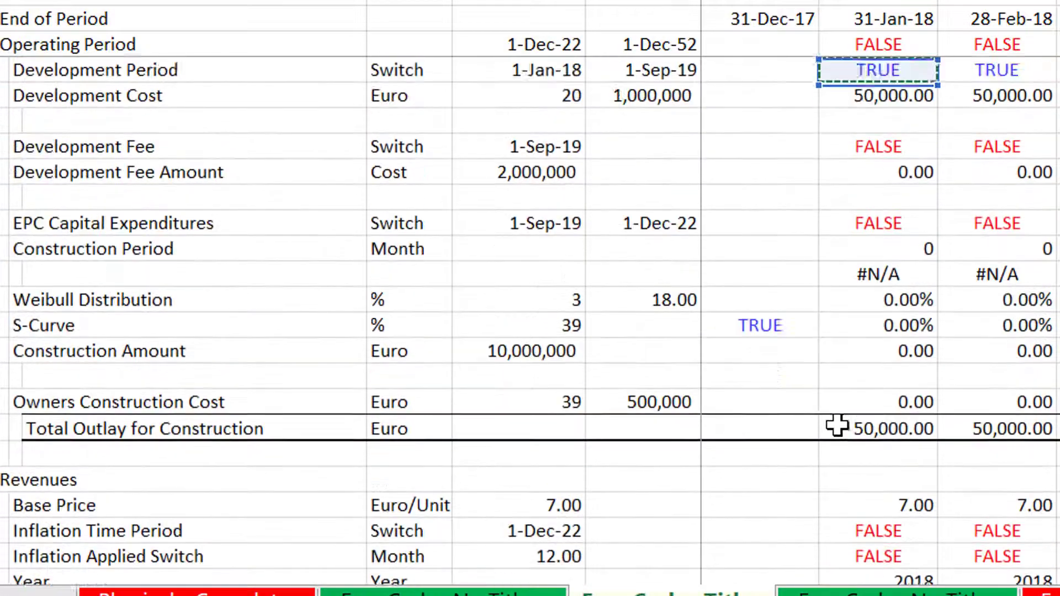
pyautogui.press('Up')
pyautogui.press('Down')
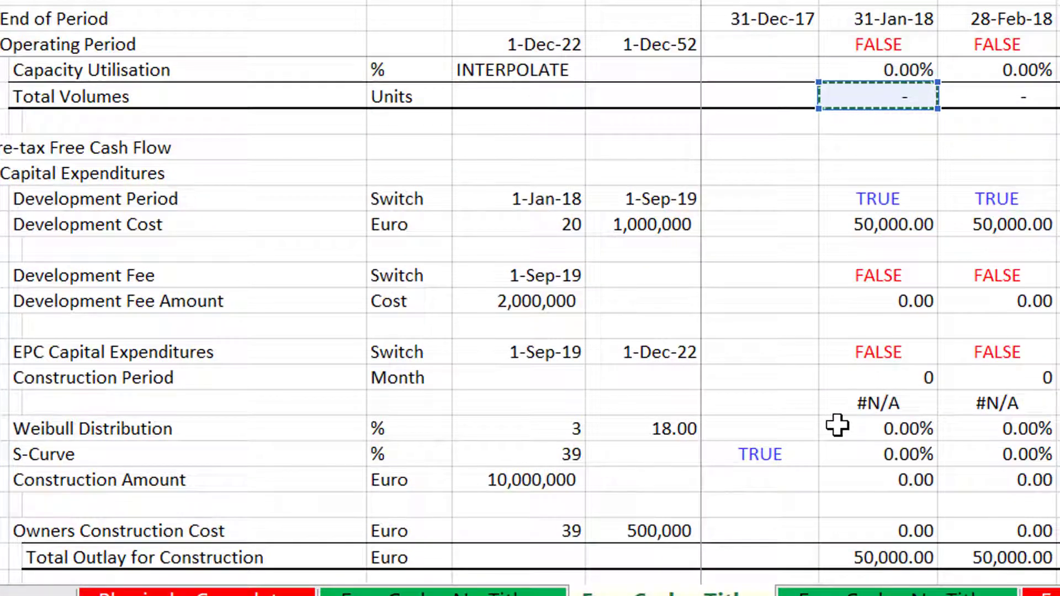
pyautogui.press('Return')
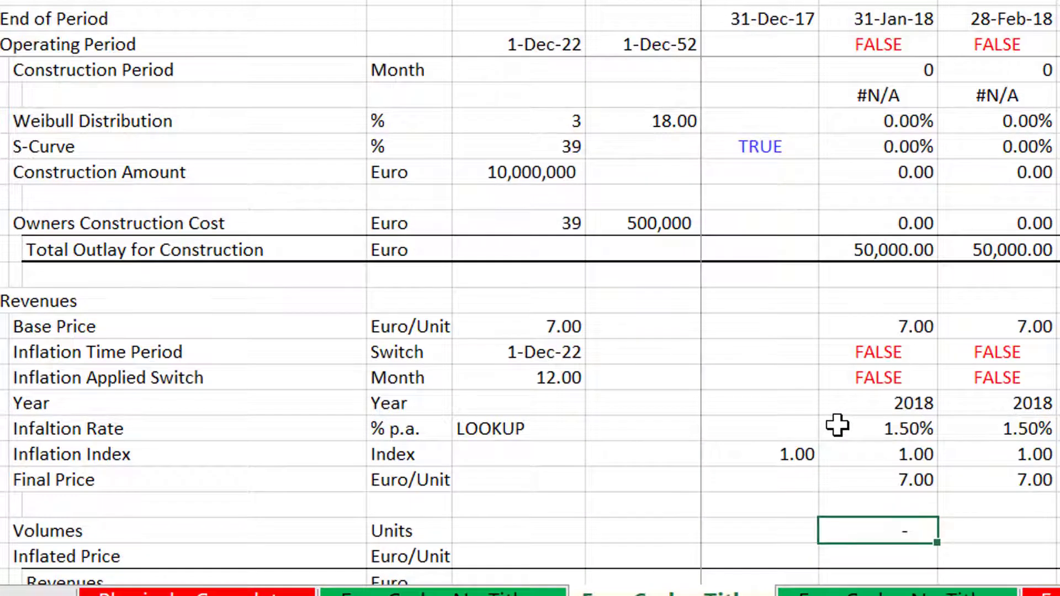
pyautogui.hotkey('shift', 'Right')
pyautogui.press('Left')
pyautogui.press('Right')
# Step: Link the Inflated Price for the first period in I95 to the Final Price in I92
pyautogui.press('Down')
pyautogui.press('Down')
pyautogui.press('Down')
pyautogui.press('Up')
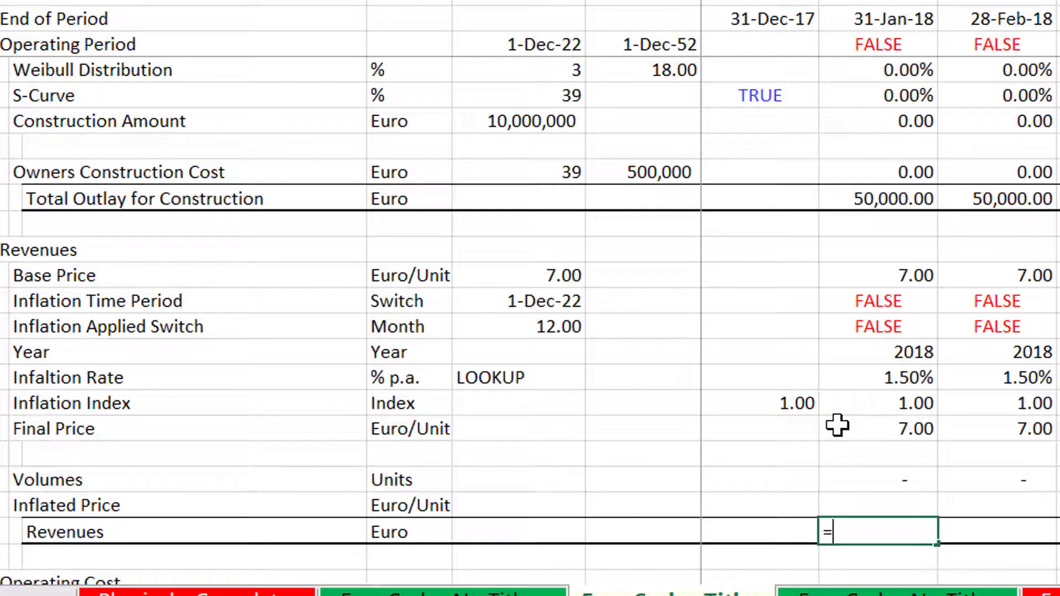
pyautogui.press('Up')
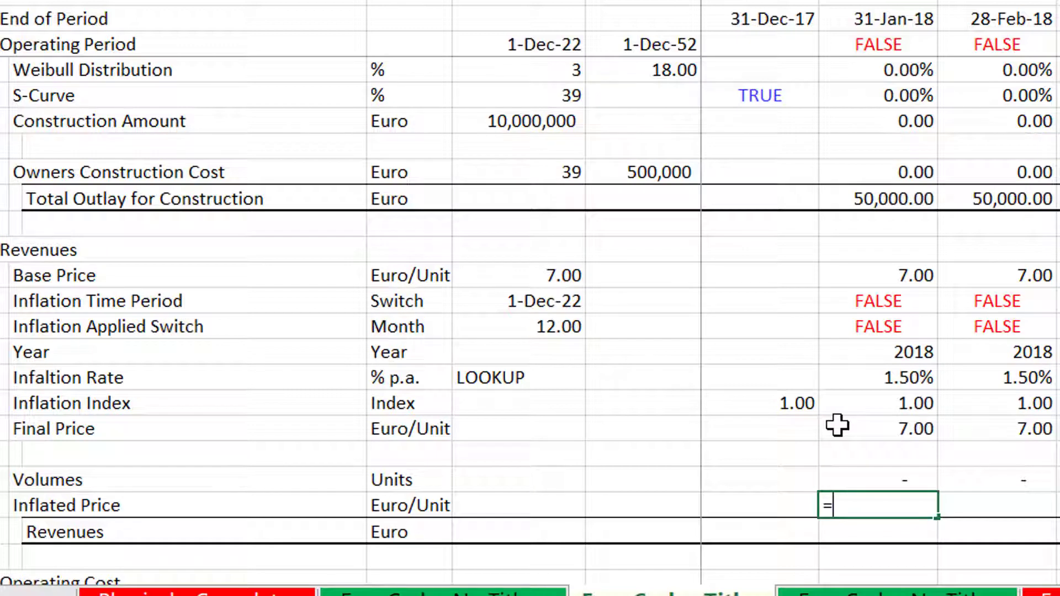
pyautogui.write('=')
pyautogui.press('Up')
pyautogui.press('Up')
pyautogui.press('Up')
pyautogui.press('Return')
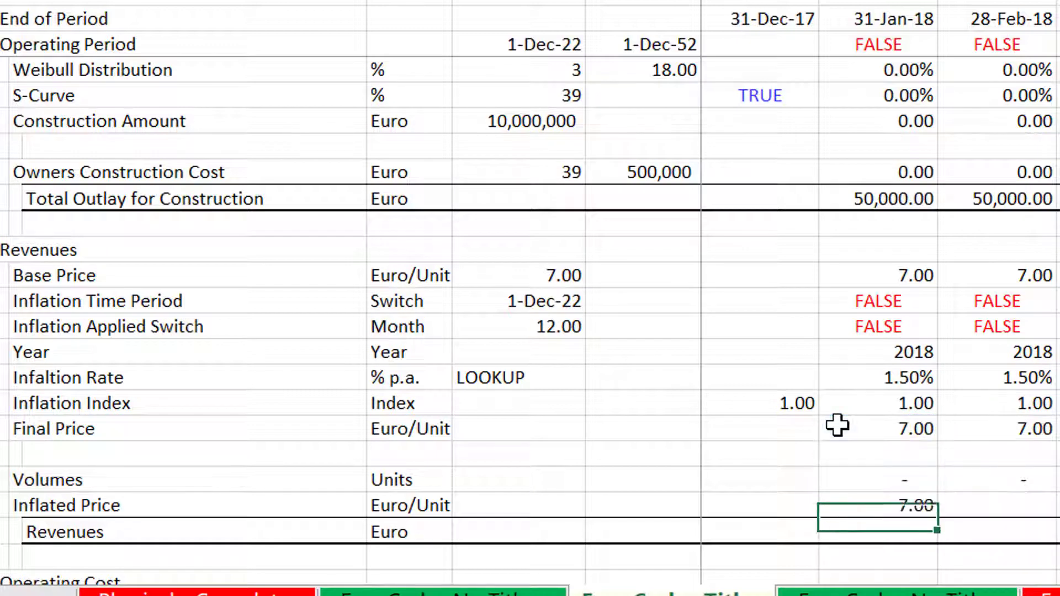
# Step: Copy the first period's Inflated Price link in I95 across the remaining periods
pyautogui.press('Up')
pyautogui.hotkey('shift', 'Right')
pyautogui.hotkey('ctrl', 'r')
# Step: Calculate Revenues in I96 as Volumes times Inflated Price with =I94*I95, and copy it across the periods
pyautogui.press('Down')
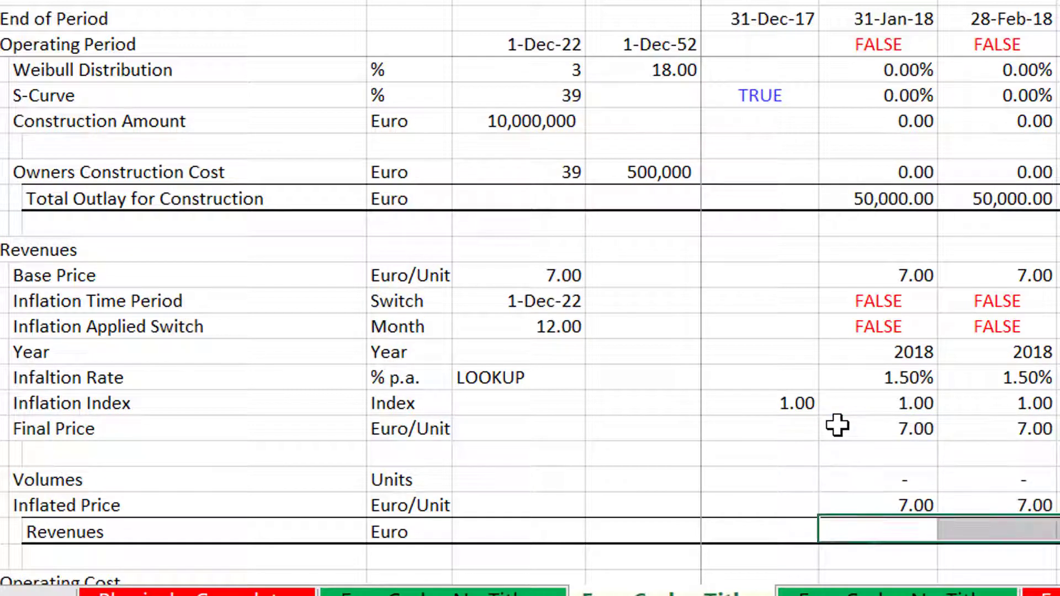
pyautogui.write('=')
pyautogui.press('Up')
pyautogui.press('Up')
pyautogui.write('*')
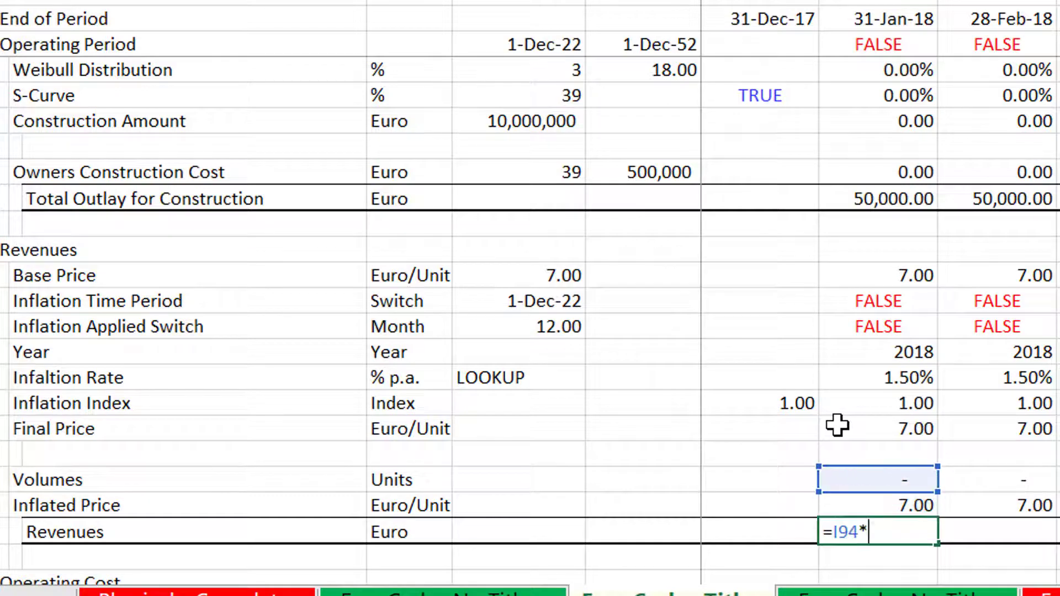
pyautogui.press('Down')
pyautogui.press('Return')
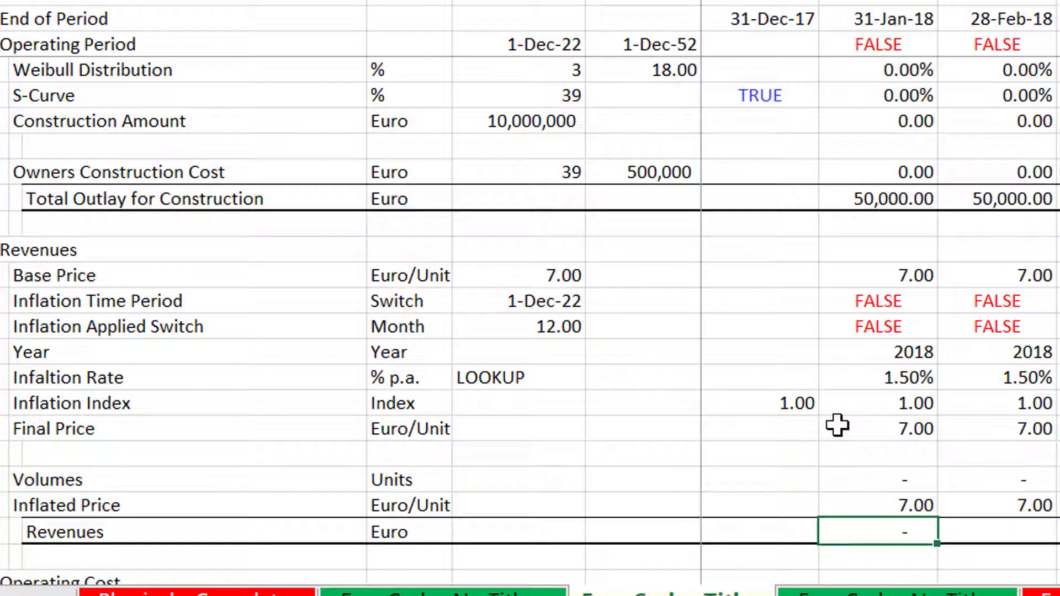
pyautogui.hotkey('shift', 'Right')
pyautogui.hotkey('ctrl', 'r')
# Step: Link the Base Variable Cost in I99 to the fixed input with =$G$99, and copy it across the periods
pyautogui.press('Down')
pyautogui.press('Down')
pyautogui.press('Down')
pyautogui.press('Down')
pyautogui.press('Down')
pyautogui.press('Down')
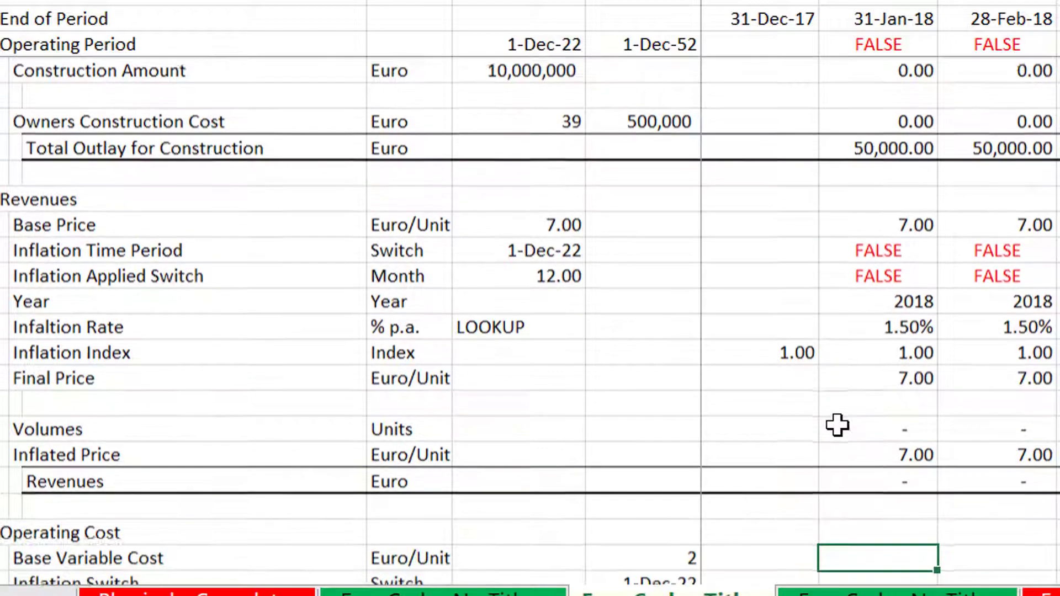
pyautogui.press('Down')
pyautogui.press('Up')
pyautogui.press('Up')
pyautogui.press('Up')
pyautogui.press('Up')
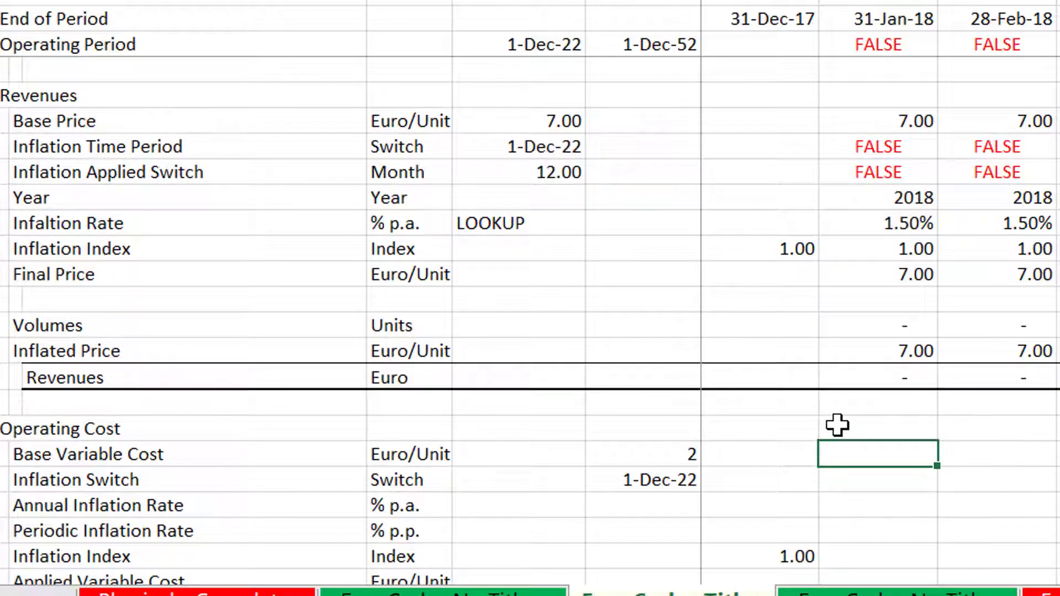
pyautogui.write('=')
pyautogui.press('Left')
pyautogui.press('Left')
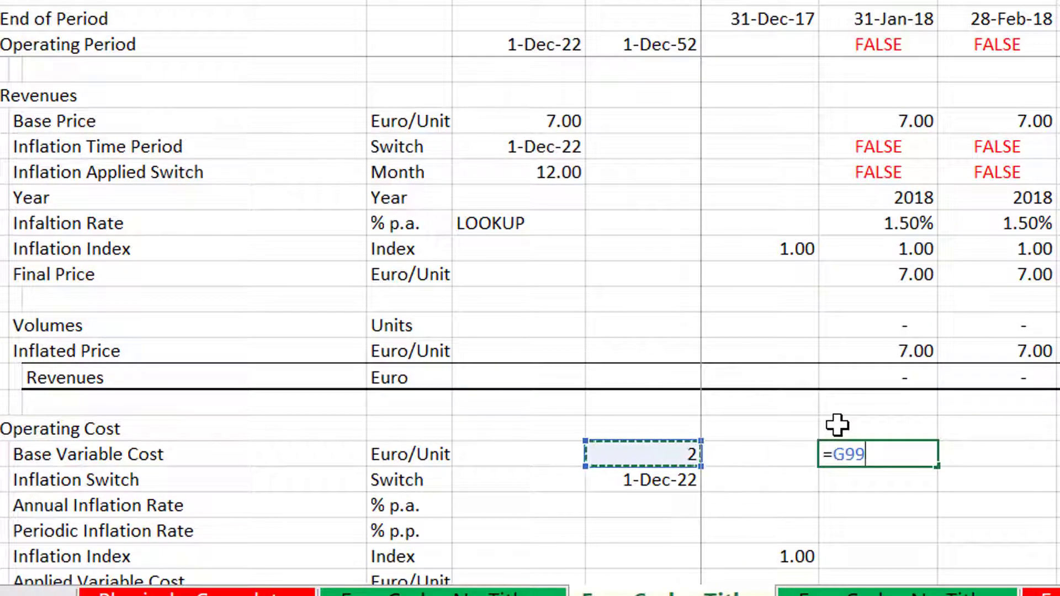
pyautogui.press('F4')
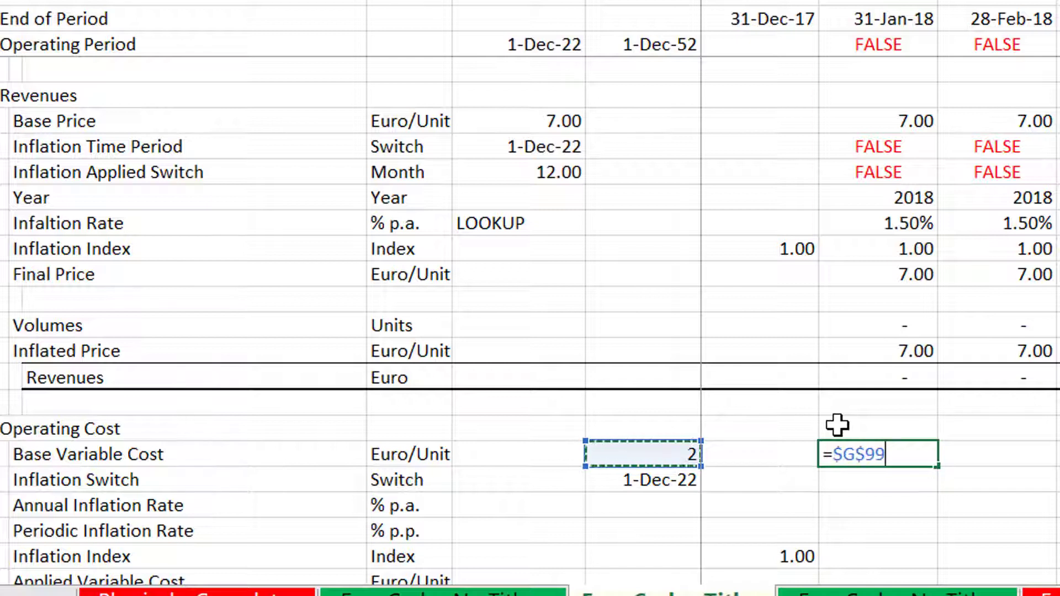
pyautogui.press('Return')
pyautogui.press('Up')
pyautogui.hotkey('ctrl', 'shift', 'Right')
pyautogui.hotkey('ctrl', 'r')
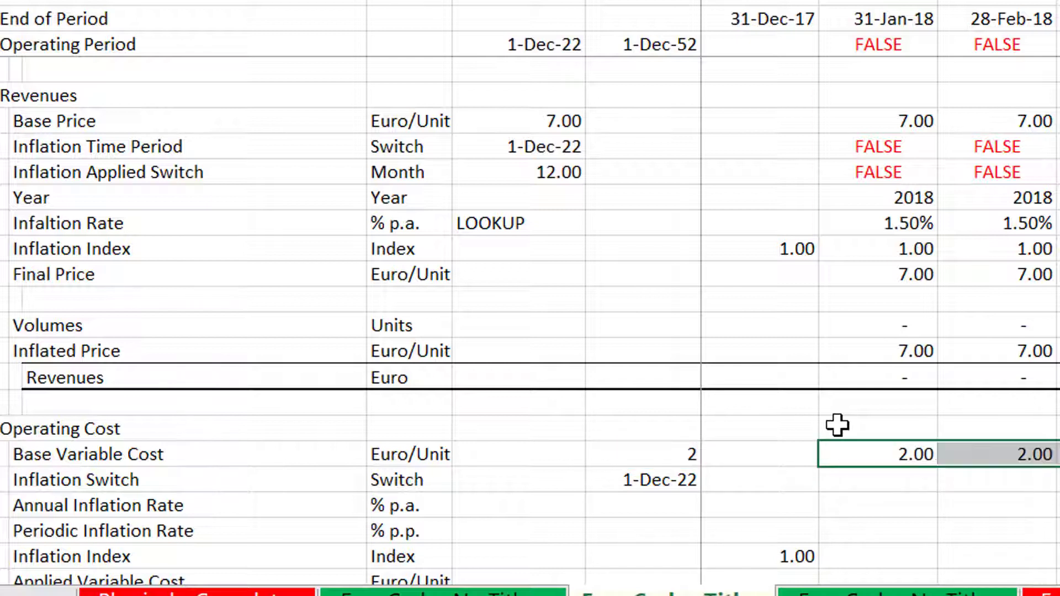
# Step: Enter the Operating Cost Inflation Switch in I100 as =I5>=G100, and copy it across the periods
pyautogui.press('Down')
pyautogui.press('Left')
pyautogui.press('Left')
pyautogui.press('Left')
pyautogui.press('Left')
pyautogui.press('Right')
pyautogui.press('Right')
pyautogui.press('Right')
pyautogui.press('Right')
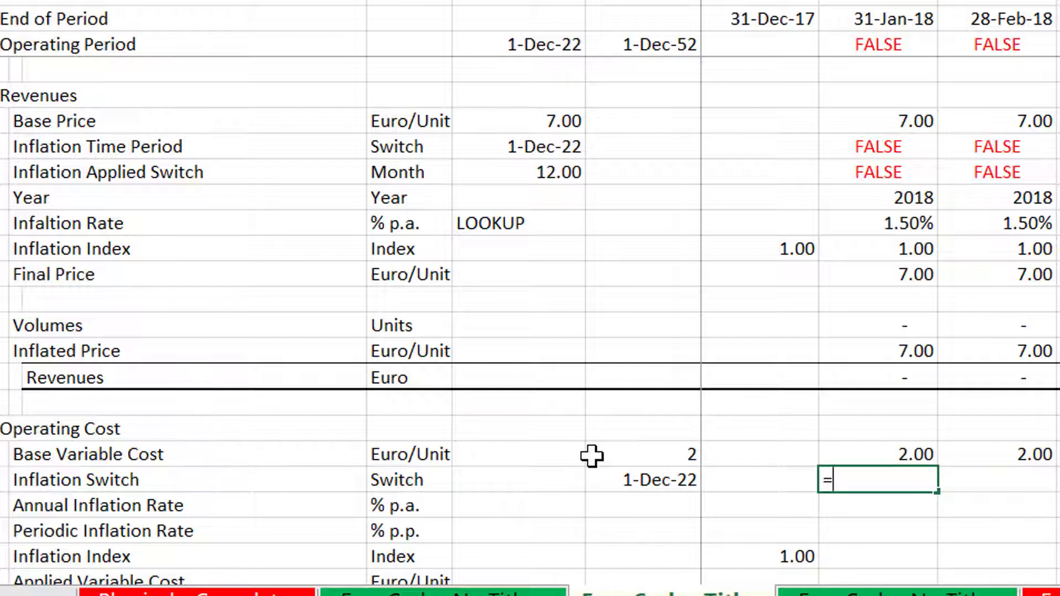
pyautogui.click(891, 5)
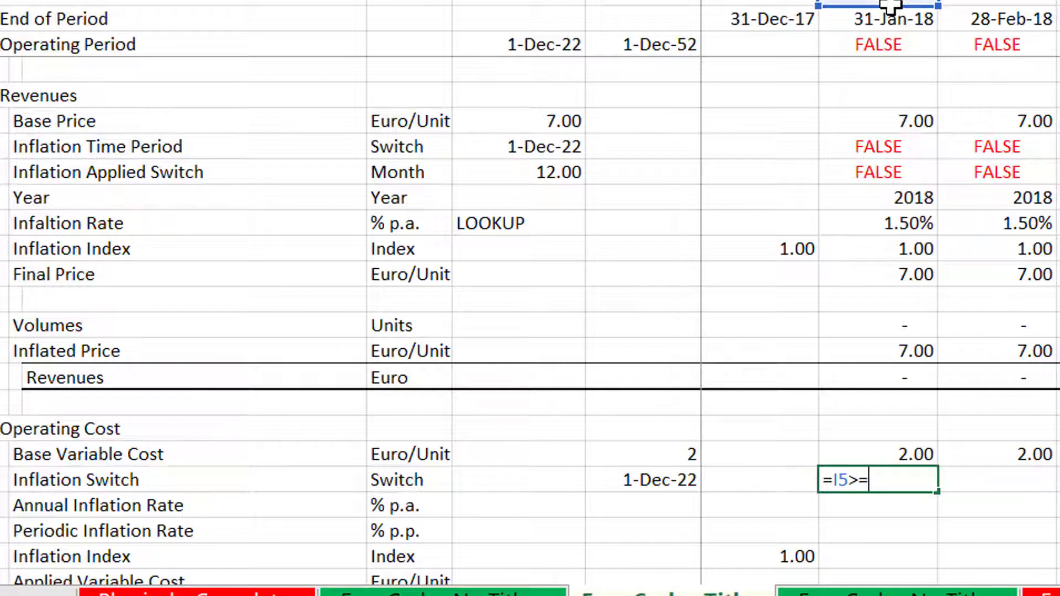
pyautogui.write('>=')
pyautogui.press('Left')
pyautogui.press('Left')
pyautogui.hotkey('ctrl', 'Return')
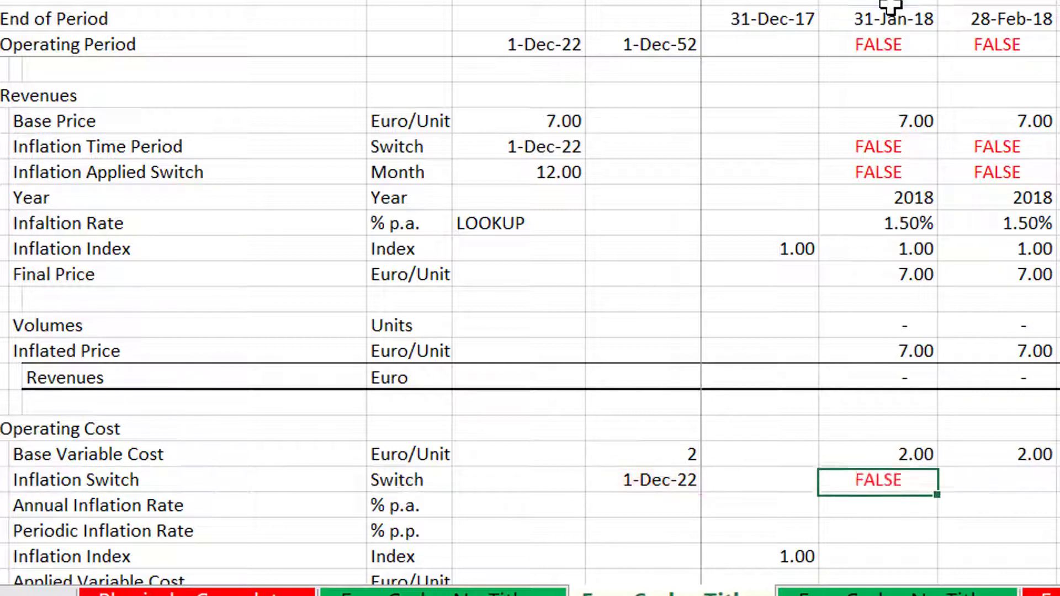
pyautogui.hotkey('ctrl', 'shift', 'Right')
pyautogui.hotkey('ctrl', 'r')
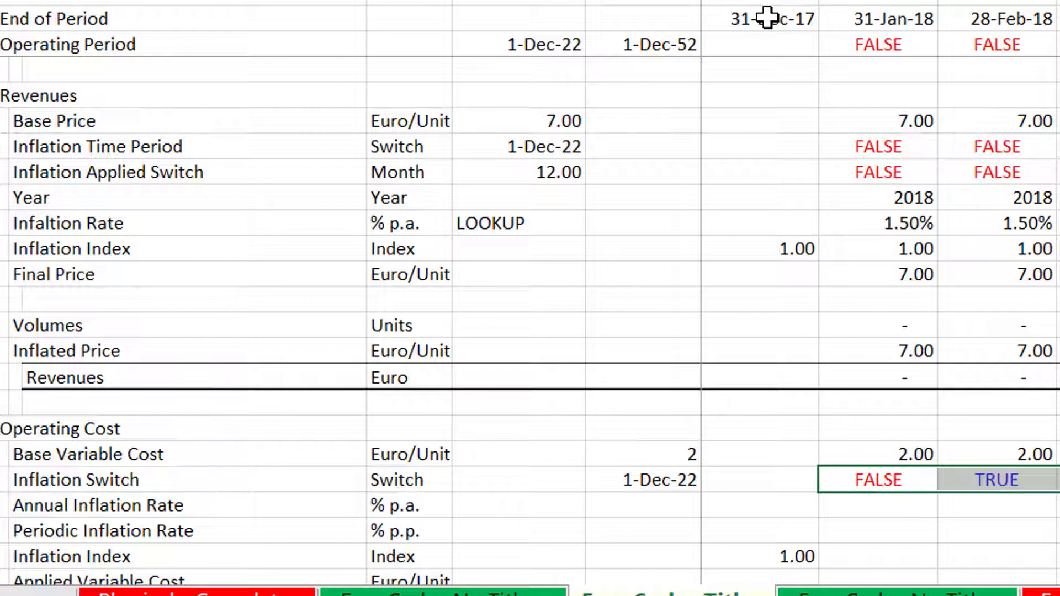
# Step: Make the start date reference absolute so I100 reads =I5>=$G$100, and copy the switch across the periods again
pyautogui.hotkey('ctrl', 'shift', 'Left')
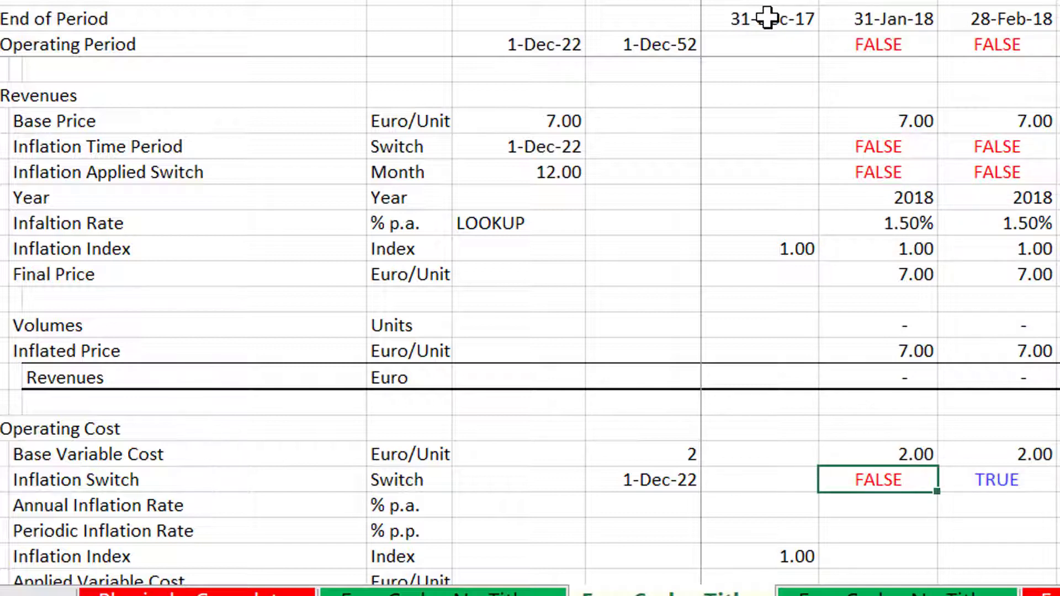
pyautogui.press('F2')
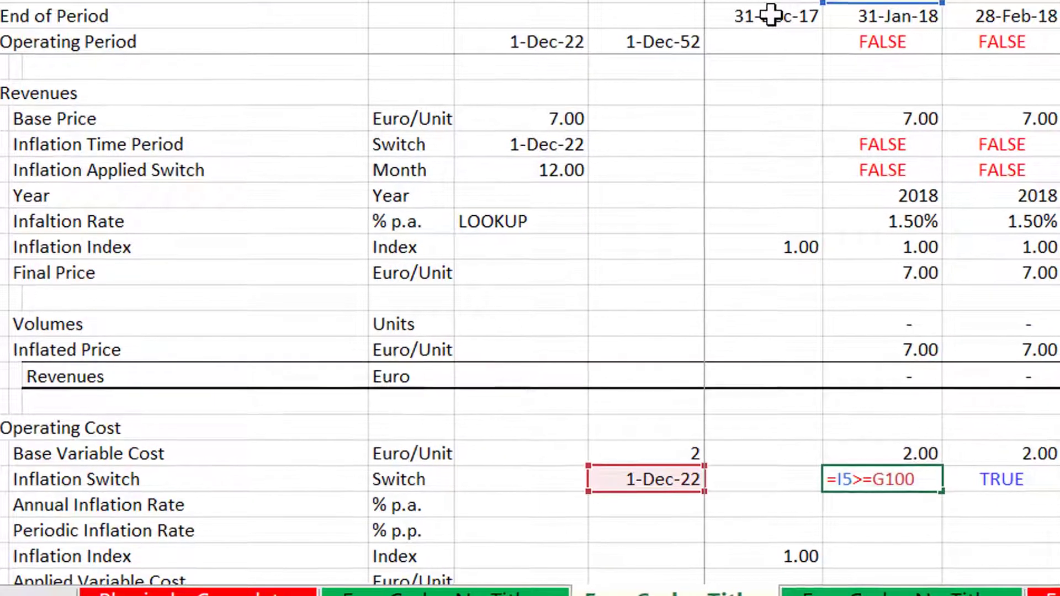
pyautogui.press('F4')
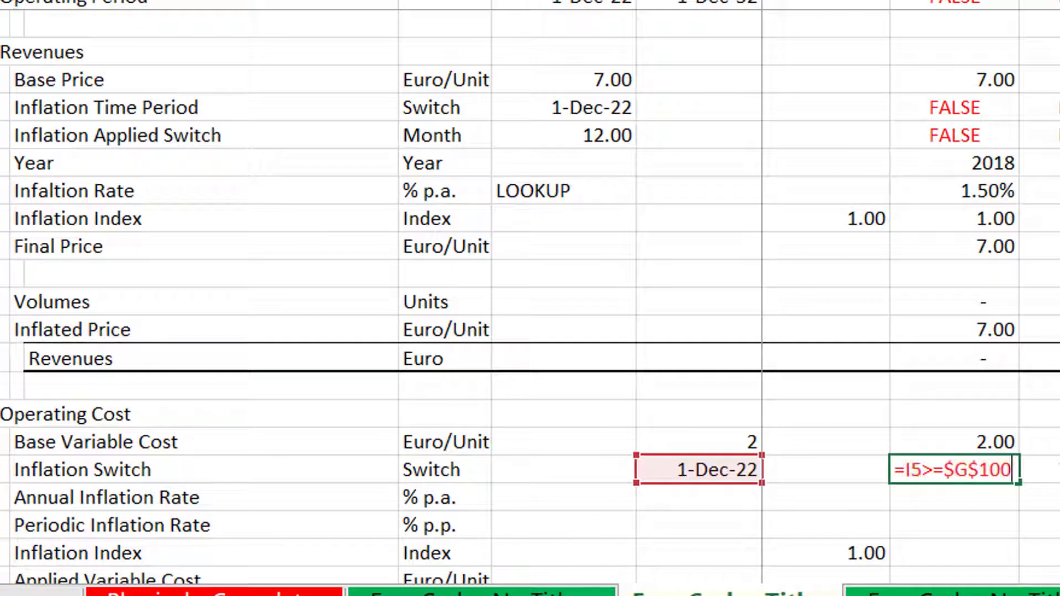
pyautogui.press('Return')
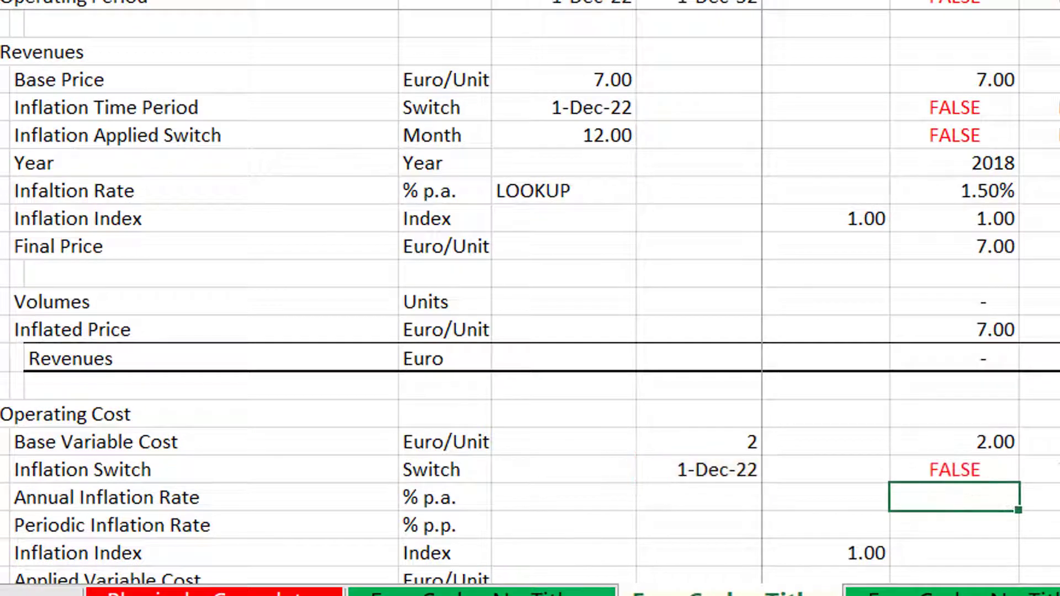
pyautogui.press('Up')
pyautogui.hotkey('ctrl', 'shift', 'Right')
pyautogui.hotkey('ctrl', 'r')
# Step: Link the Annual Inflation Rate in I101 to the revenue inflation rate in I90, and copy it across the periods
pyautogui.press('Down')
pyautogui.write('=')
pyautogui.press('Up')
pyautogui.press('Up')
pyautogui.press('Up')
pyautogui.press('Up')
pyautogui.press('Up')
pyautogui.press('Up')
pyautogui.press('Up')
pyautogui.press('Up')
pyautogui.press('Up')
pyautogui.press('Up')
pyautogui.press('Up')
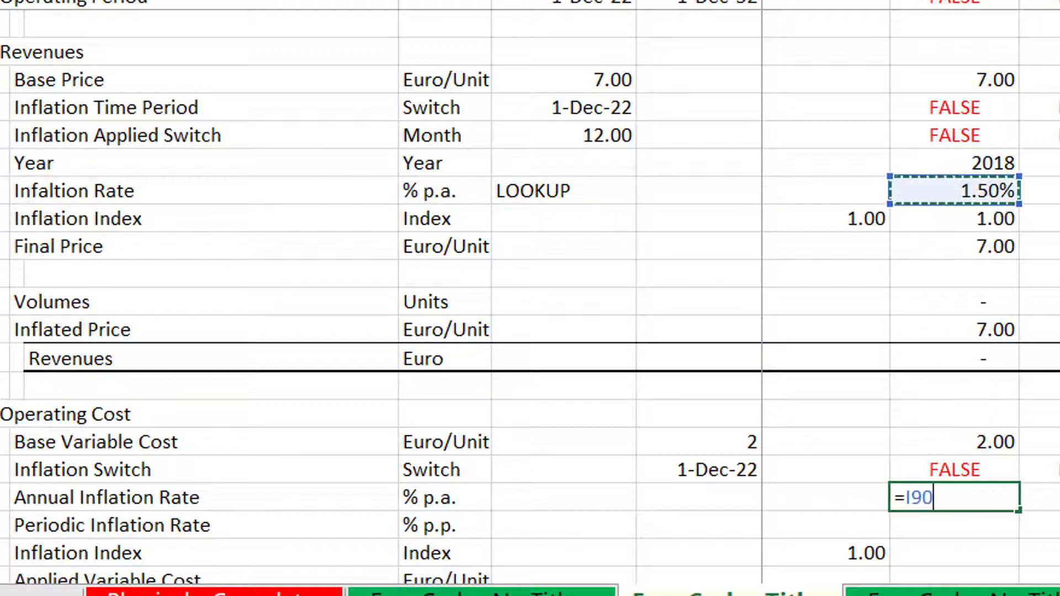
pyautogui.press('Return')
pyautogui.press('Up')
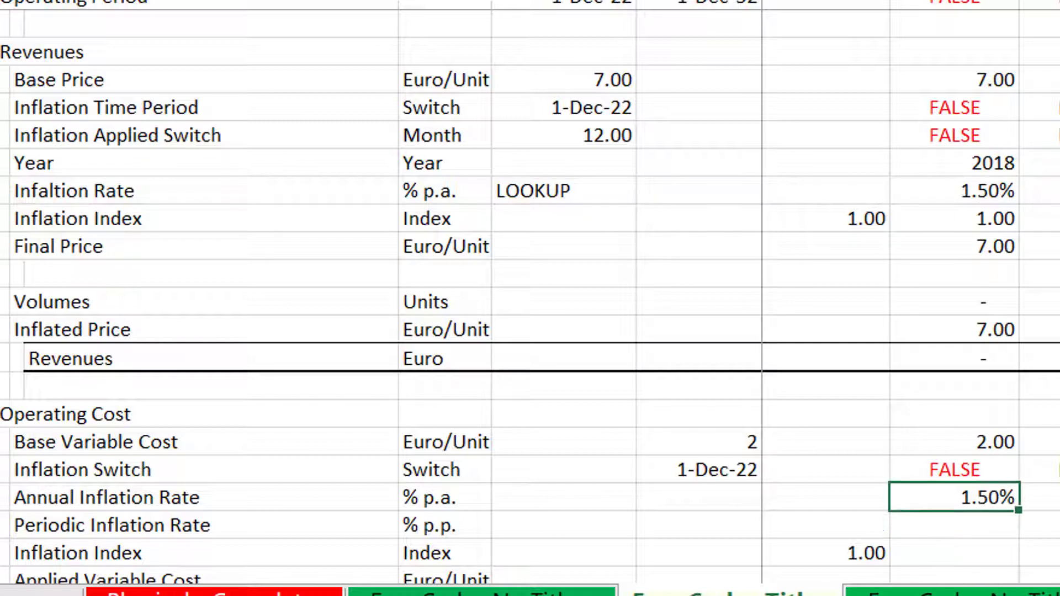
pyautogui.hotkey('ctrl', 'alt', 'r')
# Step: Enter the Periodic Inflation Rate in I102 as =(1+I101)^(1/12)-1
pyautogui.press('Down')
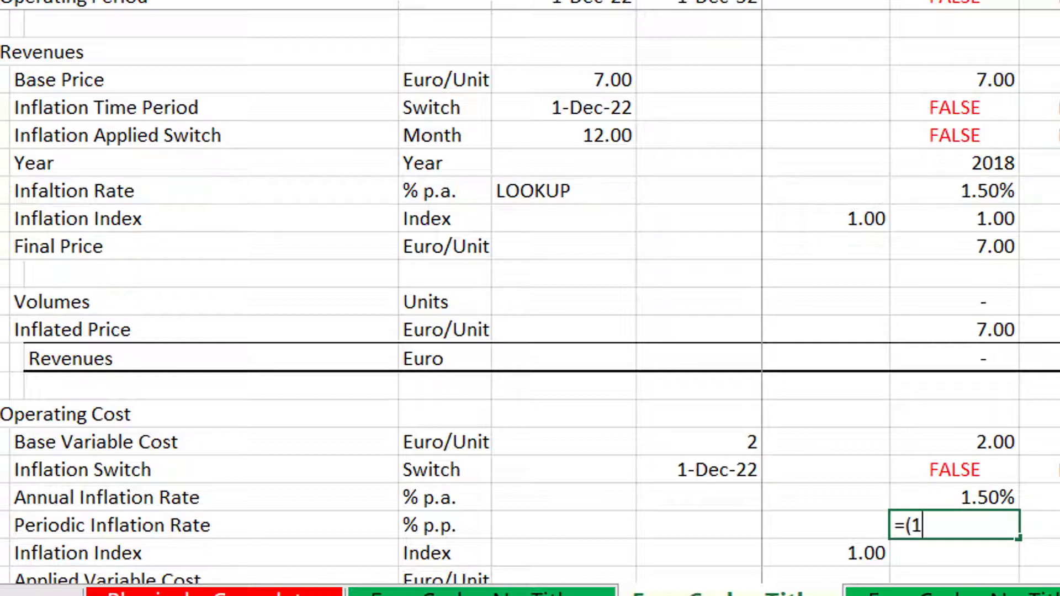
pyautogui.write('=(1+')
pyautogui.press('Up')
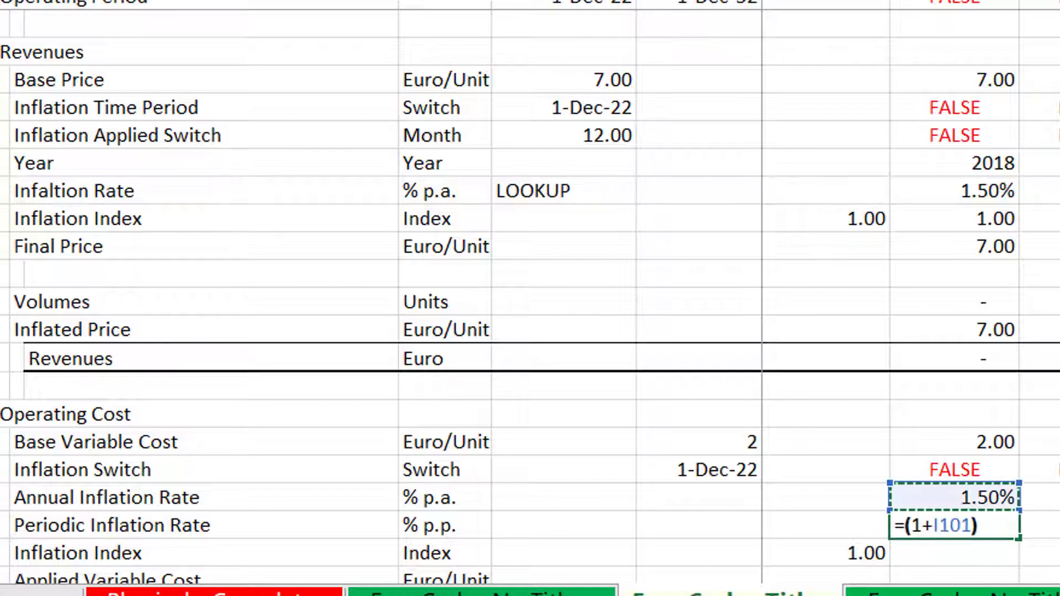
pyautogui.write(')^*')
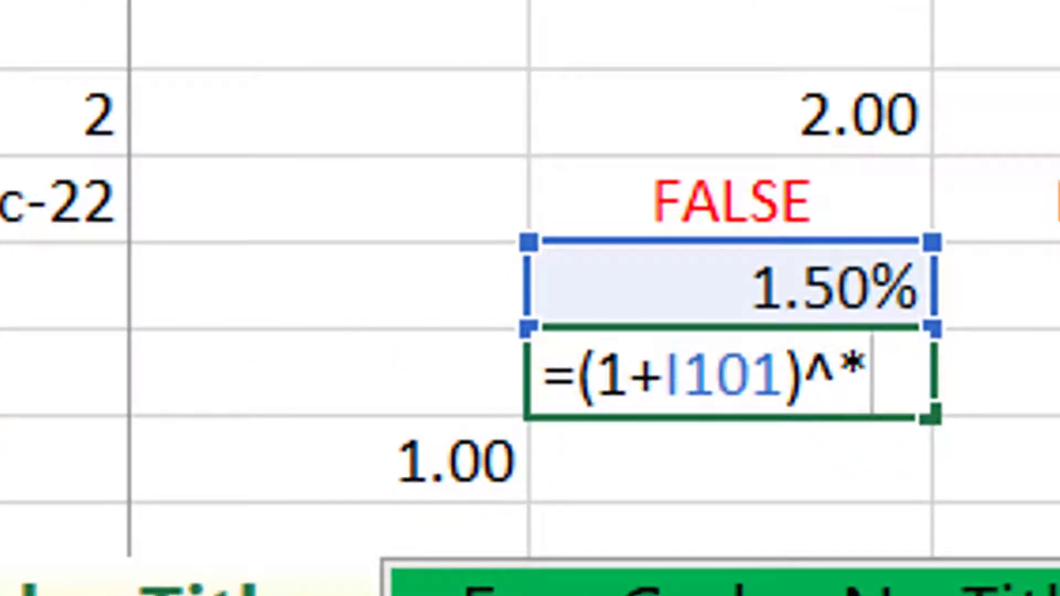
pyautogui.press('BackSpace')
pyautogui.write('(1/')
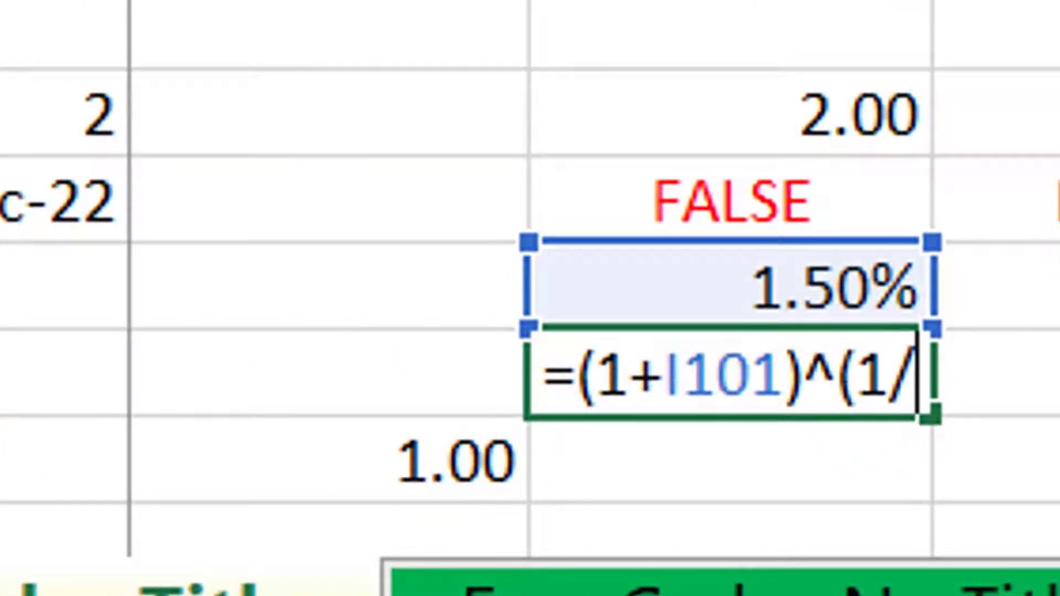
pyautogui.write('12)-1')
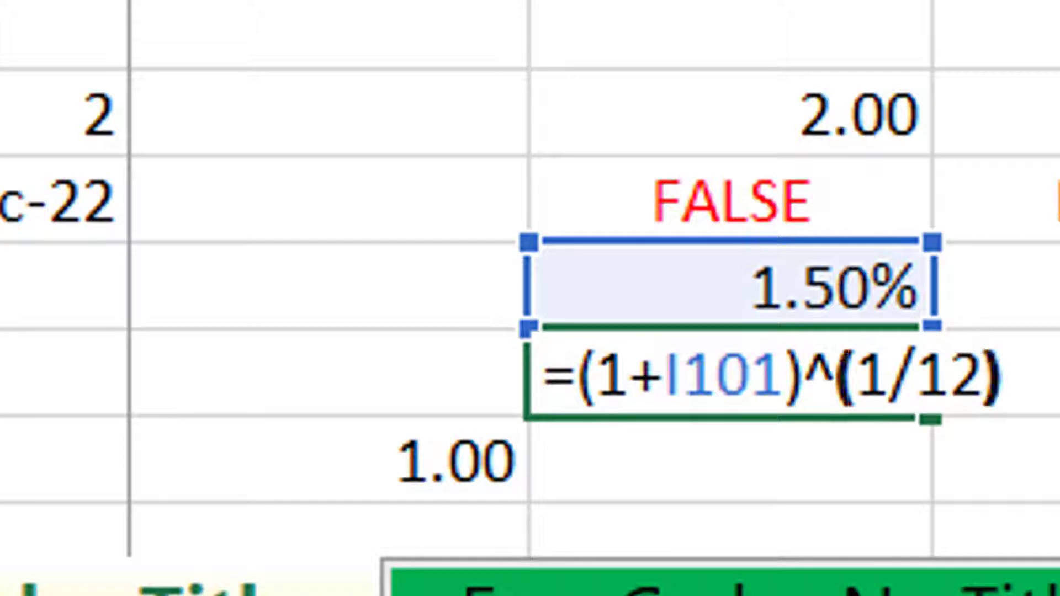
pyautogui.press('Return')
# Step: Replace the 1 in the I102 exponent with I4, giving =(1+I101)^(I4/12)-1, and copy the row across the periods
pyautogui.hotkey('ctrl', 'Left')
pyautogui.press('Right')
pyautogui.press('Right')
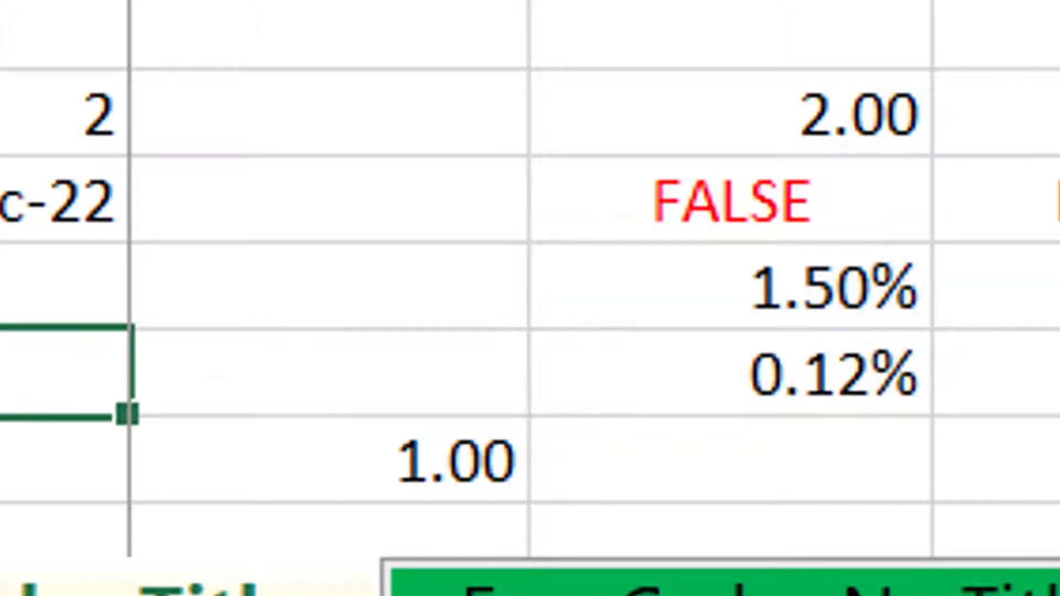
pyautogui.press('Right')
pyautogui.press('Right')
pyautogui.press('F2')
pyautogui.press('Left')
pyautogui.press('Left')
pyautogui.press('Left')
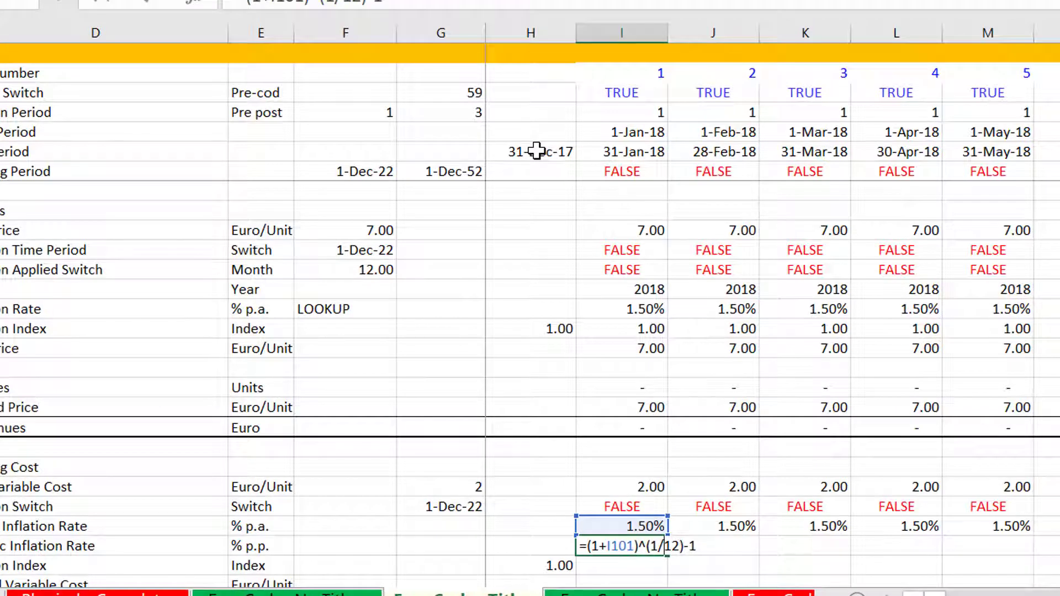
pyautogui.press('Left')
pyautogui.press('Left')
pyautogui.press('Left')
pyautogui.press('BackSpace')
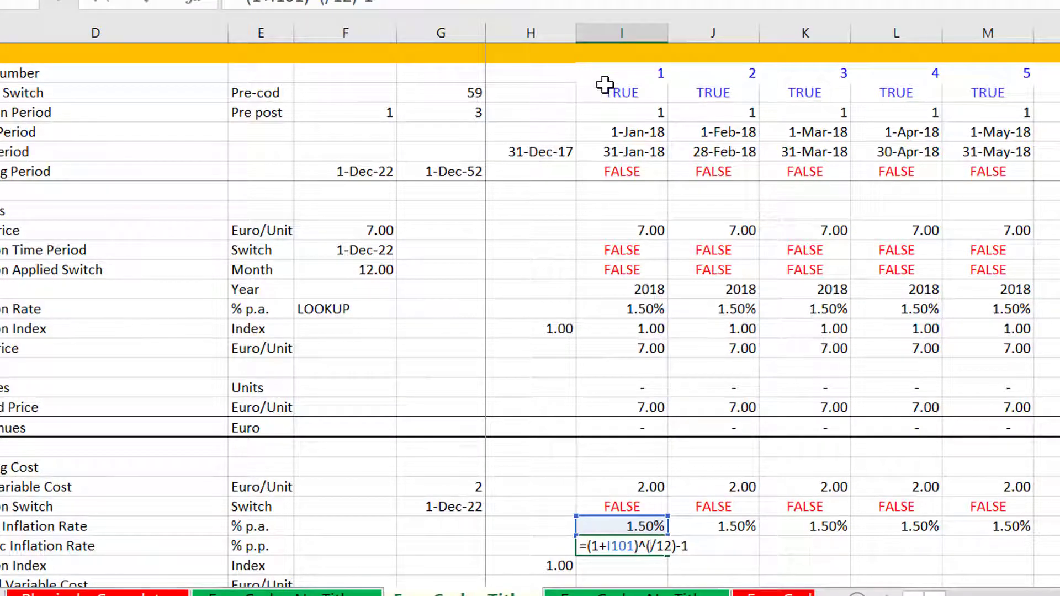
pyautogui.click(640, 107)
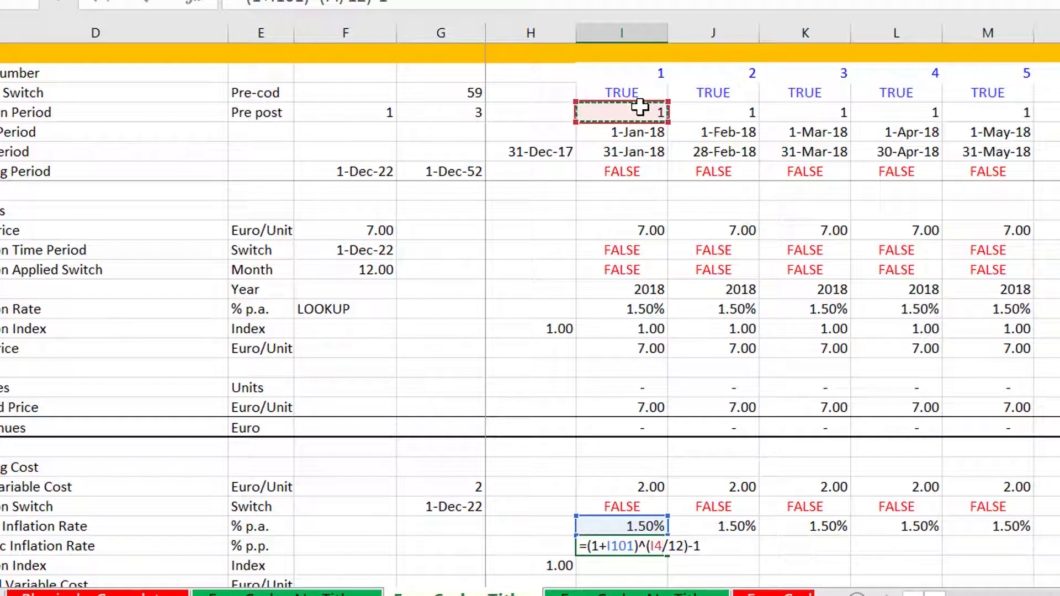
pyautogui.hotkey('ctrl', 'Return')
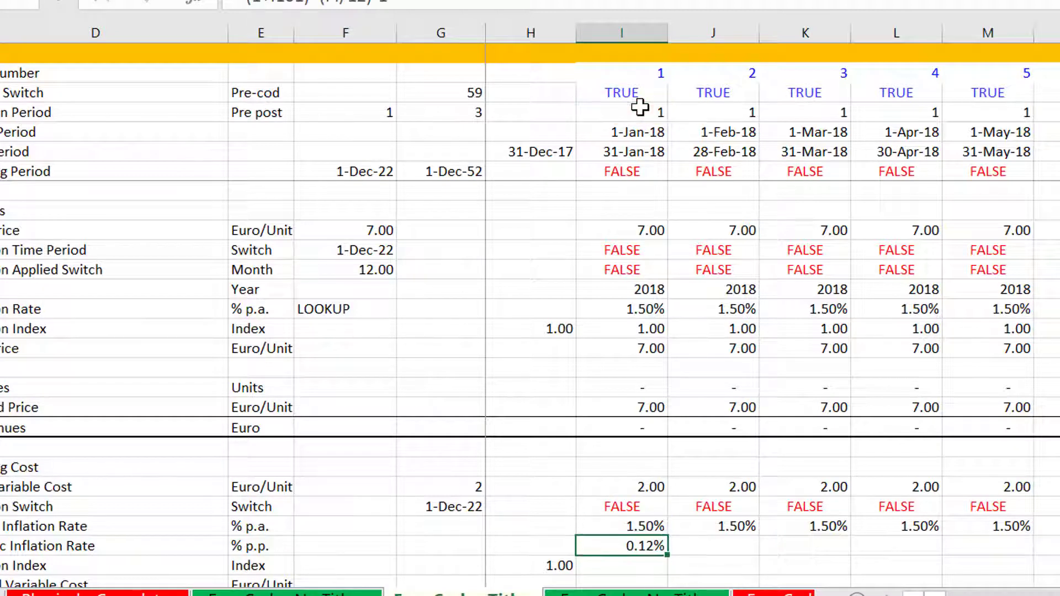
pyautogui.hotkey('ctrl', 'shift', 'Right')
pyautogui.hotkey('ctrl', 'r')
# Step: Enter the Operating Cost Inflation Index in I103 as =H103*(1+I102*I100), and copy it across the periods
pyautogui.press('Down')
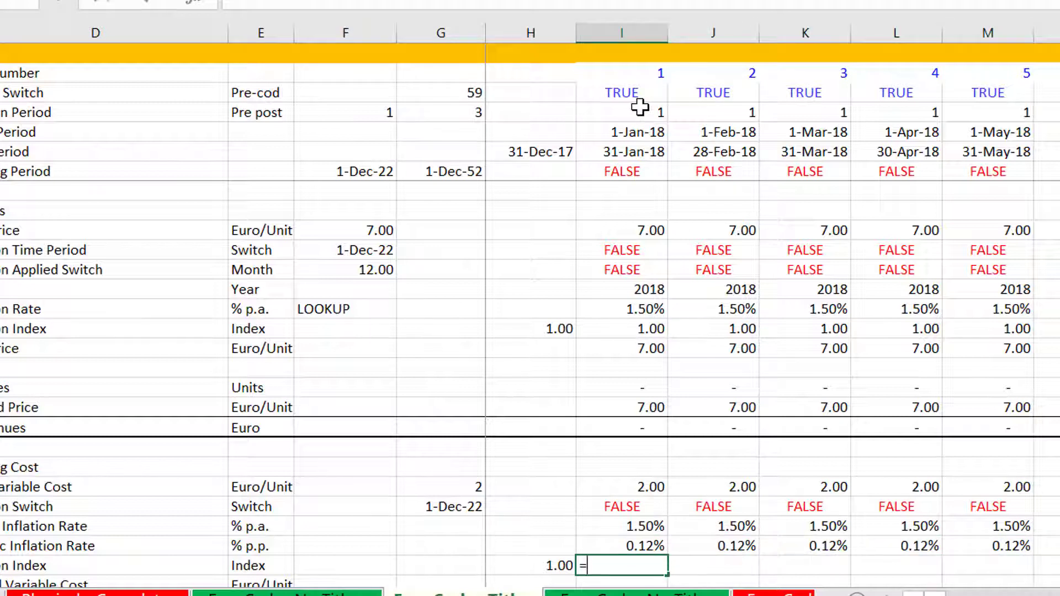
pyautogui.write('=')
pyautogui.press('Left')
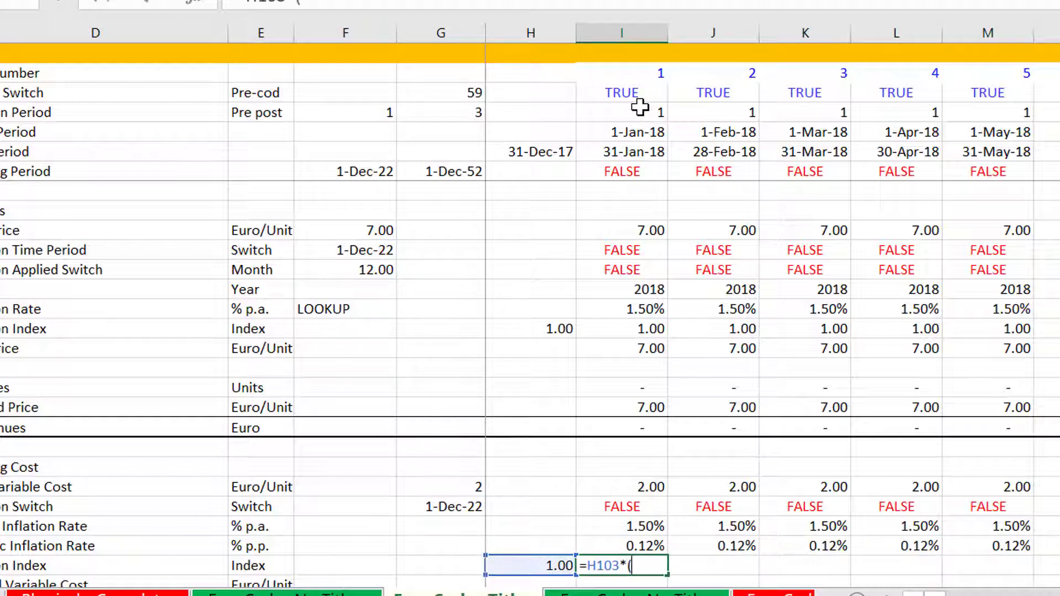
pyautogui.write('*(1+')
pyautogui.press('Up')
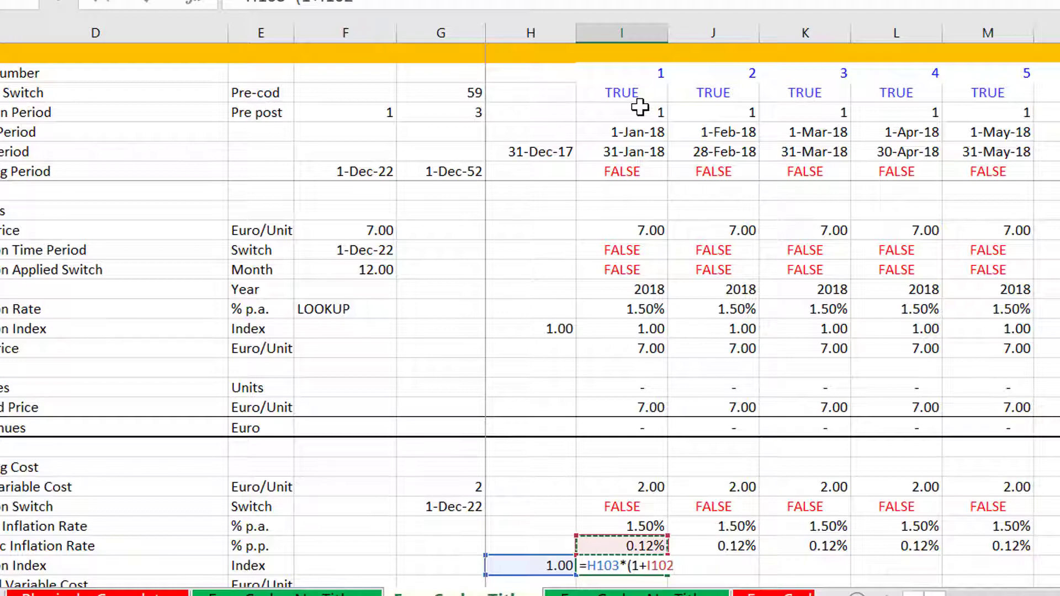
pyautogui.write('*')
pyautogui.press('Up')
pyautogui.press('Up')
pyautogui.press('Up')
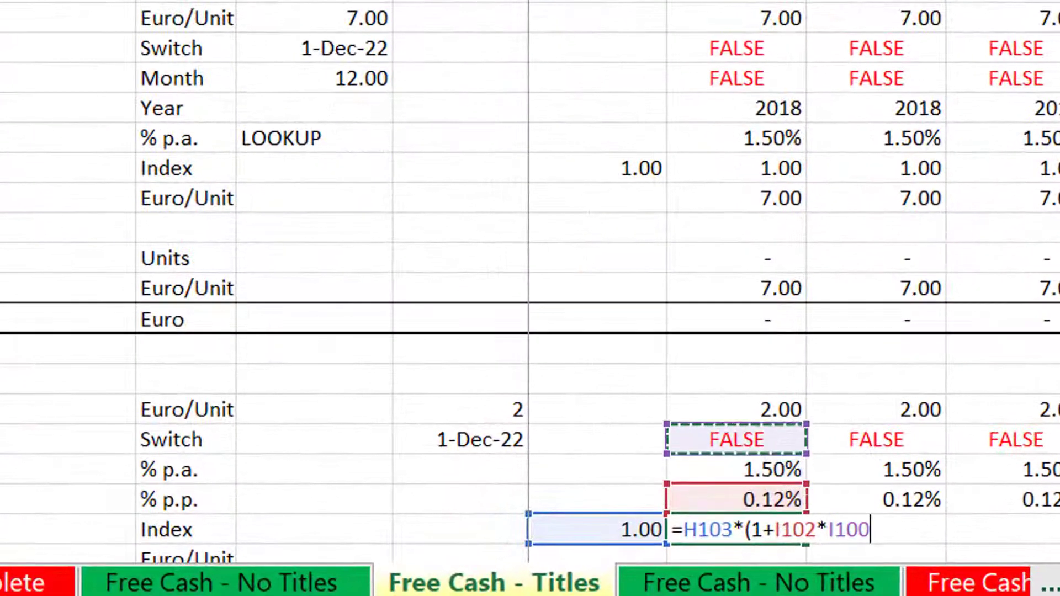
pyautogui.press('Return')
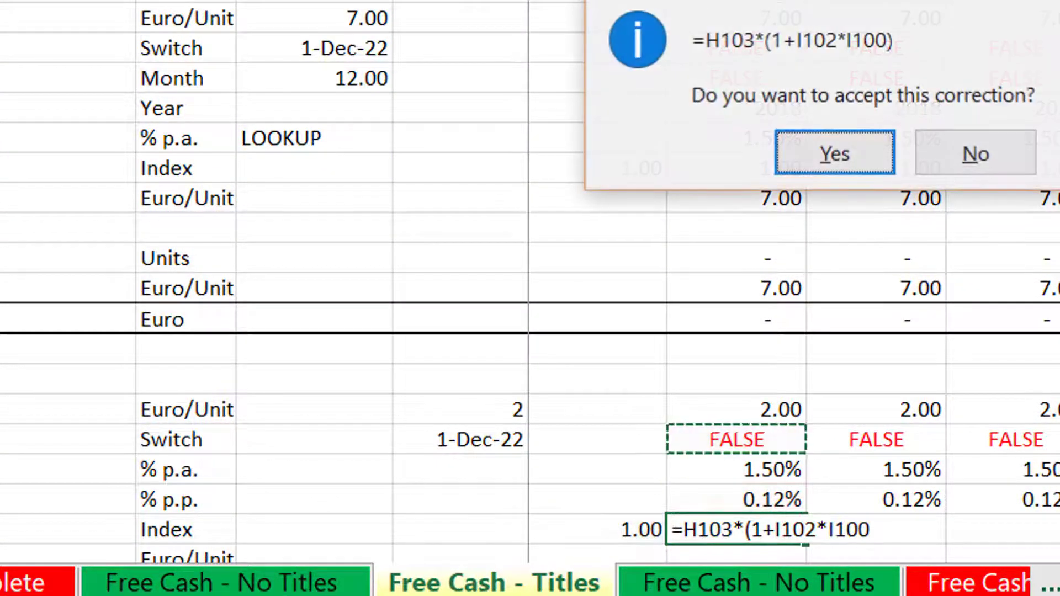
pyautogui.press('Return')
pyautogui.press('Up')
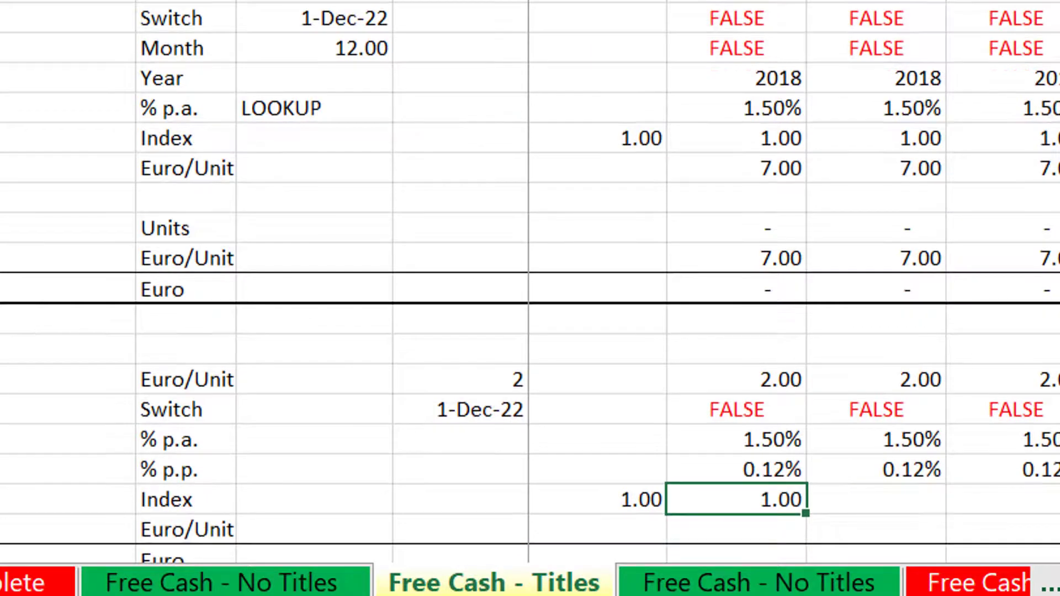
pyautogui.hotkey('ctrl', 'shift', 'r')
pyautogui.press('Down')
pyautogui.press('Down')
pyautogui.press('Up')
pyautogui.press('Up')
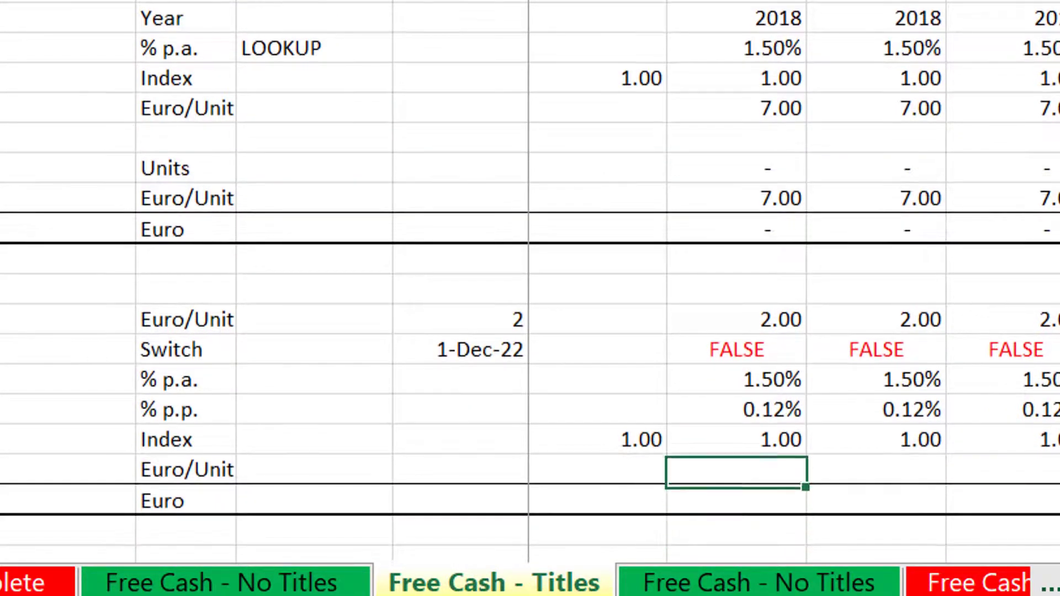
# Step: Enter the Applied Variable Cost in I104 as =I103*I99, and copy it across the periods
pyautogui.write('=')
pyautogui.press('Up')
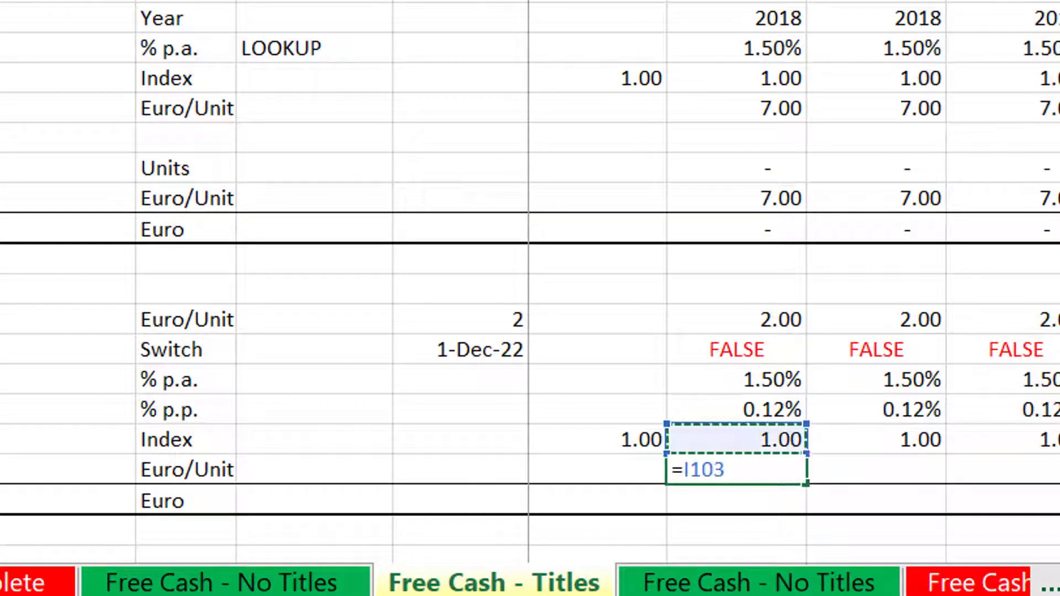
pyautogui.write('*')
pyautogui.press('Up')
pyautogui.press('Up')
pyautogui.press('Up')
pyautogui.press('Up')
pyautogui.press('Up')
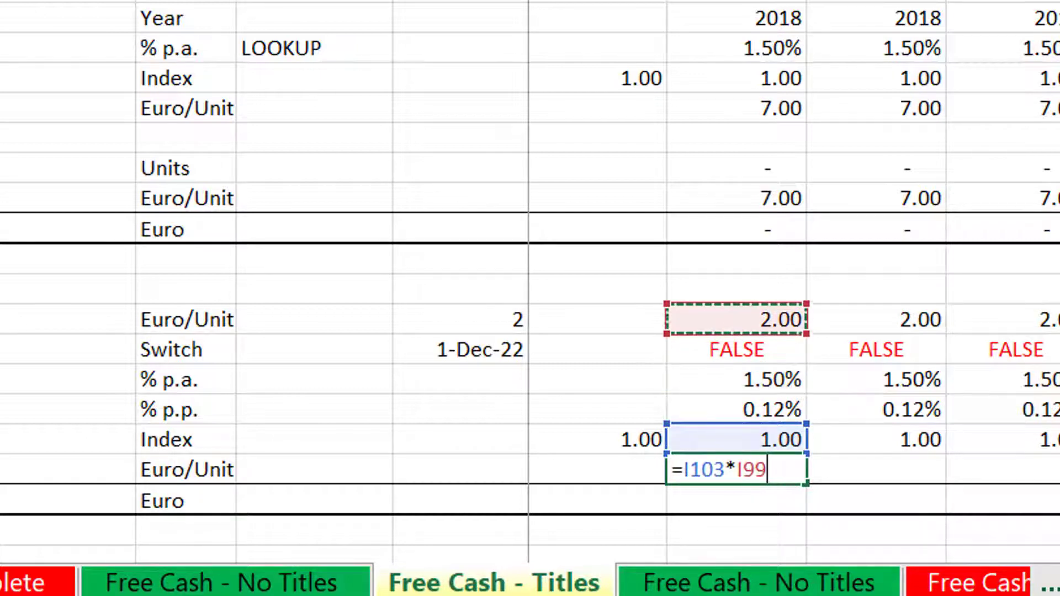
pyautogui.press('Return')
pyautogui.press('Up')
pyautogui.hotkey('ctrl', 'shift', 'Right')
pyautogui.hotkey('ctrl', 'r')
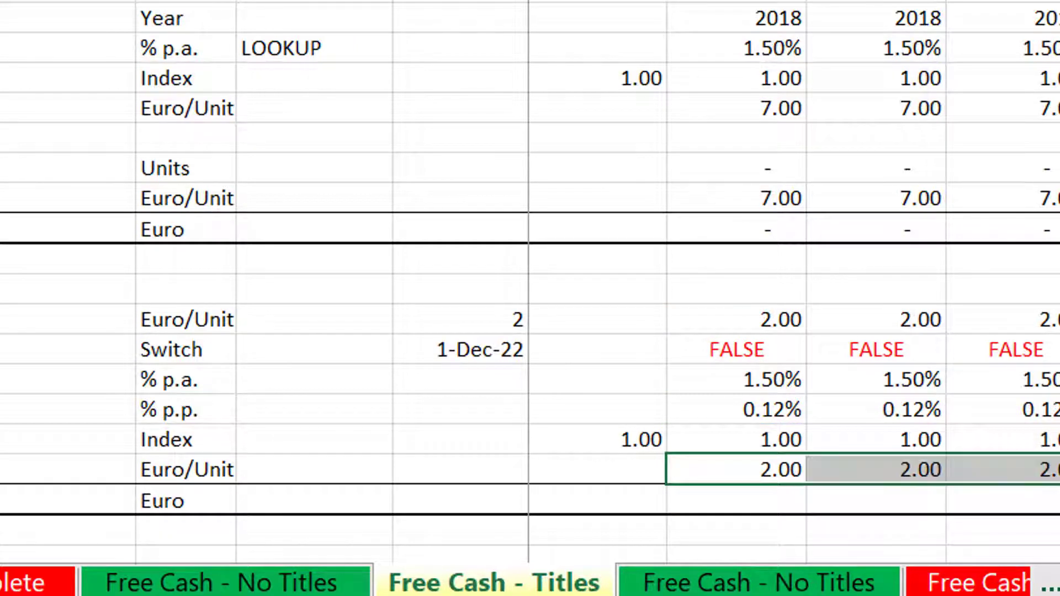
# Step: Enter the Variable Cost in I105 as =I104*I94, and copy it across the periods
pyautogui.press('Down')
pyautogui.write('=')
pyautogui.press('Up')
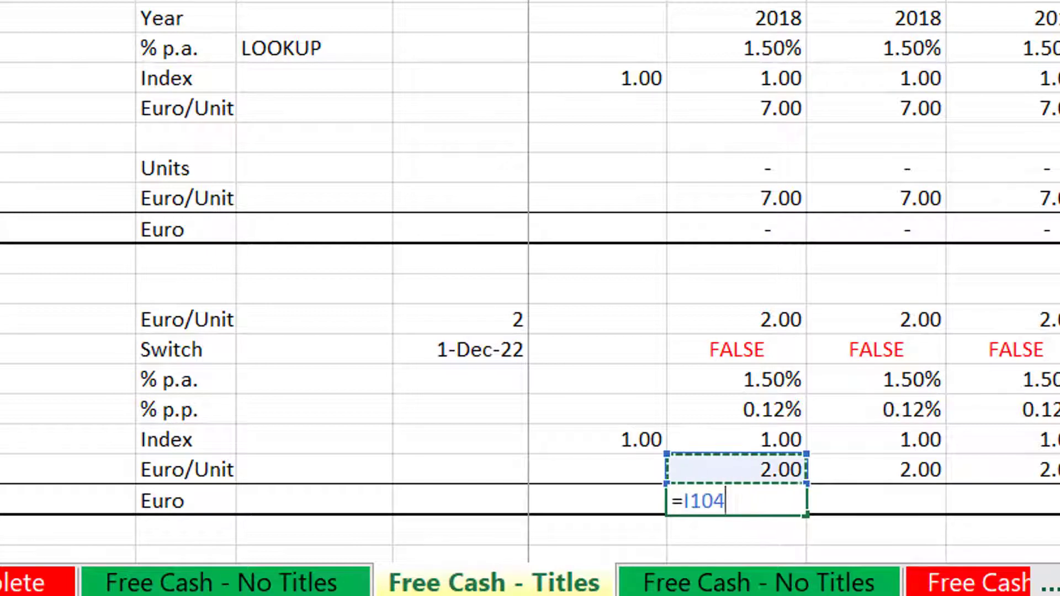
pyautogui.write('*')
pyautogui.press('Up')
pyautogui.press('Up')
pyautogui.press('Up')
pyautogui.press('Up')
pyautogui.press('Up')
pyautogui.press('Up')
pyautogui.press('Up')
pyautogui.press('Up')
pyautogui.press('Up')
pyautogui.press('Up')
pyautogui.press('Up')
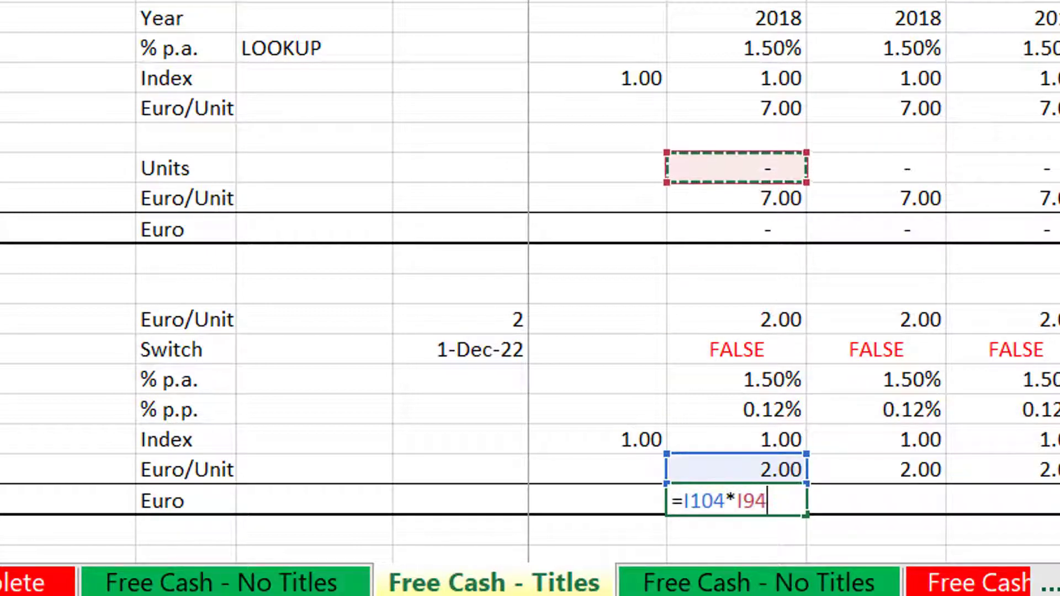
pyautogui.press('Return')
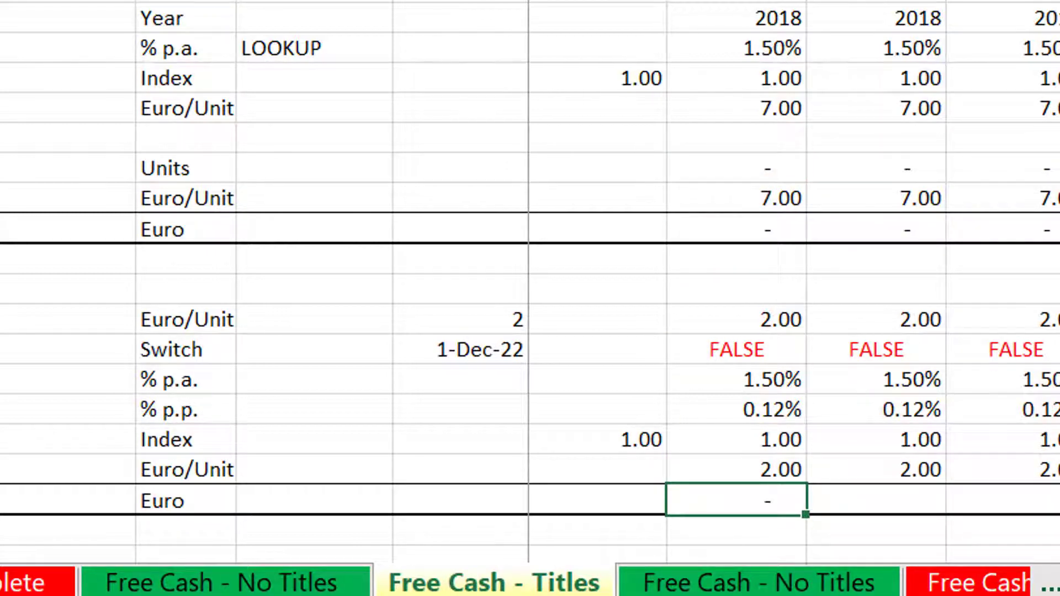
pyautogui.hotkey('ctrl', 'shift', 'Right')
pyautogui.hotkey('ctrl', 'r')
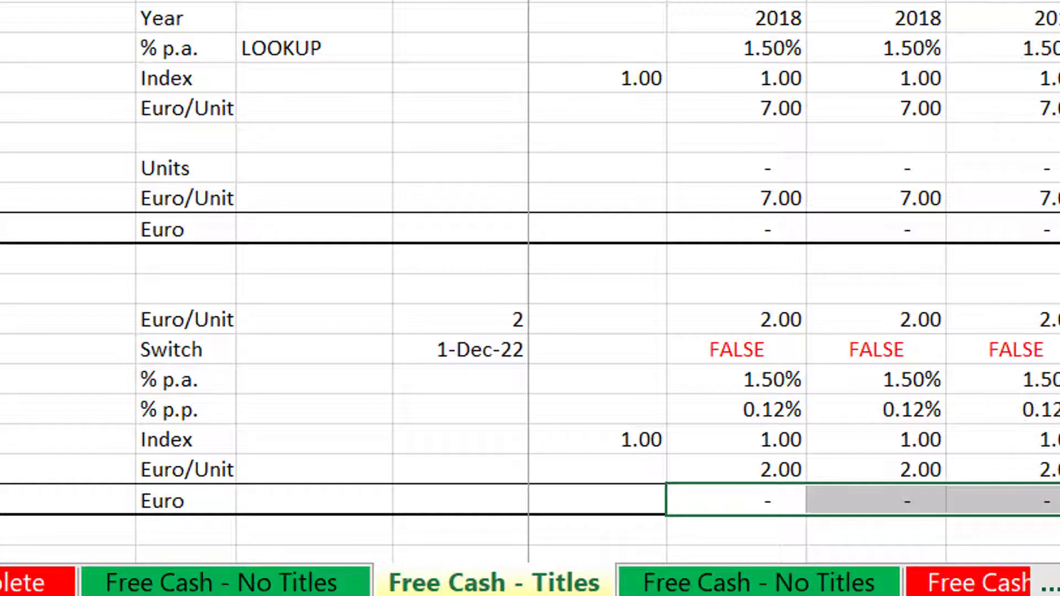
# Step: Review the applied variable cost, inflation index and variable cost across the later periods of the timeline
pyautogui.press('Up')
pyautogui.press('Right')
pyautogui.press('Right')
pyautogui.press('Right')
pyautogui.press('Right')
pyautogui.press('Right')
pyautogui.press('Right')
pyautogui.press('Right')
pyautogui.press('Right')
pyautogui.press('Right')
pyautogui.press('Right')
pyautogui.press('Right')
pyautogui.press('Right')
pyautogui.press('Right')
pyautogui.press('Right')
pyautogui.press('Right')
pyautogui.press('Right')
pyautogui.press('Right')
pyautogui.press('Right')
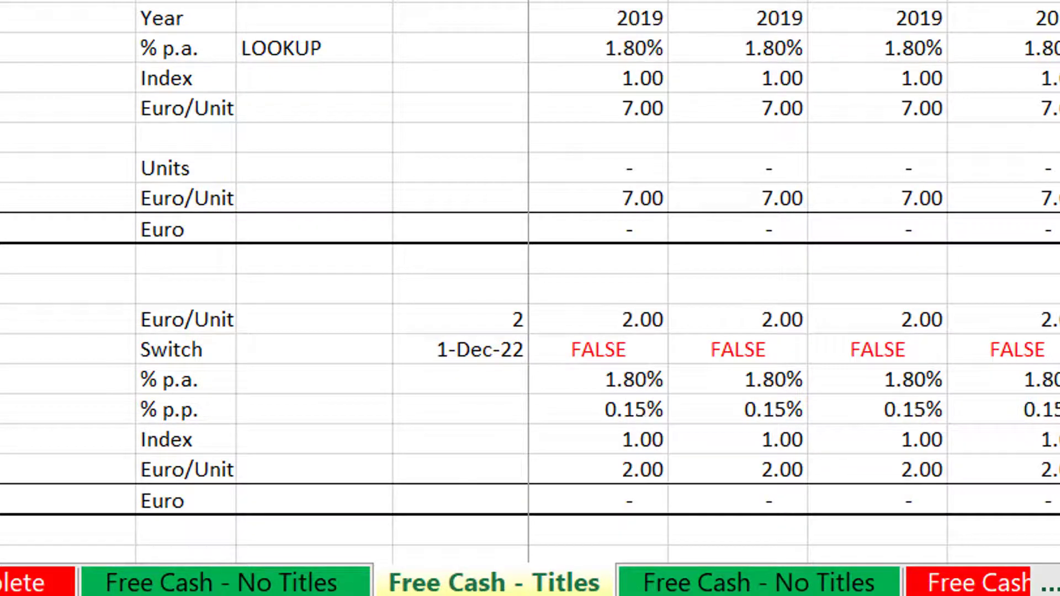
pyautogui.press('Right')
pyautogui.press('Right')
pyautogui.press('Right')
pyautogui.press('Right')
pyautogui.press('Right')
pyautogui.press('Right')
pyautogui.press('Right')
pyautogui.press('Right')
pyautogui.press('Right')
pyautogui.press('Right')
pyautogui.press('Right')
pyautogui.press('Right')
pyautogui.press('Right')
pyautogui.press('Right')
pyautogui.press('Right')
pyautogui.press('Right')
pyautogui.press('Right')
pyautogui.press('Right')
pyautogui.press('Right')
pyautogui.press('Right')
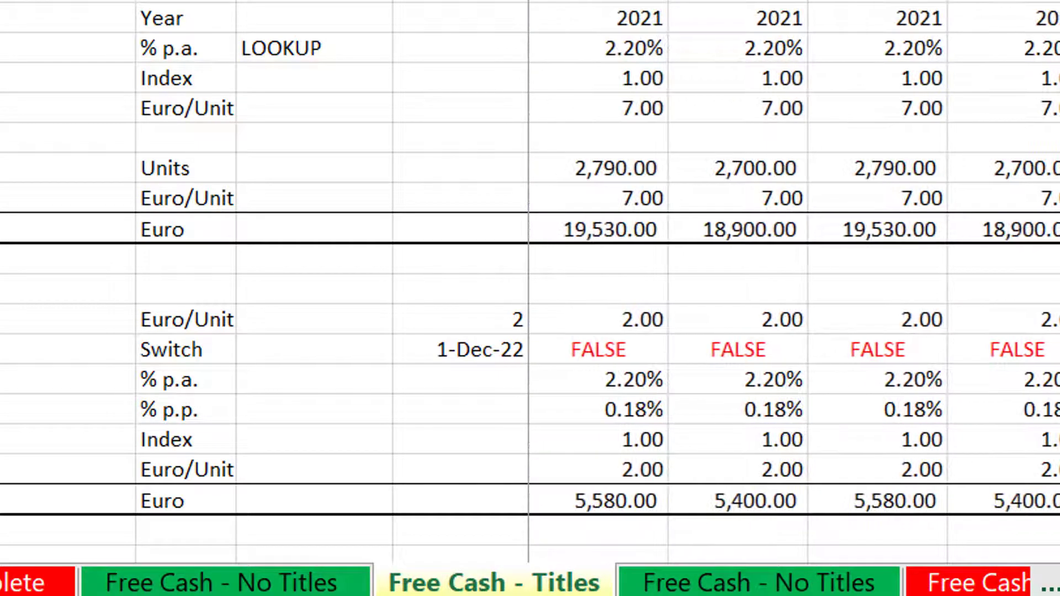
pyautogui.press('Right')
pyautogui.press('Right')
pyautogui.press('Right')
pyautogui.press('Right')
pyautogui.press('Right')
pyautogui.press('Right')
pyautogui.press('Right')
pyautogui.press('Right')
pyautogui.press('Right')
pyautogui.press('Right')
pyautogui.press('Right')
pyautogui.press('Right')
pyautogui.press('Right')
pyautogui.press('Right')
pyautogui.press('Right')
pyautogui.press('Right')
pyautogui.press('Right')
pyautogui.press('Right')
pyautogui.press('Right')
pyautogui.press('Right')
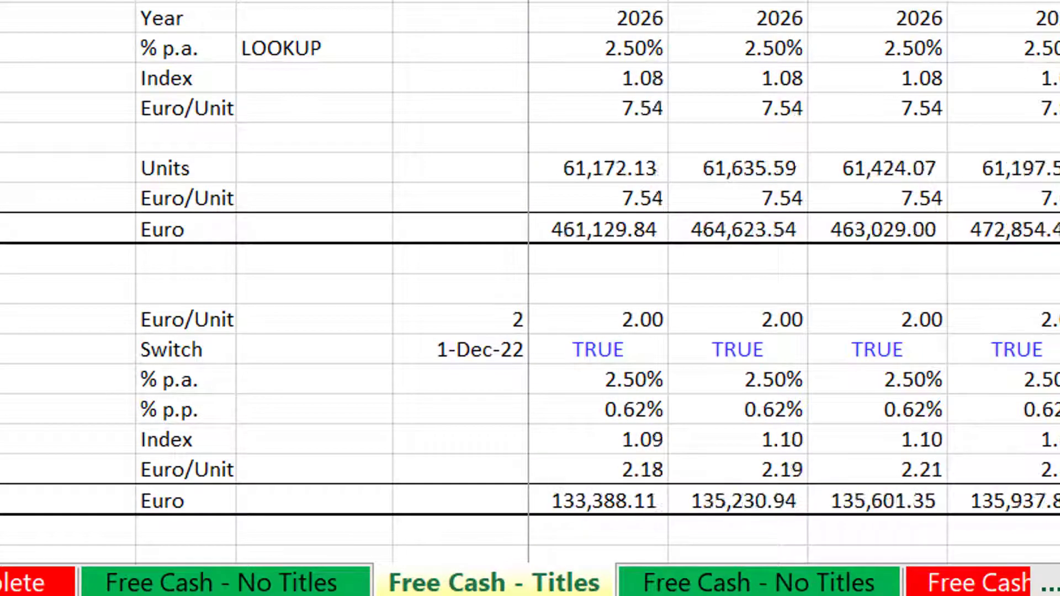
pyautogui.press('Right')
pyautogui.press('Right')
pyautogui.press('Right')
pyautogui.press('Right')
pyautogui.press('Right')
pyautogui.press('Right')
pyautogui.press('Right')
pyautogui.press('Right')
pyautogui.press('Right')
pyautogui.press('Right')
pyautogui.press('Right')
pyautogui.press('Right')
pyautogui.press('Right')
pyautogui.press('Right')
pyautogui.press('Home')
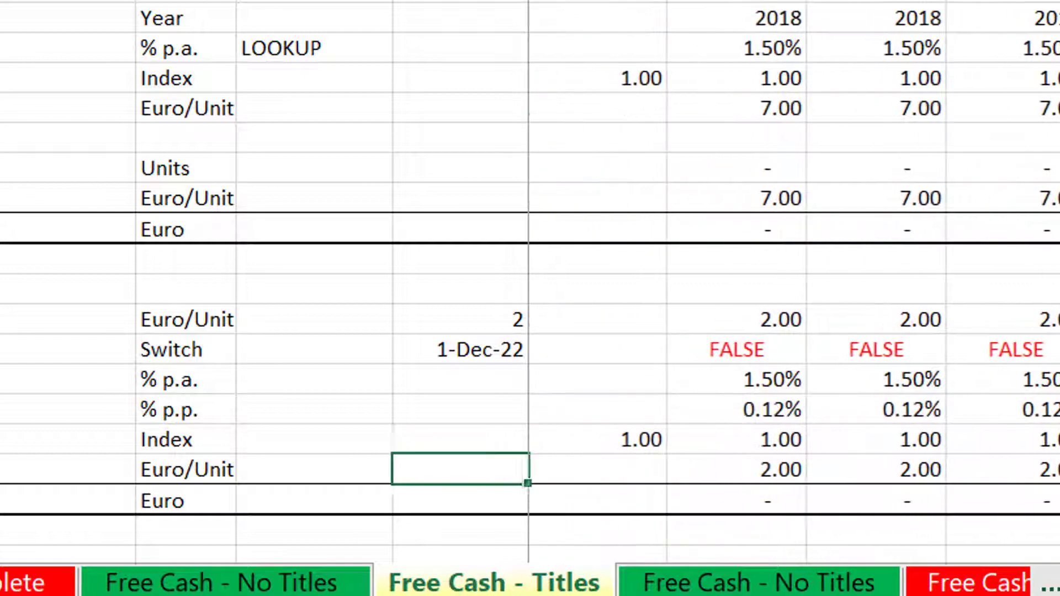
# Step: Look over the fixed cost rows beneath the variable cost, from Age in Periods to Fixed Cost with Inflation
pyautogui.press('Left')
pyautogui.press('Down')
pyautogui.press('Down')
pyautogui.press('Down')
pyautogui.press('Down')
pyautogui.press('Down')
pyautogui.press('Down')
pyautogui.press('Down')
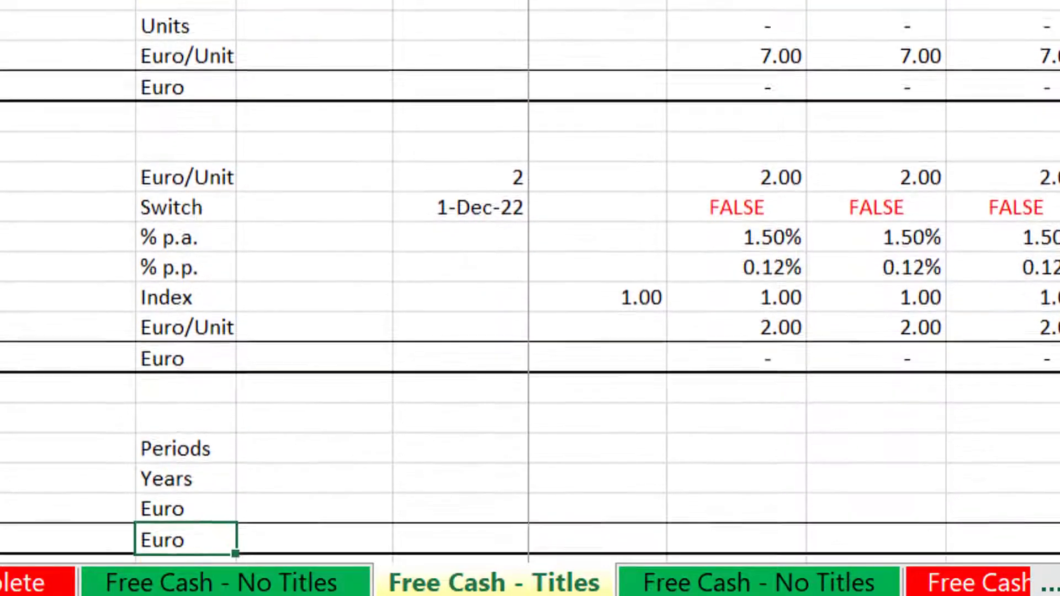
pyautogui.press('Up')
pyautogui.press('Up')
pyautogui.press('Up')
pyautogui.press('Right')
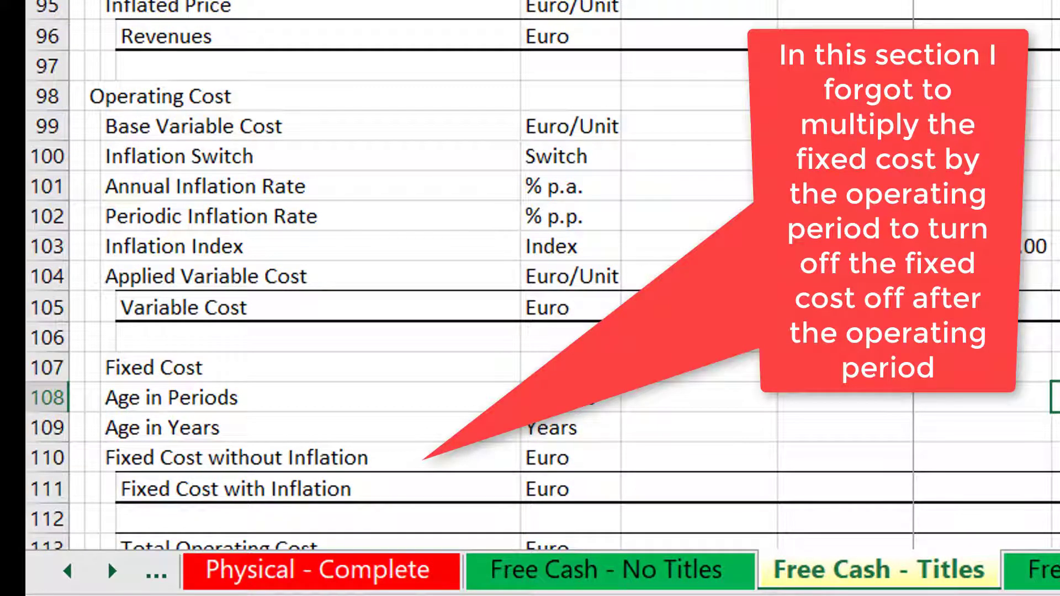
# Step: Examine the O&M Contract assumptions, comparing the Age in Years steps with the Base Fixed O&M per Capacity-yr amounts
pyautogui.press('pageup')
pyautogui.press('pageup')
pyautogui.press('pageup')
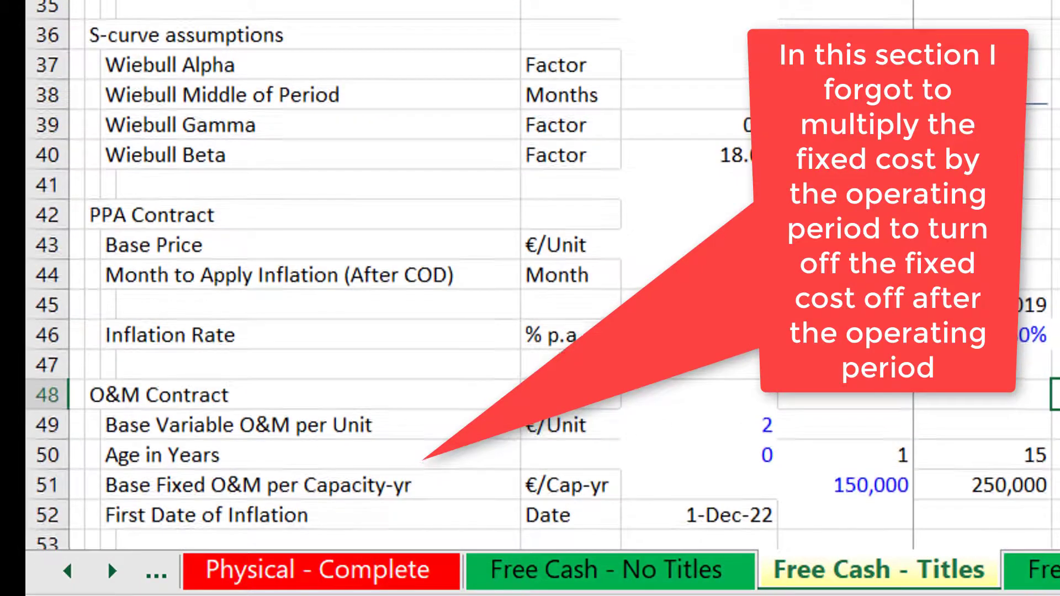
pyautogui.press('Down')
pyautogui.press('Down')
pyautogui.scroll(-1, 108, 560)
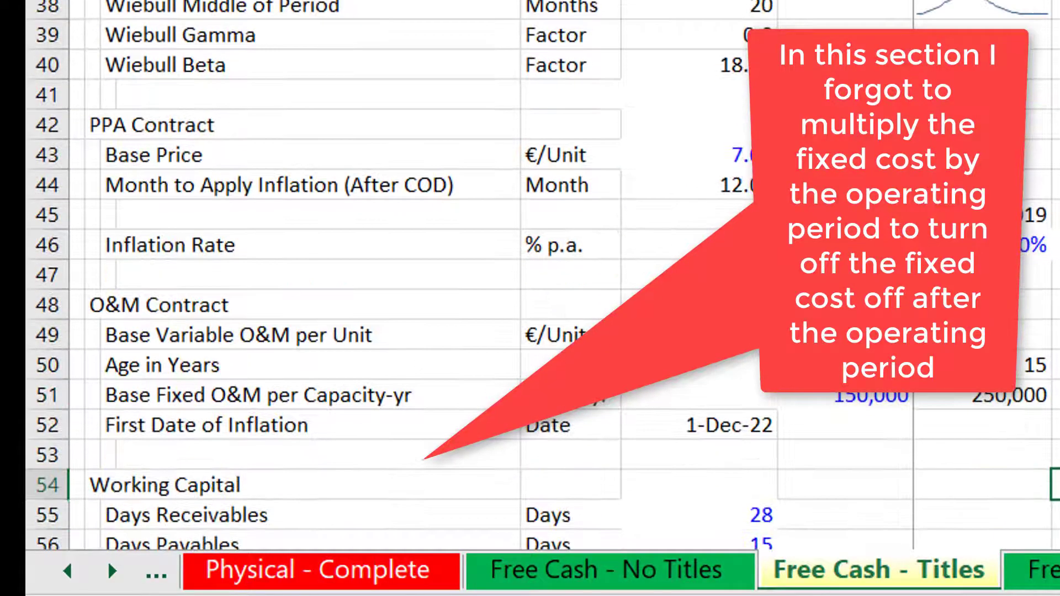
pyautogui.press('Up')
pyautogui.press('Left')
pyautogui.press('Left')
pyautogui.press('Left')
pyautogui.press('Left')
pyautogui.press('Left')
pyautogui.press('Left')
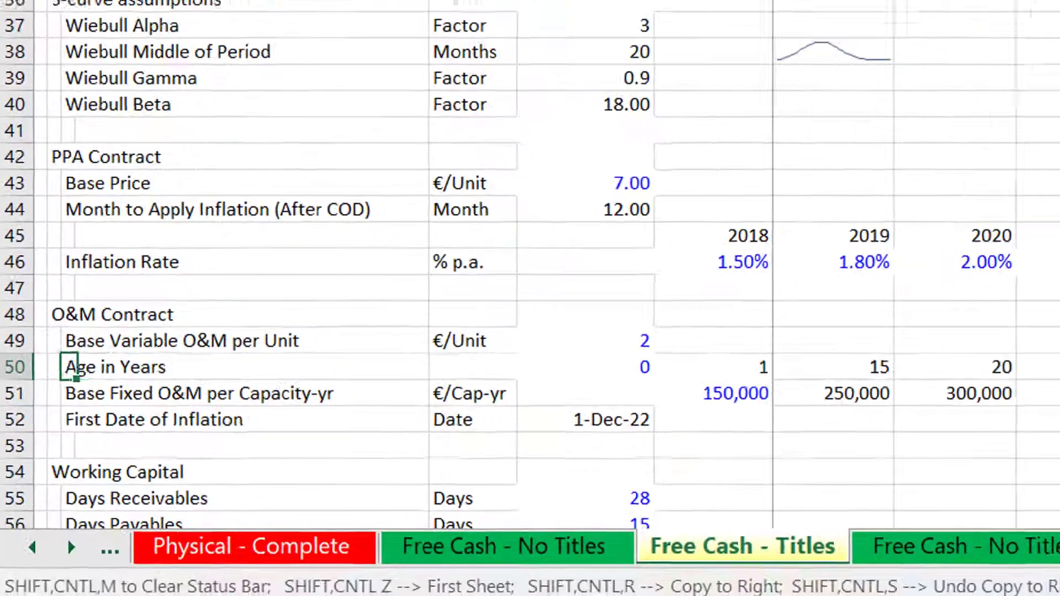
pyautogui.press('Right')
pyautogui.press('Right')
pyautogui.press('Right')
pyautogui.press('Right')
pyautogui.press('Down')
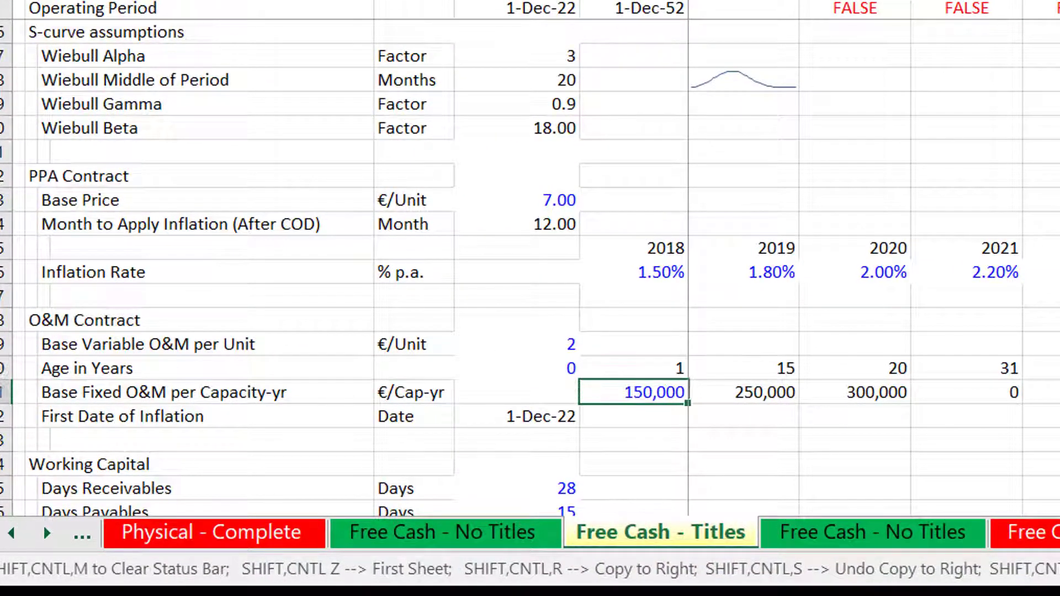
pyautogui.press('Up')
pyautogui.press('Left')
pyautogui.press('Down')
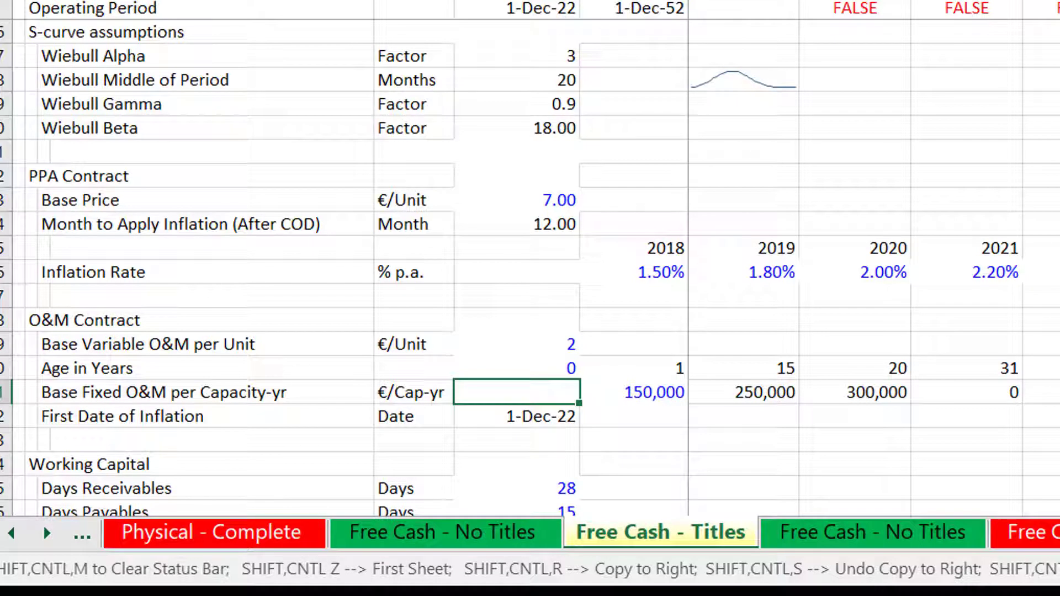
pyautogui.press('Up')
pyautogui.press('Down')
pyautogui.press('Right')
pyautogui.press('Up')
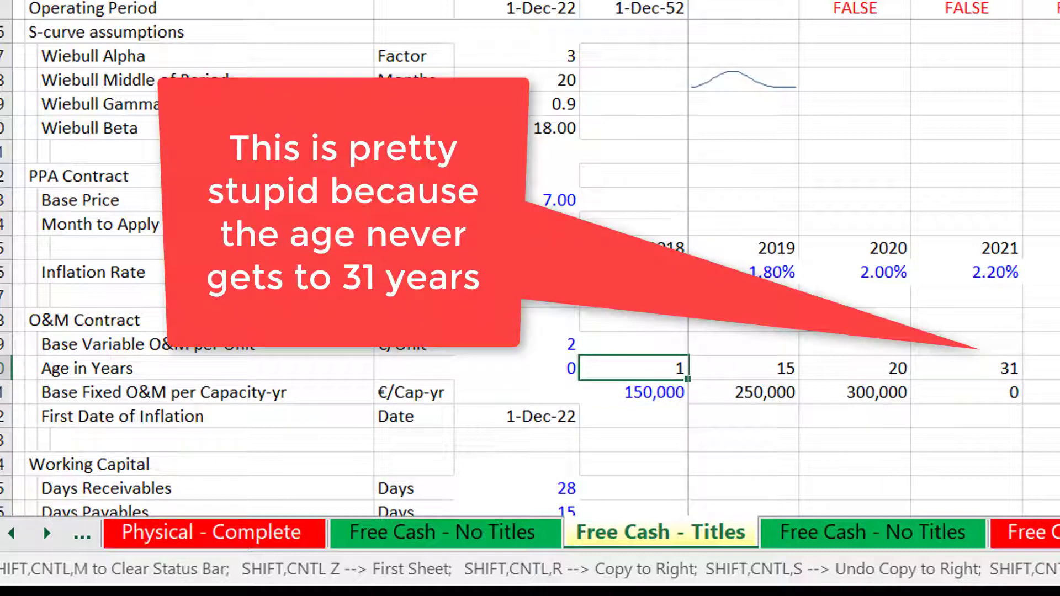
pyautogui.press('Right')
pyautogui.press('Down')
pyautogui.press('Left')
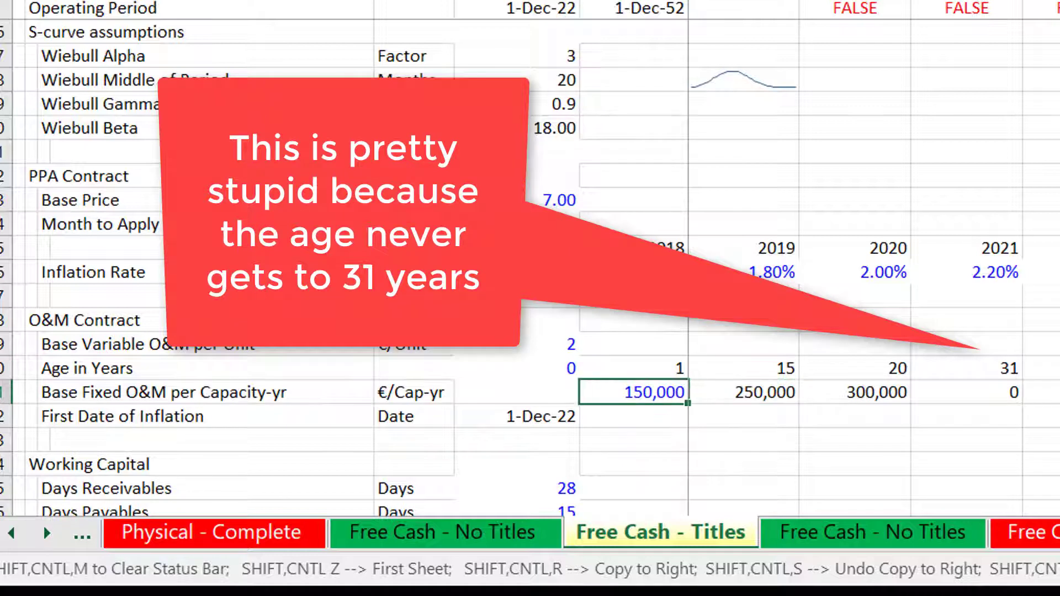
pyautogui.press('Right')
pyautogui.press('Up')
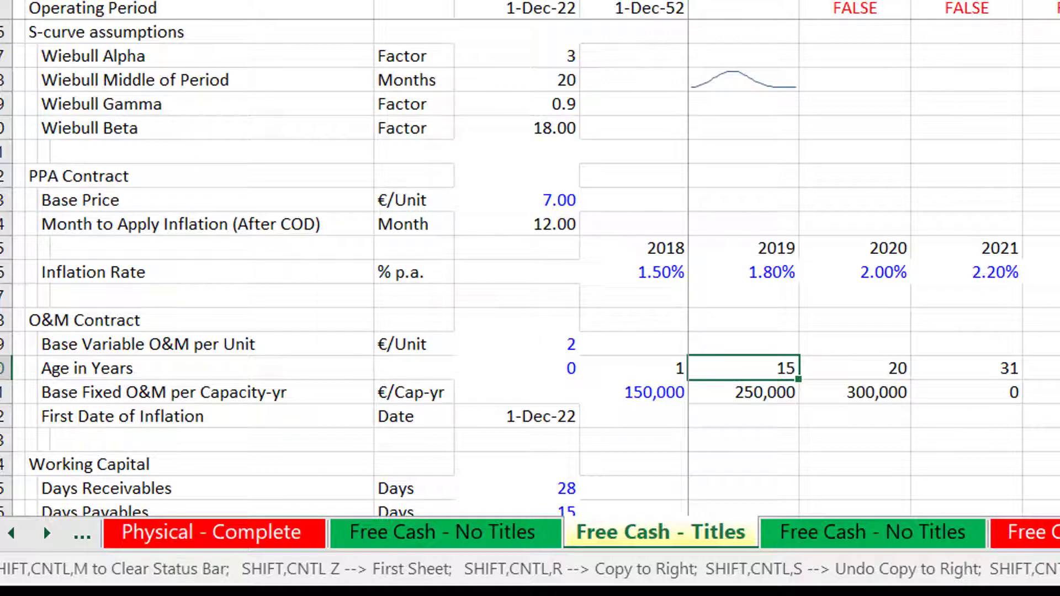
# Step: Enter the fixed cost Age in Periods in I108 as =H108+I7, adding the operating period switch to the previous period's age
pyautogui.press('pagedown')
pyautogui.press('pagedown')
pyautogui.press('pagedown')
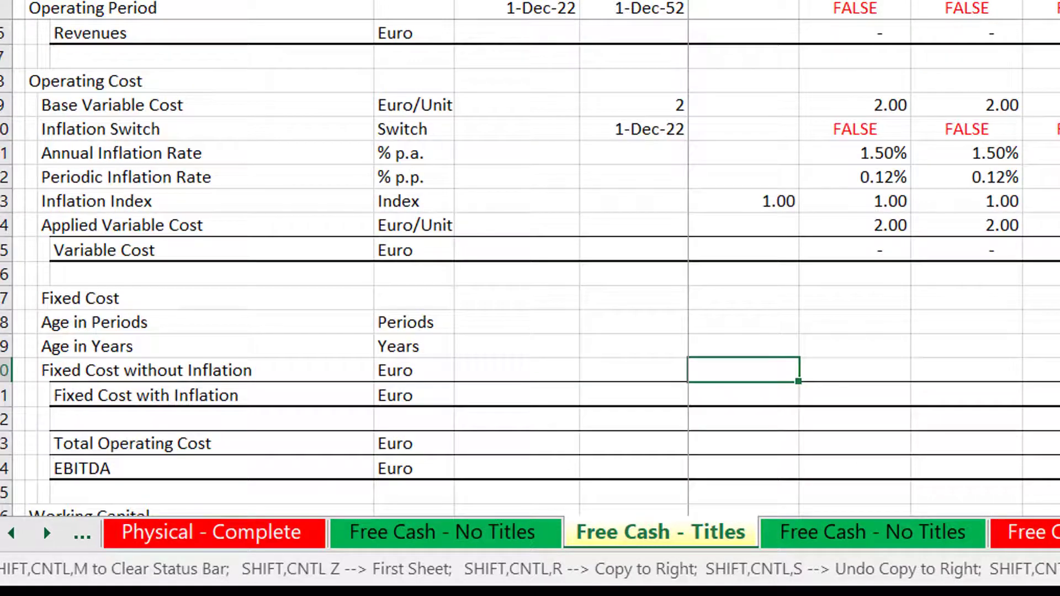
pyautogui.press('Up')
pyautogui.press('Up')
pyautogui.press('Up')
pyautogui.press('Down')
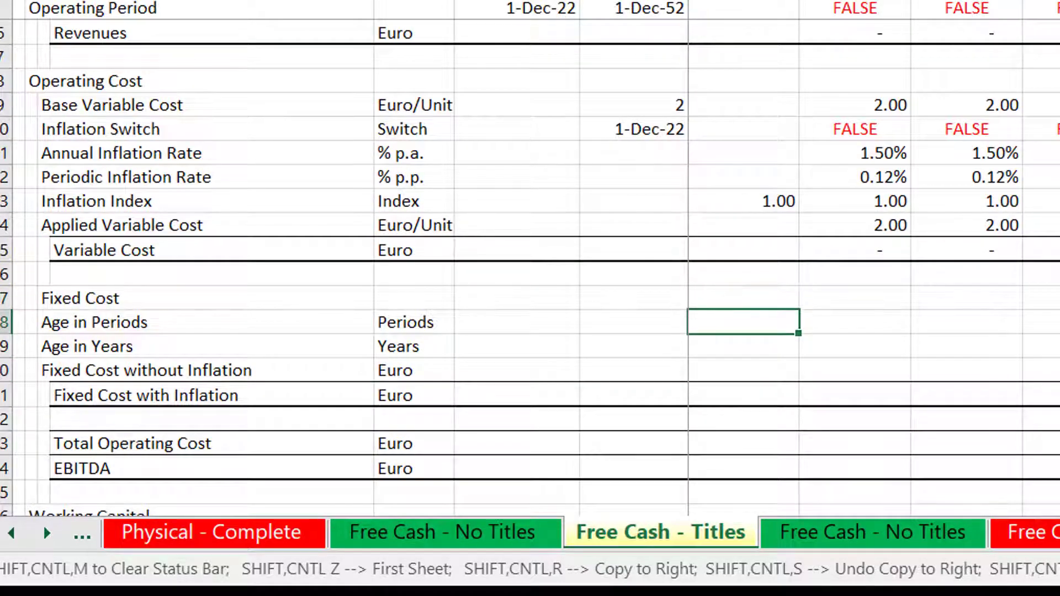
pyautogui.press('Right')
pyautogui.write('=')
pyautogui.press('Left')
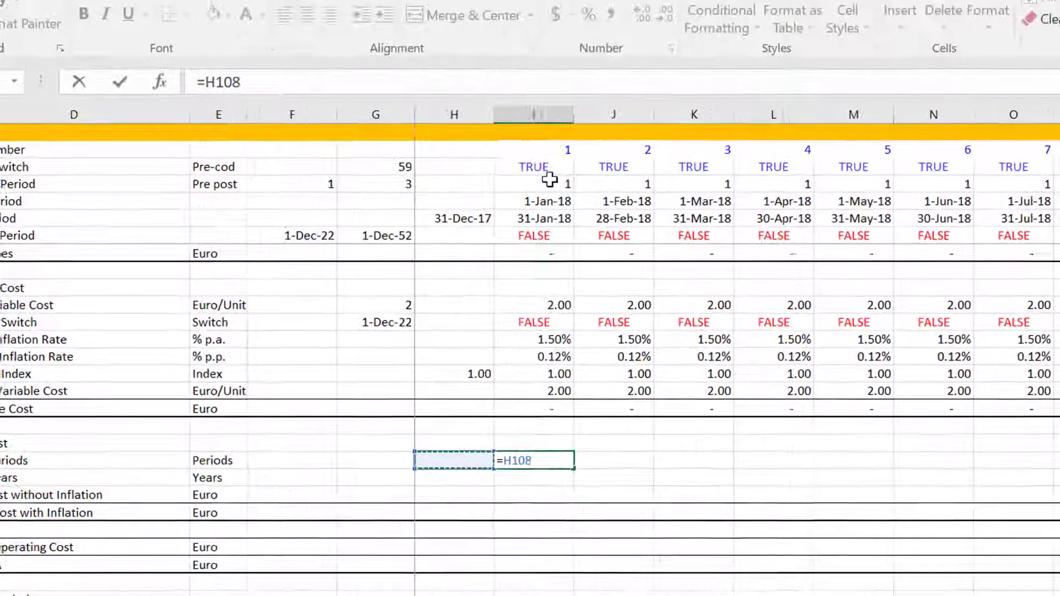
pyautogui.write('+')
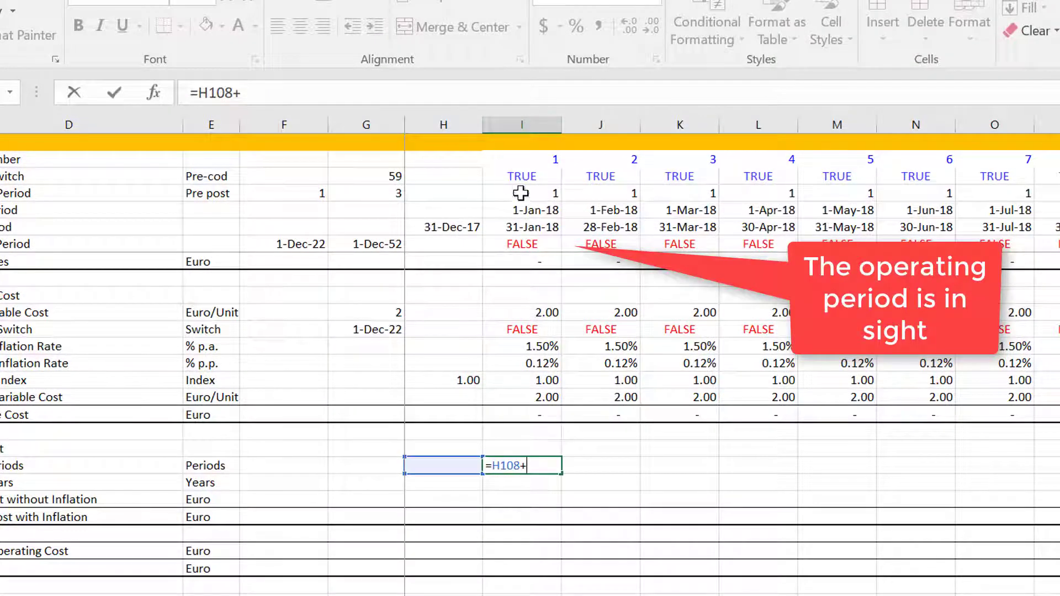
pyautogui.click(521, 242)
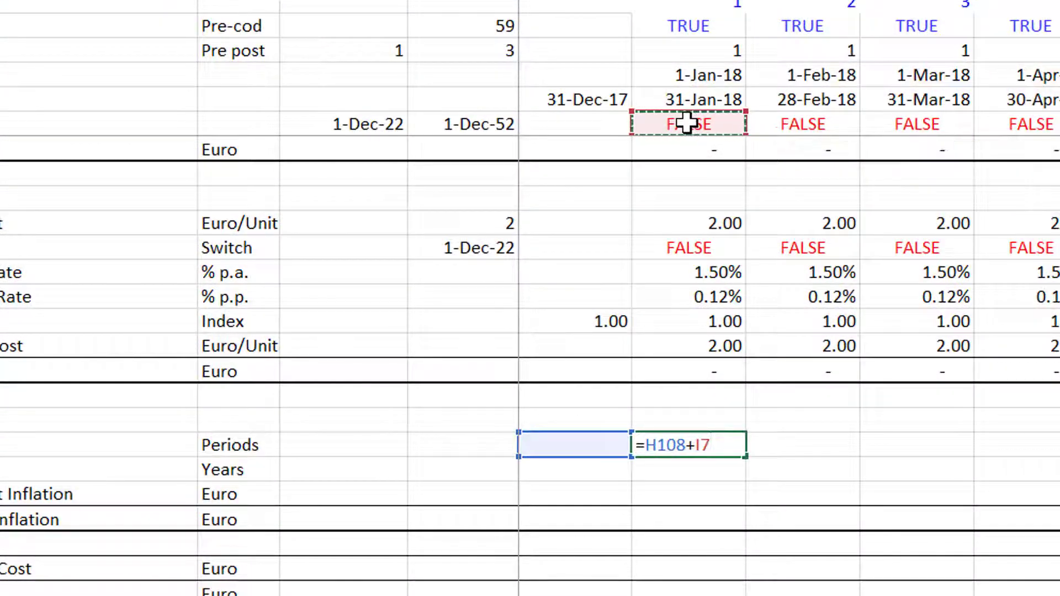
pyautogui.press('Return')
pyautogui.press('Up')
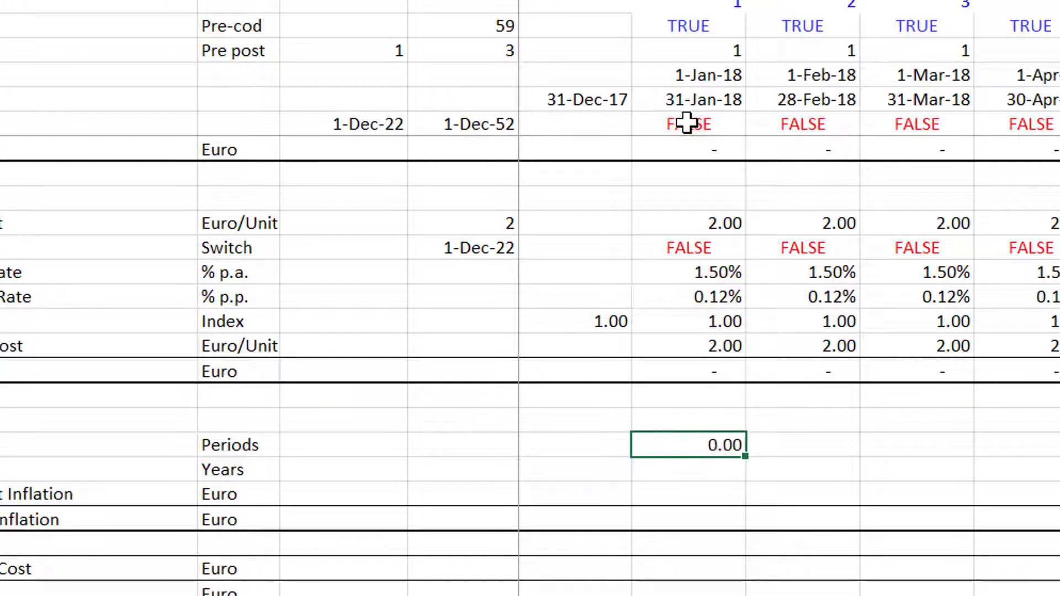
# Step: Copy the Age in Periods formula in I108 across the timeline and check the row up to the start of operations
pyautogui.hotkey('ctrl', 'alt', 'r')
pyautogui.press('Right')
pyautogui.press('Right')
pyautogui.press('Right')
pyautogui.press('Right')
pyautogui.press('Right')
pyautogui.press('Right')
pyautogui.press('Right')
pyautogui.press('Right')
pyautogui.press('Right')
pyautogui.press('Right')
pyautogui.press('Right')
pyautogui.press('Right')
pyautogui.press('Right')
pyautogui.press('Right')
pyautogui.press('Right')
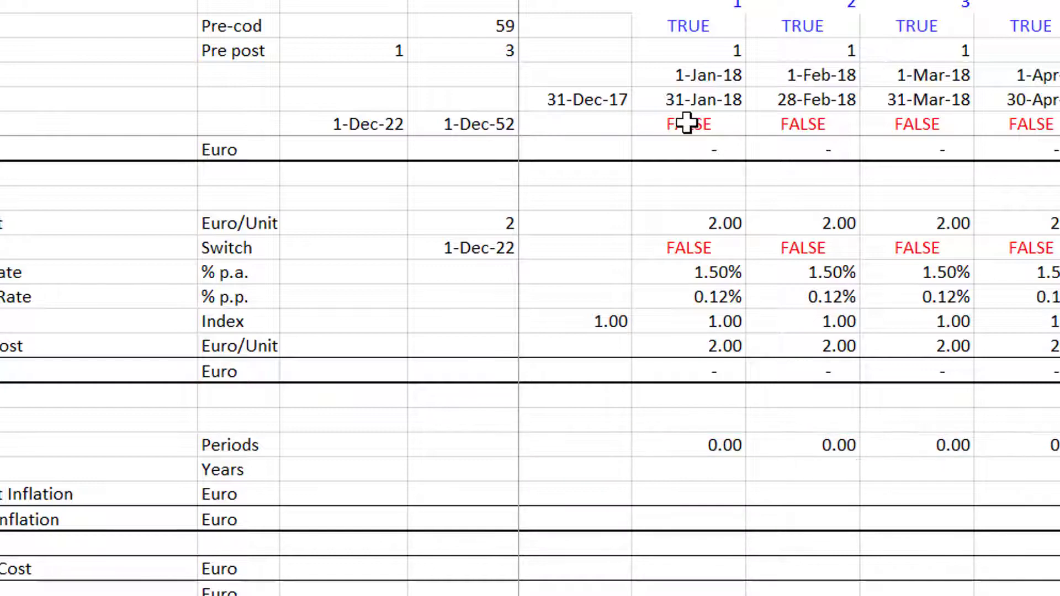
pyautogui.press('Right')
pyautogui.press('Right')
pyautogui.press('Right')
pyautogui.press('Right')
pyautogui.press('Right')
pyautogui.press('Right')
pyautogui.press('Right')
pyautogui.press('Right')
pyautogui.press('Right')
pyautogui.press('Right')
pyautogui.press('Right')
pyautogui.press('Right')
pyautogui.press('Right')
pyautogui.press('Right')
pyautogui.press('Right')
pyautogui.press('Right')
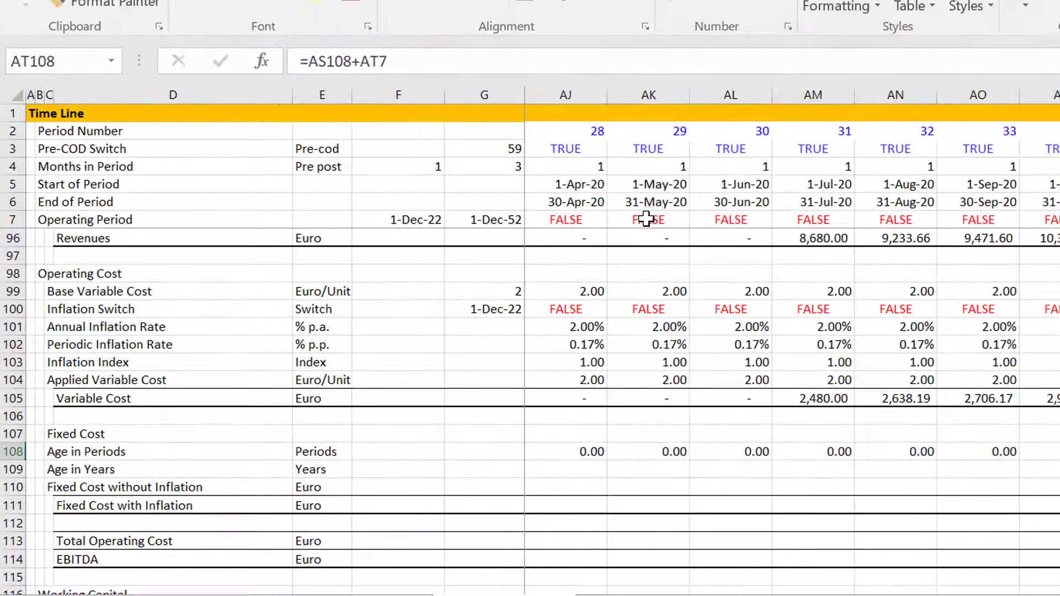
pyautogui.press('Right')
pyautogui.press('Right')
pyautogui.press('Right')
pyautogui.press('Right')
pyautogui.press('Right')
pyautogui.press('Right')
pyautogui.press('Right')
pyautogui.press('Right')
pyautogui.press('Right')
pyautogui.press('Right')
pyautogui.press('Right')
pyautogui.press('Right')
pyautogui.press('Right')
pyautogui.press('Right')
pyautogui.press('Right')
pyautogui.press('Right')
pyautogui.press('Right')
pyautogui.press('Right')
pyautogui.press('Right')
pyautogui.press('Right')
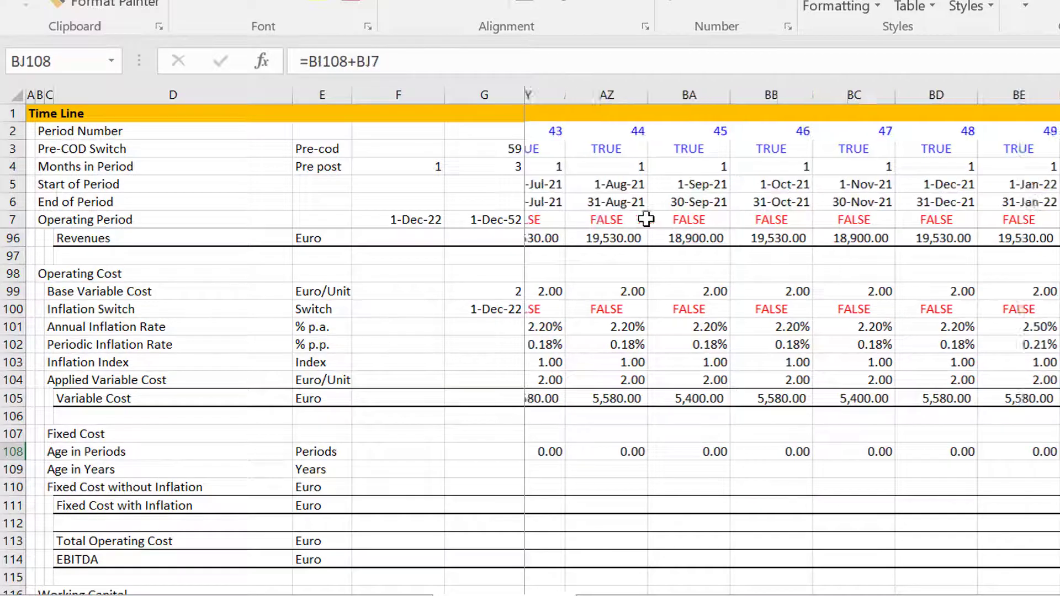
pyautogui.press('Right')
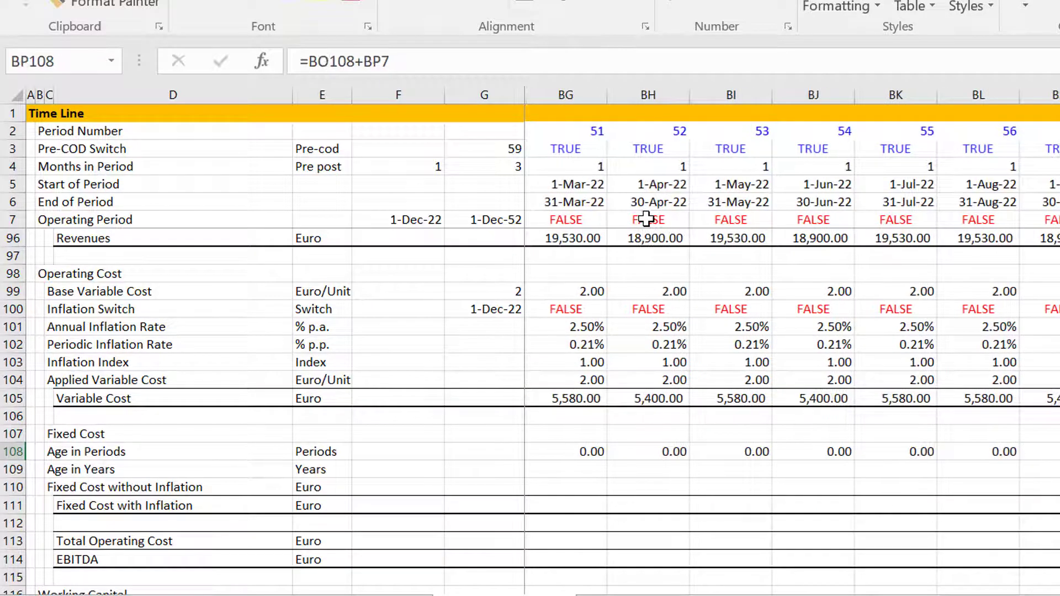
pyautogui.press('Right')
pyautogui.press('Right')
# Step: Enter the fixed cost Age in Years in I109 as =ROUNDUP(I108/12*I4,0), converting the age in periods using the months in period
pyautogui.hotkey('ctrl', 'Left')
pyautogui.press('Left')
pyautogui.press('Left')
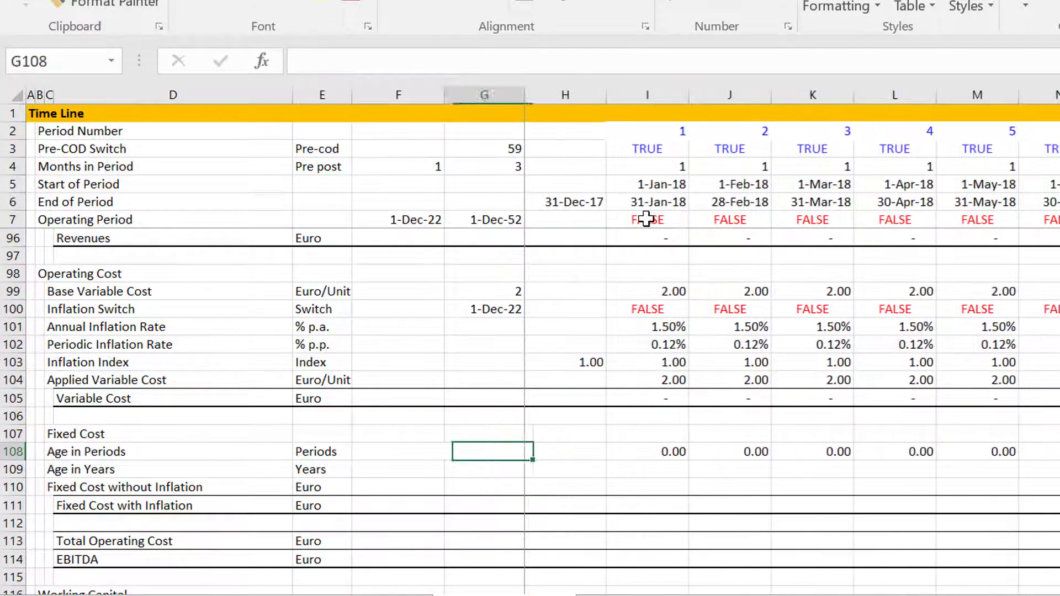
pyautogui.press('Left')
pyautogui.press('Left')
pyautogui.press('Left')
pyautogui.press('Down')
pyautogui.press('Right')
pyautogui.press('Right')
pyautogui.press('Right')
pyautogui.press('Right')
pyautogui.press('Right')
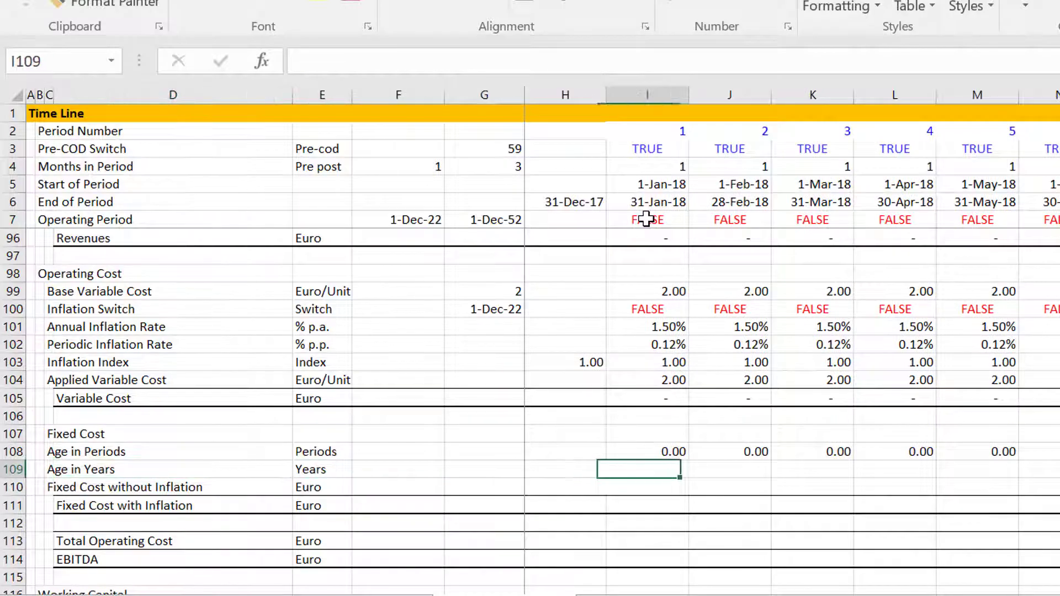
pyautogui.write('=rou')
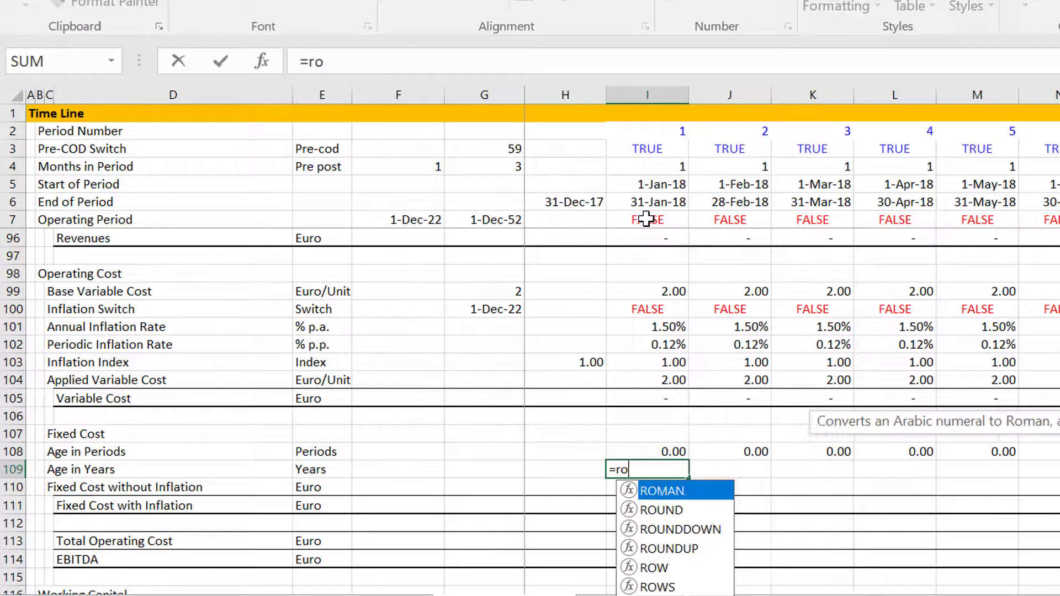
pyautogui.press('Down')
pyautogui.press('Down')
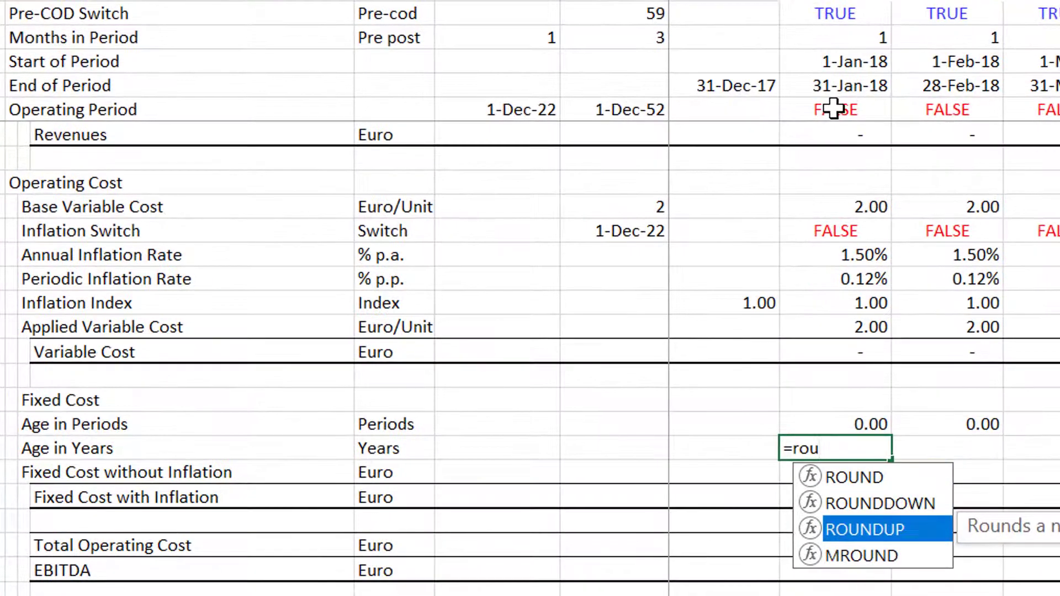
pyautogui.press('Tab')
pyautogui.press('Up')
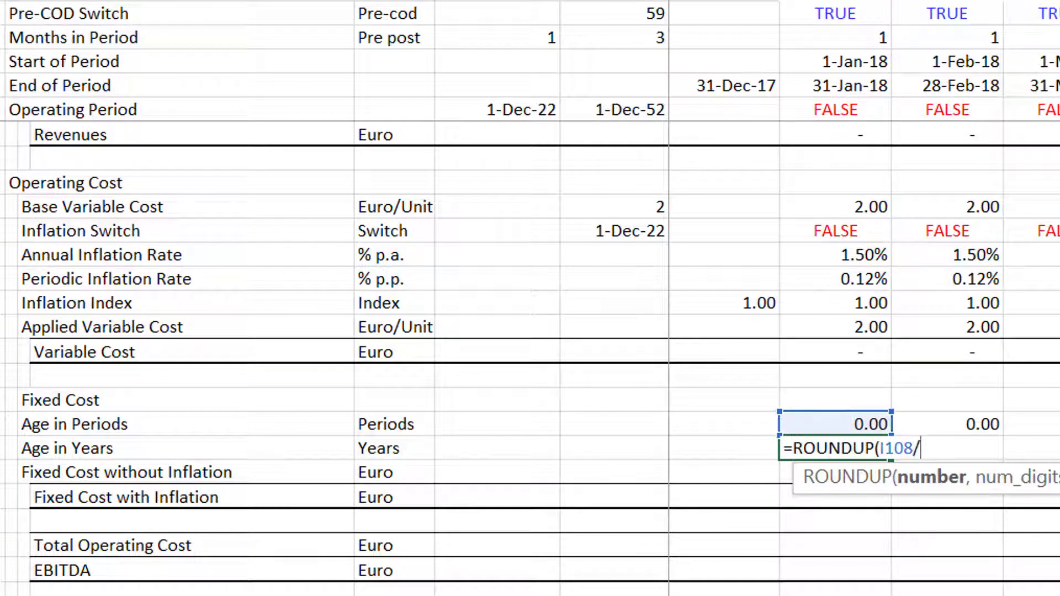
pyautogui.write('/')
pyautogui.click(855, 38)
pyautogui.press('BackSpace')
pyautogui.press('BackSpace')
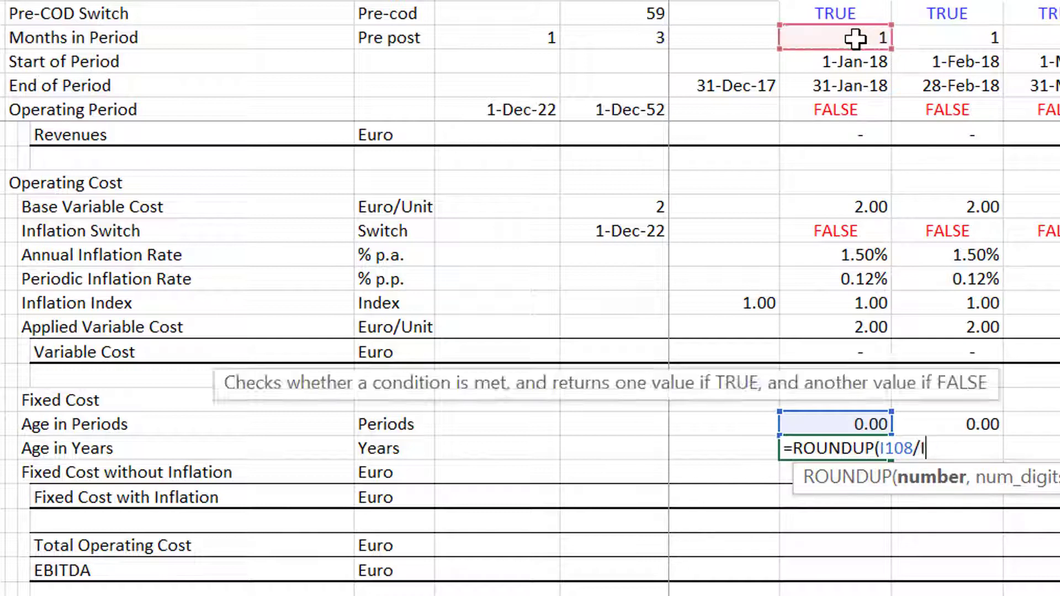
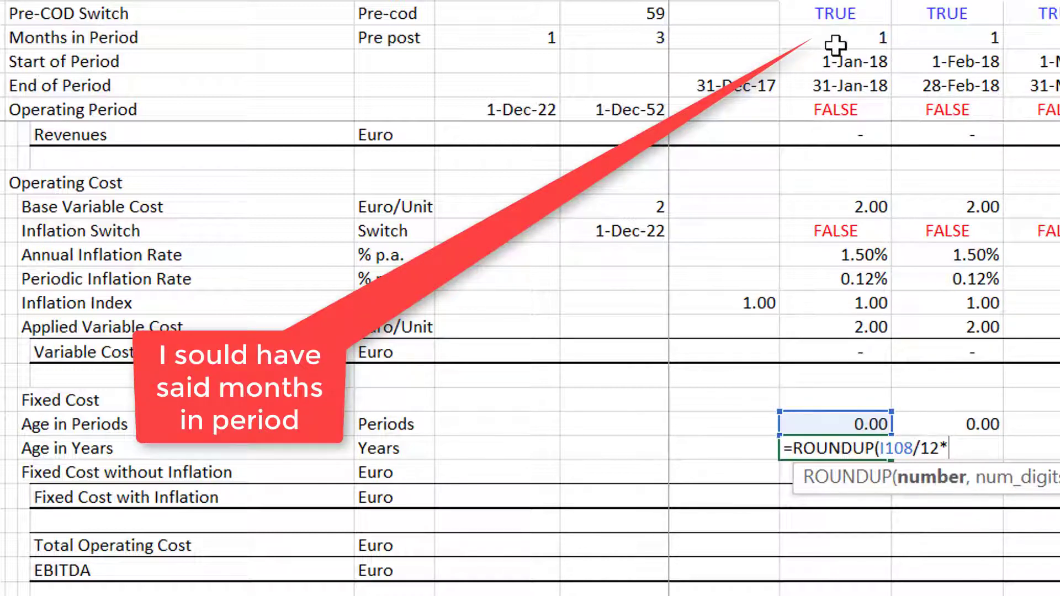
pyautogui.click(835, 40)
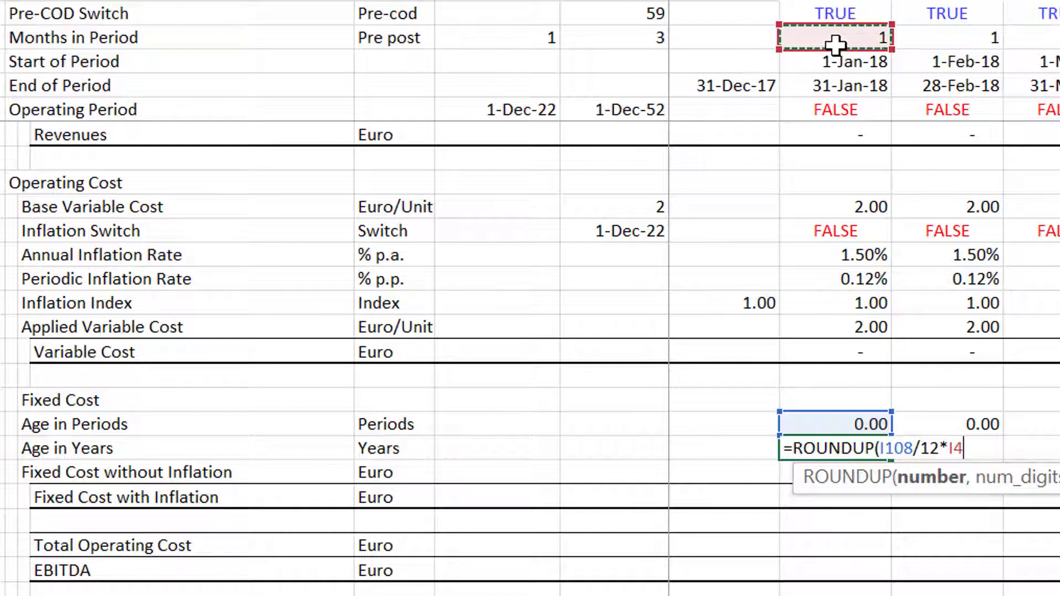
pyautogui.write(',0')
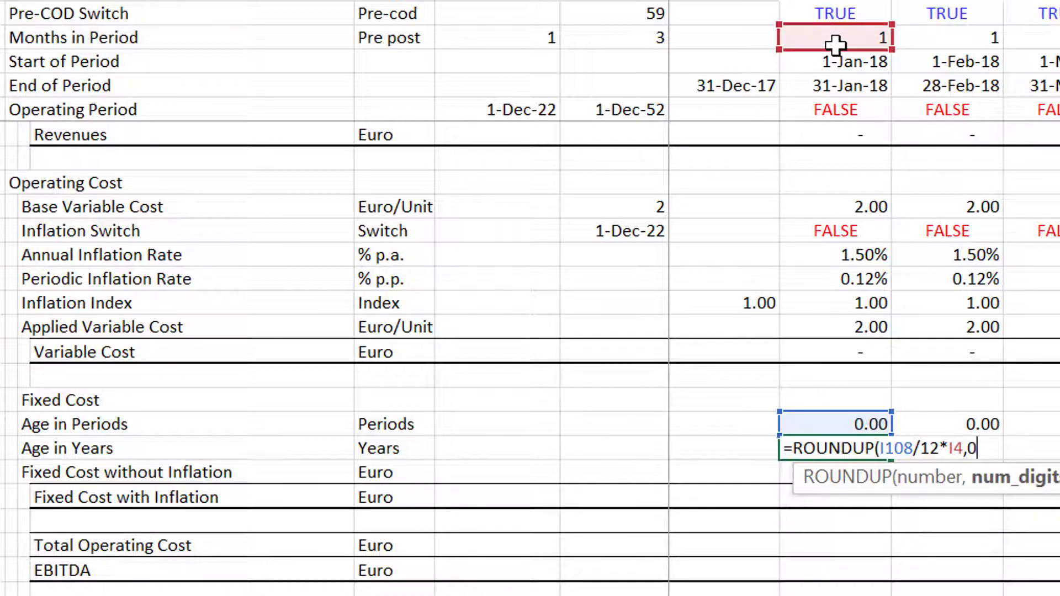
pyautogui.press('Return')
pyautogui.press('Up')
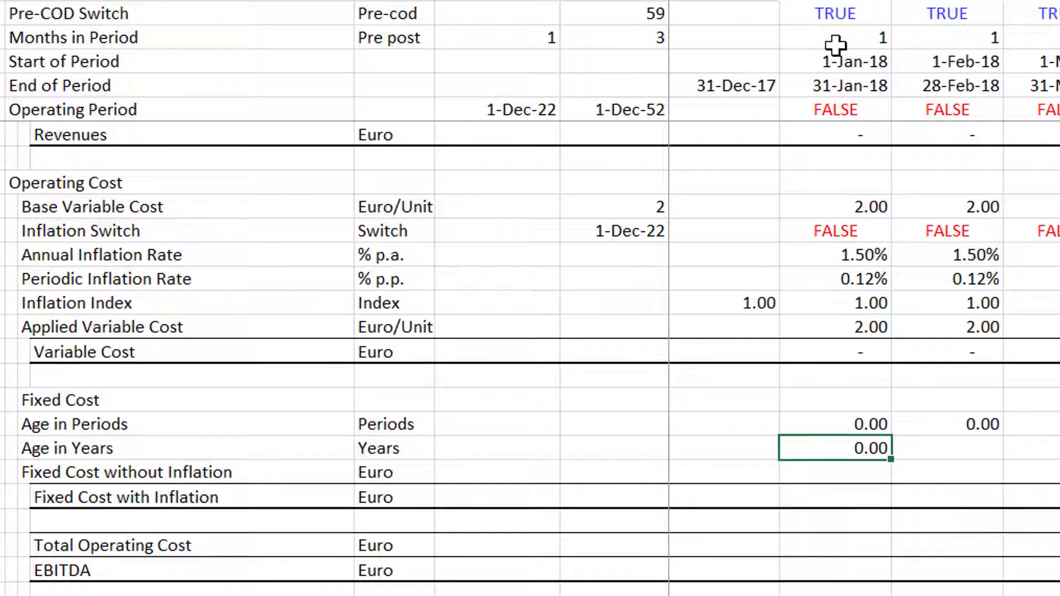
# Step: Fill the Age in Years formula from I109 across all periods of the timeline
pyautogui.hotkey('ctrl', 'shift', 'Right')
pyautogui.hotkey('ctrl', 'r')
pyautogui.press('Right')
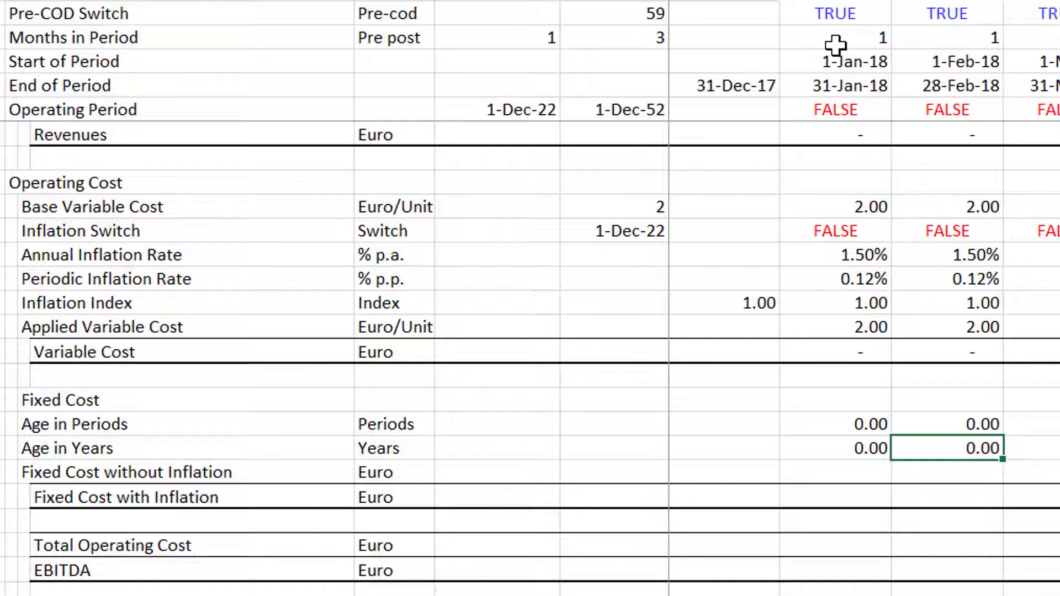
# Step: Check Age in Years against Age in Periods from the last pre-COD periods through the quarterly operating periods
pyautogui.hscroll(2, 835, 45)
pyautogui.hscroll(4, 835, 44)
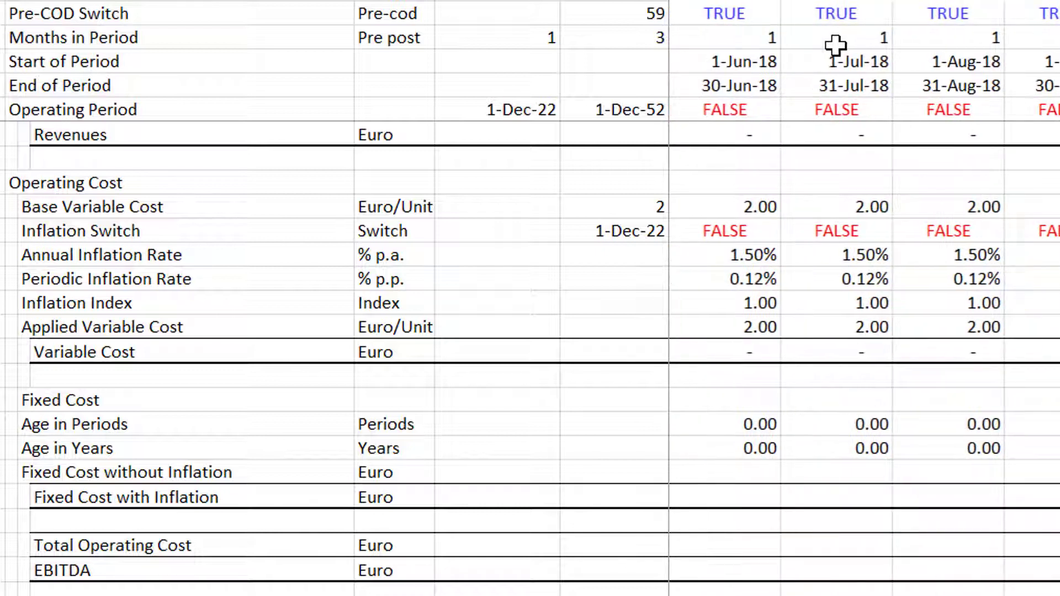
pyautogui.hscroll(20, 835, 44)
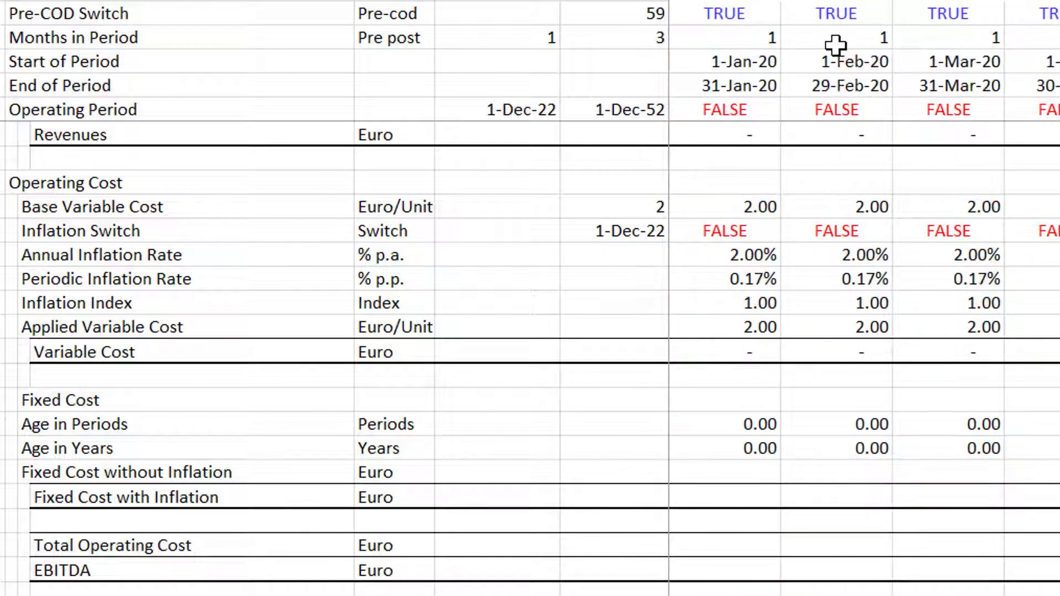
pyautogui.hscroll(20, 835, 44)
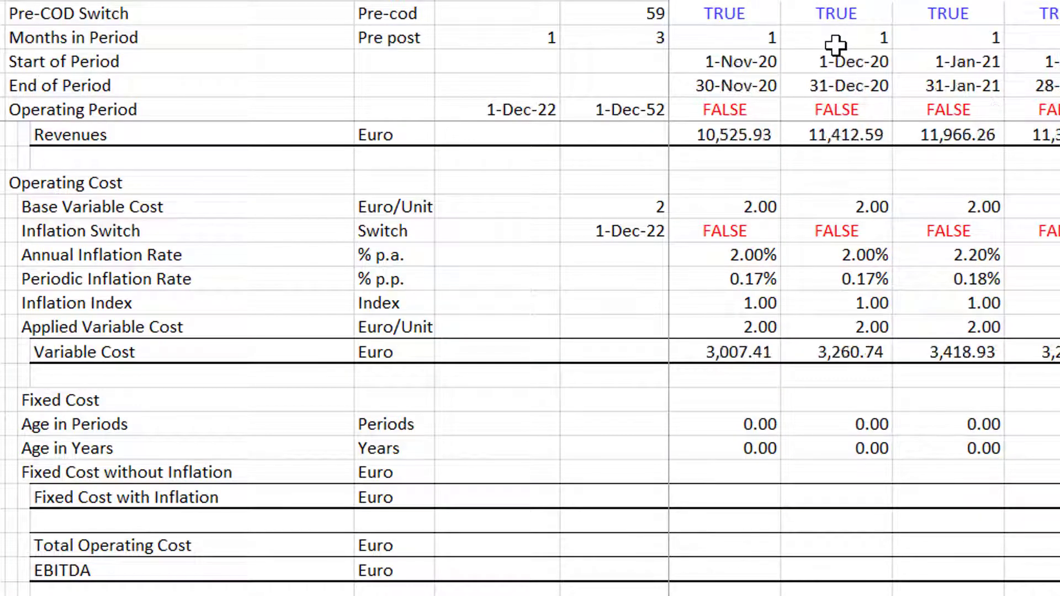
pyautogui.hscroll(7, 835, 44)
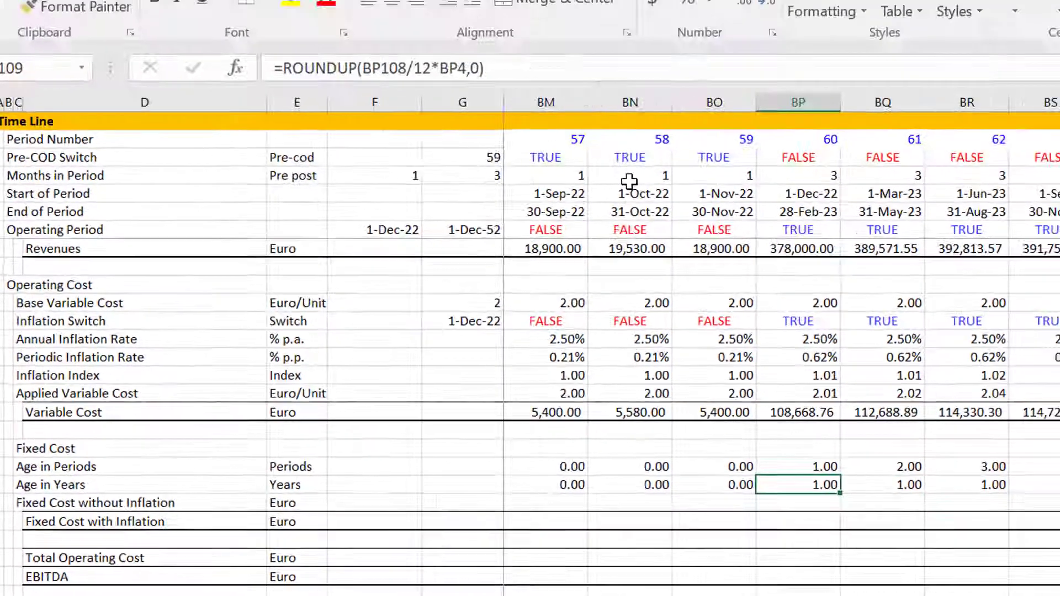
pyautogui.press('Right')
pyautogui.press('Right')
pyautogui.press('Right')
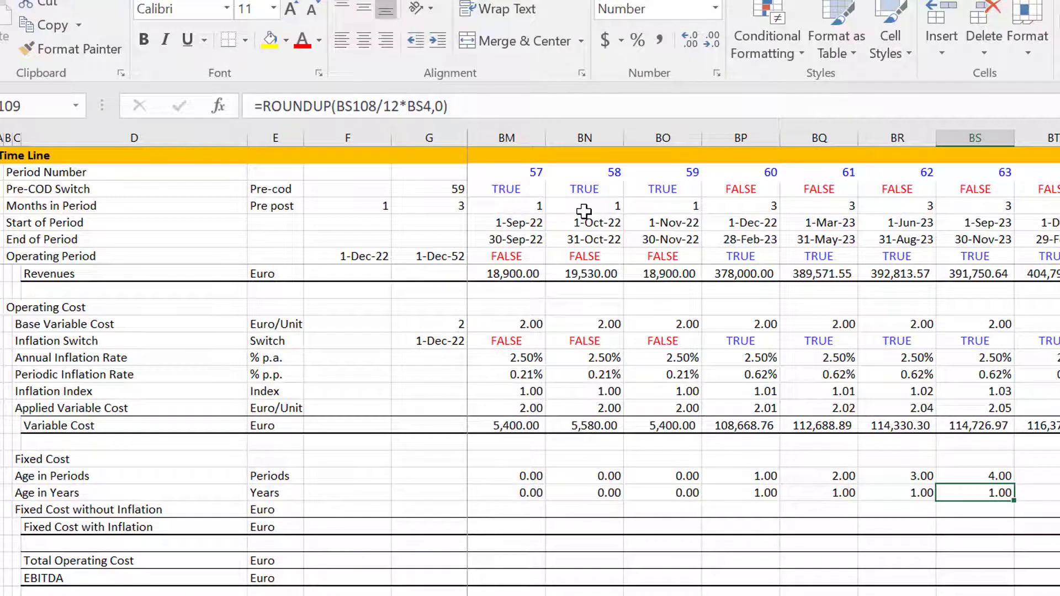
pyautogui.press('Right')
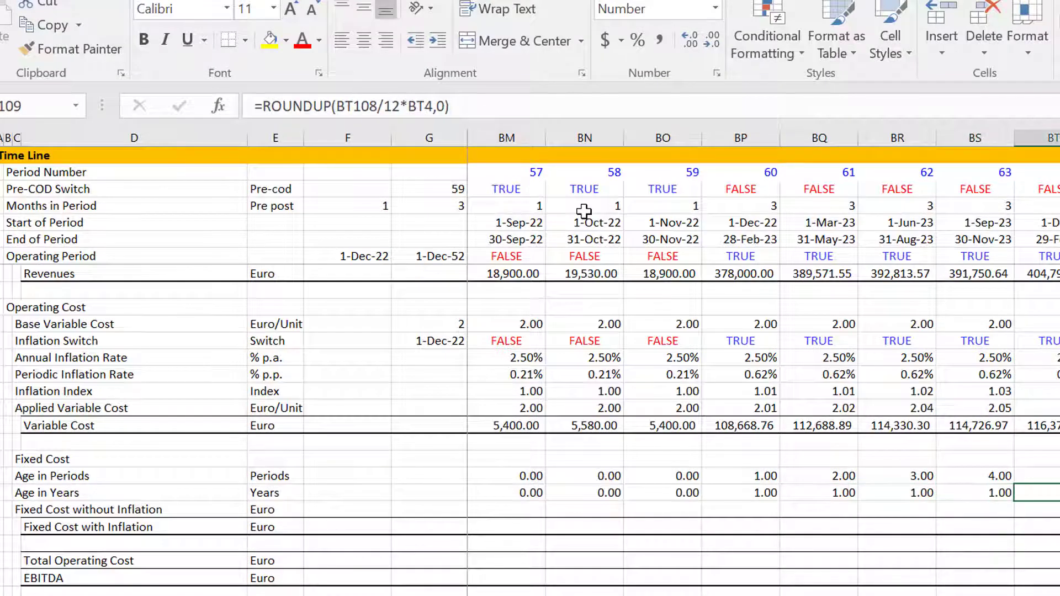
pyautogui.press('Right')
pyautogui.press('Right')
pyautogui.press('Right')
pyautogui.press('Right')
pyautogui.press('Right')
pyautogui.press('Right')
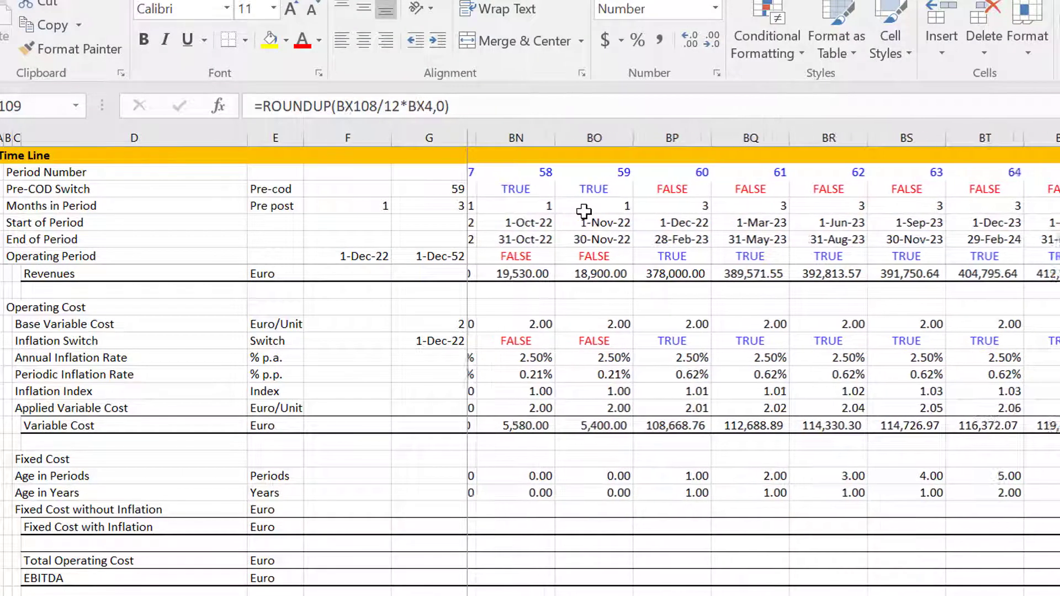
pyautogui.press('Right')
pyautogui.press('Right')
pyautogui.press('Right')
pyautogui.press('Right')
pyautogui.press('Right')
pyautogui.press('Right')
pyautogui.press('Right')
pyautogui.press('Right')
pyautogui.press('Right')
pyautogui.press('Right')
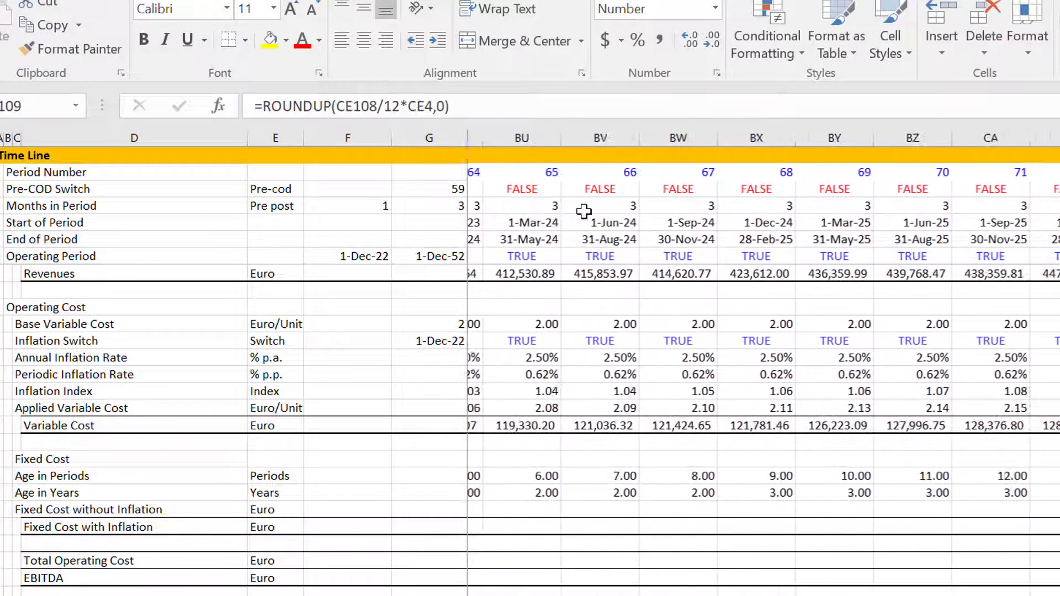
pyautogui.press('Right')
pyautogui.press('Right')
pyautogui.press('Right')
pyautogui.press('Right')
pyautogui.press('Right')
pyautogui.press('Right')
pyautogui.press('Right')
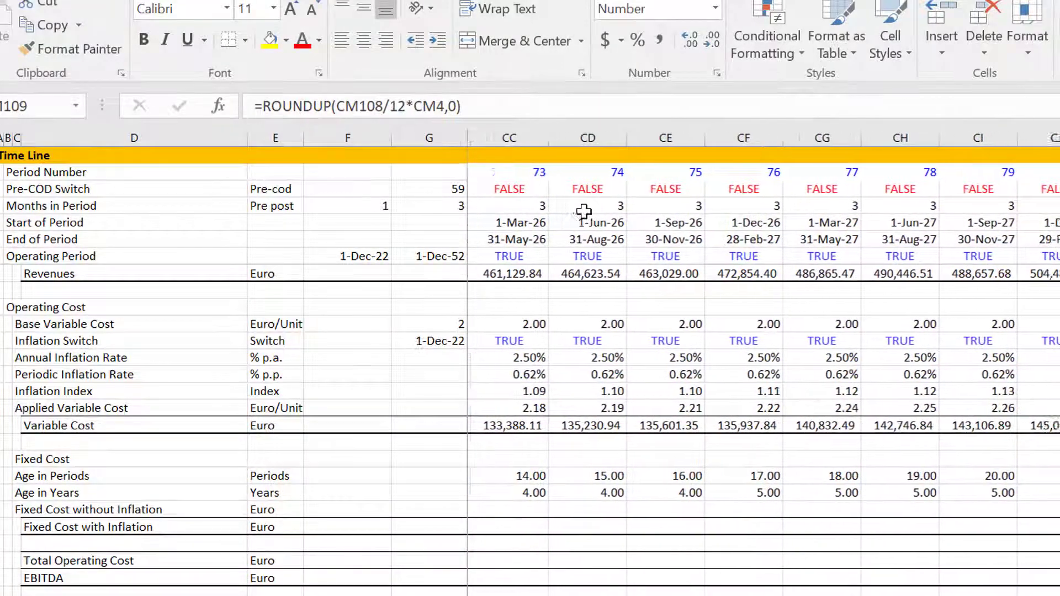
pyautogui.press('Right')
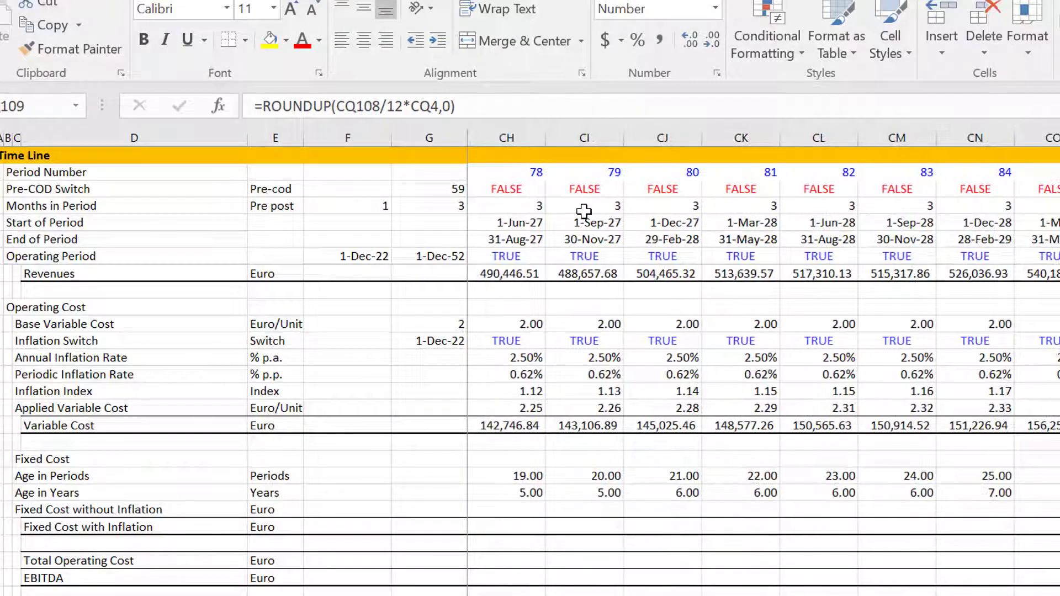
# Step: Enter Fixed Cost without Inflation in I110 as =LOOKUP(I109,50:50,51:51), using the O&M age and base fixed cost rows, and fill it across the timeline
pyautogui.hotkey('ctrl', 'Left')
pyautogui.press('Left')
pyautogui.press('Left')
pyautogui.press('Left')
pyautogui.press('Down')
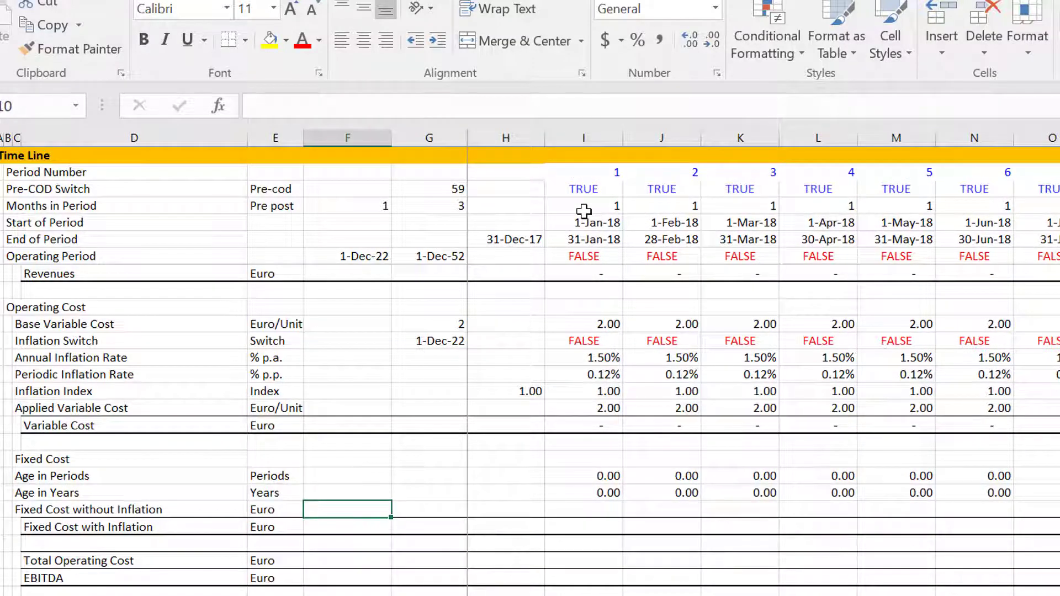
pyautogui.press('Left')
pyautogui.press('Left')
pyautogui.press('Right')
pyautogui.press('Right')
pyautogui.press('Right')
pyautogui.press('Right')
pyautogui.press('Right')
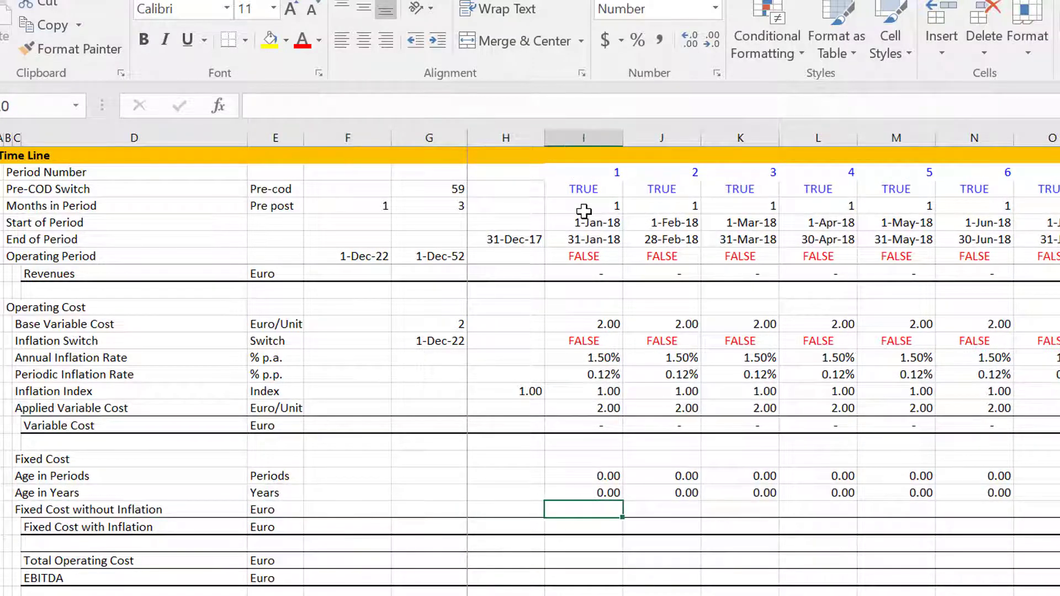
pyautogui.write('=loo')
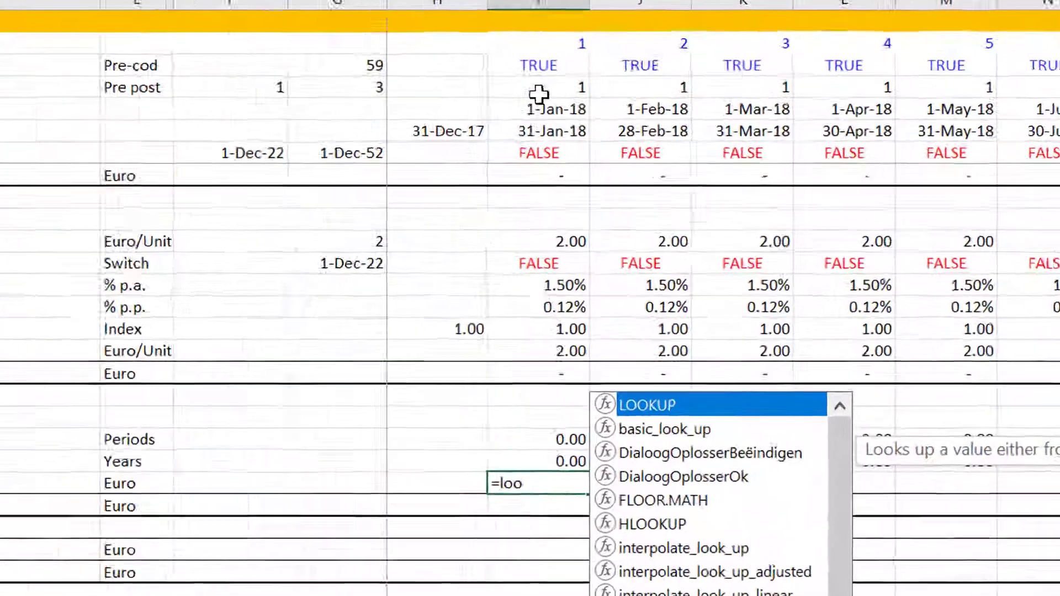
pyautogui.press('Tab')
pyautogui.press('Up')
pyautogui.write(':')
pyautogui.press('Up')
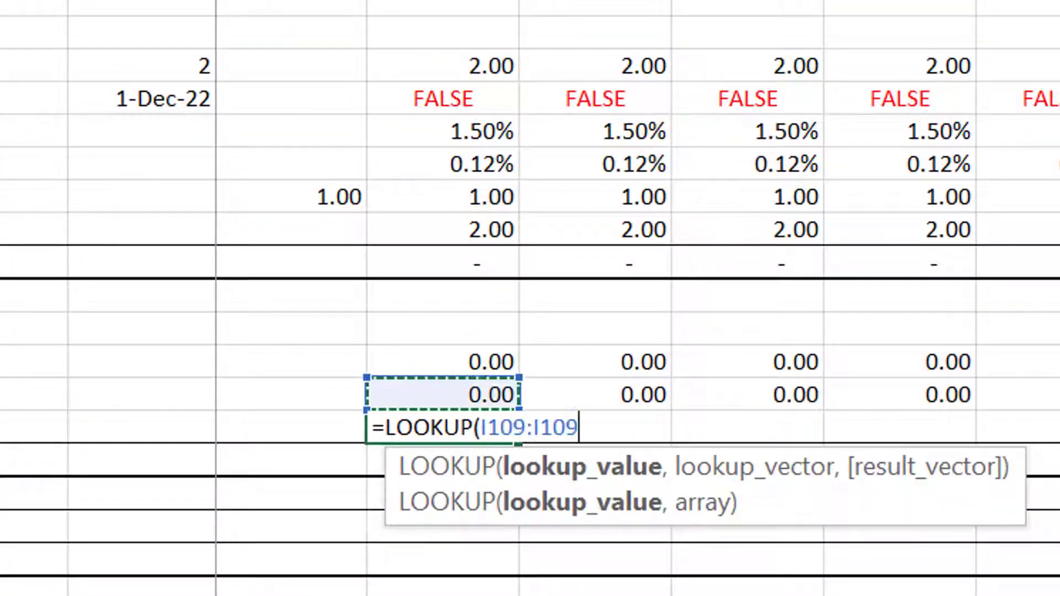
pyautogui.press('BackSpace')
pyautogui.press('BackSpace')
pyautogui.press('BackSpace')
pyautogui.press('BackSpace')
pyautogui.press('BackSpace')
pyautogui.press('BackSpace')
pyautogui.press('BackSpace')
pyautogui.press('BackSpace')
pyautogui.press('BackSpace')
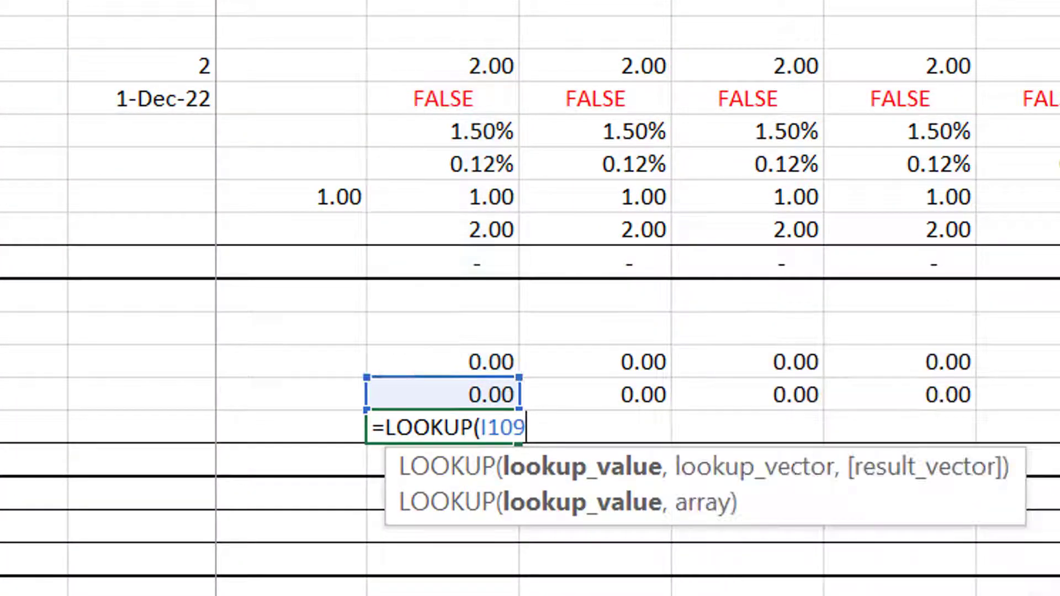
pyautogui.press('Up')
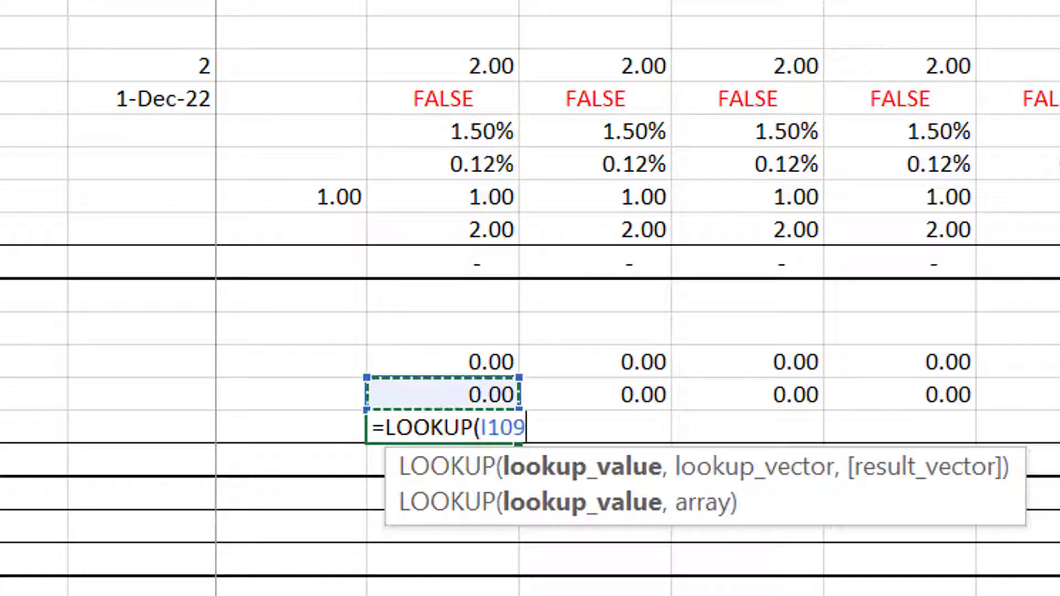
pyautogui.write(',')
pyautogui.press('Up')
pyautogui.press('Up')
pyautogui.press('Up')
pyautogui.press('Up')
pyautogui.press('Up')
pyautogui.press('Up')
pyautogui.press('Up')
pyautogui.press('Up')
pyautogui.press('Up')
pyautogui.press('Up')
pyautogui.press('Up')
pyautogui.press('Up')
pyautogui.press('Up')
pyautogui.press('Up')
pyautogui.press('Up')
pyautogui.press('Up')
pyautogui.press('Up')
pyautogui.press('Up')
pyautogui.press('Up')
pyautogui.press('Up')
pyautogui.press('Up')
pyautogui.press('Up')
pyautogui.press('Up')
pyautogui.press('Up')
pyautogui.press('Up')
pyautogui.press('Up')
pyautogui.press('Up')
pyautogui.press('Up')
pyautogui.press('Up')
pyautogui.press('Up')
pyautogui.press('Up')
pyautogui.press('Up')
pyautogui.press('Up')
pyautogui.press('Up')
pyautogui.press('Up')
pyautogui.press('Up')
pyautogui.press('Up')
pyautogui.press('Up')
pyautogui.press('Up')
pyautogui.press('Up')
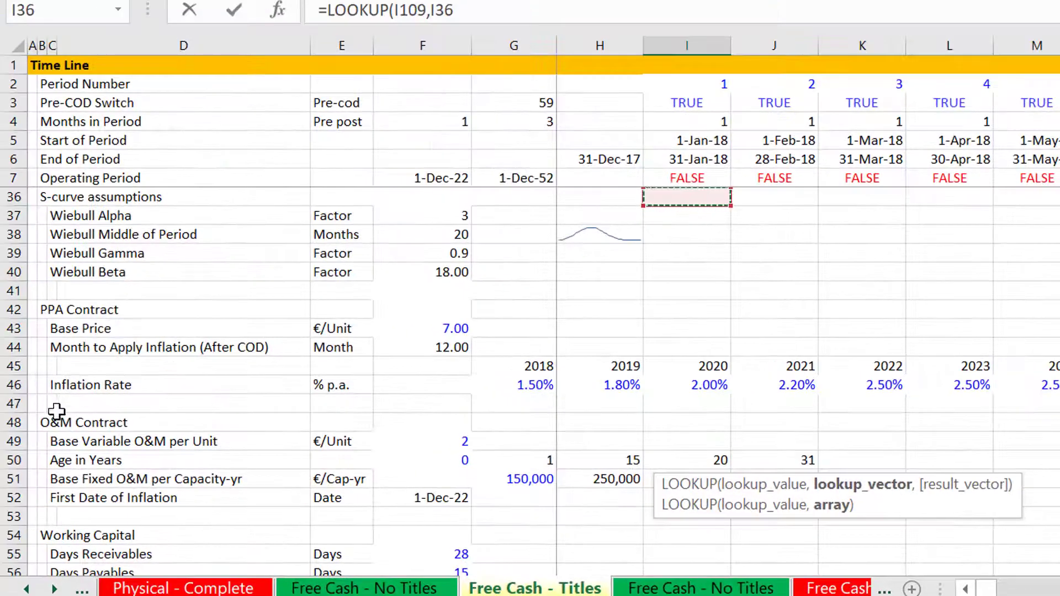
pyautogui.click(14, 459)
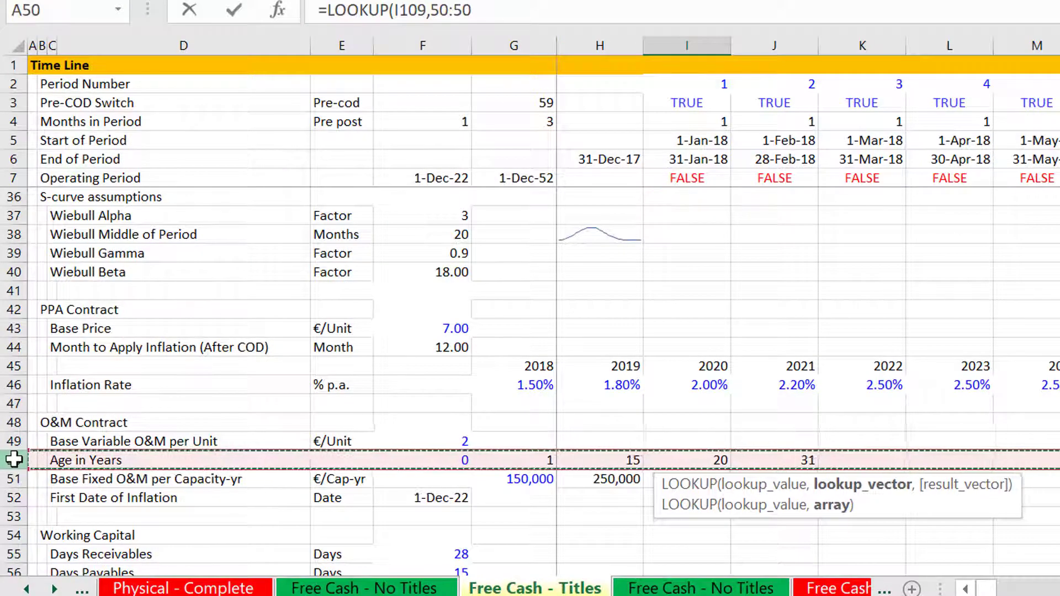
pyautogui.write(',')
pyautogui.click(10, 478)
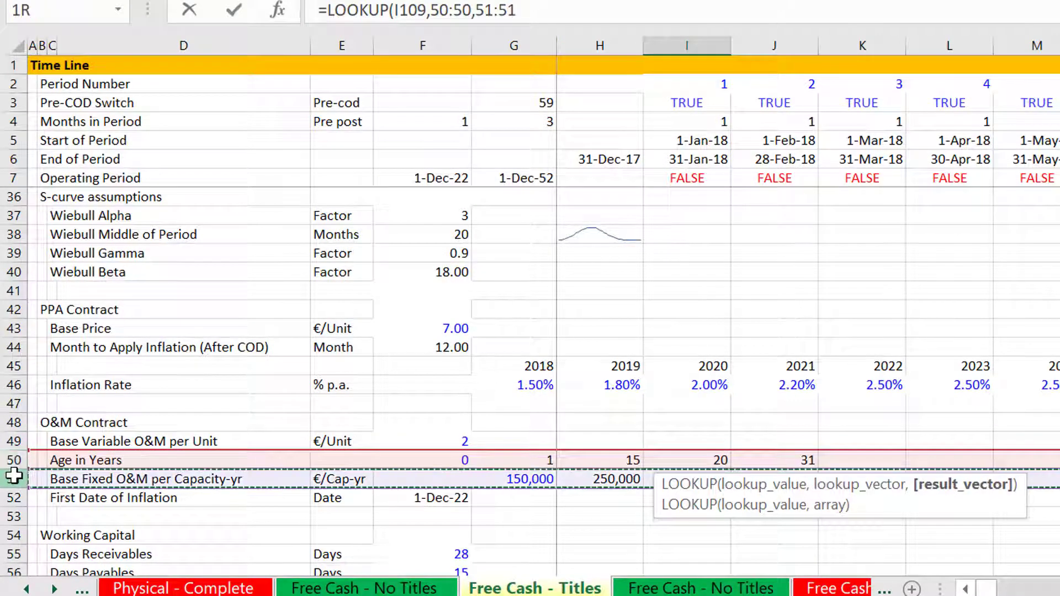
pyautogui.press('Return')
pyautogui.press('Up')
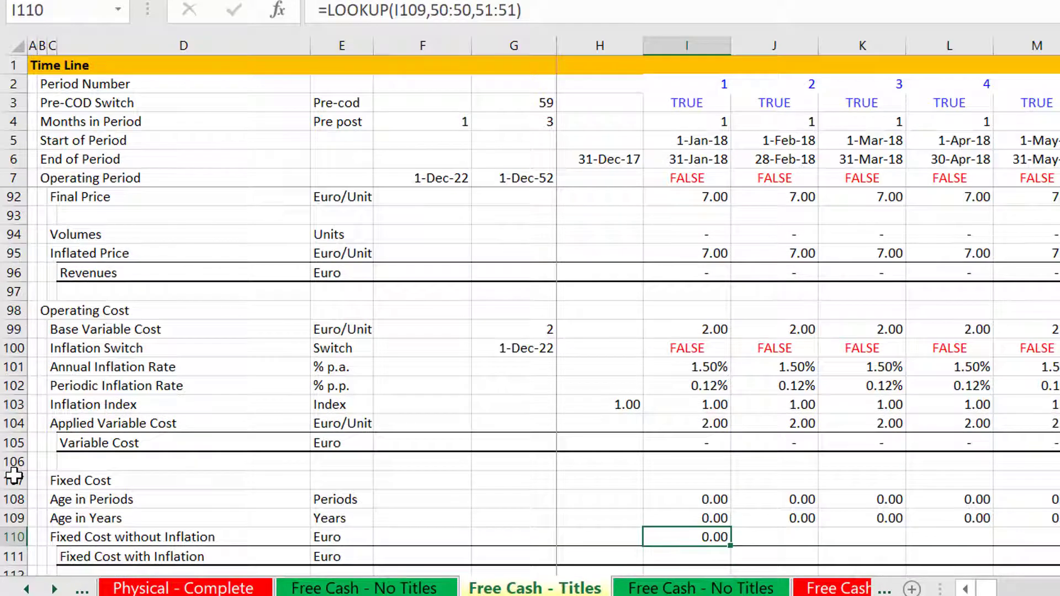
pyautogui.hotkey('ctrl', 'shift', 'Right')
pyautogui.hotkey('ctrl', 'r')
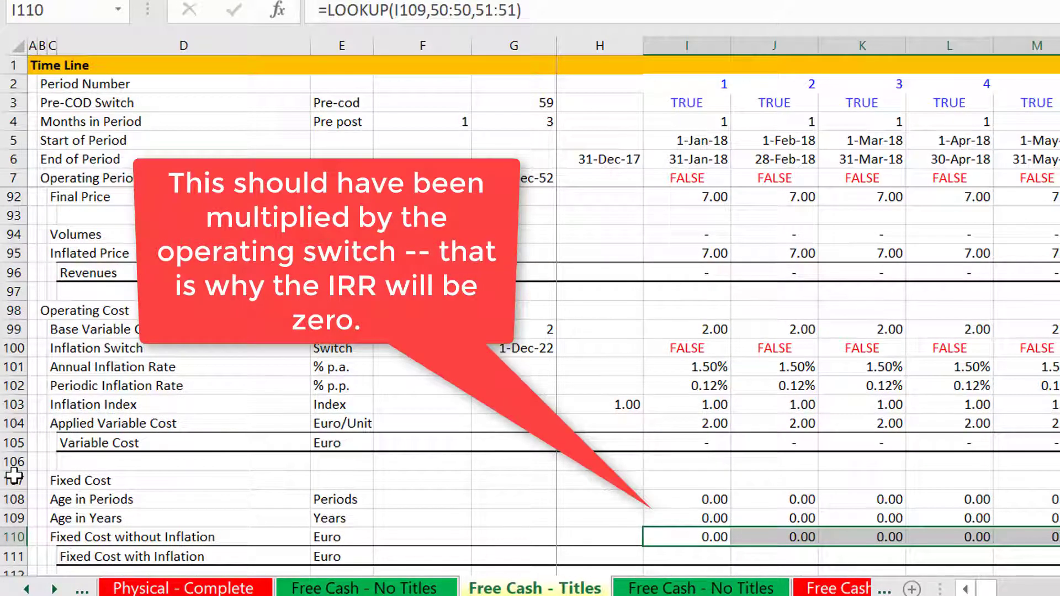
# Step: Check the Fixed Cost without Inflation row against Age in Years from the pre-COD months through the quarterly operating periods
pyautogui.press('Right')
pyautogui.press('Right')
pyautogui.press('Right')
pyautogui.press('Right')
pyautogui.press('Right')
pyautogui.press('Right')
pyautogui.press('Right')
pyautogui.press('Right')
pyautogui.press('Right')
pyautogui.press('Right')
pyautogui.press('Right')
pyautogui.press('Right')
pyautogui.press('Right')
pyautogui.press('Right')
pyautogui.press('Right')
pyautogui.press('Right')
pyautogui.press('Right')
pyautogui.press('Right')
pyautogui.press('Right')
pyautogui.press('Right')
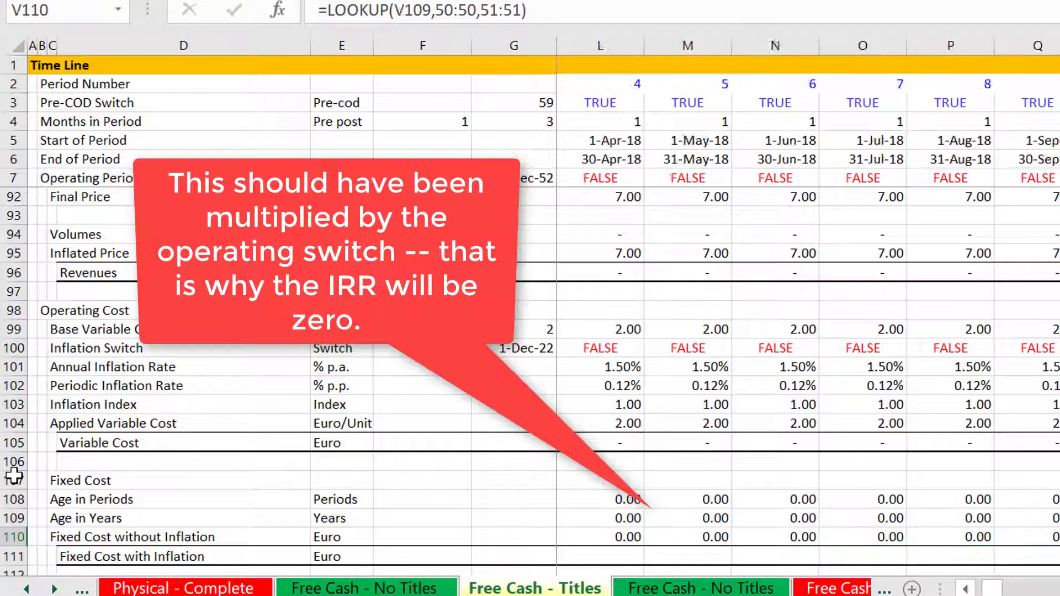
pyautogui.press('Right')
pyautogui.press('Right')
pyautogui.press('Right')
pyautogui.press('Right')
pyautogui.press('Right')
pyautogui.press('Right')
pyautogui.press('Right')
pyautogui.press('Right')
pyautogui.press('Right')
pyautogui.press('Right')
pyautogui.press('Right')
pyautogui.press('Right')
pyautogui.press('Right')
pyautogui.press('Right')
pyautogui.press('Right')
pyautogui.press('Right')
pyautogui.press('Right')
pyautogui.press('Right')
pyautogui.press('Right')
pyautogui.press('Right')
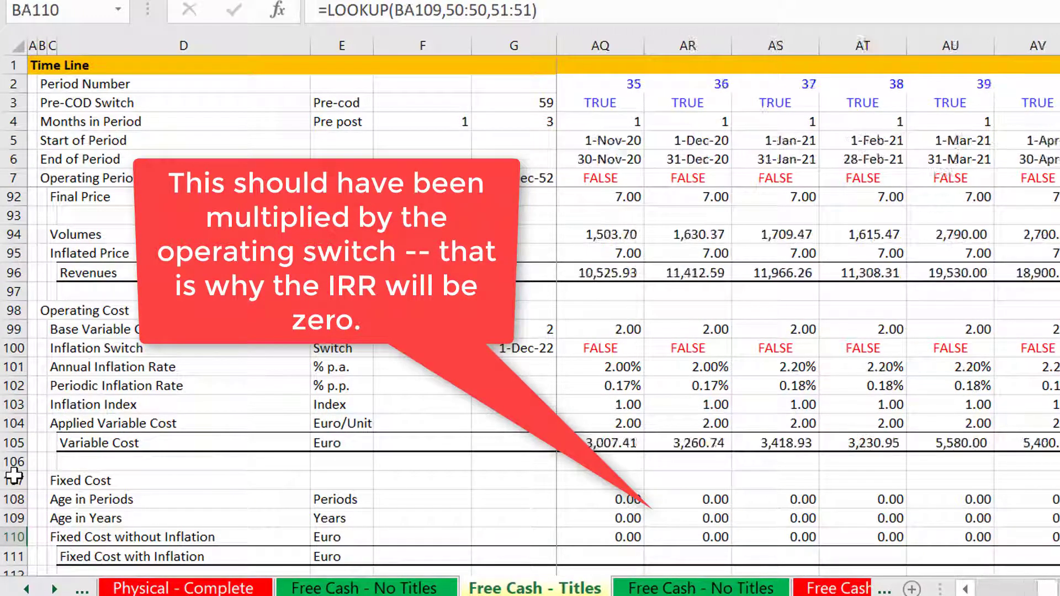
pyautogui.press('Right')
pyautogui.press('Right')
pyautogui.press('Right')
pyautogui.press('Right')
pyautogui.press('Right')
pyautogui.press('Right')
pyautogui.press('Right')
pyautogui.press('Right')
pyautogui.press('Right')
pyautogui.press('Right')
pyautogui.press('Right')
pyautogui.press('Right')
pyautogui.press('Right')
pyautogui.press('Right')
pyautogui.press('Right')
pyautogui.press('Right')
pyautogui.press('Right')
pyautogui.press('Right')
pyautogui.press('Right')
pyautogui.press('Right')
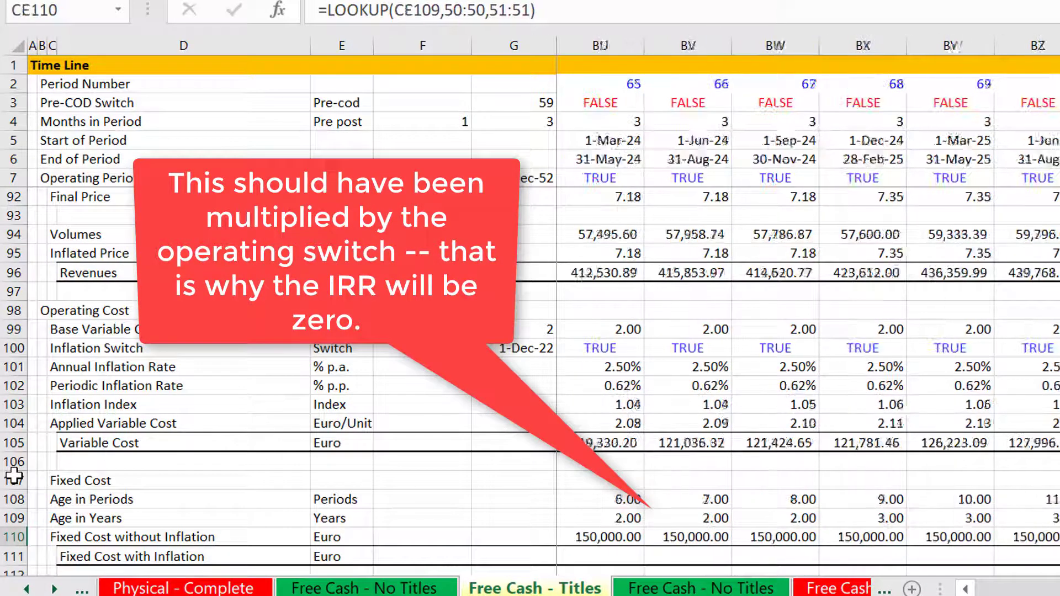
pyautogui.press('Right')
pyautogui.press('Right')
pyautogui.press('Right')
pyautogui.press('Right')
pyautogui.press('Right')
pyautogui.press('Right')
pyautogui.press('Right')
pyautogui.press('Right')
pyautogui.press('Right')
pyautogui.press('Right')
pyautogui.press('Right')
pyautogui.press('Right')
pyautogui.press('Right')
pyautogui.press('Right')
pyautogui.press('Right')
pyautogui.press('Right')
pyautogui.press('Right')
pyautogui.press('Right')
pyautogui.press('Right')
pyautogui.press('Right')
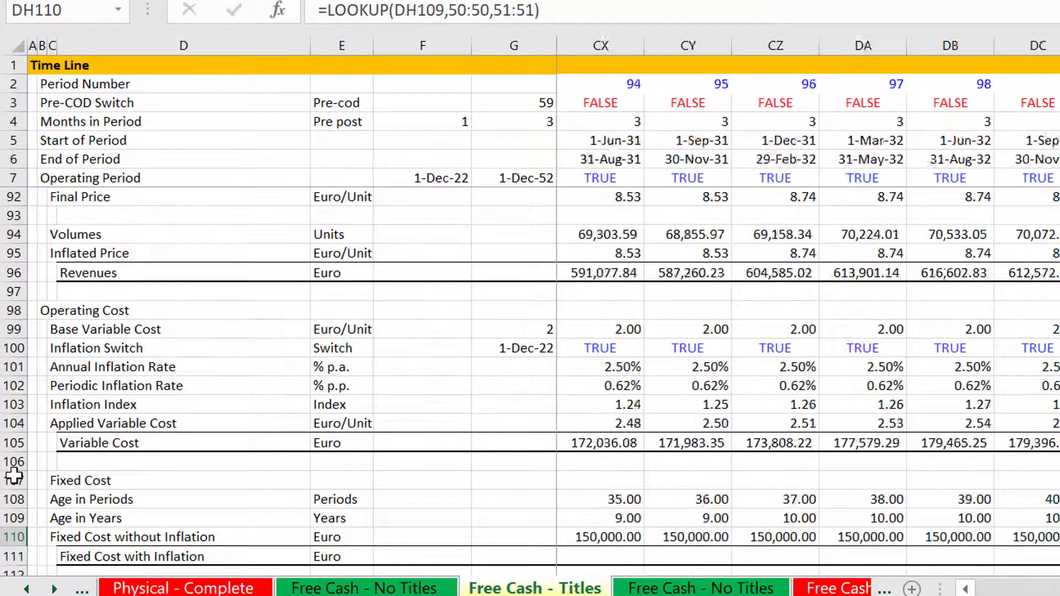
# Step: Check the Fixed Cost without Inflation row against Age in Years through the quarterly operating periods of the 2030s and early 2040s
pyautogui.press('Right')
pyautogui.press('Right')
pyautogui.press('Right')
pyautogui.press('Right')
pyautogui.press('Right')
pyautogui.press('Right')
pyautogui.press('Right')
pyautogui.press('Right')
pyautogui.press('Right')
pyautogui.press('Right')
pyautogui.press('Right')
pyautogui.press('Right')
pyautogui.press('Right')
pyautogui.press('Right')
pyautogui.press('Right')
pyautogui.press('Right')
pyautogui.press('Right')
pyautogui.press('Right')
pyautogui.press('Right')
pyautogui.press('Right')
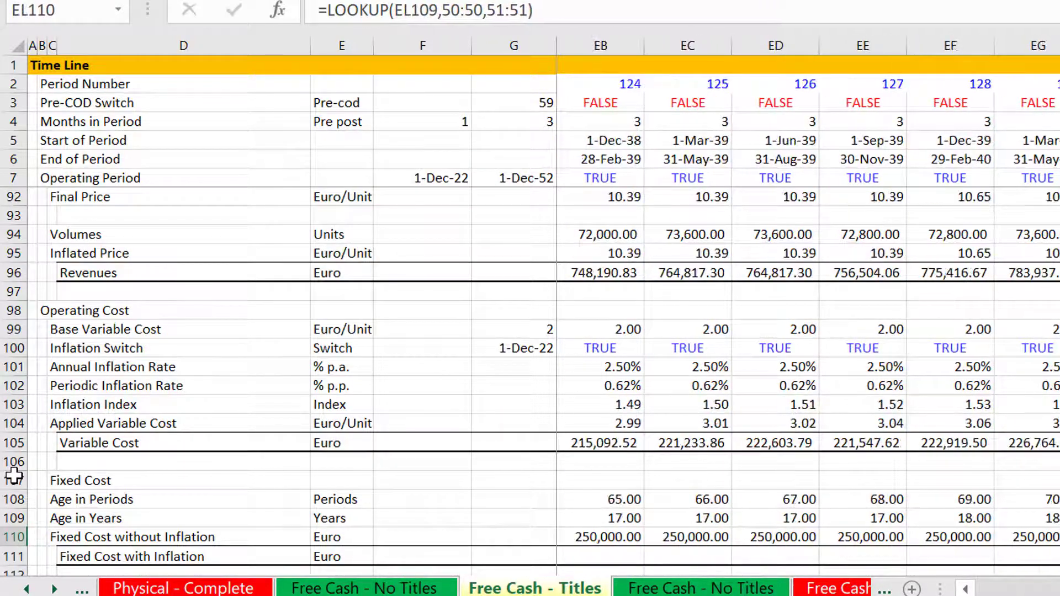
pyautogui.press('Right')
pyautogui.press('Right')
pyautogui.press('Right')
pyautogui.press('Right')
pyautogui.press('Right')
pyautogui.press('Right')
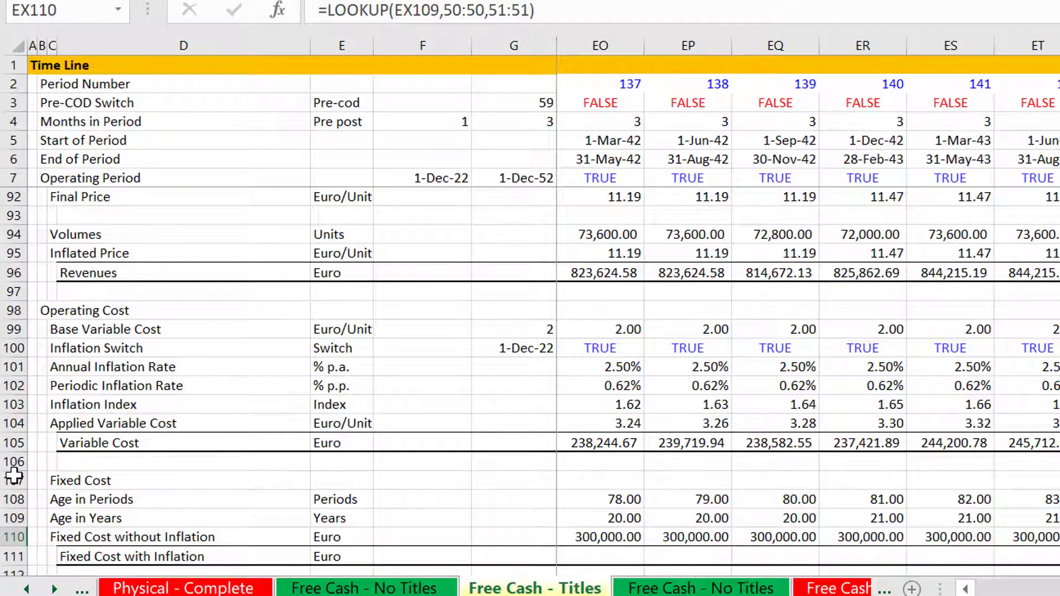
# Step: Enter Fixed Cost with Inflation in I111 as =I110*I103, the uninflated fixed cost times the inflation index, and fill it across the timeline
pyautogui.hotkey('ctrl', 'Left')
pyautogui.hotkey('ctrl', 'Left')
pyautogui.press('Left')
pyautogui.press('Down')
pyautogui.press('Down')
pyautogui.press('Down')
pyautogui.press('Down')
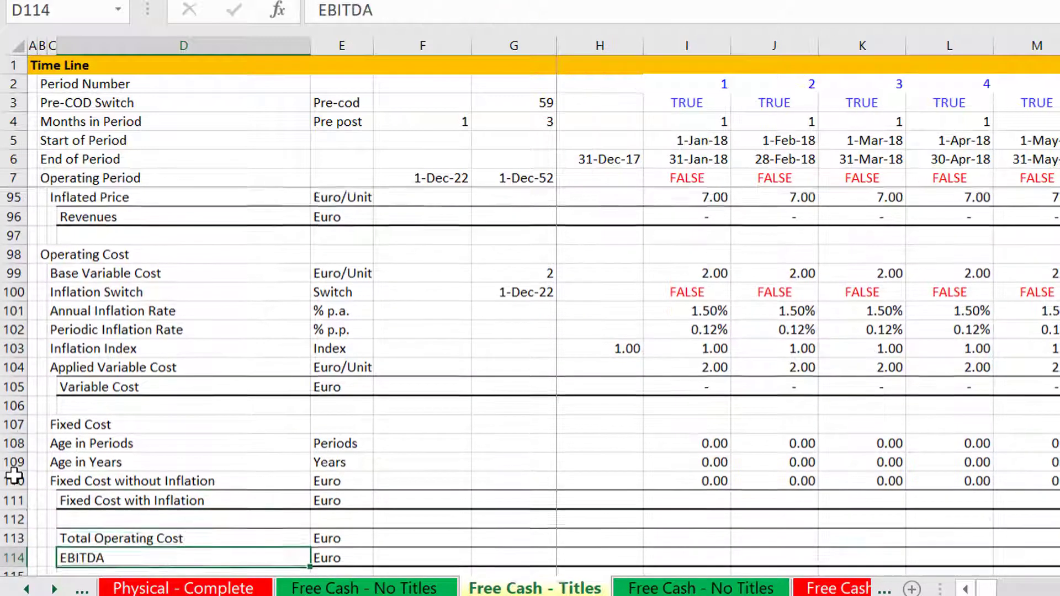
pyautogui.press('Up')
pyautogui.press('Up')
pyautogui.press('Up')
pyautogui.press('Right')
pyautogui.press('Right')
pyautogui.press('Right')
pyautogui.press('Right')
pyautogui.press('Right')
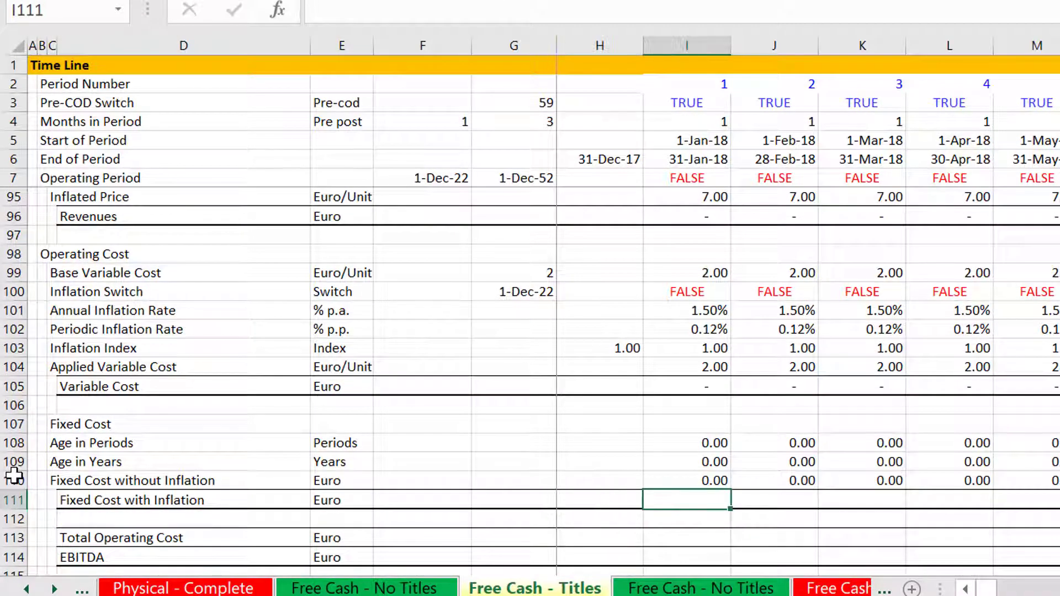
pyautogui.write('=')
pyautogui.press('Up')
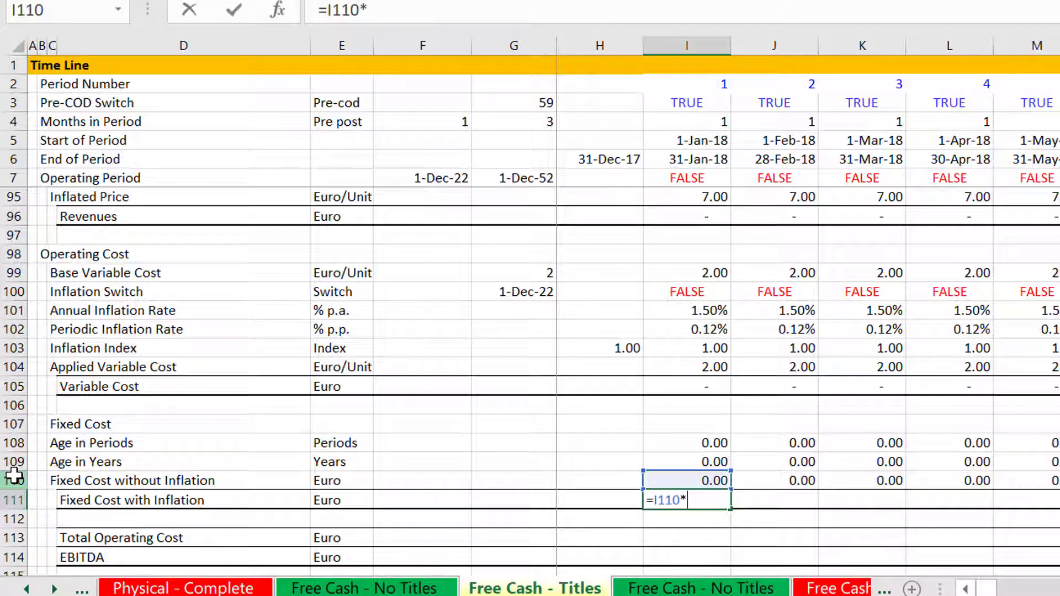
pyautogui.write('*')
pyautogui.press('Up')
pyautogui.press('Up')
pyautogui.press('Up')
pyautogui.press('Up')
pyautogui.press('Up')
pyautogui.press('Up')
pyautogui.press('Up')
pyautogui.press('Up')
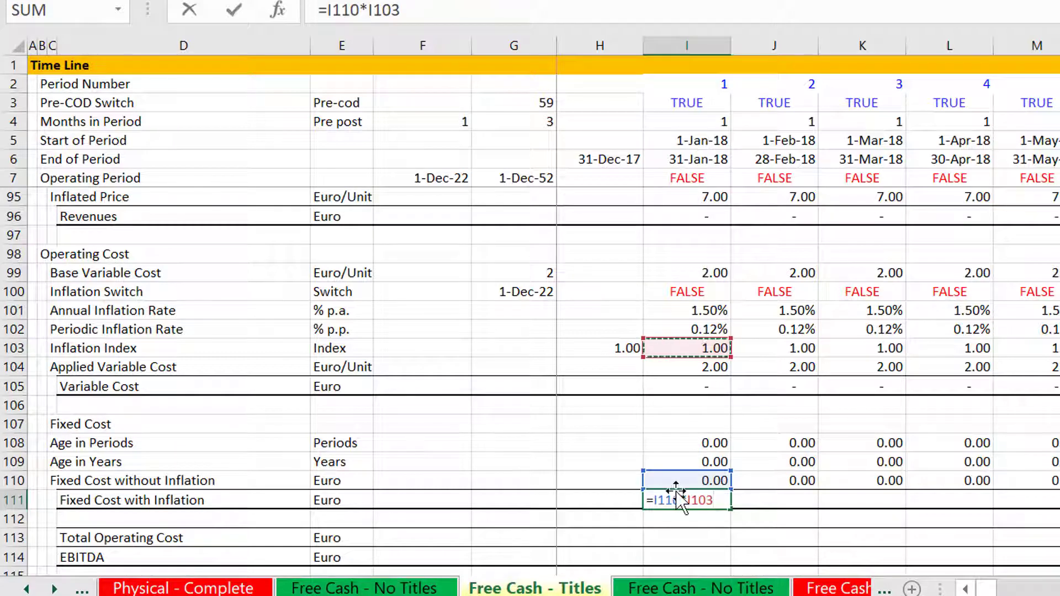
pyautogui.press('Return')
pyautogui.press('Up')
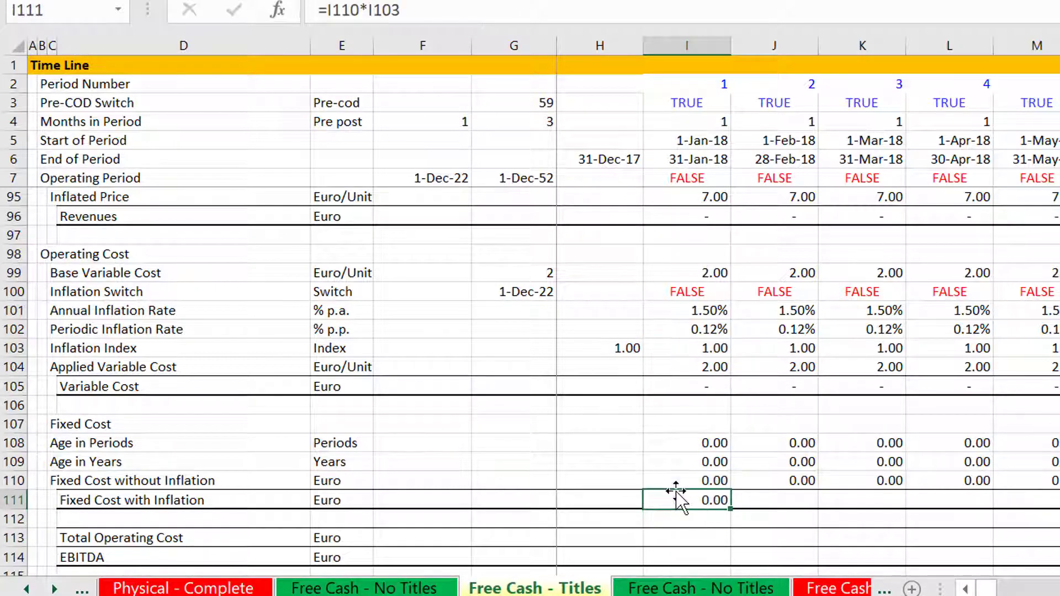
pyautogui.hotkey('ctrl', 'shift', 'Right')
pyautogui.hotkey('ctrl', 'r')
# Step: Enter Total Operating Cost in I113 as =I111+I105, adding inflated fixed cost and variable cost, and fill it across the timeline
pyautogui.press('Down')
pyautogui.press('Down')
pyautogui.press('Down')
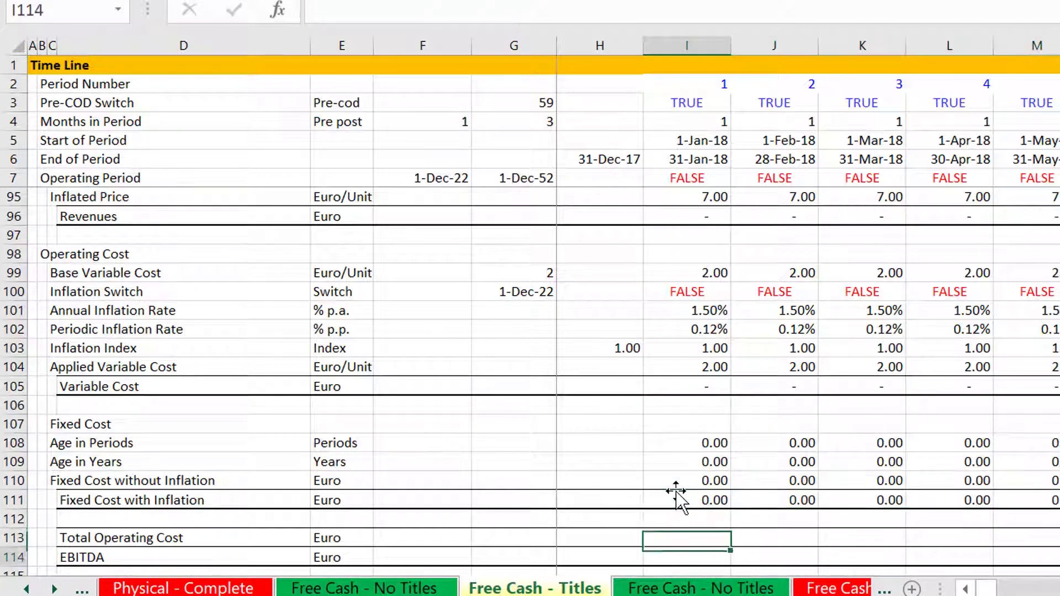
pyautogui.press('Down')
pyautogui.press('Down')
pyautogui.press('Up')
pyautogui.press('Up')
pyautogui.press('Up')
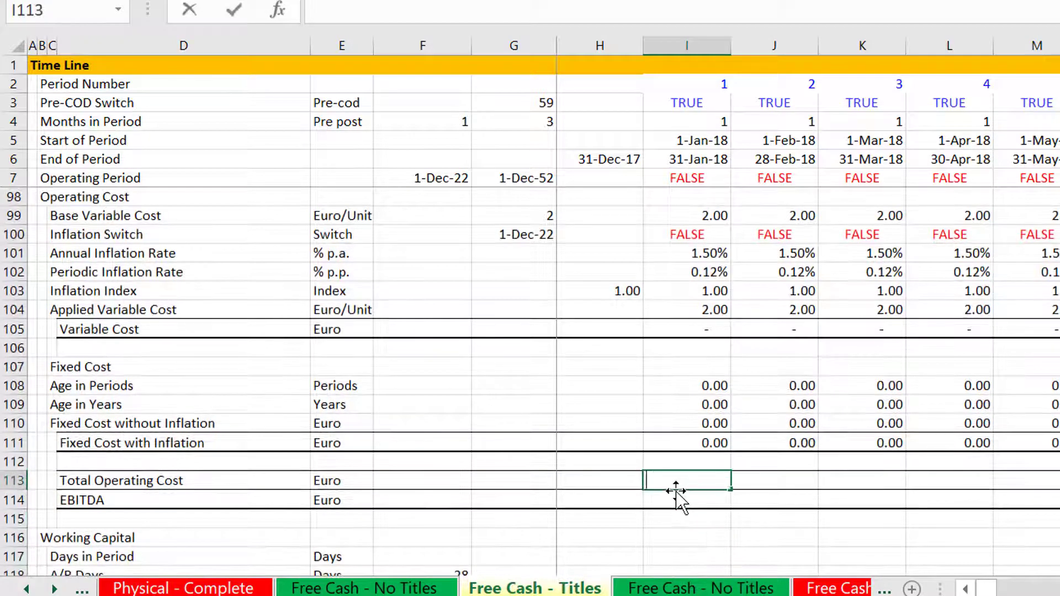
pyautogui.write('=')
pyautogui.press('Up')
pyautogui.press('Up')
pyautogui.write('+')
pyautogui.press('Up')
pyautogui.press('Up')
pyautogui.press('Up')
pyautogui.press('Up')
pyautogui.press('Up')
pyautogui.press('Up')
pyautogui.press('Up')
pyautogui.press('Up')
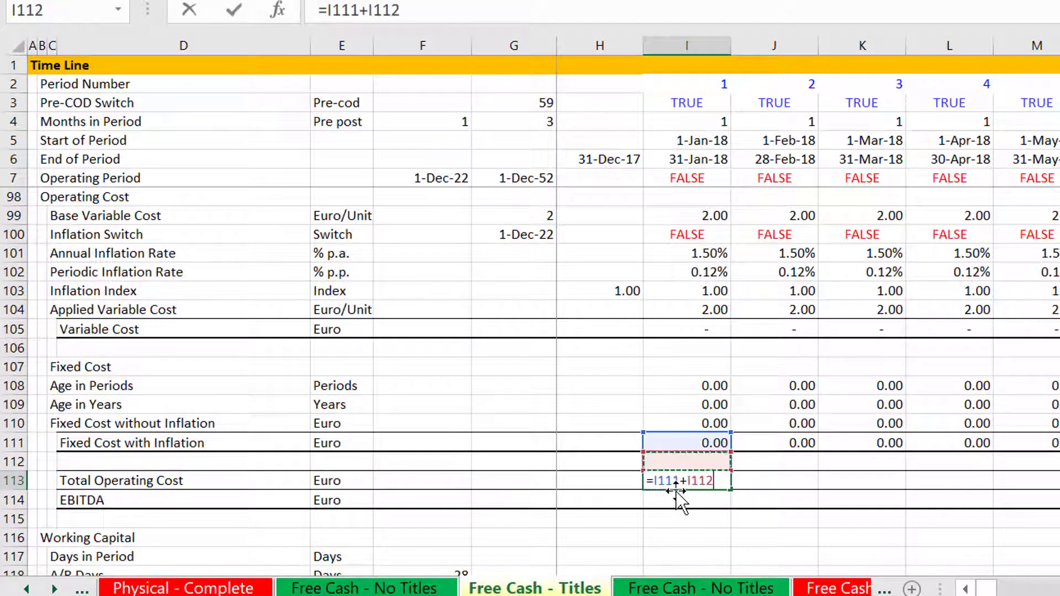
pyautogui.hotkey('ctrl', 'Return')
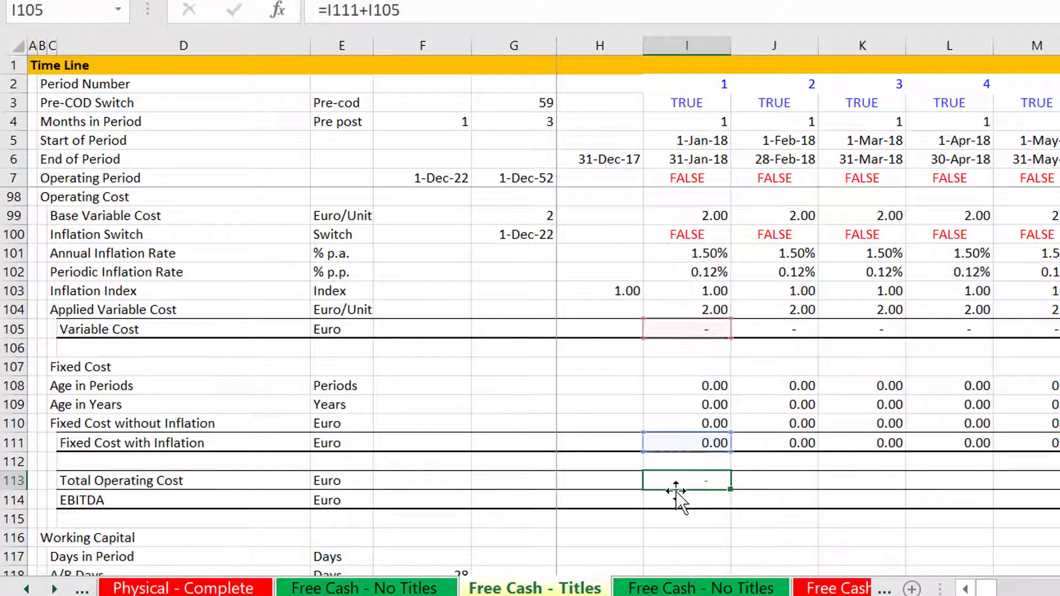
pyautogui.hotkey('ctrl', 'shift', 'Right')
pyautogui.hotkey('ctrl', 'r')
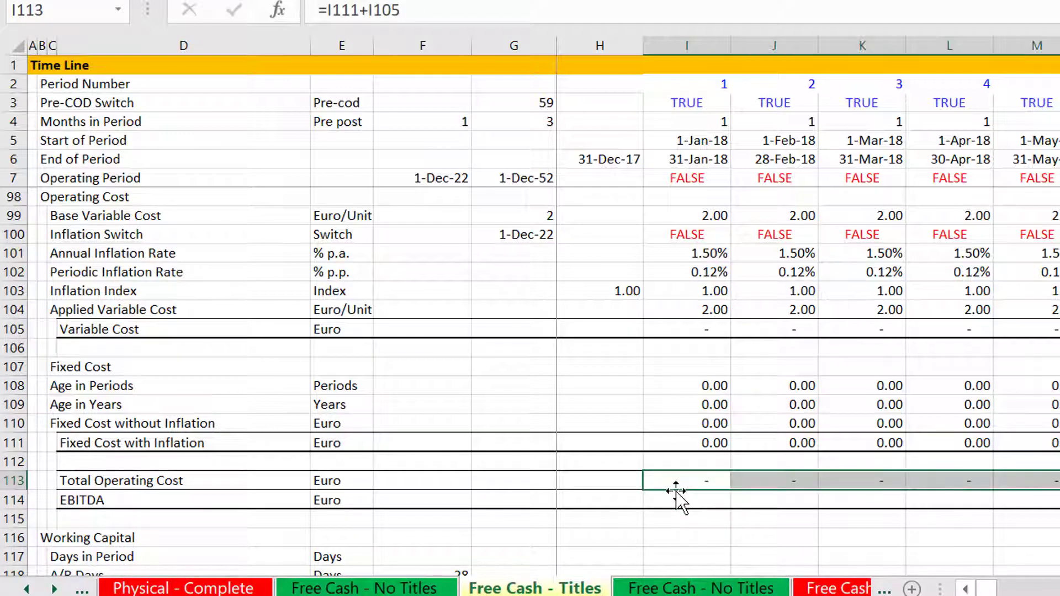
# Step: Enter EBITDA in I114 as =I96-I113, revenues less total operating cost, and fill it across the timeline
pyautogui.press('Down')
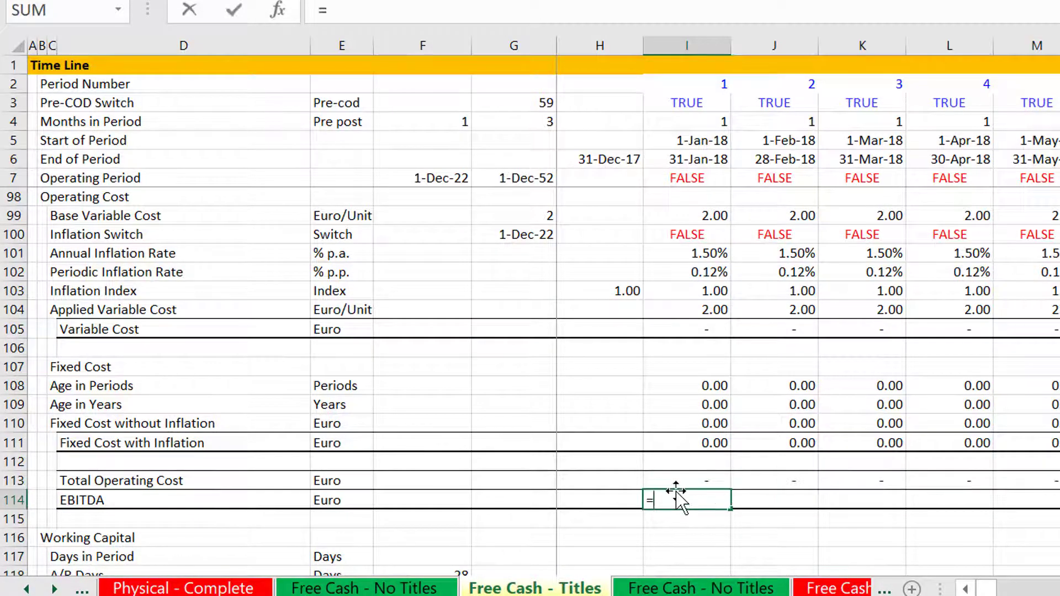
pyautogui.write('=')
pyautogui.press('Up')
pyautogui.press('Up')
pyautogui.press('Up')
pyautogui.press('Up')
pyautogui.press('Up')
pyautogui.press('Up')
pyautogui.press('Up')
pyautogui.press('Up')
pyautogui.press('Up')
pyautogui.press('Up')
pyautogui.press('Up')
pyautogui.press('Up')
pyautogui.press('Up')
pyautogui.press('Up')
pyautogui.press('Up')
pyautogui.press('Up')
pyautogui.press('Up')
pyautogui.press('Up')
pyautogui.press('Up')
pyautogui.press('Up')
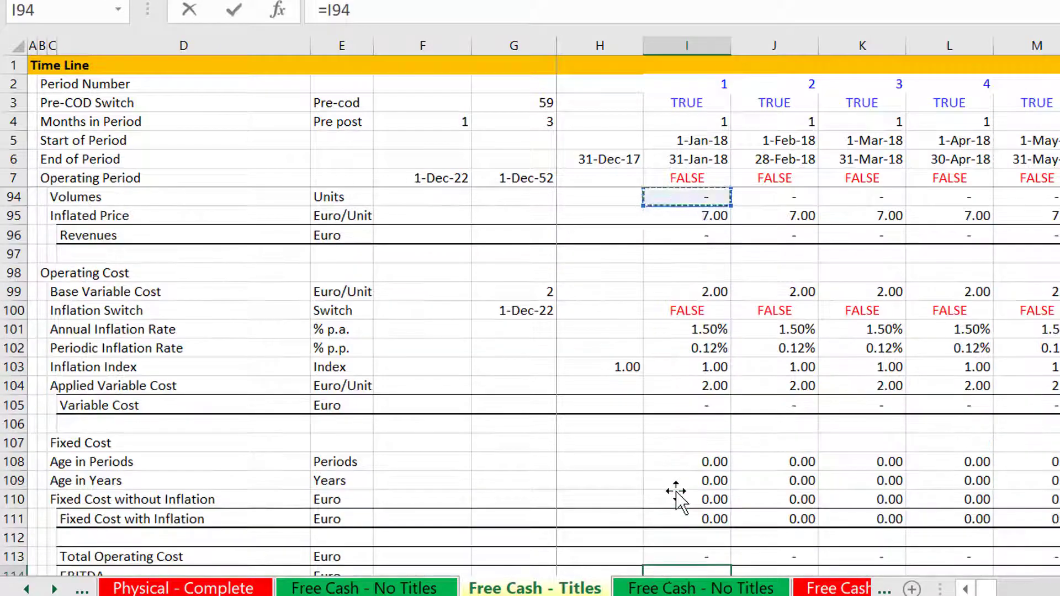
pyautogui.press('Up')
pyautogui.press('Up')
pyautogui.press('Down')
pyautogui.press('Down')
pyautogui.press('Down')
pyautogui.press('Down')
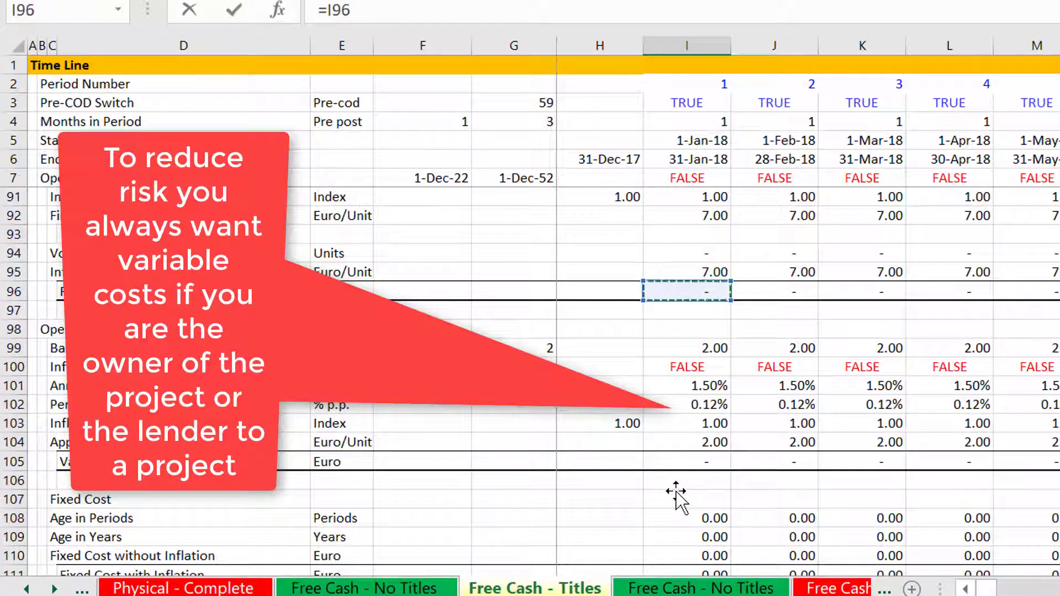
pyautogui.write('-')
pyautogui.press('Up')
pyautogui.press('Up')
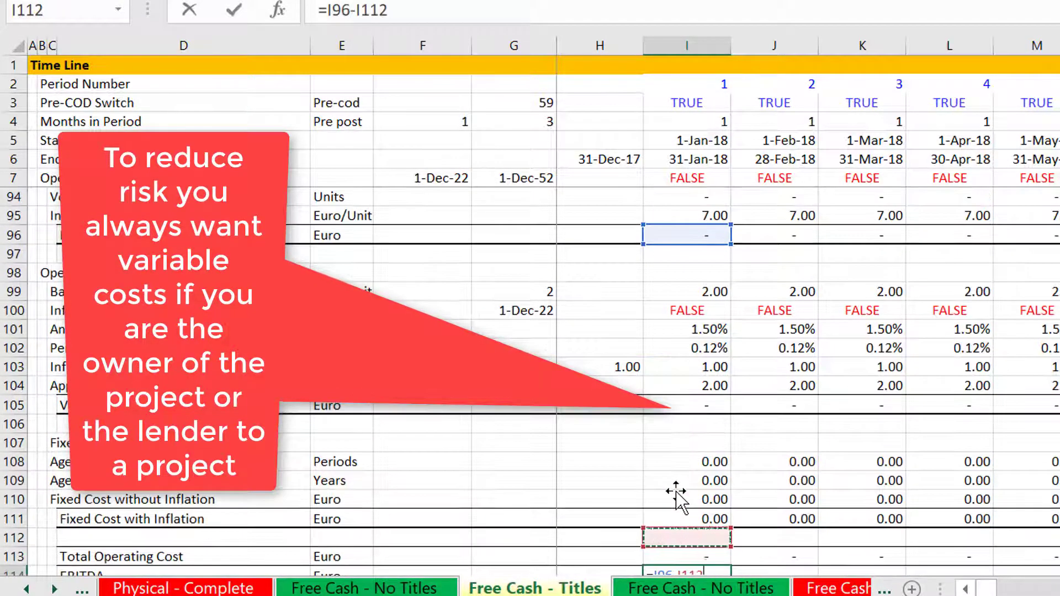
pyautogui.press('Down')
pyautogui.press('Return')
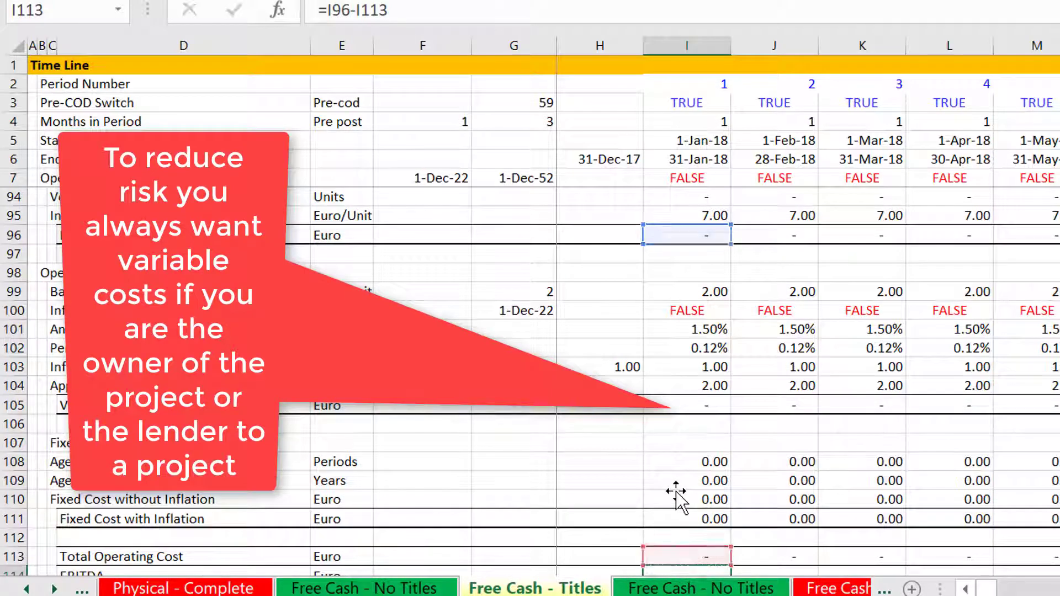
pyautogui.hotkey('ctrl', 'shift', 'Right')
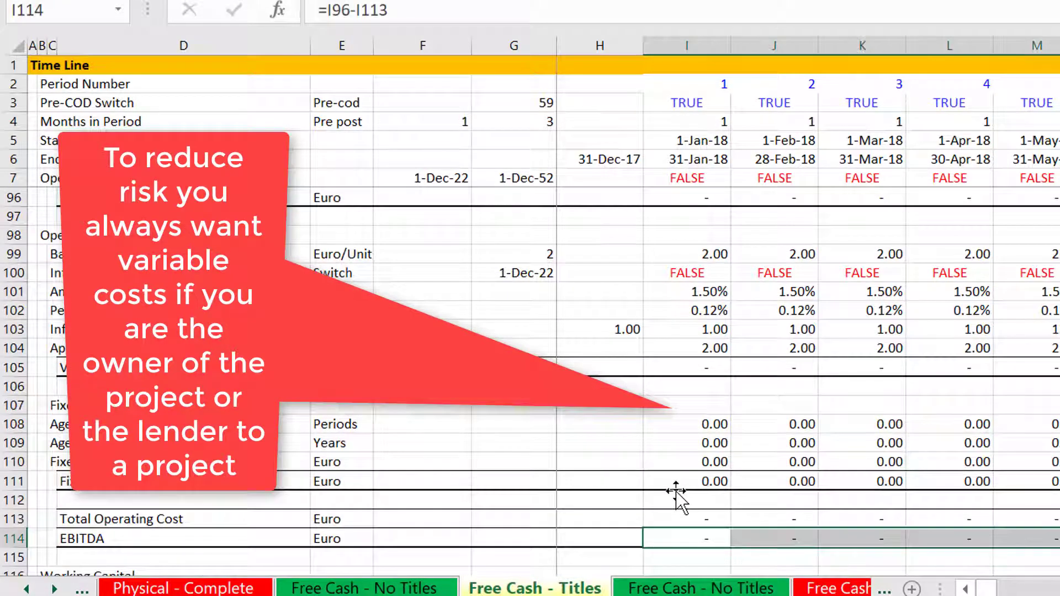
pyautogui.hotkey('ctrl', 'r')
# Step: Enter Days in Period in I117 under Working Capital as =I6-I5+1, from the period's end and start dates, and fill it across the timeline
pyautogui.press('Down')
pyautogui.press('Down')
pyautogui.press('Down')
pyautogui.press('Down')
pyautogui.press('Down')
pyautogui.press('Down')
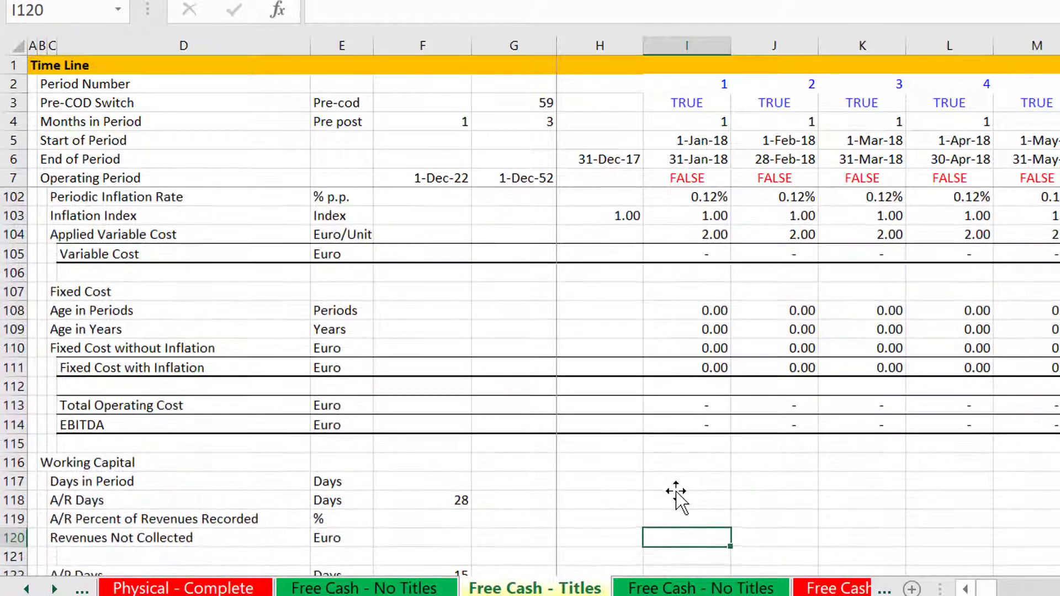
pyautogui.press('Up')
pyautogui.press('Up')
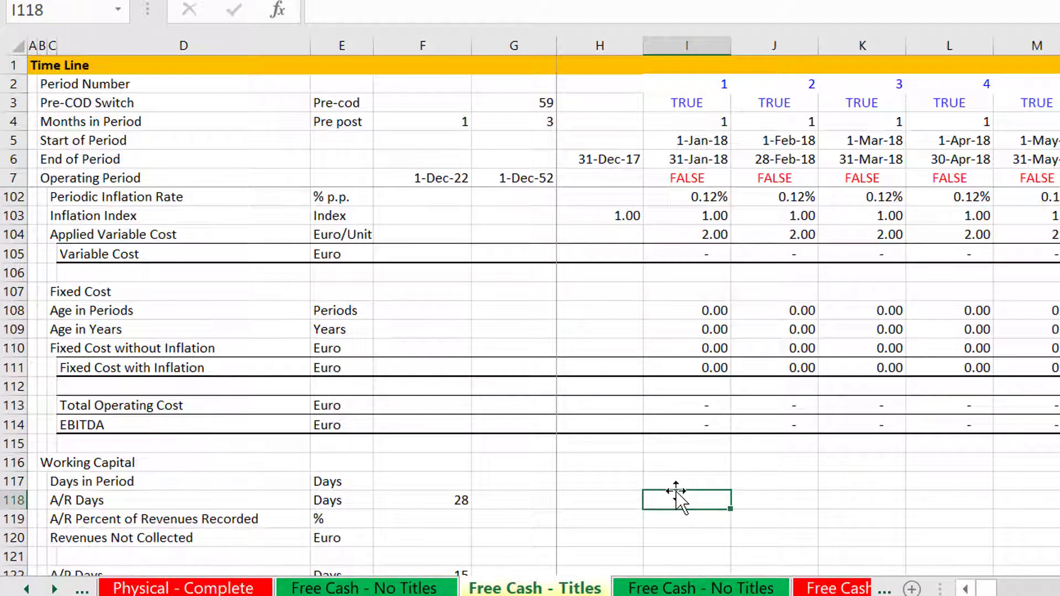
pyautogui.press('Up')
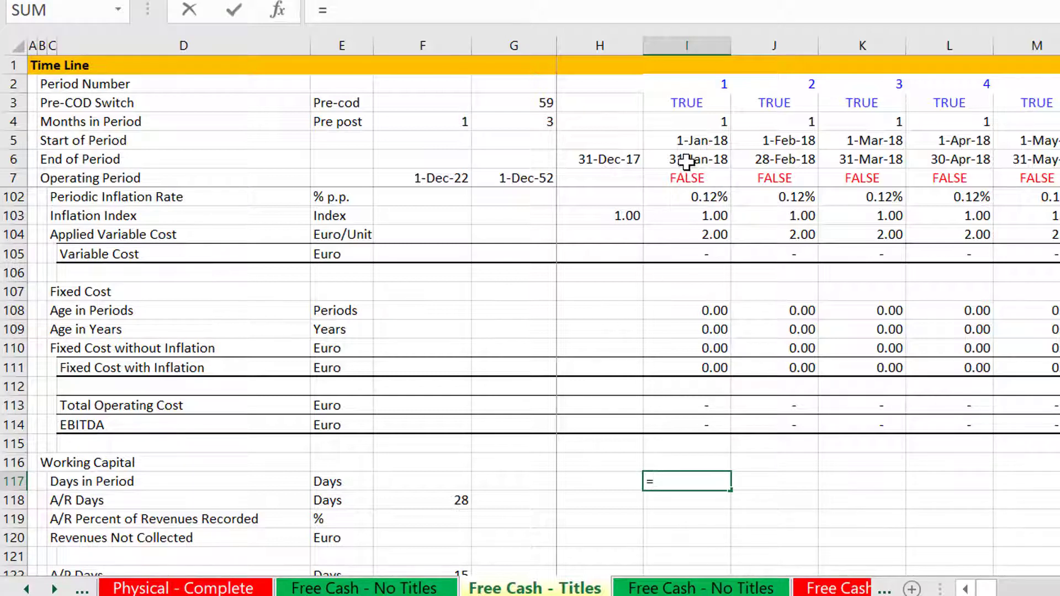
pyautogui.click(687, 161)
pyautogui.write('-')
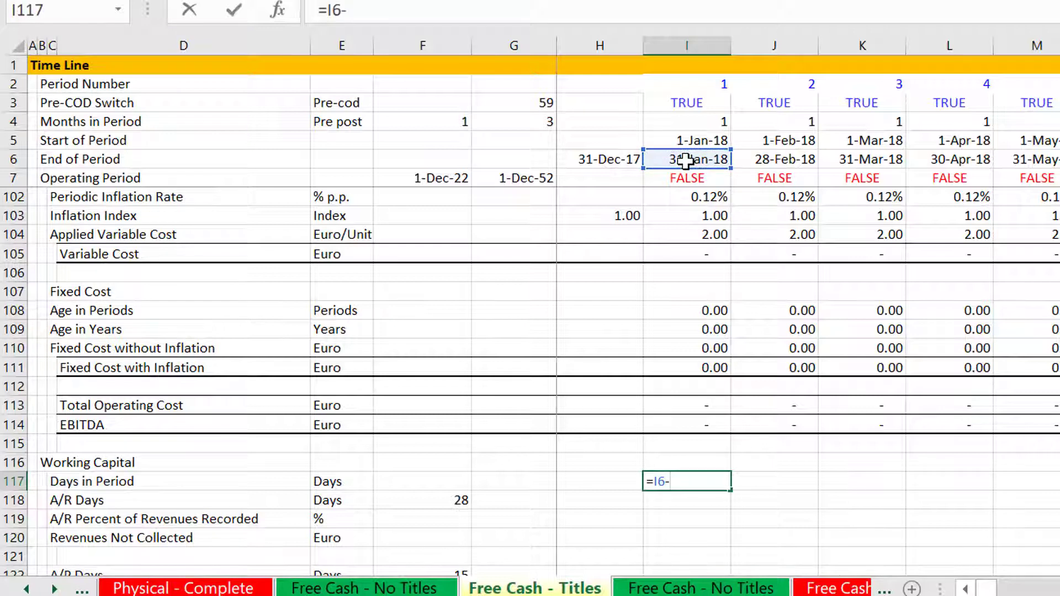
pyautogui.click(684, 136)
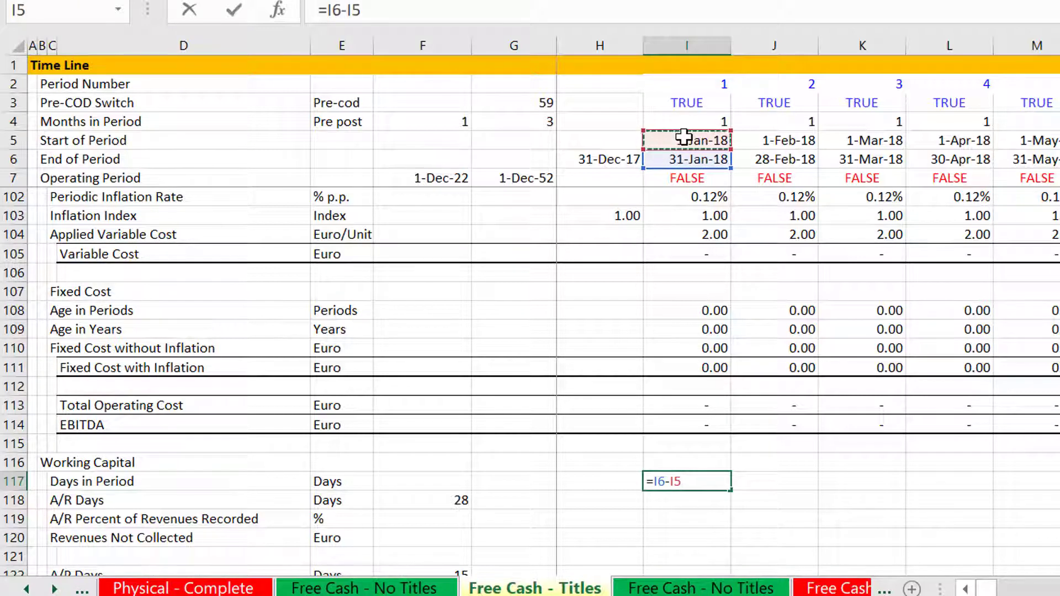
pyautogui.write('+1')
pyautogui.press('Return')
pyautogui.press('Up')
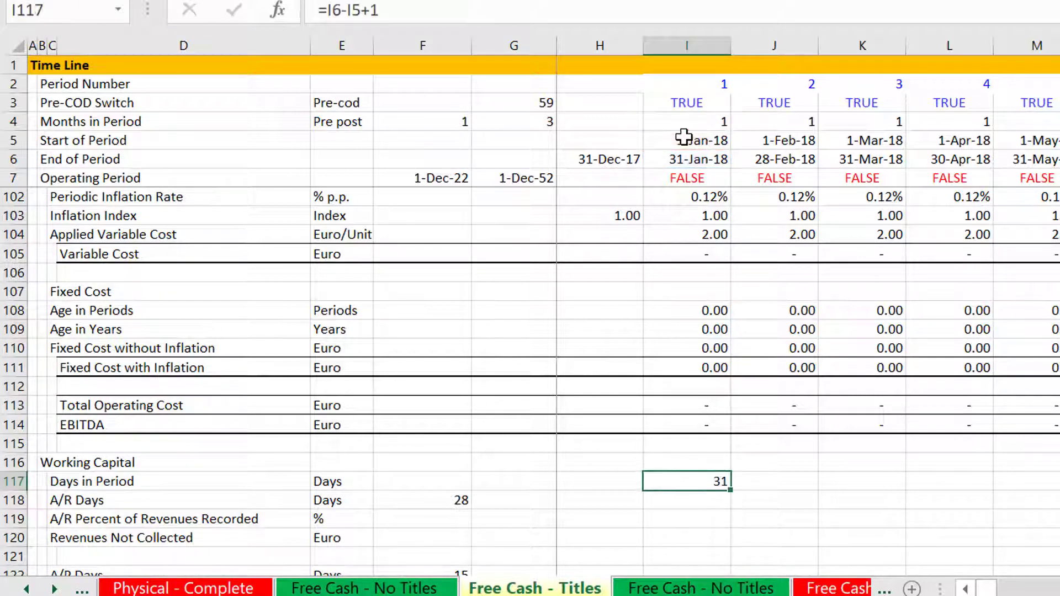
pyautogui.hotkey('ctrl', 'shift', 'Right')
pyautogui.hotkey('ctrl', 'r')
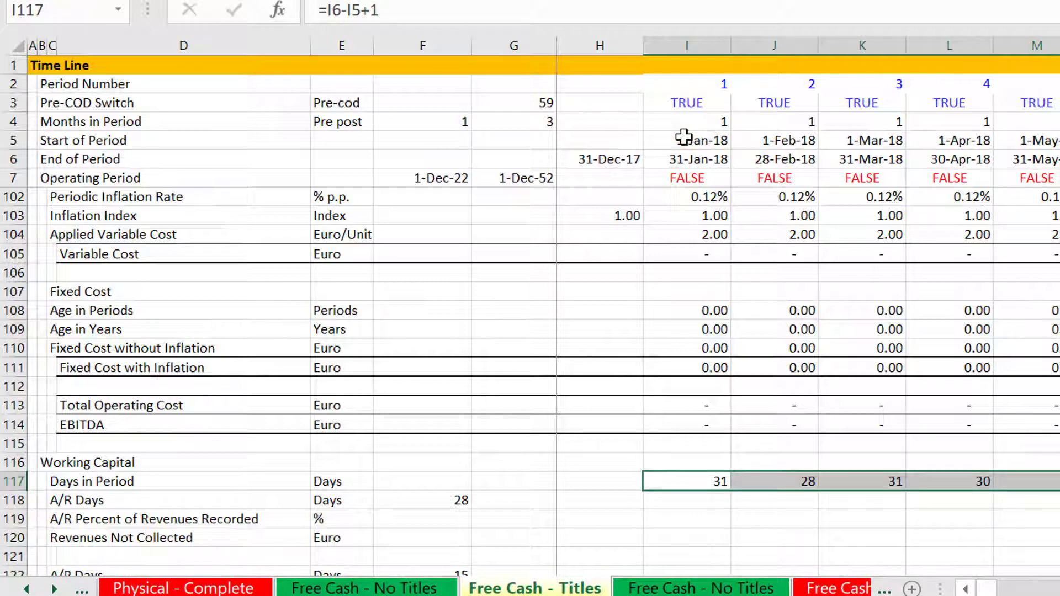
# Step: Link A/R Days in I118 to the 28-day input in F118 with an absolute reference and fill it across the timeline
pyautogui.press('Down')
pyautogui.write('=')
pyautogui.press('Left')
pyautogui.press('Left')
pyautogui.press('Left')
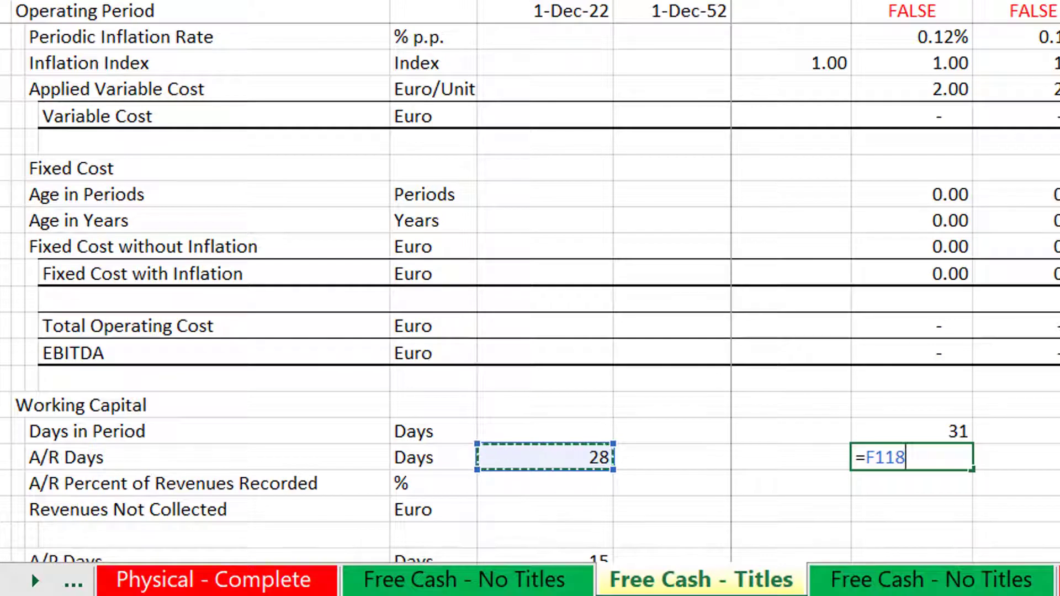
pyautogui.press('F4')
pyautogui.press('Return')
pyautogui.press('Up')
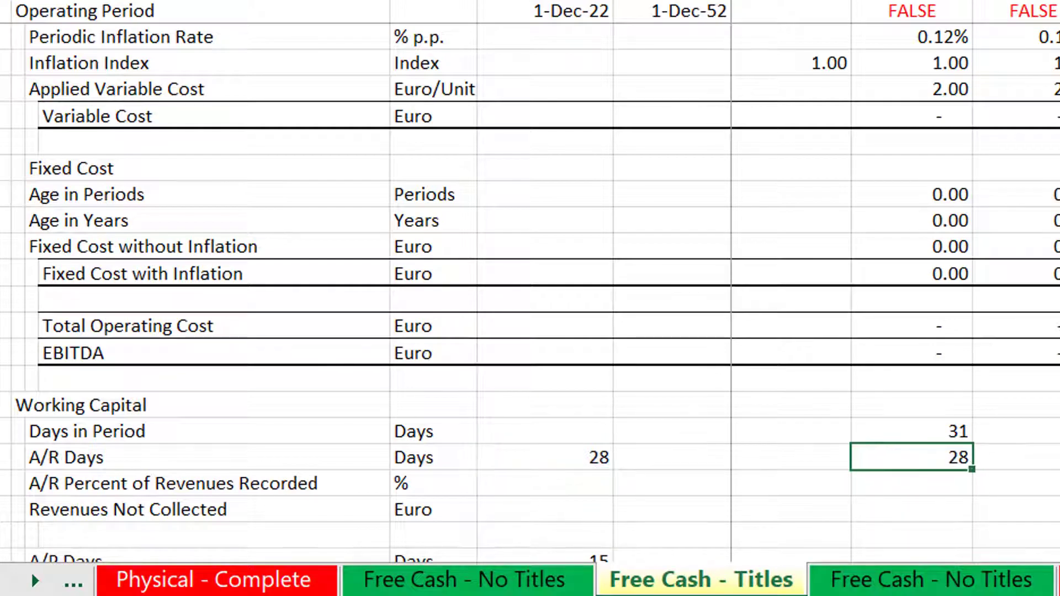
pyautogui.hotkey('shift', 'Right')
# Step: Enter A/R Percent of Revenues Recorded in I119 as =I118/I117, A/R days over days in period, and fill it across the timeline
pyautogui.press('Down')
pyautogui.write('=')
pyautogui.press('Up')
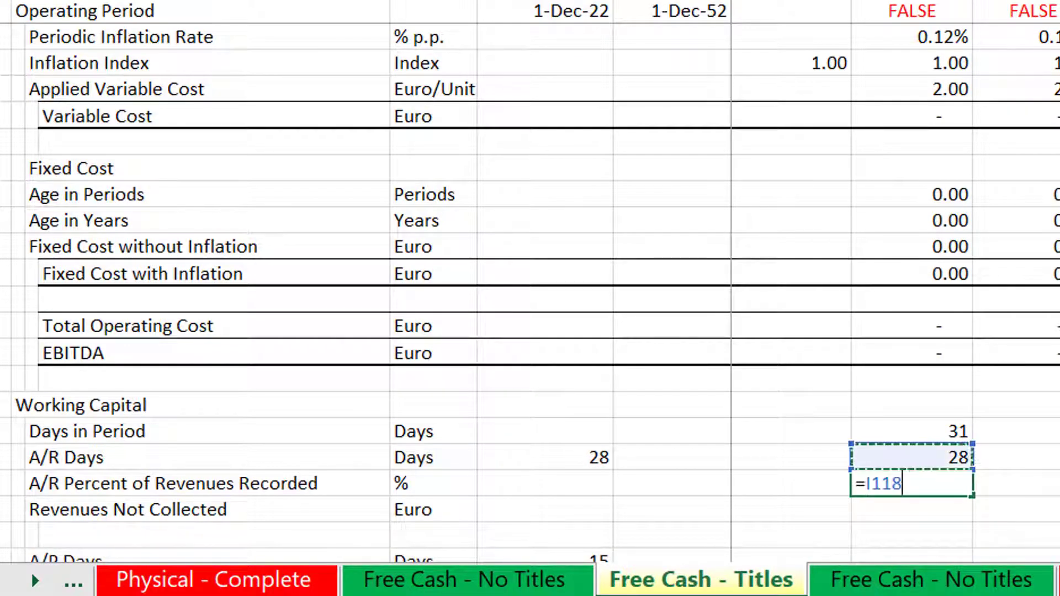
pyautogui.write('/')
pyautogui.press('Up')
pyautogui.press('Up')
pyautogui.press('Return')
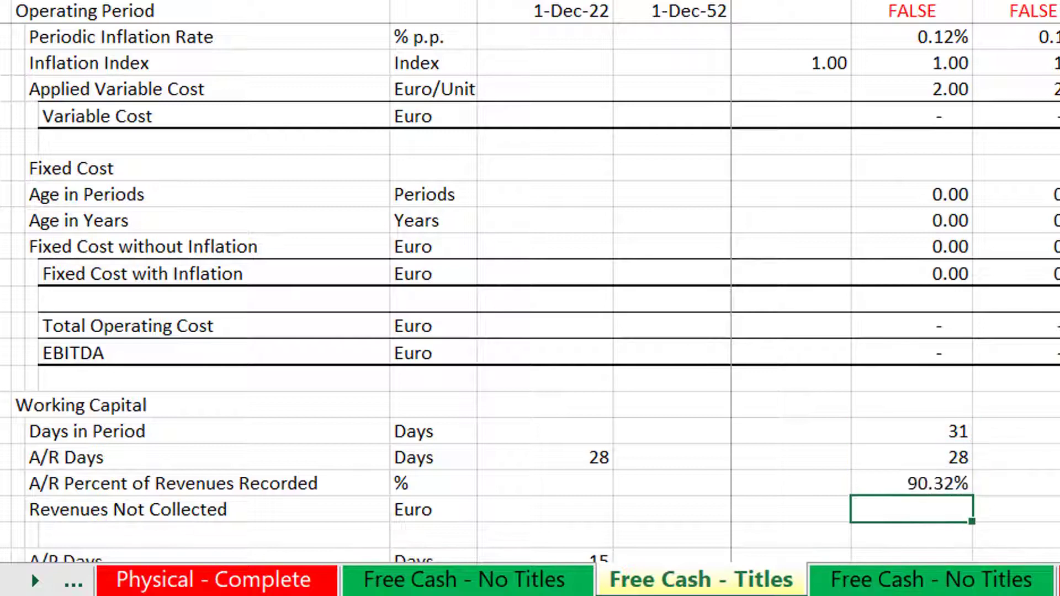
pyautogui.press('Up')
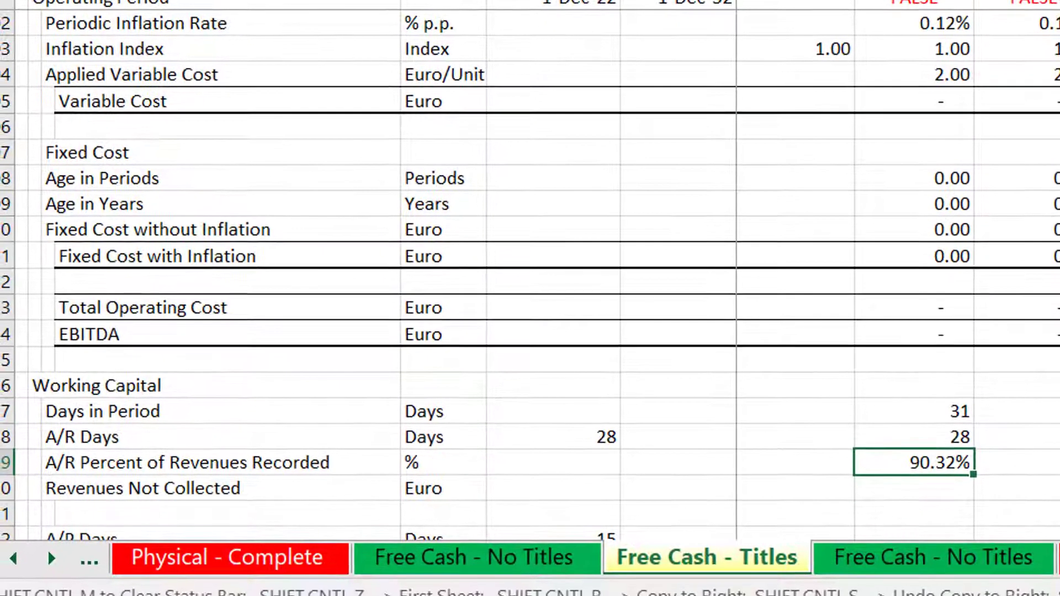
pyautogui.hotkey('shift', 'Right')
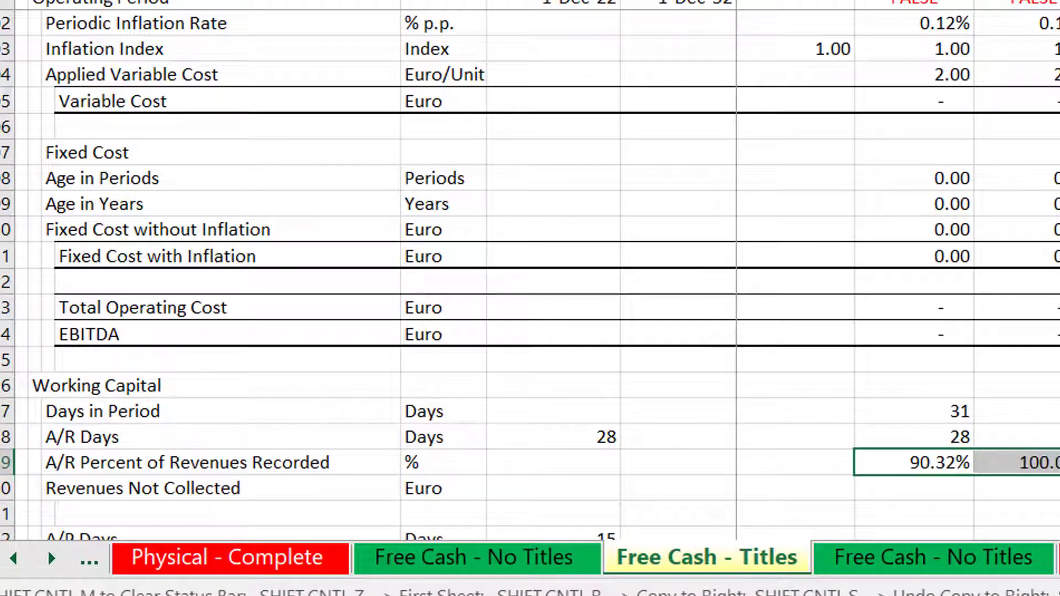
pyautogui.press('Right')
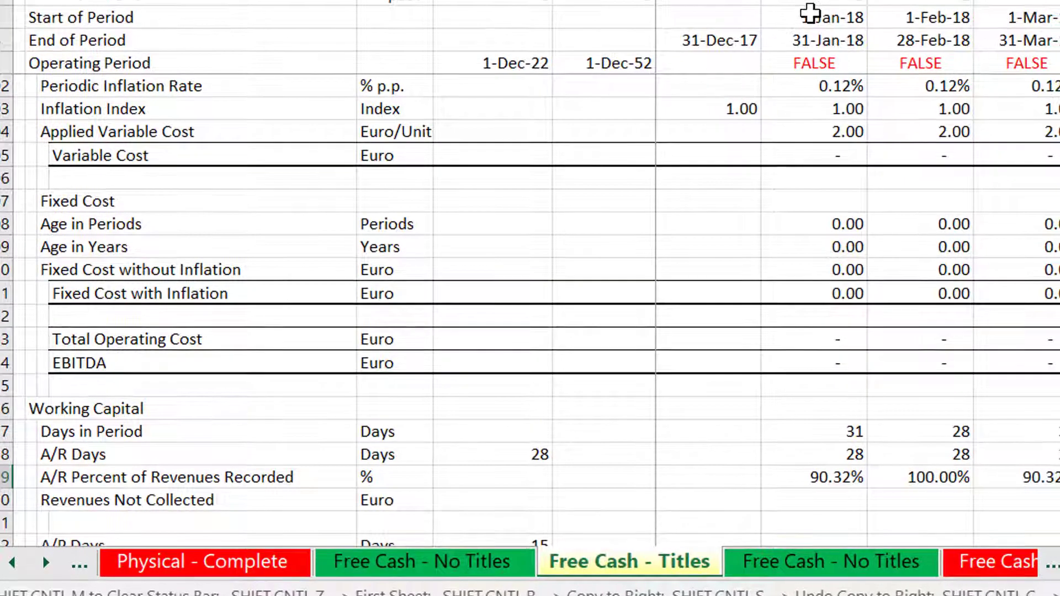
# Step: Examine the A/R Percent of Revenues Recorded row across the timeline, from the monthly periods through to the operating periods
pyautogui.press('Right')
pyautogui.press('Right')
pyautogui.press('Right')
pyautogui.press('Right')
pyautogui.press('Right')
pyautogui.press('Right')
pyautogui.press('Right')
pyautogui.press('Right')
pyautogui.press('Right')
pyautogui.press('Right')
pyautogui.press('Right')
pyautogui.press('Right')
pyautogui.press('Right')
pyautogui.press('Right')
pyautogui.press('Right')
pyautogui.press('Right')
pyautogui.press('Right')
pyautogui.press('Right')
pyautogui.press('Right')
pyautogui.press('Right')
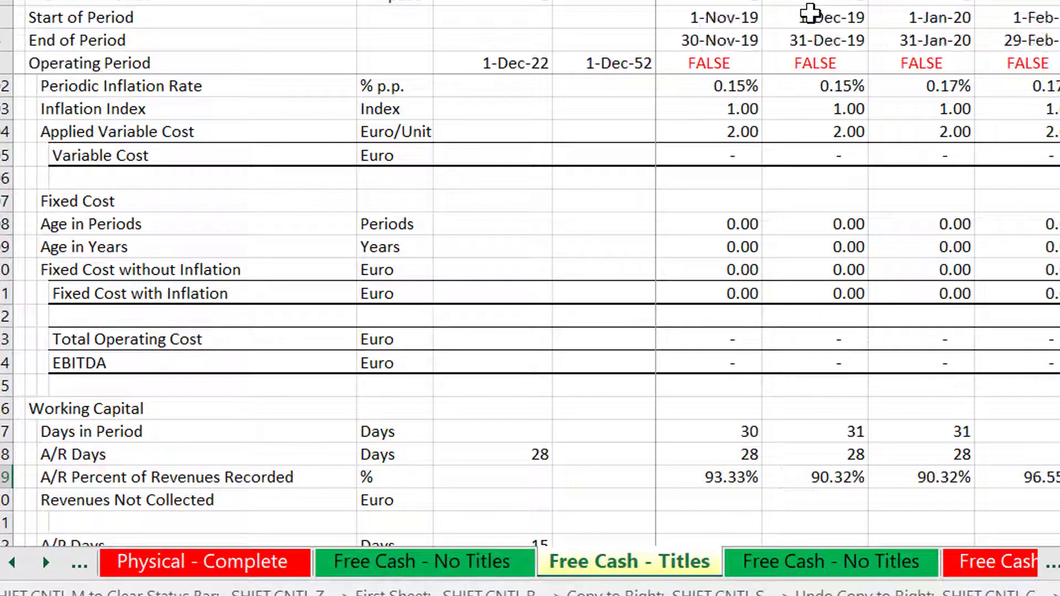
pyautogui.press('Right')
pyautogui.press('Right')
pyautogui.press('Right')
pyautogui.press('Right')
pyautogui.press('Right')
pyautogui.press('Right')
pyautogui.press('Right')
pyautogui.press('Right')
pyautogui.press('Right')
pyautogui.press('Right')
pyautogui.press('Right')
pyautogui.press('Right')
pyautogui.press('Right')
pyautogui.press('Right')
pyautogui.press('Right')
pyautogui.press('Right')
pyautogui.press('Right')
pyautogui.press('Right')
pyautogui.press('Right')
pyautogui.press('Right')
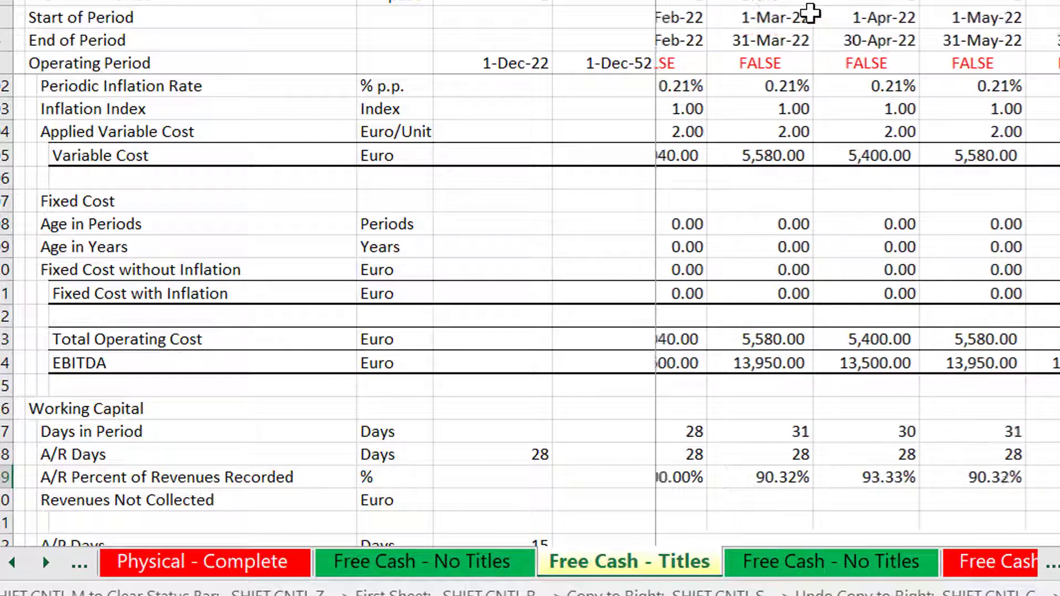
pyautogui.press('Right')
pyautogui.press('Right')
pyautogui.press('Right')
pyautogui.press('Right')
pyautogui.press('Right')
pyautogui.press('Right')
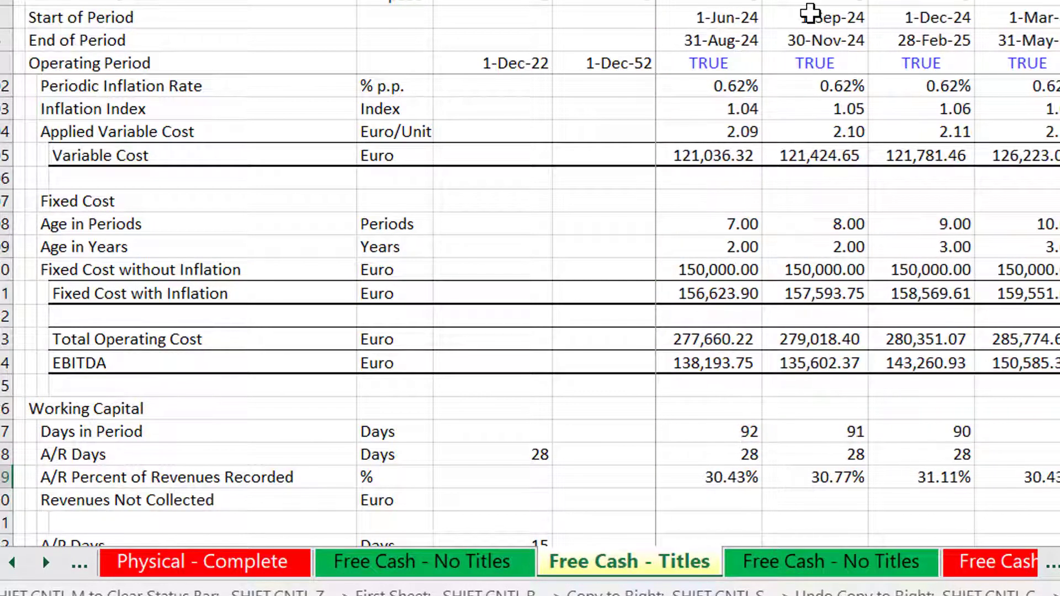
pyautogui.hotkey('ctrl', 'Left')
pyautogui.hotkey('ctrl', 'Left')
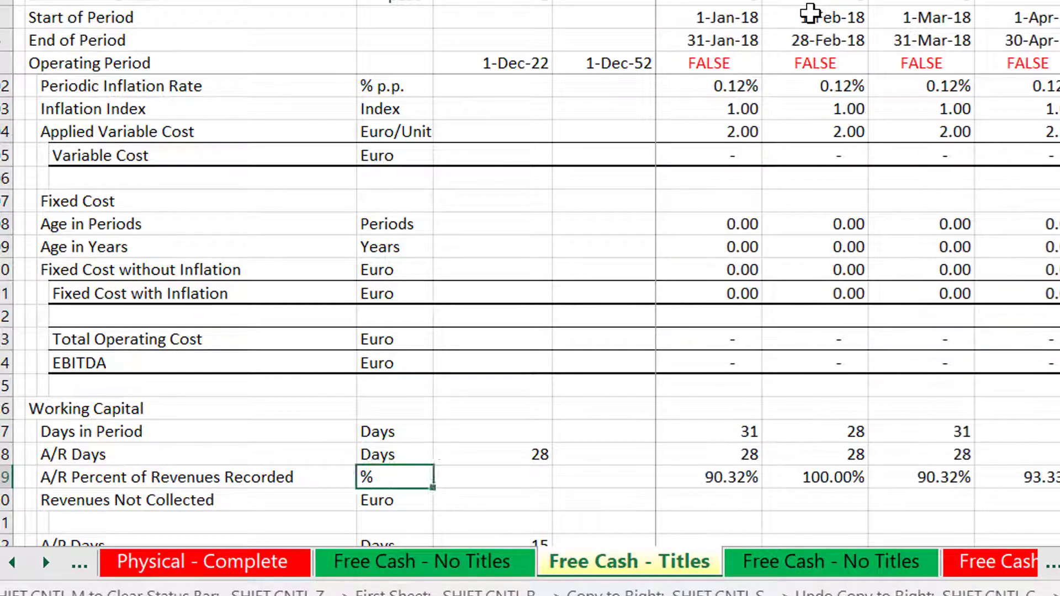
# Step: Enter Revenues Not Collected in I120 as =I119*I96, A/R percent times revenues, and fill it across the timeline
pyautogui.press('Left')
pyautogui.press('Down')
pyautogui.press('Down')
pyautogui.press('Down')
pyautogui.press('Down')
pyautogui.press('Down')
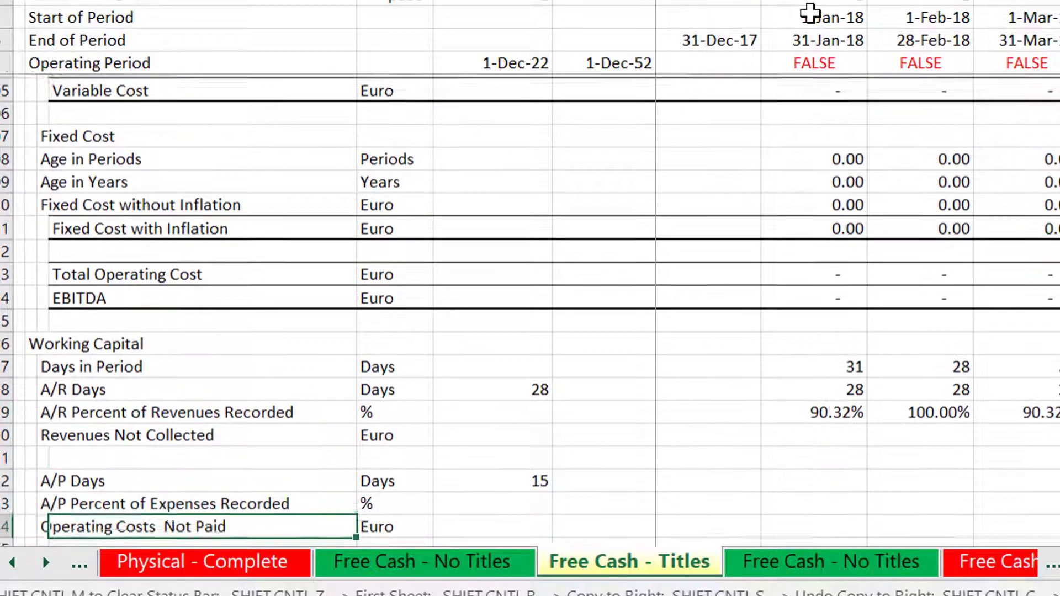
pyautogui.press('Up')
pyautogui.press('Up')
pyautogui.press('Up')
pyautogui.press('Up')
pyautogui.press('Right')
pyautogui.press('Right')
pyautogui.press('Right')
pyautogui.press('Right')
pyautogui.press('Right')
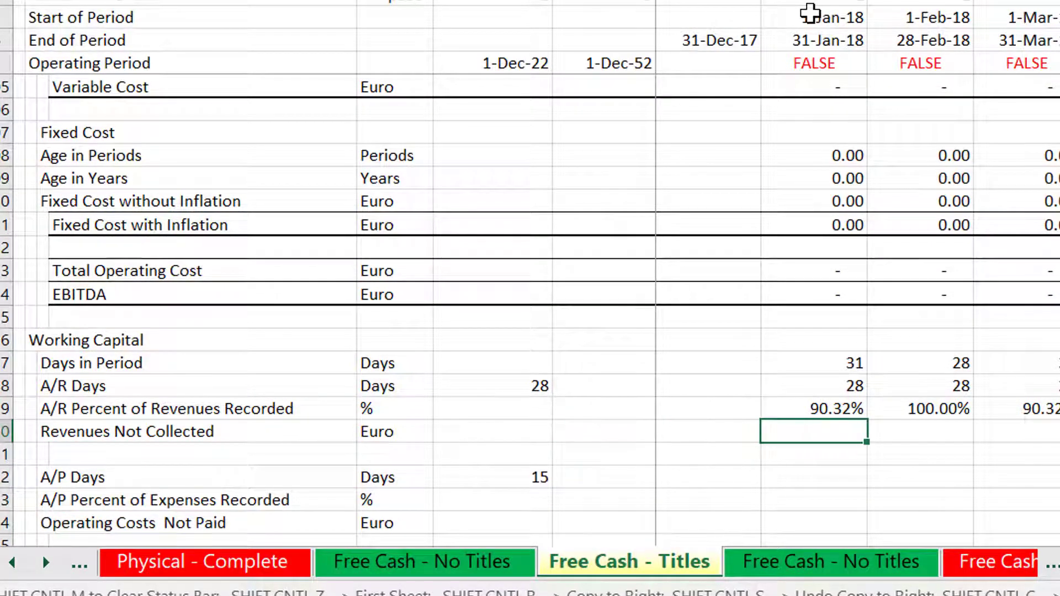
pyautogui.write('=')
pyautogui.press('Up')
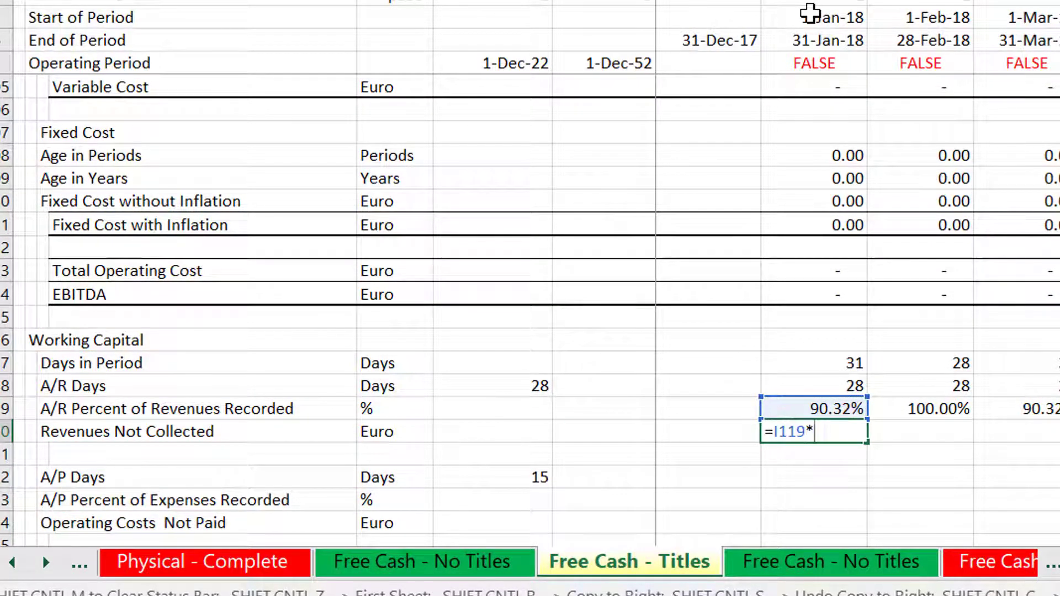
pyautogui.press('pageup')
pyautogui.press('Up')
pyautogui.press('Down')
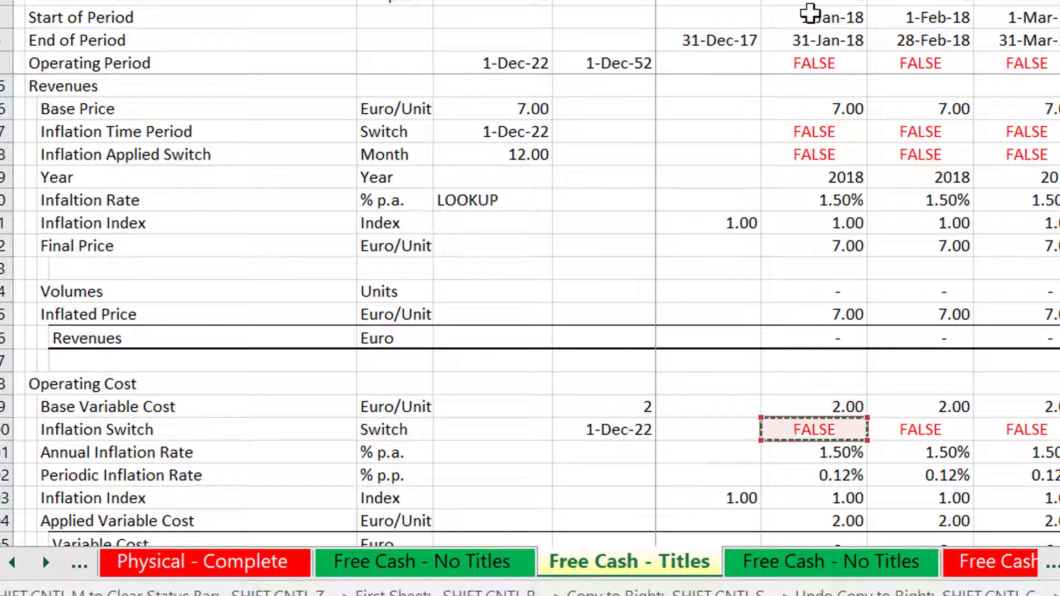
pyautogui.press('Up')
pyautogui.press('Up')
pyautogui.press('Up')
pyautogui.press('Up')
pyautogui.press('Up')
pyautogui.press('Up')
pyautogui.press('Up')
pyautogui.press('Up')
pyautogui.press('Up')
pyautogui.press('Up')
pyautogui.press('Up')
pyautogui.press('Down')
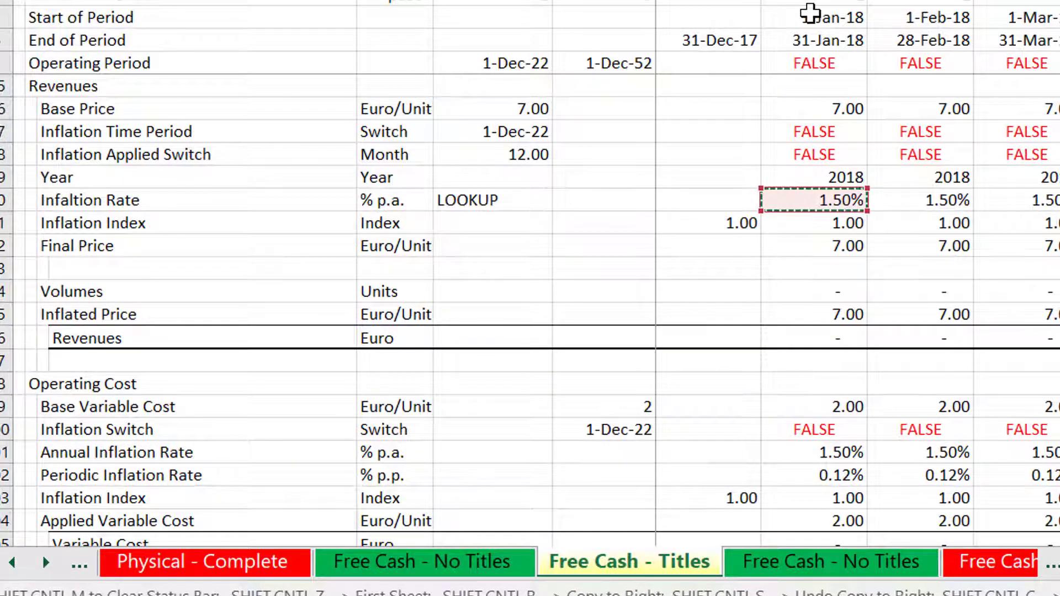
pyautogui.press('Down')
pyautogui.press('Down')
pyautogui.press('Down')
pyautogui.press('Down')
pyautogui.press('Down')
pyautogui.press('Down')
pyautogui.scroll(-4, 810, 13)
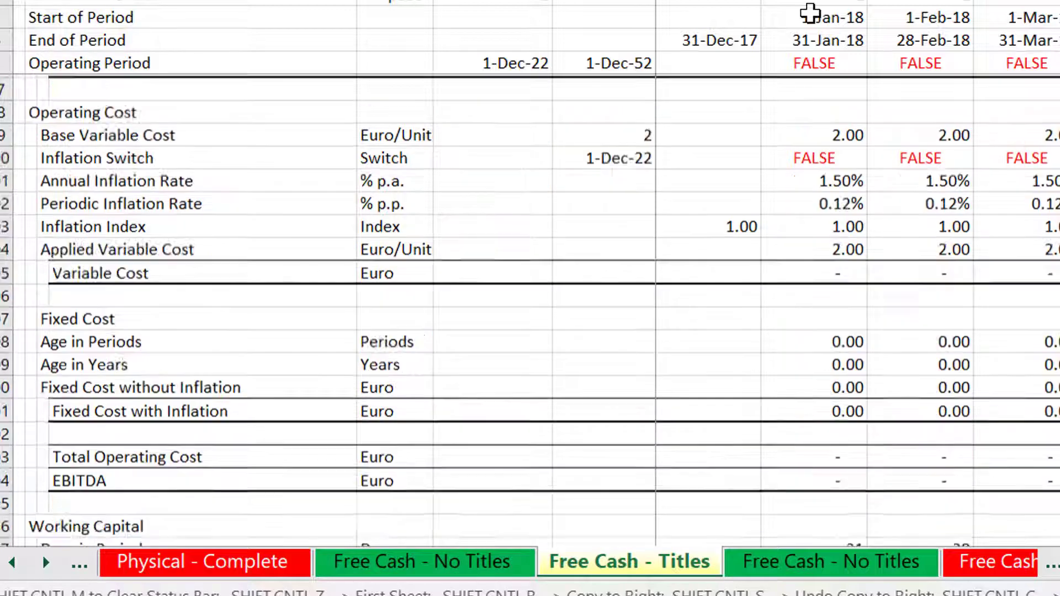
pyautogui.press('Return')
pyautogui.hotkey('ctrl', 'shift', 'r')
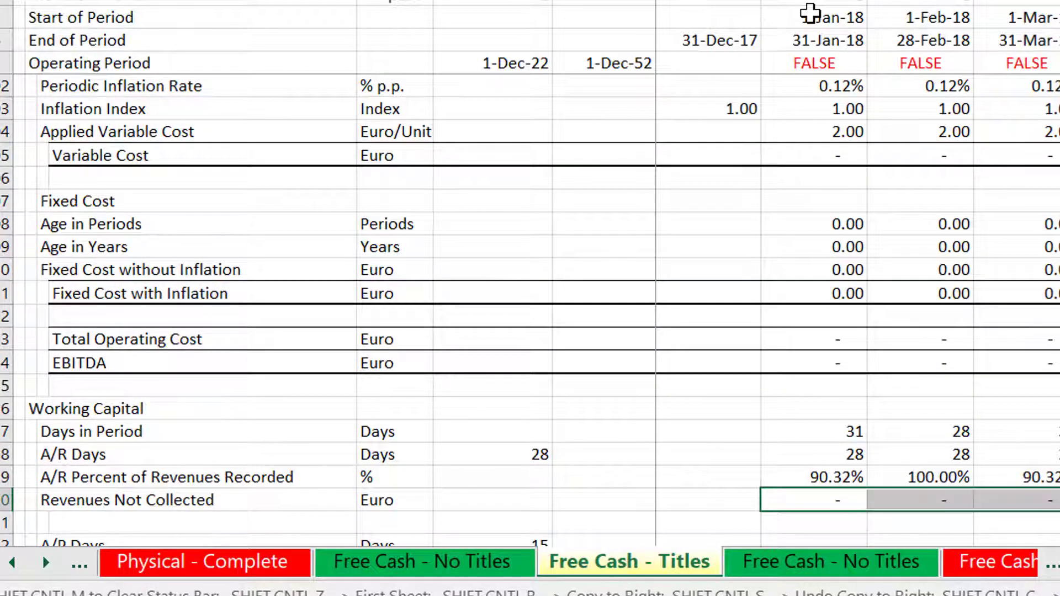
# Step: Link A/P Days in I122 to the 15-day input with the absolute reference =$F$122 and fill it across the timeline
pyautogui.press('Down')
pyautogui.press('Down')
pyautogui.press('Down')
pyautogui.press('Down')
pyautogui.press('Down')
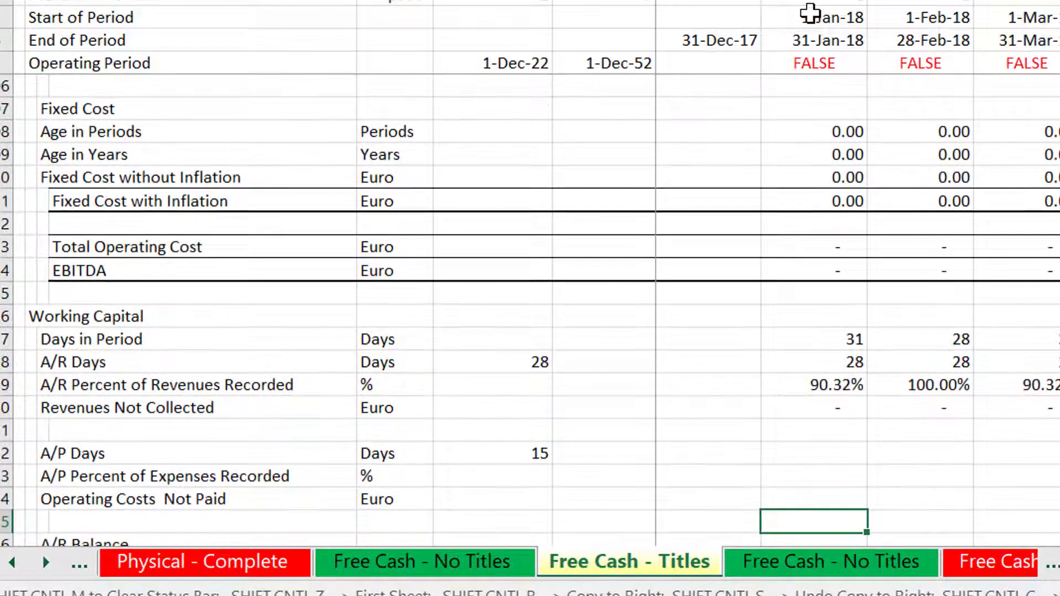
pyautogui.press('Up')
pyautogui.press('Up')
pyautogui.press('Up')
pyautogui.press('Up')
pyautogui.press('Up')
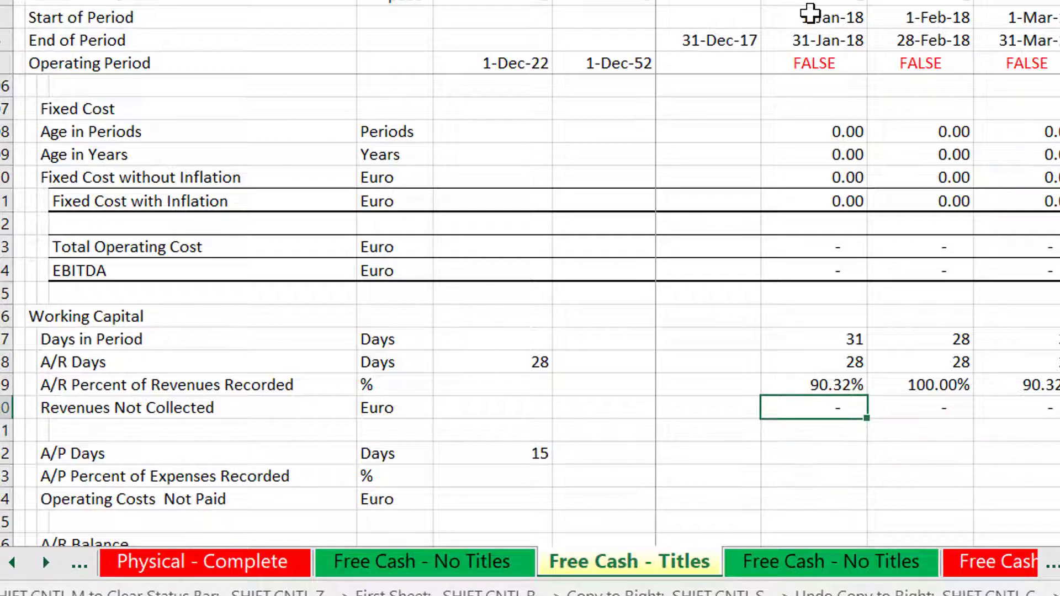
pyautogui.press('Down')
pyautogui.press('Down')
pyautogui.write('=')
pyautogui.press('Left')
pyautogui.press('Left')
pyautogui.press('Left')
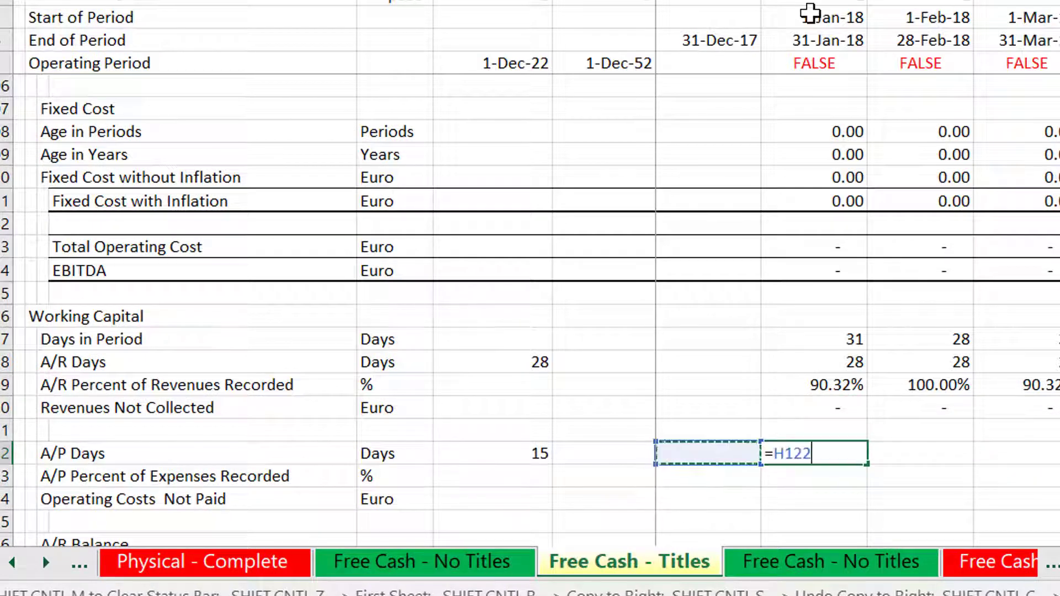
pyautogui.press('F4')
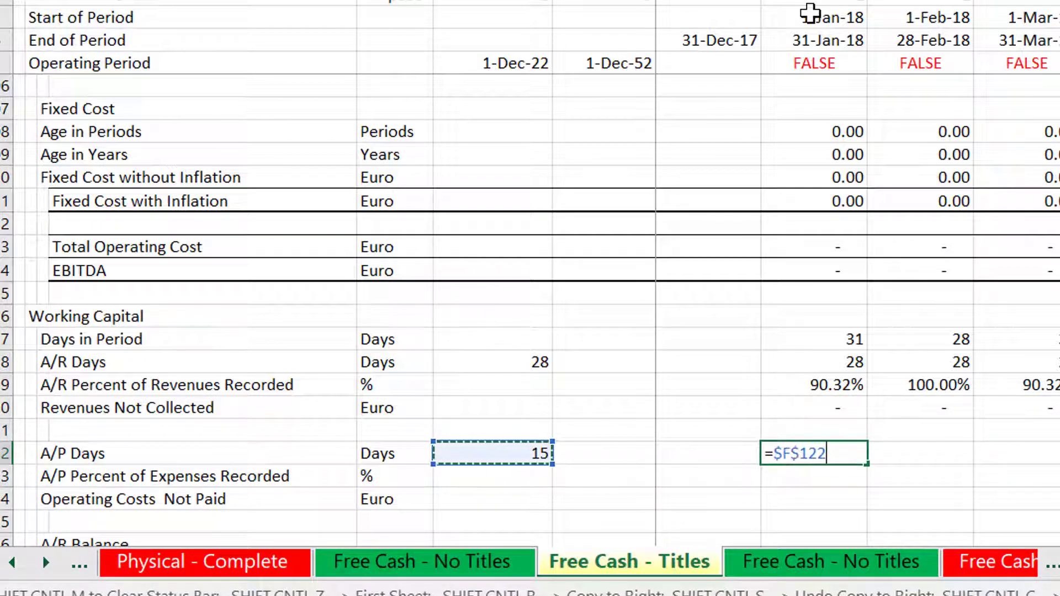
pyautogui.press('Return')
pyautogui.press('Up')
pyautogui.hotkey('ctrl', 'shift', 's')
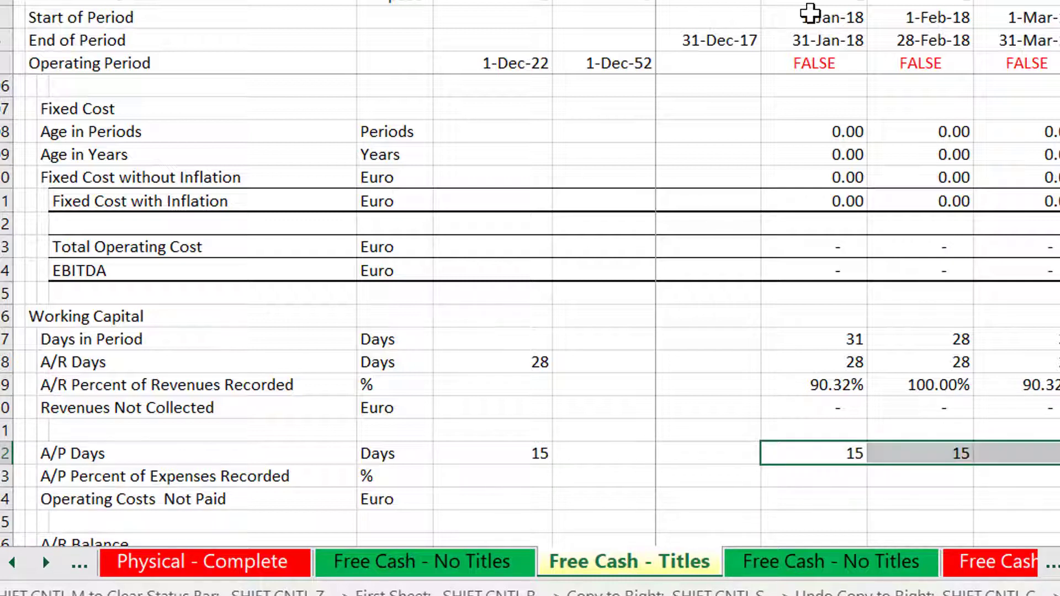
# Step: Enter A/P Percent of Expenses Recorded in I123 as =I122/I117, A/P days over days in period, and fill it across the timeline
pyautogui.write('=')
pyautogui.press('Up')
pyautogui.write('/')
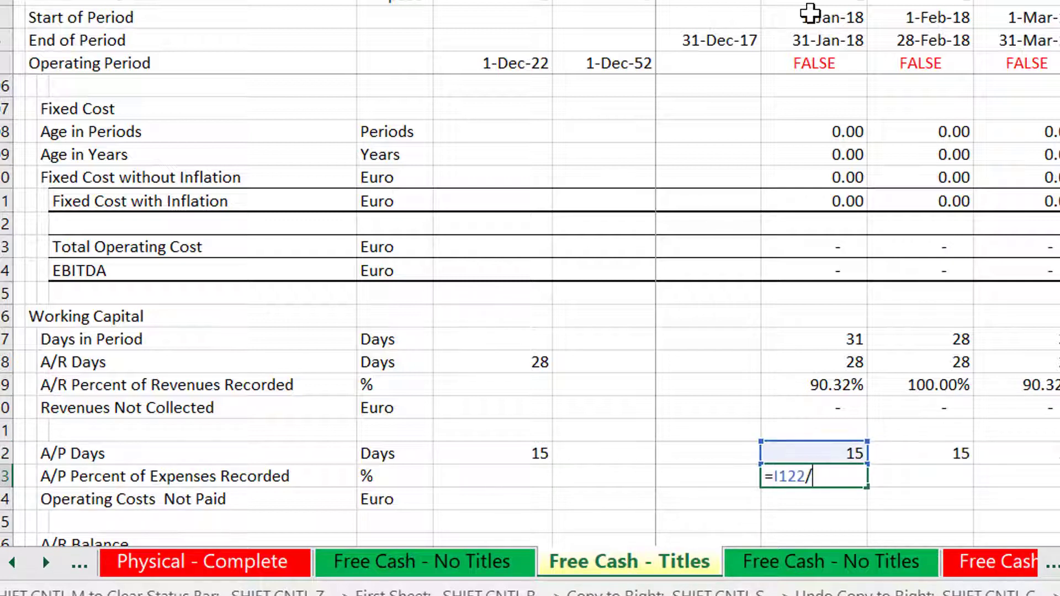
pyautogui.press('Up')
pyautogui.press('Up')
pyautogui.press('Up')
pyautogui.press('Up')
pyautogui.press('Up')
pyautogui.press('Up')
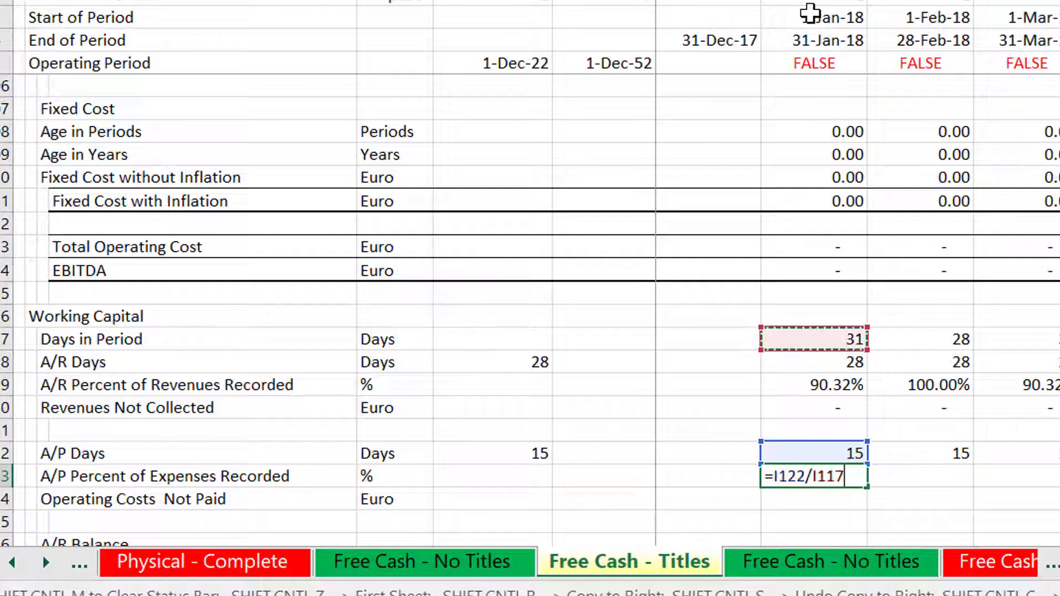
pyautogui.press('Return')
pyautogui.hotkey('ctrl', 'shift', 'r')
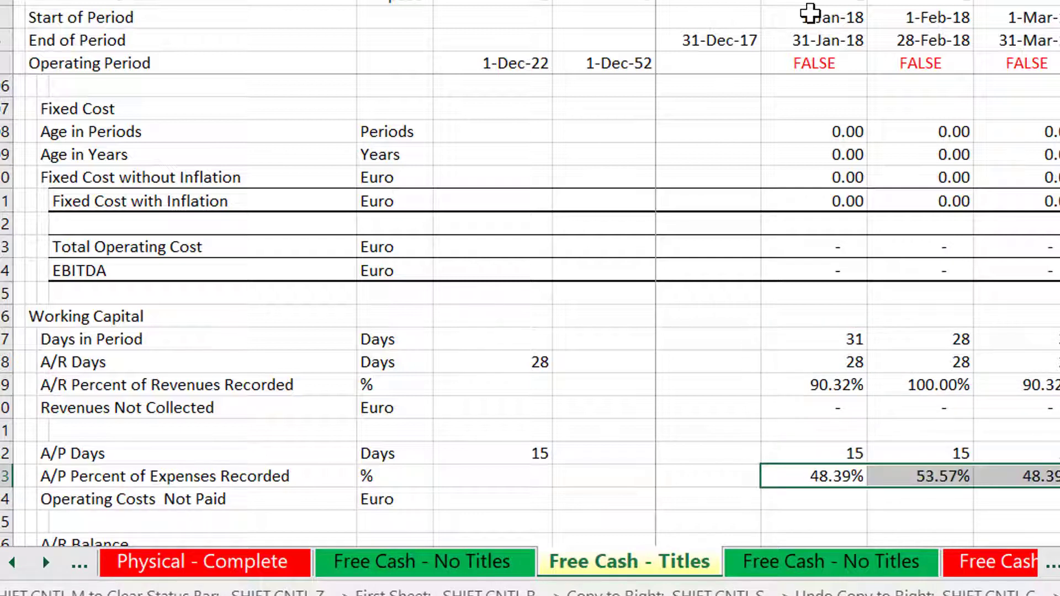
# Step: Enter Operating Costs Not Paid in I124 as =I123*I113, A/P percent times total operating cost, and fill it across the timeline
pyautogui.press('Down')
pyautogui.write('=')
pyautogui.press('Up')
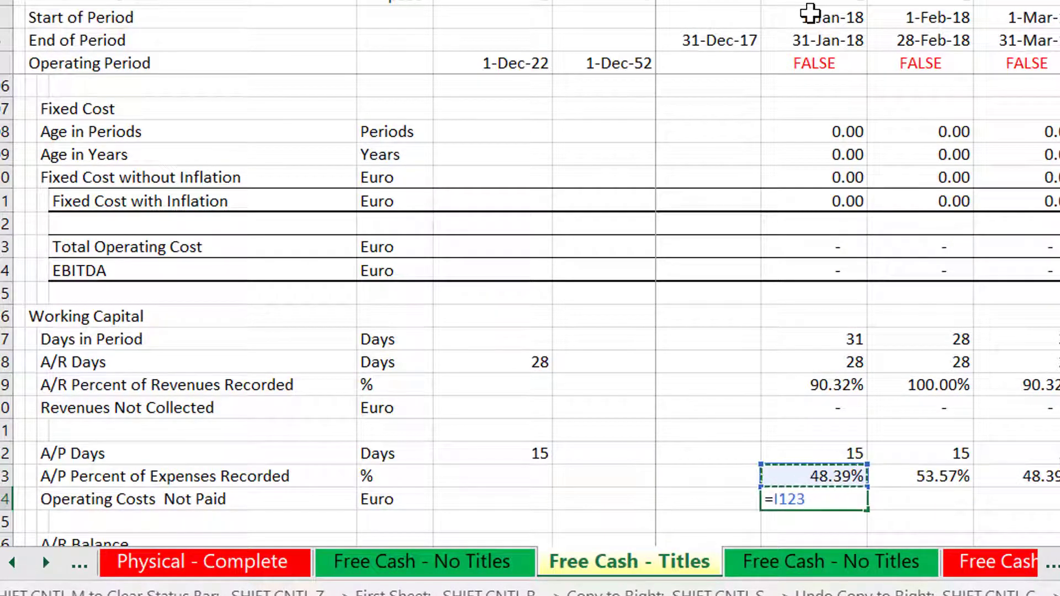
pyautogui.write('*')
pyautogui.press('Up')
pyautogui.press('Up')
pyautogui.press('Up')
pyautogui.press('Up')
pyautogui.press('Up')
pyautogui.press('Up')
pyautogui.press('Up')
pyautogui.press('Up')
pyautogui.press('Up')
pyautogui.press('Up')
pyautogui.press('Up')
pyautogui.press('Up')
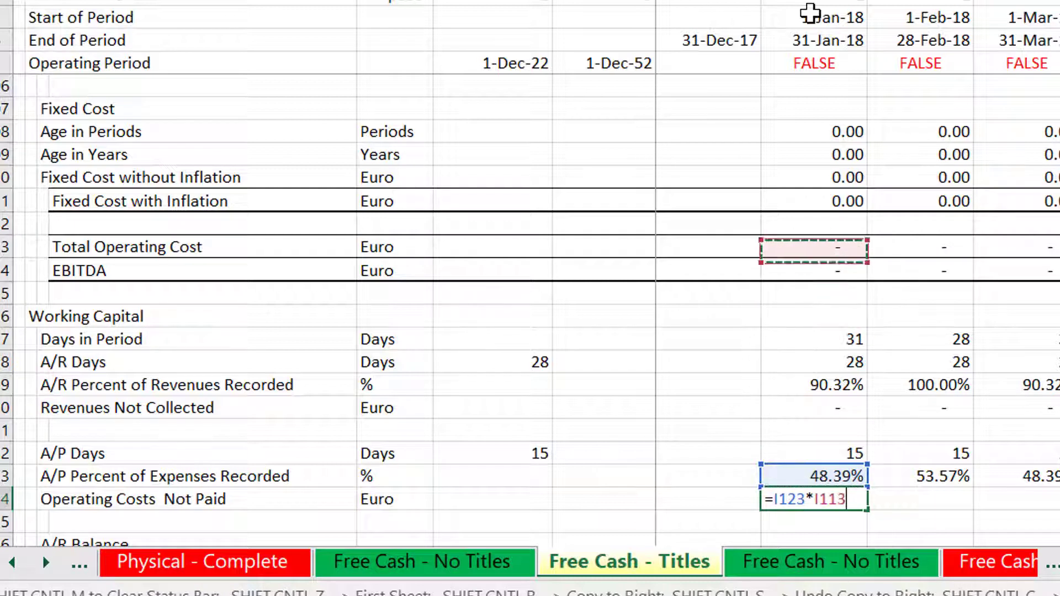
pyautogui.press('Return')
pyautogui.press('Up')
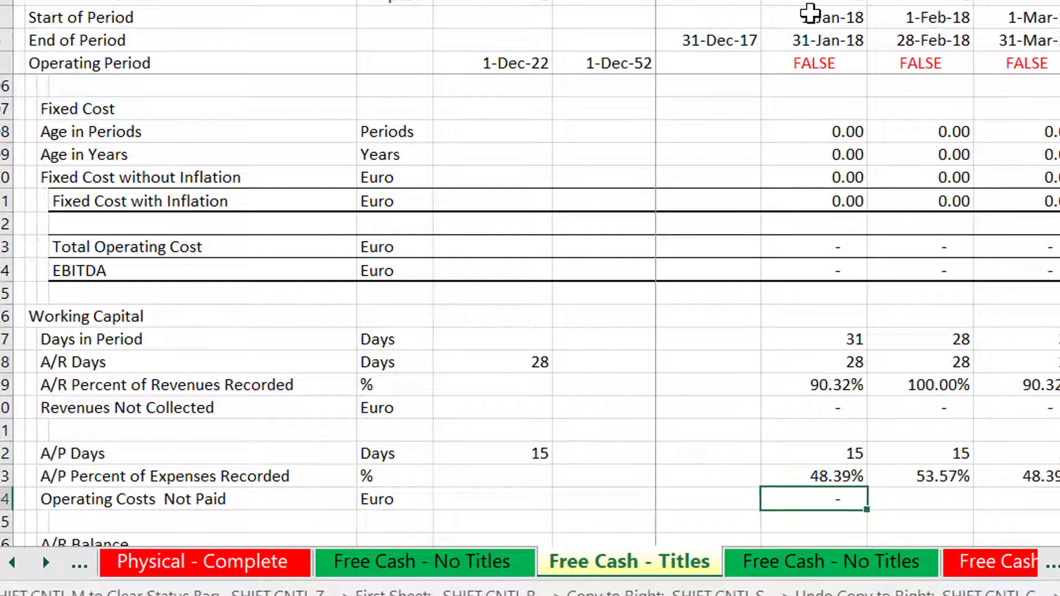
pyautogui.hotkey('ctrl', 'shift', 'Right')
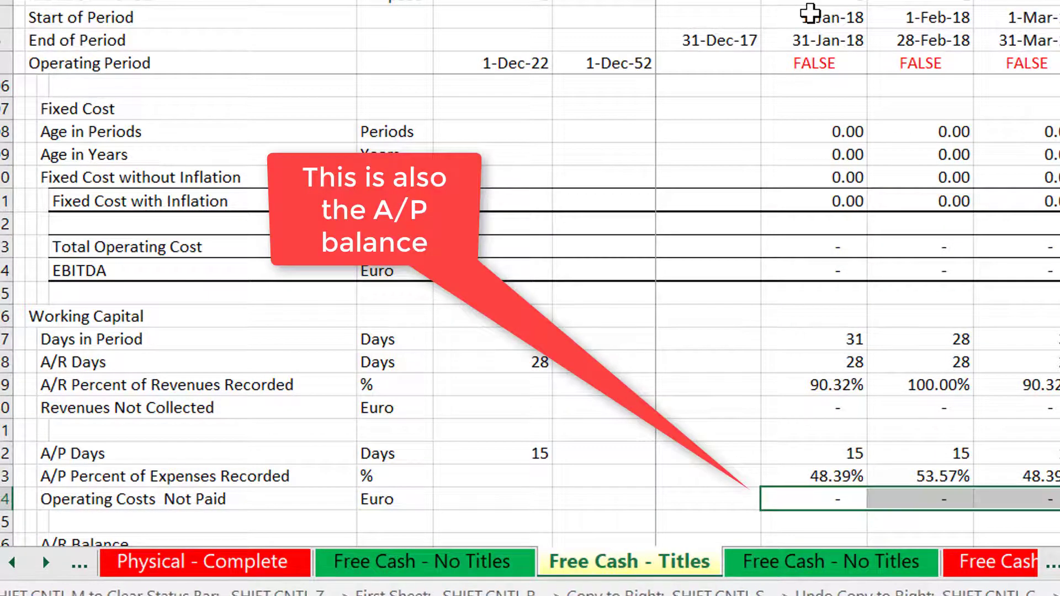
# Step: Link the A/R Balance's Opening Balance in I127 to the prior period's Closing Balance in H130
pyautogui.press('Down')
pyautogui.press('Down')
pyautogui.press('Down')
pyautogui.press('Down')
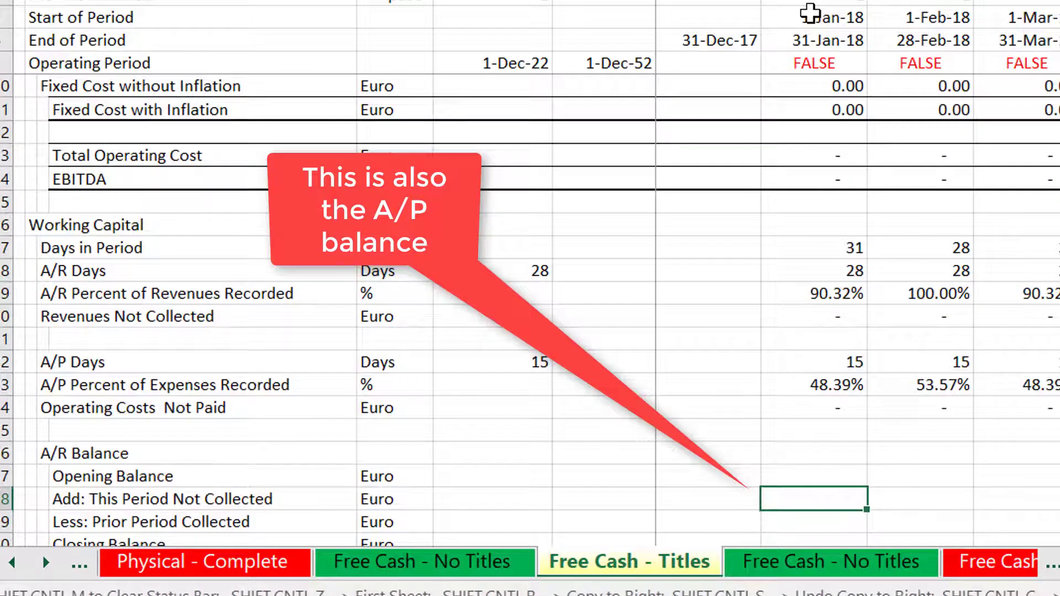
pyautogui.press('Up')
pyautogui.write('=')
pyautogui.press('Down')
pyautogui.press('Down')
pyautogui.press('Down')
pyautogui.press('Down')
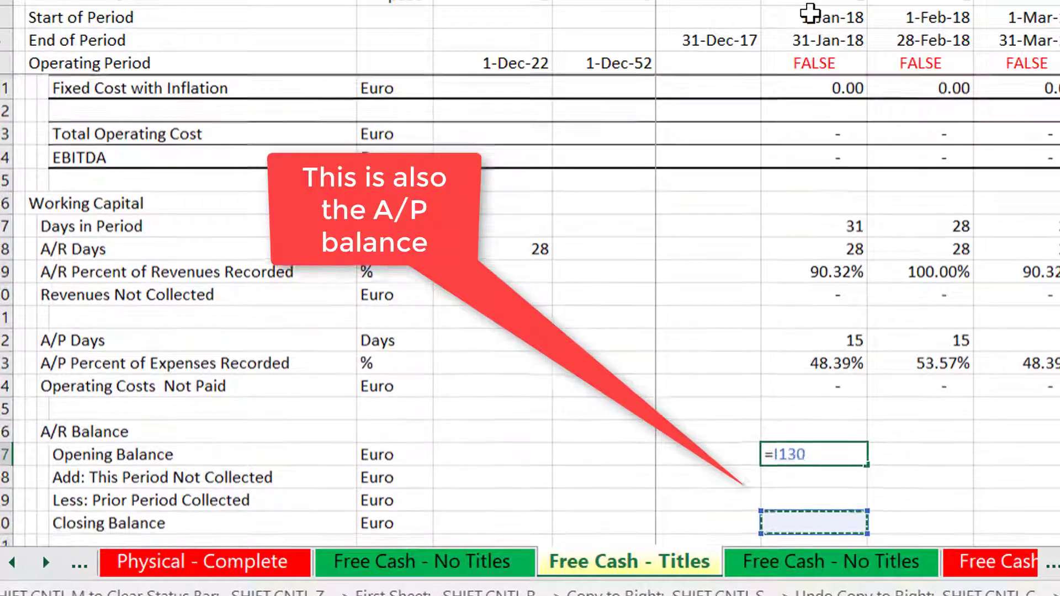
pyautogui.press('Up')
pyautogui.press('Left')
pyautogui.press('Return')
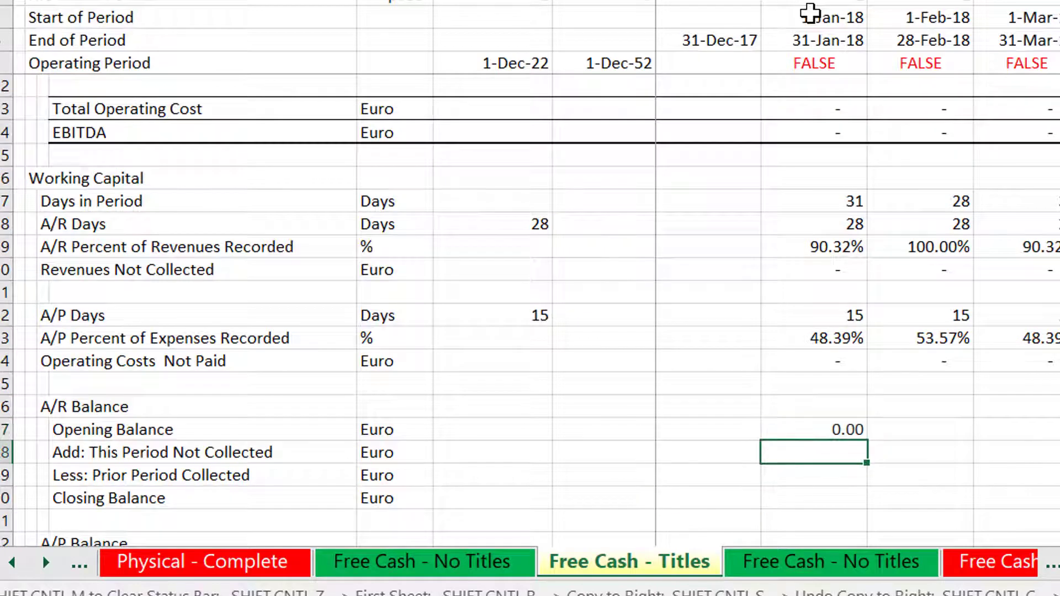
# Step: Link the A/R Balance's Add: This Period Not Collected in I128 to Revenues Not Collected with =I120
pyautogui.write('=')
pyautogui.press('Up')
pyautogui.press('Up')
pyautogui.press('Up')
pyautogui.press('Up')
pyautogui.press('Up')
pyautogui.press('Up')
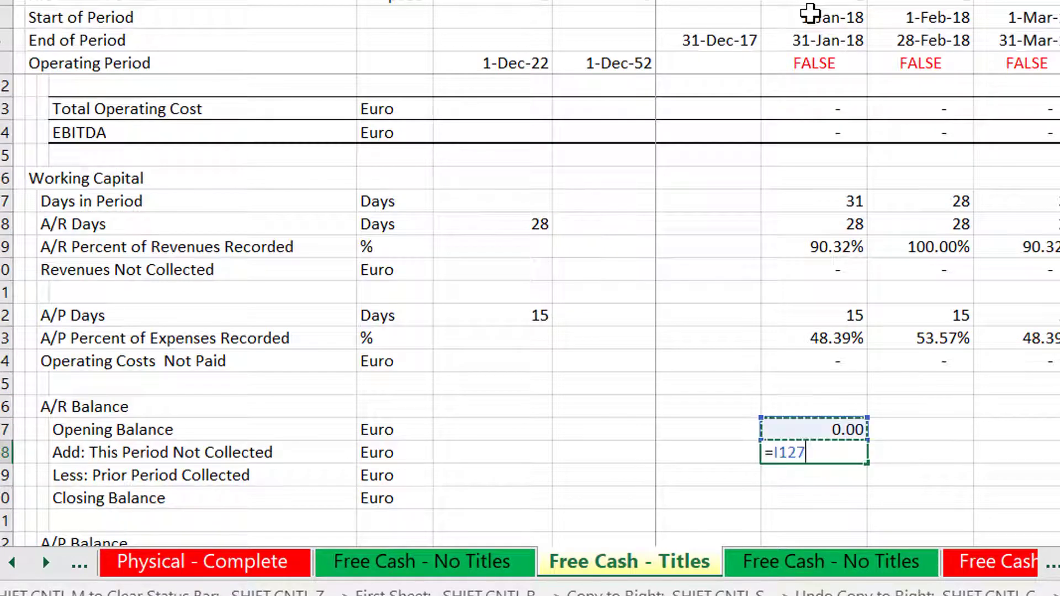
pyautogui.press('Up')
pyautogui.press('Up')
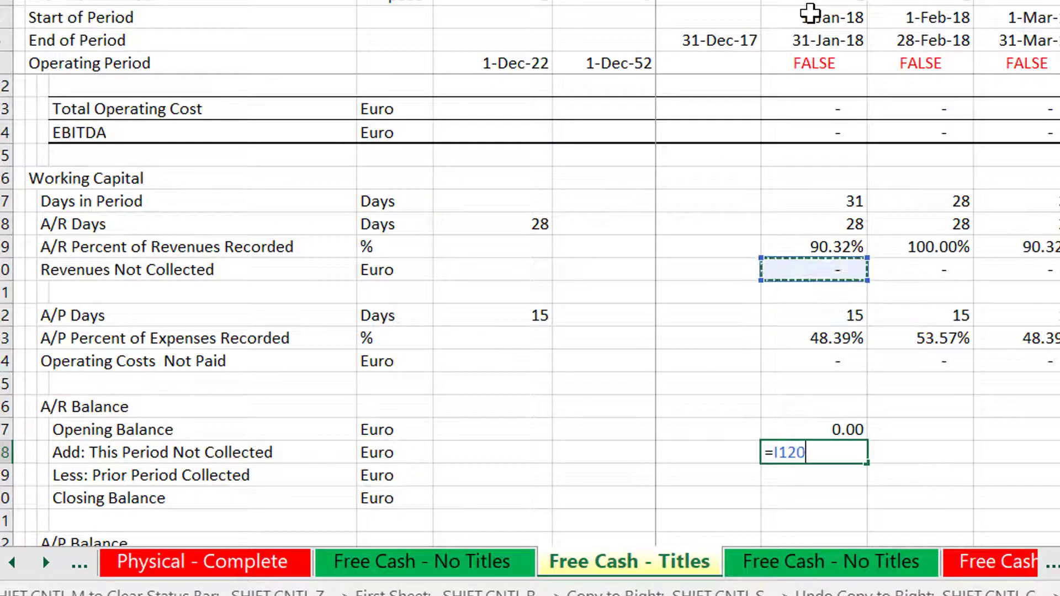
pyautogui.press('Up')
pyautogui.press('Down')
pyautogui.press('Return')
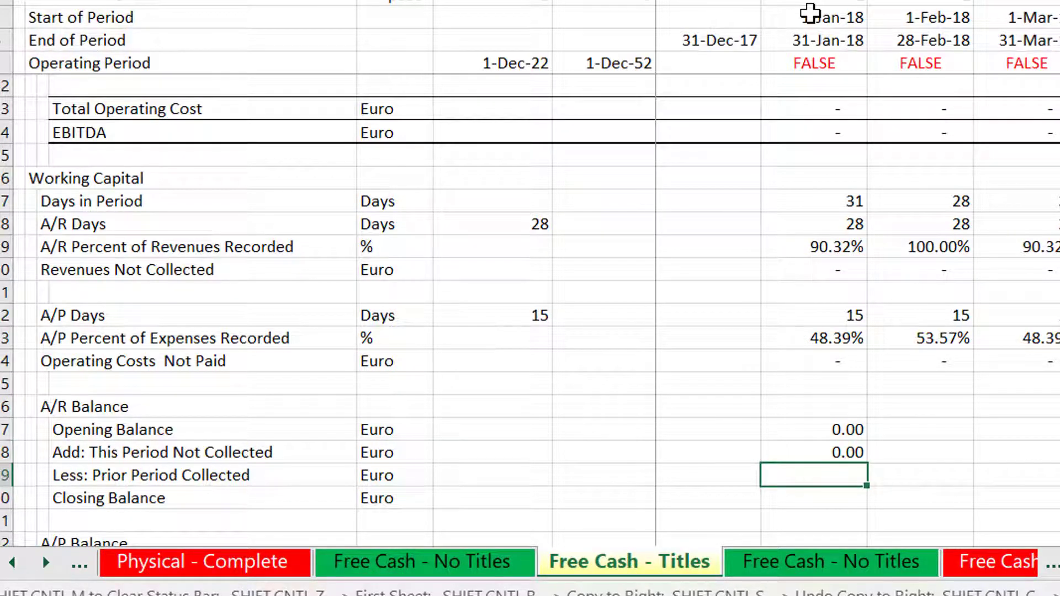
# Step: Set Less: Prior Period Collected in I129 to the previous period's not-collected amount with =H128
pyautogui.write('=')
pyautogui.press('Up')
pyautogui.press('Left')
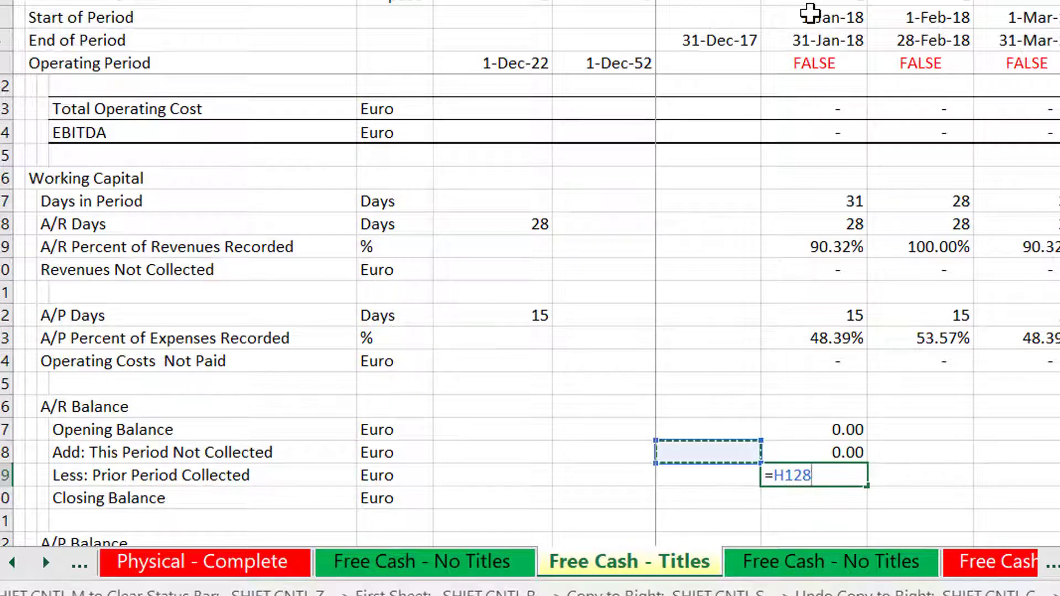
pyautogui.press('Return')
pyautogui.write('=')
pyautogui.press('Up')
pyautogui.press('Up')
pyautogui.press('Up')
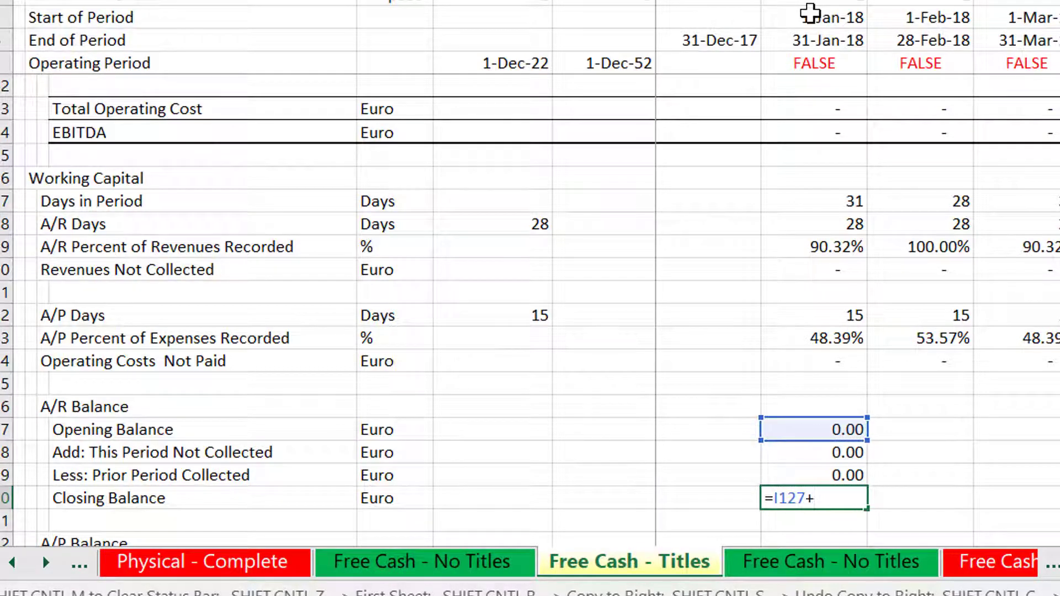
pyautogui.write('+')
pyautogui.press('Up')
pyautogui.press('Up')
pyautogui.write('-')
pyautogui.press('Up')
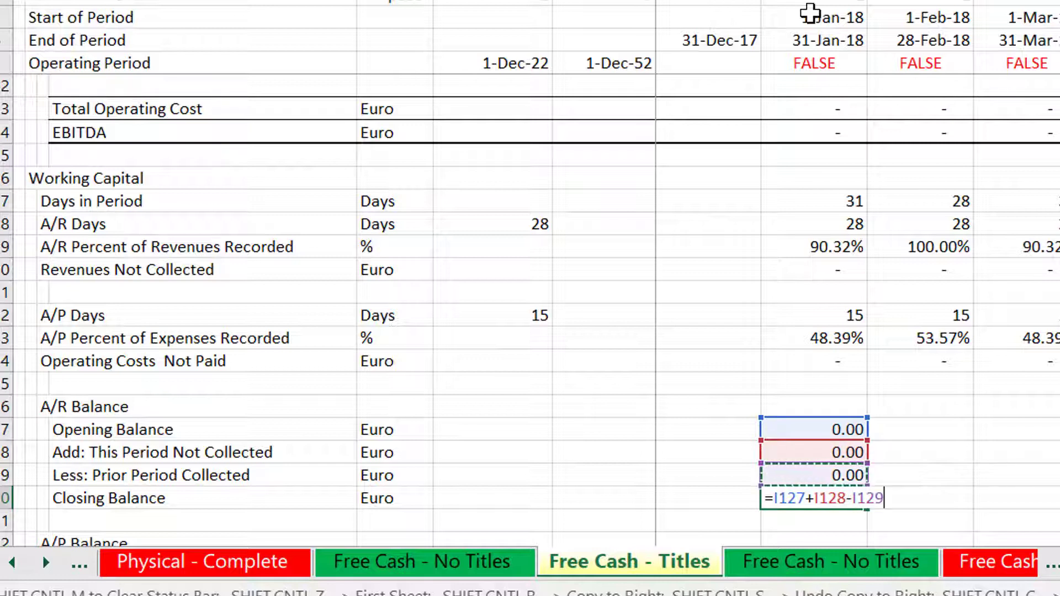
pyautogui.press('BackSpace')
pyautogui.press('BackSpace')
pyautogui.press('BackSpace')
pyautogui.press('BackSpace')
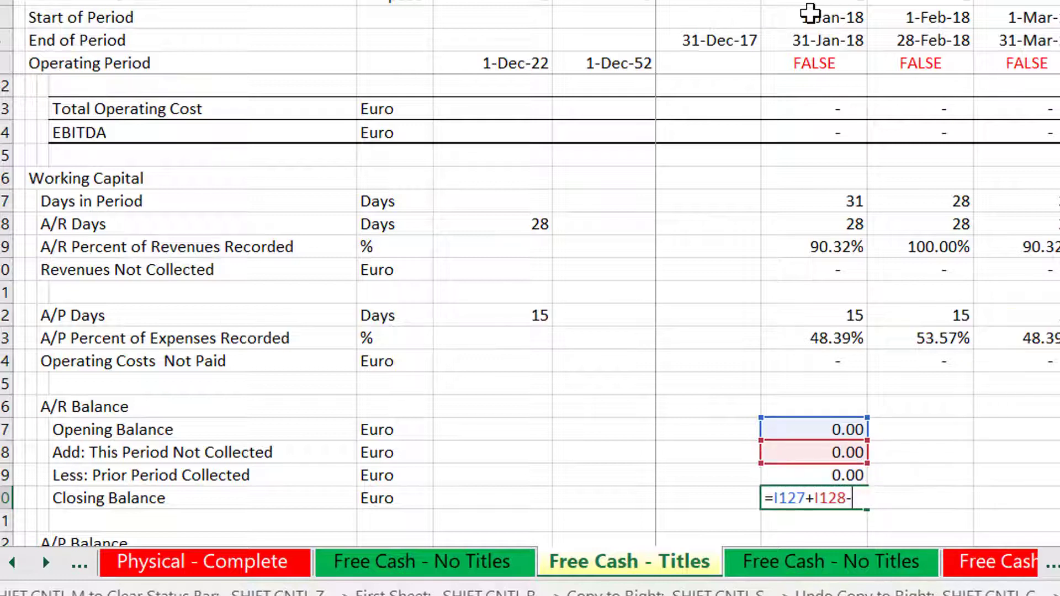
pyautogui.press('Escape')
# Step: Enter the A/R Closing Balance in I130 as =I127+I128-I129, opening balance plus additions less prior period collections
pyautogui.write('=')
pyautogui.press('Up')
pyautogui.press('Up')
pyautogui.press('Up')
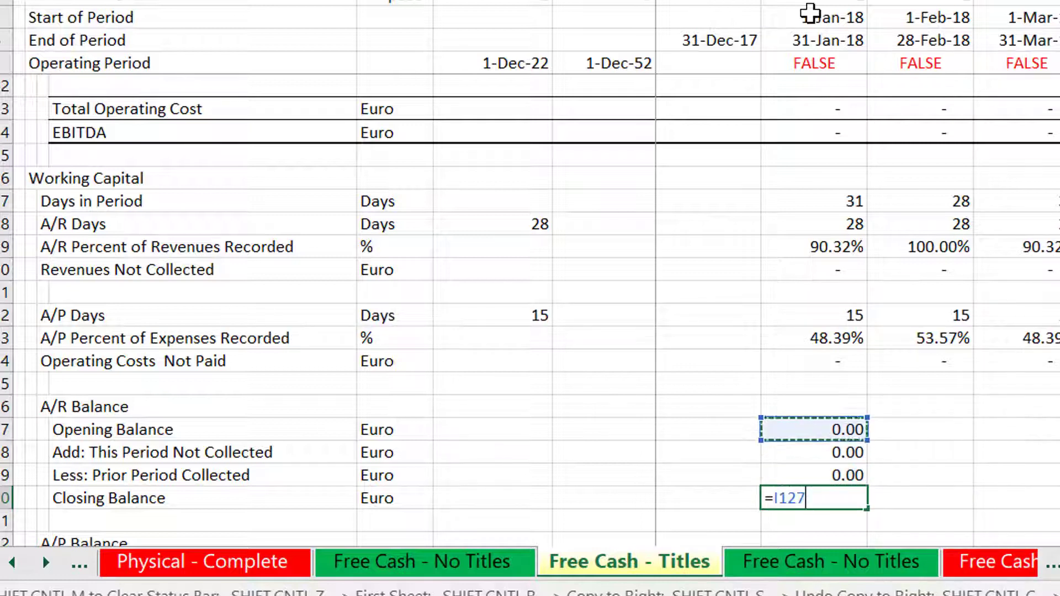
pyautogui.write('+')
pyautogui.press('Up')
pyautogui.press('Up')
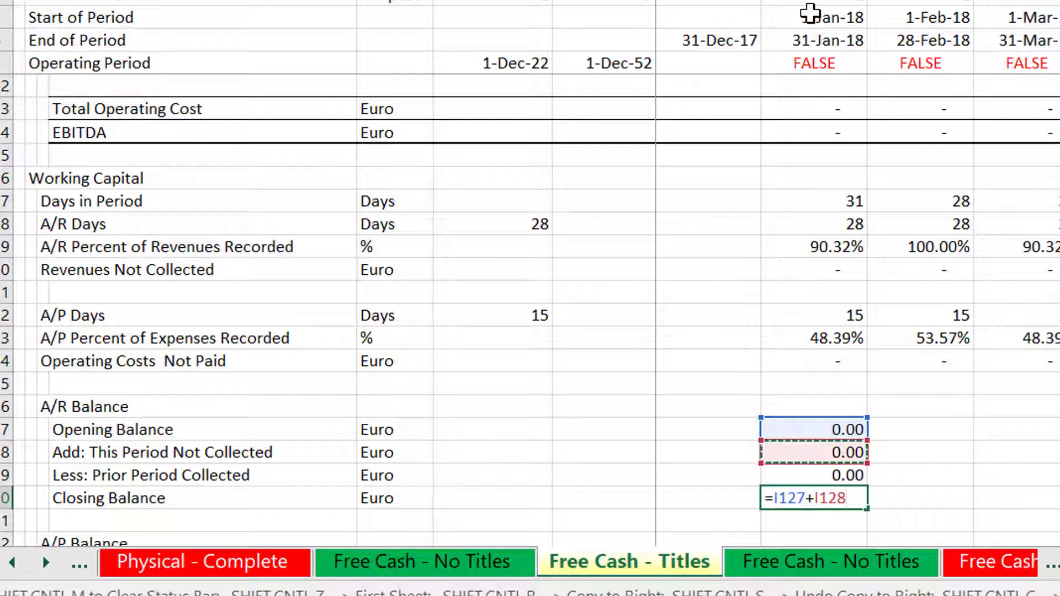
pyautogui.write('-')
pyautogui.press('Up')
pyautogui.press('Return')
# Step: Fill the four A/R Balance formulas in I127:I130 across the timeline
pyautogui.press('Up')
pyautogui.press('Up')
pyautogui.press('Up')
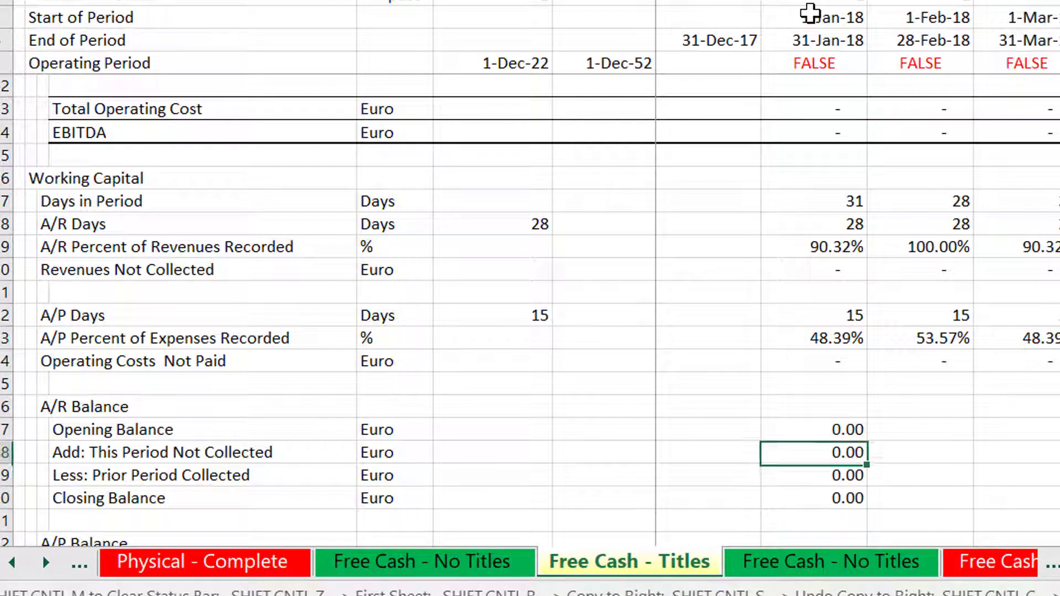
pyautogui.press('Up')
pyautogui.hotkey('shift', 'Down')
pyautogui.hotkey('shift', 'Down')
pyautogui.hotkey('shift', 'Down')
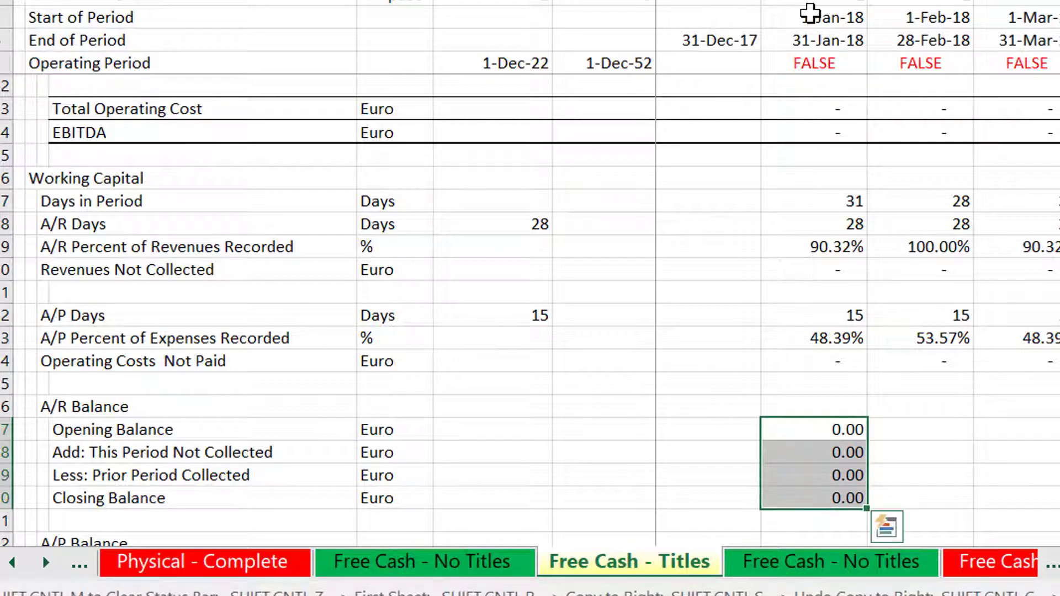
pyautogui.hotkey('ctrl', 'shift', 's')
# Step: Link the A/P Balance's Opening Balance in I133 to the prior period's Closing Balance with =H136
pyautogui.press('Down')
pyautogui.press('Down')
pyautogui.press('Down')
pyautogui.press('Down')
pyautogui.press('Down')
pyautogui.press('Down')
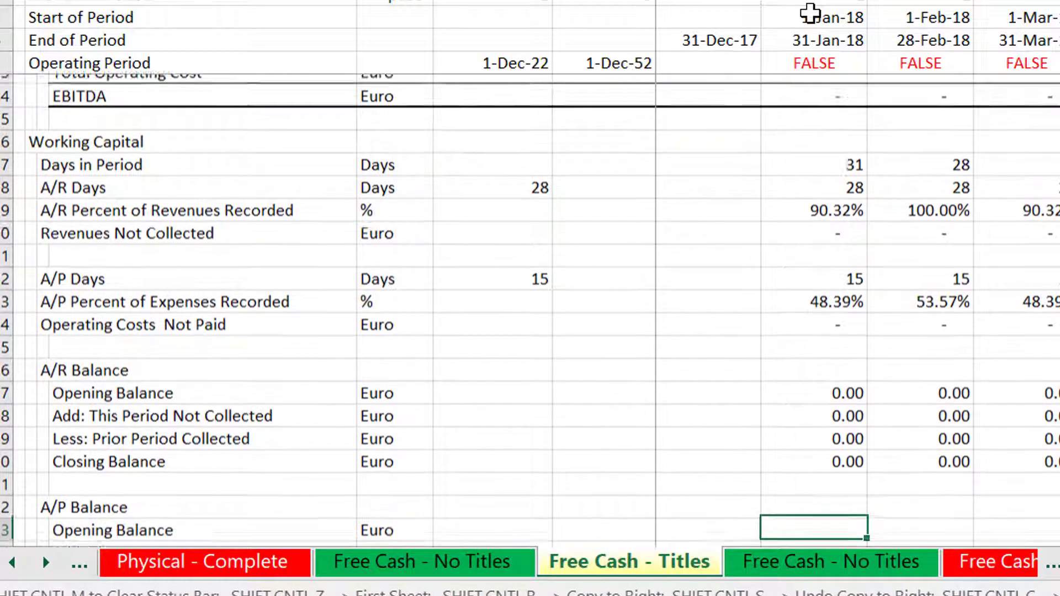
pyautogui.press('Down')
pyautogui.press('Down')
pyautogui.press('Down')
pyautogui.press('Down')
pyautogui.press('Up')
pyautogui.press('Up')
pyautogui.press('Up')
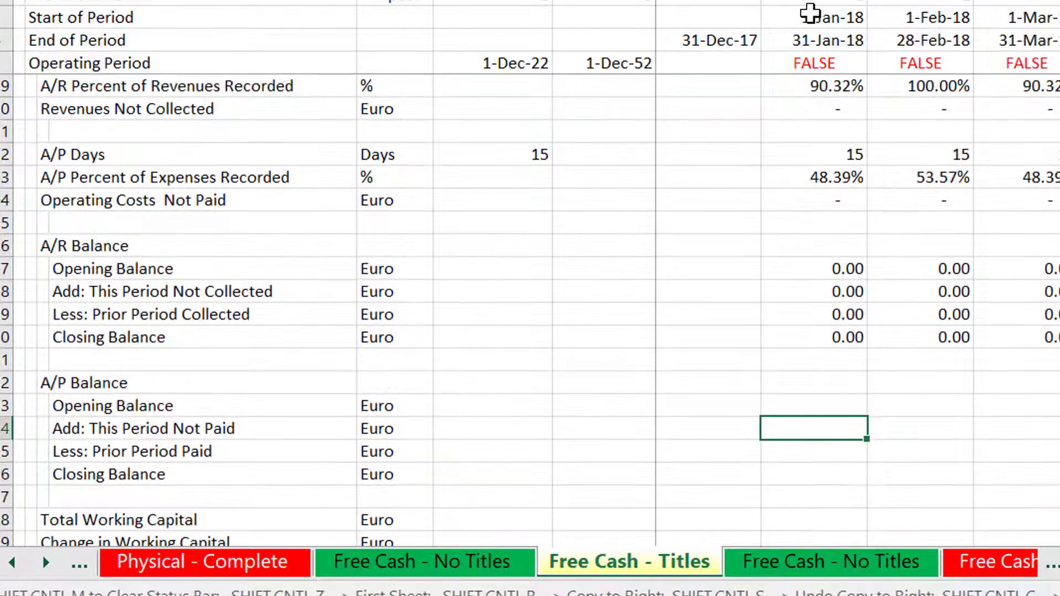
pyautogui.press('Up')
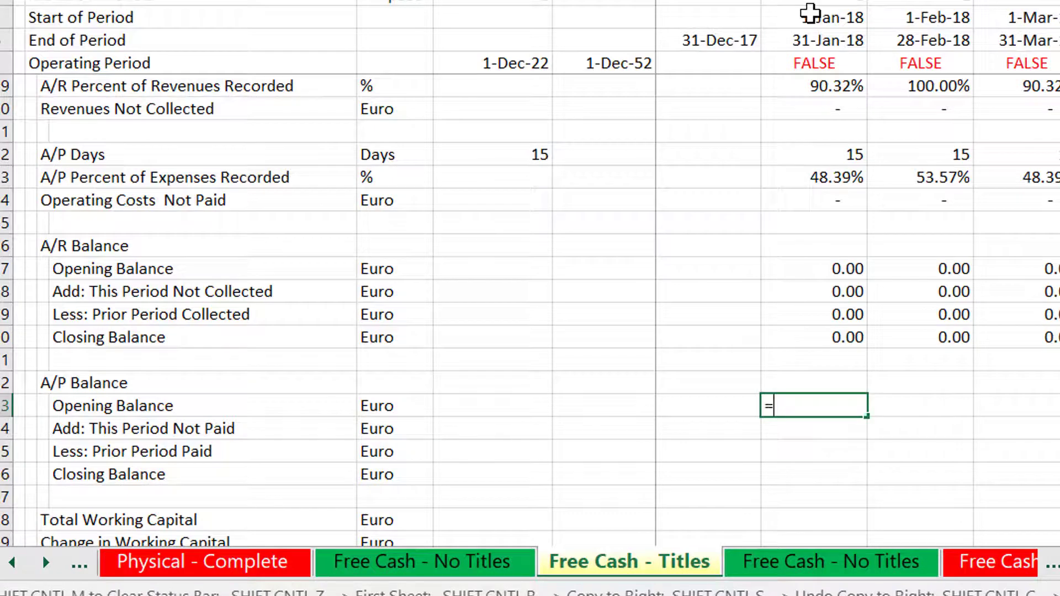
pyautogui.write('=')
pyautogui.press('Down')
pyautogui.press('Down')
pyautogui.press('Down')
pyautogui.press('Left')
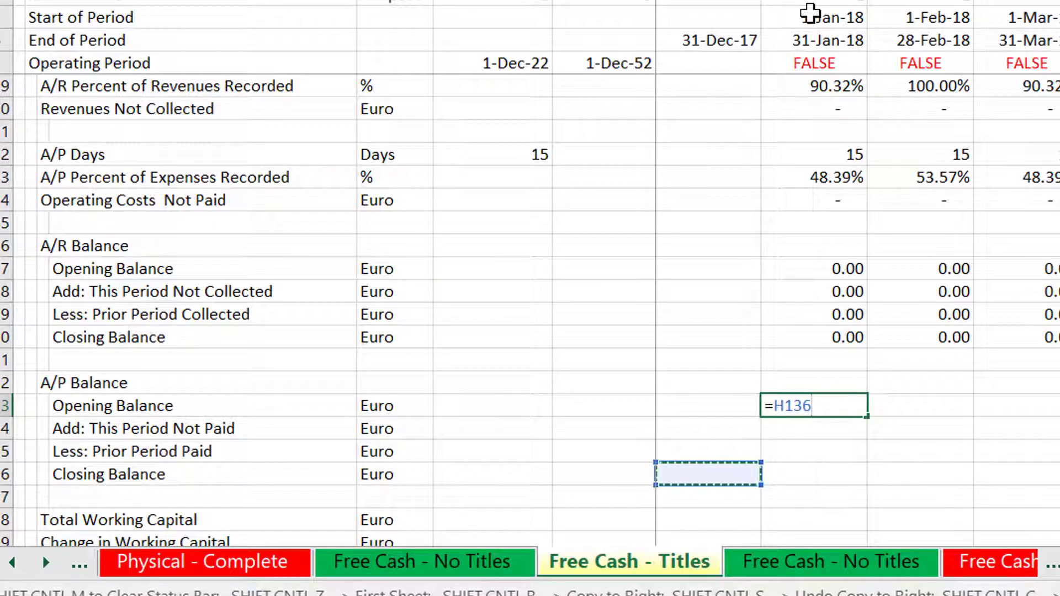
pyautogui.press('Return')
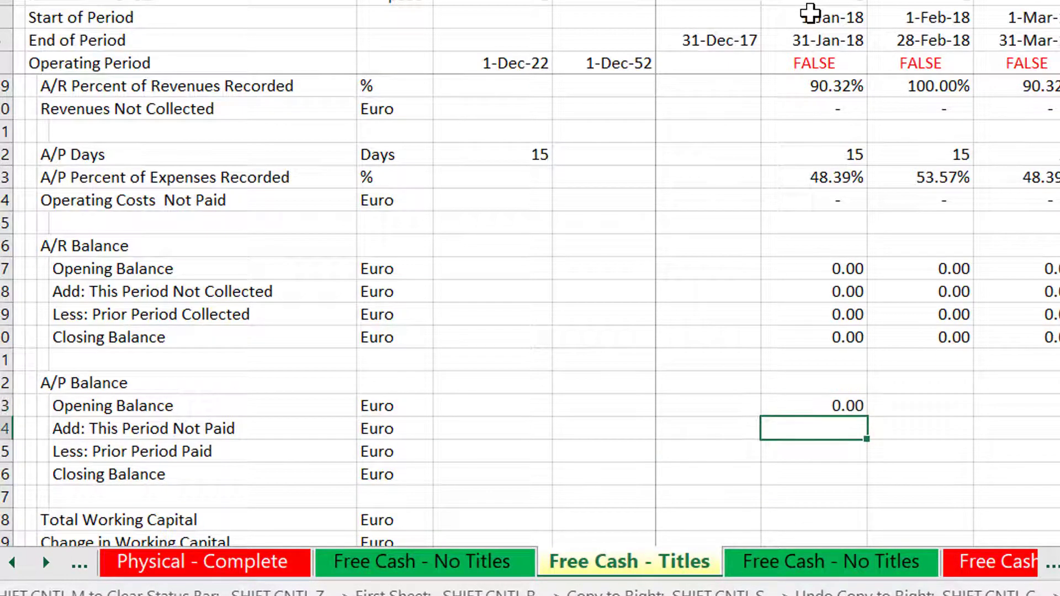
# Step: Link the A/P Balance's Add: This Period Not Paid in I134 to Operating Costs Not Paid in I124
pyautogui.write('=')
pyautogui.press('Up')
pyautogui.press('Up')
pyautogui.press('Up')
pyautogui.press('Up')
pyautogui.press('Up')
pyautogui.press('Up')
pyautogui.press('Up')
pyautogui.press('Up')
pyautogui.press('Up')
pyautogui.press('Up')
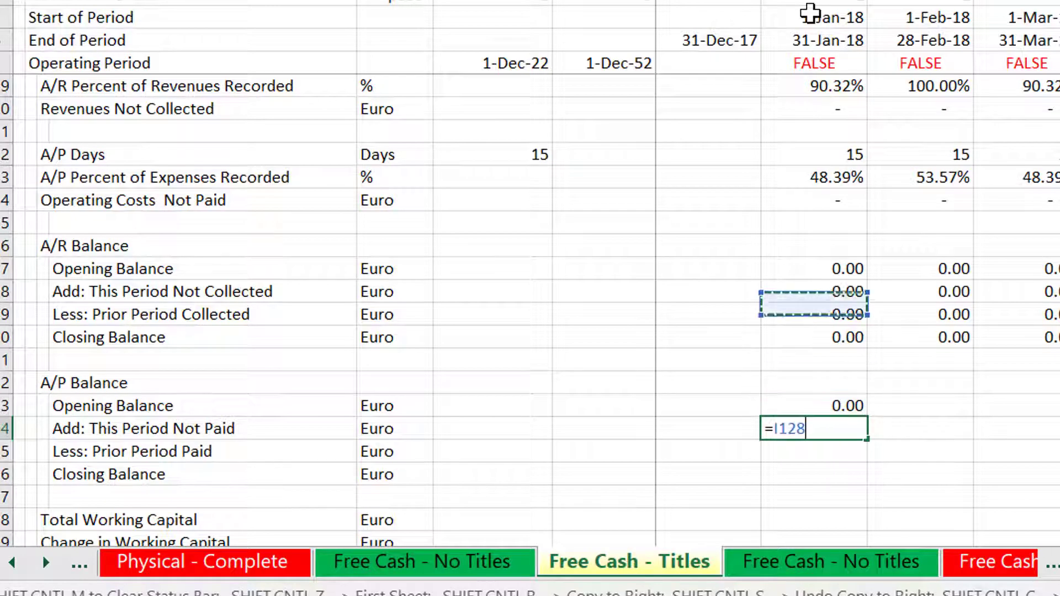
pyautogui.press('Return')
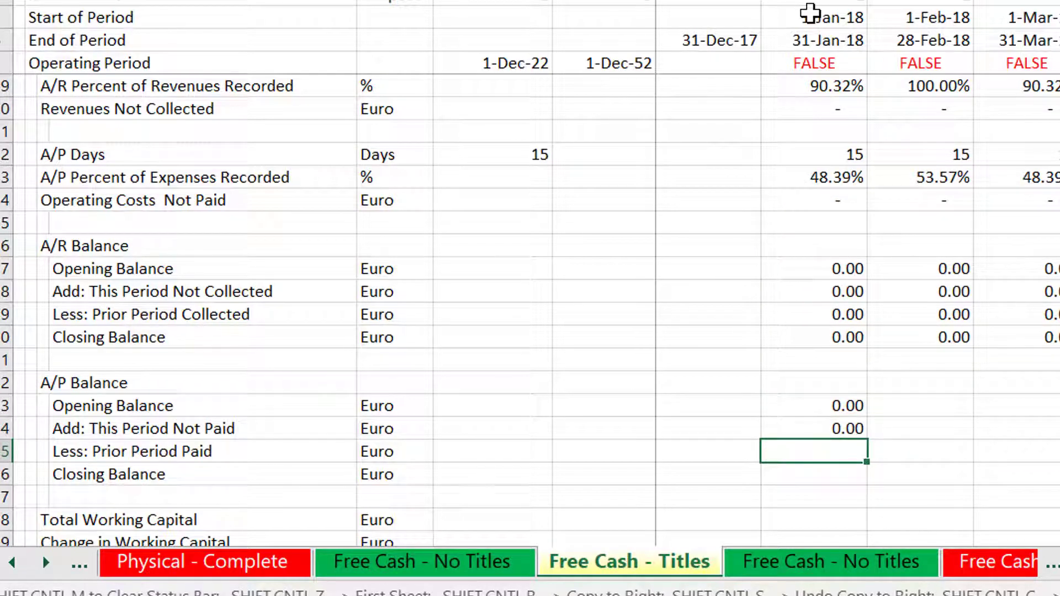
# Step: Set Less: Prior Period Paid in I135 to the previous period's not-paid amount in H134
pyautogui.write('=')
pyautogui.press('Up')
pyautogui.press('Left')
pyautogui.press('Return')
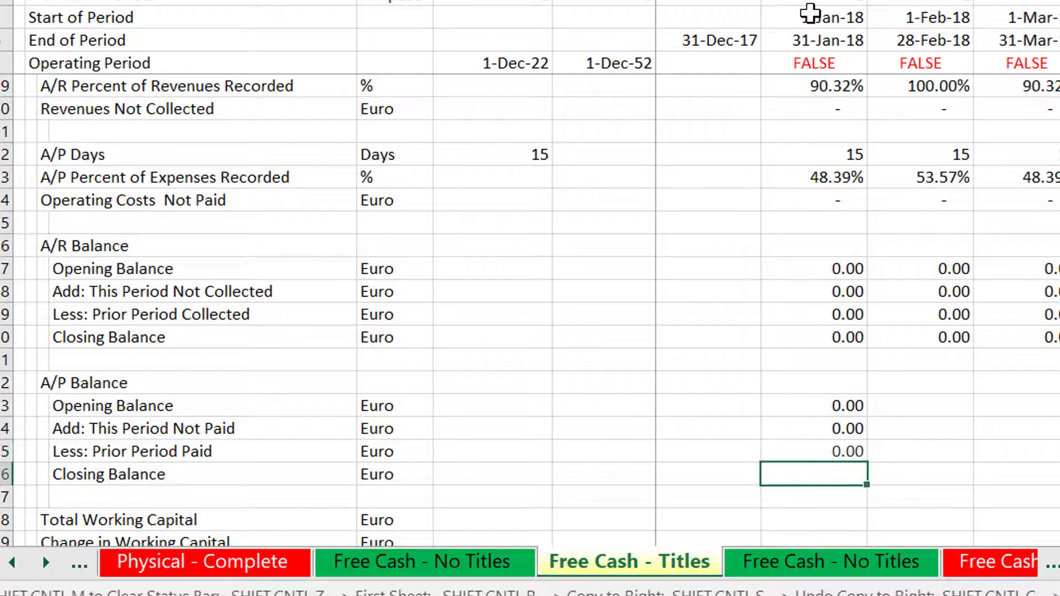
# Step: Enter the A/P Closing Balance in I136 as opening balance I133 plus this period not paid I134, less prior period paid I135
pyautogui.write('=')
pyautogui.press('Up')
pyautogui.press('Up')
pyautogui.press('Up')
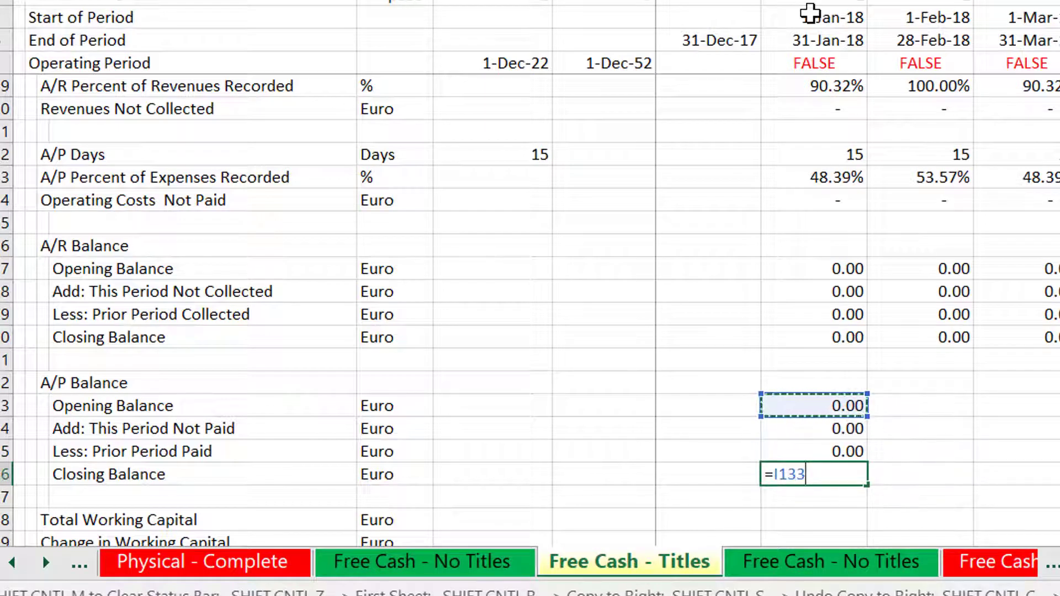
pyautogui.write('+')
pyautogui.press('Up')
pyautogui.press('Up')
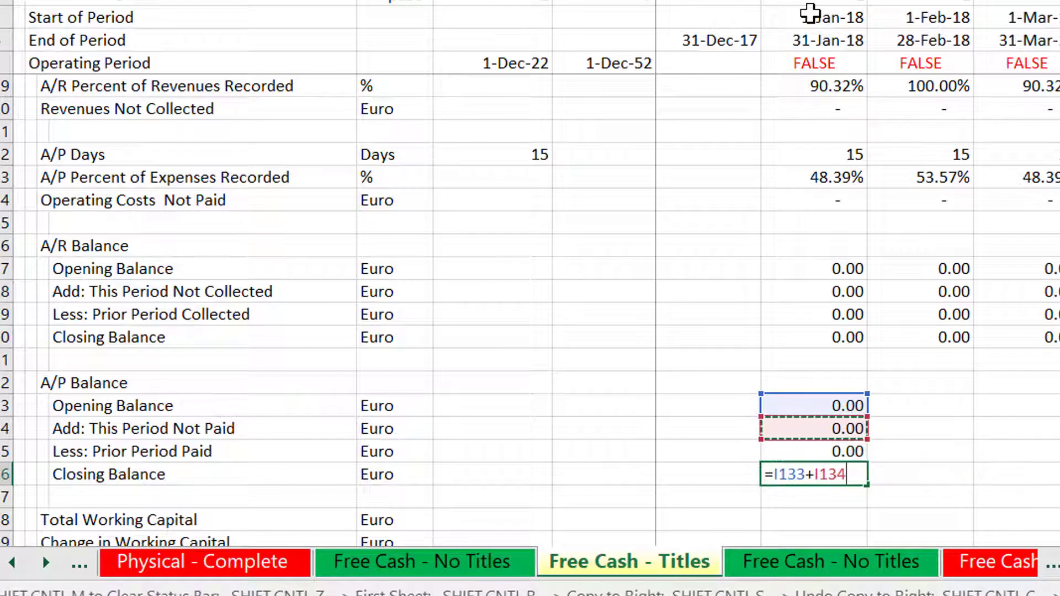
pyautogui.write('+')
pyautogui.press('Up')
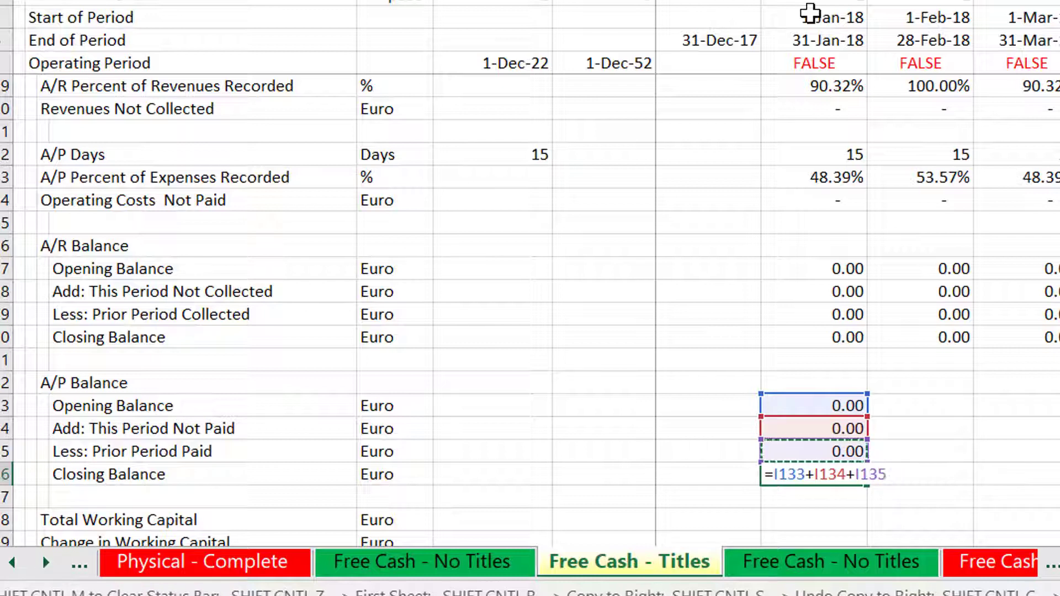
pyautogui.press('BackSpace')
pyautogui.press('BackSpace')
pyautogui.press('BackSpace')
pyautogui.press('BackSpace')
pyautogui.press('BackSpace')
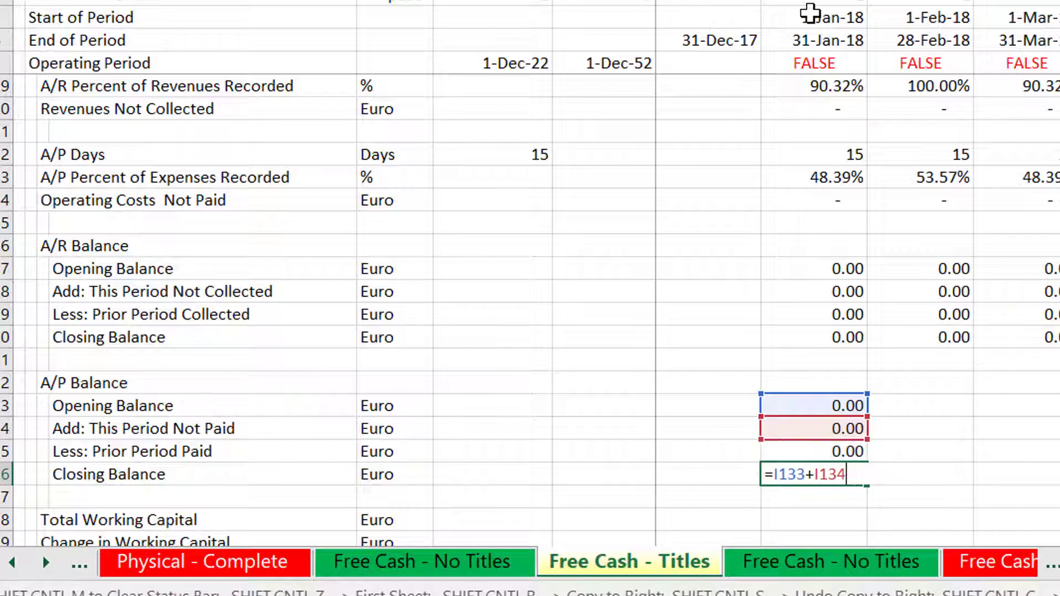
pyautogui.press('Up')
pyautogui.press('Return')
# Step: Fill the four A/P Balance formulas in I133:I136 across the timeline
pyautogui.press('Up')
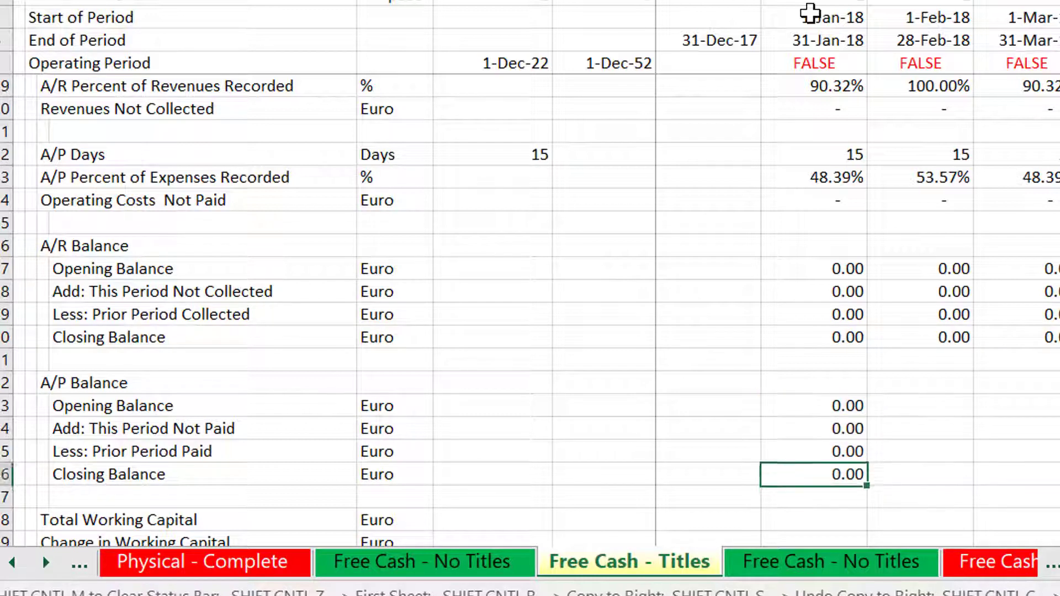
pyautogui.press('Up')
pyautogui.press('Up')
pyautogui.press('Up')
pyautogui.hotkey('shift', 'Down')
pyautogui.hotkey('shift', 'Down')
pyautogui.hotkey('shift', 'Down')
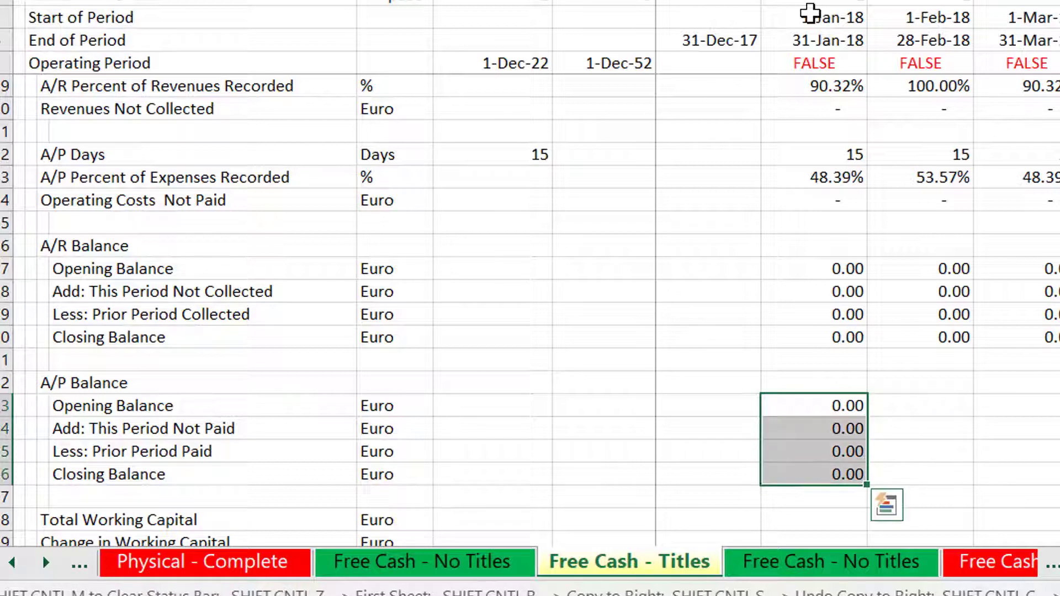
pyautogui.hotkey('ctrl', 'shift', 's')
# Step: Link Total Working Capital in I138 to the A/R Closing Balance with =I130
pyautogui.press('Down')
pyautogui.press('Down')
pyautogui.press('Down')
pyautogui.press('Down')
pyautogui.press('Down')
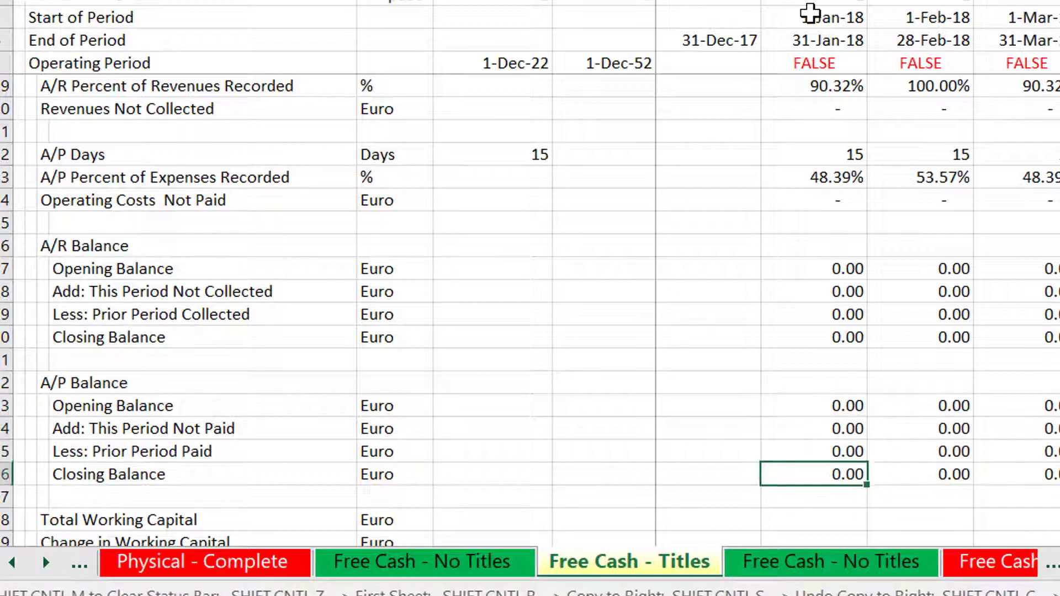
pyautogui.press('Up')
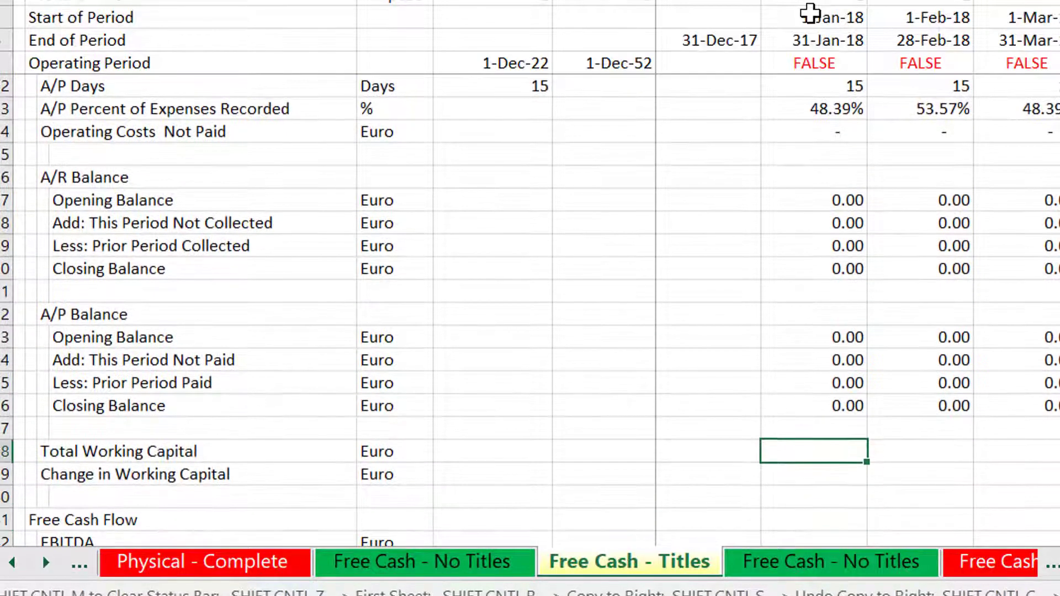
pyautogui.write('=')
pyautogui.press('Up')
pyautogui.press('Up')
pyautogui.press('Up')
pyautogui.press('Up')
pyautogui.press('Up')
pyautogui.press('Up')
pyautogui.press('Up')
pyautogui.press('Up')
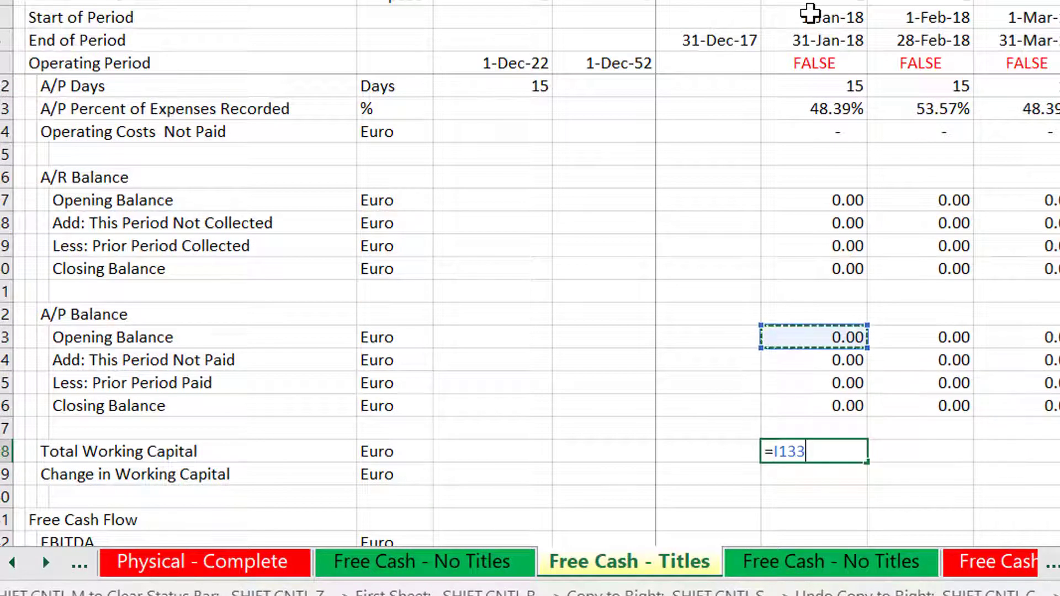
pyautogui.press('Return')
pyautogui.press('Up')
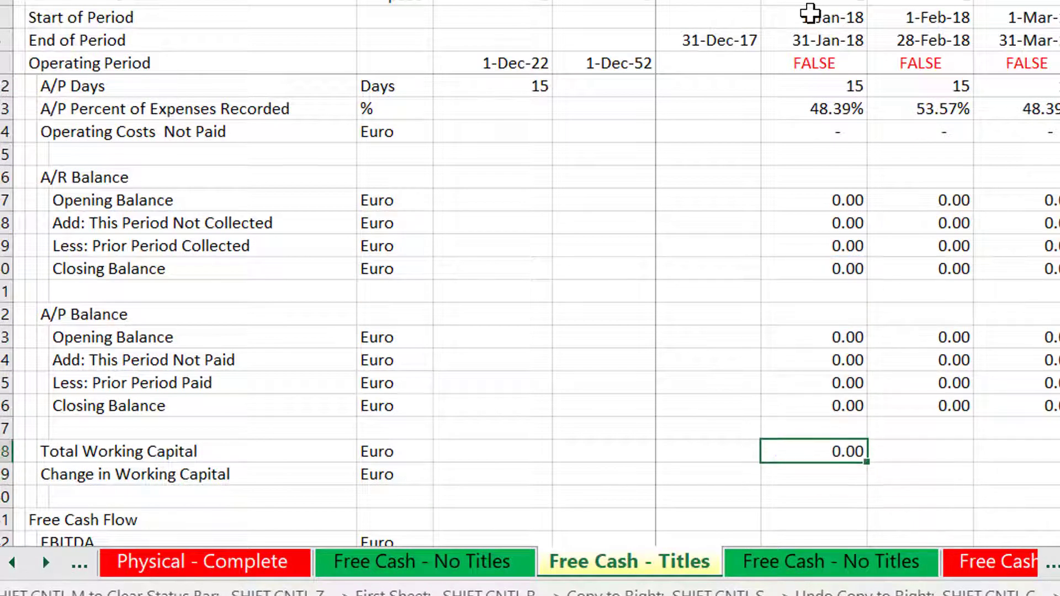
# Step: Extend Total Working Capital in I138 to subtract the A/P Closing Balance in I136, and fill it across the timeline
pyautogui.press('F2')
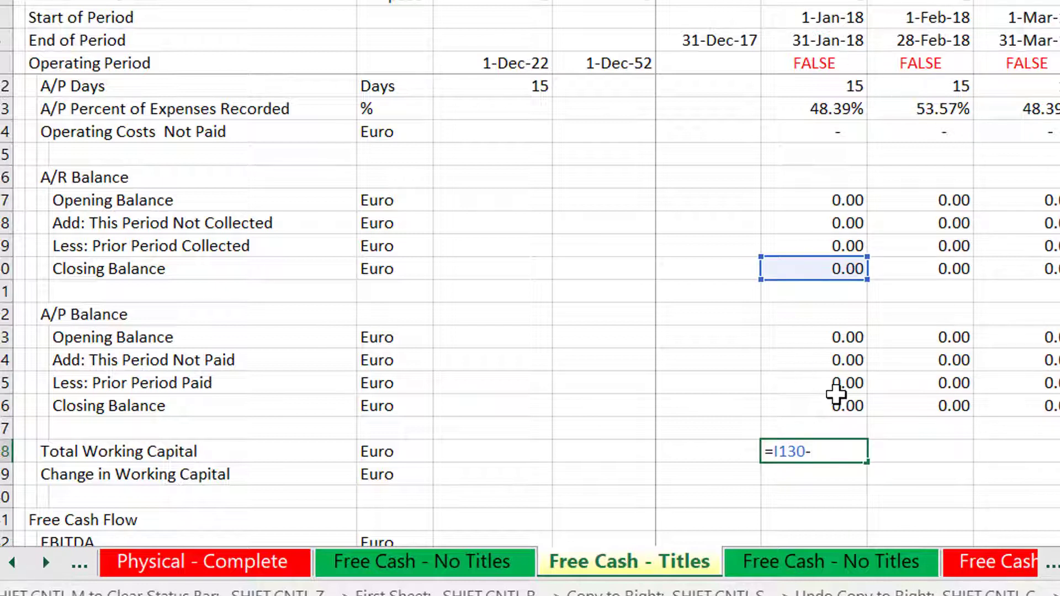
pyautogui.write('-')
pyautogui.click(836, 395)
pyautogui.press('Return')
pyautogui.press('Up')
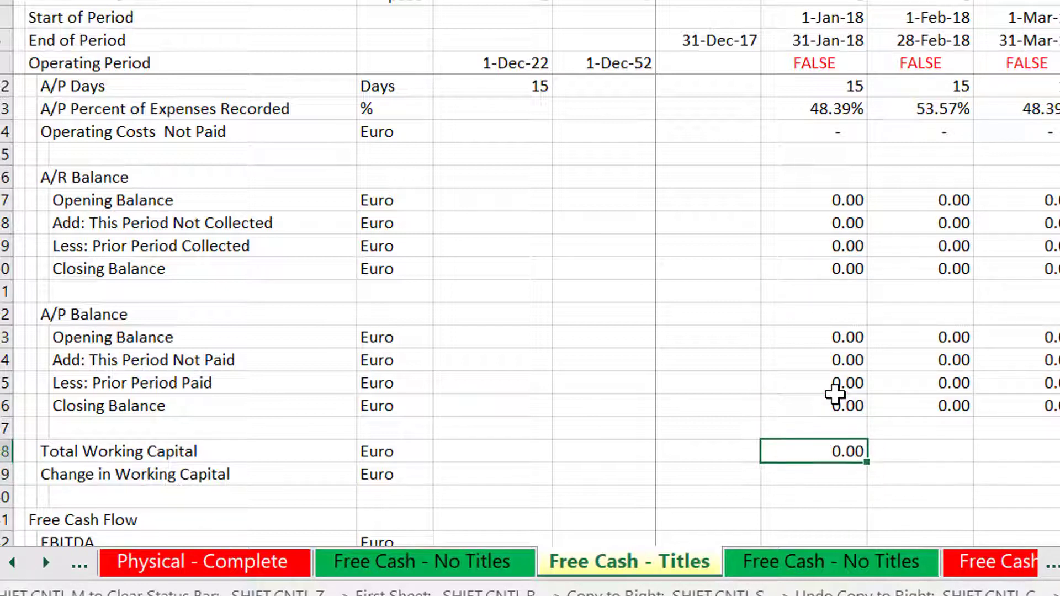
pyautogui.hotkey('ctrl', 'shift', 'r')
# Step: Enter Change in Working Capital in I139 as =I138-H138, current less prior period total working capital
pyautogui.press('Down')
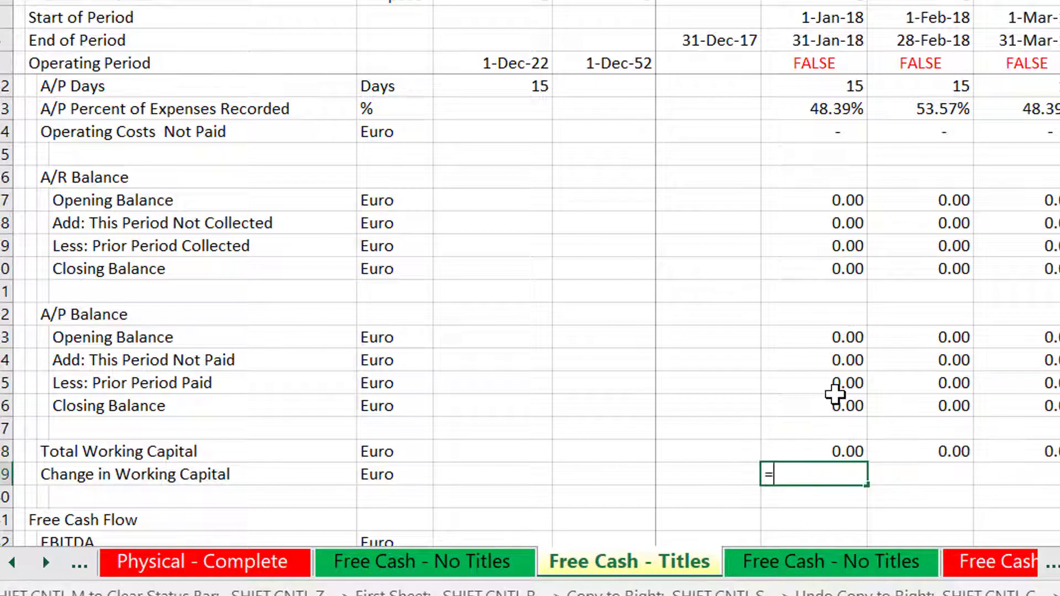
pyautogui.write('=')
pyautogui.press('Up')
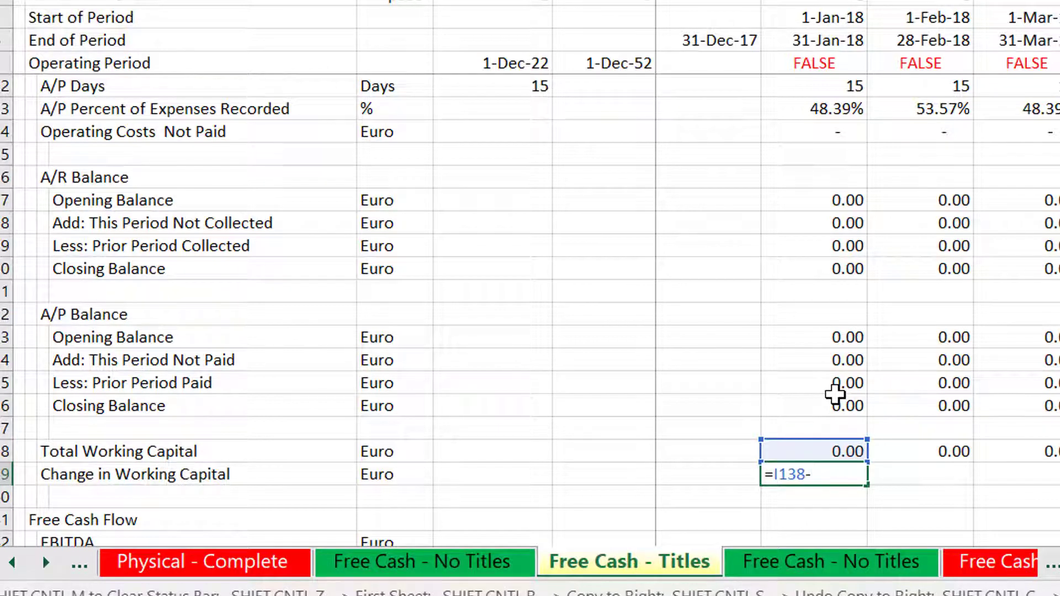
pyautogui.write('-')
pyautogui.press('Up')
pyautogui.press('Left')
pyautogui.press('Down')
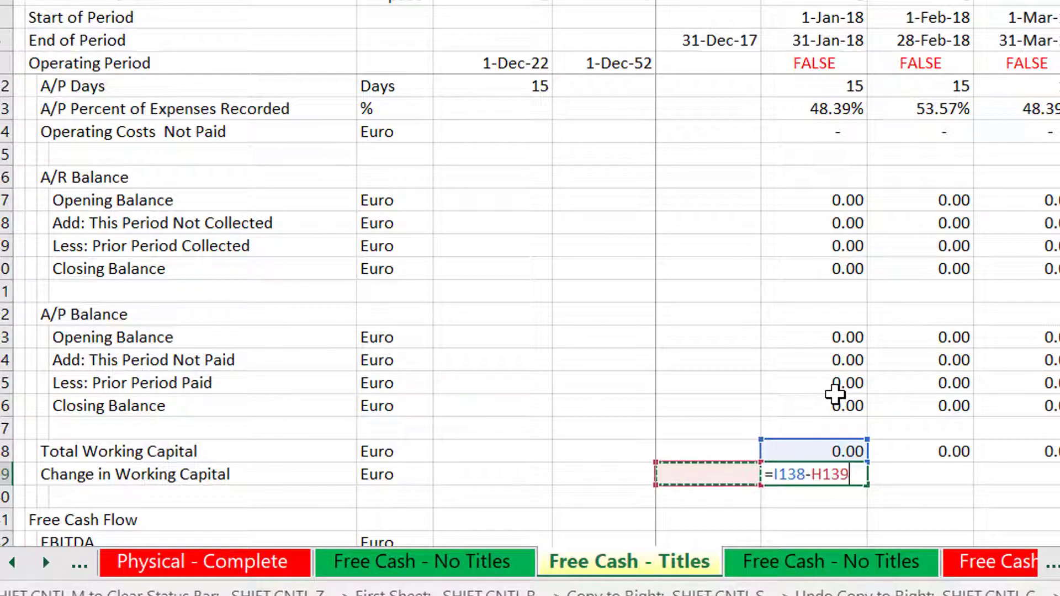
pyautogui.press('Up')
pyautogui.hotkey('ctrl', 'Return')
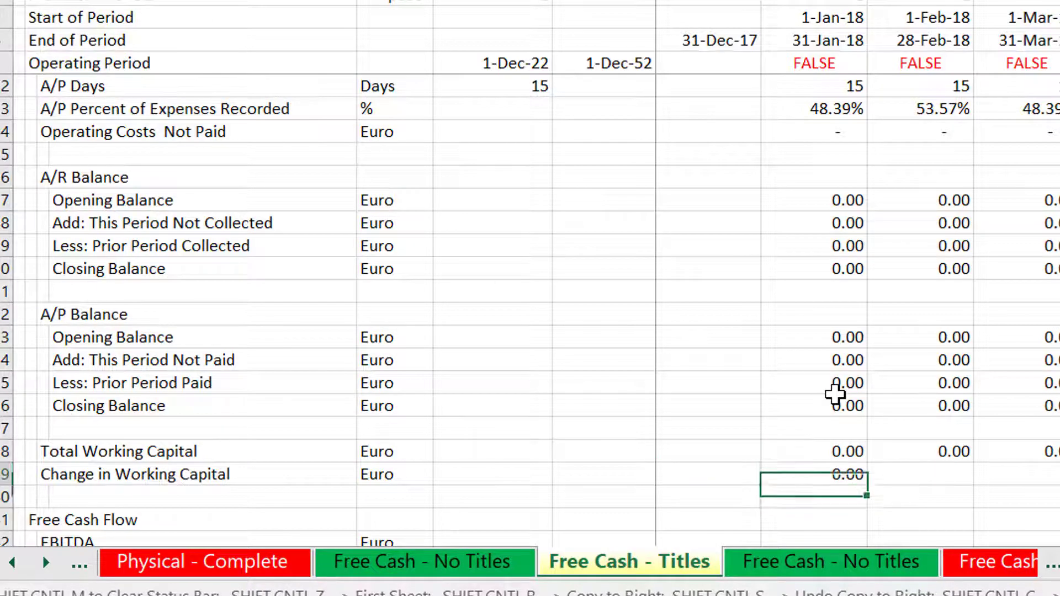
# Step: Fill the Change in Working Capital formula from I139 across the timeline
pyautogui.hotkey('ctrl', 'shift', 'r')
# Step: Examine the filled Change in Working Capital row along the months from January 2018 to mid-2020, and return to the first period
pyautogui.press('Right')
pyautogui.press('Right')
pyautogui.press('Right')
pyautogui.press('Right')
pyautogui.press('Right')
pyautogui.press('Right')
pyautogui.press('Right')
pyautogui.press('Right')
pyautogui.press('Right')
pyautogui.press('Right')
pyautogui.press('Right')
pyautogui.press('Right')
pyautogui.press('Right')
pyautogui.press('Right')
pyautogui.press('Right')
pyautogui.press('Right')
pyautogui.press('Right')
pyautogui.press('Right')
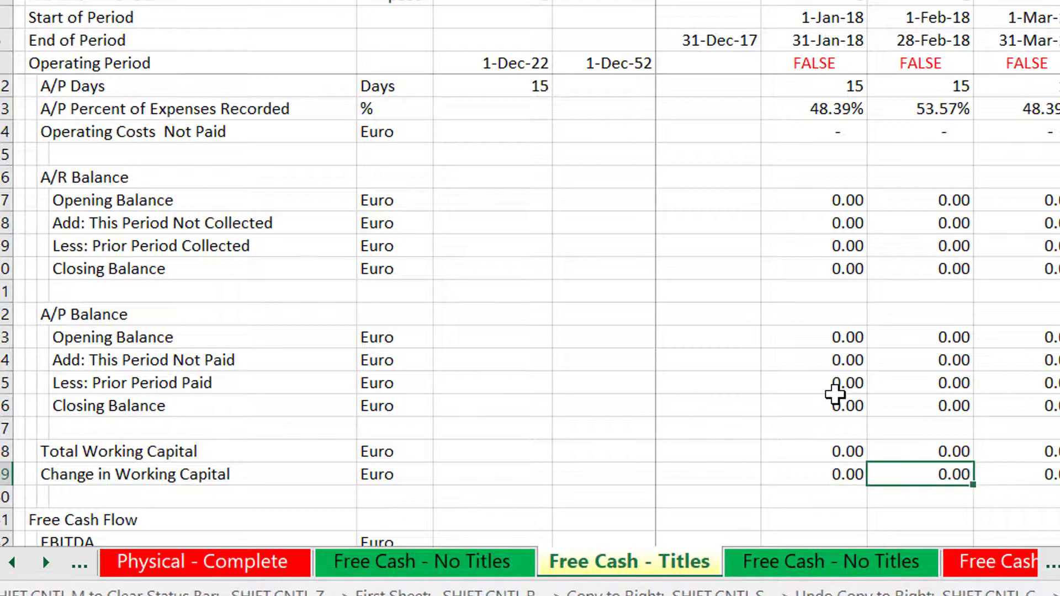
pyautogui.press('Right')
pyautogui.press('Right')
pyautogui.press('Right')
pyautogui.press('Right')
pyautogui.press('Right')
pyautogui.press('Right')
pyautogui.press('Right')
pyautogui.press('Right')
pyautogui.press('Right')
pyautogui.press('Right')
pyautogui.press('Right')
pyautogui.press('Right')
pyautogui.press('Right')
pyautogui.press('Right')
pyautogui.press('Right')
pyautogui.press('Right')
pyautogui.press('Right')
pyautogui.press('Right')
pyautogui.press('Right')
pyautogui.press('Right')
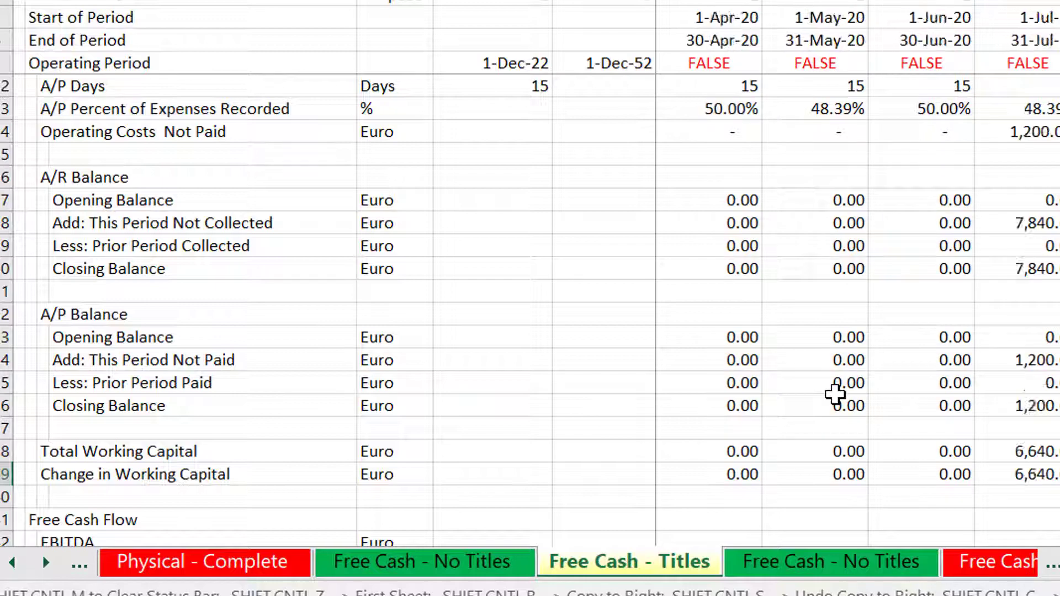
pyautogui.press('Left')
pyautogui.press('Left')
pyautogui.press('Left')
pyautogui.press('Left')
pyautogui.press('Left')
pyautogui.press('Left')
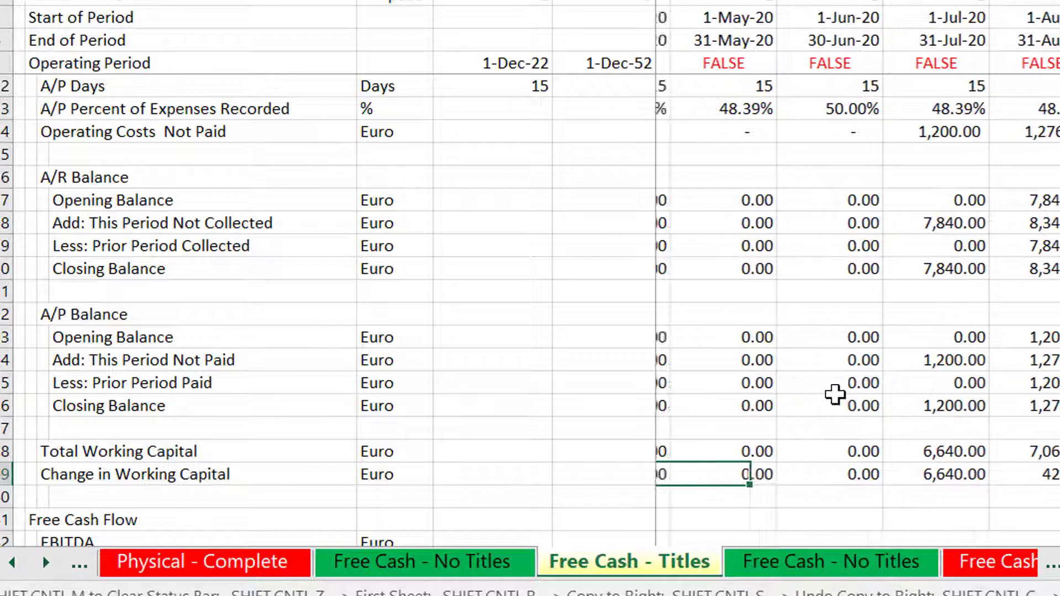
pyautogui.press('Right')
pyautogui.press('Right')
pyautogui.press('Right')
pyautogui.hotkey('ctrl', 'Left')
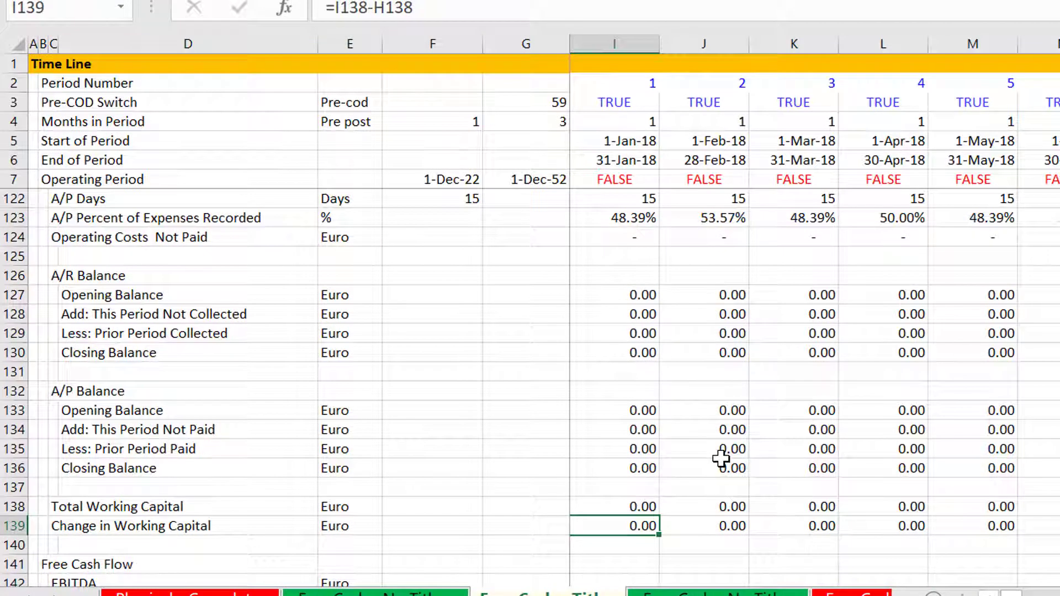
# Step: Re-enter Change in Working Capital in I139 as =I138-H138 and fill it across the timeline
pyautogui.press('Left')
pyautogui.press('Right')
pyautogui.press('F2')
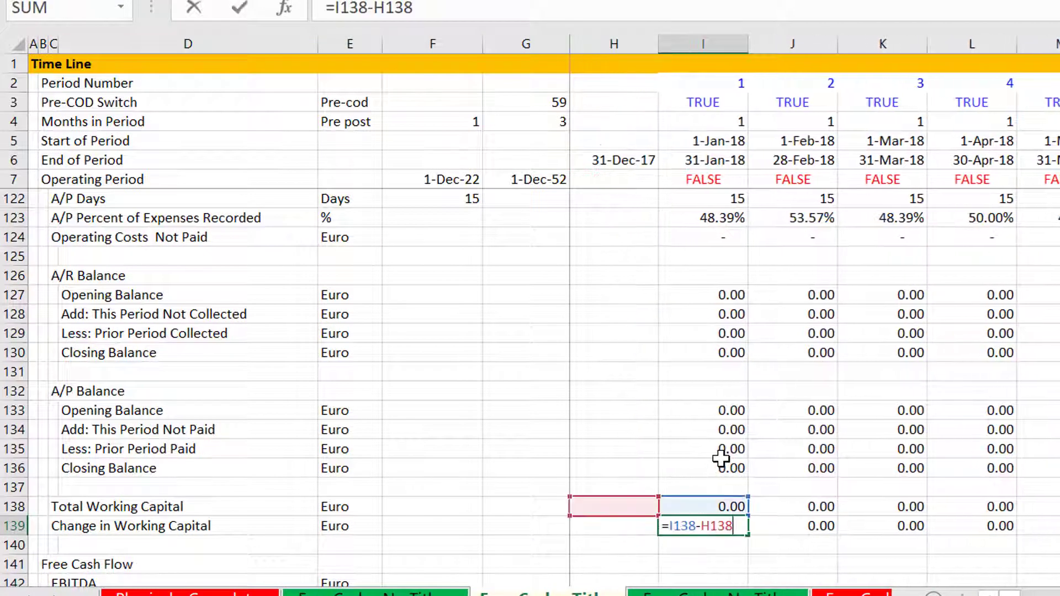
pyautogui.press('Escape')
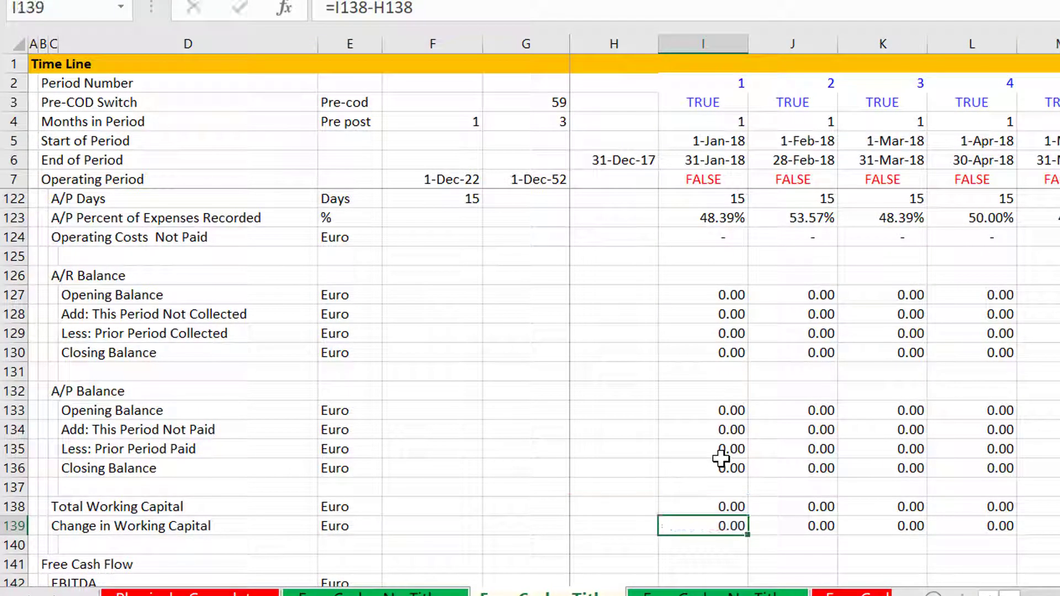
pyautogui.write('=')
pyautogui.press('Up')
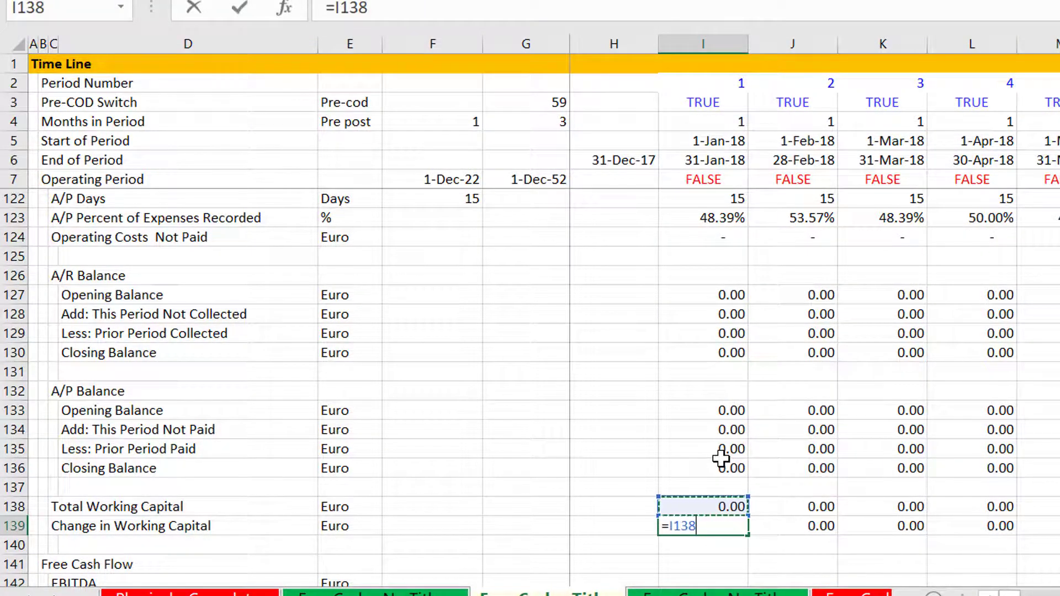
pyautogui.write('-')
pyautogui.press('Up')
pyautogui.press('Left')
pyautogui.hotkey('ctrl', 'Return')
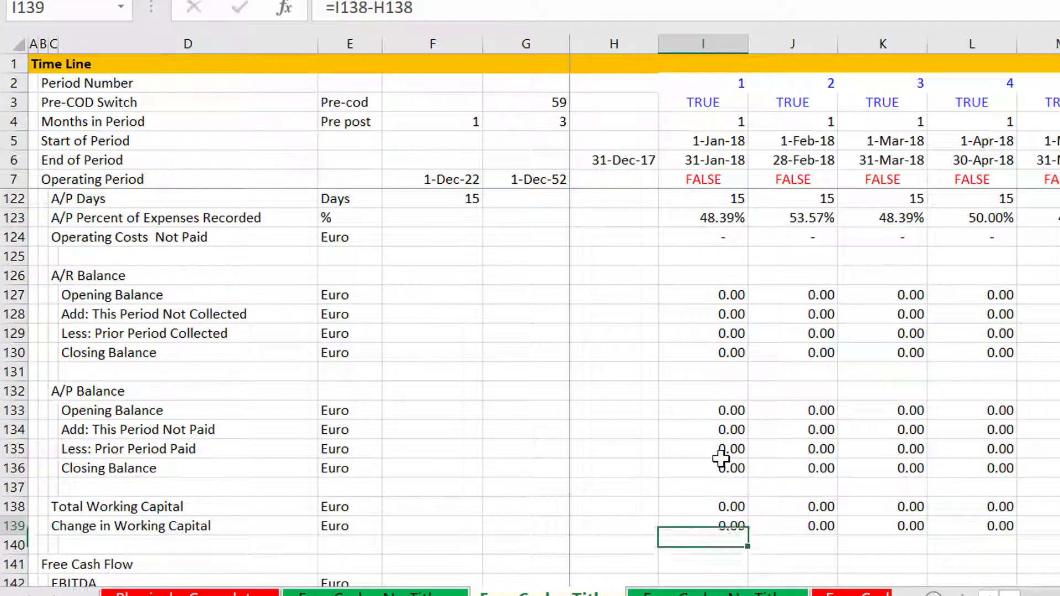
pyautogui.hotkey('ctrl', 'shift', 'r')
# Step: Check the refilled Change in Working Capital row from the first period through the months around July and August 2020
pyautogui.press('Right')
pyautogui.press('Right')
pyautogui.press('Right')
pyautogui.press('Right')
pyautogui.press('Right')
pyautogui.press('Right')
pyautogui.press('Right')
pyautogui.press('Right')
pyautogui.press('Right')
pyautogui.press('Right')
pyautogui.press('Right')
pyautogui.press('Right')
pyautogui.press('Right')
pyautogui.press('Right')
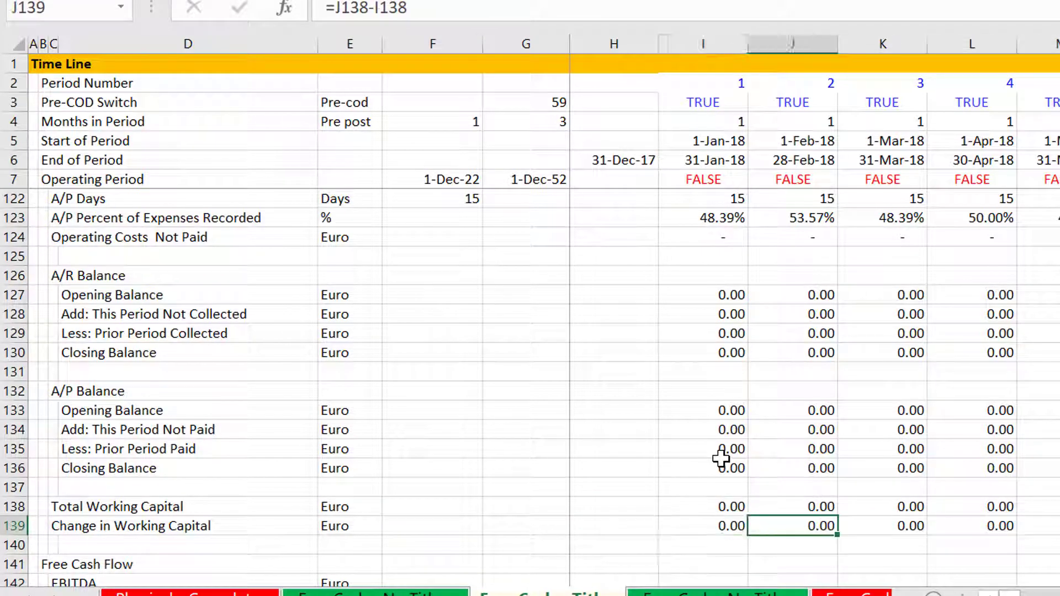
pyautogui.press('Right')
pyautogui.press('Right')
pyautogui.press('Right')
pyautogui.press('Right')
pyautogui.press('Right')
pyautogui.press('Right')
pyautogui.press('Right')
pyautogui.press('Right')
pyautogui.press('Right')
pyautogui.press('Right')
pyautogui.press('Right')
pyautogui.press('Right')
pyautogui.press('Right')
pyautogui.press('Right')
pyautogui.press('Right')
pyautogui.press('Right')
pyautogui.press('Right')
pyautogui.press('Right')
pyautogui.press('Right')
pyautogui.press('Right')
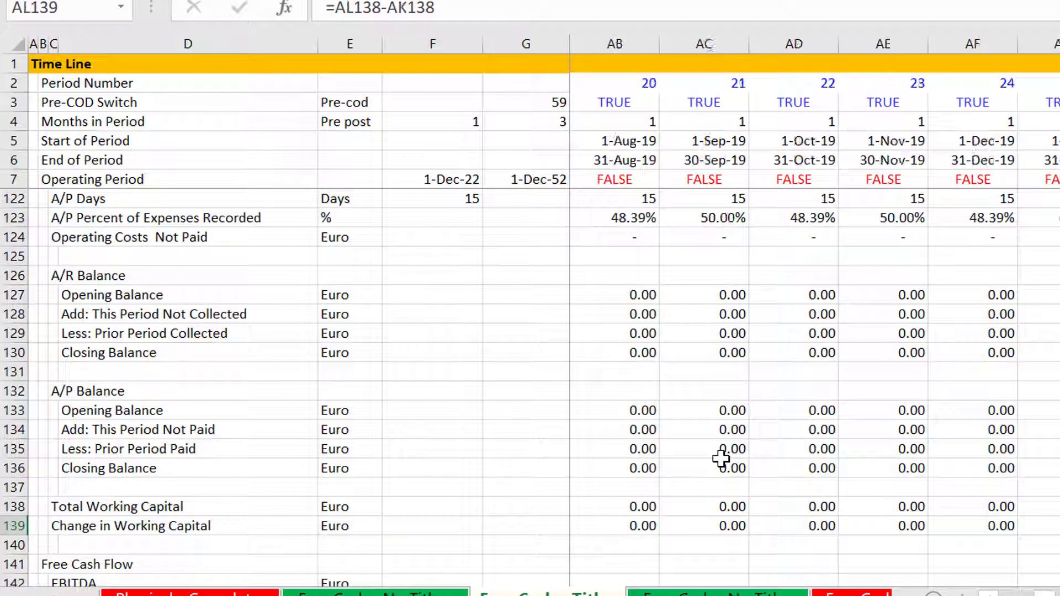
pyautogui.press('Left')
pyautogui.press('Left')
pyautogui.press('Left')
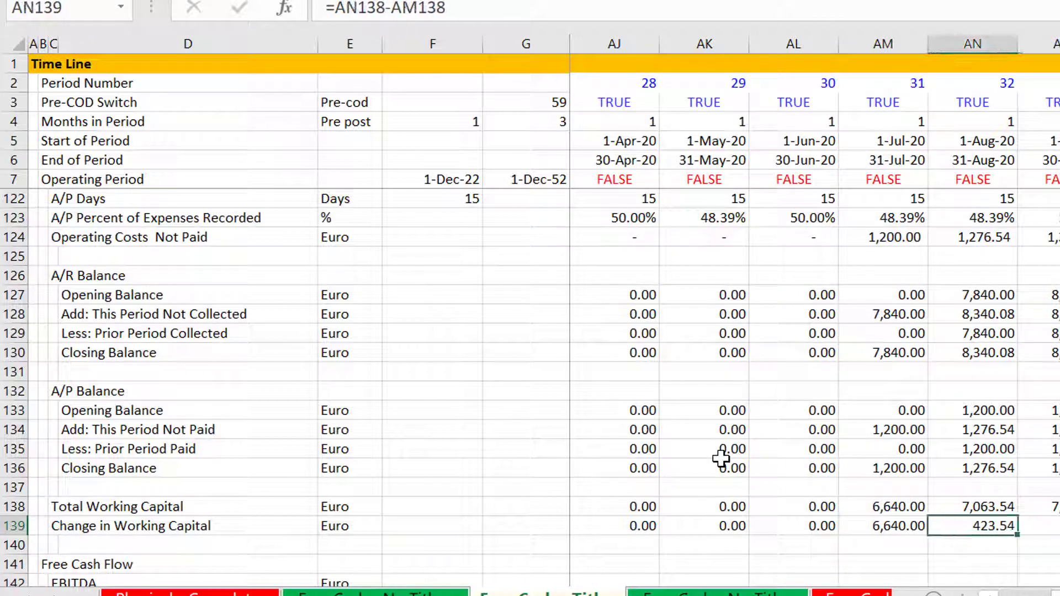
# Step: Compare Change in Working Capital with Total Working Capital and the A/R and A/P balances from August 2020 through 2021
pyautogui.press('Right')
pyautogui.press('Right')
pyautogui.press('Right')
pyautogui.press('Right')
pyautogui.press('Right')
pyautogui.press('Right')
pyautogui.press('Right')
pyautogui.press('Right')
pyautogui.press('Right')
pyautogui.press('Right')
pyautogui.press('Right')
pyautogui.press('Right')
pyautogui.press('Right')
pyautogui.press('Right')
pyautogui.press('Right')
pyautogui.press('Right')
pyautogui.press('Right')
pyautogui.press('Right')
pyautogui.press('Right')
pyautogui.press('Right')
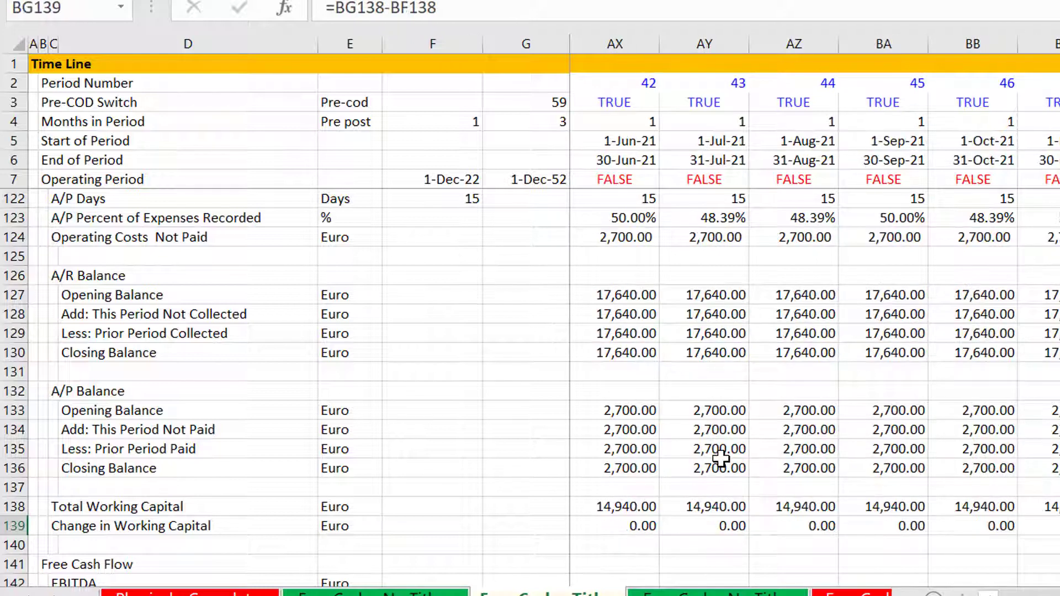
pyautogui.press('Left')
pyautogui.press('Left')
pyautogui.press('Left')
pyautogui.press('Left')
pyautogui.press('Left')
pyautogui.press('Left')
pyautogui.press('Left')
pyautogui.press('Left')
pyautogui.press('Left')
pyautogui.press('Left')
pyautogui.press('Left')
pyautogui.press('Left')
pyautogui.press('Left')
pyautogui.press('Left')
pyautogui.press('Right')
pyautogui.press('Right')
pyautogui.press('Right')
pyautogui.press('Right')
pyautogui.press('Right')
pyautogui.press('Right')
pyautogui.press('Right')
pyautogui.press('Right')
pyautogui.press('Right')
pyautogui.press('Right')
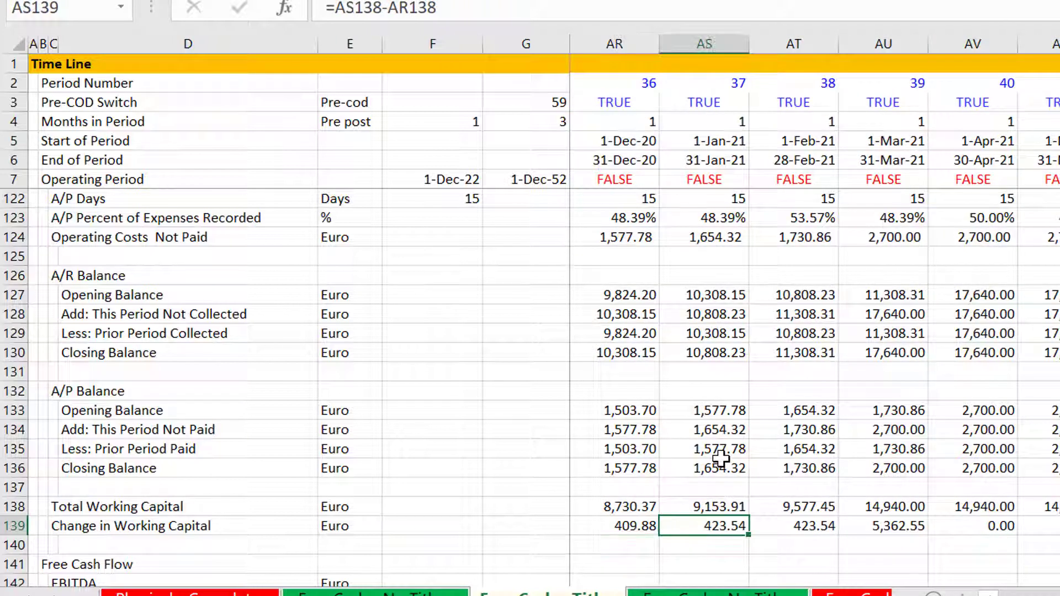
# Step: Examine Change in Working Capital against Total Working Capital from 2021 through the quarterly operating periods into the early 2040s, and return to the row's label
pyautogui.press('Right')
pyautogui.press('Right')
pyautogui.press('Right')
pyautogui.press('Right')
pyautogui.press('Right')
pyautogui.press('Right')
pyautogui.press('Right')
pyautogui.press('Right')
pyautogui.press('Right')
pyautogui.press('Right')
pyautogui.press('Right')
pyautogui.press('Right')
pyautogui.press('Right')
pyautogui.press('Right')
pyautogui.press('Right')
pyautogui.press('Right')
pyautogui.press('Right')
pyautogui.press('Right')
pyautogui.press('Right')
pyautogui.press('Right')
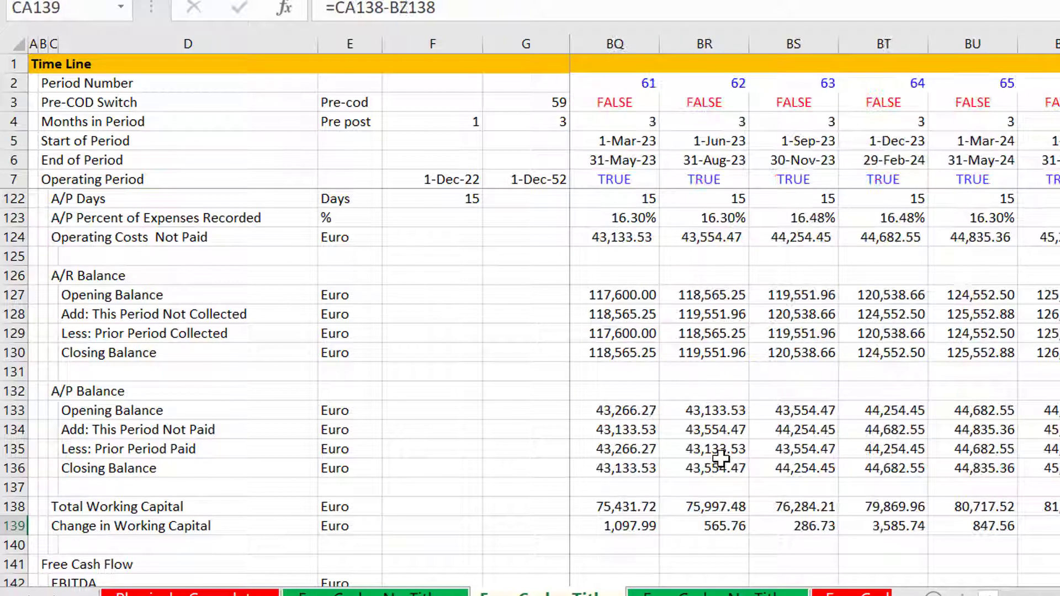
pyautogui.press('Right')
pyautogui.press('Right')
pyautogui.press('Right')
pyautogui.press('Right')
pyautogui.press('Right')
pyautogui.press('Right')
pyautogui.press('Right')
pyautogui.press('Right')
pyautogui.press('Right')
pyautogui.press('Right')
pyautogui.press('Right')
pyautogui.press('Right')
pyautogui.press('Right')
pyautogui.press('Right')
pyautogui.press('Right')
pyautogui.press('Right')
pyautogui.press('Right')
pyautogui.press('Right')
pyautogui.press('Right')
pyautogui.press('Right')
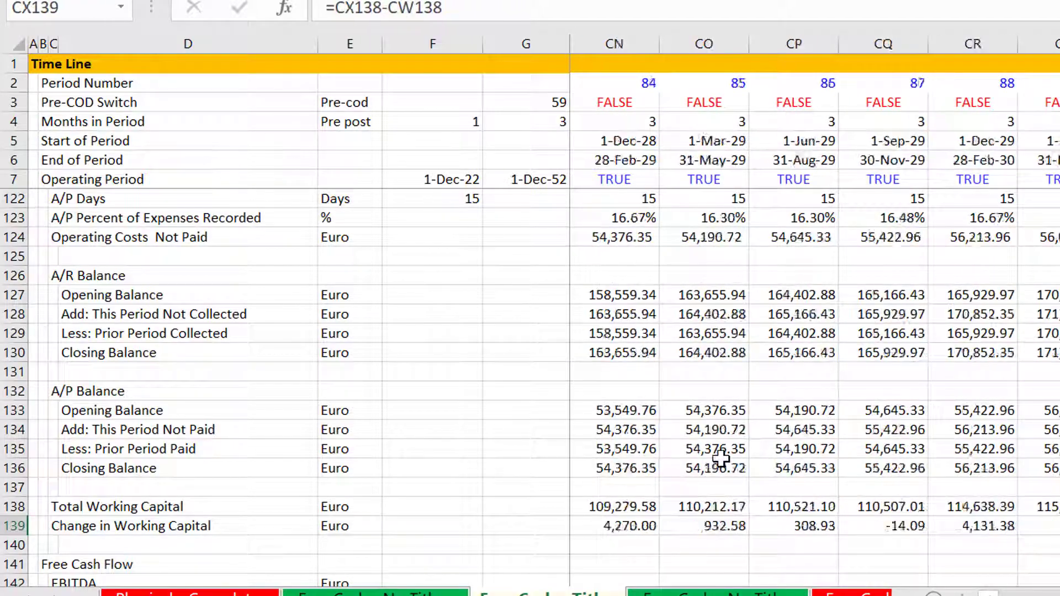
pyautogui.press('Right')
pyautogui.press('Right')
pyautogui.press('Right')
pyautogui.press('Right')
pyautogui.press('Right')
pyautogui.press('Right')
pyautogui.press('Right')
pyautogui.press('Right')
pyautogui.press('Right')
pyautogui.press('Right')
pyautogui.press('Right')
pyautogui.press('Right')
pyautogui.press('Right')
pyautogui.press('Right')
pyautogui.press('Right')
pyautogui.press('Right')
pyautogui.press('Right')
pyautogui.press('Right')
pyautogui.press('Right')
pyautogui.press('Right')
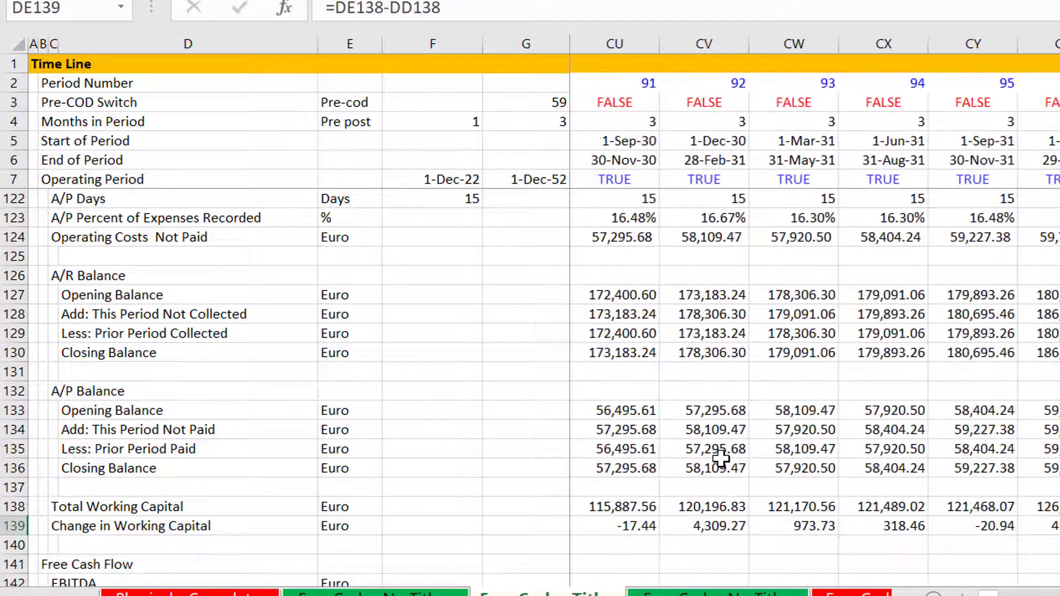
pyautogui.press('Right')
pyautogui.press('Right')
pyautogui.press('Right')
pyautogui.press('Right')
pyautogui.press('Right')
pyautogui.press('Right')
pyautogui.press('Right')
pyautogui.press('Right')
pyautogui.press('Right')
pyautogui.press('Right')
pyautogui.press('Right')
pyautogui.press('Right')
pyautogui.press('Right')
pyautogui.press('Right')
pyautogui.press('Right')
pyautogui.press('Right')
pyautogui.press('Right')
pyautogui.press('Right')
pyautogui.press('Right')
pyautogui.press('Right')
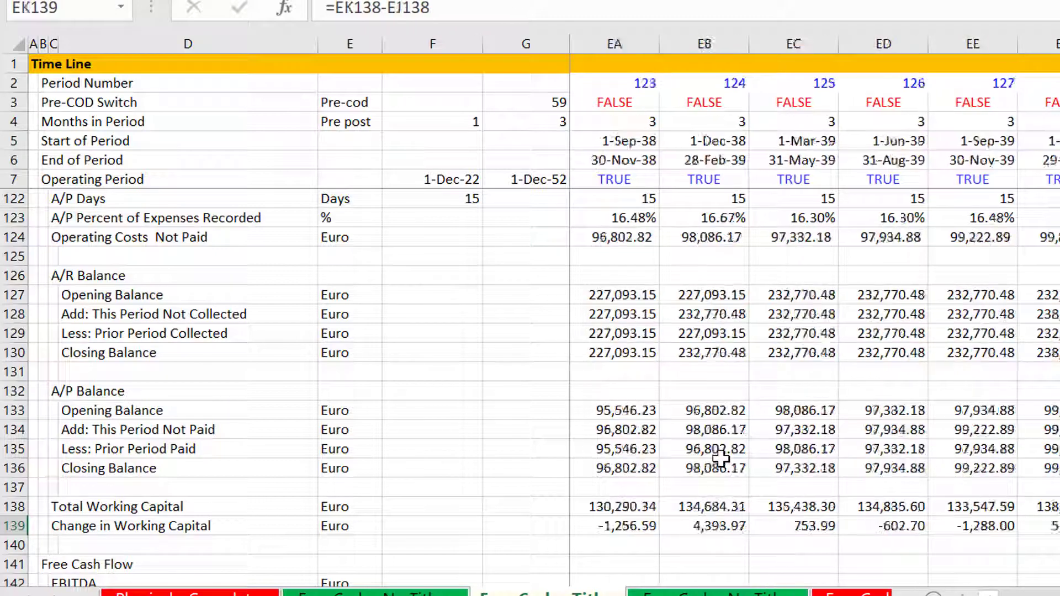
pyautogui.press('Right')
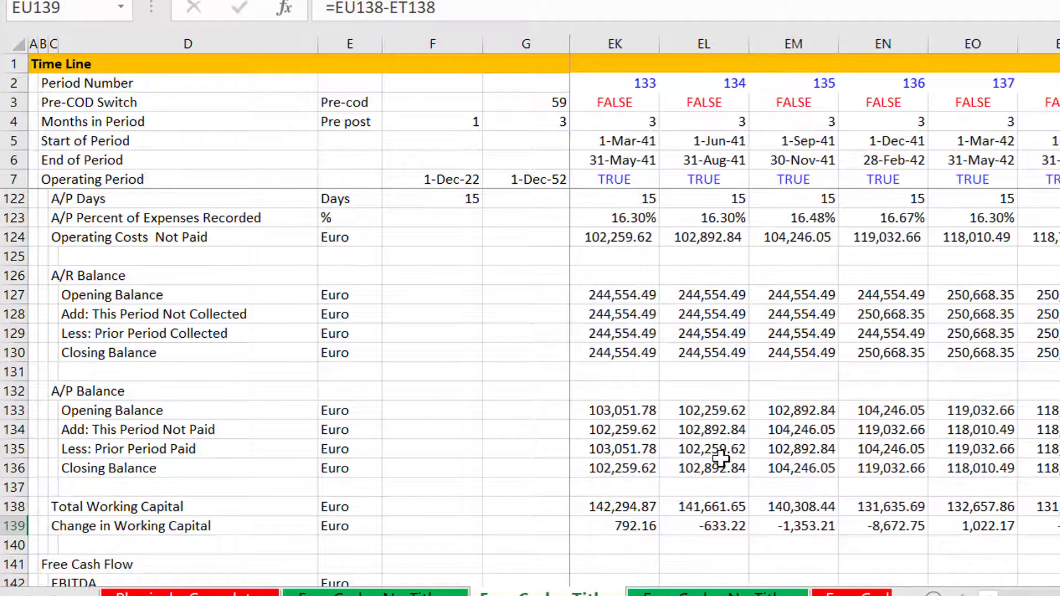
pyautogui.hotkey('ctrl', 'Left')
pyautogui.press('Left')
pyautogui.press('Left')
pyautogui.press('Left')
pyautogui.press('Left')
pyautogui.press('Left')
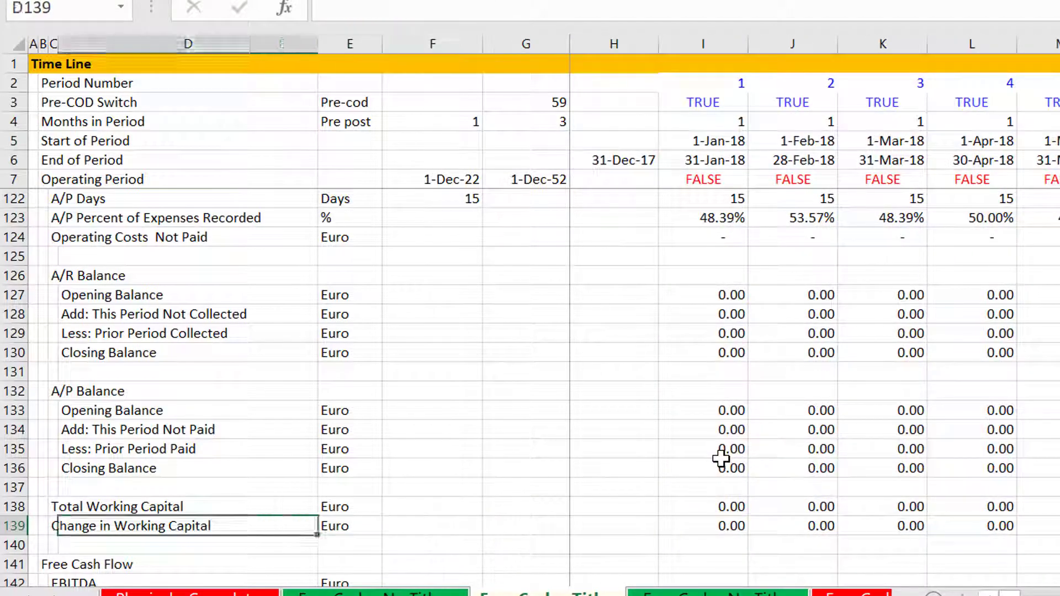
pyautogui.press('Left')
pyautogui.press('Down')
pyautogui.press('Down')
pyautogui.press('Down')
pyautogui.press('Down')
pyautogui.press('Down')
pyautogui.press('Down')
pyautogui.press('Down')
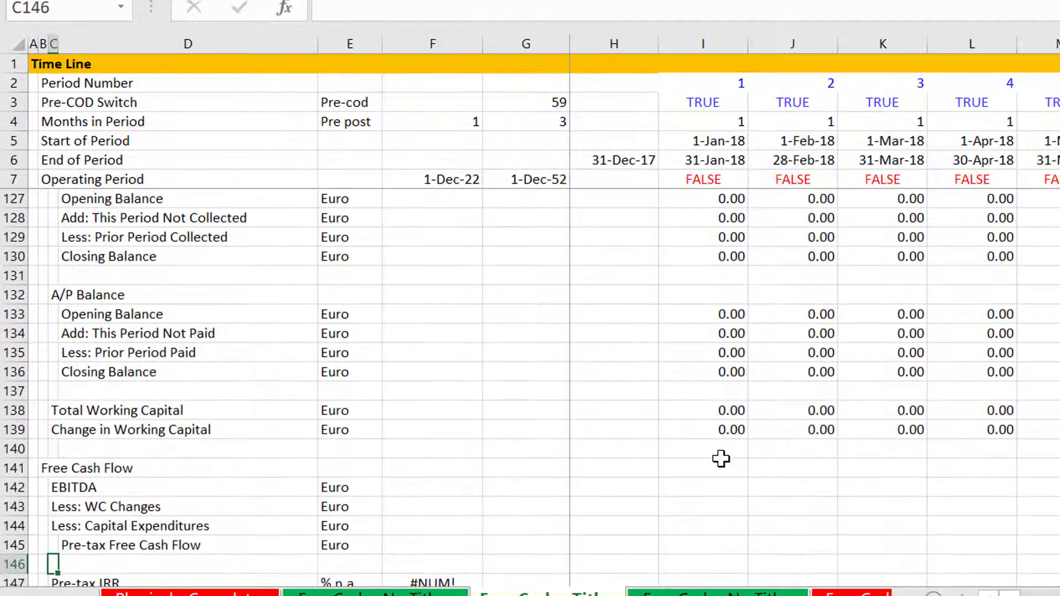
pyautogui.press('Up')
pyautogui.press('Up')
pyautogui.press('Up')
pyautogui.press('Up')
pyautogui.press('Right')
pyautogui.press('Right')
pyautogui.press('Right')
pyautogui.press('Right')
pyautogui.press('Right')
pyautogui.press('Right')
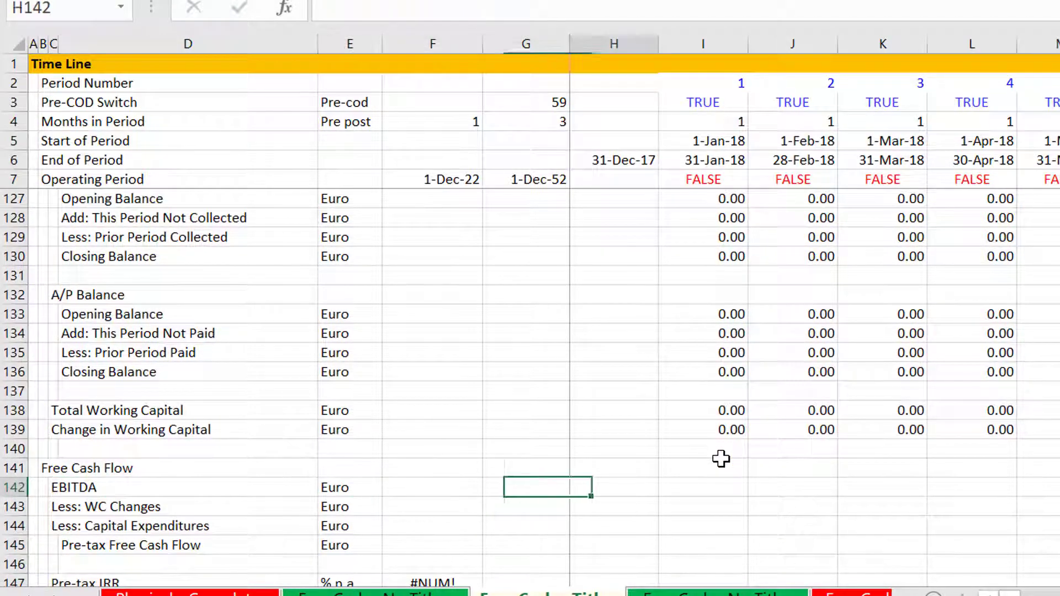
pyautogui.press('Up')
pyautogui.press('Up')
pyautogui.press('Up')
pyautogui.press('Up')
pyautogui.press('Up')
pyautogui.press('Up')
pyautogui.press('Up')
pyautogui.press('Up')
pyautogui.press('Up')
pyautogui.press('Up')
pyautogui.press('Up')
pyautogui.press('Up')
pyautogui.press('Up')
pyautogui.press('Up')
pyautogui.press('Up')
pyautogui.press('Up')
pyautogui.press('Up')
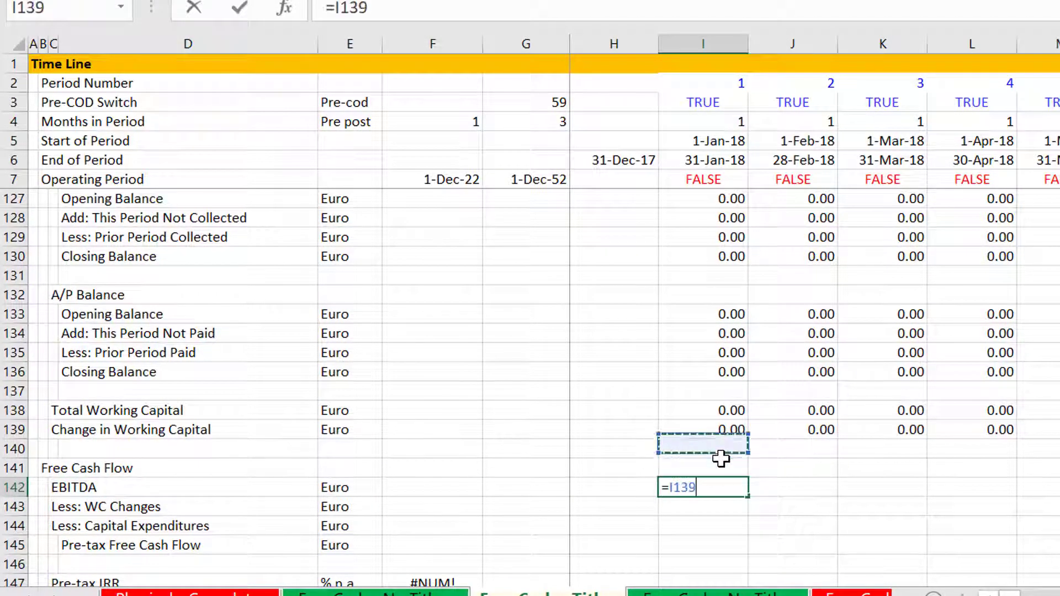
pyautogui.press('Escape')
# Step: Apply a top and thick bottom border to the Change in Working Capital row, from its label in C139 across the whole timeline
pyautogui.press('Up')
pyautogui.press('Up')
pyautogui.press('Up')
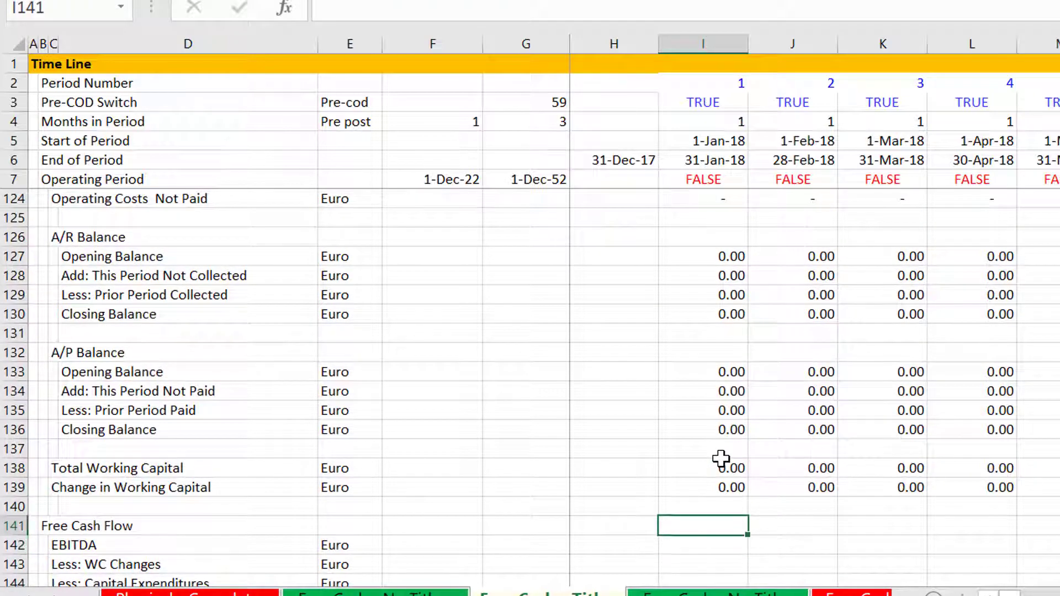
pyautogui.press('Left')
pyautogui.press('Left')
pyautogui.press('Left')
pyautogui.press('Left')
pyautogui.press('Left')
pyautogui.press('Left')
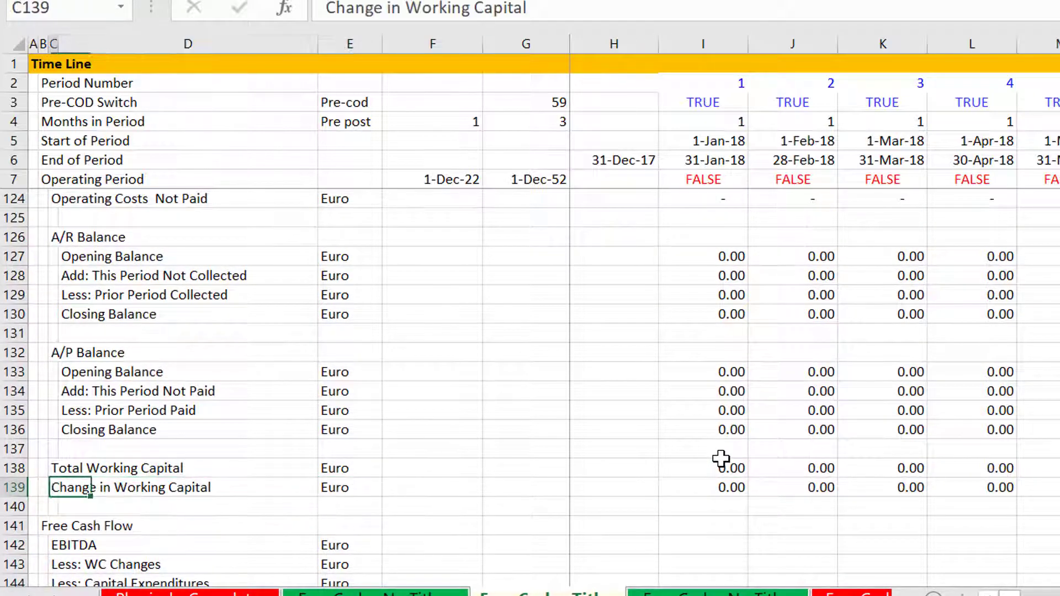
pyautogui.hotkey('shift', 'Right')
pyautogui.hotkey('shift', 'Right')
pyautogui.hotkey('shift', 'Right')
pyautogui.hotkey('shift', 'Right')
pyautogui.hotkey('shift', 'Right')
pyautogui.hotkey('shift', 'Right')
pyautogui.hotkey('ctrl', 'shift', 'Right')
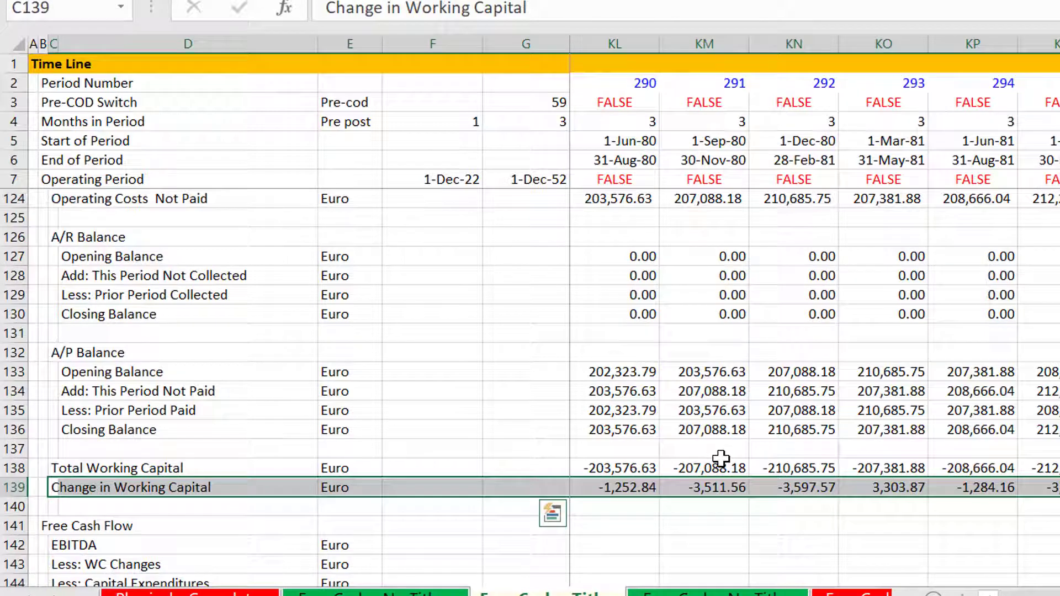
pyautogui.hotkey('alt', 'h')
pyautogui.press('b')
pyautogui.press('c')
# Step: Link the first period's EBITDA in the Free Cash Flow section (I142) to the EBITDA row above with =I114
pyautogui.press('Down')
pyautogui.press('Down')
pyautogui.press('Down')
pyautogui.press('Down')
pyautogui.press('Down')
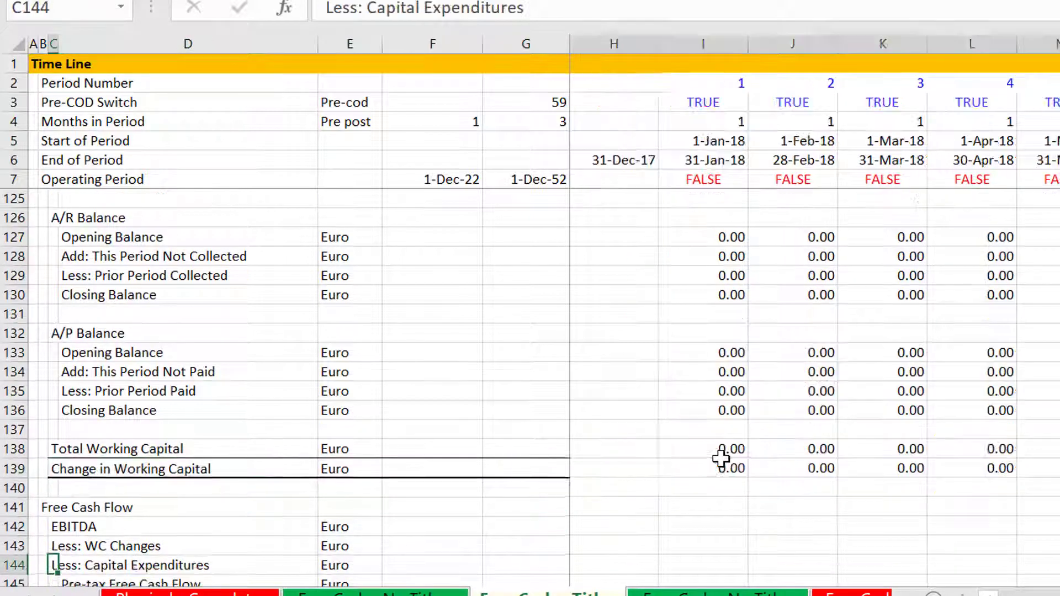
pyautogui.press('Down')
pyautogui.press('Down')
pyautogui.press('Up')
pyautogui.press('Up')
pyautogui.press('Up')
pyautogui.press('Up')
pyautogui.press('Right')
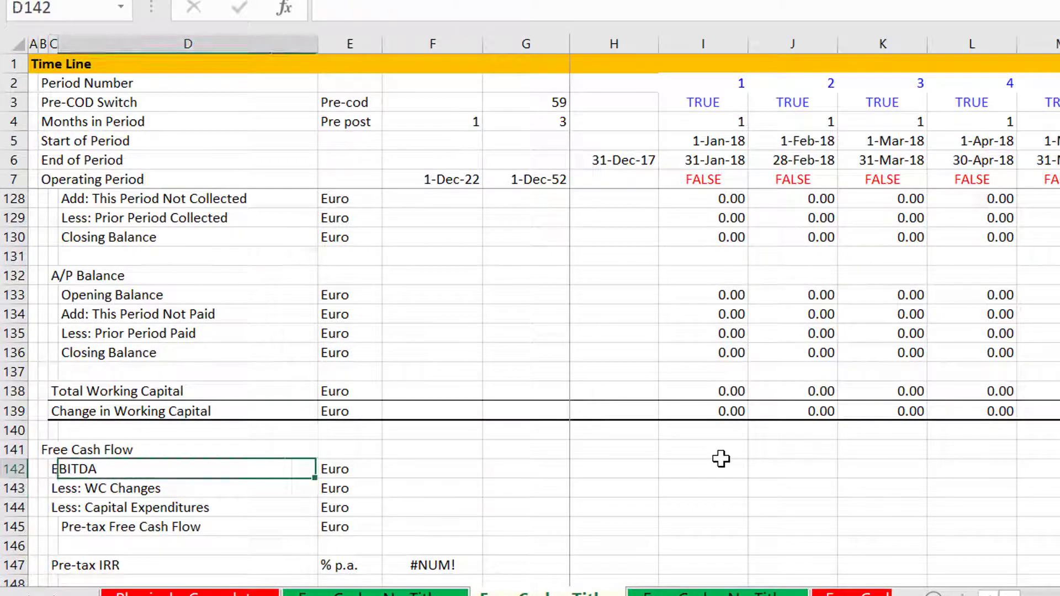
pyautogui.press('Right')
pyautogui.press('Right')
pyautogui.press('Right')
pyautogui.press('Right')
pyautogui.press('Right')
pyautogui.write('=')
pyautogui.press('Up')
pyautogui.press('Up')
pyautogui.press('Up')
pyautogui.press('Up')
pyautogui.press('Up')
pyautogui.press('Up')
pyautogui.press('Up')
pyautogui.press('Up')
pyautogui.press('Up')
pyautogui.press('Up')
pyautogui.press('Up')
pyautogui.press('Up')
pyautogui.press('Up')
pyautogui.press('Up')
pyautogui.press('Up')
pyautogui.press('Up')
pyautogui.press('Up')
pyautogui.press('Up')
pyautogui.press('Up')
pyautogui.press('Up')
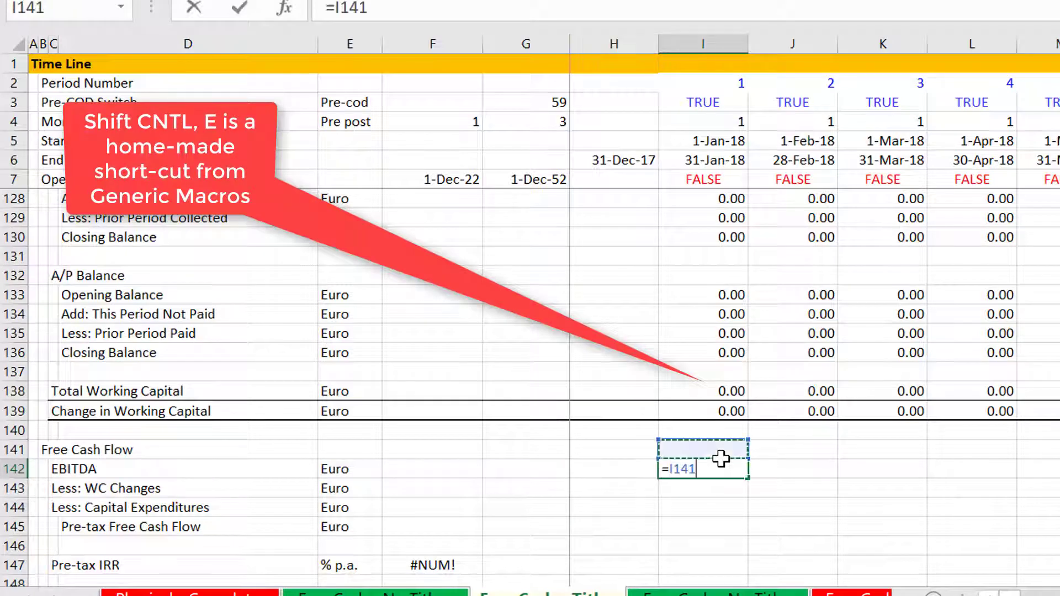
pyautogui.press('Up')
pyautogui.press('Up')
pyautogui.press('Up')
pyautogui.press('Up')
pyautogui.press('Up')
pyautogui.press('Up')
pyautogui.press('Up')
pyautogui.press('Up')
pyautogui.press('Up')
pyautogui.press('Up')
pyautogui.press('Up')
pyautogui.press('Up')
pyautogui.press('Up')
pyautogui.press('Up')
pyautogui.press('Up')
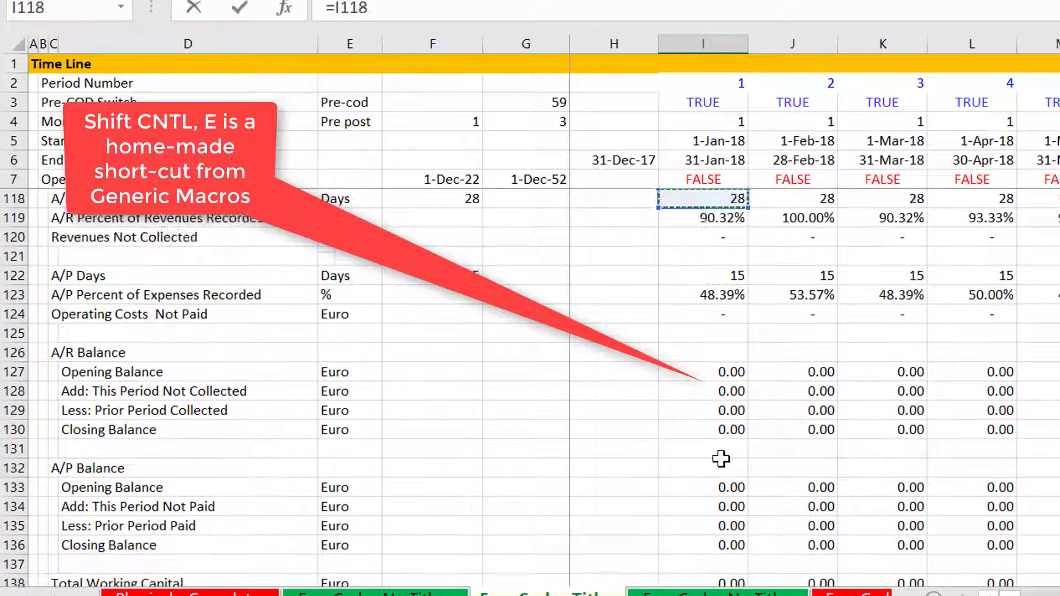
pyautogui.press('Down')
pyautogui.press('Down')
pyautogui.press('Down')
pyautogui.press('Down')
pyautogui.press('Down')
pyautogui.press('Down')
pyautogui.press('Down')
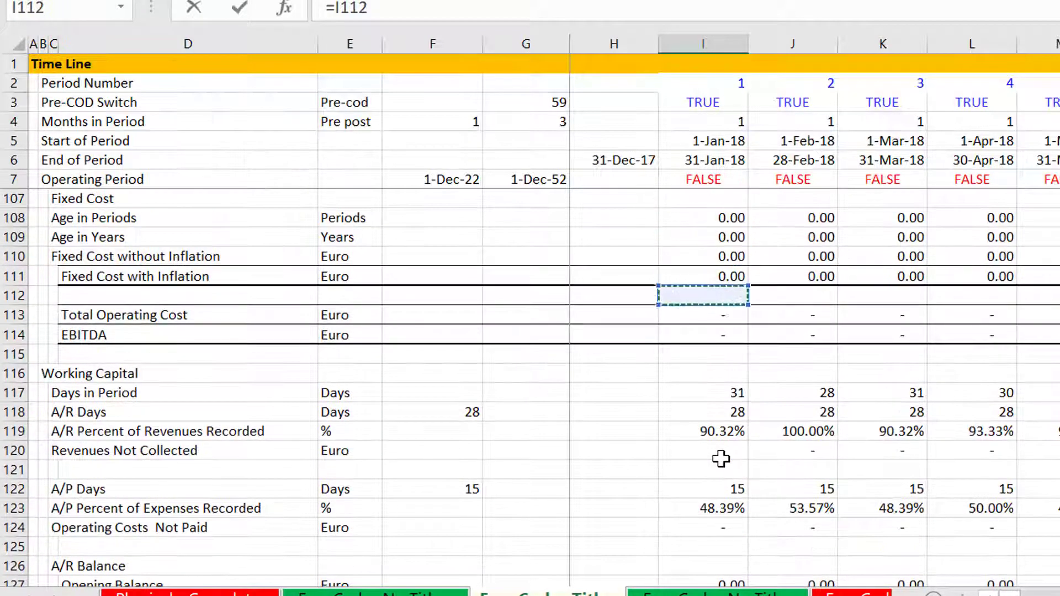
pyautogui.press('Return')
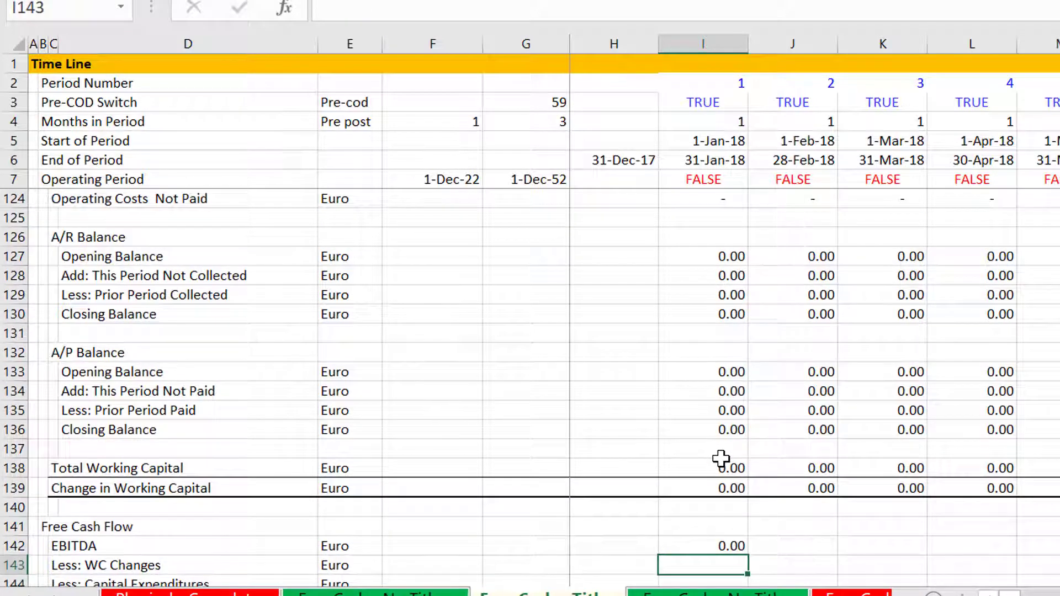
# Step: Link the first period's Less: WC Changes (I143) to Change in Working Capital with =I139, and review both linked formulas
pyautogui.write('=')
pyautogui.press('Up')
pyautogui.press('Up')
pyautogui.press('Up')
pyautogui.press('Up')
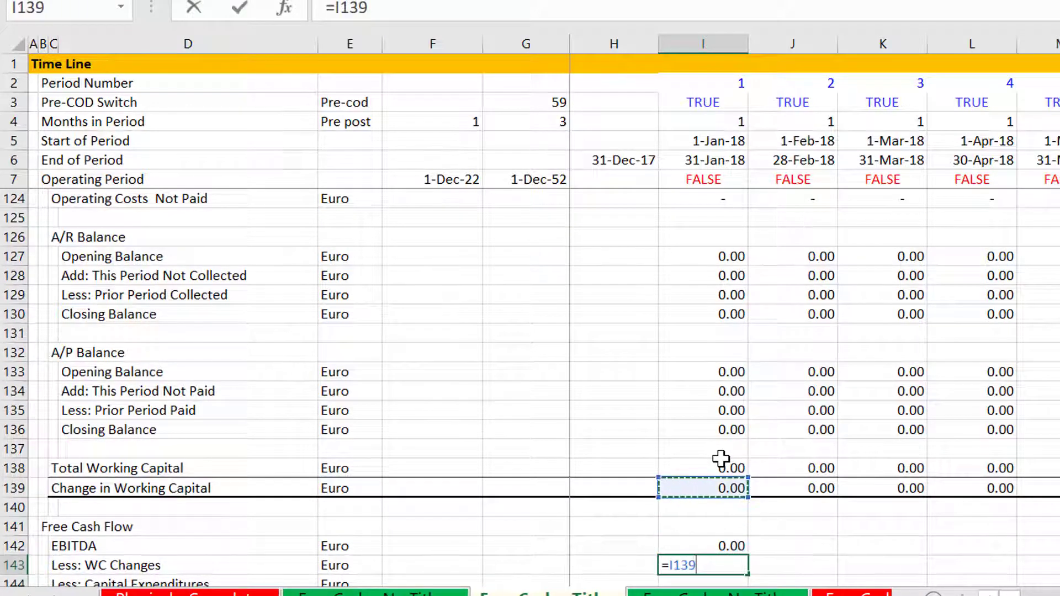
pyautogui.press('Return')
pyautogui.press('Down')
pyautogui.press('Up')
pyautogui.press('Up')
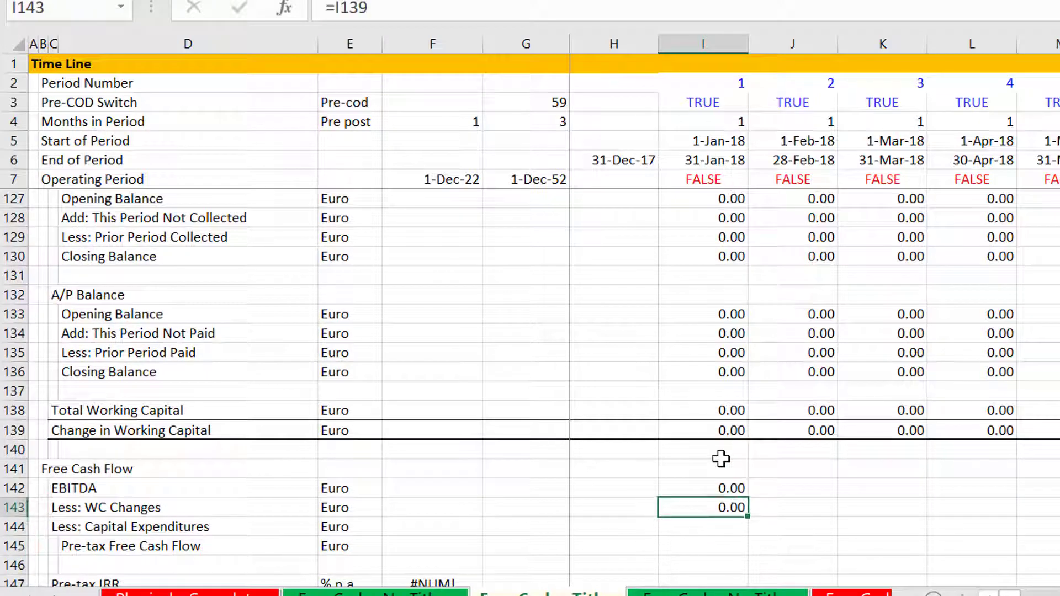
pyautogui.press('Up')
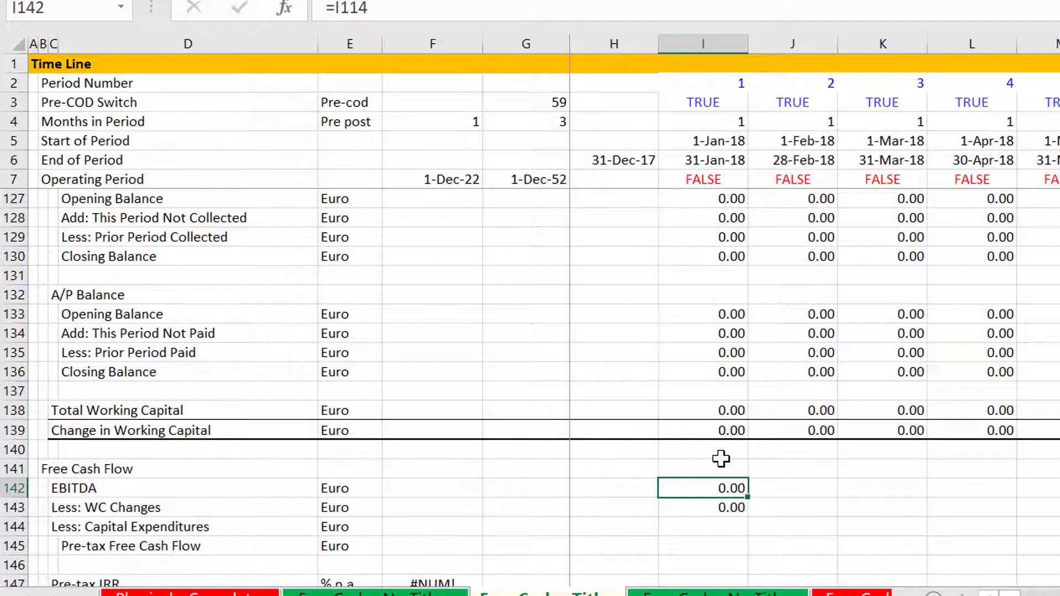
pyautogui.press('Down')
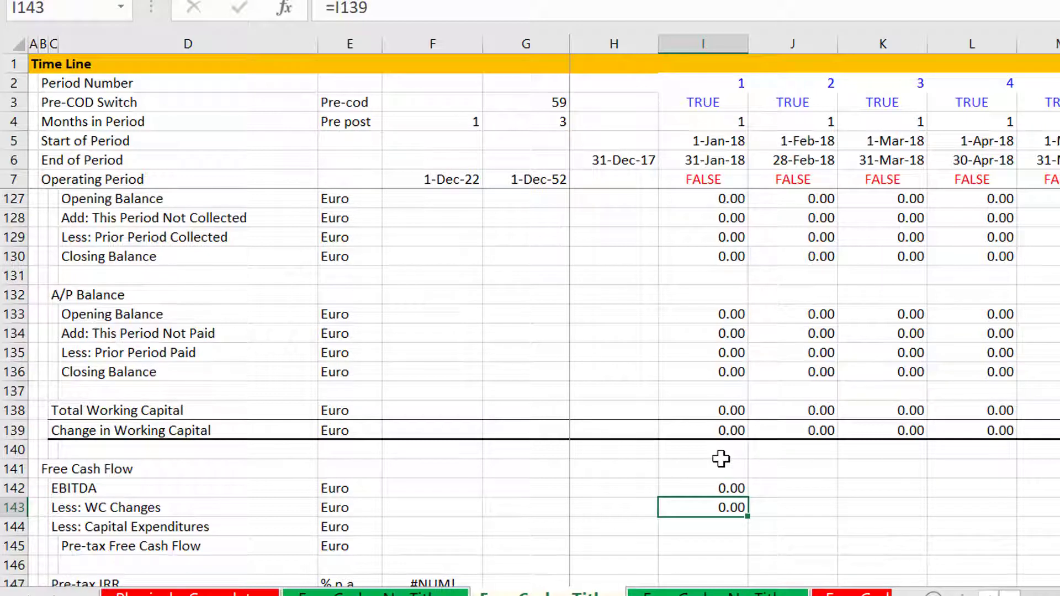
# Step: Link the first period's Less: Capital Expenditures (I144) to Total Outlay for Construction with =I83
pyautogui.press('Down')
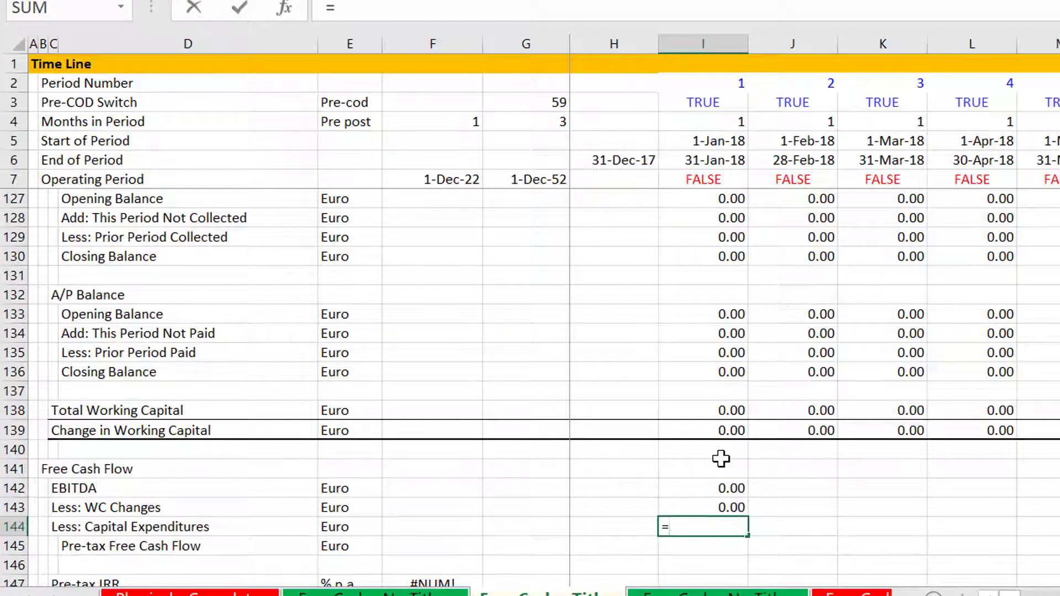
pyautogui.press('Up')
pyautogui.press('Up')
pyautogui.press('Up')
pyautogui.press('Up')
pyautogui.press('Up')
pyautogui.press('Up')
pyautogui.press('Up')
pyautogui.press('Up')
pyautogui.press('Up')
pyautogui.press('Up')
pyautogui.press('Up')
pyautogui.press('Up')
pyautogui.press('Up')
pyautogui.press('Up')
pyautogui.press('Up')
pyautogui.press('Up')
pyautogui.press('Up')
pyautogui.press('Up')
pyautogui.press('Up')
pyautogui.press('Up')
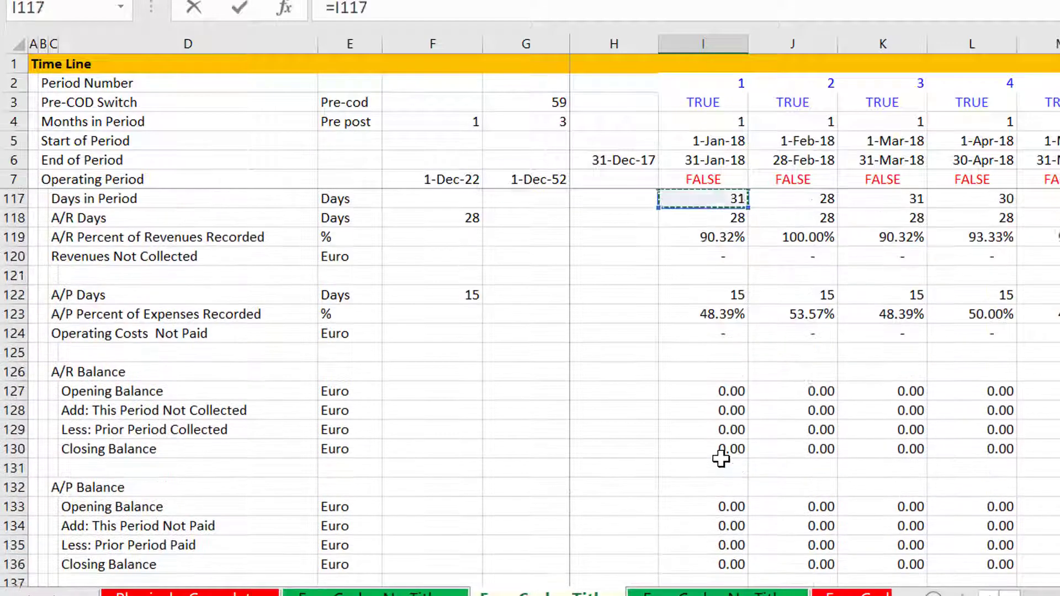
pyautogui.press('Up')
pyautogui.press('Up')
pyautogui.press('Up')
pyautogui.press('Up')
pyautogui.press('Up')
pyautogui.press('Up')
pyautogui.press('Up')
pyautogui.press('Up')
pyautogui.press('Up')
pyautogui.press('Up')
pyautogui.press('Up')
pyautogui.press('Up')
pyautogui.press('Up')
pyautogui.press('Up')
pyautogui.press('Up')
pyautogui.press('Up')
pyautogui.press('Up')
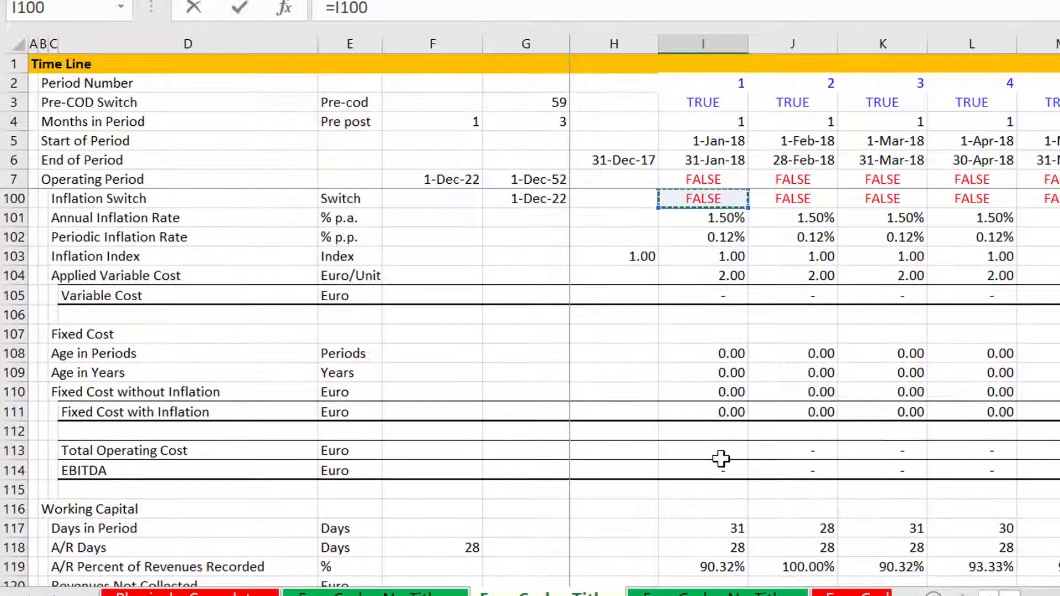
pyautogui.press('Up')
pyautogui.press('Up')
pyautogui.press('Up')
pyautogui.press('Up')
pyautogui.press('Up')
pyautogui.press('Up')
pyautogui.press('Up')
pyautogui.press('Up')
pyautogui.press('Up')
pyautogui.press('Up')
pyautogui.press('Up')
pyautogui.press('Up')
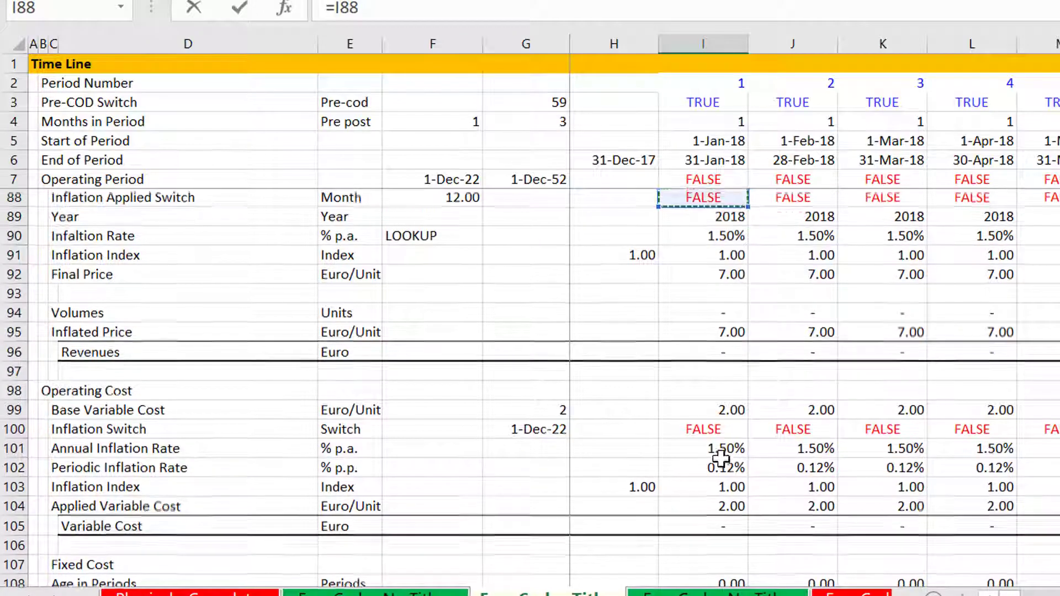
pyautogui.press('Up')
pyautogui.press('Up')
pyautogui.press('Up')
pyautogui.press('Up')
pyautogui.press('Up')
pyautogui.press('Up')
pyautogui.press('Up')
pyautogui.press('Up')
pyautogui.press('Down')
pyautogui.press('Down')
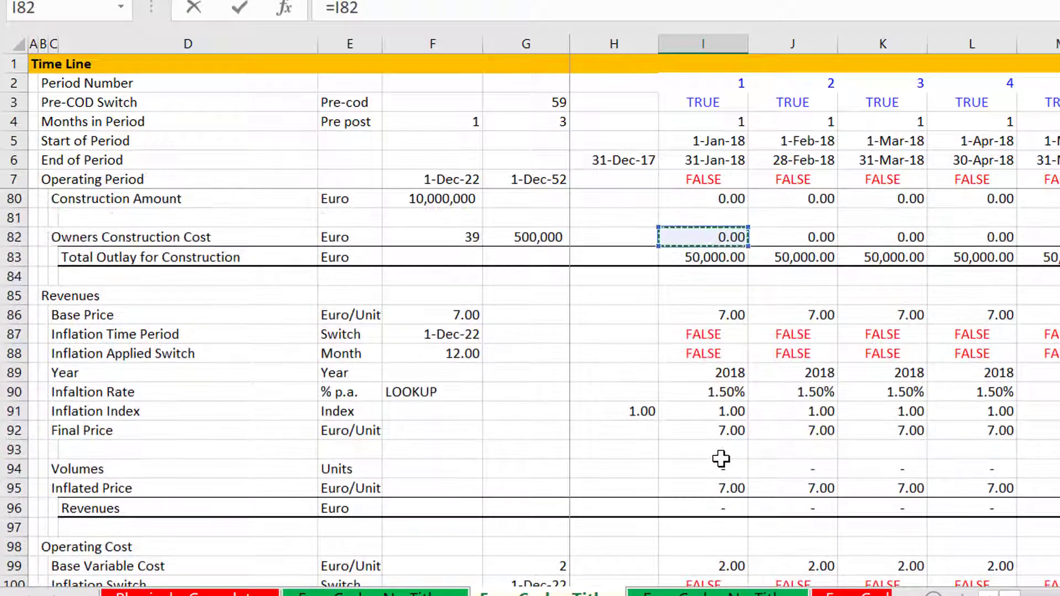
pyautogui.press('Down')
pyautogui.press('Return')
# Step: Calculate the first period's Pre-tax Free Cash Flow in I145 as EBITDA less WC changes and capital expenditures, =I142-I143-I144
pyautogui.press('Down')
pyautogui.press('Down')
pyautogui.press('Down')
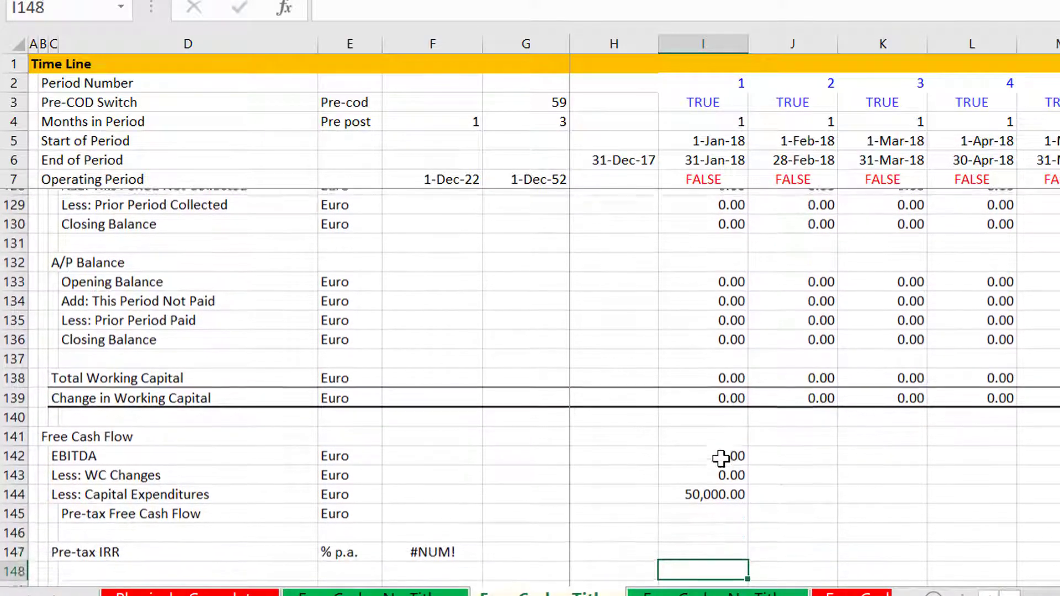
pyautogui.press('Up')
pyautogui.press('Up')
pyautogui.press('Up')
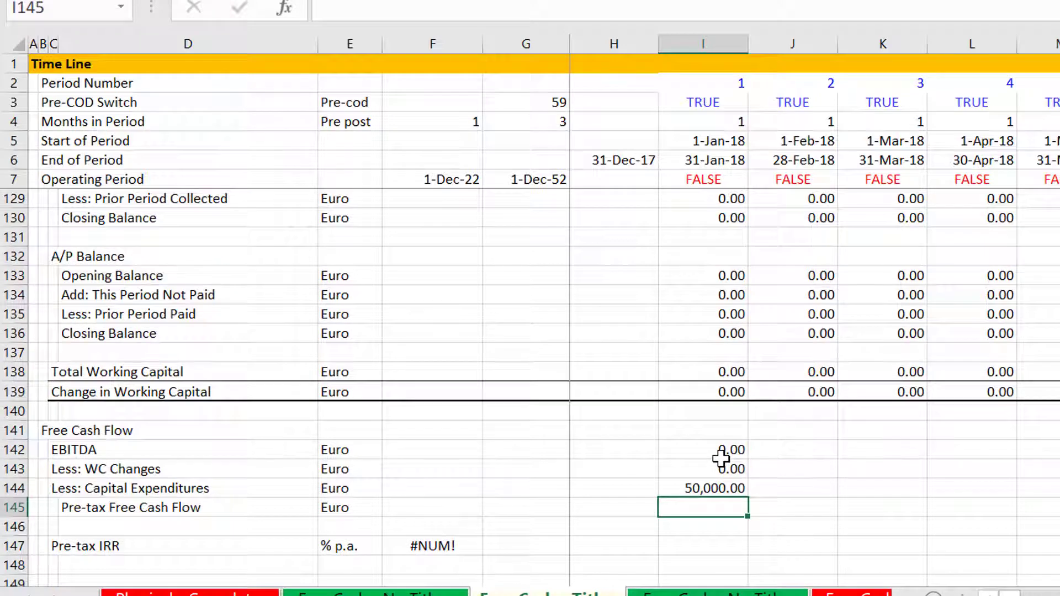
pyautogui.write('=')
pyautogui.press('Up')
pyautogui.press('Up')
pyautogui.press('Up')
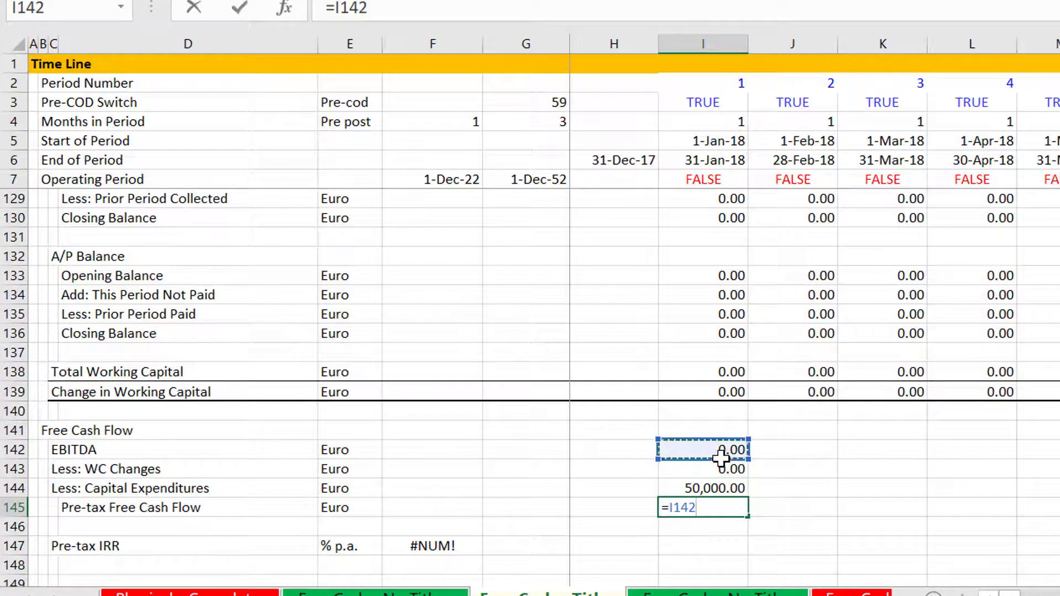
pyautogui.write('-')
pyautogui.press('Up')
pyautogui.press('Up')
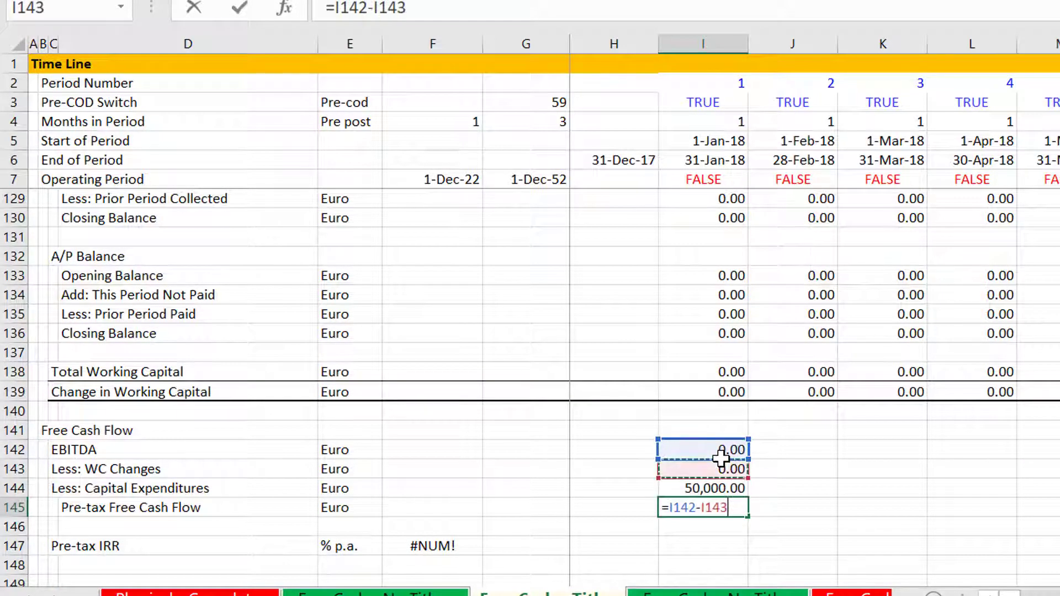
pyautogui.write('-')
pyautogui.press('Up')
pyautogui.press('Return')
pyautogui.press('Up')
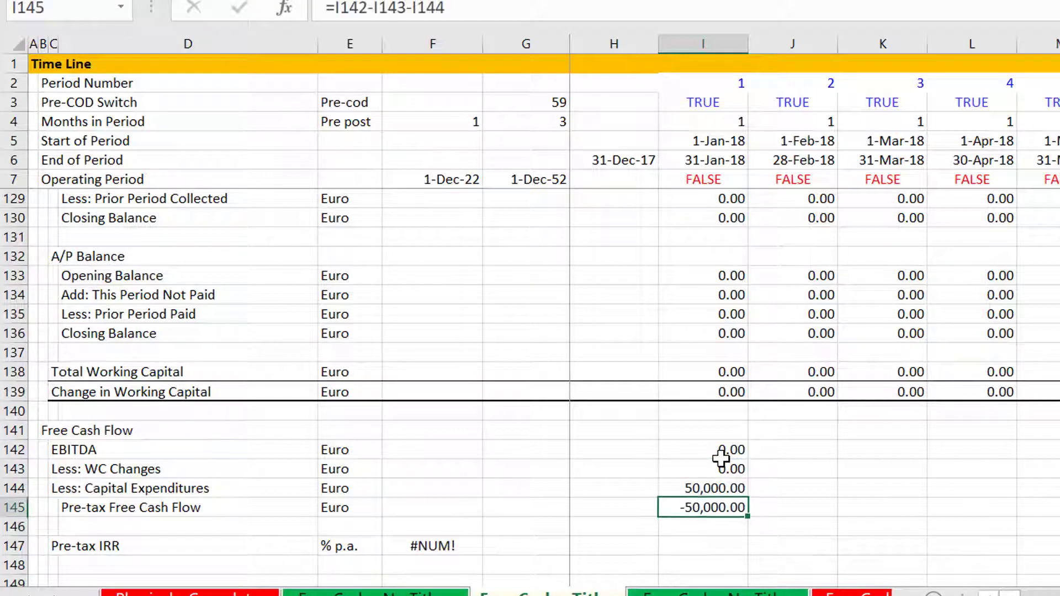
# Step: Copy the first period's Free Cash Flow formulas in I142:I145, from EBITDA to Pre-tax Free Cash Flow, across all timeline periods
pyautogui.press('Up')
pyautogui.press('Up')
pyautogui.press('Up')
pyautogui.hotkey('shift', 'Down')
pyautogui.hotkey('shift', 'Down')
pyautogui.hotkey('shift', 'Down')
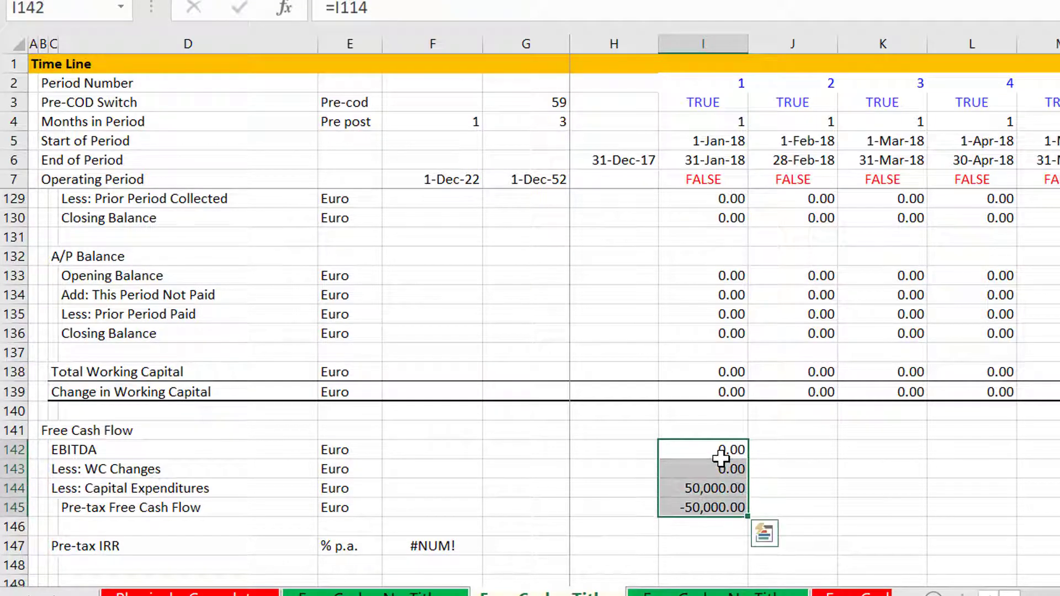
pyautogui.hotkey('ctrl', 'shift', 'r')
# Step: Inspect the Pre-tax IRR formula in F147 and the cash flow and date ranges it references, leaving it unchanged
pyautogui.press('Down')
pyautogui.press('Down')
pyautogui.press('Down')
pyautogui.press('Down')
pyautogui.press('Down')
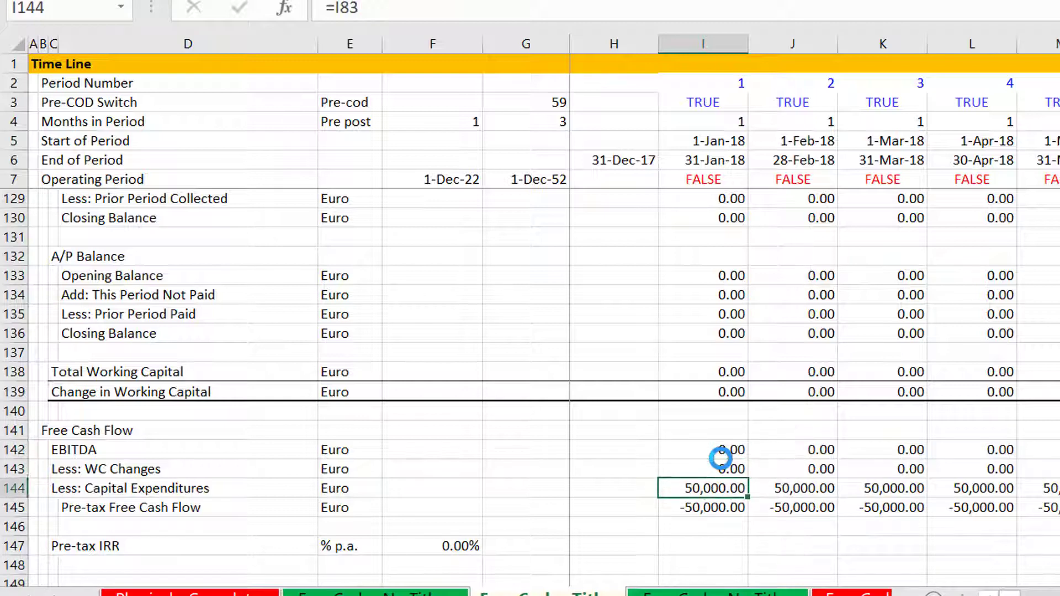
pyautogui.press('Left')
pyautogui.press('Left')
pyautogui.press('Left')
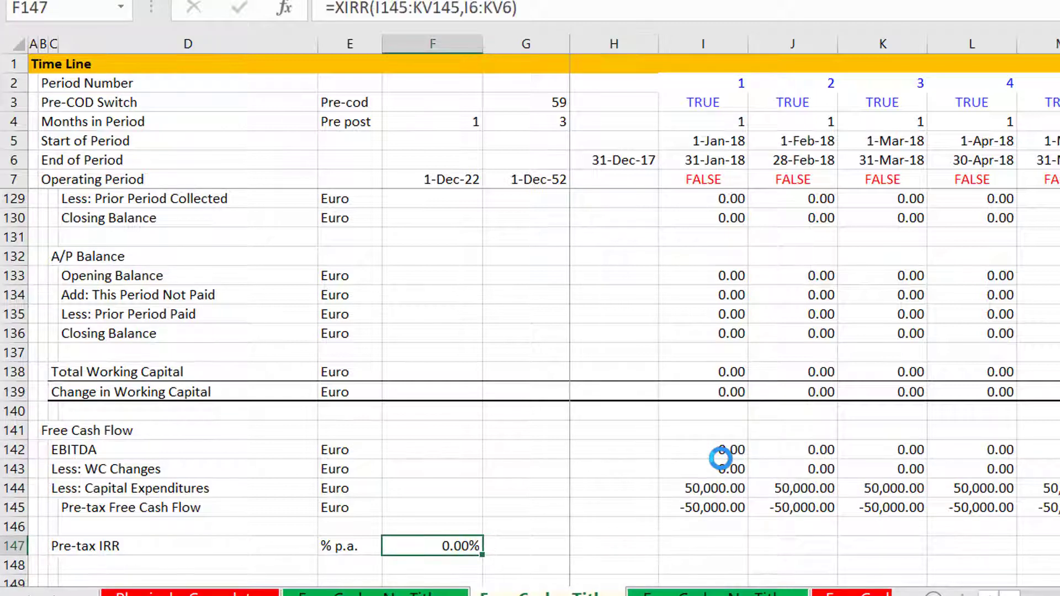
pyautogui.press('F2')
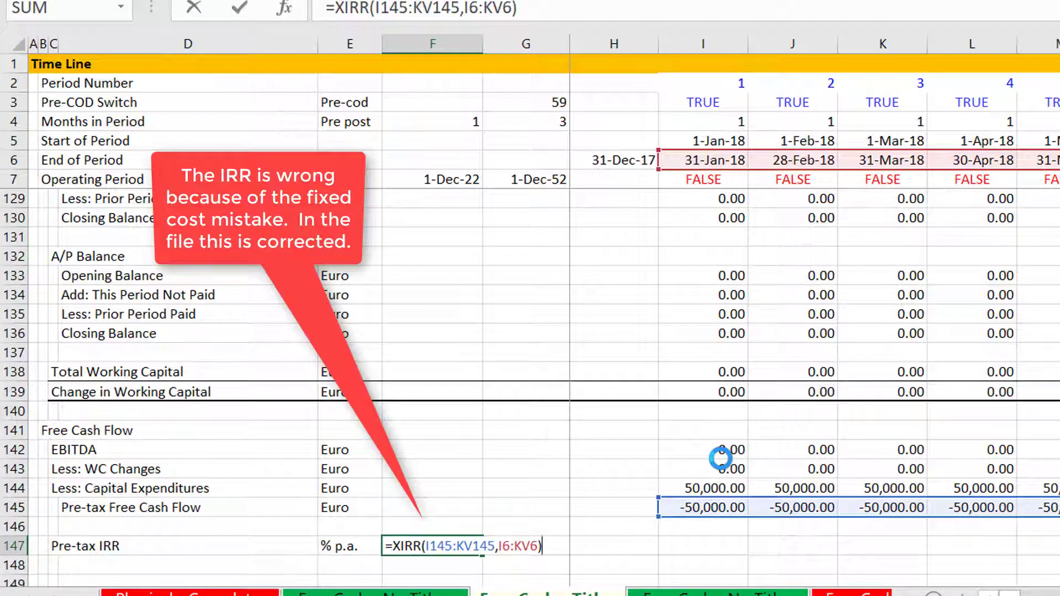
pyautogui.press('Escape')
# Step: Examine the Free Cash Flow section across the early construction periods, checking capital expenditures against pre-tax free cash flow
pyautogui.press('Right')
pyautogui.press('Right')
pyautogui.press('Right')
pyautogui.press('Right')
pyautogui.press('Right')
pyautogui.press('Right')
pyautogui.press('Right')
pyautogui.press('Right')
pyautogui.press('Right')
pyautogui.press('Right')
pyautogui.press('Right')
pyautogui.press('Right')
pyautogui.press('Right')
pyautogui.press('Right')
pyautogui.press('Right')
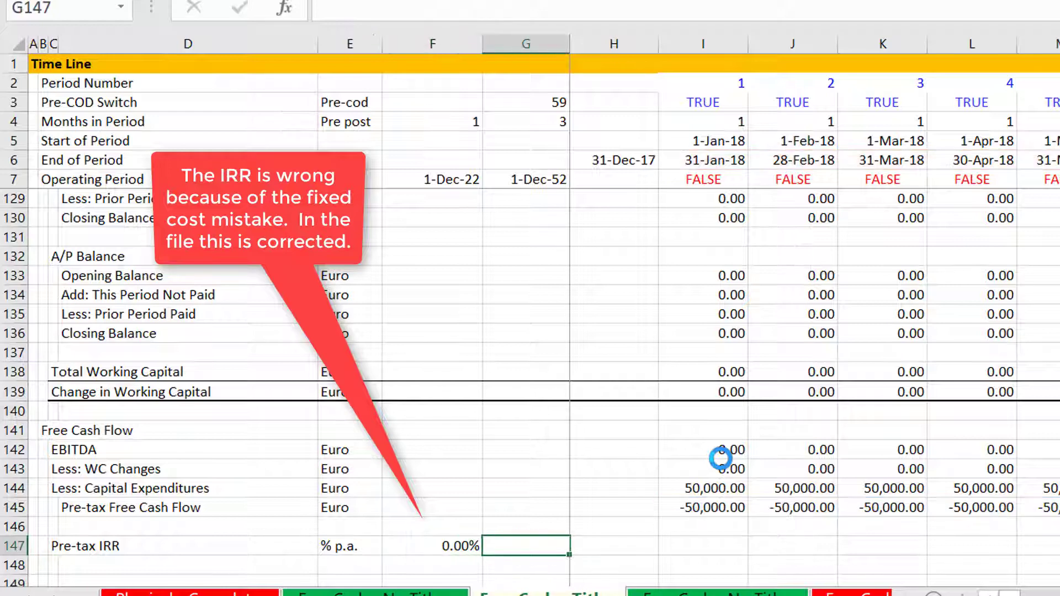
pyautogui.press('Right')
pyautogui.press('Right')
pyautogui.press('Right')
pyautogui.press('Right')
pyautogui.press('Right')
pyautogui.press('Right')
pyautogui.press('Right')
pyautogui.press('Right')
pyautogui.press('Right')
pyautogui.press('Right')
pyautogui.press('Right')
pyautogui.press('Right')
pyautogui.press('Right')
pyautogui.press('Right')
pyautogui.press('Right')
pyautogui.press('Right')
pyautogui.press('Right')
pyautogui.press('Right')
pyautogui.press('Right')
pyautogui.press('Right')
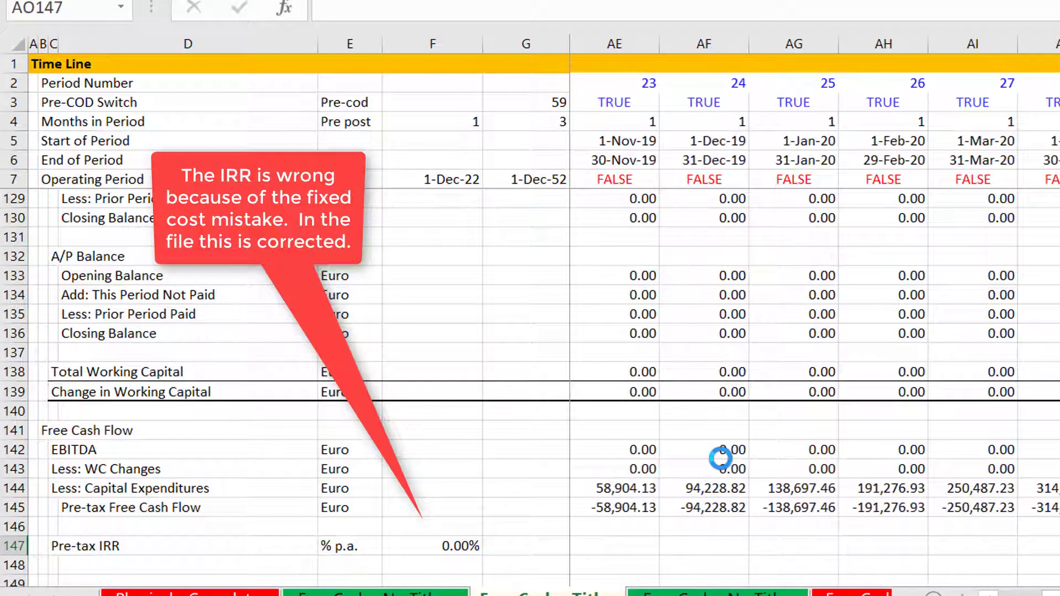
pyautogui.press('Right')
pyautogui.press('Left')
pyautogui.press('Up')
pyautogui.press('Up')
pyautogui.press('Up')
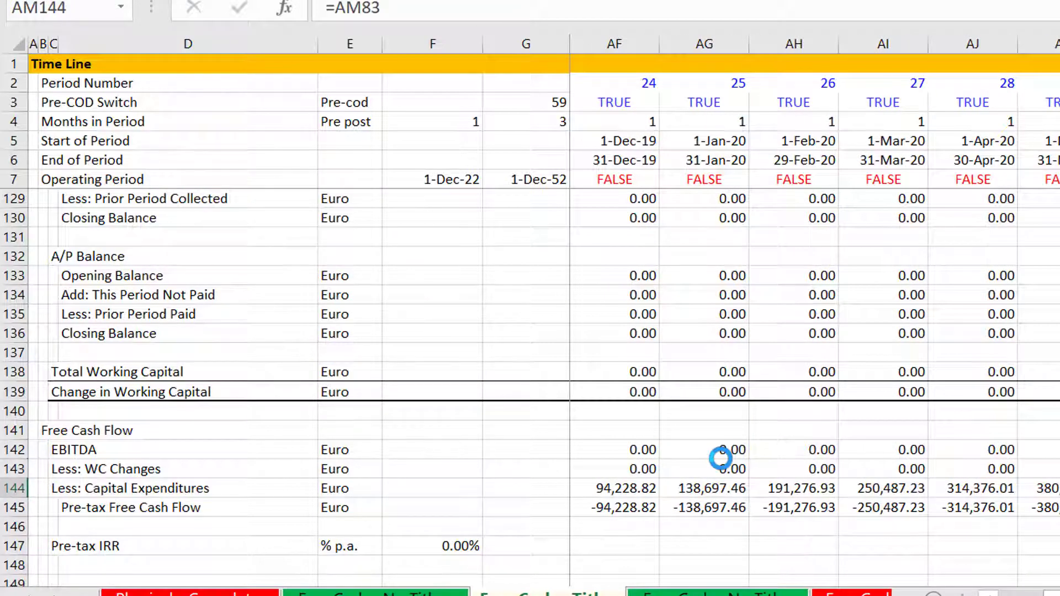
# Step: Follow the Less: Capital Expenditures row (144) through the remaining construction periods into the operating periods
pyautogui.press('Right')
pyautogui.press('Right')
pyautogui.press('Right')
pyautogui.press('Right')
pyautogui.press('Right')
pyautogui.press('Right')
pyautogui.press('Right')
pyautogui.press('Right')
pyautogui.press('Right')
pyautogui.press('Right')
pyautogui.press('Right')
pyautogui.press('Right')
pyautogui.press('Right')
pyautogui.press('Right')
pyautogui.press('Right')
pyautogui.press('Right')
pyautogui.press('Right')
pyautogui.press('Right')
pyautogui.press('Right')
pyautogui.press('Right')
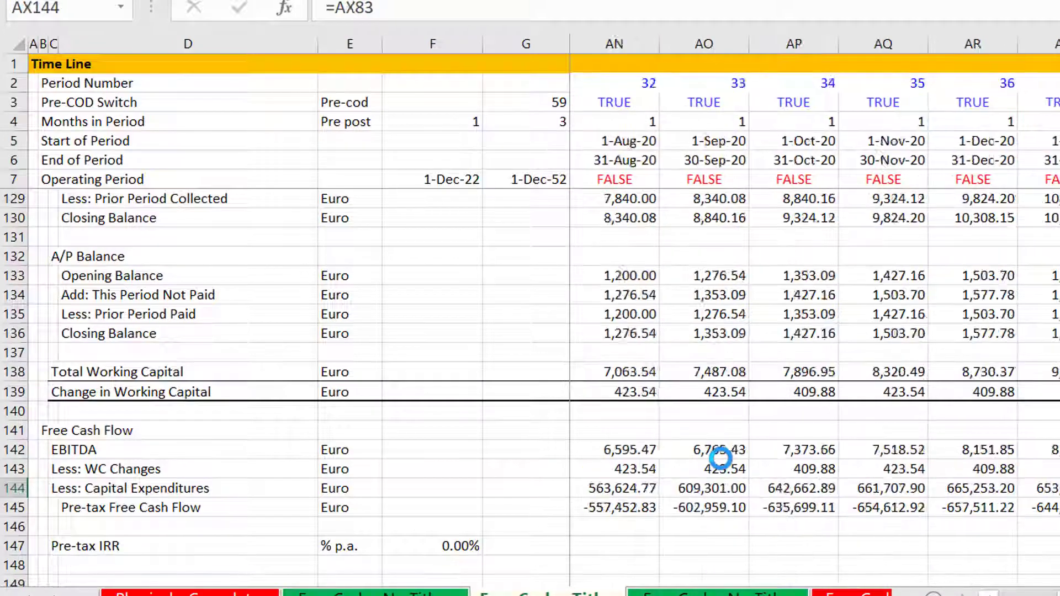
pyautogui.press('Right')
pyautogui.press('Right')
pyautogui.press('Right')
pyautogui.press('Right')
pyautogui.press('Right')
pyautogui.press('Right')
pyautogui.press('Right')
pyautogui.press('Right')
pyautogui.press('Right')
pyautogui.press('Right')
pyautogui.press('Right')
pyautogui.press('Right')
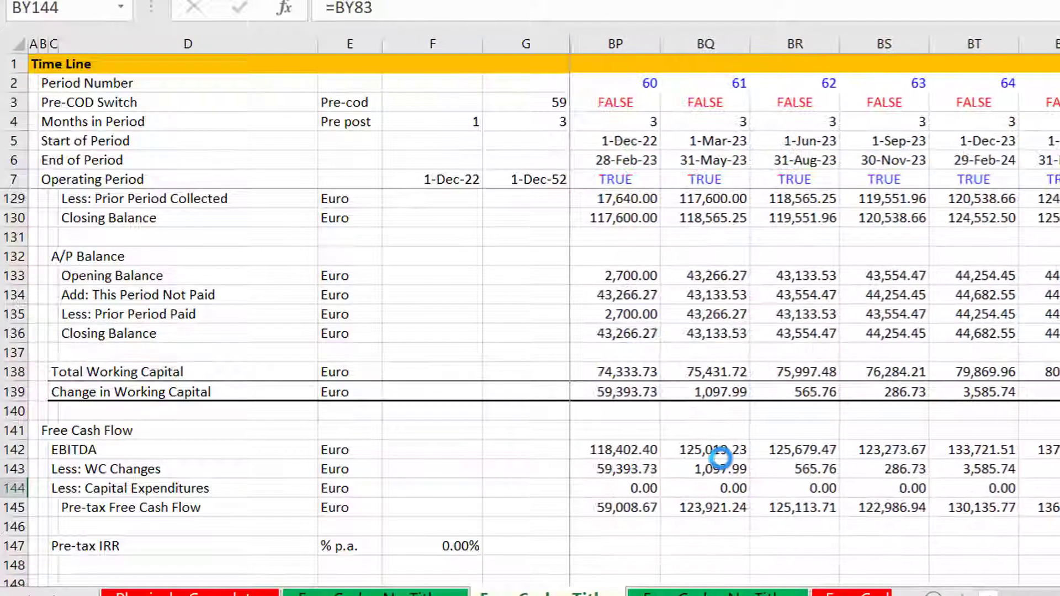
# Step: Check capital expenditures and pre-tax free cash flow around the switch from construction to operation, periods 57 to 61
pyautogui.press('Left')
pyautogui.press('Left')
pyautogui.press('Left')
pyautogui.press('Left')
pyautogui.press('Left')
pyautogui.press('Left')
pyautogui.press('Left')
pyautogui.press('Left')
pyautogui.press('Left')
pyautogui.press('Left')
pyautogui.press('Left')
pyautogui.press('Left')
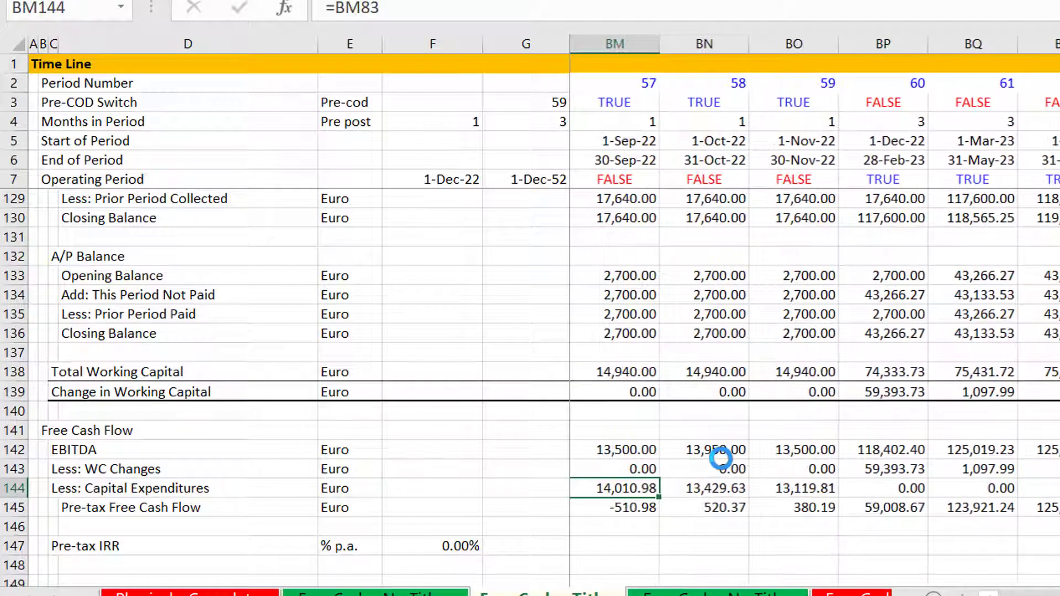
pyautogui.press('Right')
pyautogui.press('Right')
pyautogui.press('Right')
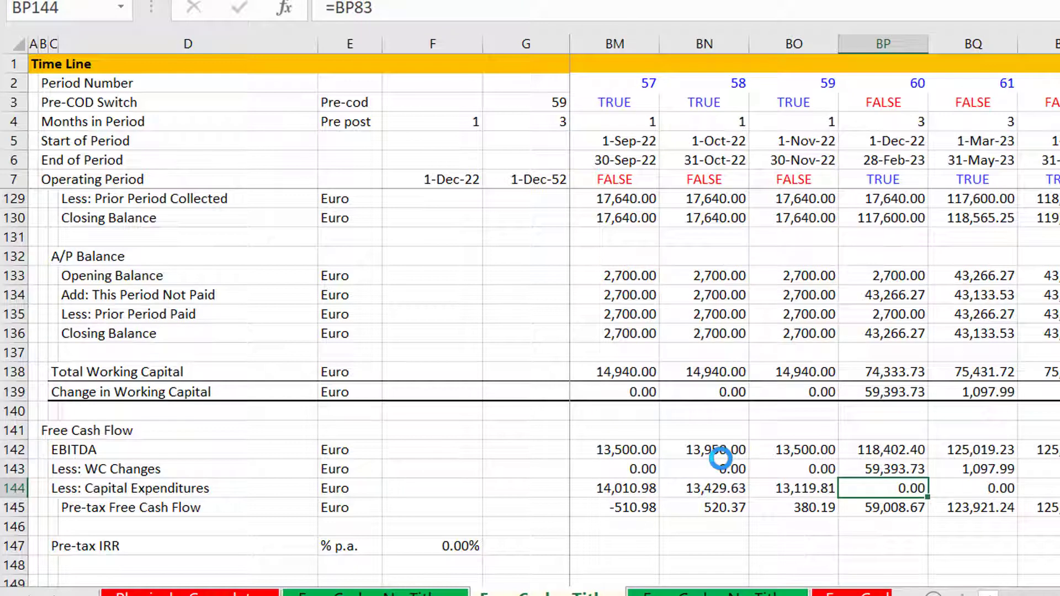
pyautogui.press('Down')
pyautogui.press('Up')
pyautogui.press('Down')
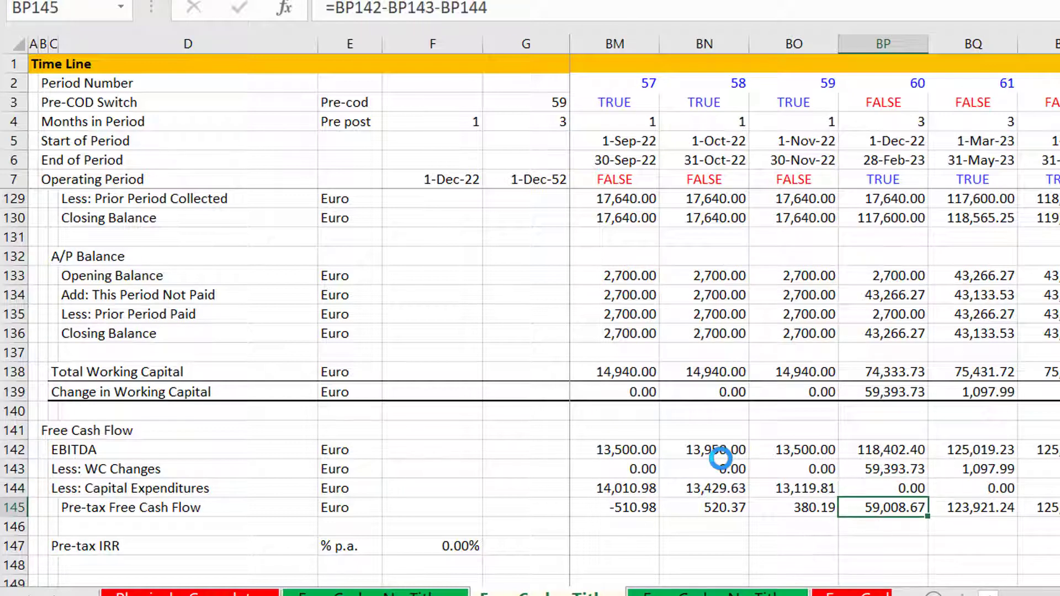
# Step: Review the Pre-tax Free Cash Flow row (145) across the operating periods after period 60
pyautogui.press('Right')
pyautogui.press('Right')
pyautogui.press('Right')
pyautogui.press('Right')
pyautogui.press('Right')
pyautogui.press('Right')
pyautogui.press('Right')
pyautogui.press('Right')
pyautogui.press('Right')
pyautogui.press('Right')
pyautogui.press('Right')
pyautogui.press('Right')
pyautogui.press('Right')
pyautogui.press('Right')
pyautogui.press('Right')
pyautogui.press('Right')
pyautogui.press('Right')
pyautogui.press('Right')
pyautogui.press('Right')
pyautogui.press('Right')
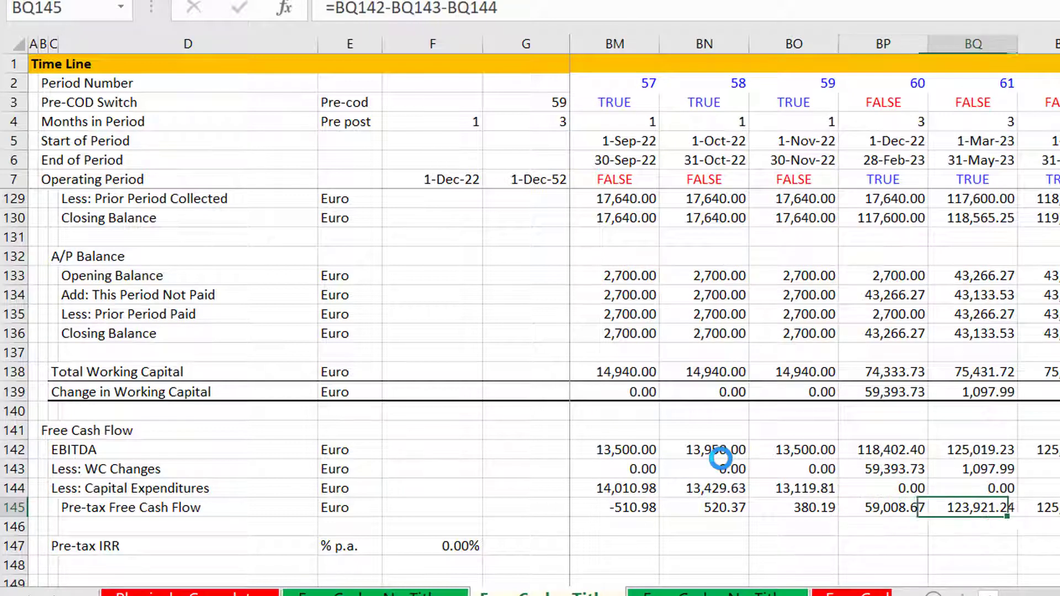
pyautogui.press('Right')
pyautogui.press('Right')
pyautogui.press('Right')
pyautogui.press('Right')
pyautogui.press('Right')
pyautogui.press('Right')
pyautogui.press('Right')
pyautogui.press('Right')
pyautogui.press('Right')
pyautogui.press('Right')
pyautogui.press('Right')
pyautogui.press('Right')
pyautogui.press('Right')
pyautogui.press('Right')
pyautogui.press('Right')
pyautogui.press('Right')
pyautogui.press('Right')
pyautogui.press('Right')
pyautogui.press('Right')
pyautogui.press('Right')
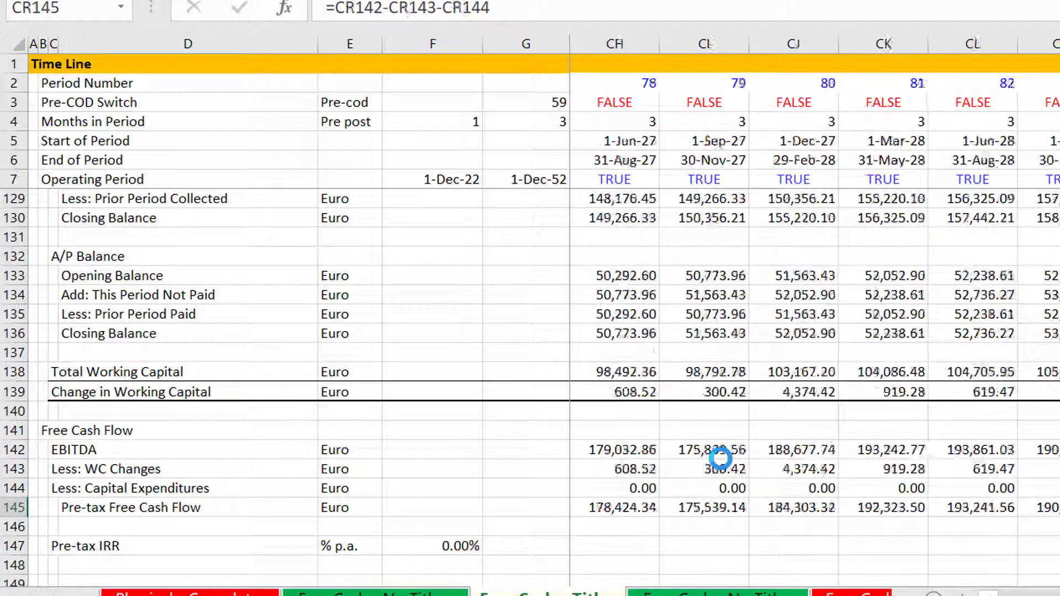
# Step: Return to the start of the timeline and check the Pre-tax IRR row (147) again
pyautogui.hotkey('ctrl', 'Left')
pyautogui.hotkey('ctrl', 'Left')
pyautogui.hotkey('ctrl', 'Left')
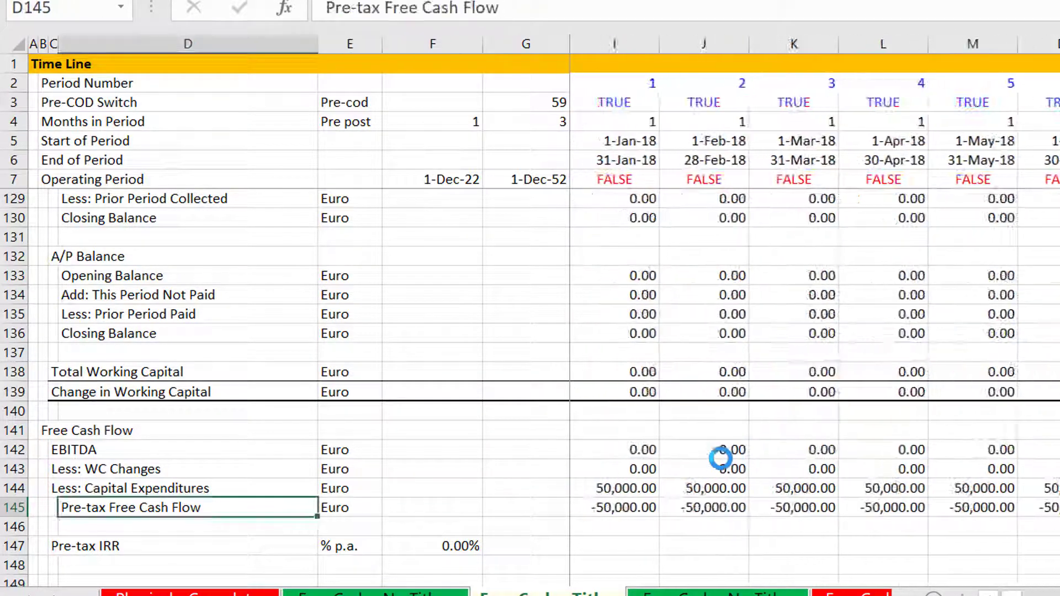
pyautogui.press('Down')
pyautogui.press('Down')
pyautogui.press('Right')
pyautogui.press('Right')
pyautogui.press('Right')
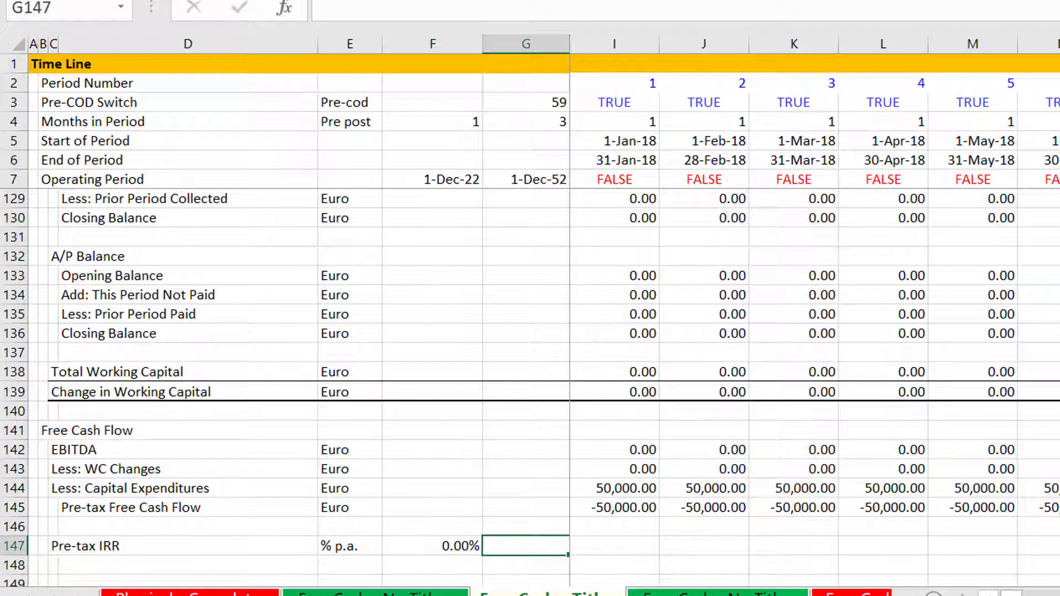
pyautogui.hotkey('ctrl', 'pagedown')
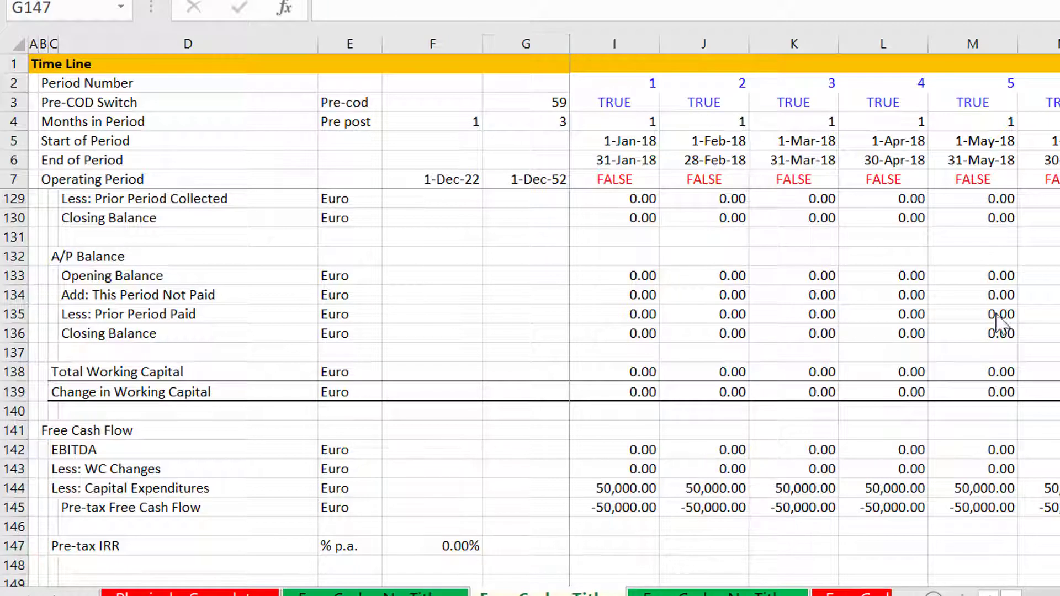